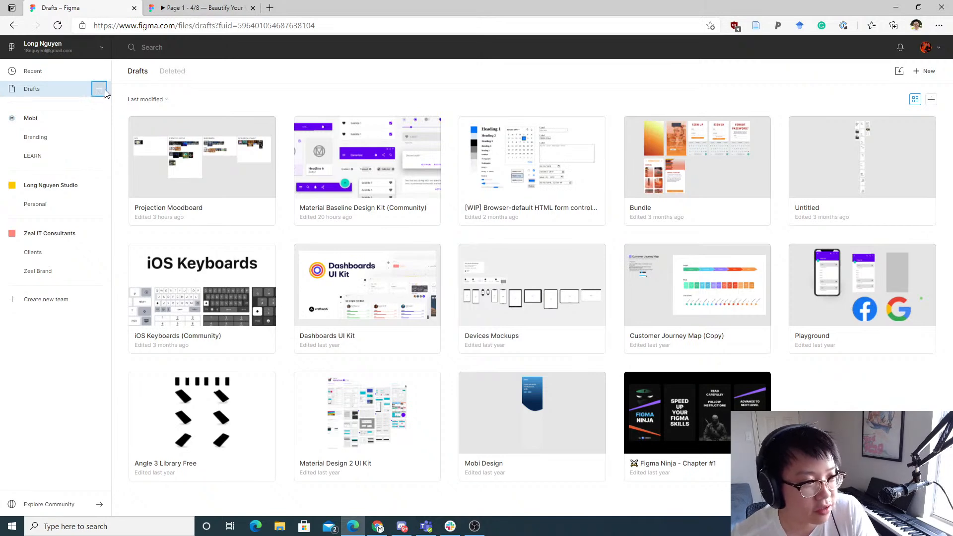
Step: Create a new design file from the Drafts page
click(99, 90)
key(Escape)
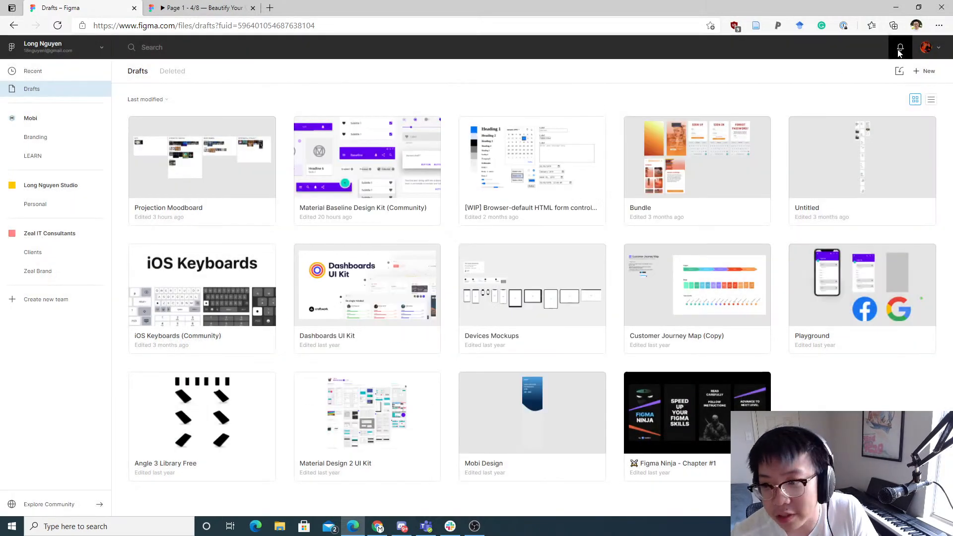
click(920, 76)
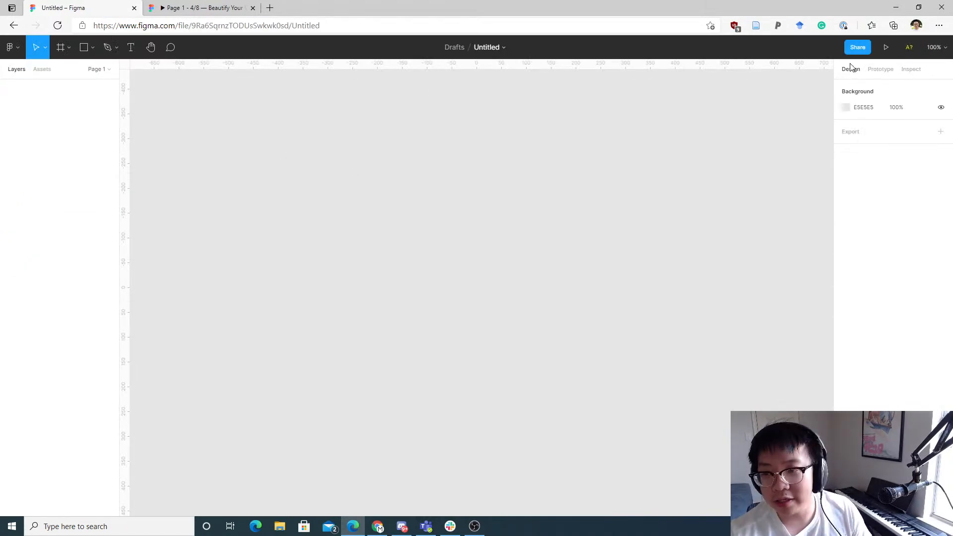
Step: Copy the file's share link from the Share dialog and close it
click(859, 50)
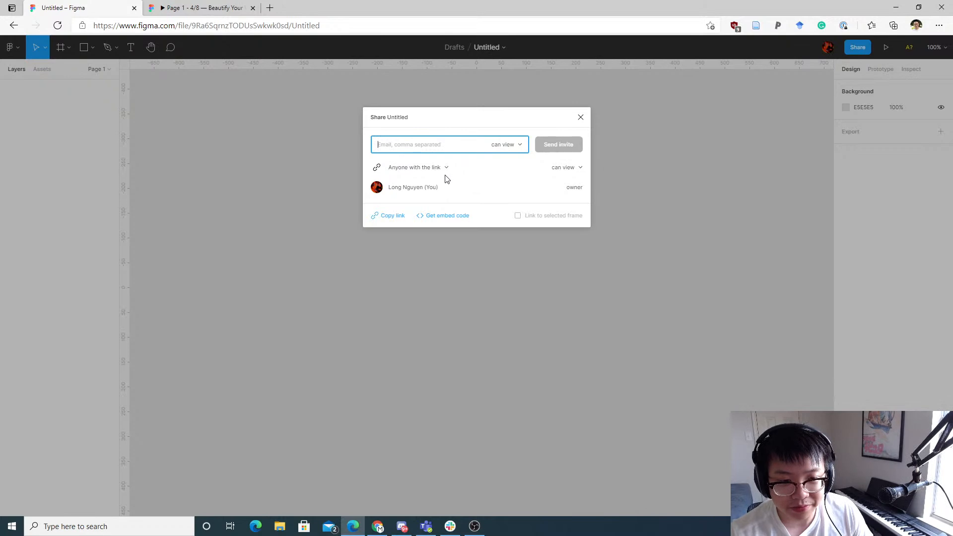
click(391, 218)
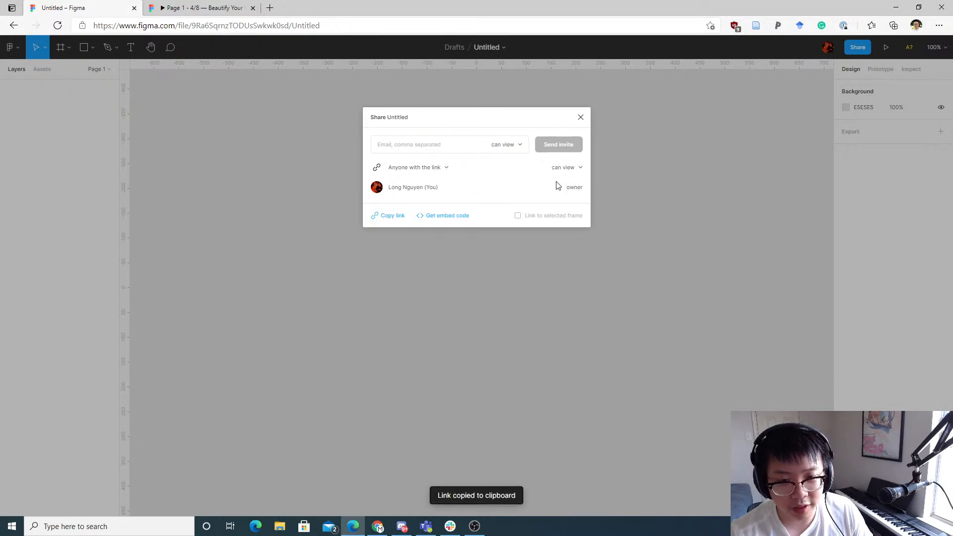
click(567, 168)
click(569, 170)
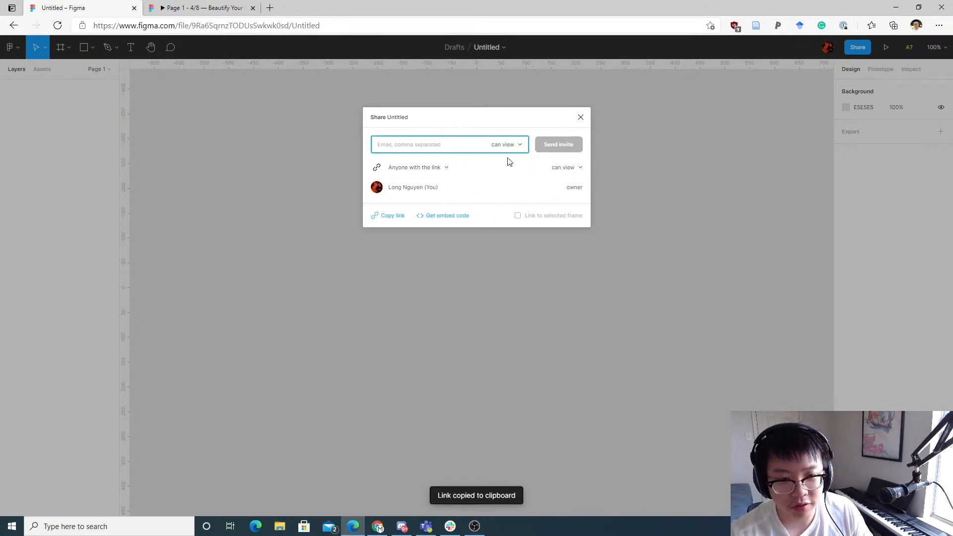
click(398, 215)
click(306, 235)
key(alt+Tab)
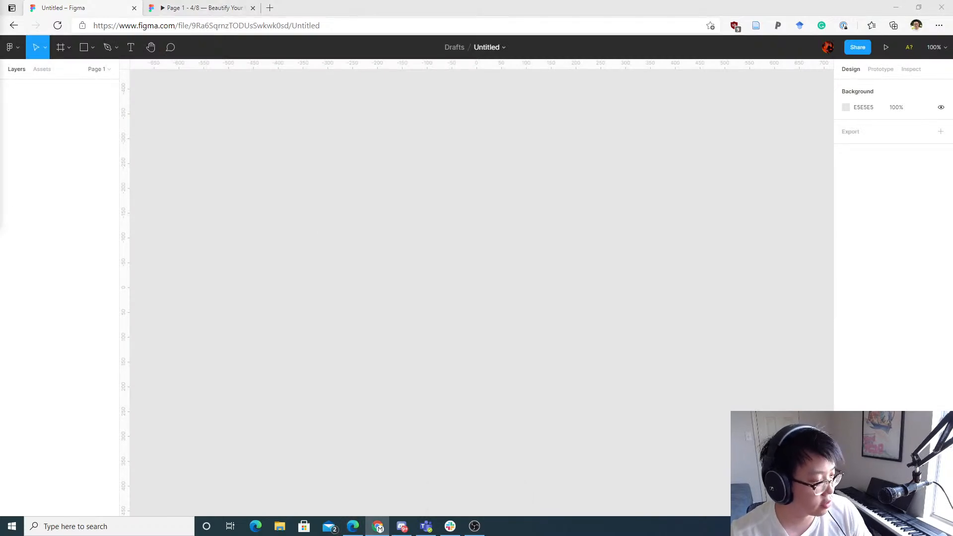
key(alt+Tab)
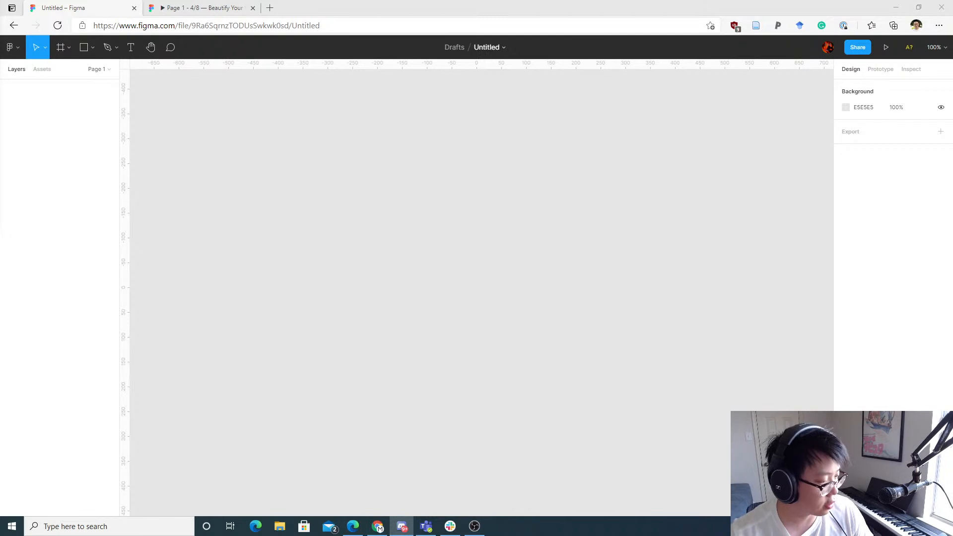
click(369, 259)
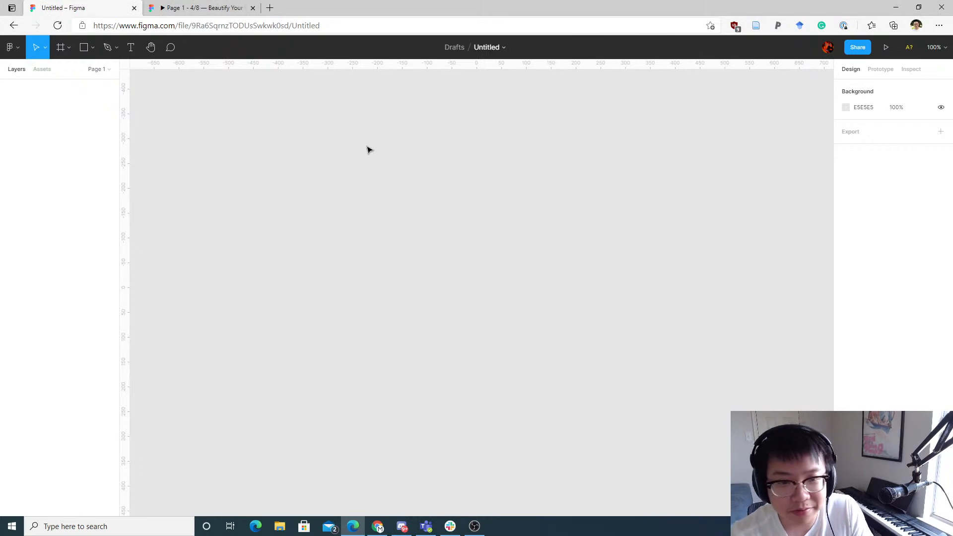
drag(368, 147, 376, 152)
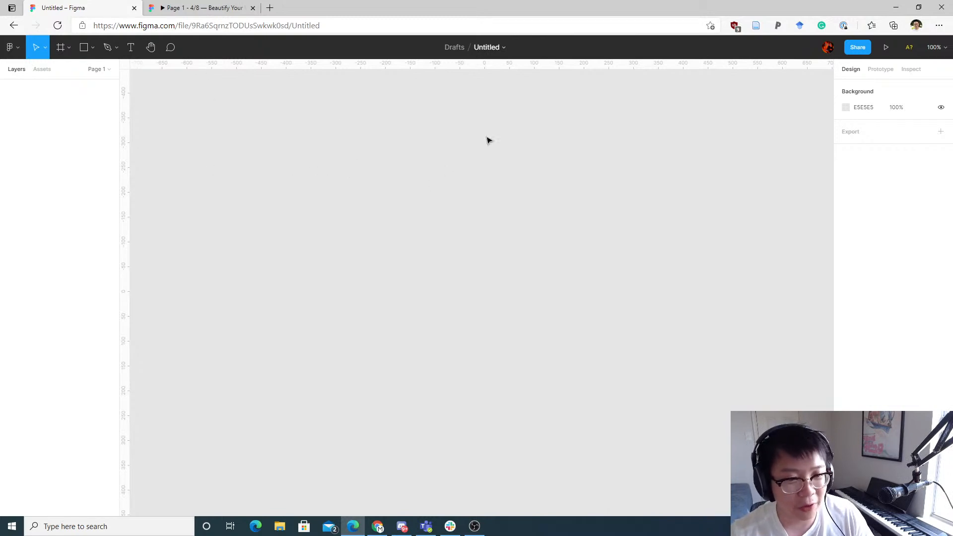
key(f)
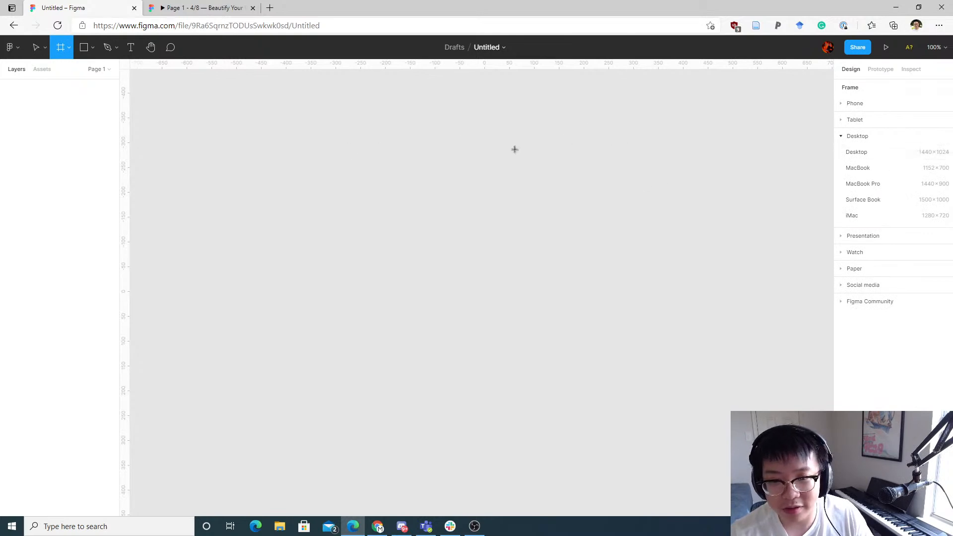
click(846, 137)
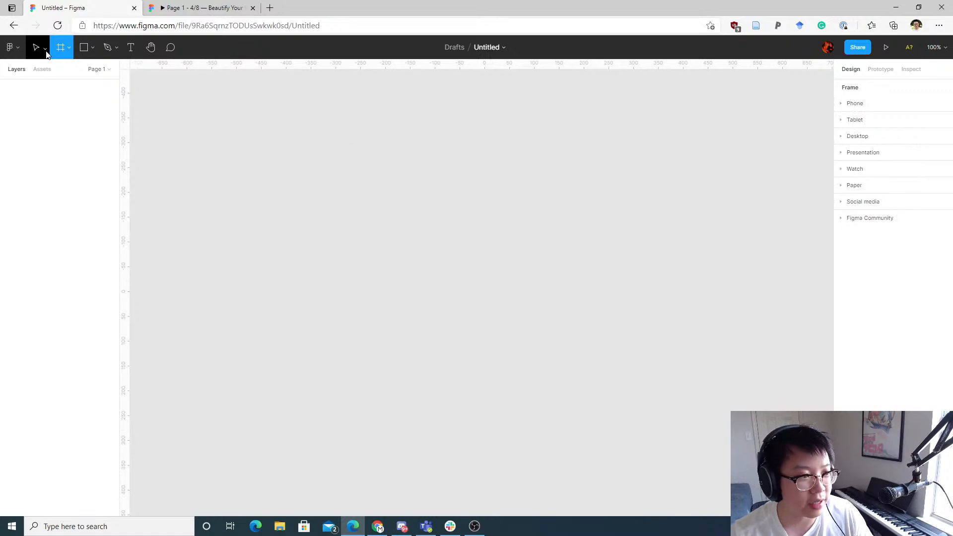
click(69, 47)
click(52, 72)
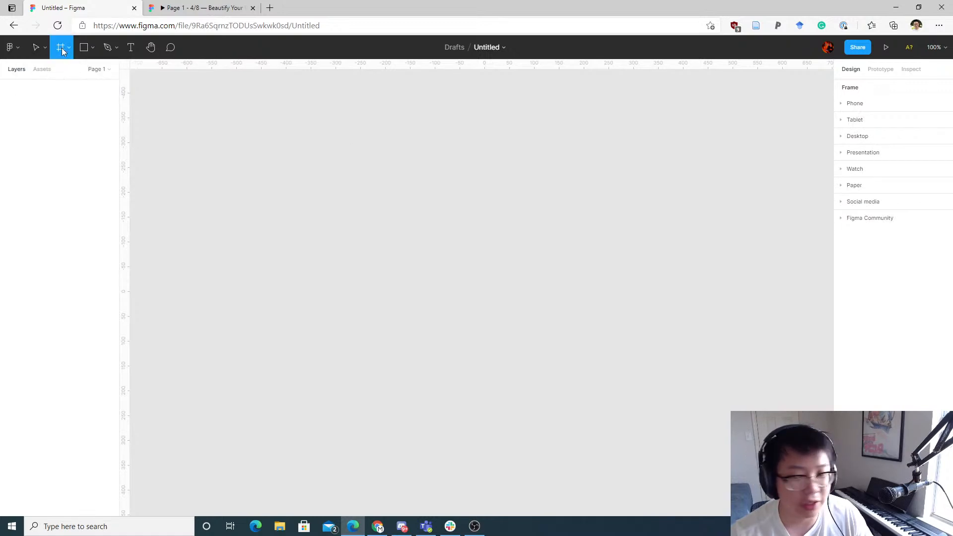
drag(803, 240, 896, 255)
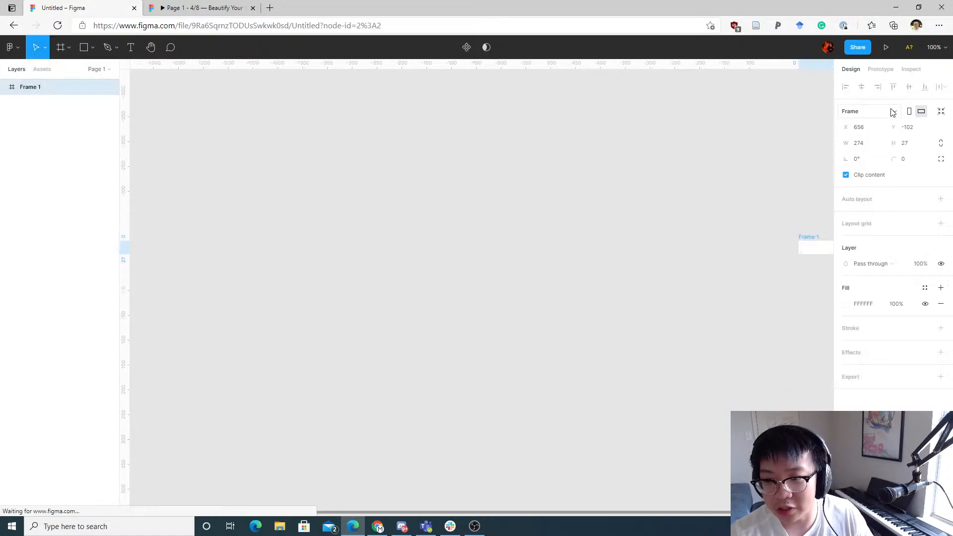
key(Delete)
Step: Add a Desktop frame of 1440 × 1024 using the Frame tool's Desktop preset
key(f)
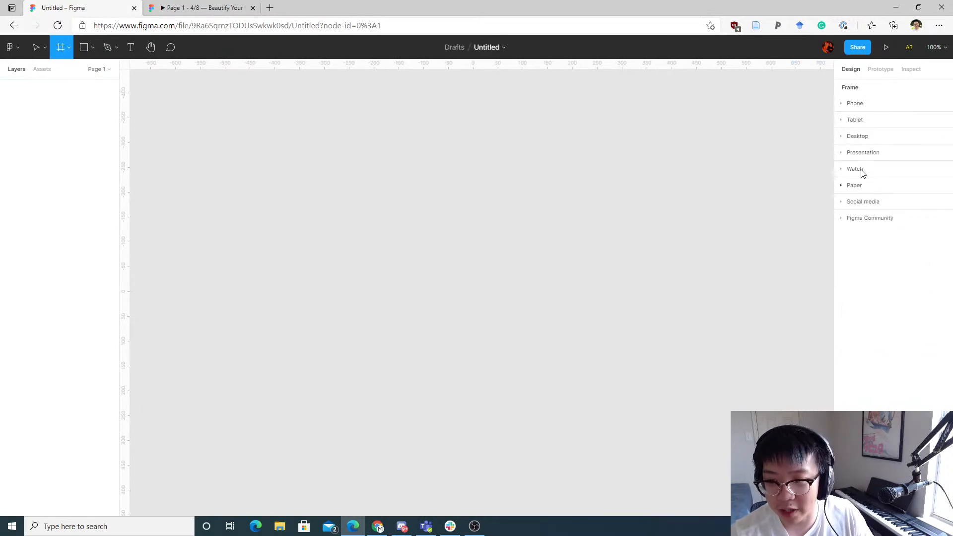
click(861, 141)
click(889, 152)
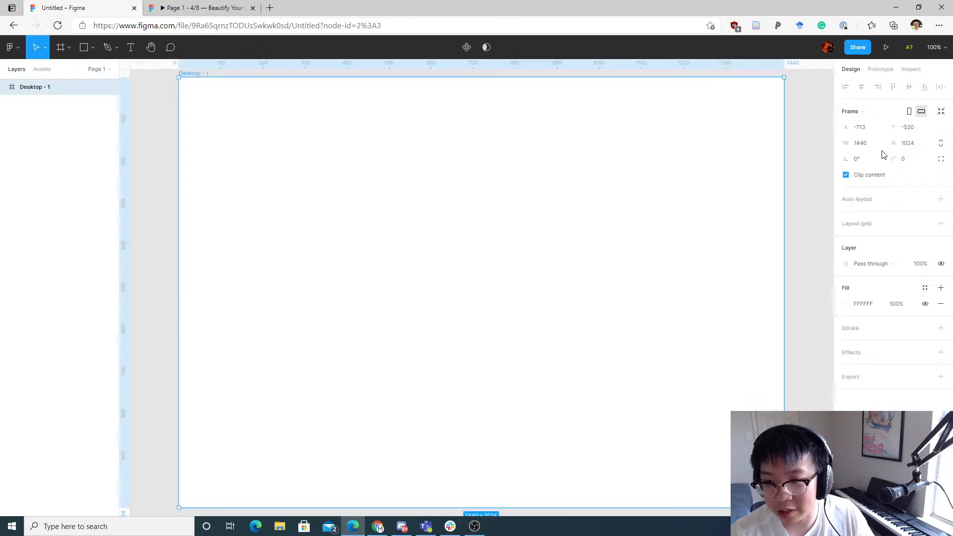
click(174, 169)
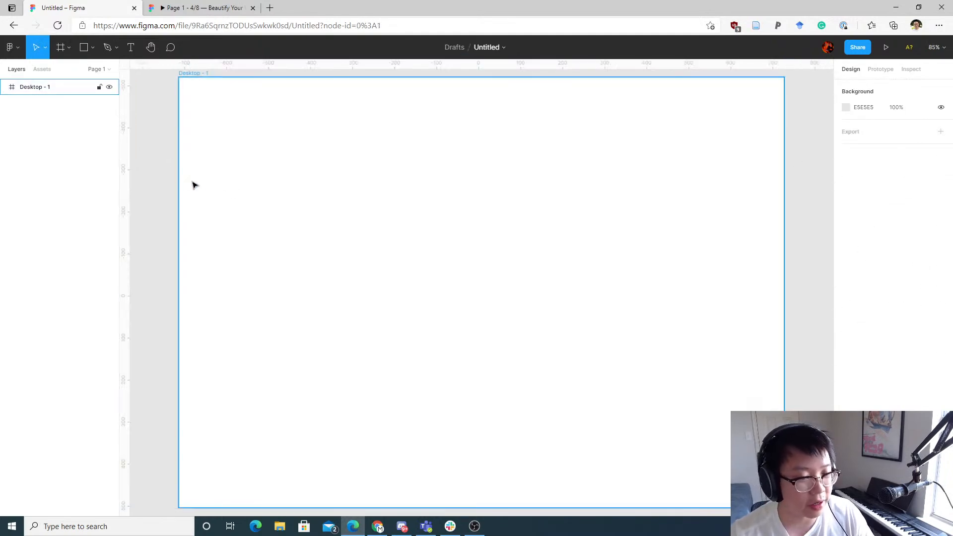
Step: Go back to the Drafts file browser
scroll(236, 183, down, 3)
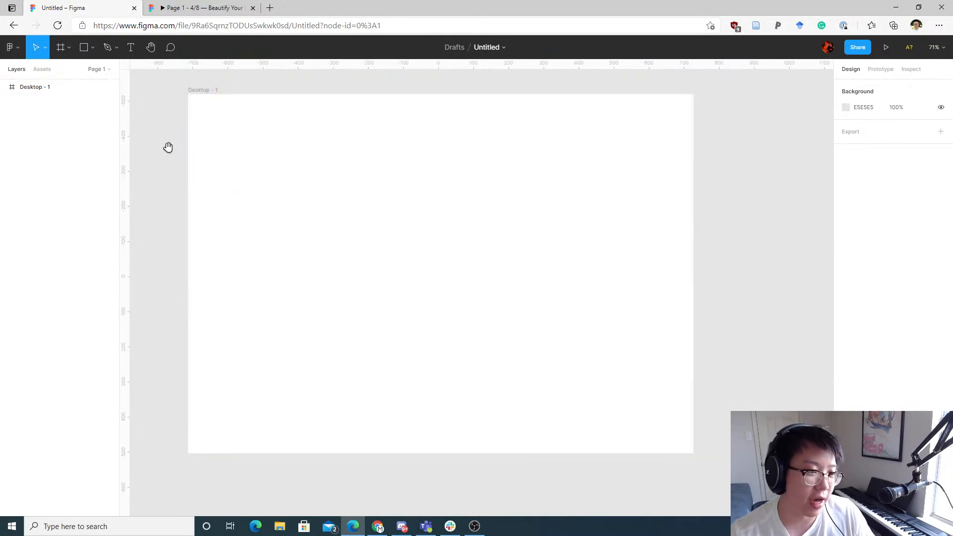
drag(168, 147, 337, 175)
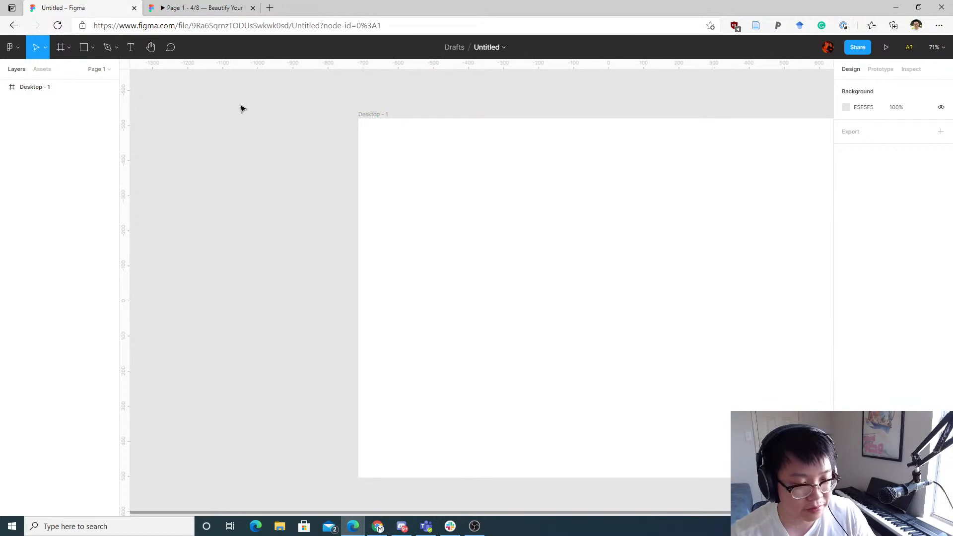
click(12, 48)
mouse_move(46, 108)
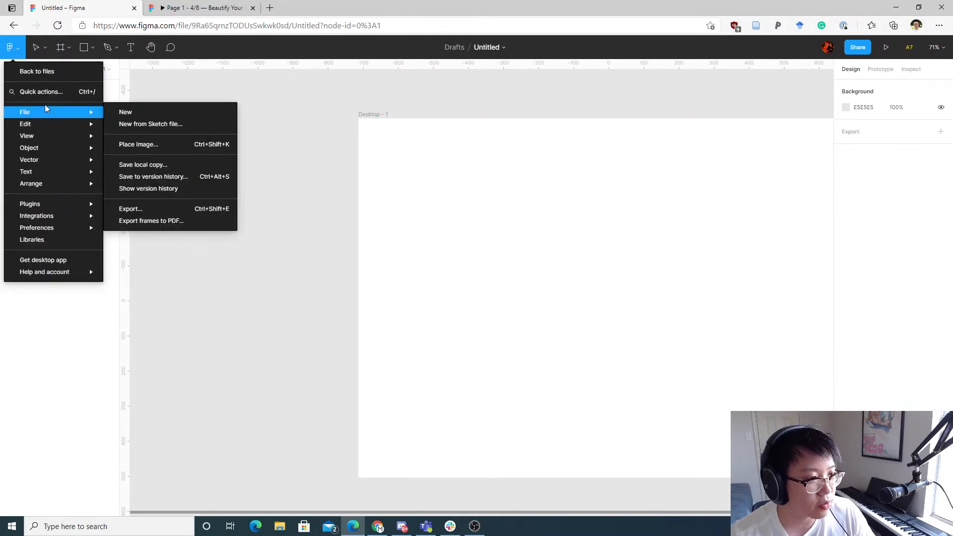
click(47, 71)
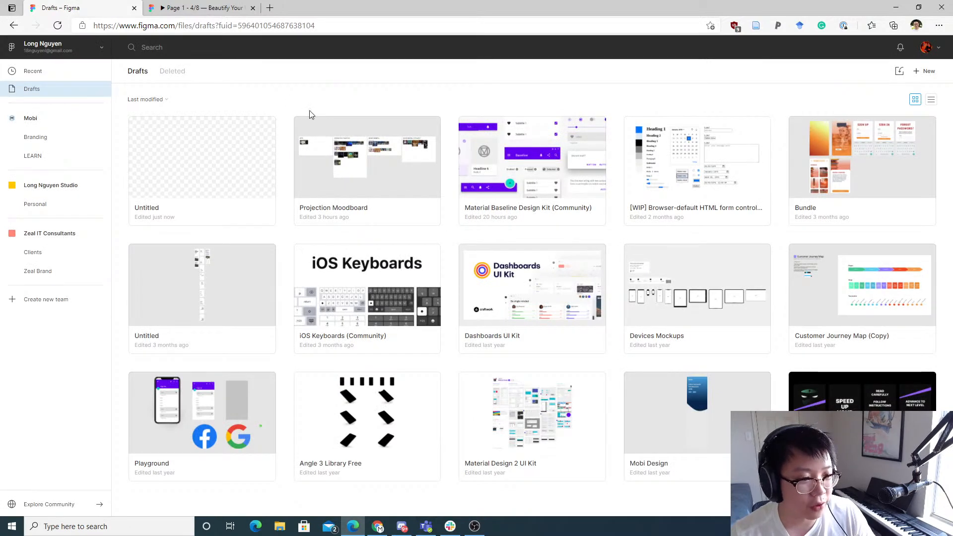
double_click(217, 148)
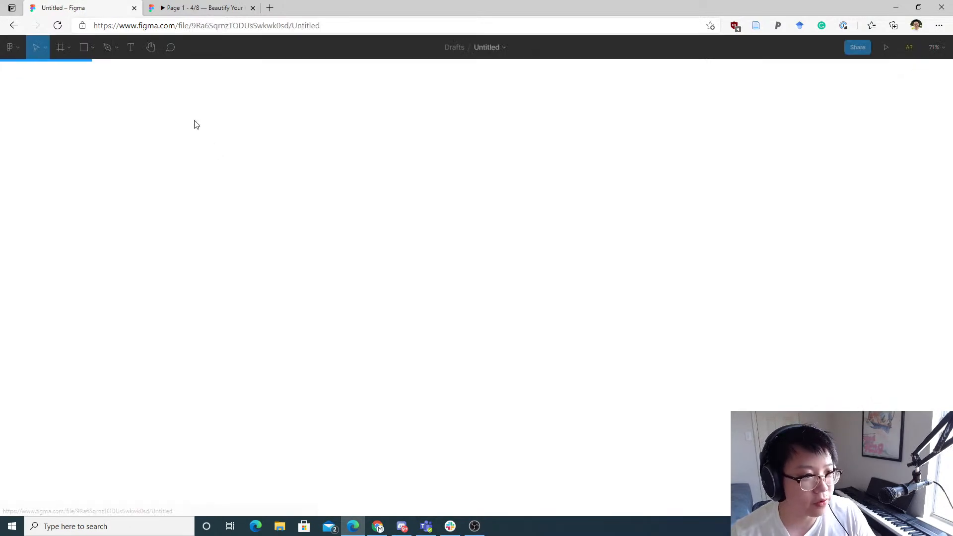
click(21, 54)
click(37, 72)
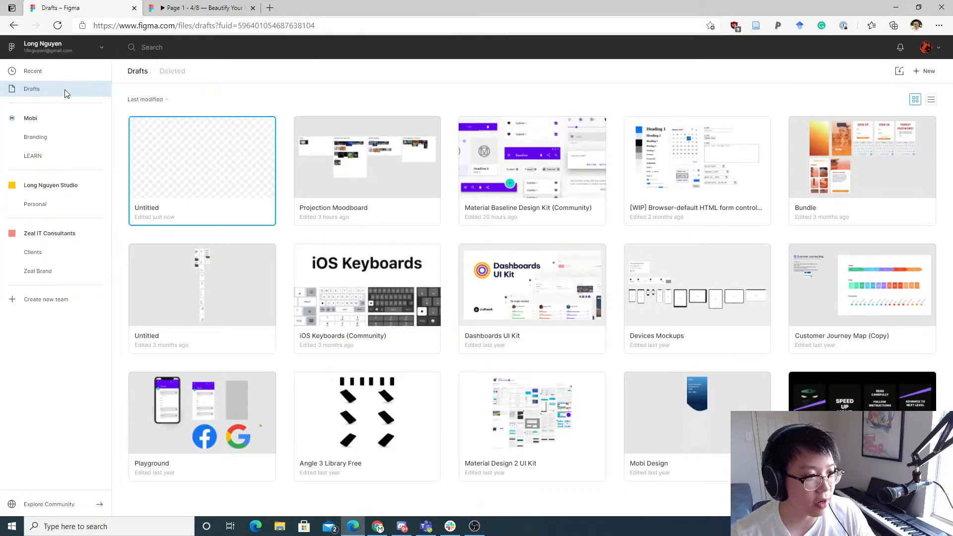
Step: Open Figma in a new browser tab and open the Untitled file from the recent files
key(ctrl+t)
text(fig)
key(Return)
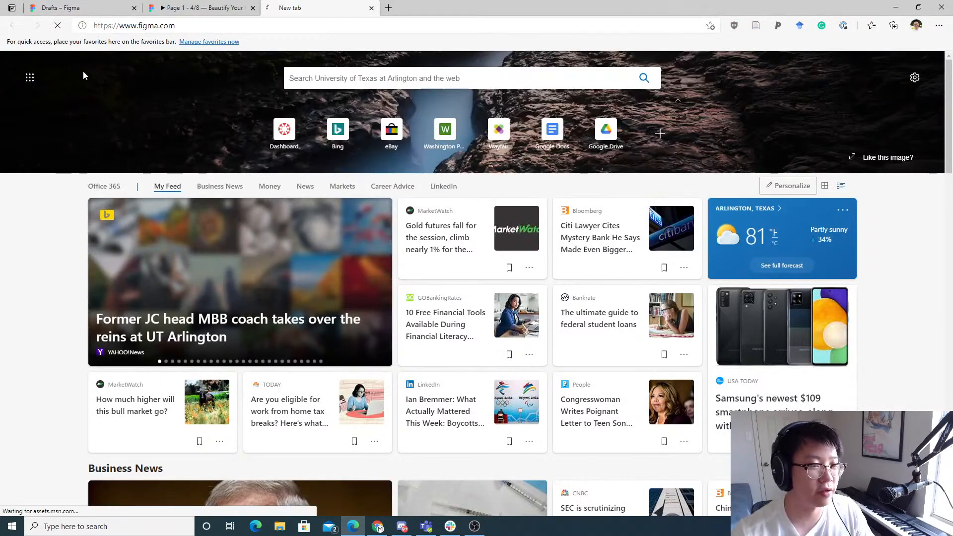
drag(347, 6, 199, 7)
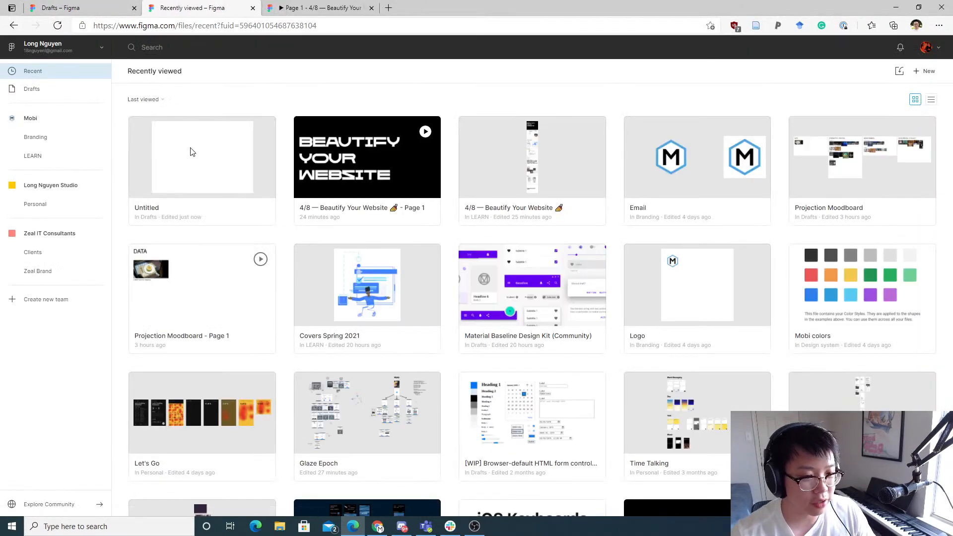
double_click(230, 155)
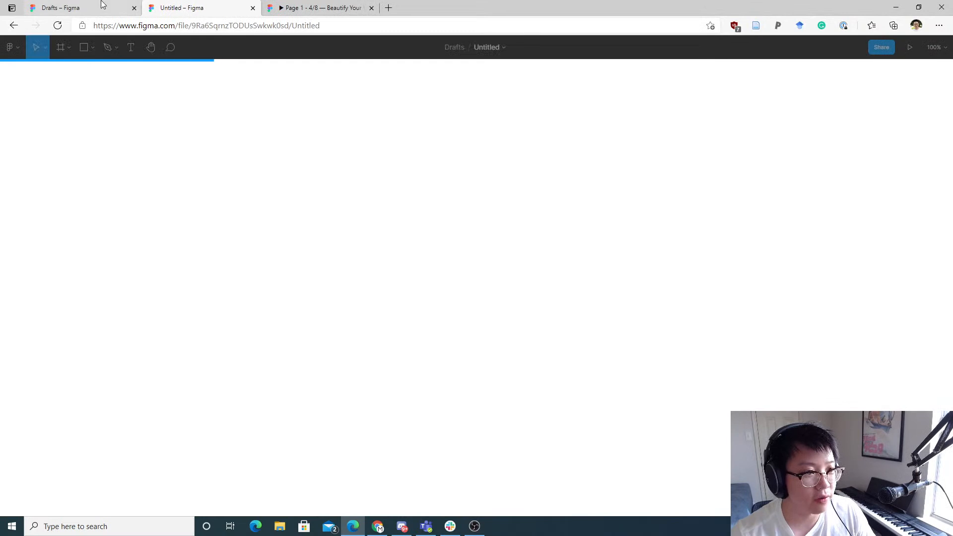
Step: Open the 4/8 — Beautify Your Website file and select the Ideas wireframe sketch image
click(102, 6)
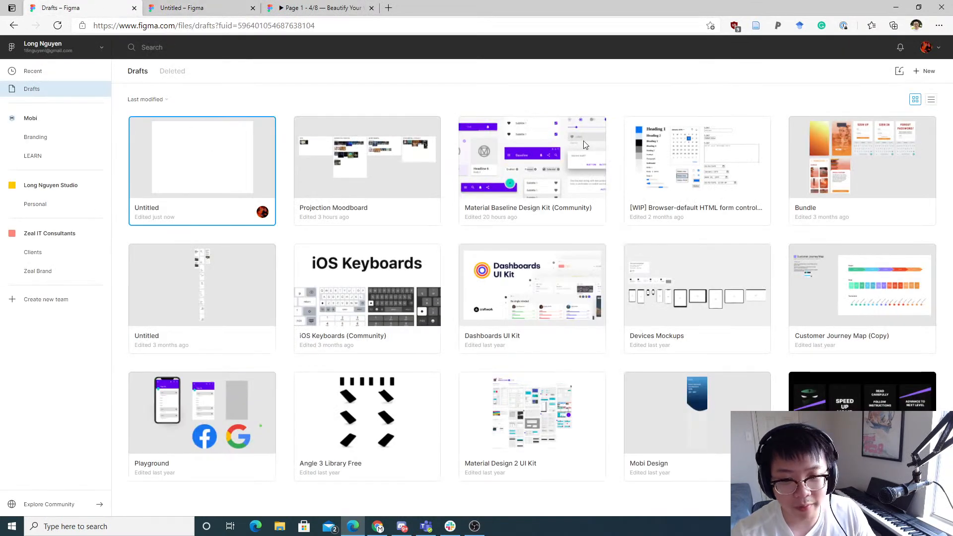
click(44, 118)
double_click(283, 193)
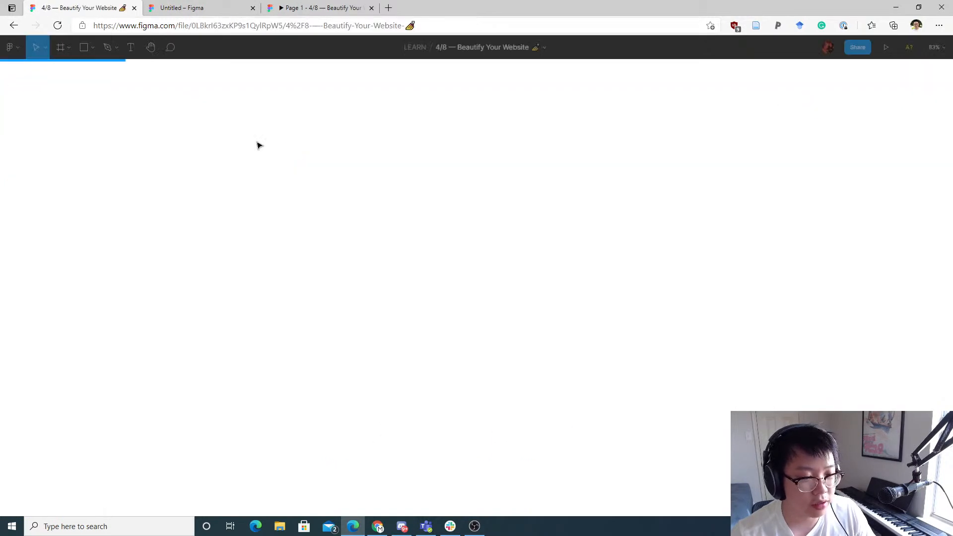
scroll(516, 229, up, 3)
scroll(502, 284, down, 5)
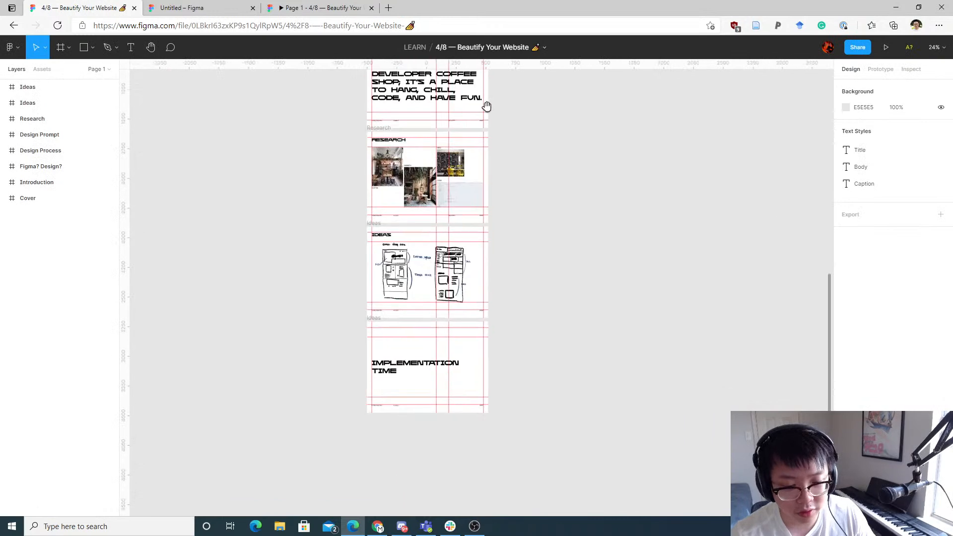
click(430, 256)
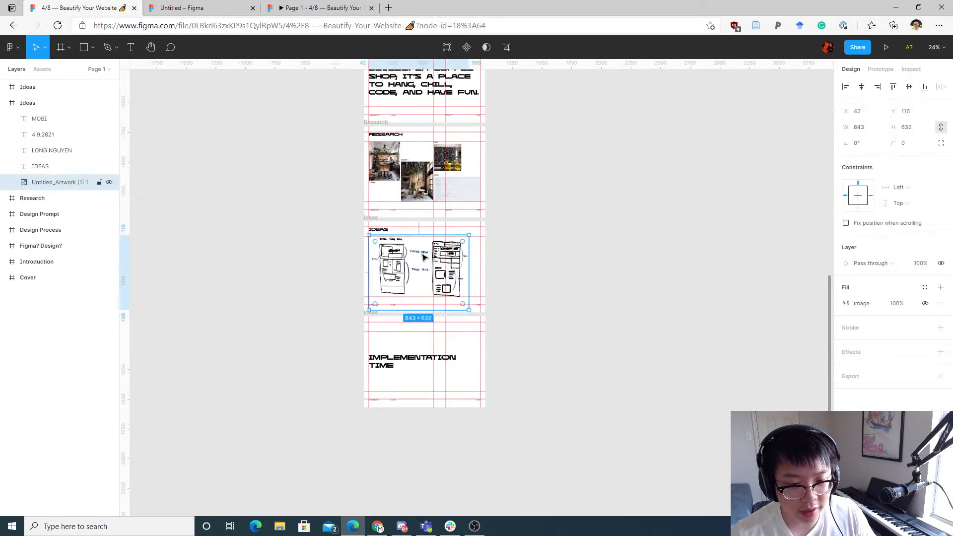
Step: Paste the wireframe sketch image into the Untitled file
click(200, 6)
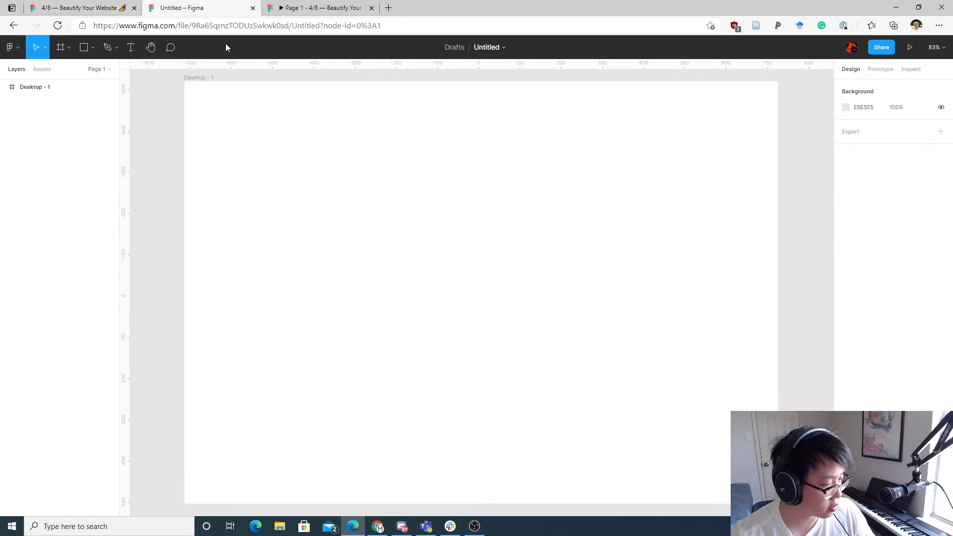
click(405, 117)
scroll(187, 116, down, 5)
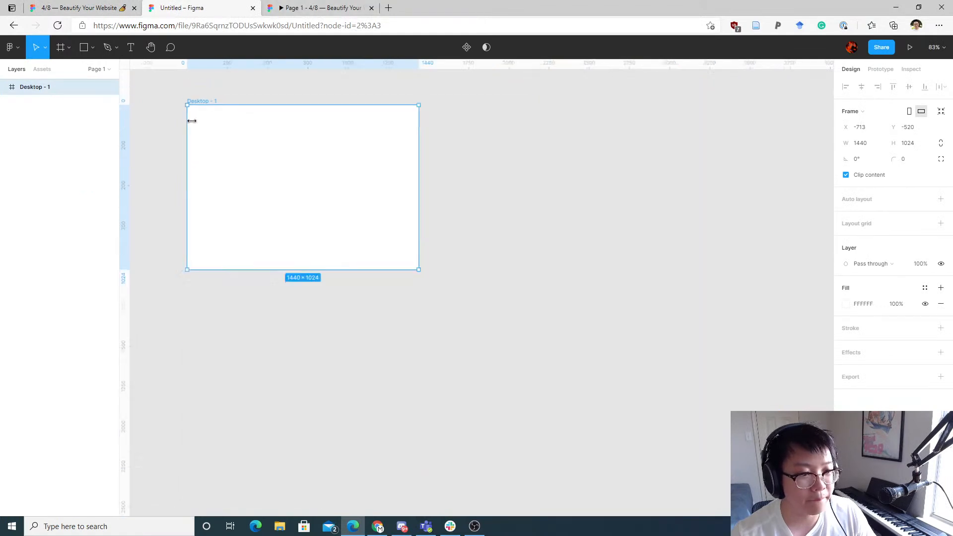
click(268, 91)
drag(268, 92, 389, 190)
key(ctrl+v)
Step: Move the pasted sketch image to the left of the Desktop - 1 frame
drag(478, 239, 237, 240)
click(267, 162)
drag(289, 164, 371, 141)
scroll(375, 199, up, 3)
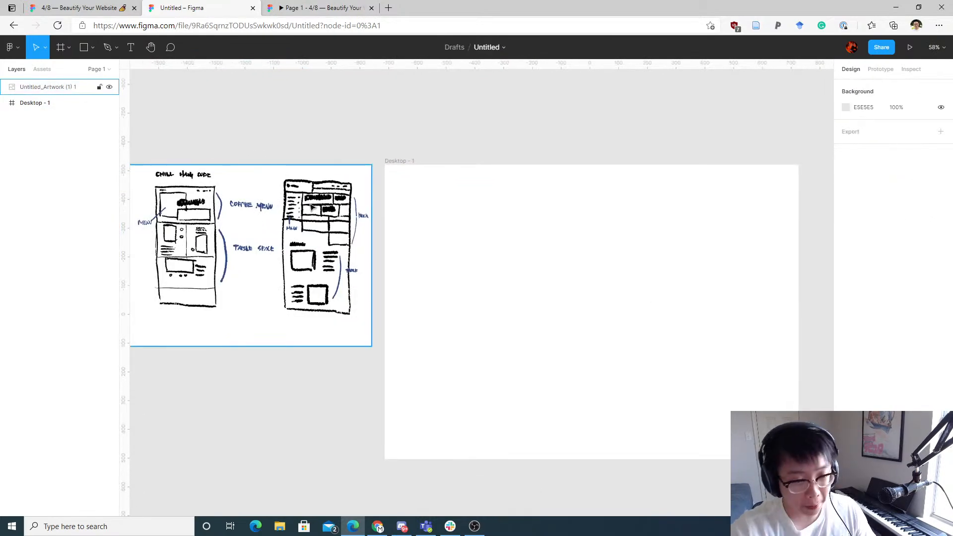
scroll(323, 122, left, 1)
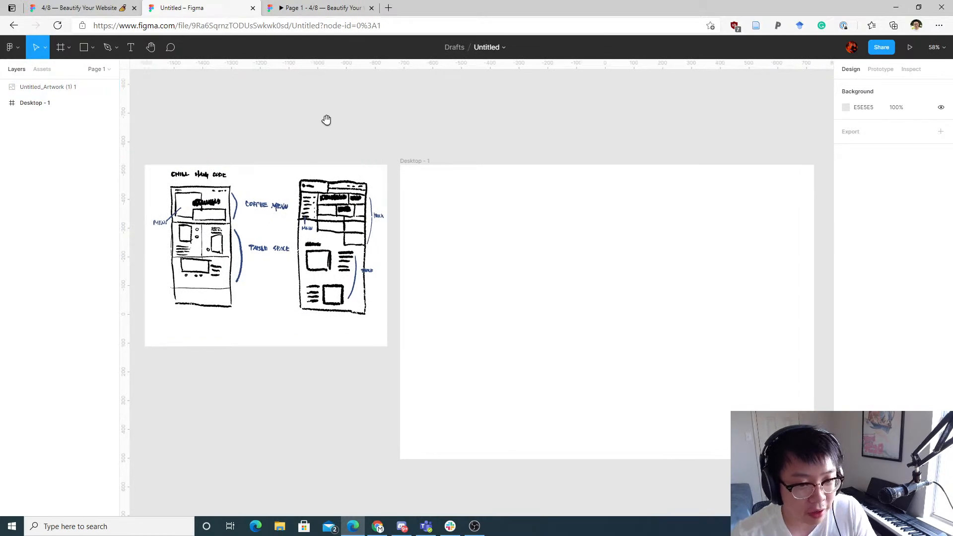
scroll(536, 122, right, 1)
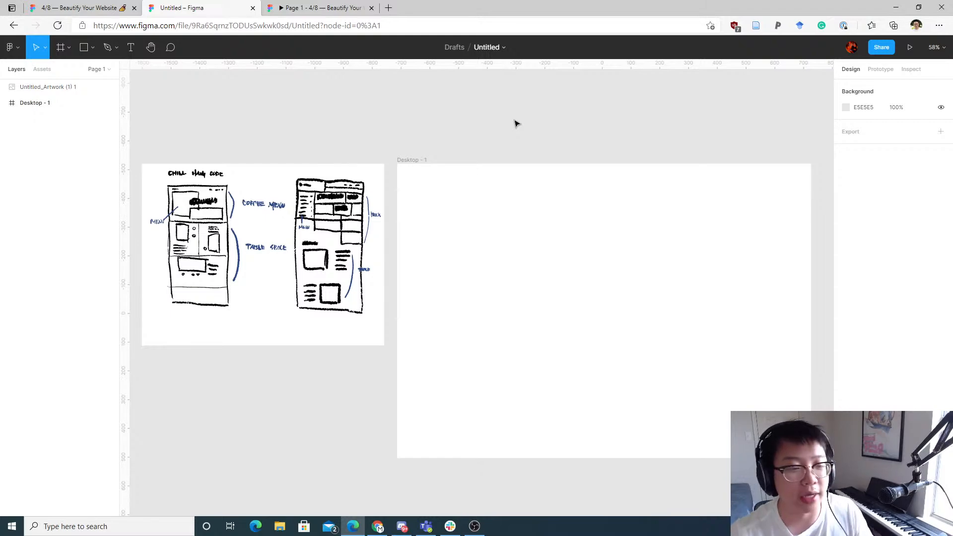
scroll(519, 153, down, 1)
click(450, 152)
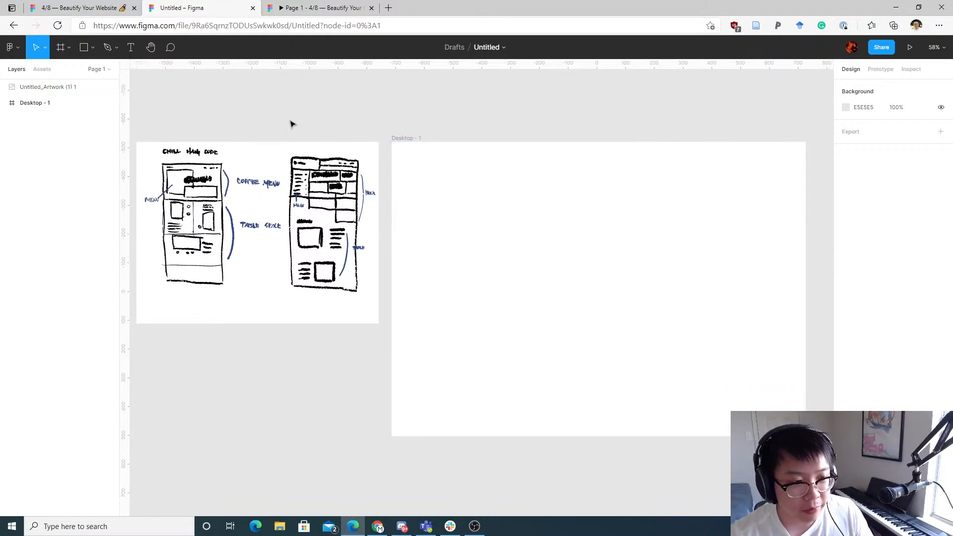
Step: Examine the pasted wireframe sketch up close, then select the Desktop - 1 frame and zoom to it
scroll(213, 176, up, 6)
drag(215, 175, 368, 177)
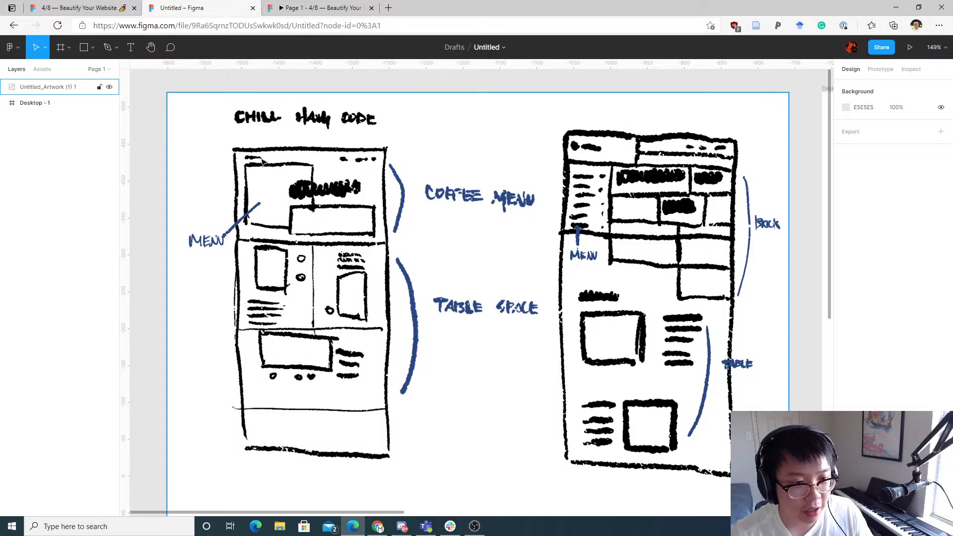
scroll(471, 182, down, 3)
drag(666, 213, 293, 188)
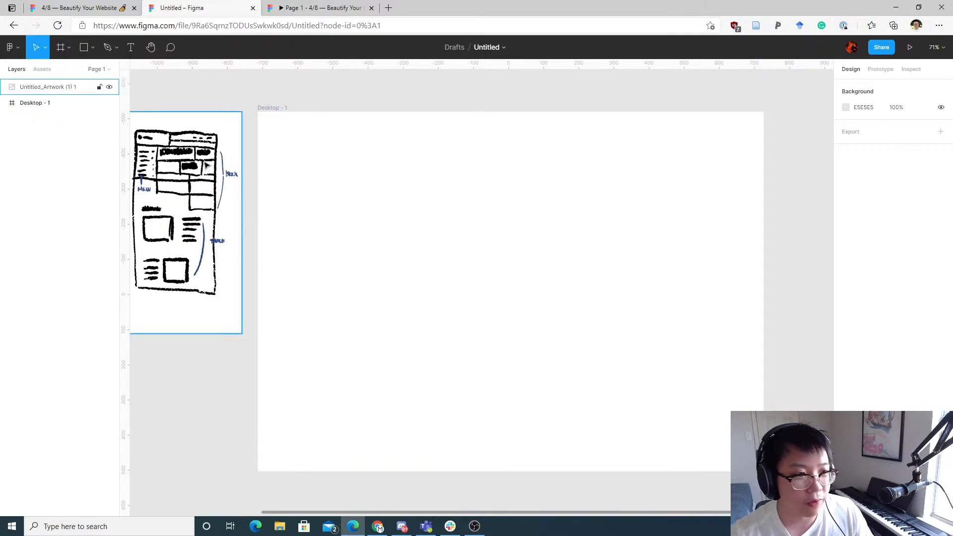
drag(246, 112, 545, 150)
scroll(325, 209, up, 3)
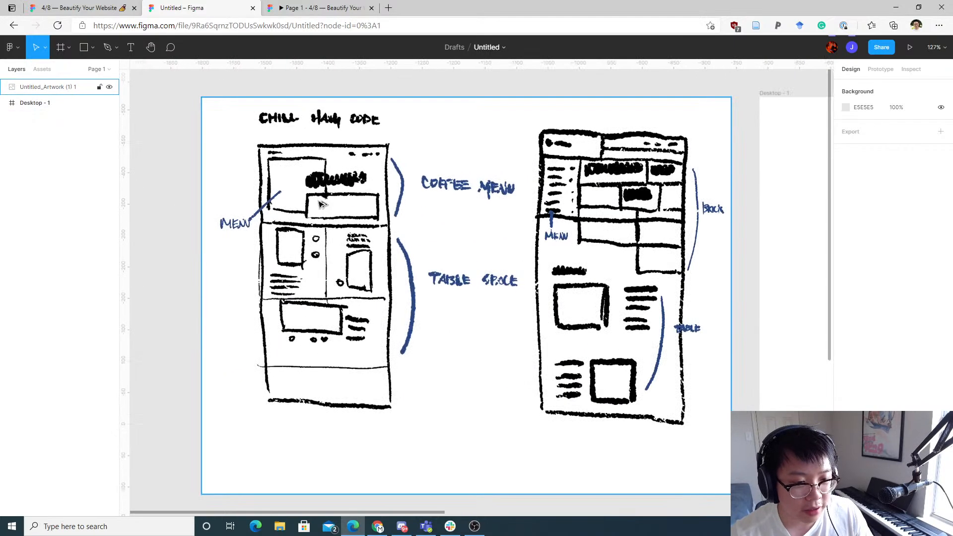
scroll(607, 266, right, 8)
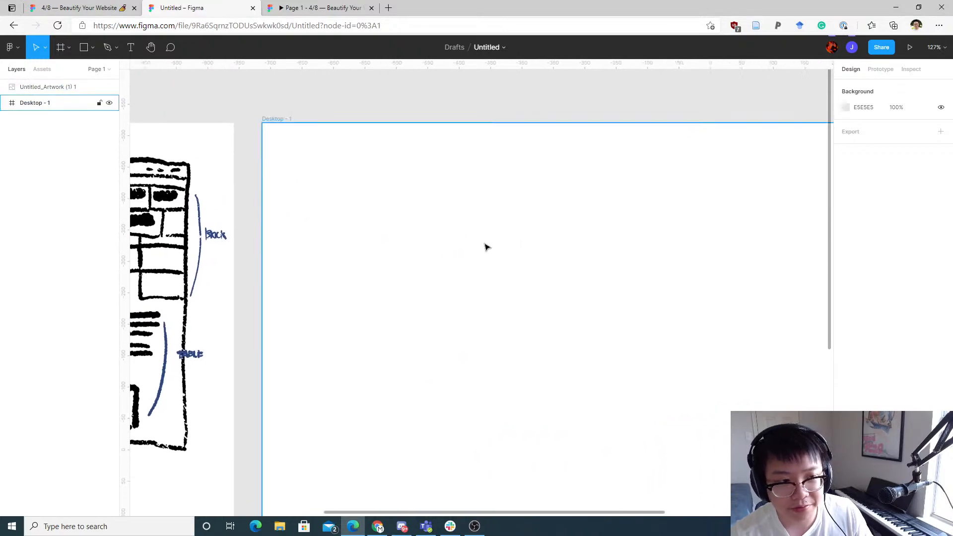
click(313, 143)
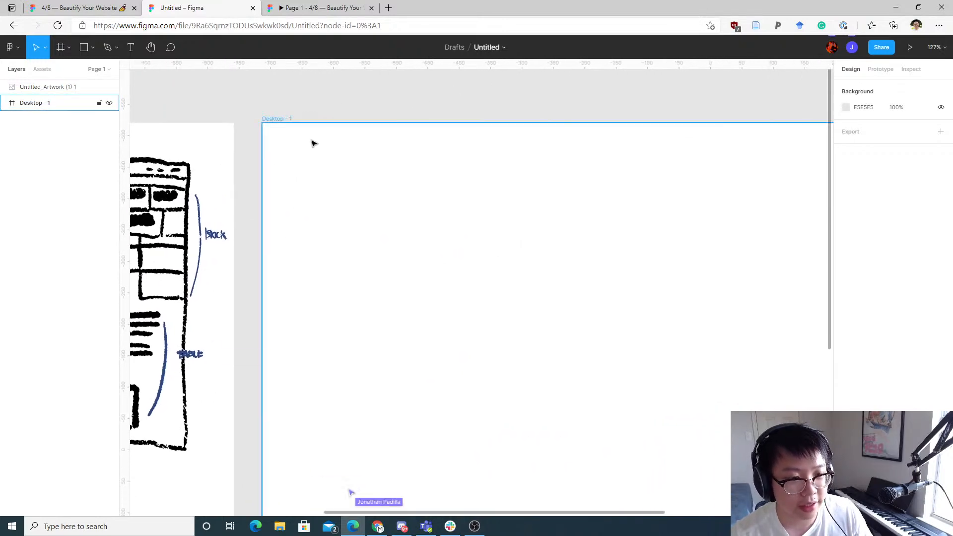
mouse_move(547, 277)
mouse_down()
mouse_move(485, 208)
mouse_move(422, 204)
mouse_up()
key(shift+2)
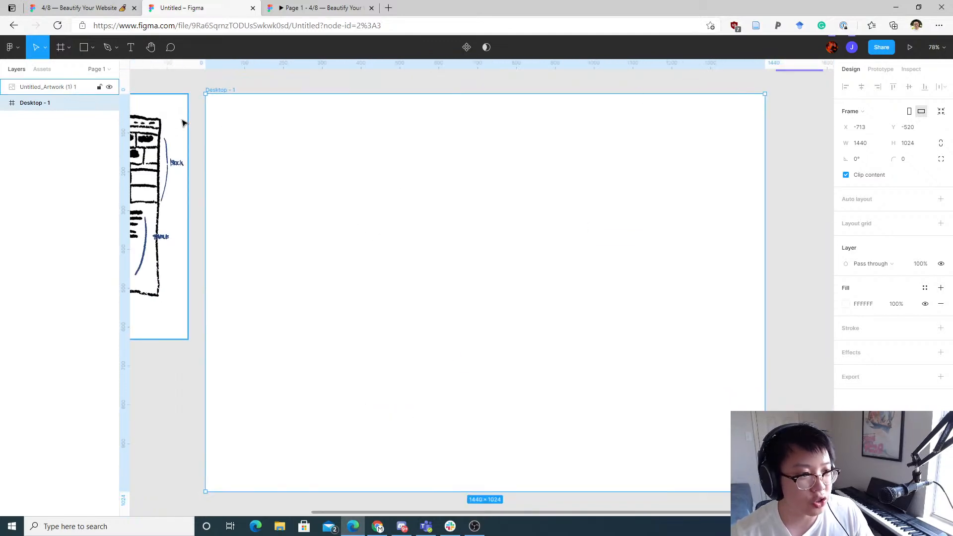
Step: Draw a rectangle about 755 × 742 inside the Desktop - 1 frame near its top-left corner
click(84, 48)
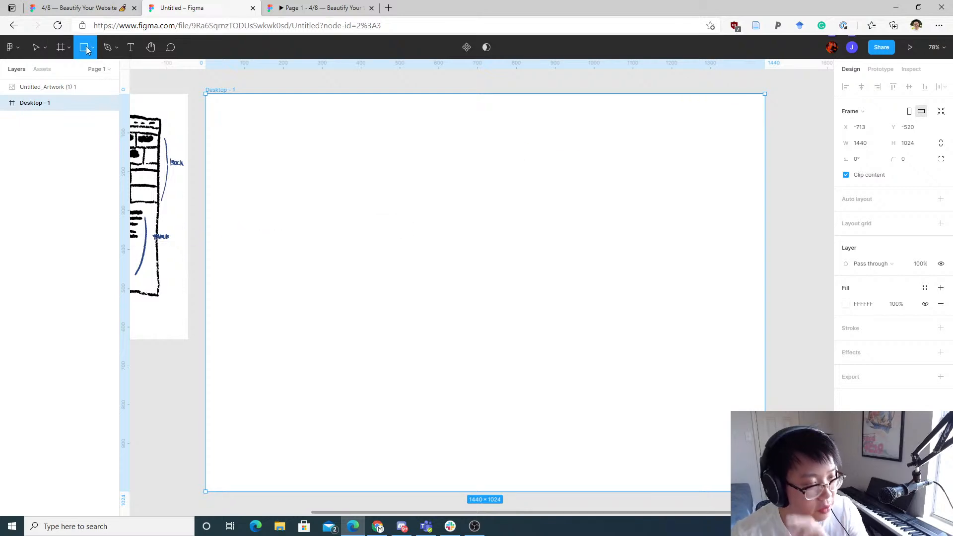
click(93, 48)
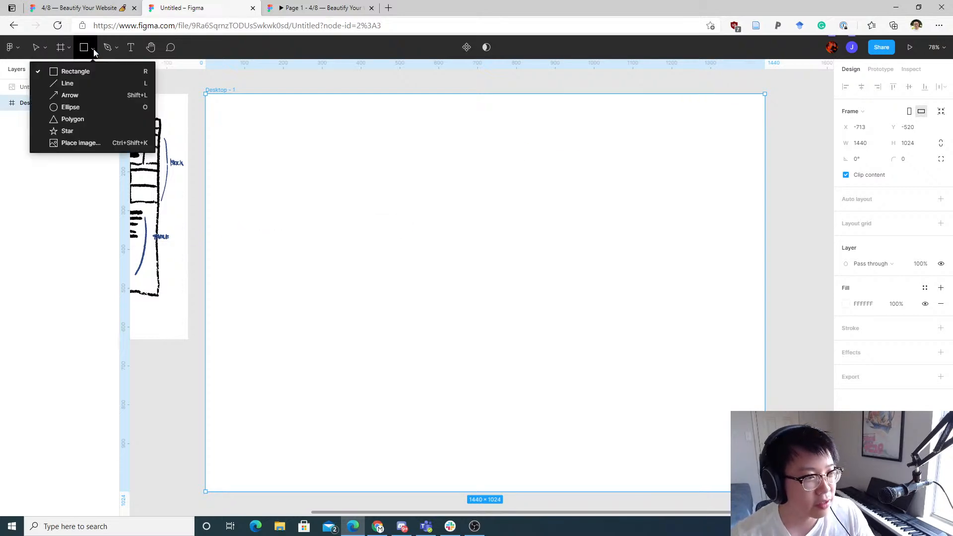
click(93, 68)
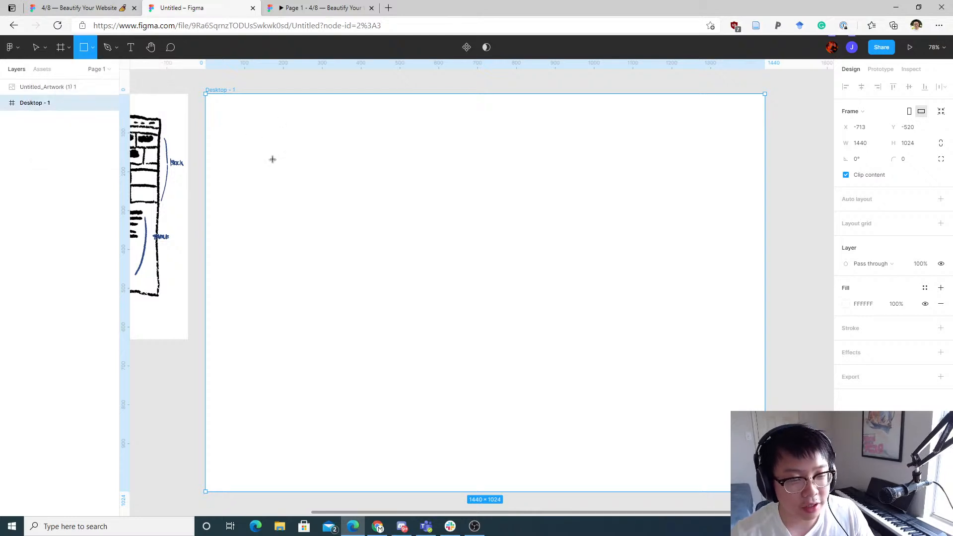
mouse_move(267, 131)
mouse_down()
mouse_move(362, 140)
mouse_move(415, 130)
mouse_move(476, 238)
mouse_move(661, 414)
mouse_up()
drag(682, 416, 678, 409)
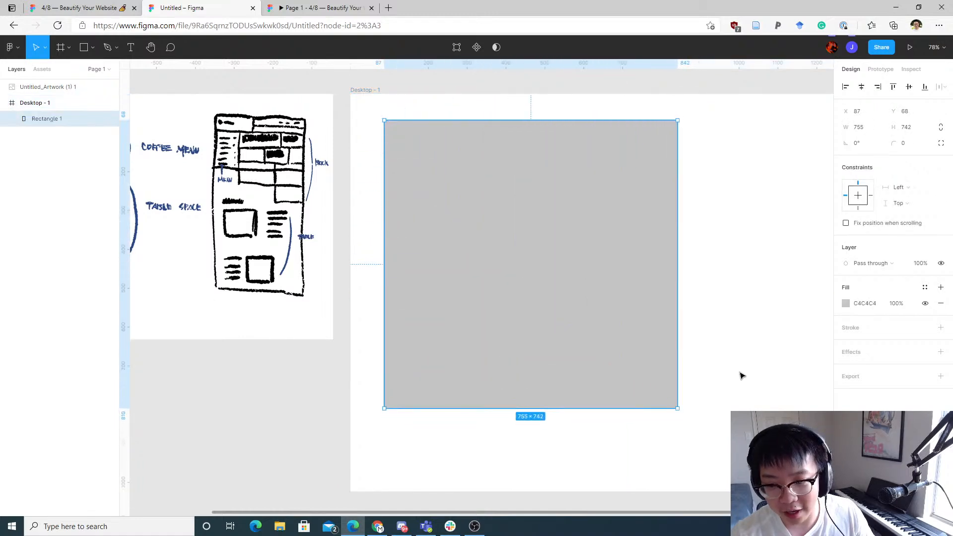
Step: Set the rectangle's fill colour to black (000000)
click(845, 305)
click(750, 226)
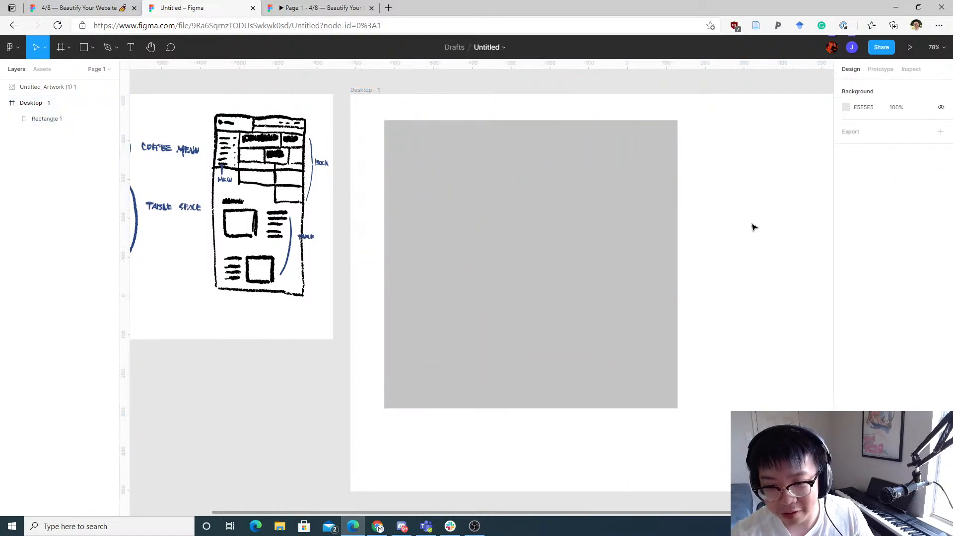
click(557, 251)
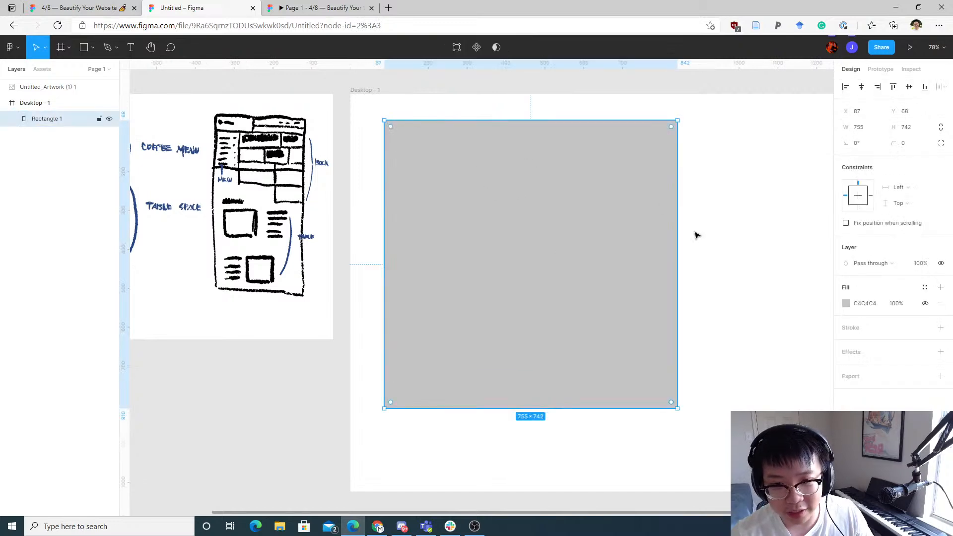
click(726, 162)
click(551, 211)
click(846, 304)
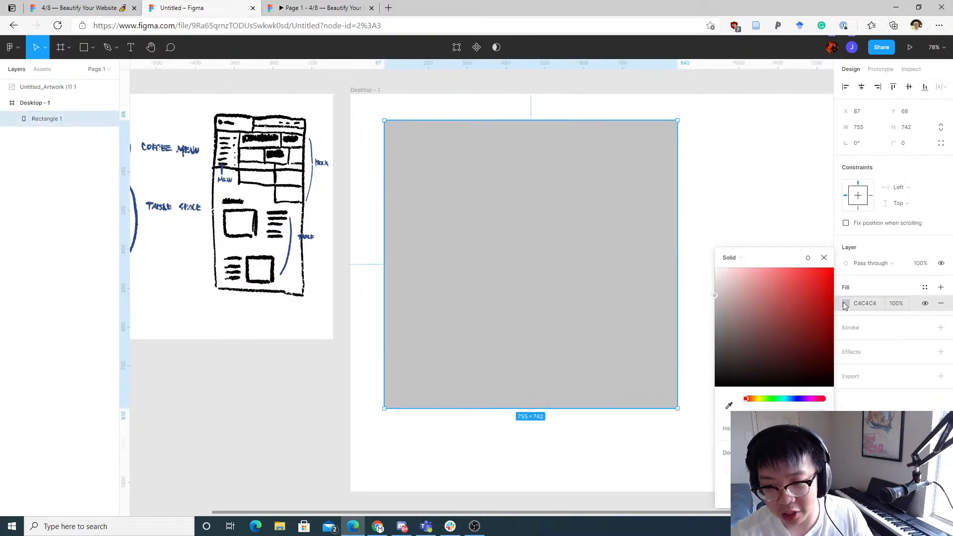
drag(771, 294, 690, 428)
click(652, 447)
drag(619, 417, 400, 373)
scroll(643, 341, left, 2)
scroll(511, 285, left, 5)
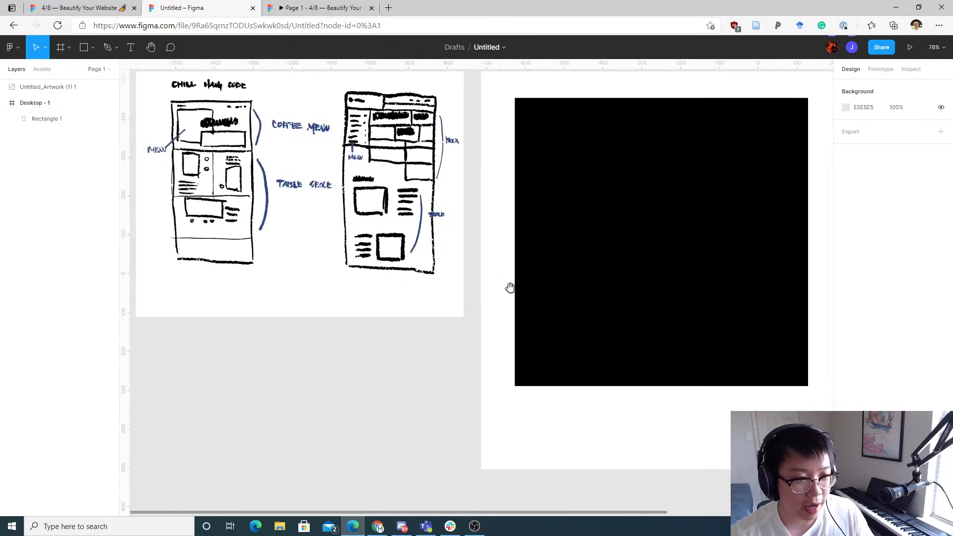
Step: Reposition the rectangle inside the frame and set its X position to 60
click(701, 288)
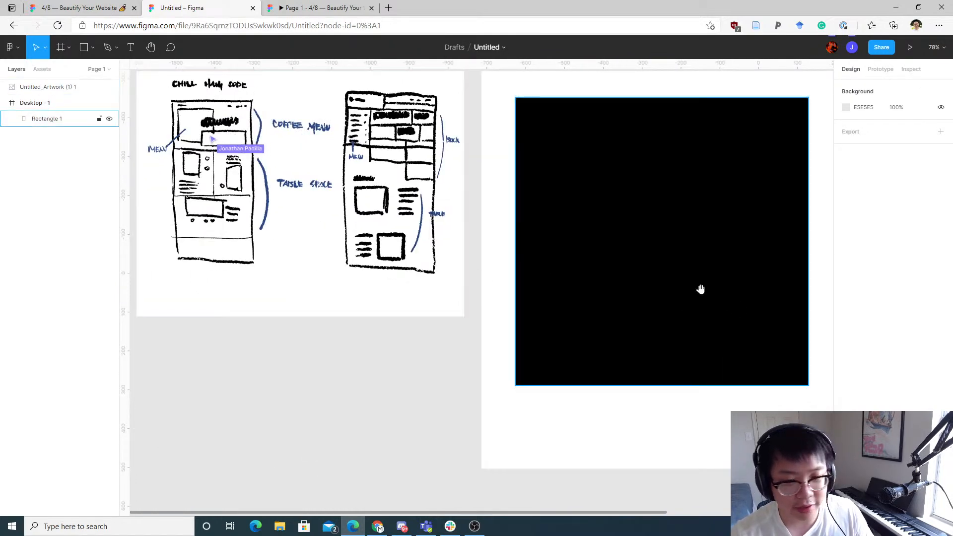
scroll(453, 242, right, 7)
scroll(420, 241, left, 2)
scroll(377, 238, down, 3)
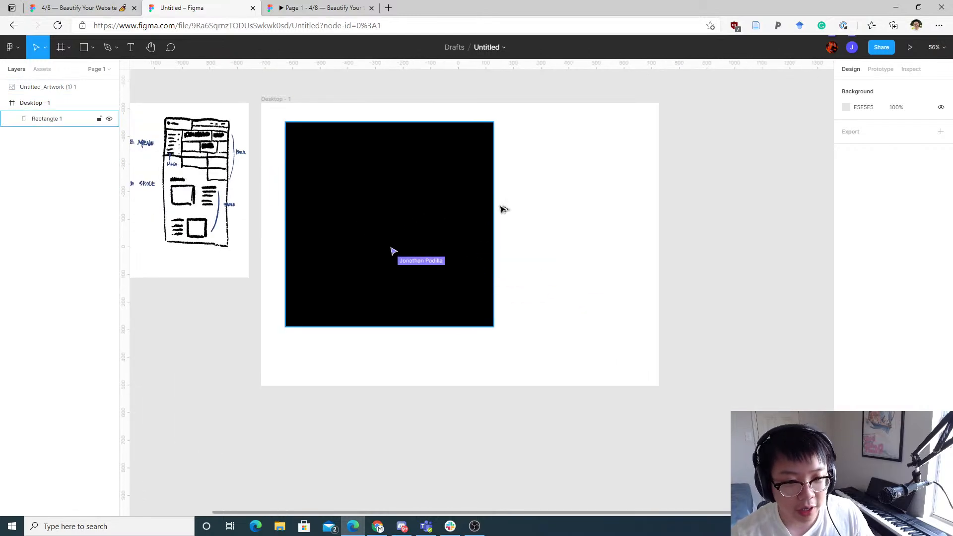
scroll(437, 238, up, 1)
click(427, 252)
drag(427, 252, 426, 238)
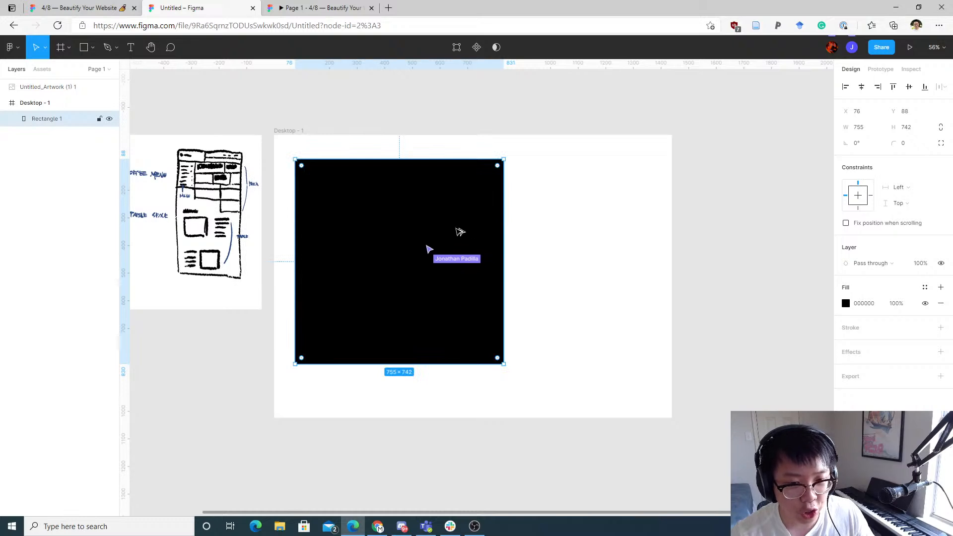
scroll(457, 233, up, 5)
mouse_move(304, 230)
mouse_down()
mouse_move(473, 253)
mouse_move(472, 290)
mouse_up()
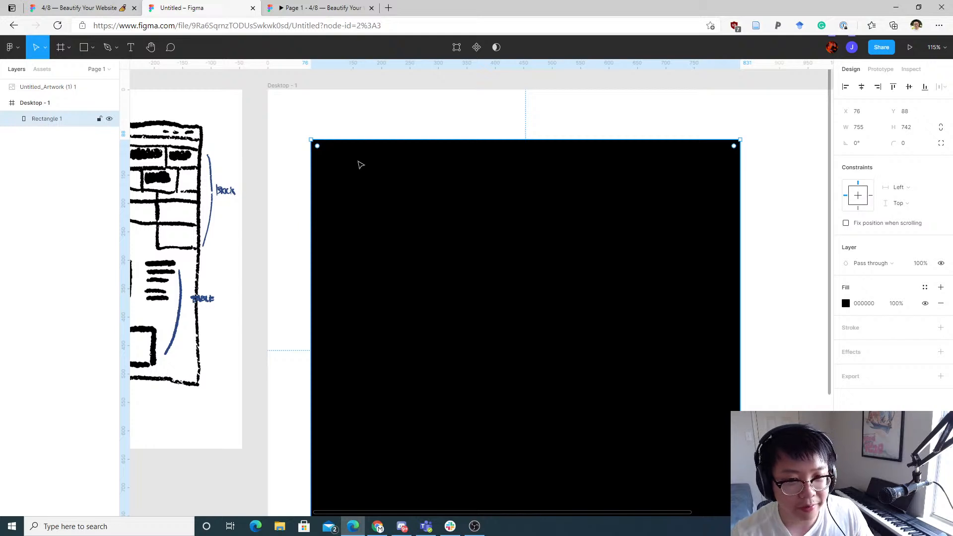
mouse_move(339, 198)
mouse_down()
mouse_move(369, 197)
mouse_move(383, 185)
mouse_move(385, 204)
mouse_move(337, 201)
mouse_up()
click(877, 115)
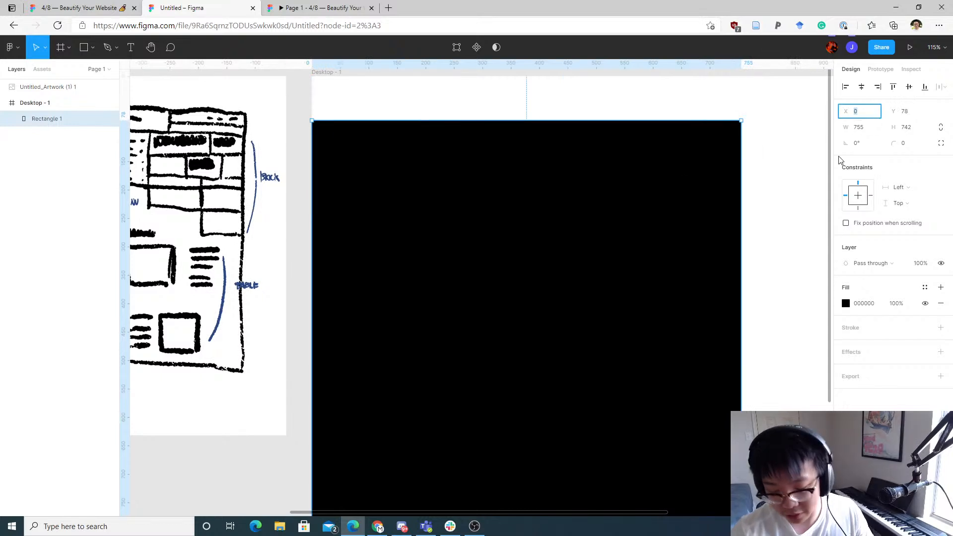
text(60)
key(Return)
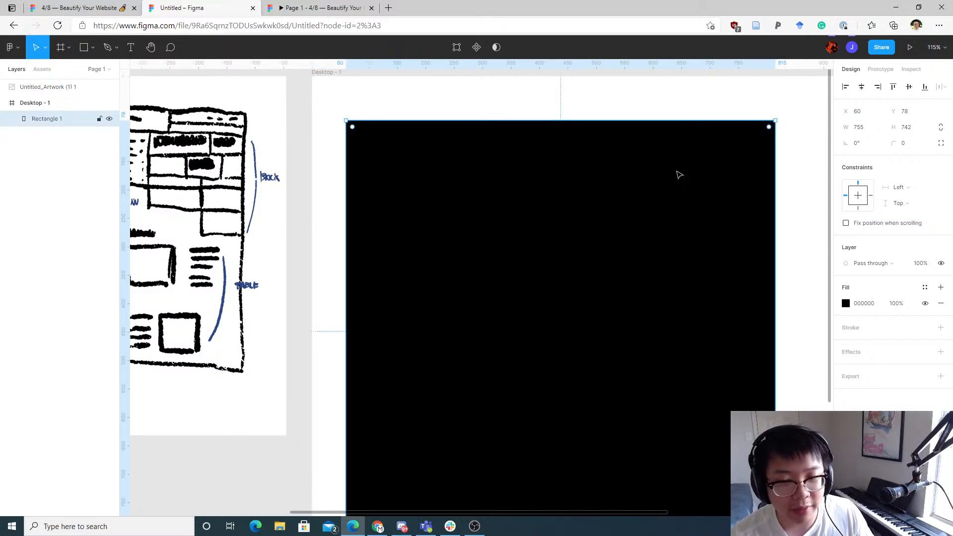
Step: Move the rectangle to about X 75, Y 114 inside the Desktop - 1 frame
scroll(543, 134, right, 3)
scroll(543, 134, up, 1)
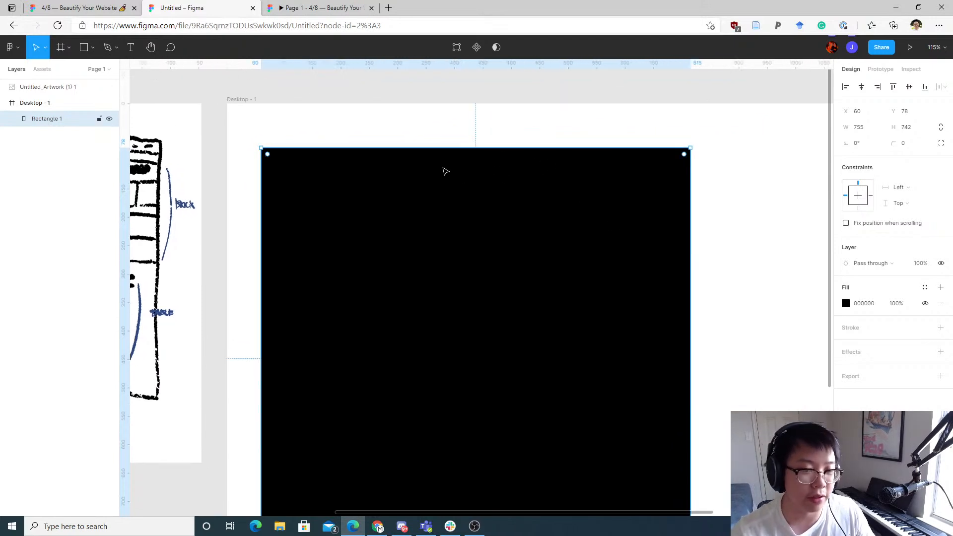
scroll(751, 228, down, 3)
scroll(752, 228, right, 1)
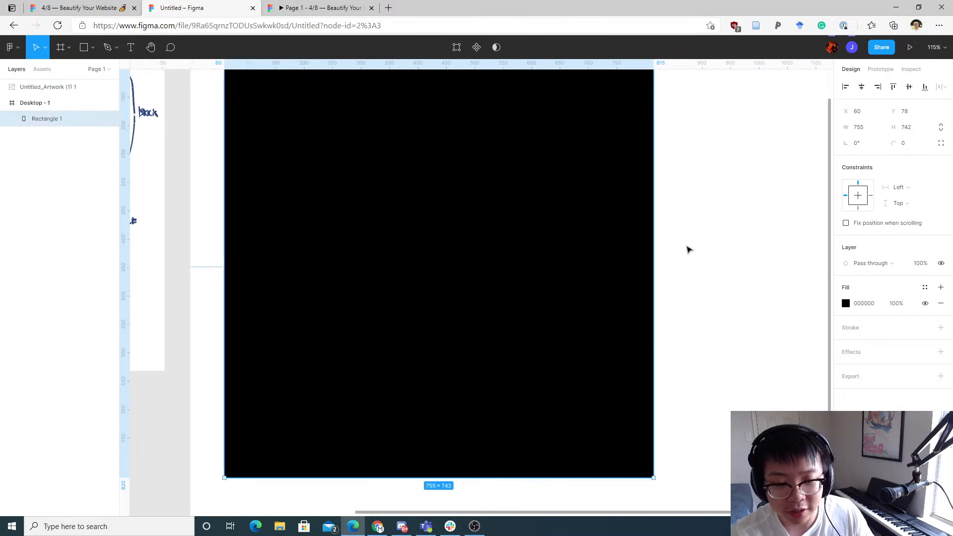
scroll(666, 255, down, 1)
ctrl+scroll(659, 263, down, 3)
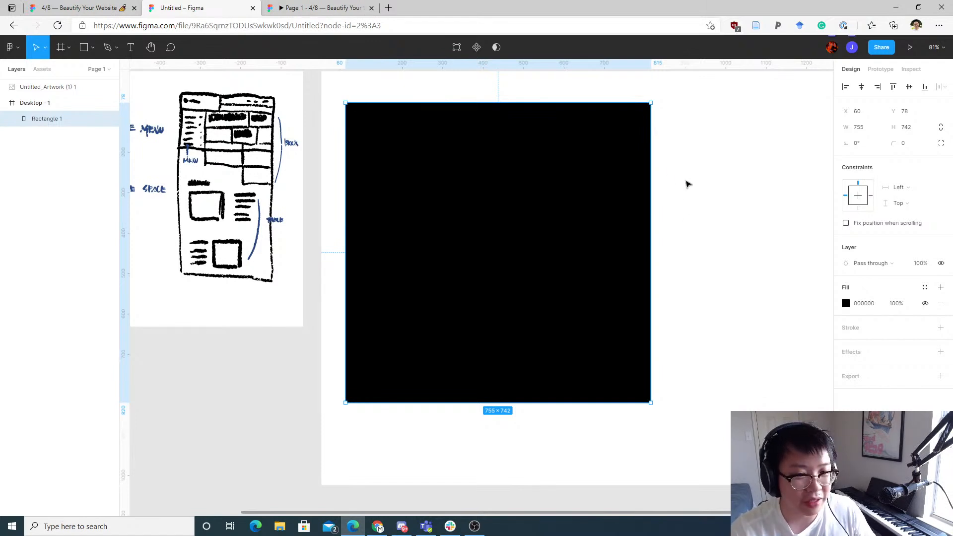
scroll(715, 185, up, 2)
scroll(715, 185, left, 5)
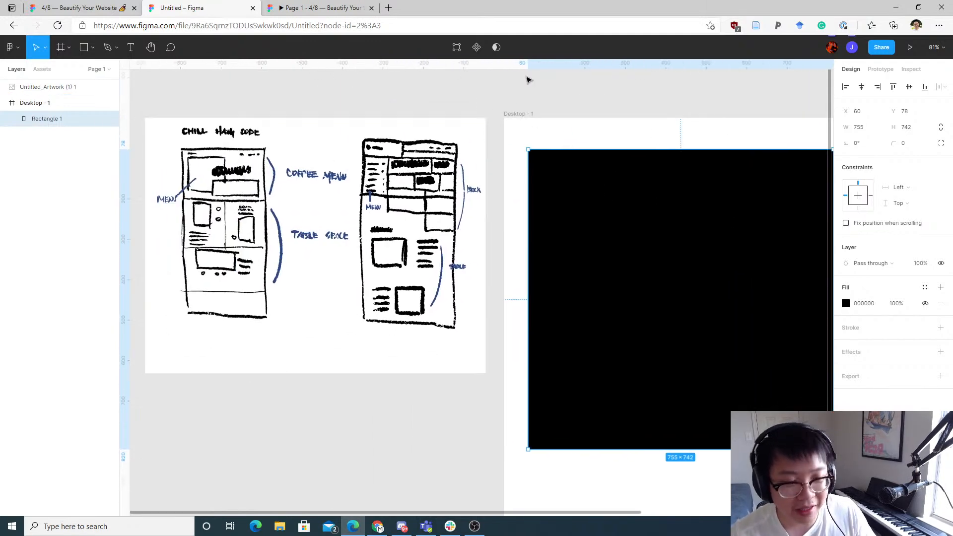
scroll(554, 95, right, 2)
scroll(554, 95, down, 1)
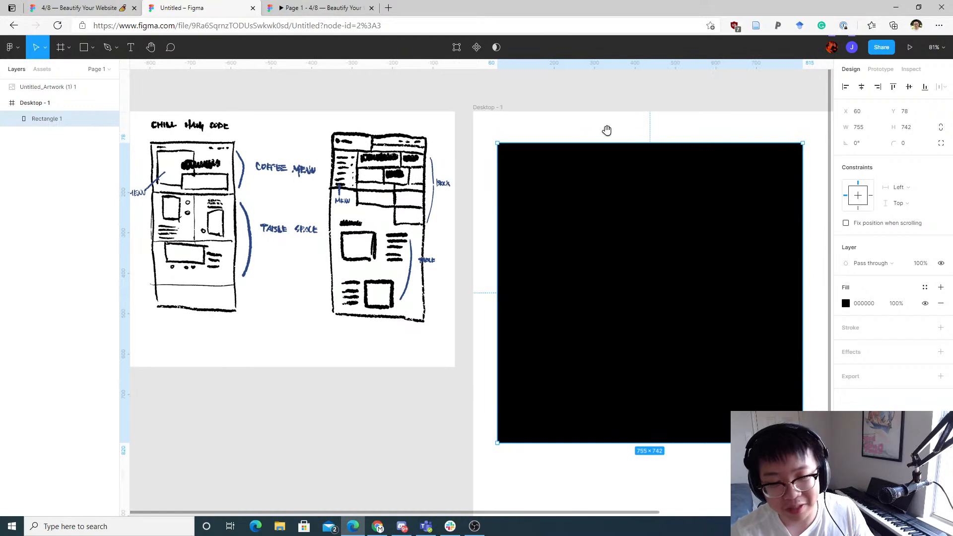
scroll(607, 130, right, 2)
scroll(607, 131, down, 1)
drag(566, 162, 571, 184)
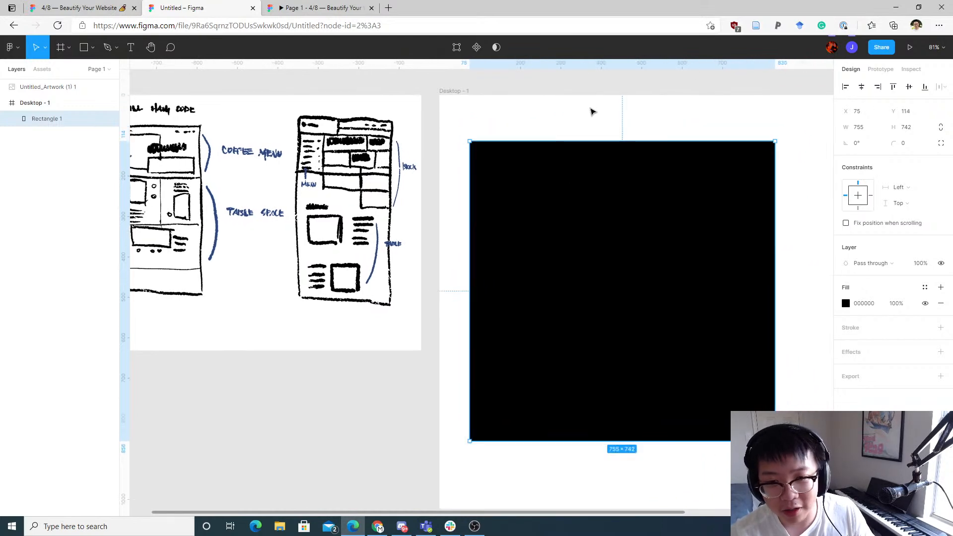
drag(590, 113, 511, 64)
scroll(618, 144, down, 3)
drag(658, 209, 568, 244)
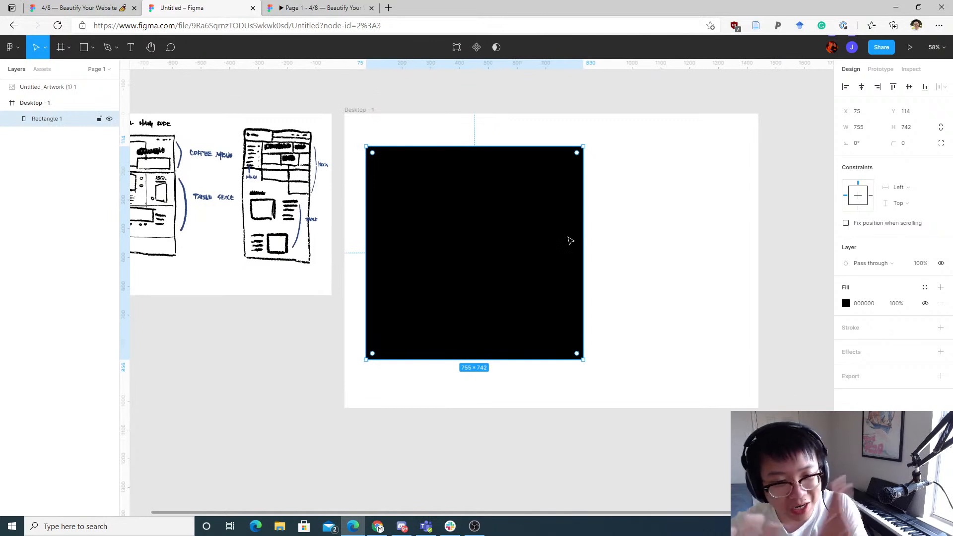
drag(512, 274, 687, 331)
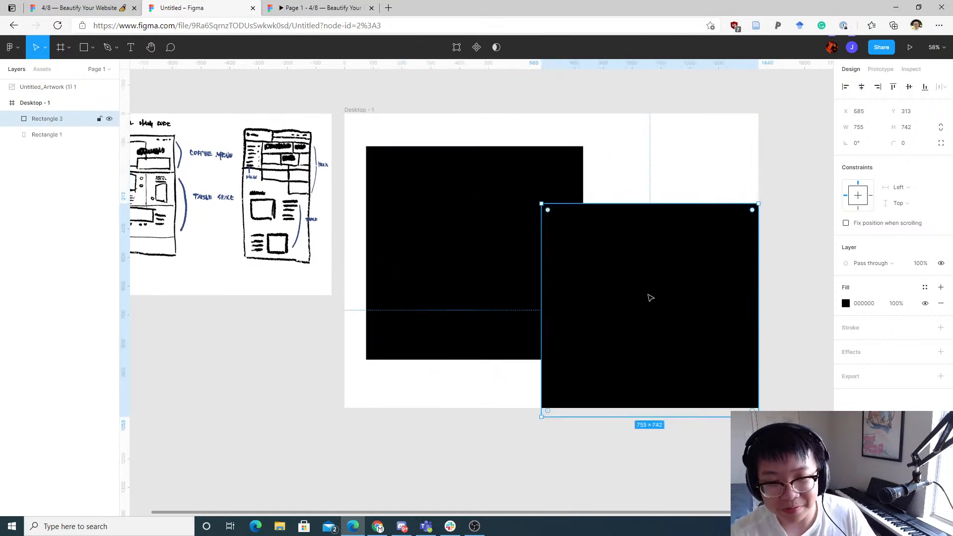
key(ctrl+z)
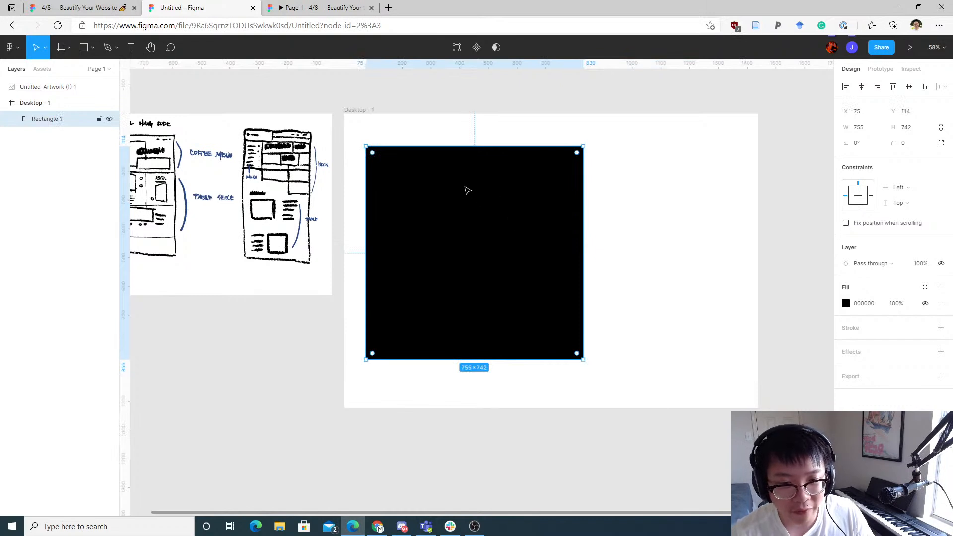
click(84, 47)
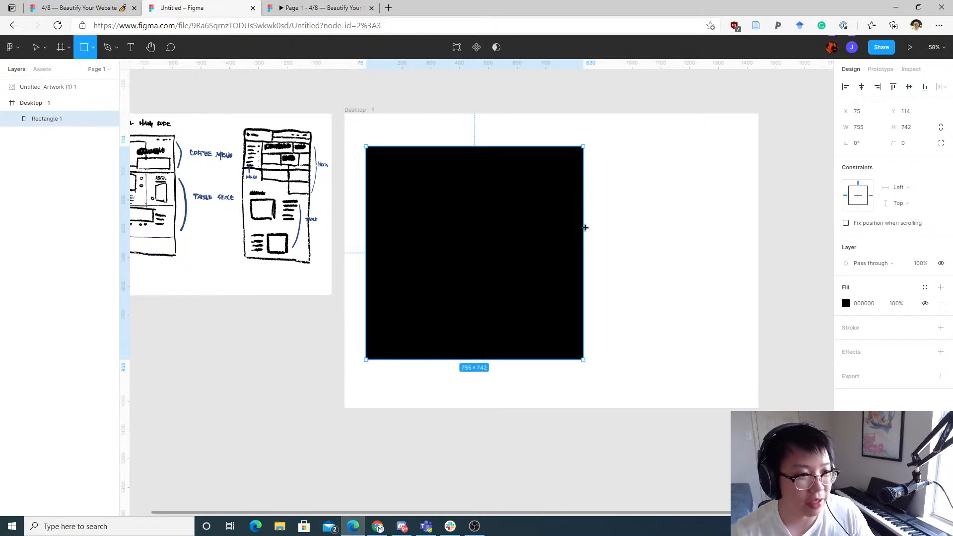
drag(722, 229, 389, 437)
key(ctrl+z)
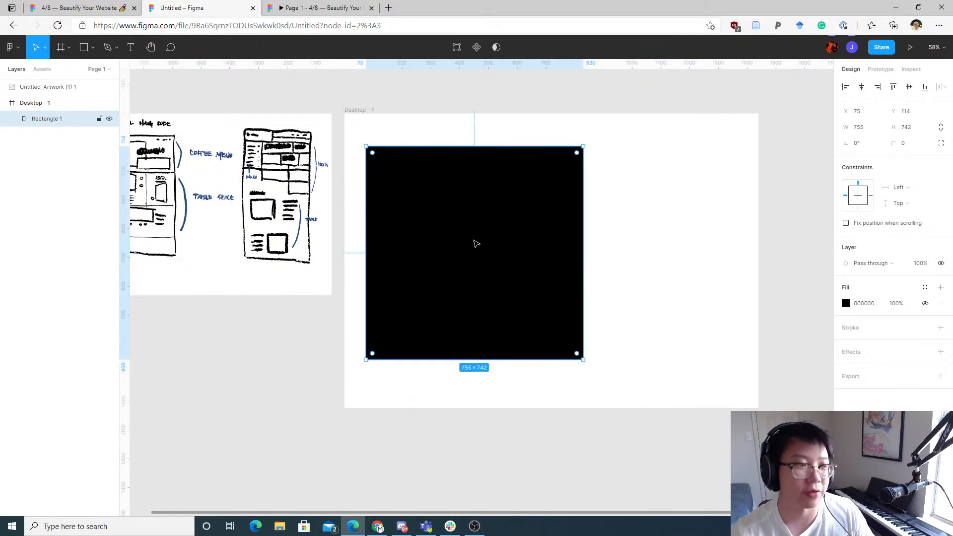
Step: Duplicate the black rectangle and place the copy overlapping it toward the frame's lower right
click(595, 120)
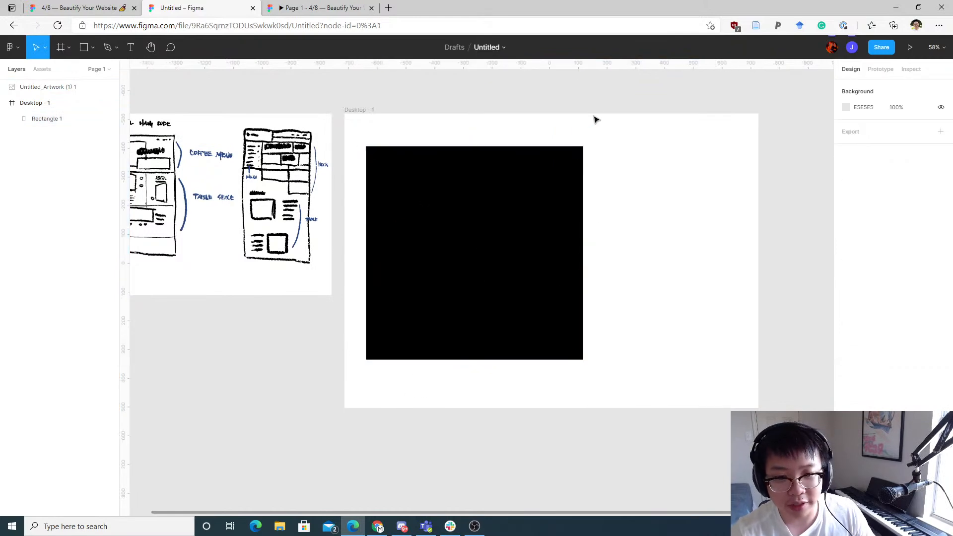
click(554, 182)
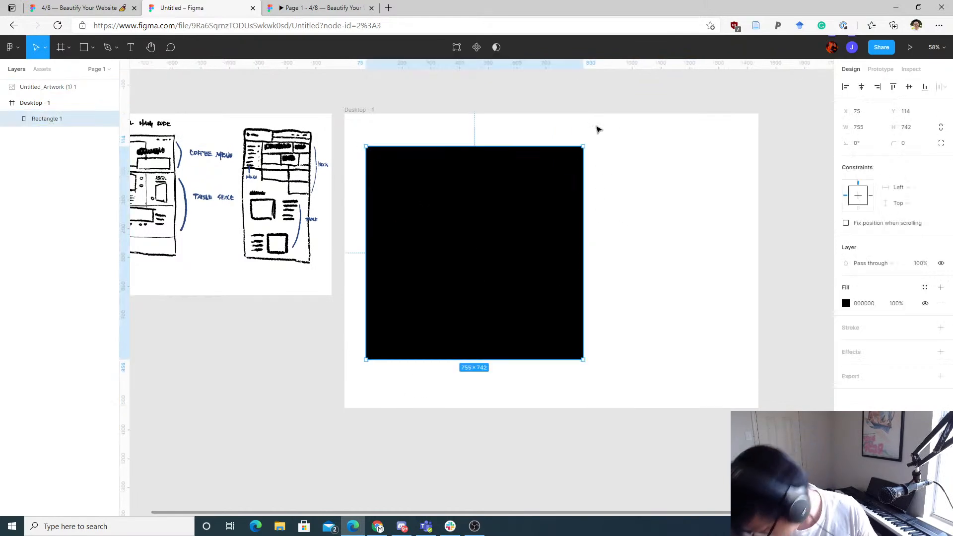
drag(625, 251, 535, 258)
scroll(542, 276, up, 2)
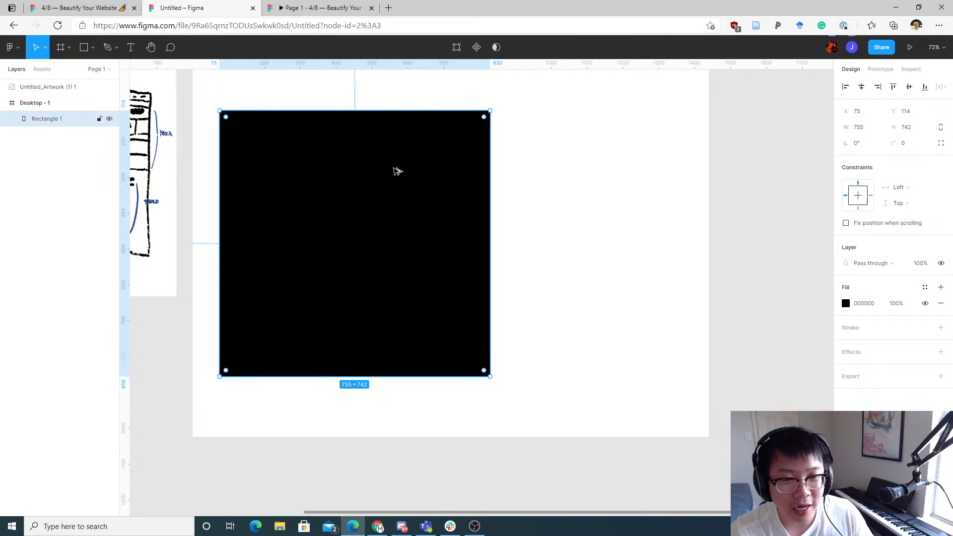
drag(395, 171, 589, 211)
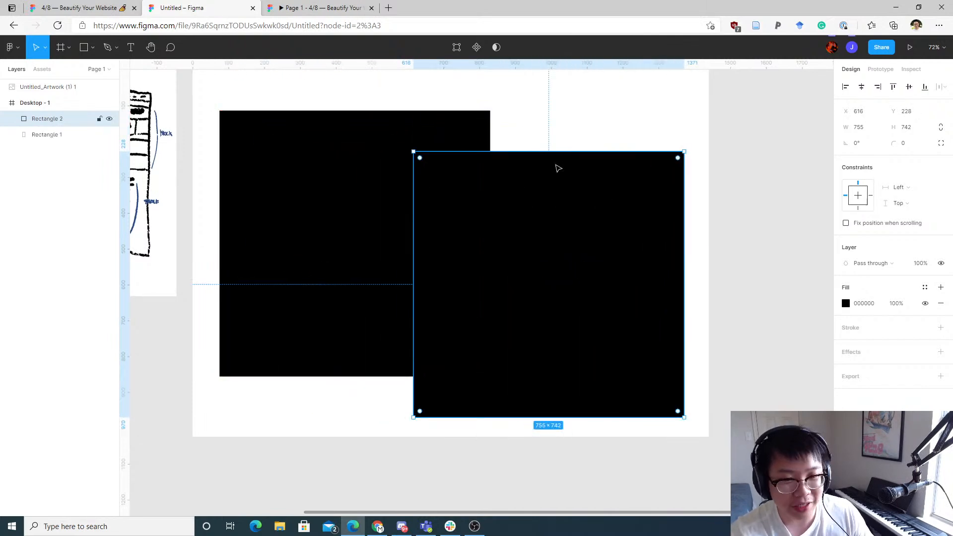
drag(539, 222, 442, 164)
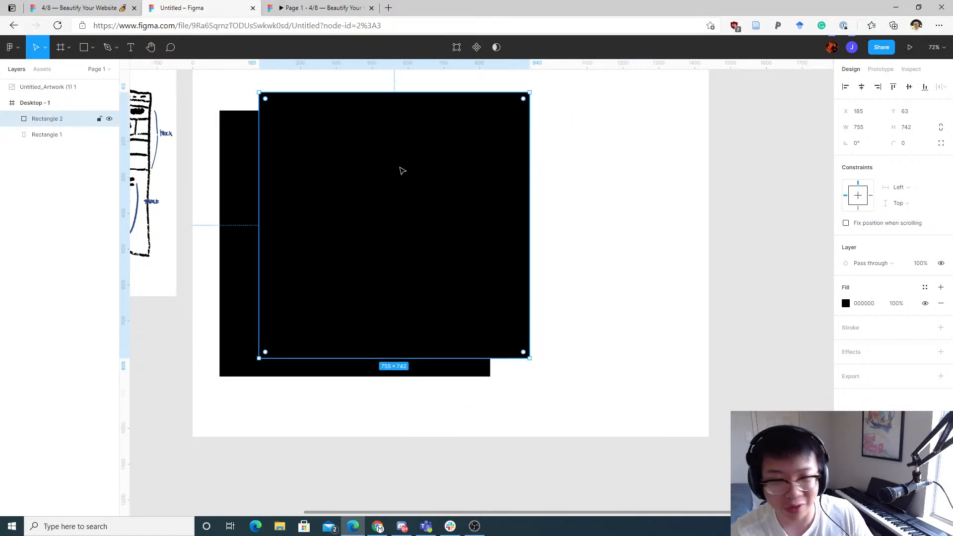
drag(404, 169, 655, 255)
drag(590, 212, 335, 216)
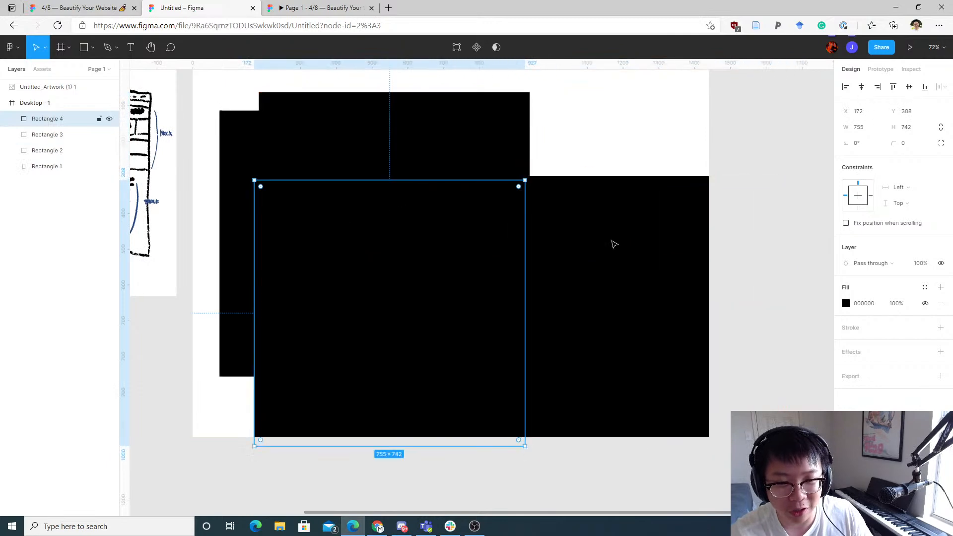
drag(614, 242, 554, 129)
drag(424, 245, 288, 199)
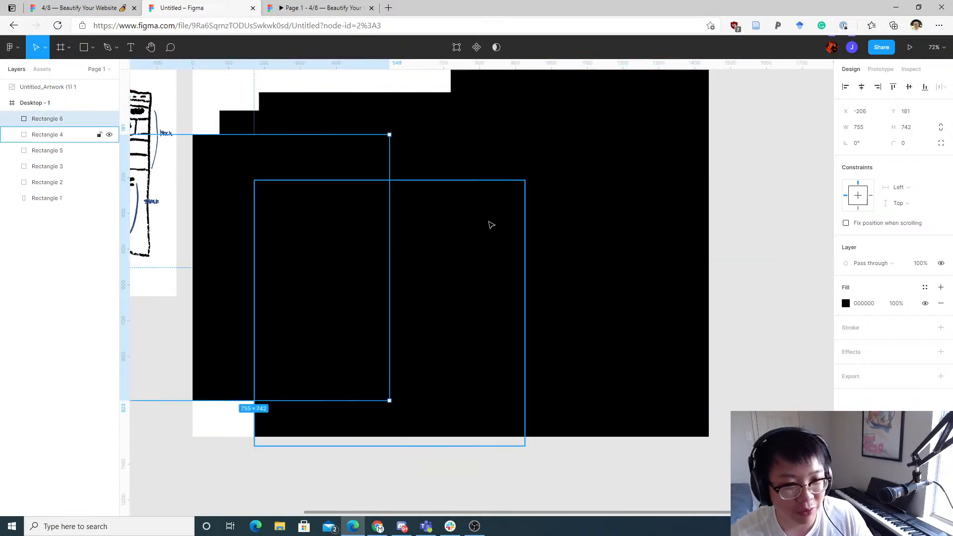
key(ctrl+z)
key(ctrl+z)
key(ctrl+z)
key(ctrl+z)
key(ctrl+z)
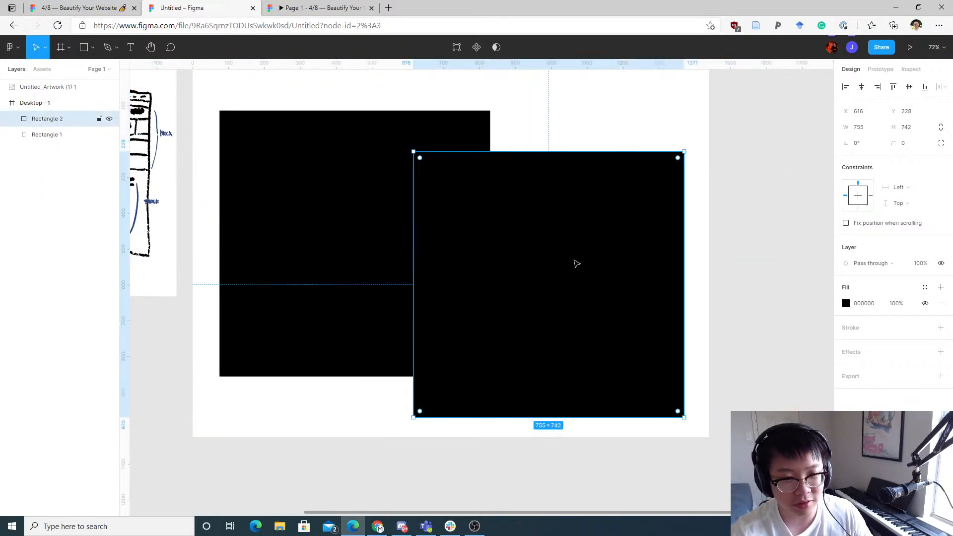
key(ctrl+z)
key(Escape)
Step: Reshape the copied rectangle into a wide band about 997 × 310 near the frame's lower right
drag(415, 166, 652, 215)
drag(556, 199, 507, 196)
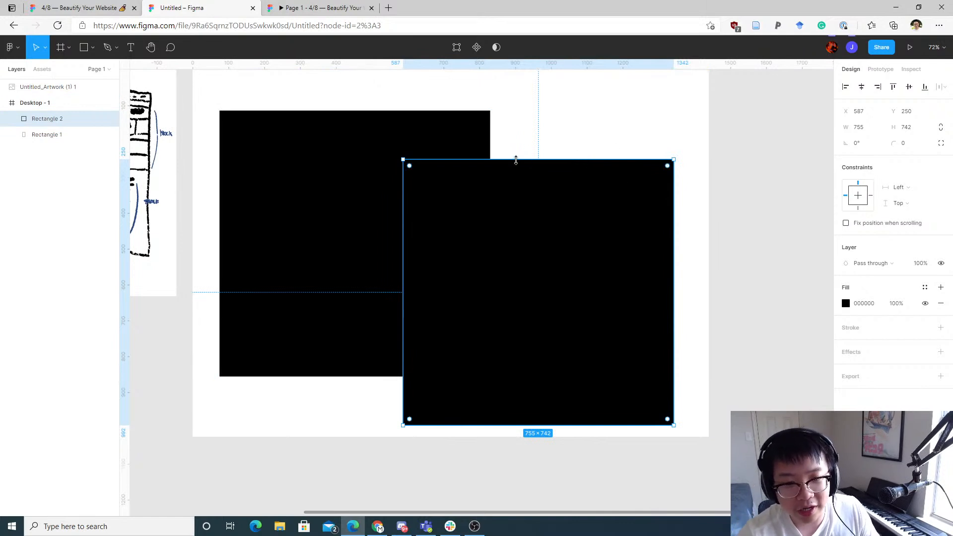
drag(516, 159, 523, 343)
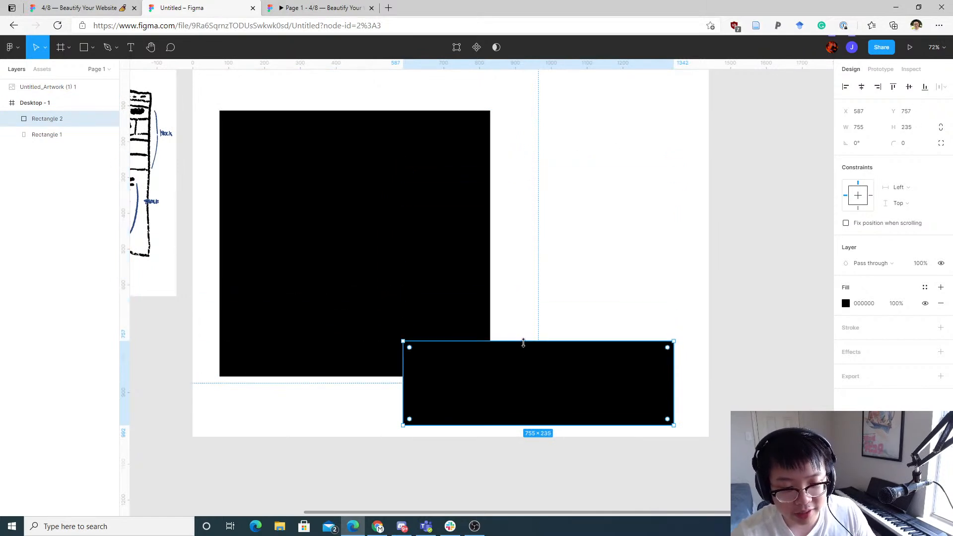
drag(520, 378, 521, 344)
drag(525, 302, 524, 250)
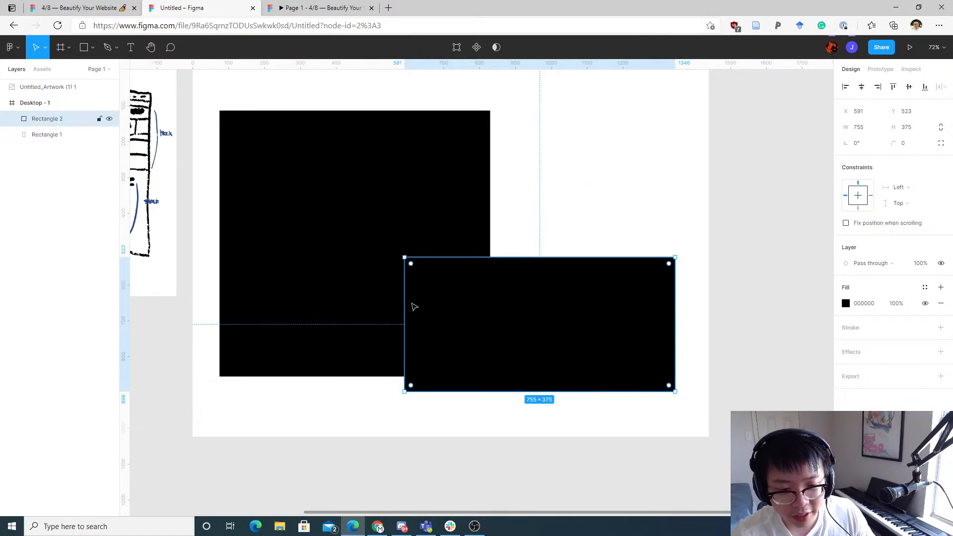
drag(404, 302, 198, 303)
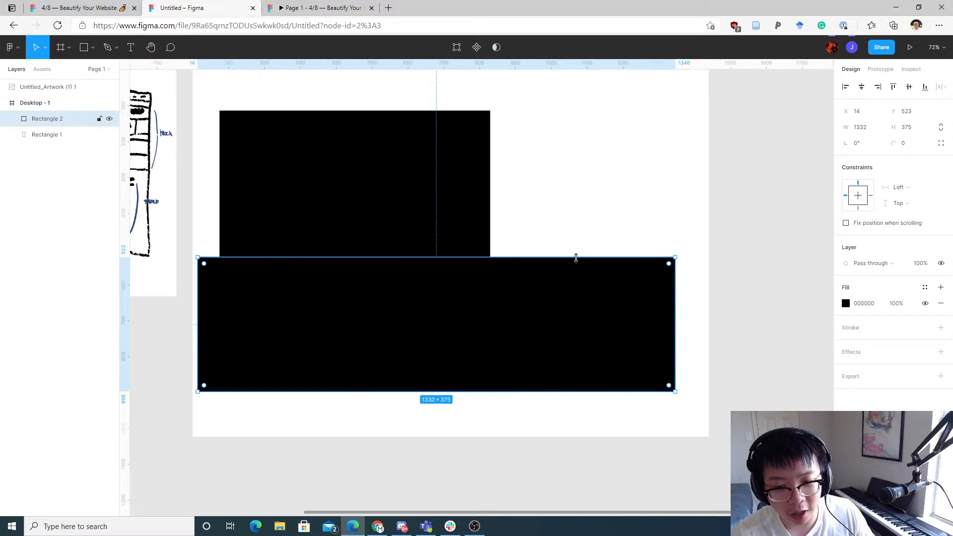
drag(264, 321, 292, 320)
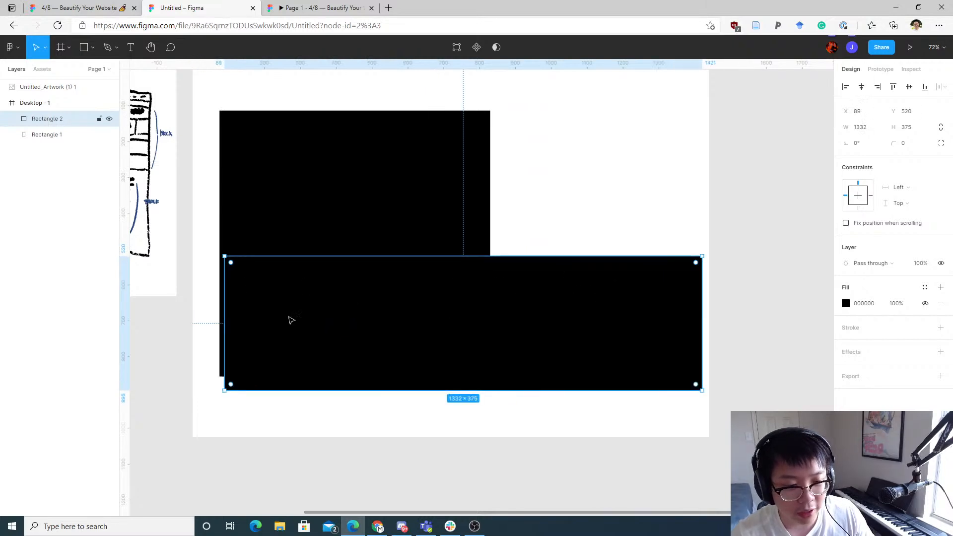
drag(225, 306, 338, 303)
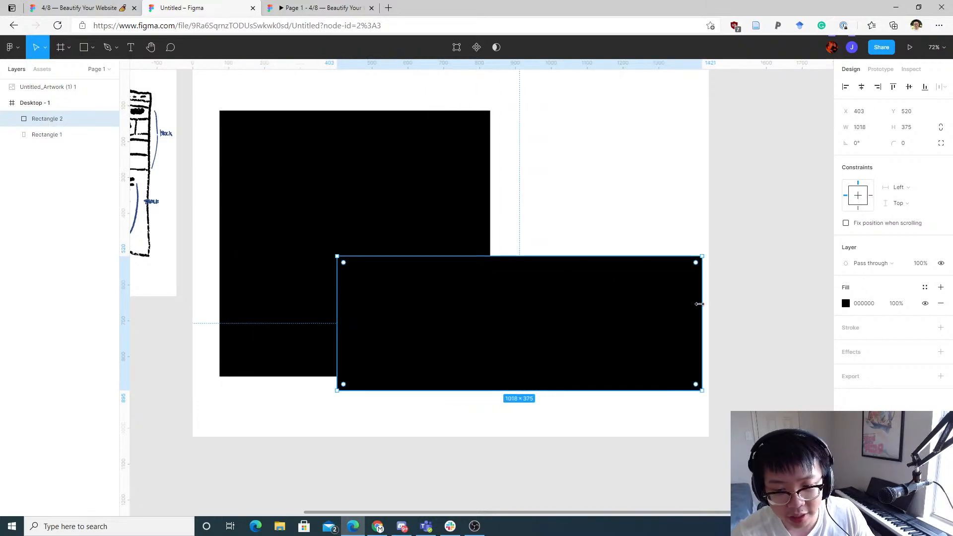
mouse_move(702, 305)
mouse_down()
mouse_move(652, 310)
mouse_move(695, 308)
mouse_up()
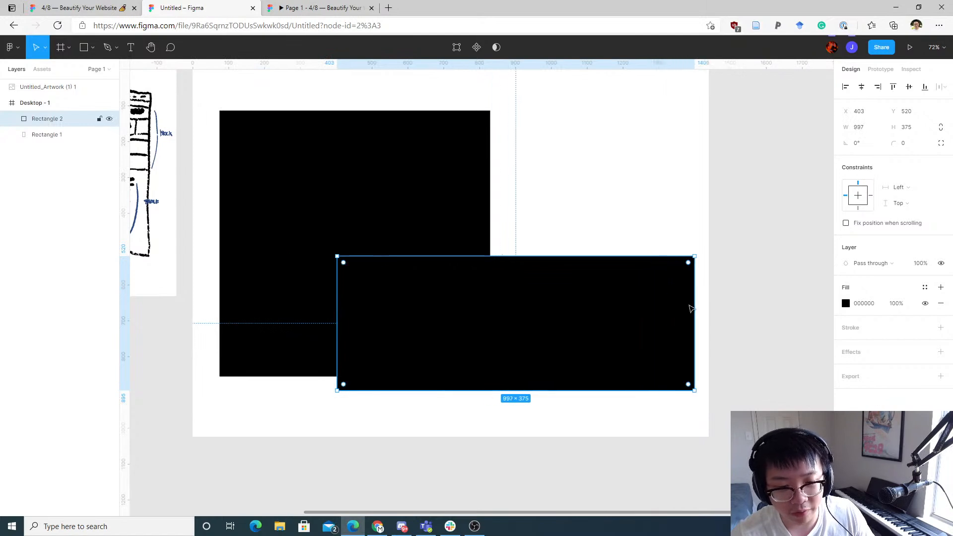
drag(541, 257, 543, 323)
Step: Change the band rectangle's fill colour to light grey CCCCCC
click(845, 303)
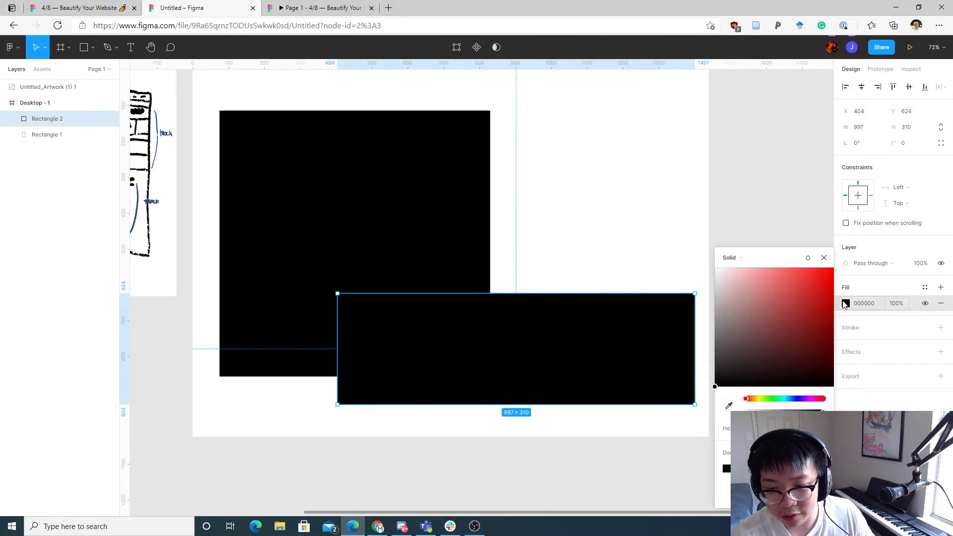
click(845, 303)
click(846, 306)
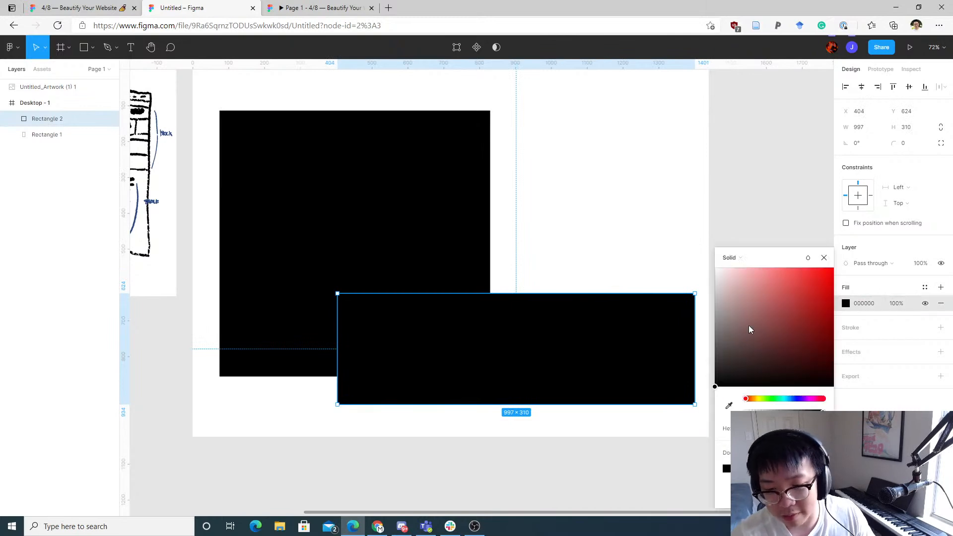
drag(749, 326, 687, 319)
click(632, 248)
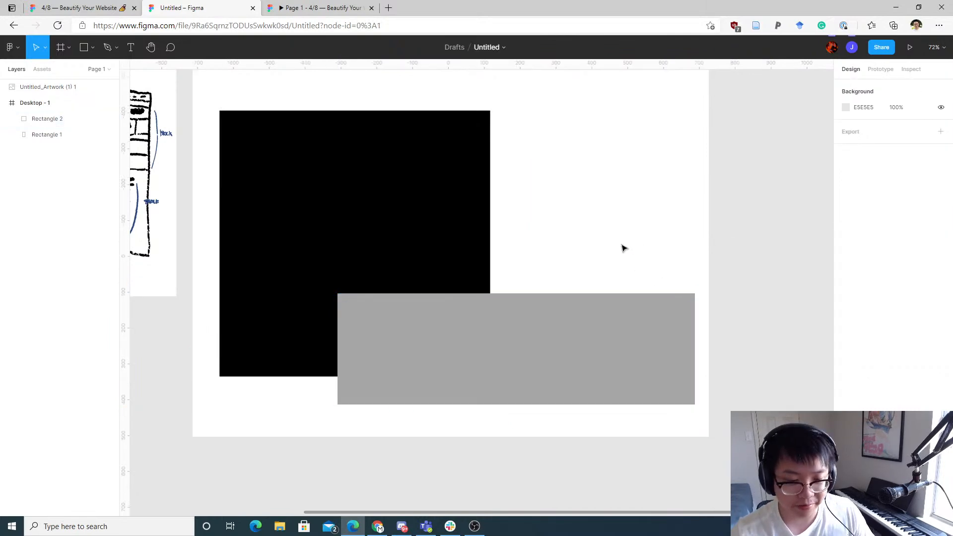
click(630, 311)
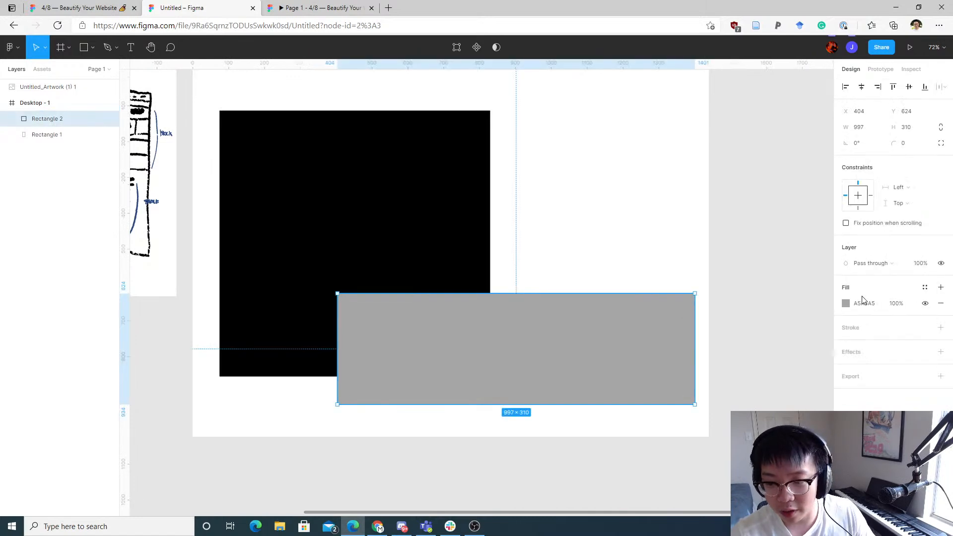
click(846, 305)
drag(759, 315, 697, 297)
click(675, 282)
click(628, 310)
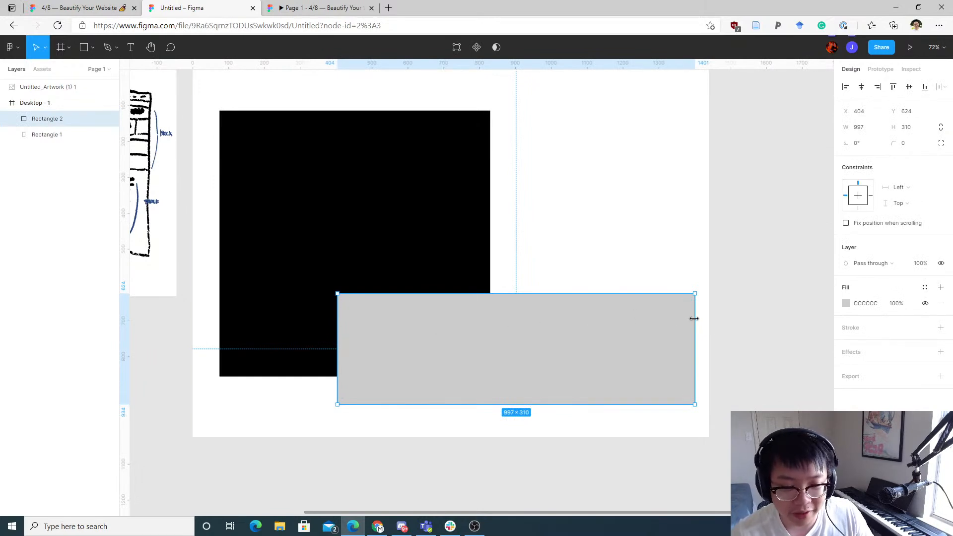
Step: Resize the grey rectangle to about 928 × 382 and move it to about X 452, Y 552
drag(695, 318, 676, 326)
mouse_move(357, 329)
mouse_down()
mouse_move(411, 326)
mouse_move(350, 329)
mouse_up()
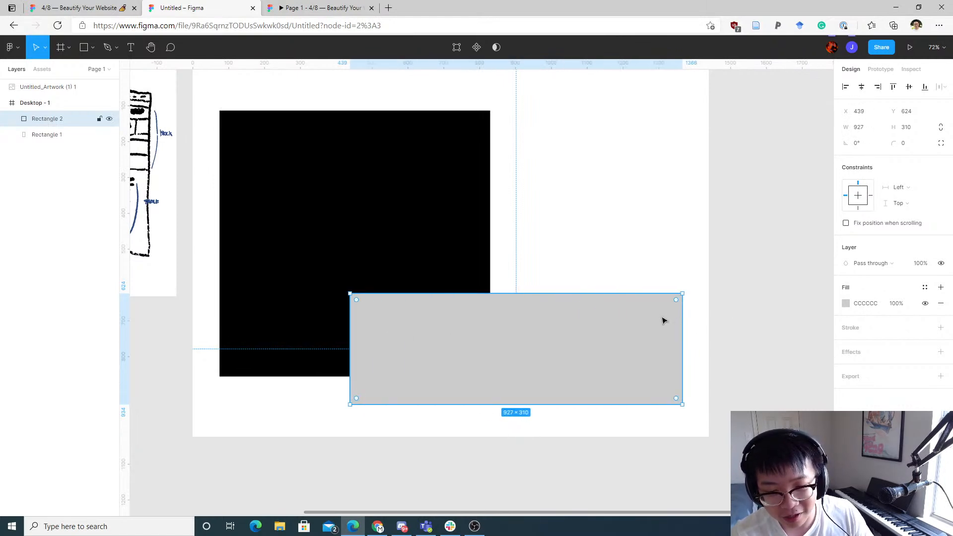
drag(598, 293, 561, 295)
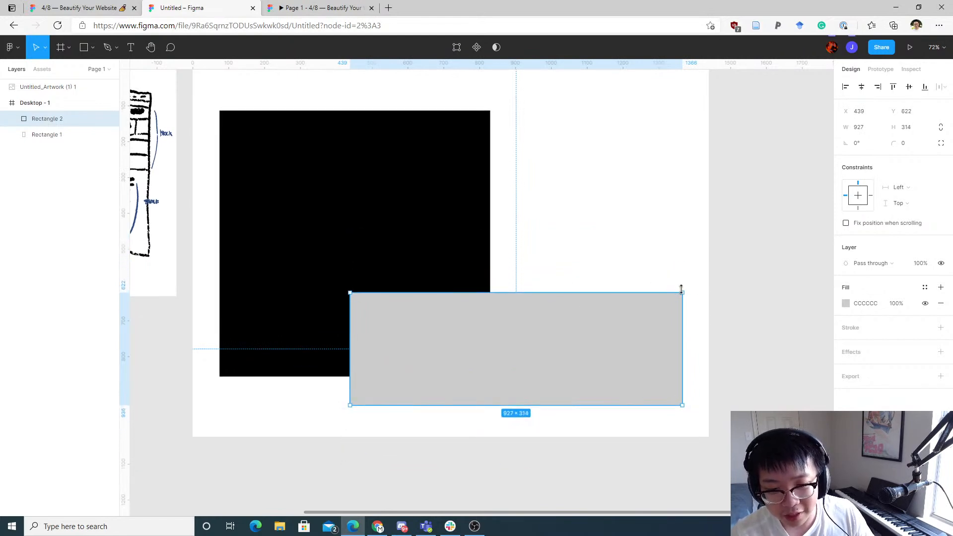
drag(683, 295, 678, 247)
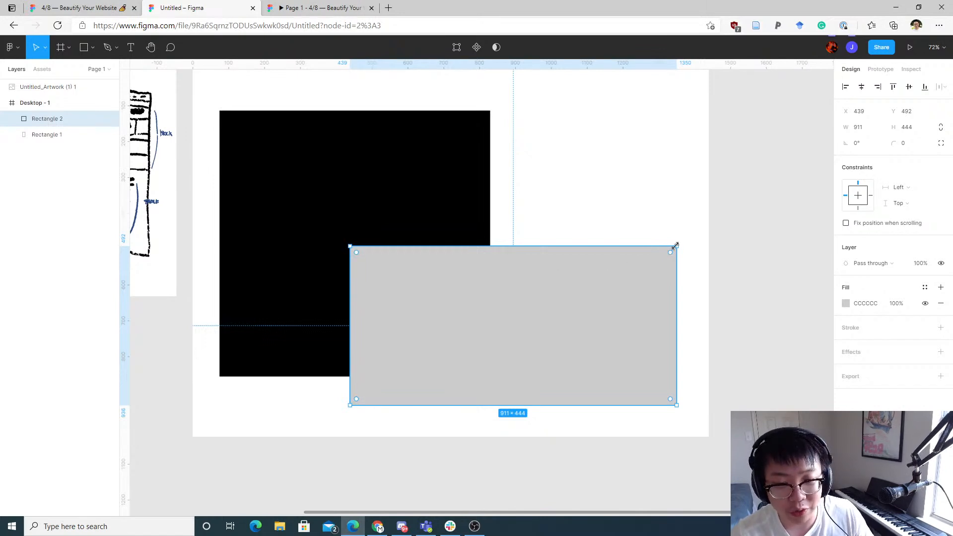
drag(676, 245, 684, 268)
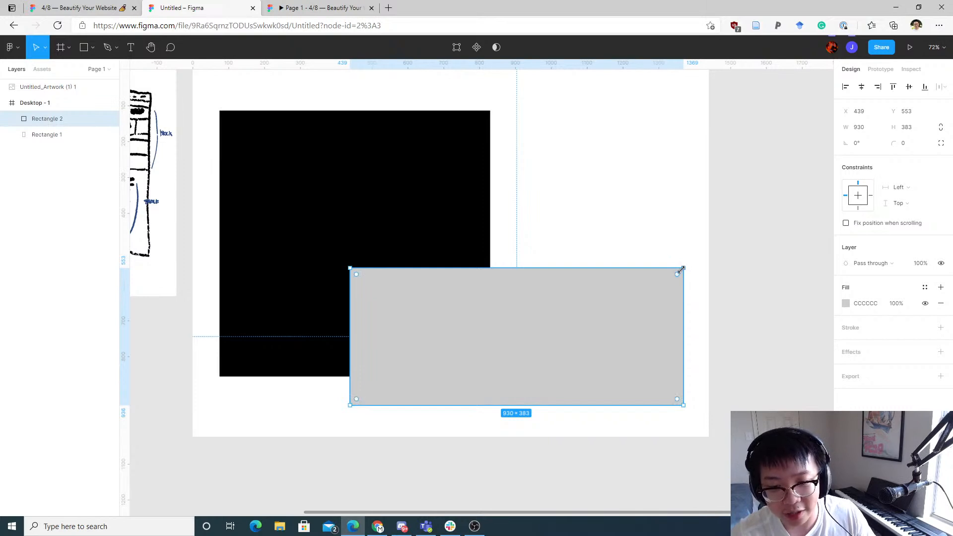
mouse_move(685, 269)
mouse_down()
mouse_move(496, 362)
mouse_move(670, 273)
mouse_move(602, 302)
mouse_move(722, 258)
mouse_move(683, 285)
mouse_up()
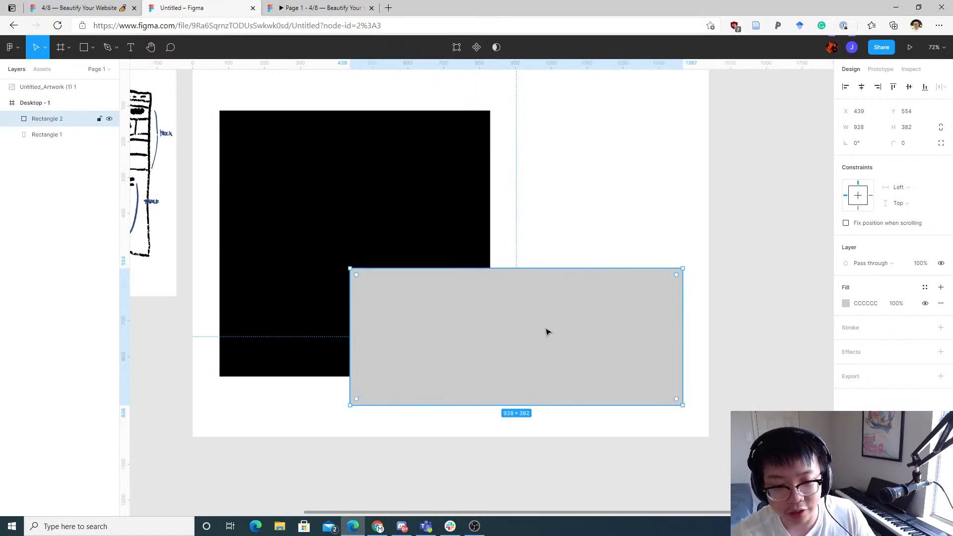
drag(548, 332, 591, 243)
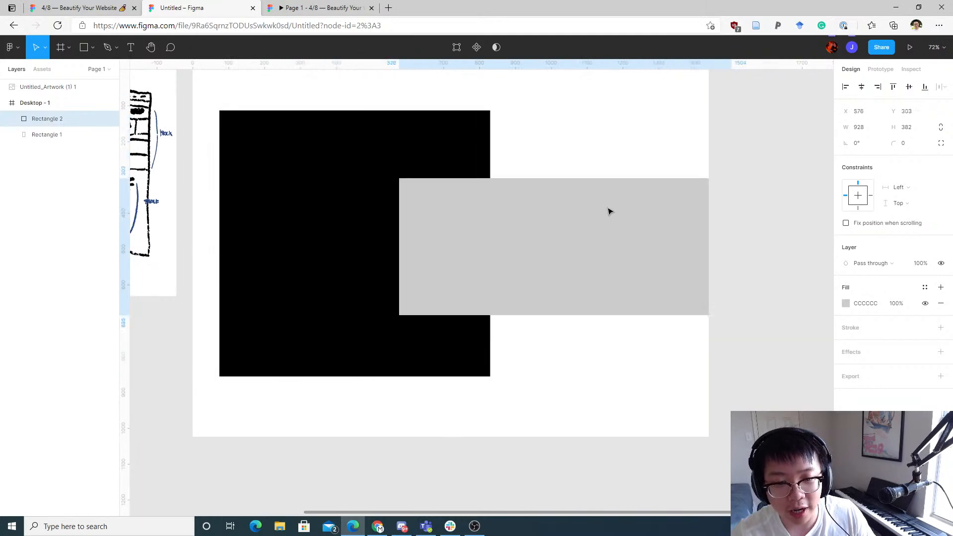
drag(610, 212, 505, 255)
drag(521, 273, 576, 324)
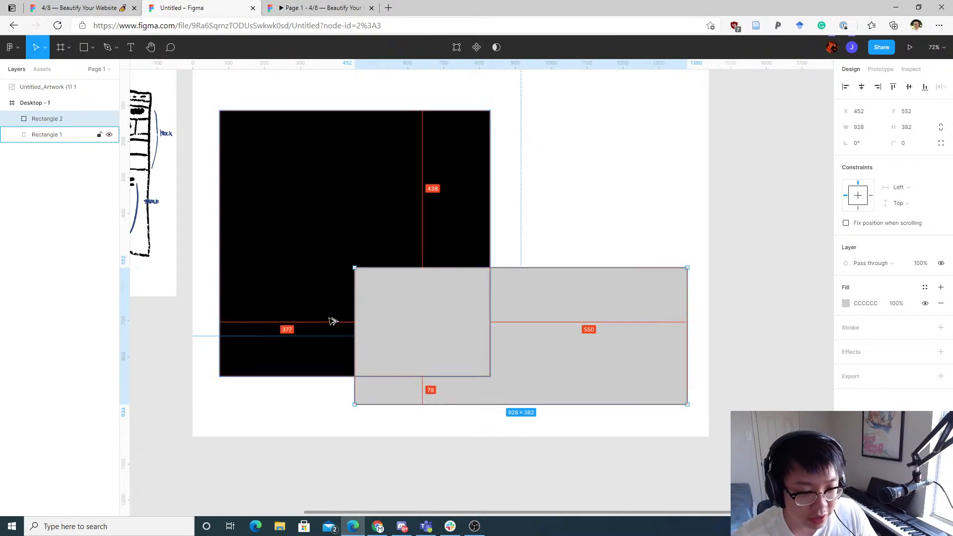
Step: Nudge the grey rectangle horizontally until its X position is 458
scroll(347, 323, up, 5)
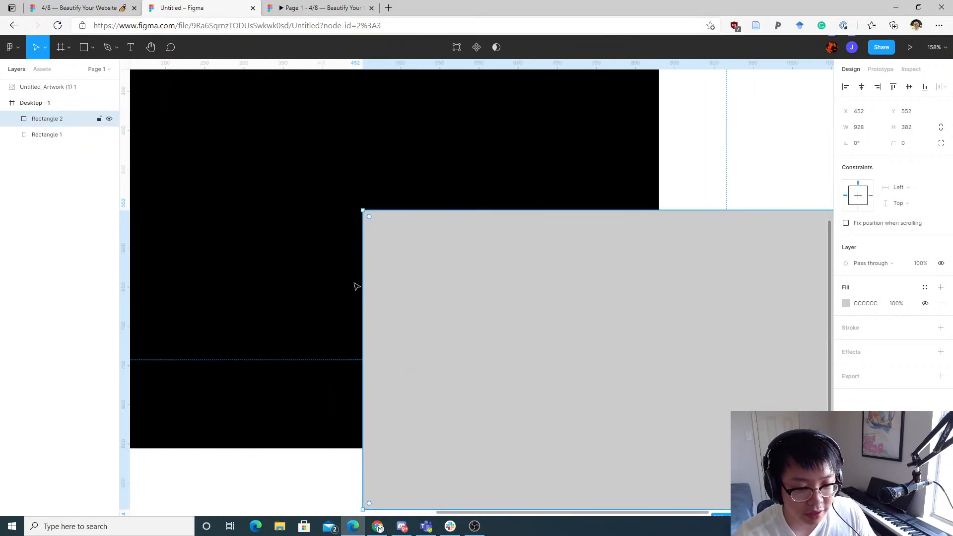
scroll(415, 264, left, 5)
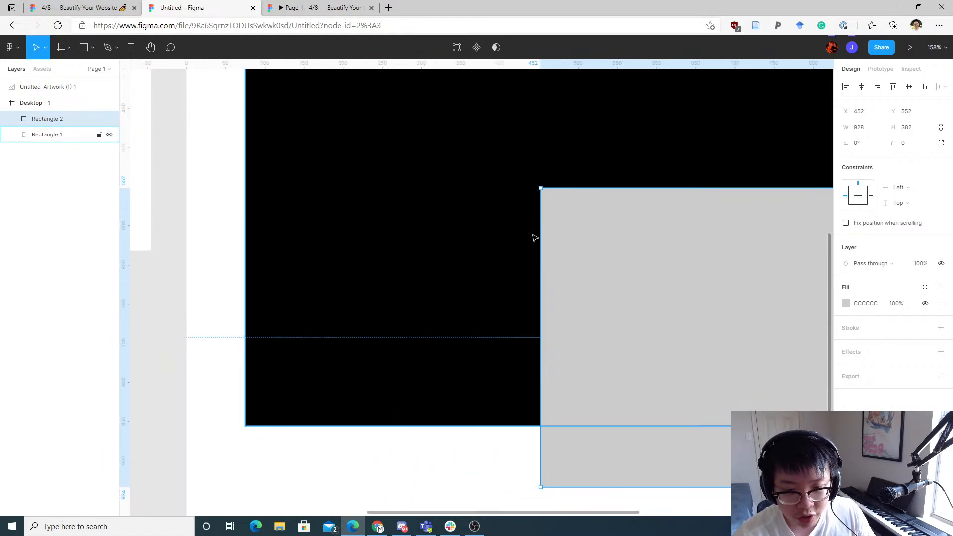
key(Left)
key(Left)
key(Left)
key(Left)
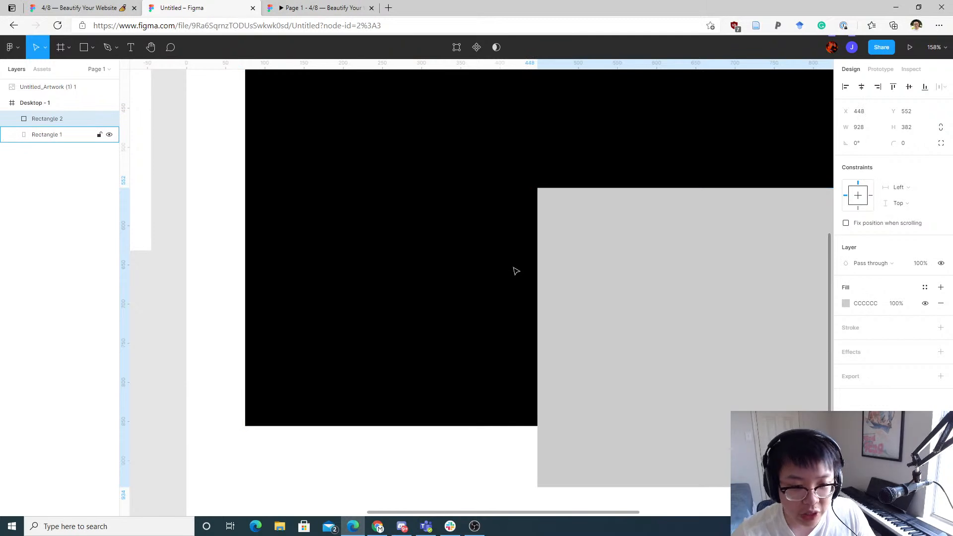
key(Left)
key(Left)
key(Left)
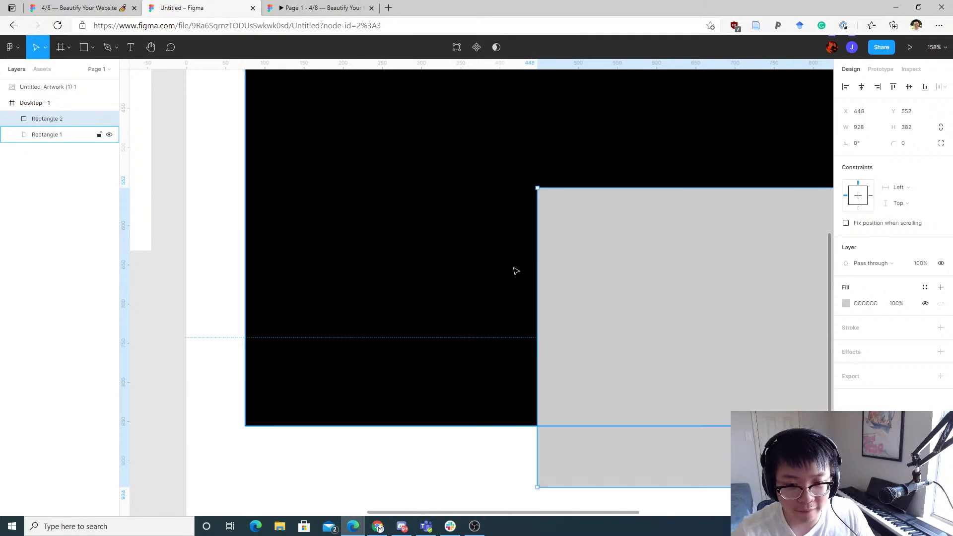
key(shift+Left)
key(shift+Left)
key(shift+Left)
key(shift+Right)
key(shift+Right)
key(shift+Right)
key(shift+Right)
key(shift+Right)
key(shift+Right)
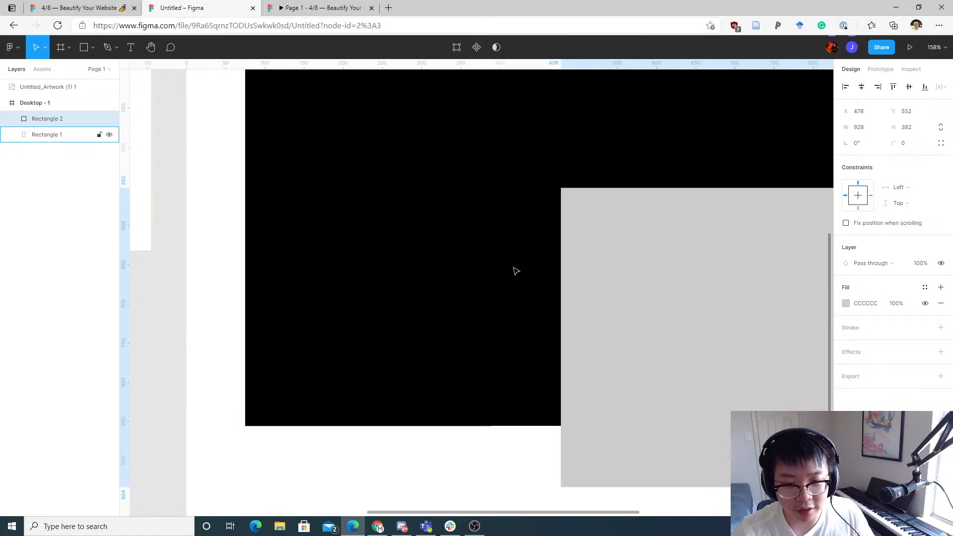
key(shift+Left)
key(shift+Left)
Step: Examine the grey rectangle's distances to the frame edges and the black rectangle at different zoom levels
scroll(499, 208, down, 5)
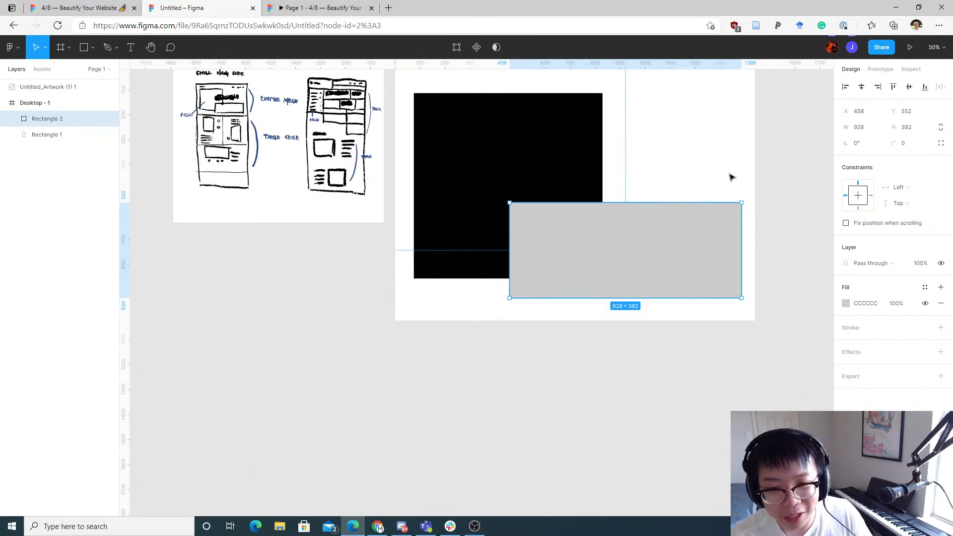
drag(730, 176, 700, 218)
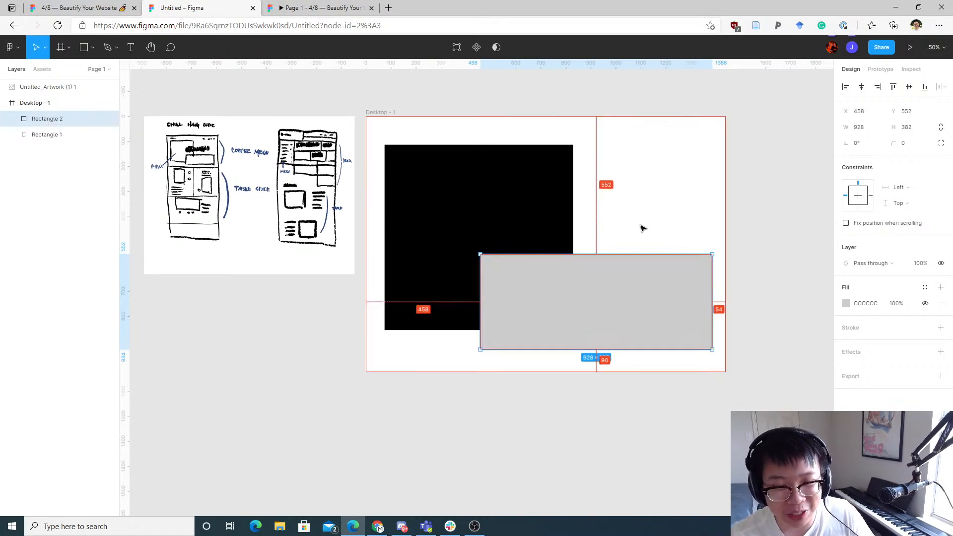
scroll(646, 228, up, 2)
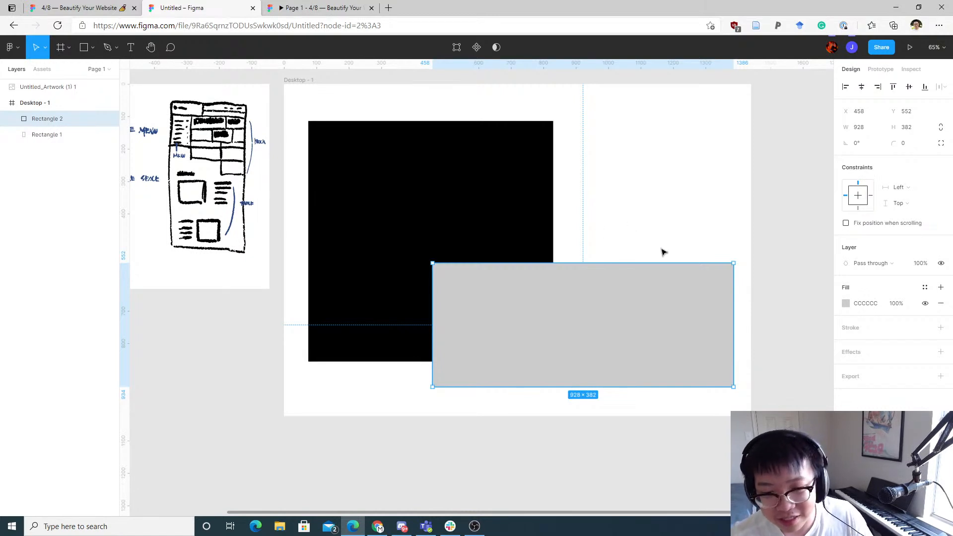
drag(711, 189, 407, 185)
scroll(407, 185, up, 3)
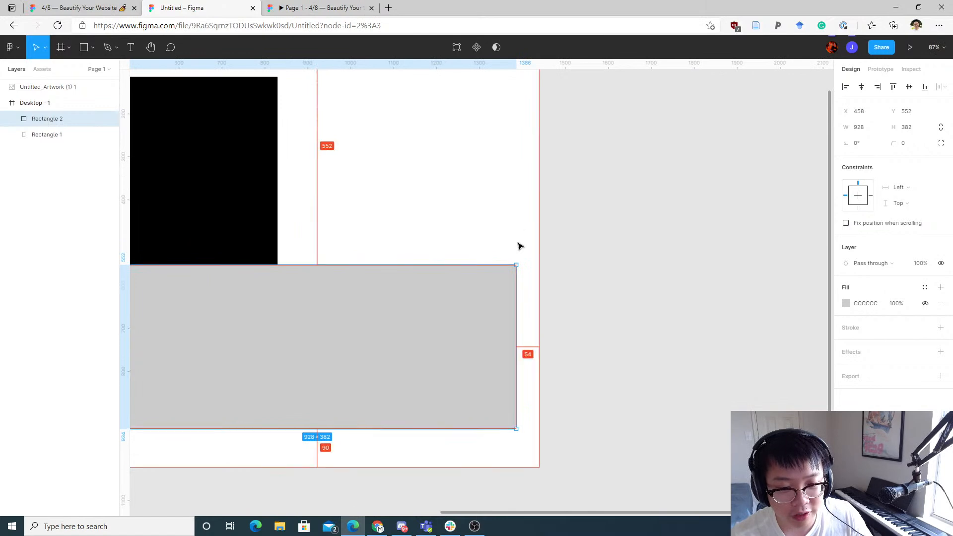
scroll(543, 323, up, 1)
scroll(532, 344, up, 5)
drag(634, 219, 639, 334)
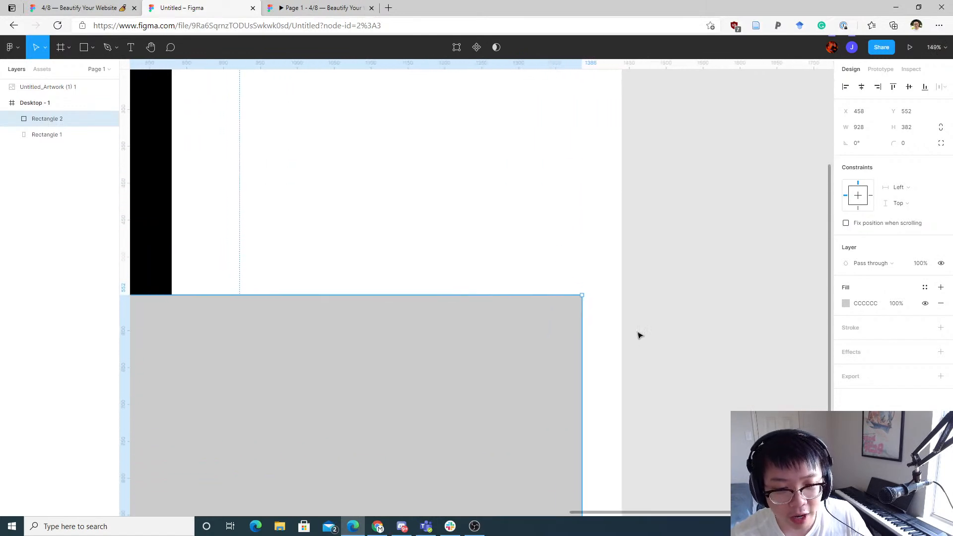
key(alt)
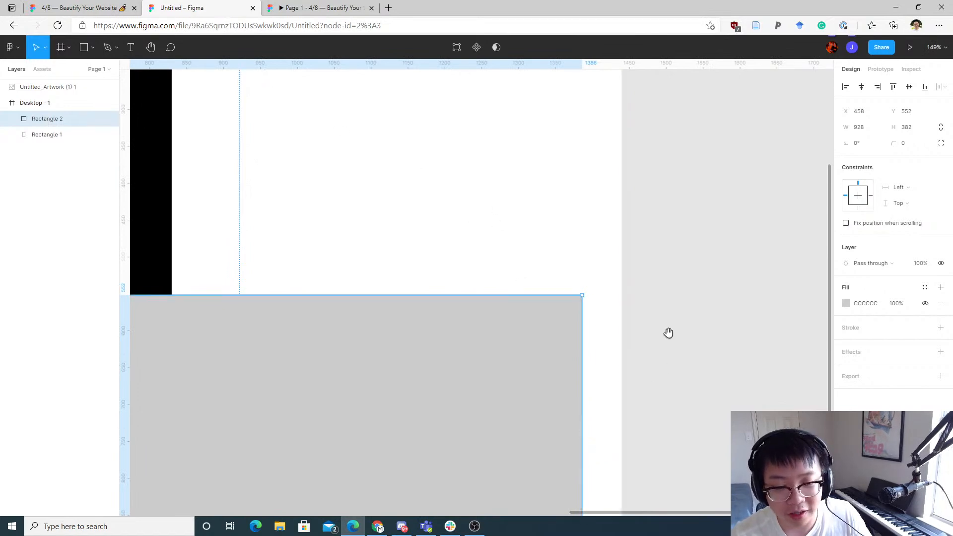
scroll(472, 248, down, 3)
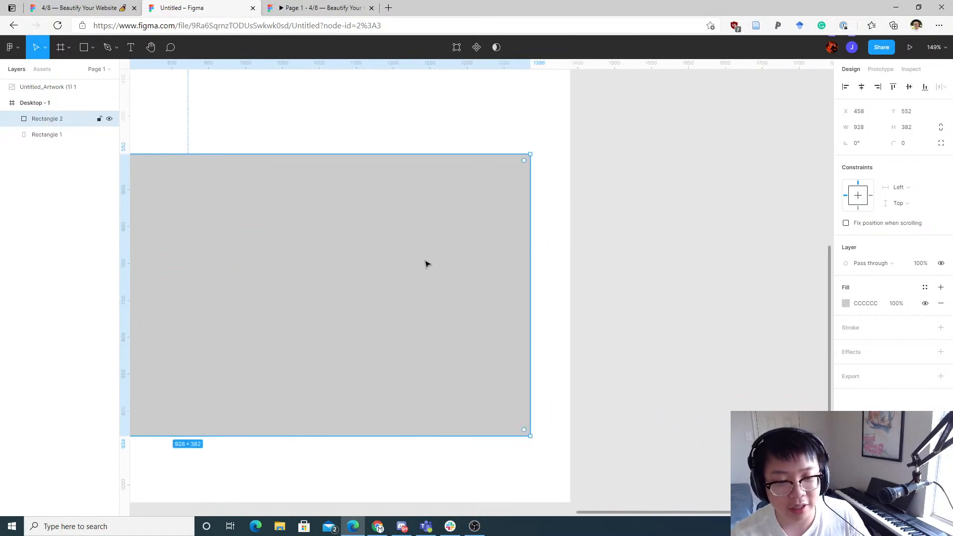
Step: Nudge the grey rectangle horizontally in large steps to X 478 while measuring its gap to the frame's right edge
drag(292, 146, 505, 183)
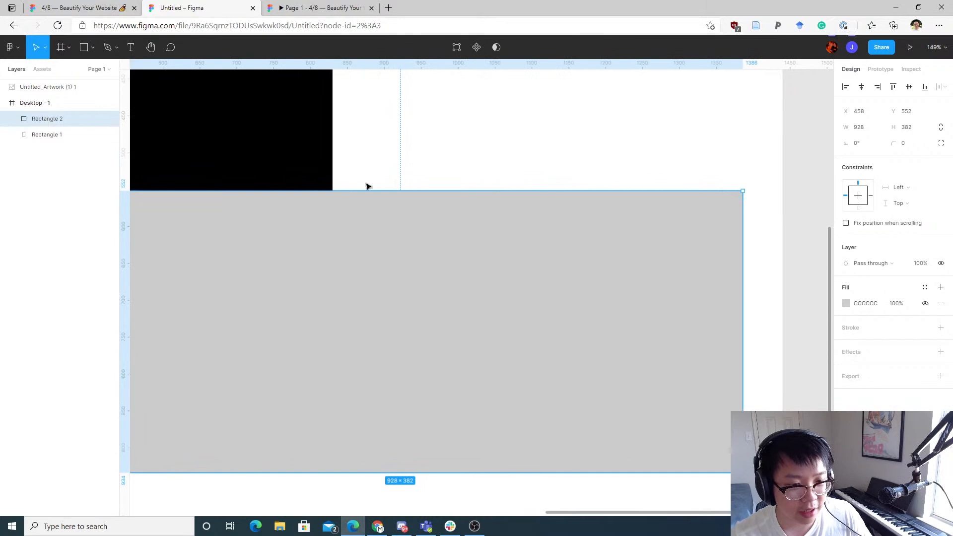
drag(547, 154, 326, 135)
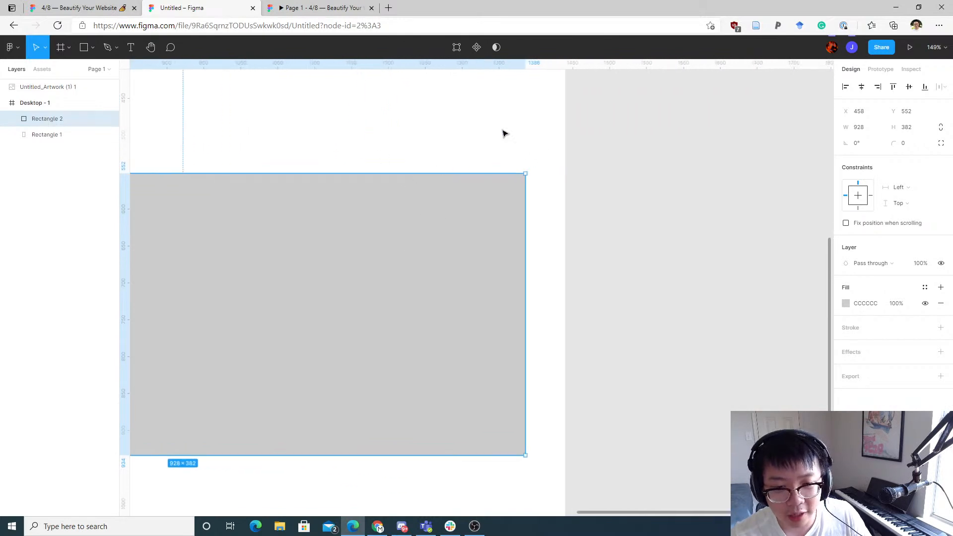
drag(515, 122, 461, 153)
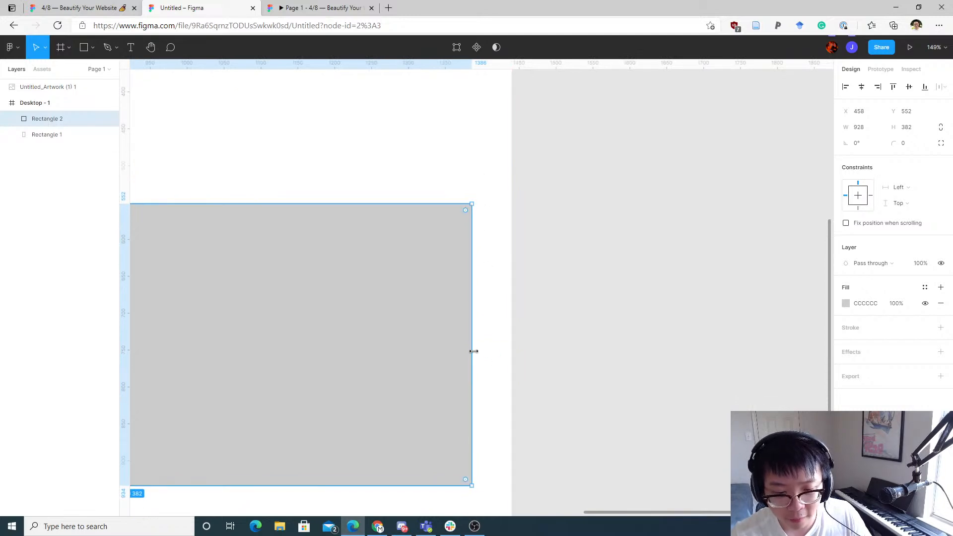
key(alt)
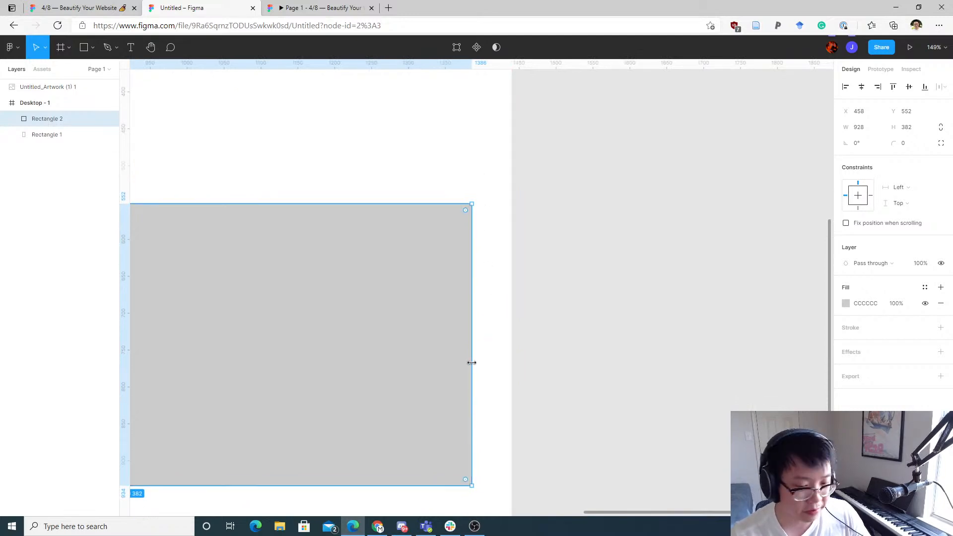
key(shift+Right)
key(shift+Right)
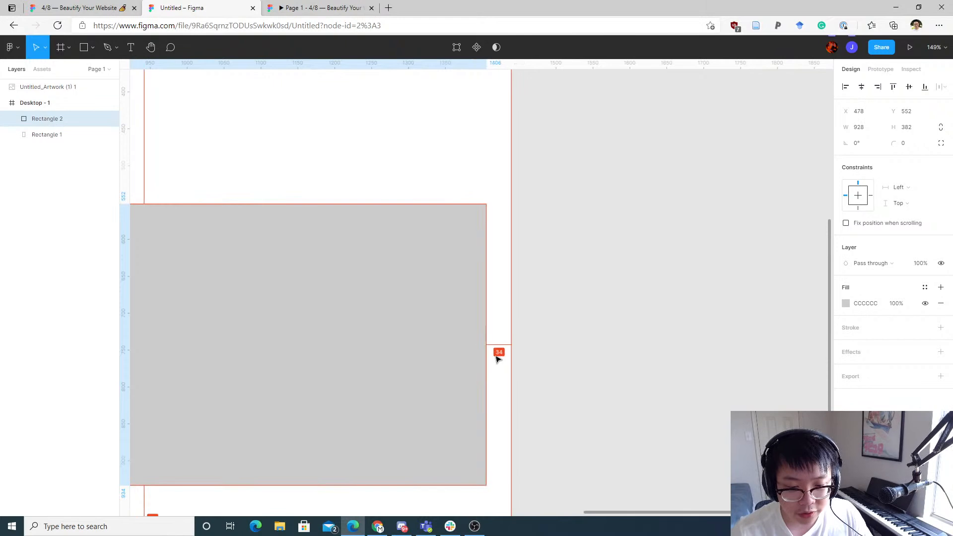
key(shift+Right)
key(shift+Left)
key(shift+Left)
key(shift+Left)
key(shift+Left)
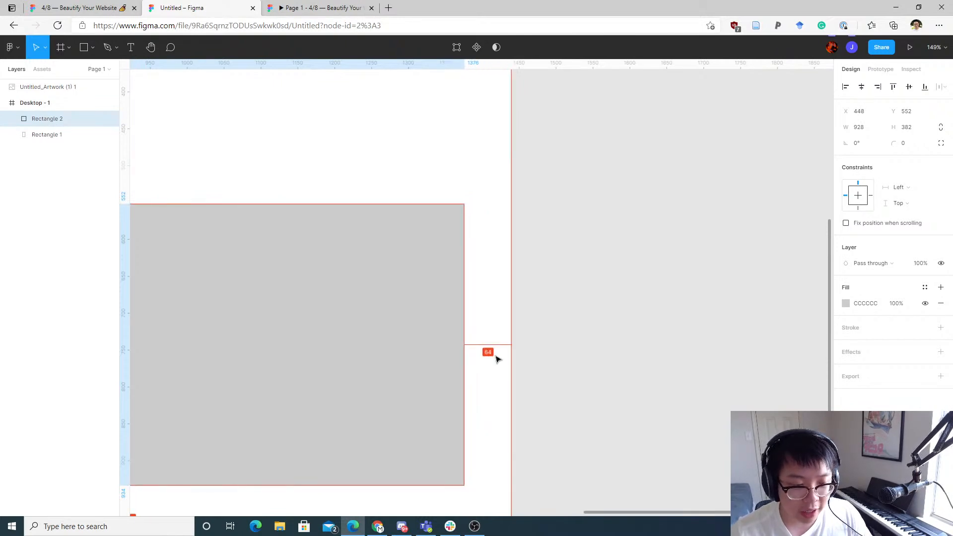
key(shift+Right)
key(shift+Right)
key(shift+Right)
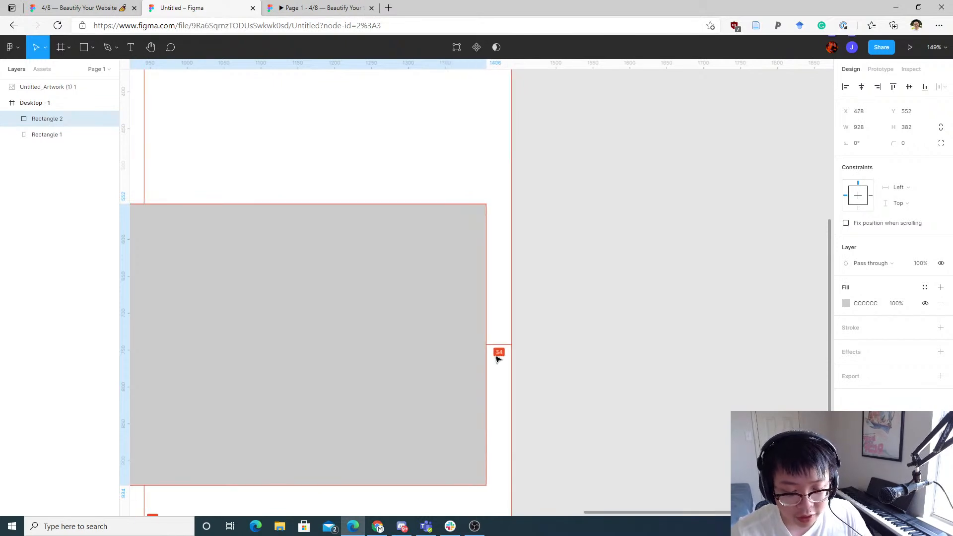
key(shift+Left)
key(shift+Left)
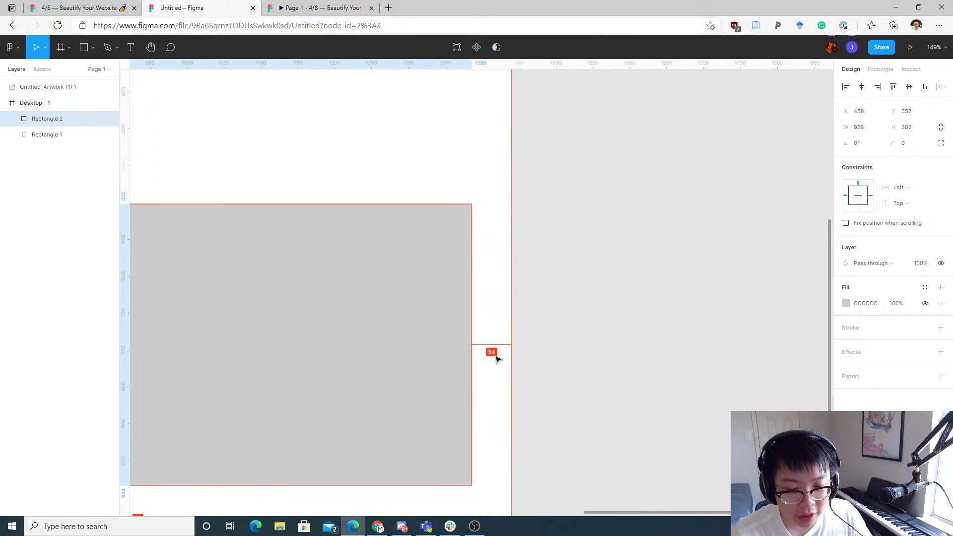
key(shift+Right)
key(shift+Left)
key(shift+Left)
key(shift+Left)
key(shift+Left)
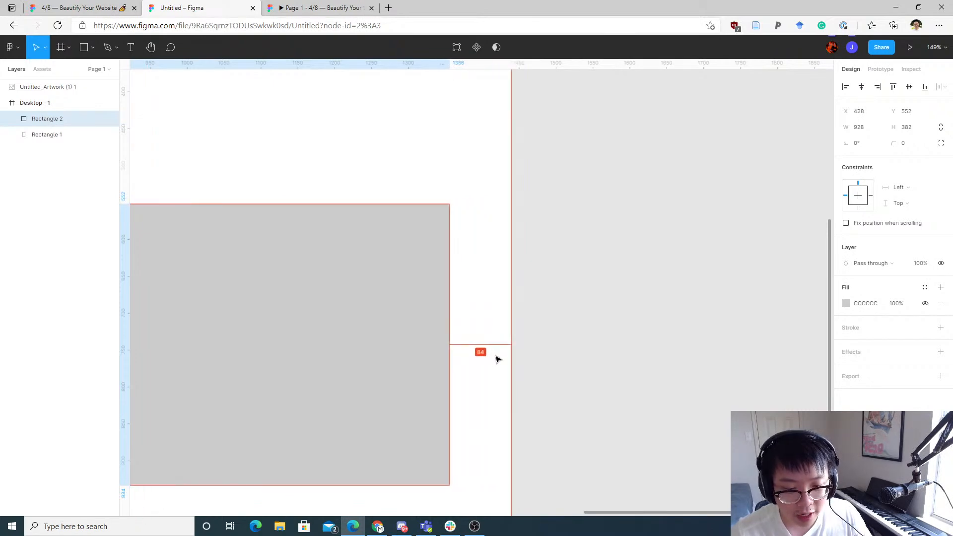
key(shift+Right)
key(shift+Right)
key(shift+Right)
key(shift+Right)
key(shift+Right)
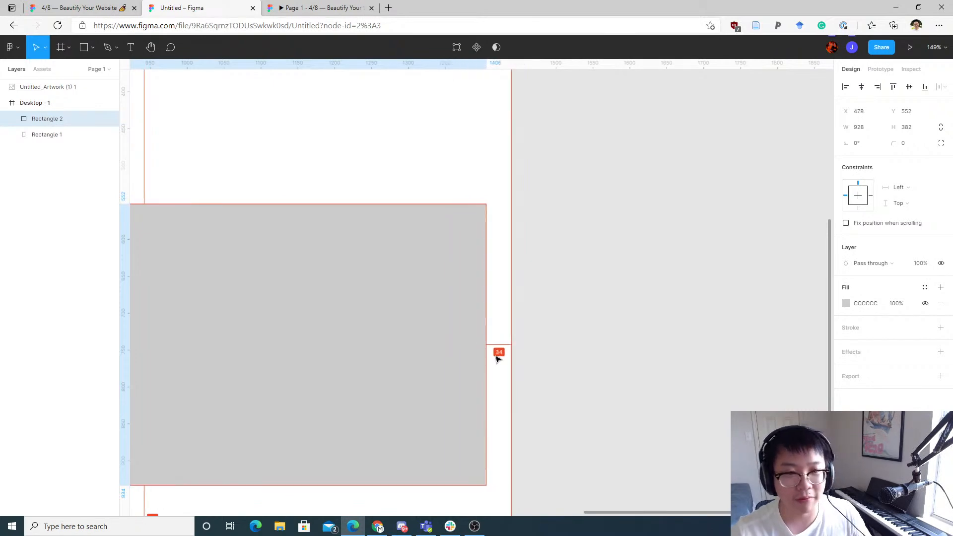
Step: Nudge the grey rectangle down and sideways in finer steps to X 474, Y 566
key(shift+Down)
key(shift+Down)
key(shift+Down)
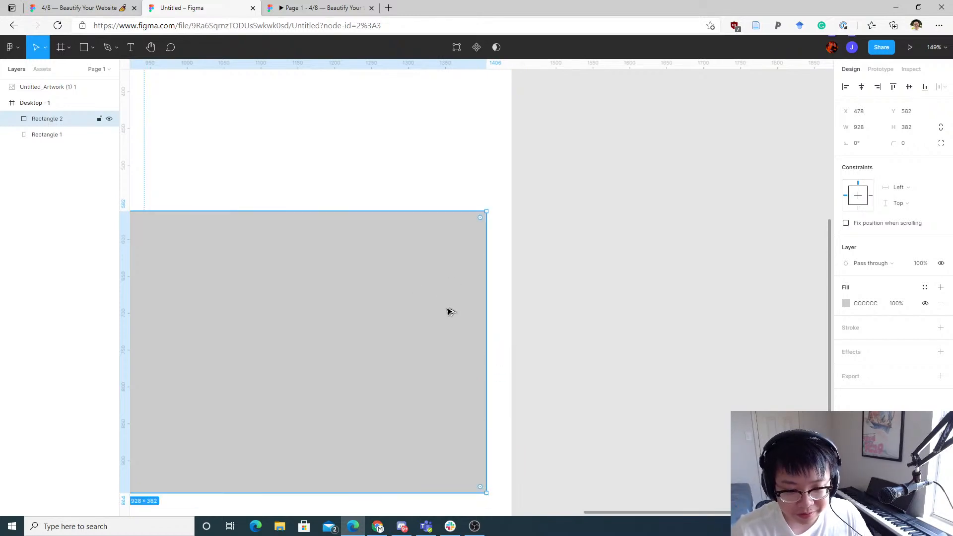
key(Left)
key(Left)
key(Left)
key(Left)
key(Left)
key(Left)
key(Left)
key(Left)
key(Left)
key(Left)
key(Left)
key(Left)
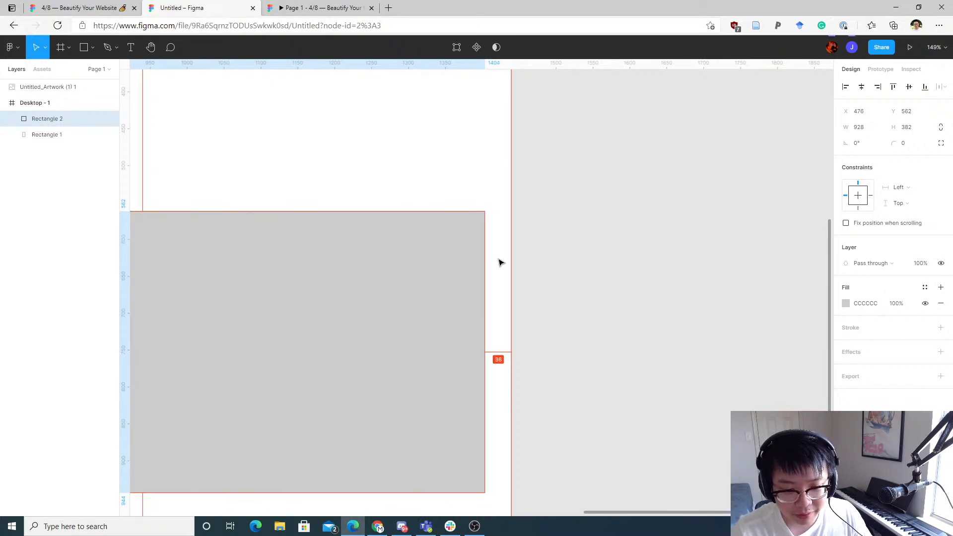
key(Right)
key(Right)
key(Right)
key(Right)
key(Right)
key(Right)
key(Right)
key(Right)
key(Right)
key(Right)
key(Right)
key(Right)
key(Right)
key(Right)
key(Right)
key(Right)
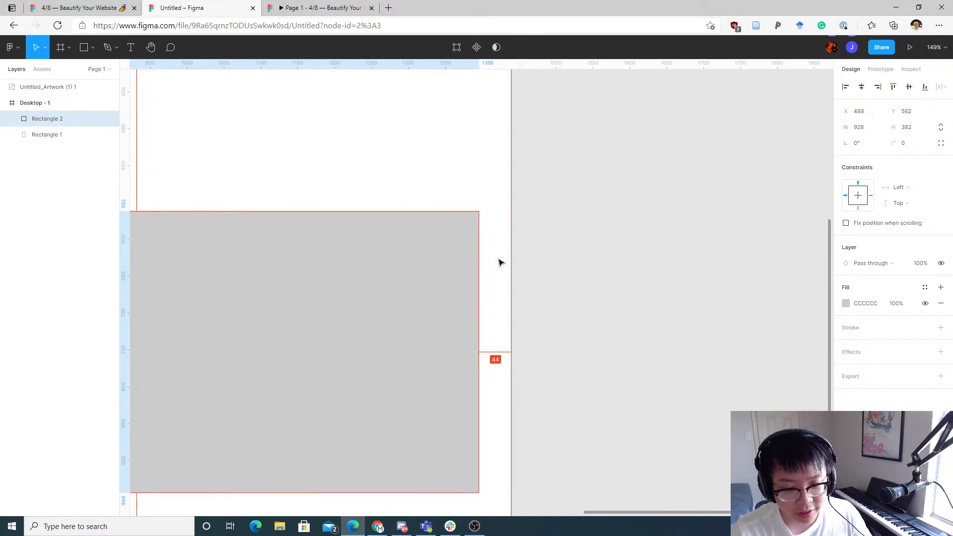
key(Left)
key(Left)
key(Left)
key(Left)
key(Left)
key(Left)
key(Left)
key(Left)
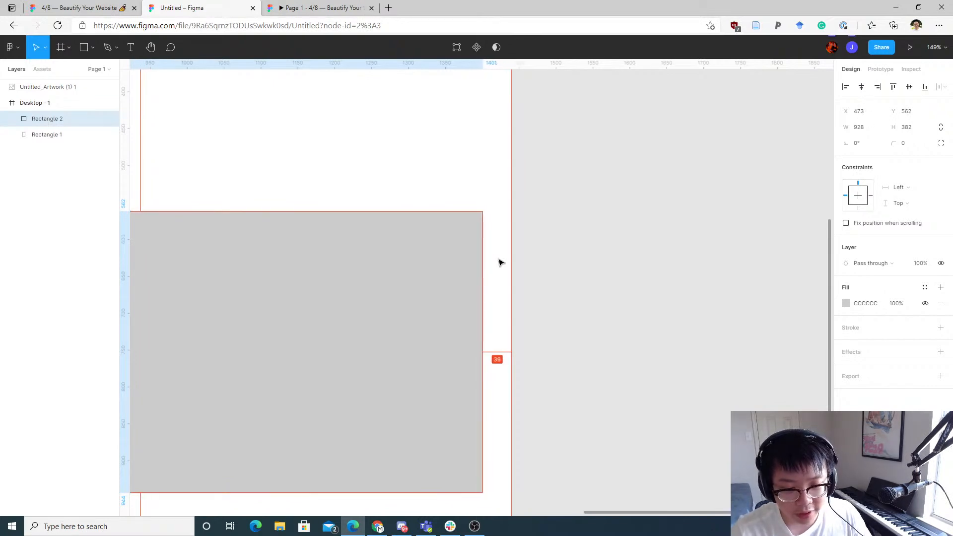
key(Down)
key(Down)
key(Down)
key(Down)
Step: Select the black and grey rectangles individually and together to compare how they overlap within the frame
scroll(456, 181, down, 5)
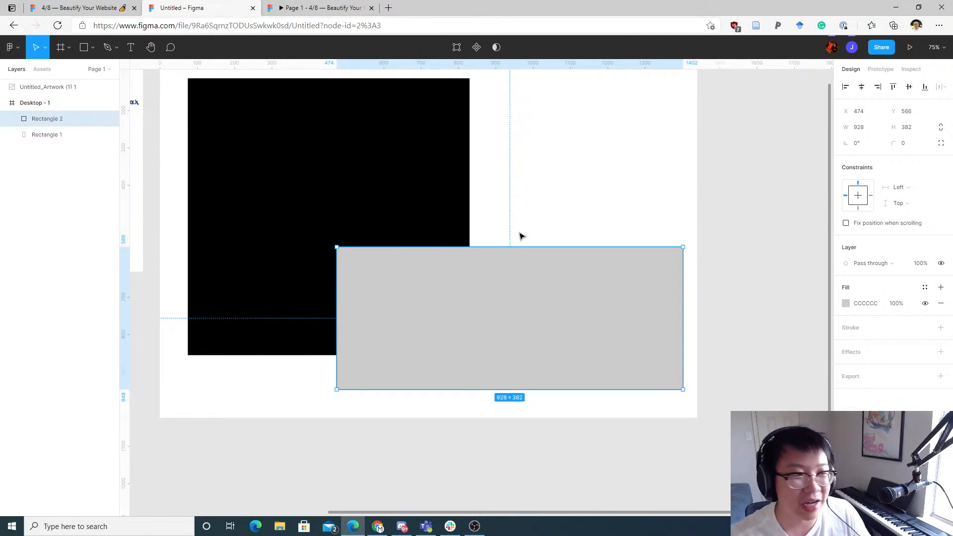
drag(614, 190, 651, 219)
click(651, 220)
scroll(658, 214, down, 1)
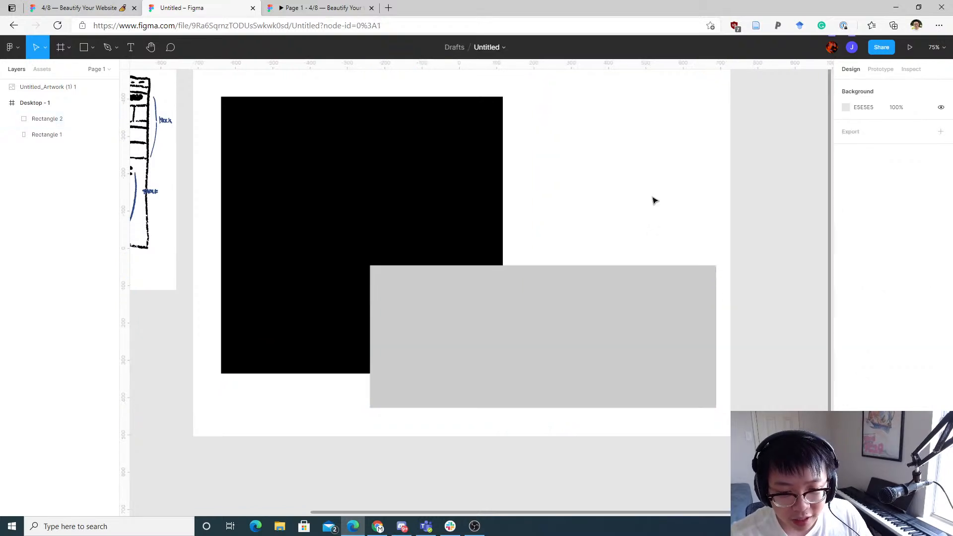
scroll(626, 216, up, 3)
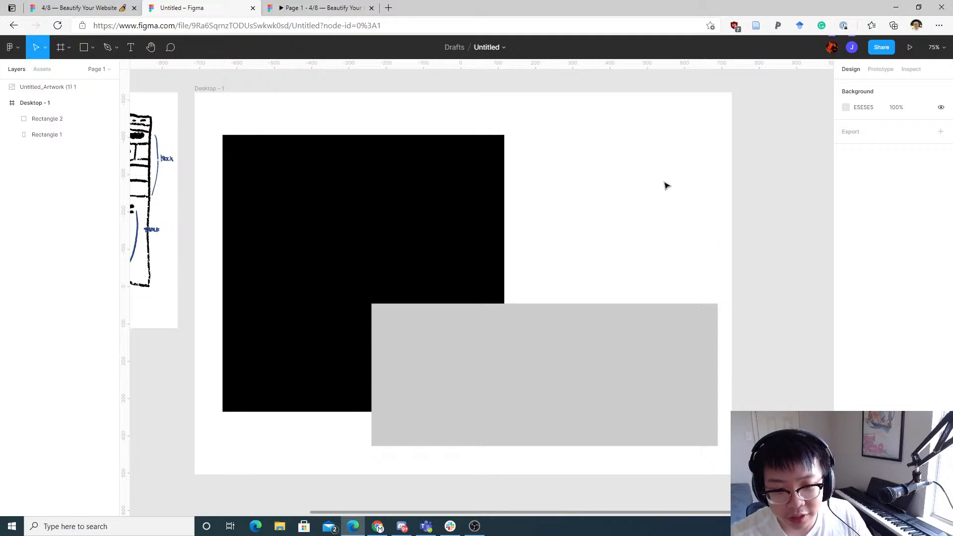
click(621, 313)
click(387, 228)
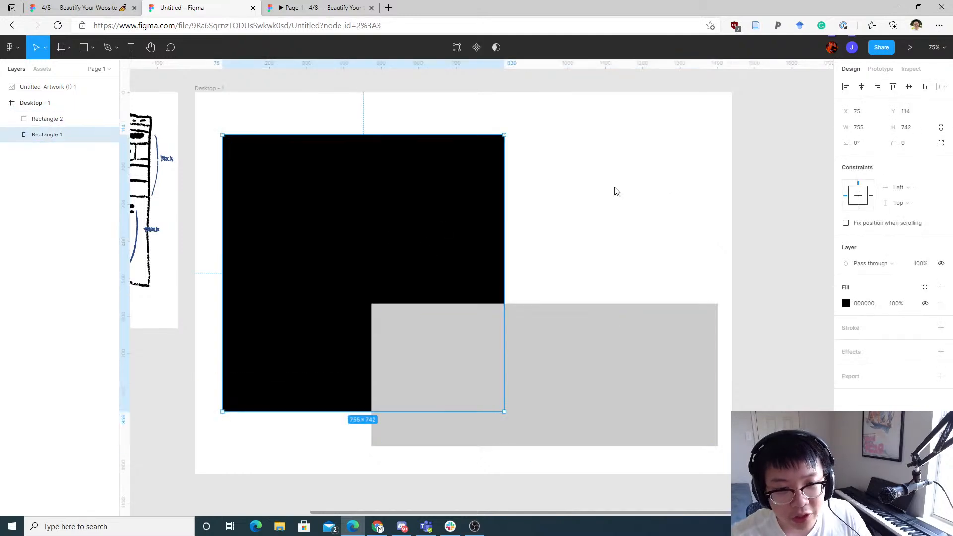
click(658, 191)
drag(639, 198, 278, 399)
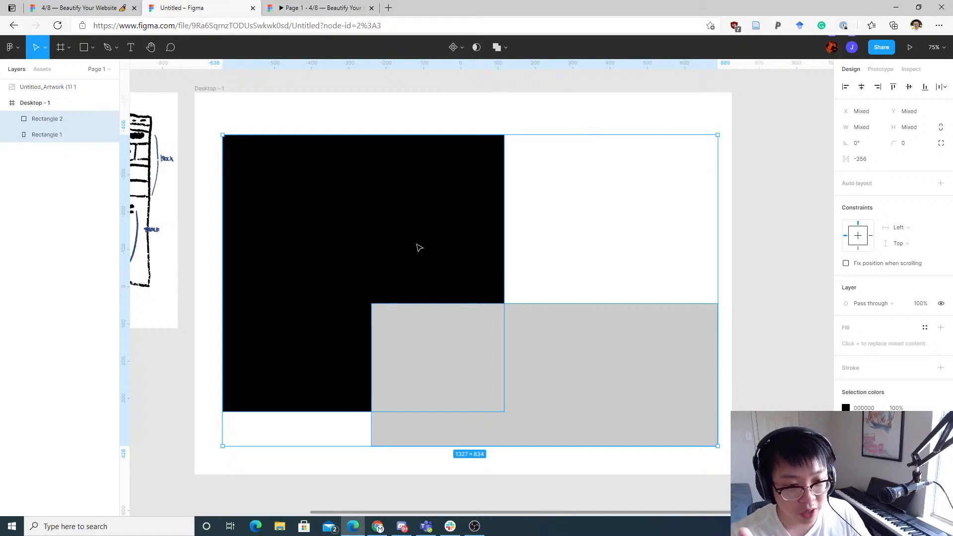
shift+click(419, 226)
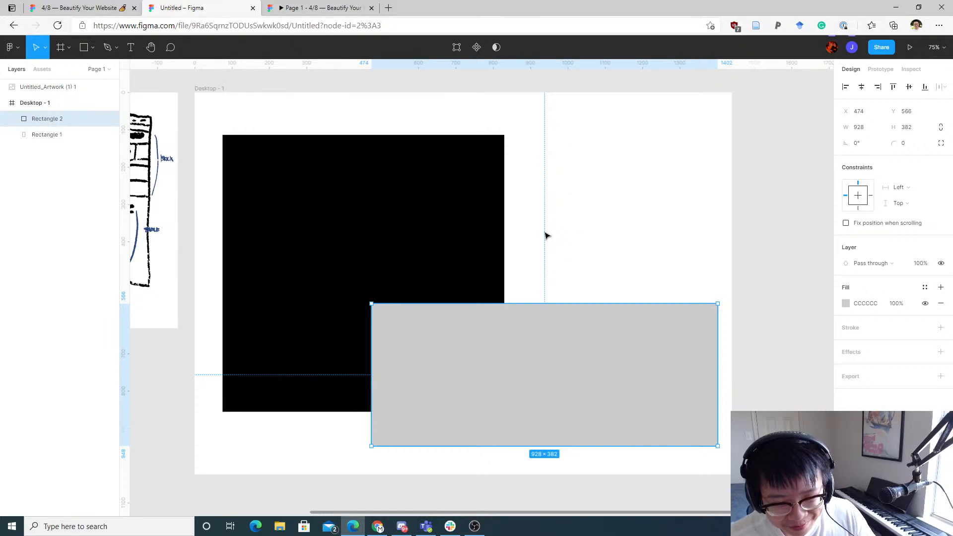
click(590, 297)
click(572, 329)
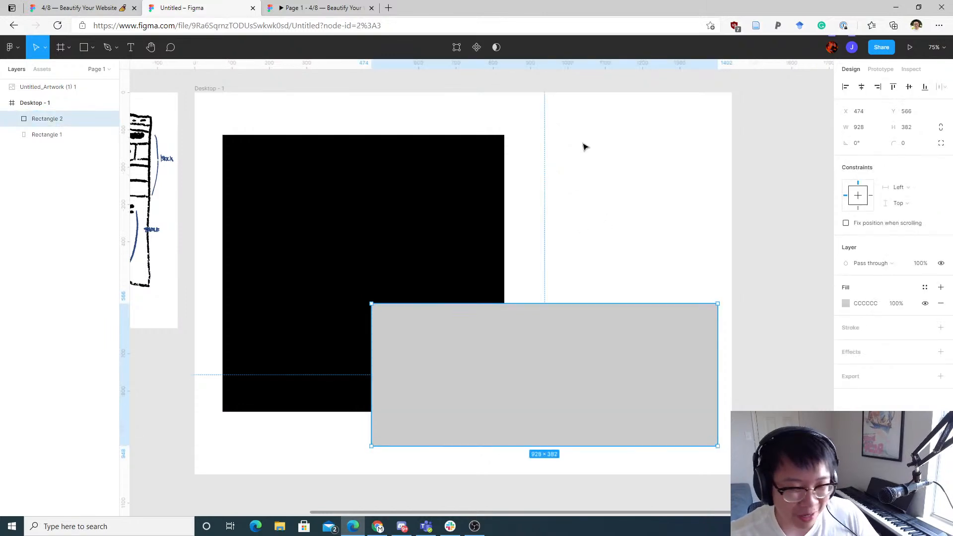
click(576, 221)
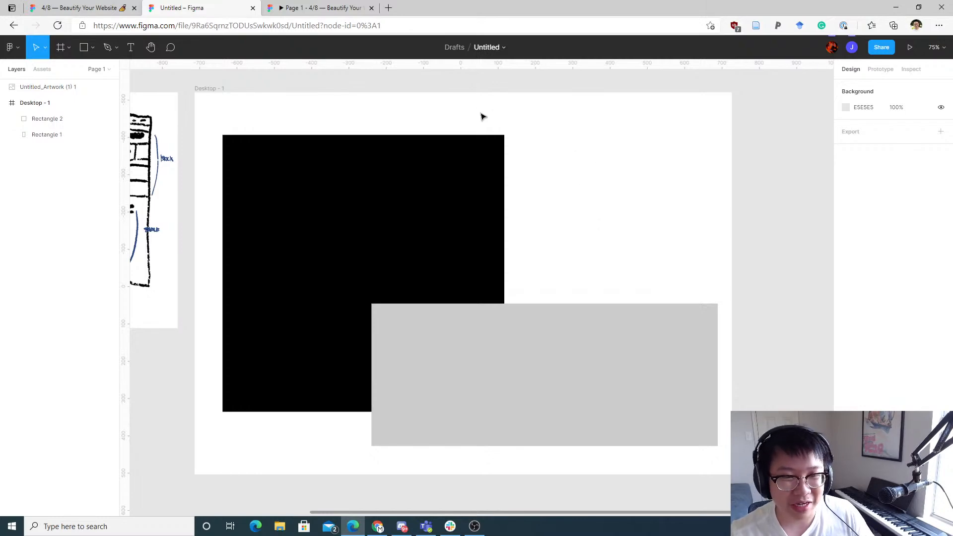
click(418, 157)
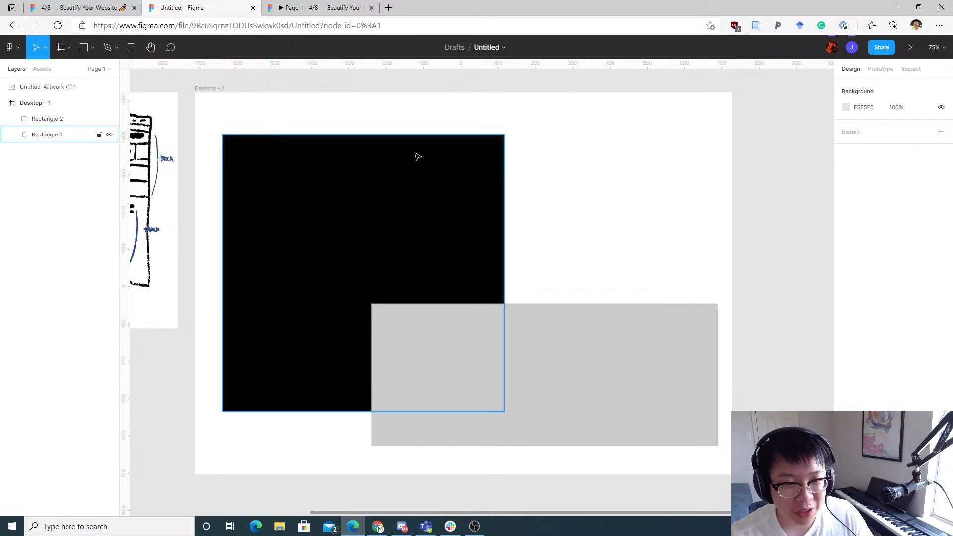
click(388, 150)
shift+click(568, 313)
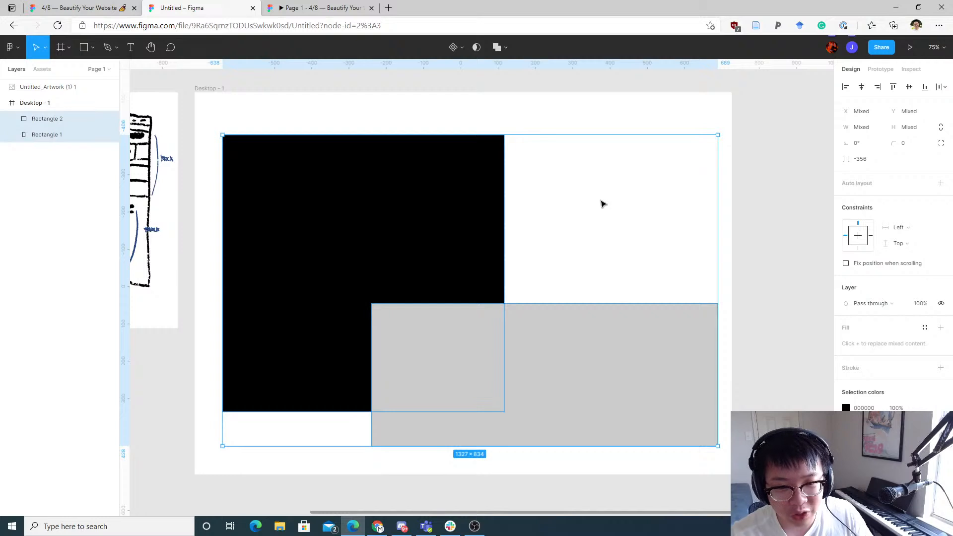
shift+click(370, 181)
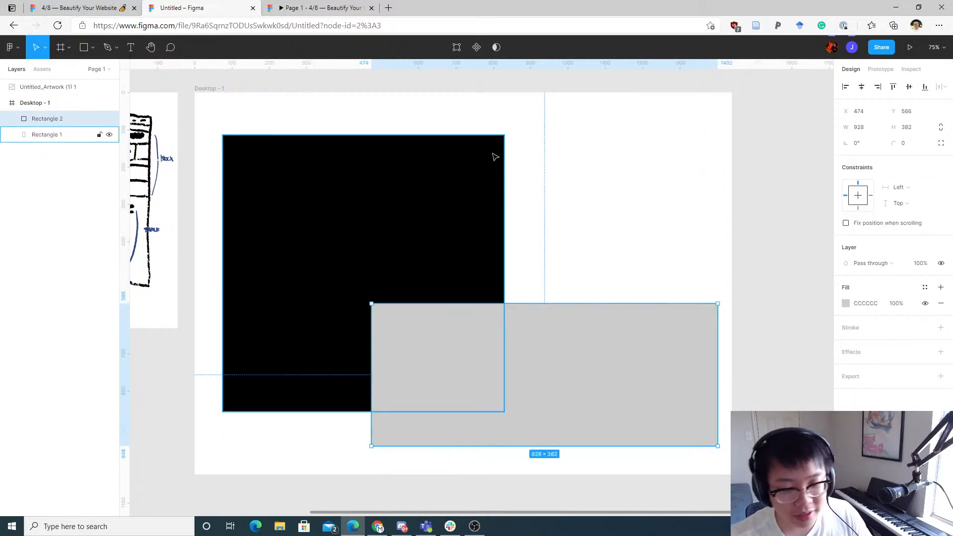
drag(570, 312, 580, 269)
key(ctrl+z)
drag(610, 185, 475, 385)
mouse_move(562, 386)
mouse_down()
mouse_move(511, 423)
mouse_move(589, 396)
mouse_move(562, 372)
mouse_move(575, 348)
mouse_move(568, 375)
mouse_up()
key(ctrl+z)
click(621, 238)
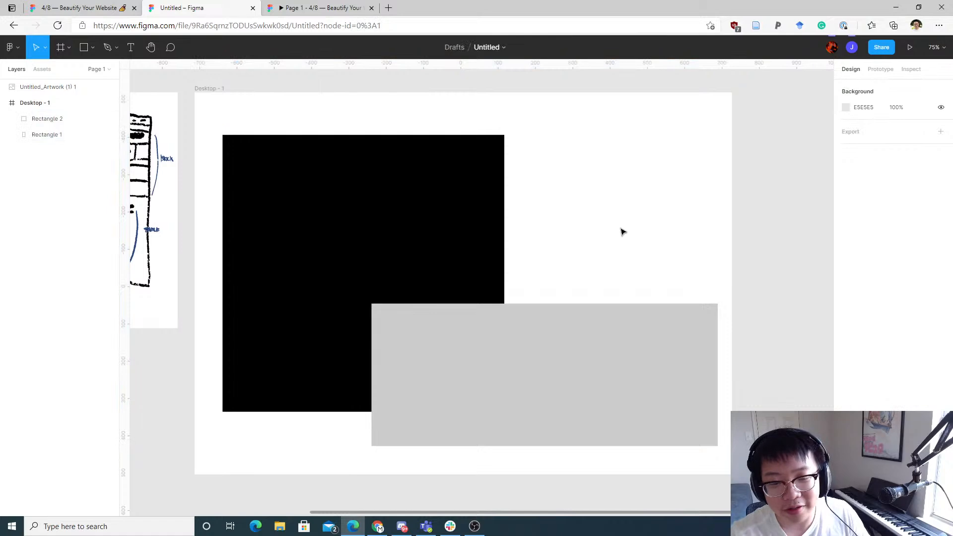
Step: Pan between the wireframe sketches and the desktop frame to compare the blocked-out layout with the sketch
mouse_move(623, 232)
mouse_down()
mouse_move(622, 195)
mouse_move(671, 231)
mouse_up()
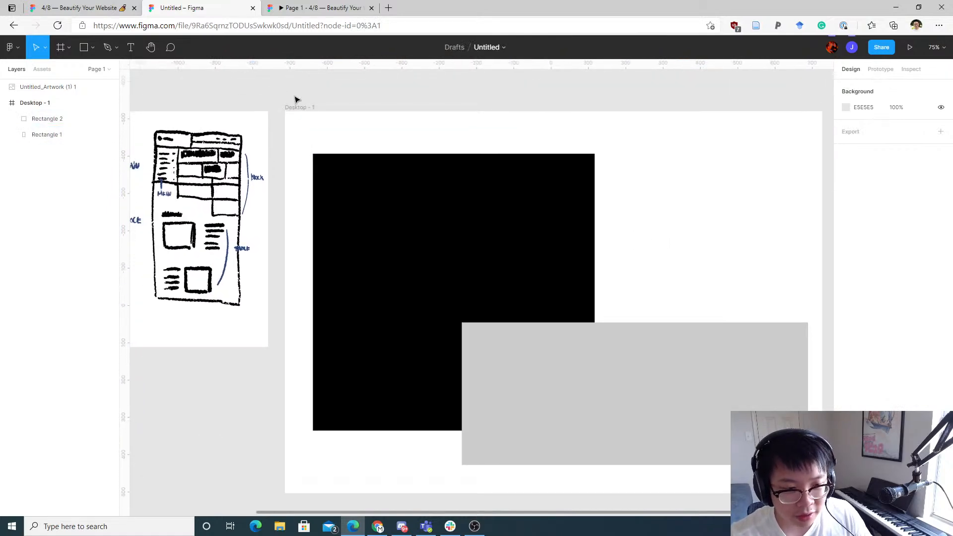
mouse_move(295, 99)
mouse_down()
mouse_move(520, 136)
mouse_move(526, 151)
mouse_up()
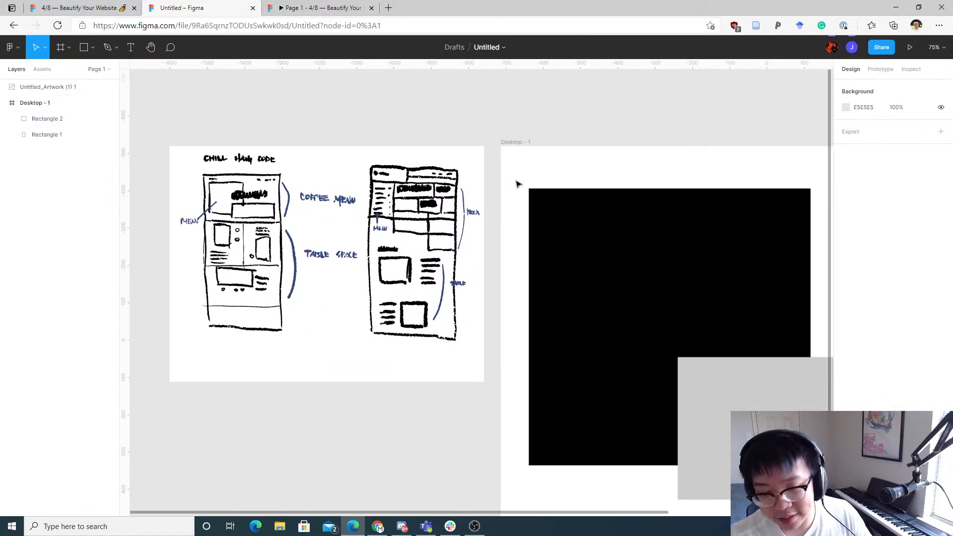
scroll(513, 166, right, 2)
scroll(513, 166, up, 1)
click(509, 231)
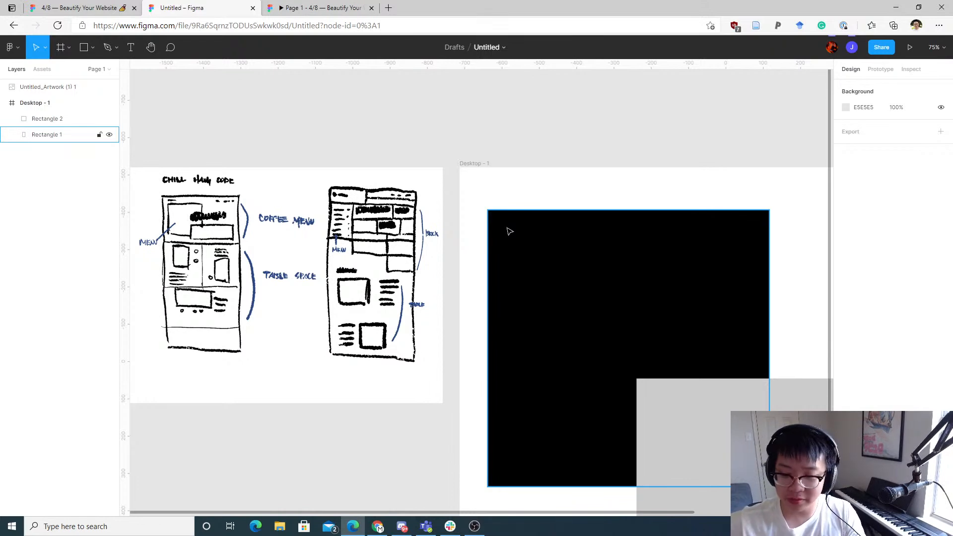
drag(517, 226, 380, 126)
drag(527, 167, 387, 182)
drag(480, 204, 559, 213)
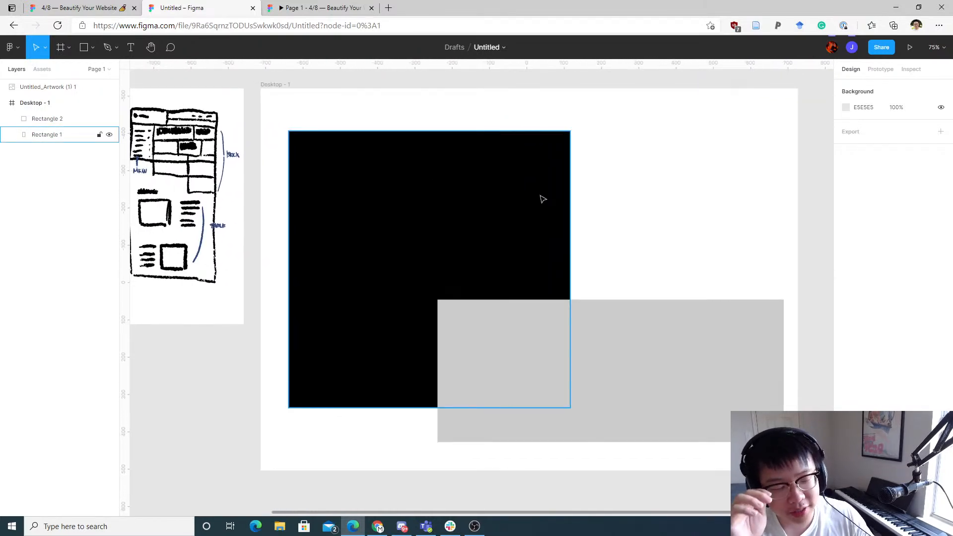
drag(393, 191, 581, 226)
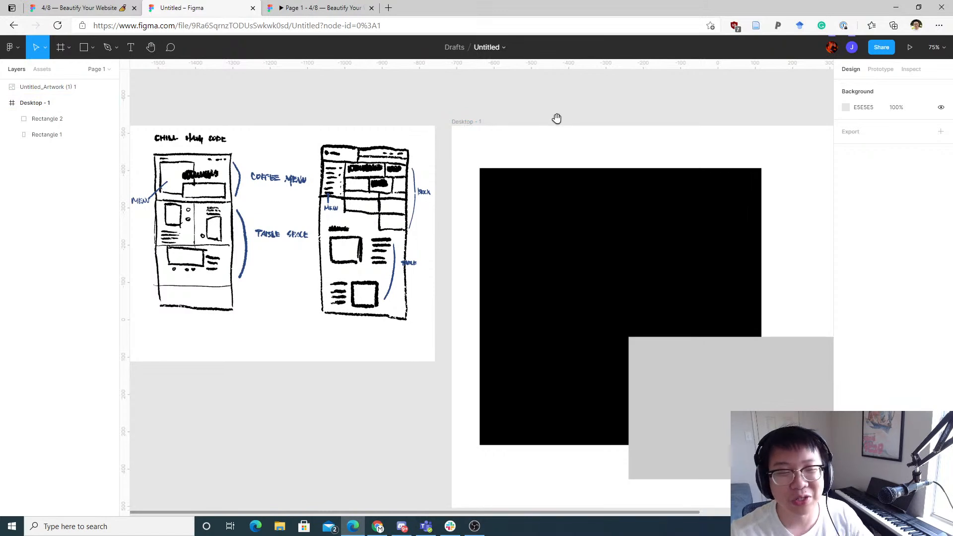
scroll(555, 119, down, 1)
drag(562, 106, 547, 102)
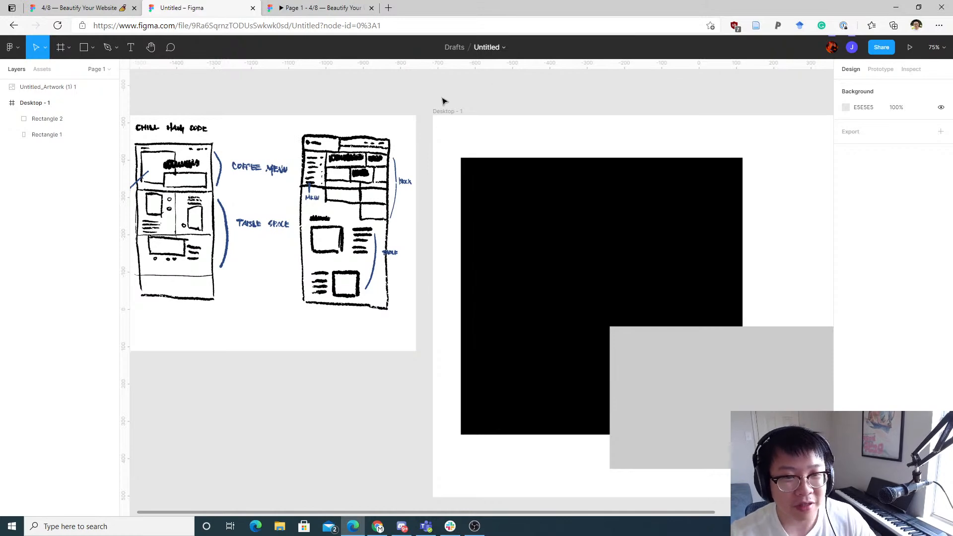
Step: Open a new browser tab and go to fonts.google.com
key(ctrl+t)
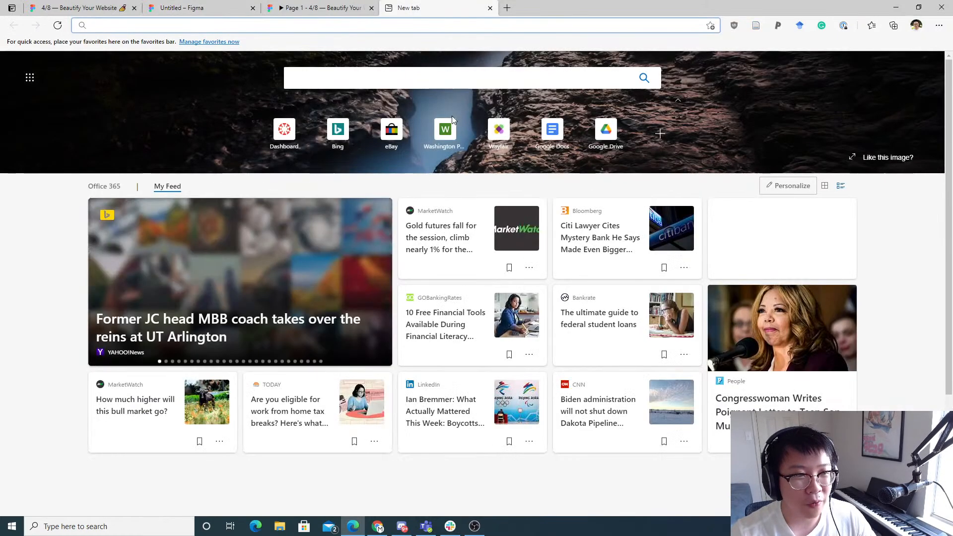
text(fonts.goo)
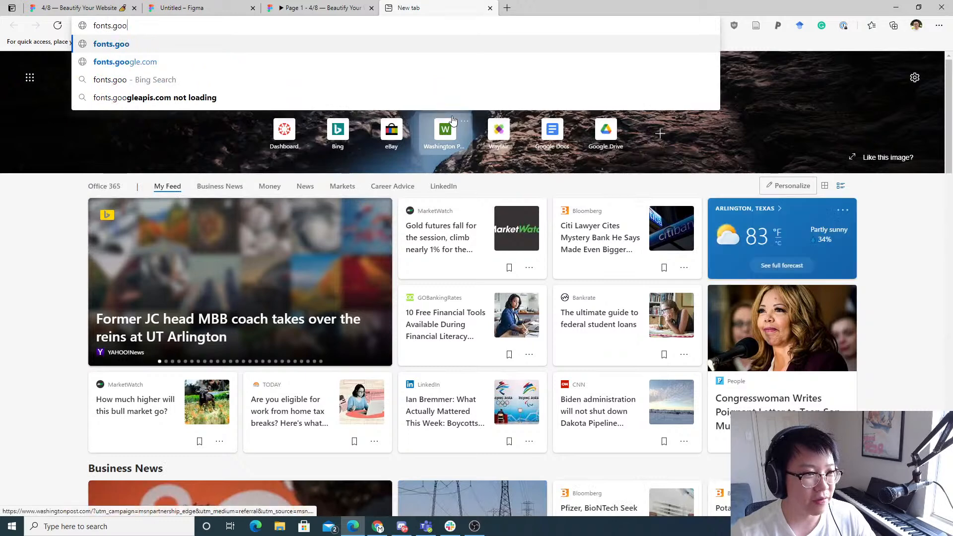
text(gle.com)
key(Return)
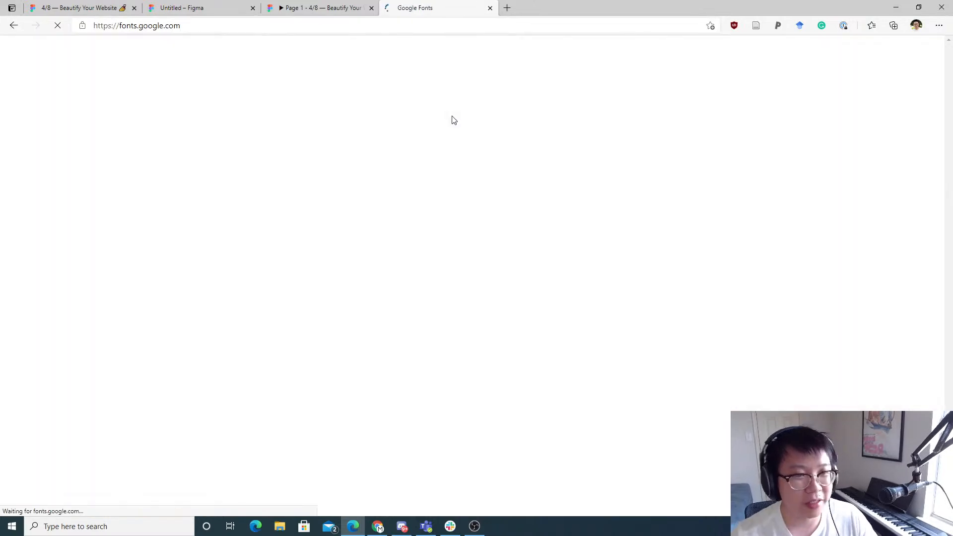
Step: Switch back to the Figma desktop frame to review the two rectangles, then return to the Google Fonts tab
click(318, 7)
click(236, 4)
scroll(698, 241, right, 5)
scroll(699, 241, down, 1)
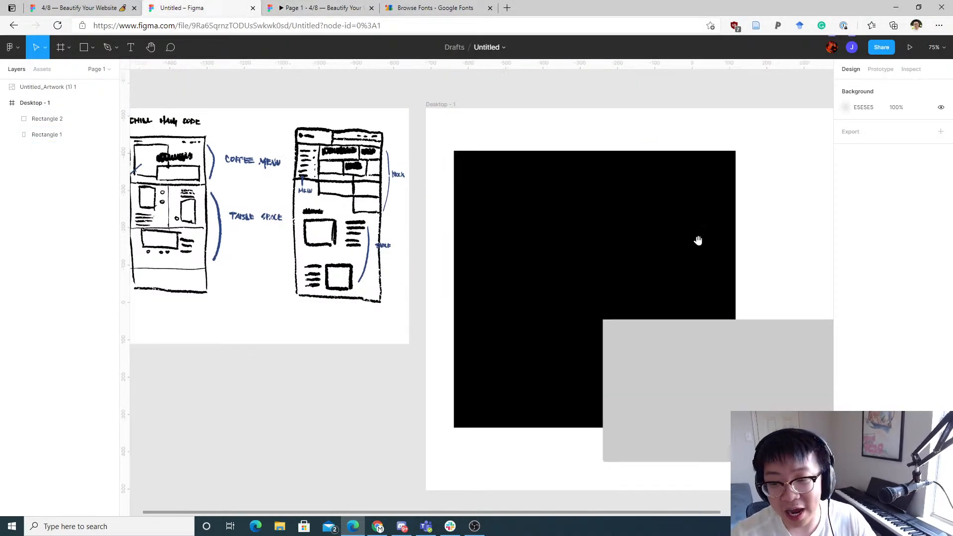
drag(472, 189, 476, 189)
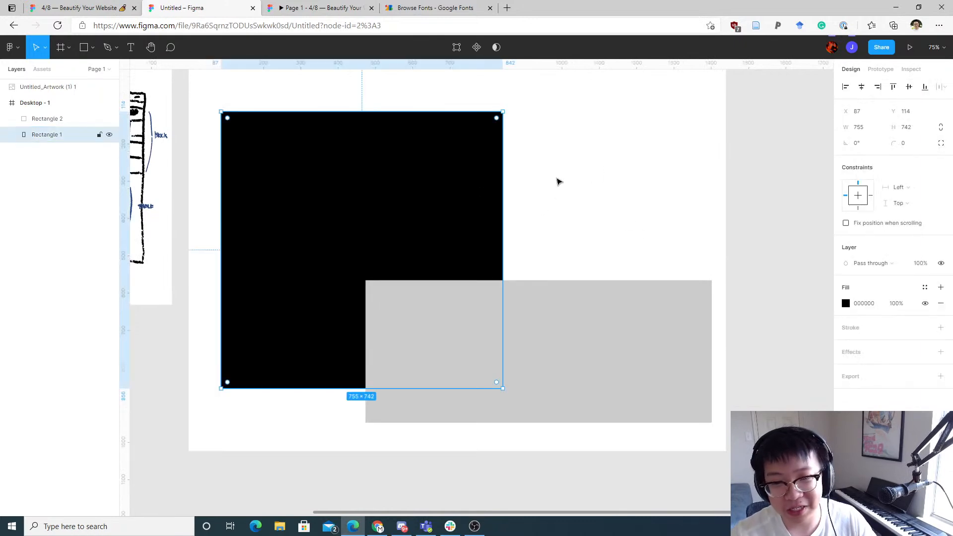
click(581, 190)
scroll(569, 174, left, 1)
scroll(568, 174, up, 1)
click(545, 157)
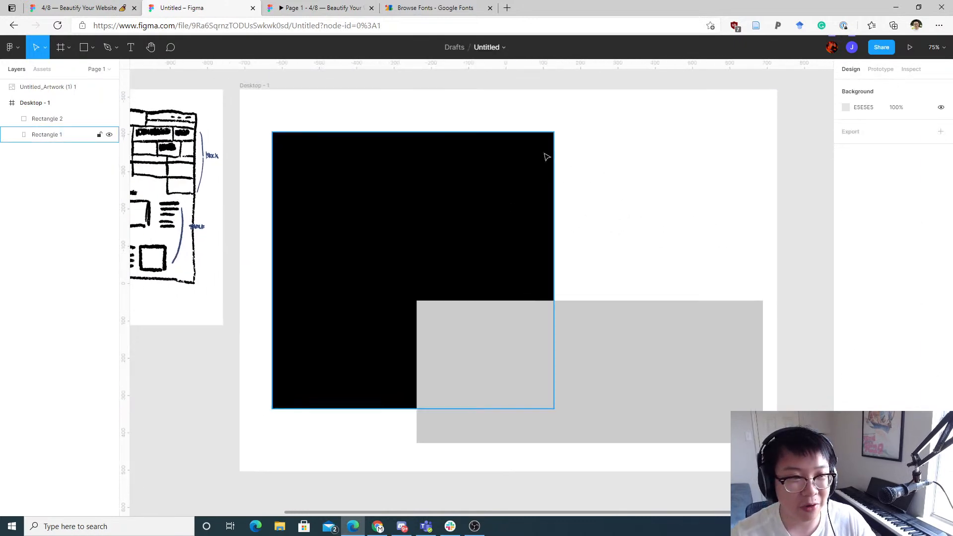
click(432, 7)
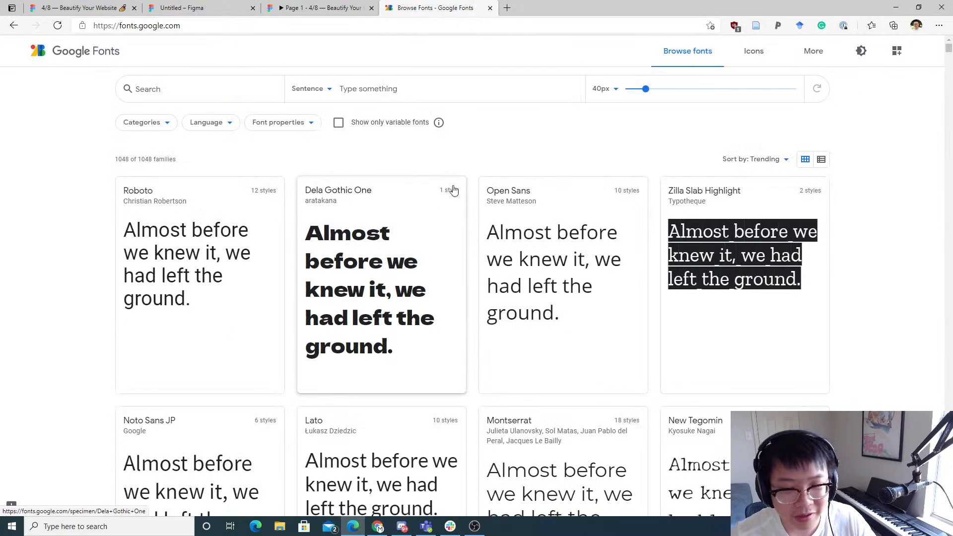
Step: Browse the trending font list on Google Fonts
scroll(502, 137, down, 9)
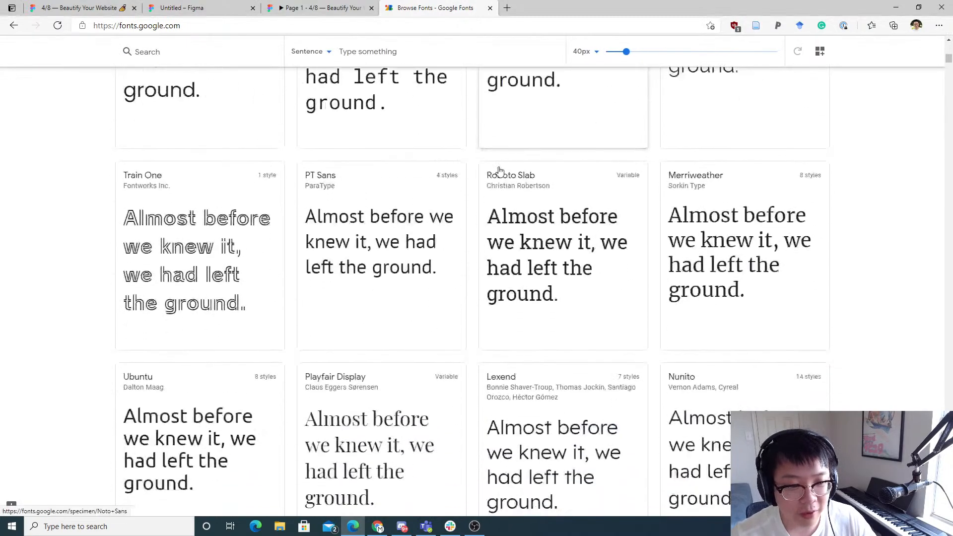
scroll(507, 144, up, 14)
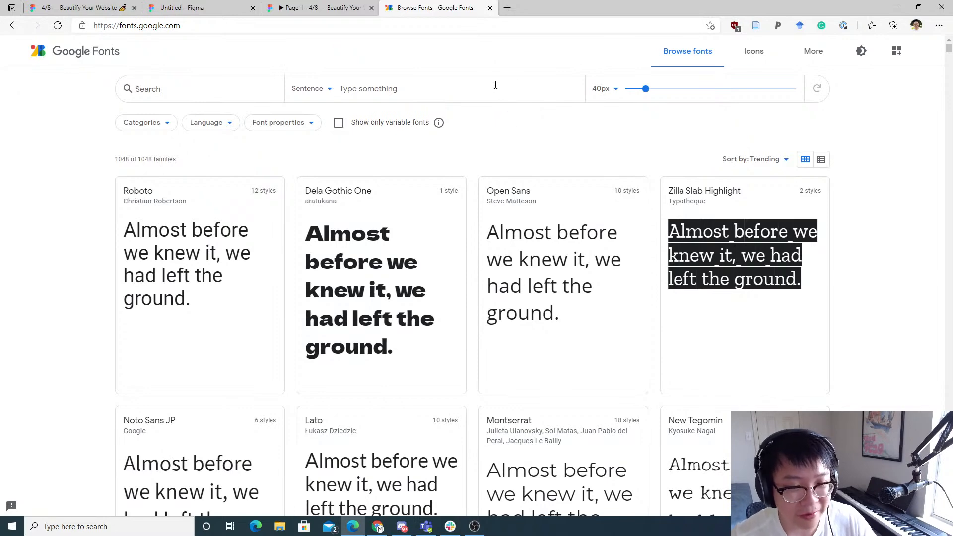
scroll(486, 93, down, 4)
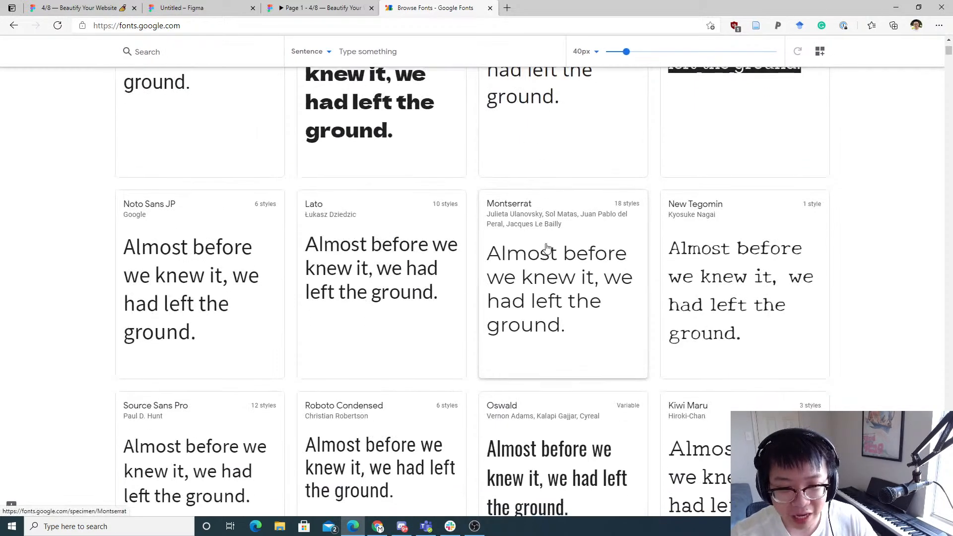
scroll(520, 253, up, 4)
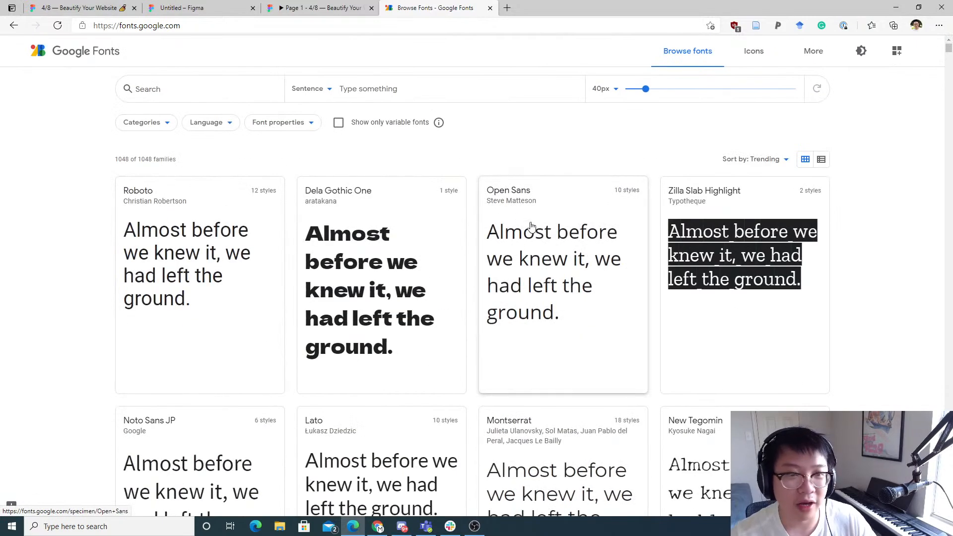
scroll(530, 225, down, 3)
scroll(528, 198, up, 3)
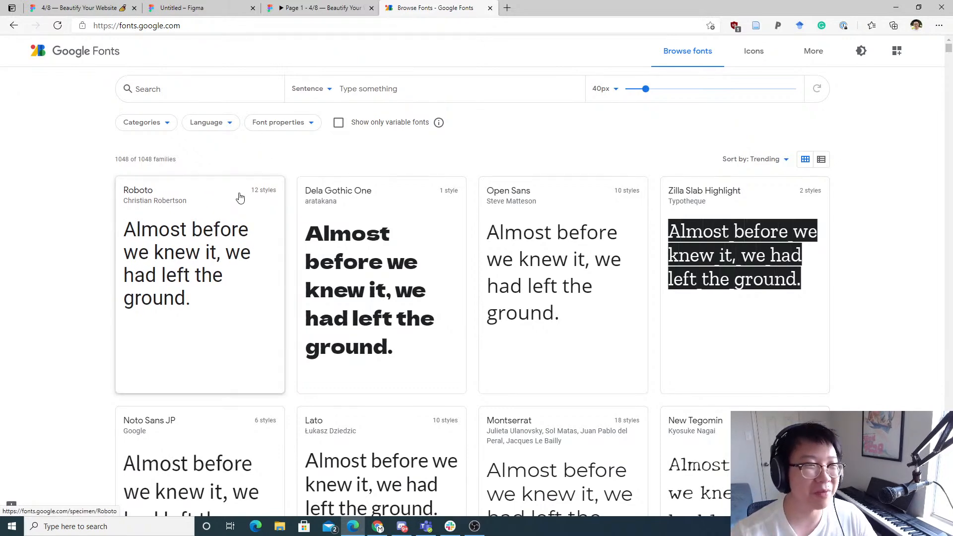
click(394, 92)
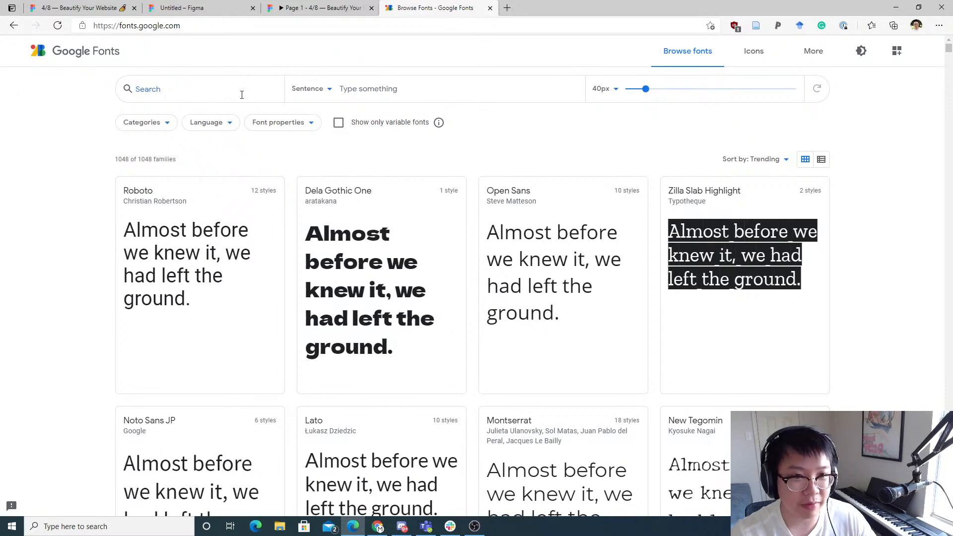
key(ctrl+t)
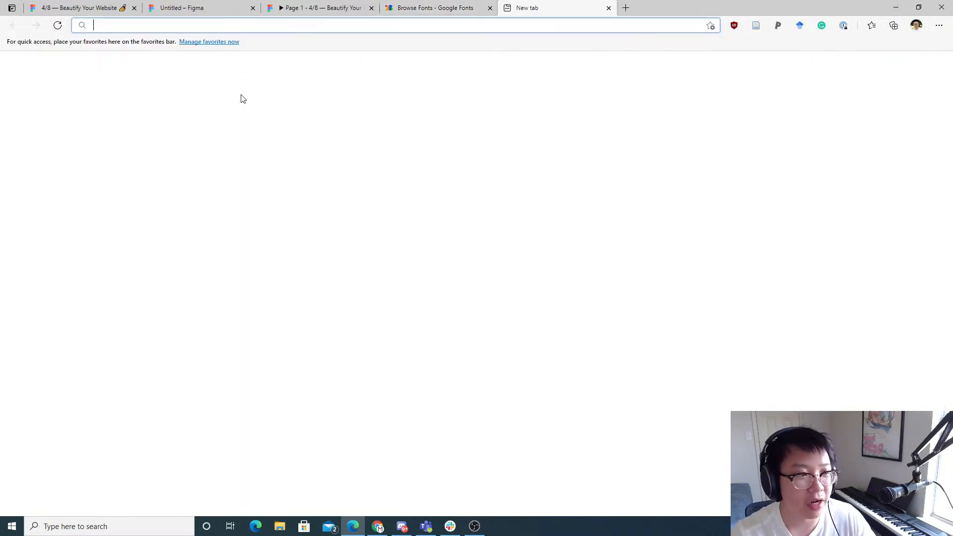
key(ctrl+w)
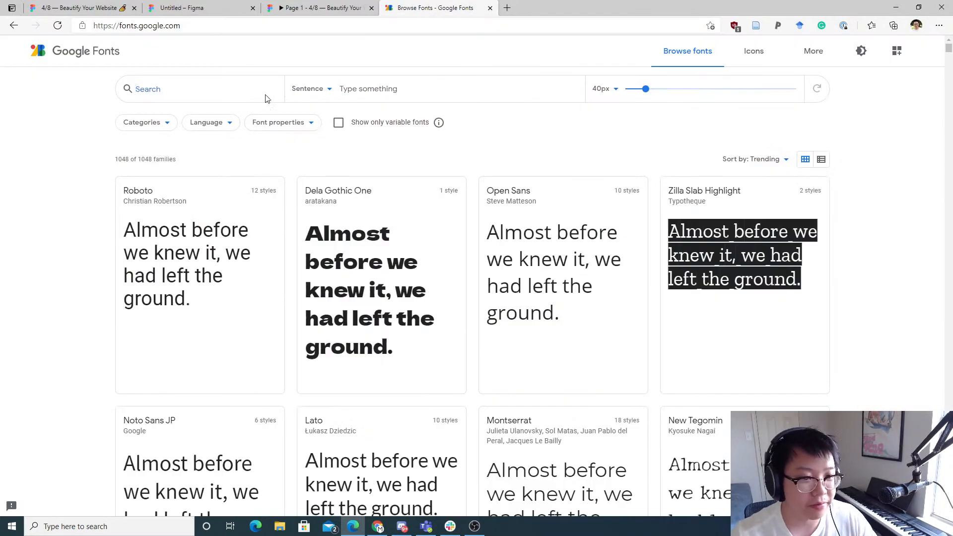
Step: Filter the font categories to show only Serif, Sans Serif and Monospace fonts
click(159, 127)
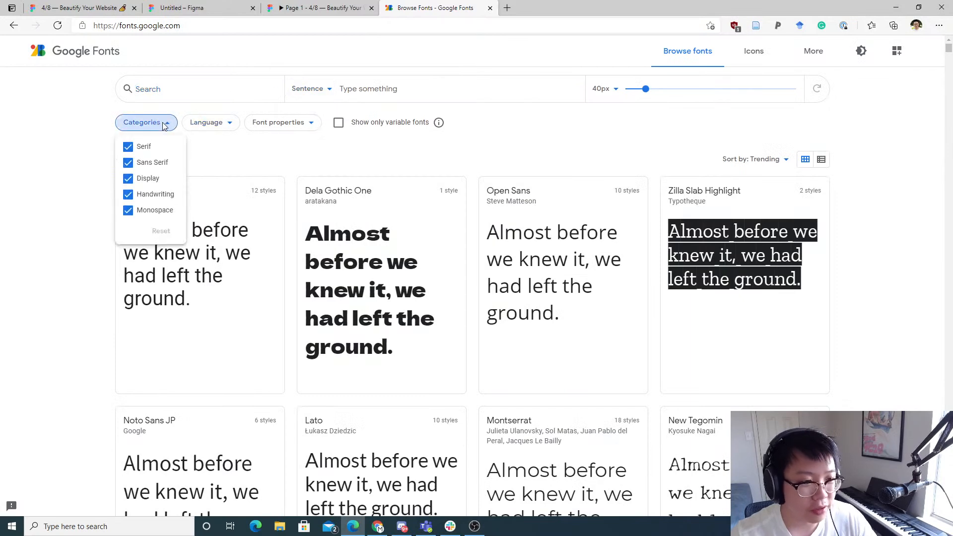
click(133, 195)
click(131, 177)
click(129, 163)
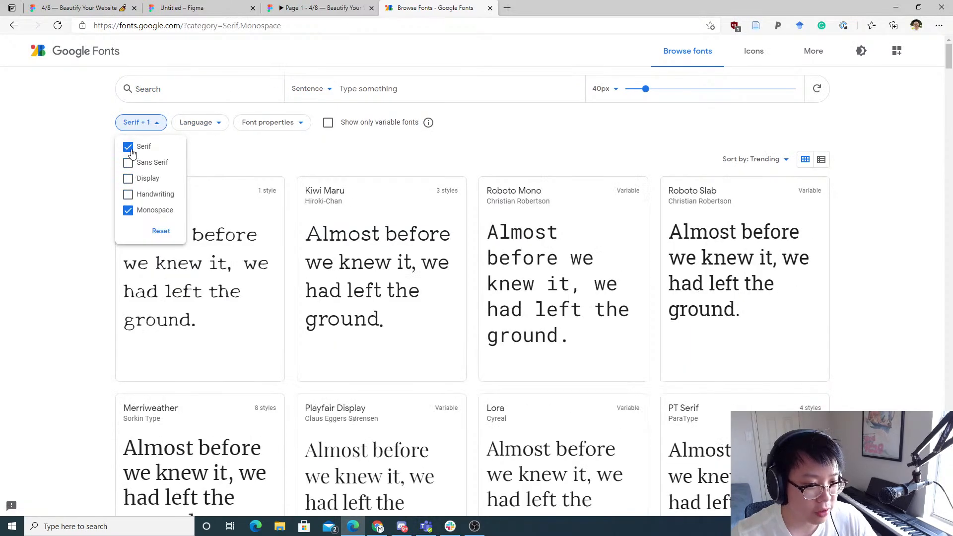
click(129, 147)
click(192, 161)
scroll(507, 273, down, 7)
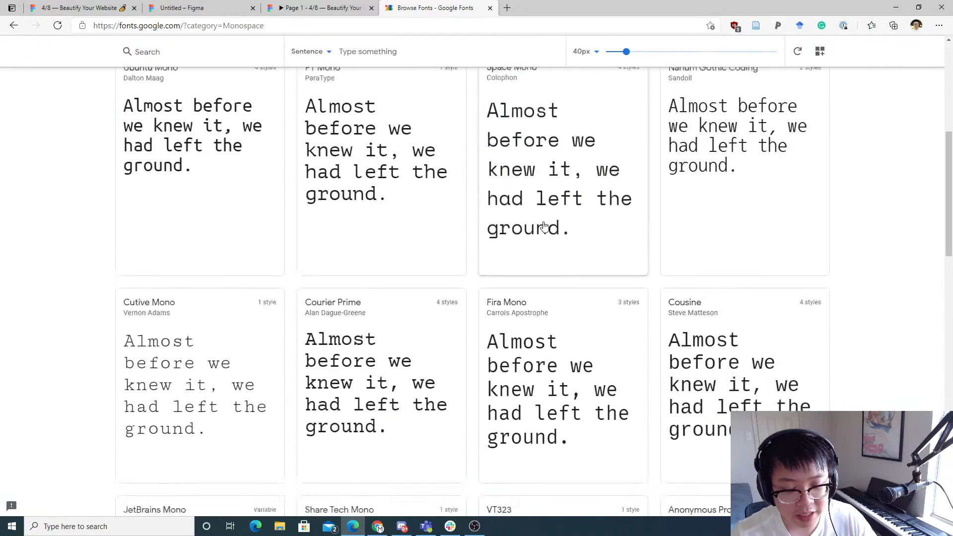
scroll(505, 271, up, 7)
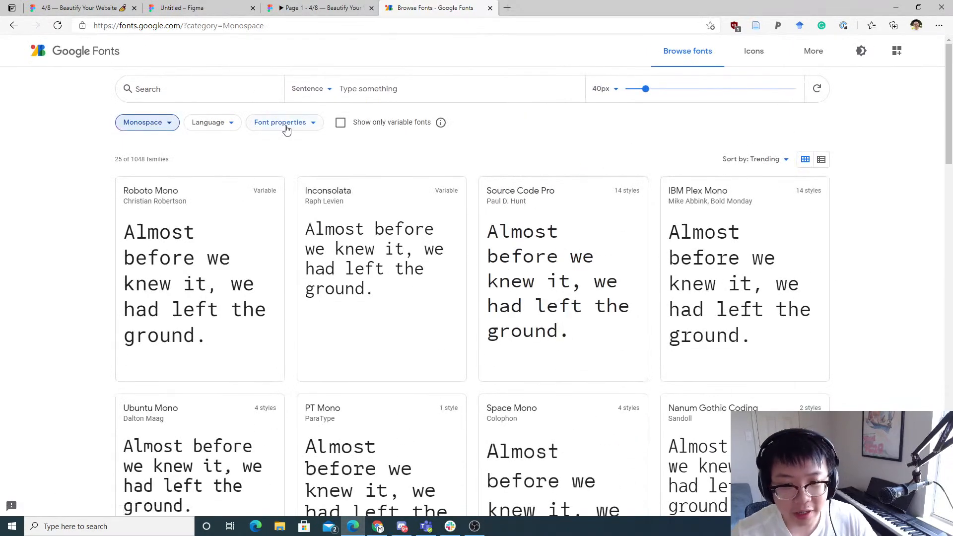
click(158, 123)
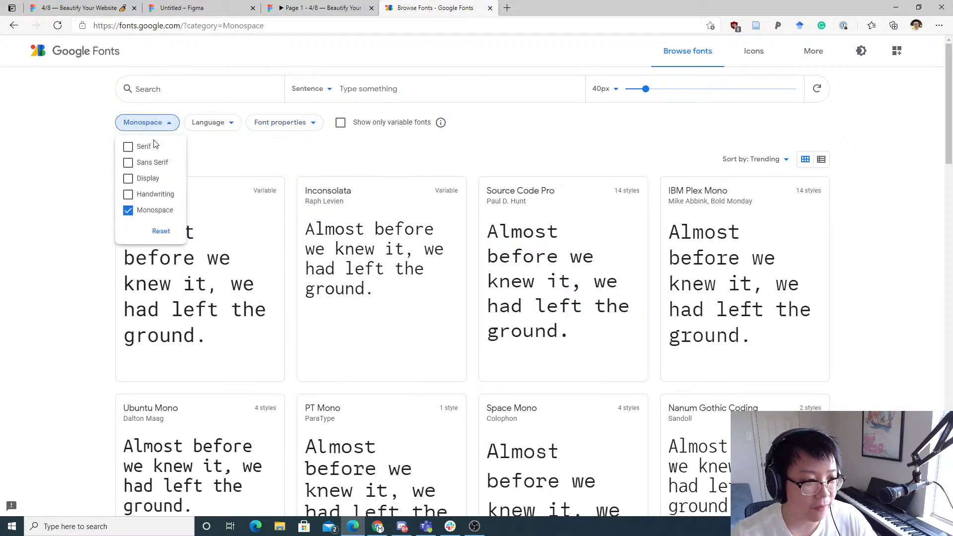
click(128, 211)
click(128, 210)
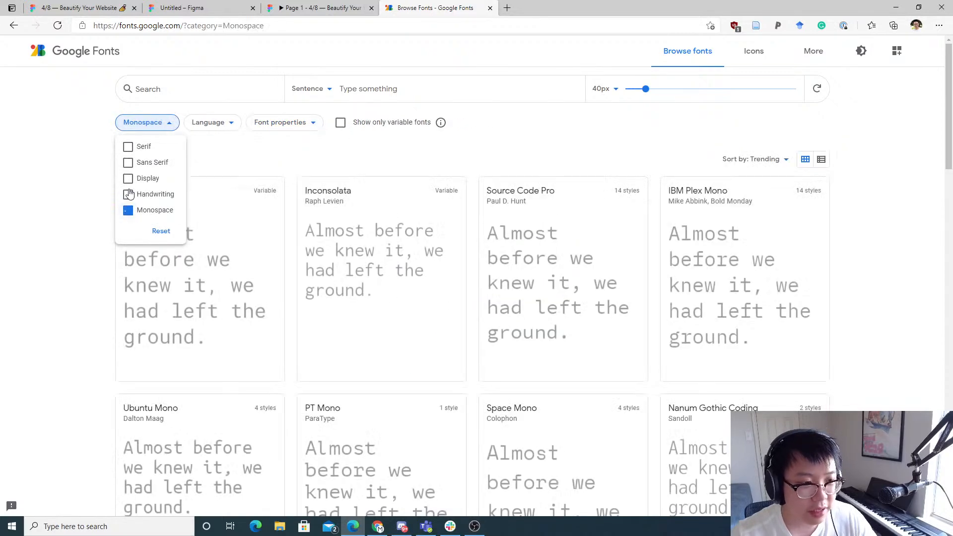
click(129, 163)
click(128, 147)
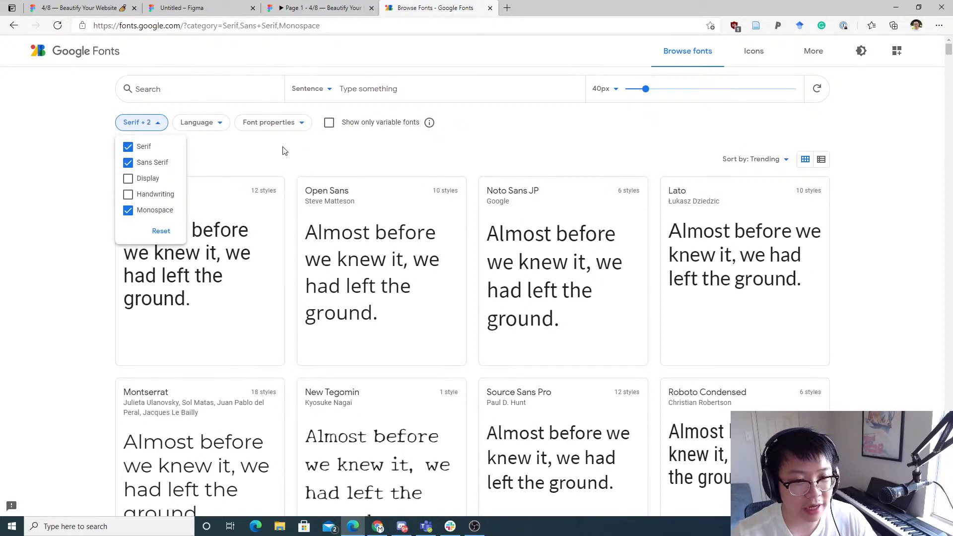
click(293, 149)
Step: Scroll through the filtered font results
scroll(930, 311, down, 3)
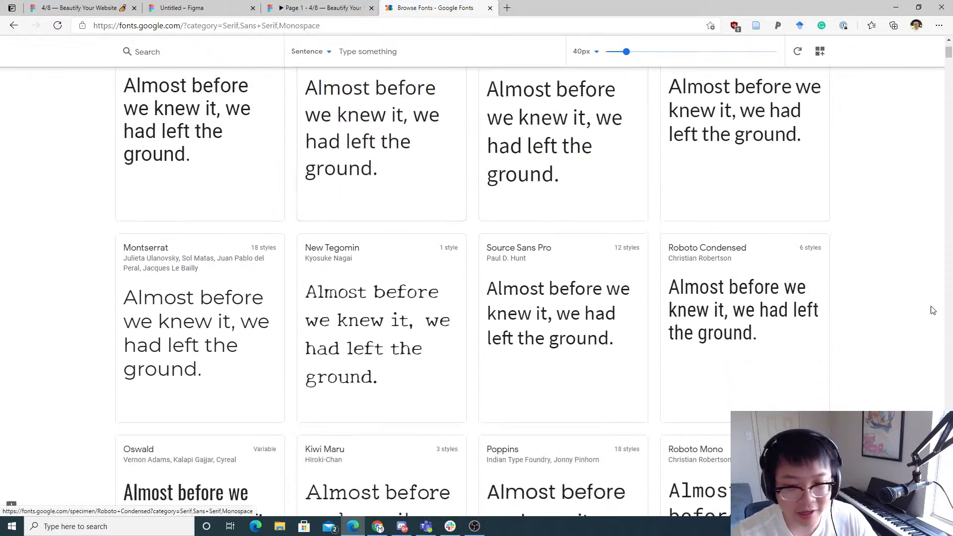
scroll(415, 288, down, 4)
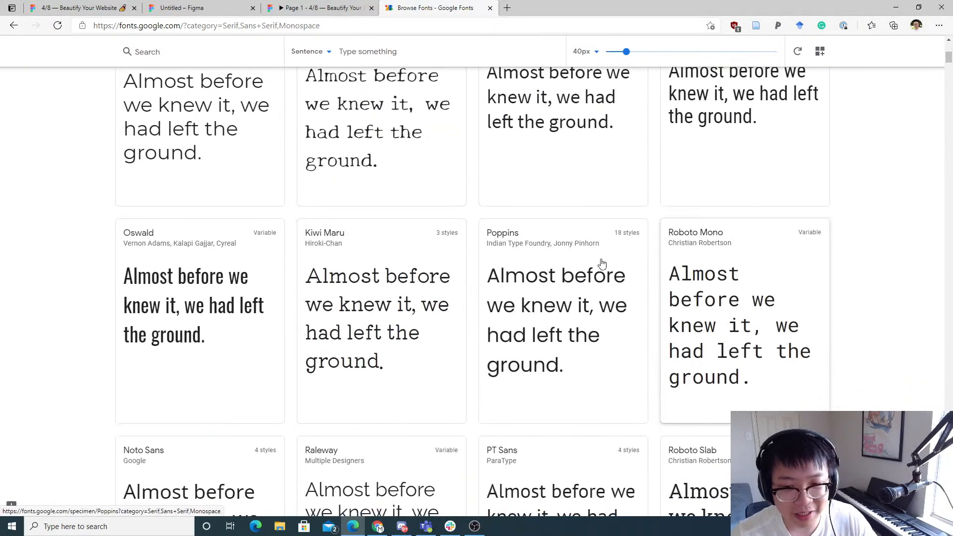
scroll(571, 261, up, 7)
Step: Search the fonts for IBM
click(391, 95)
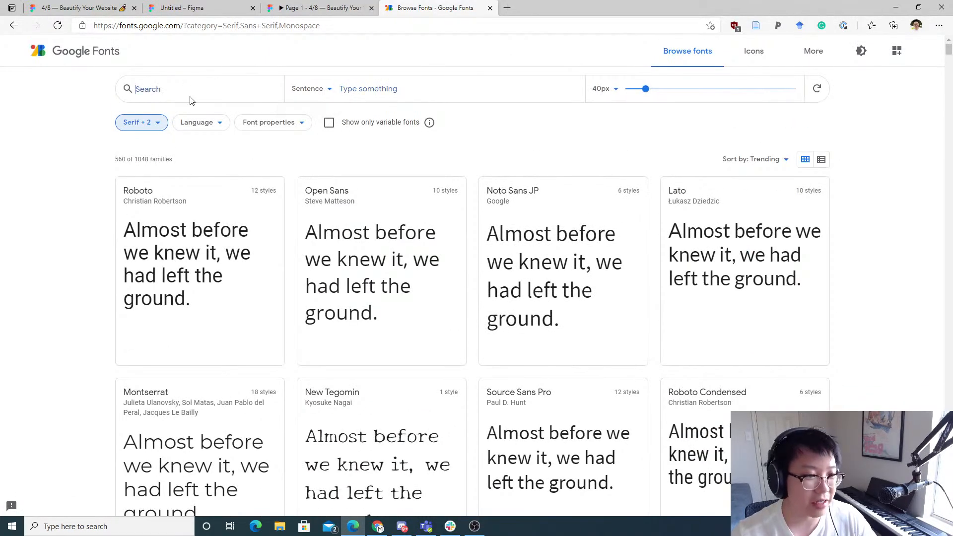
text(IVM)
key(BackSpace)
key(BackSpace)
text(BM)
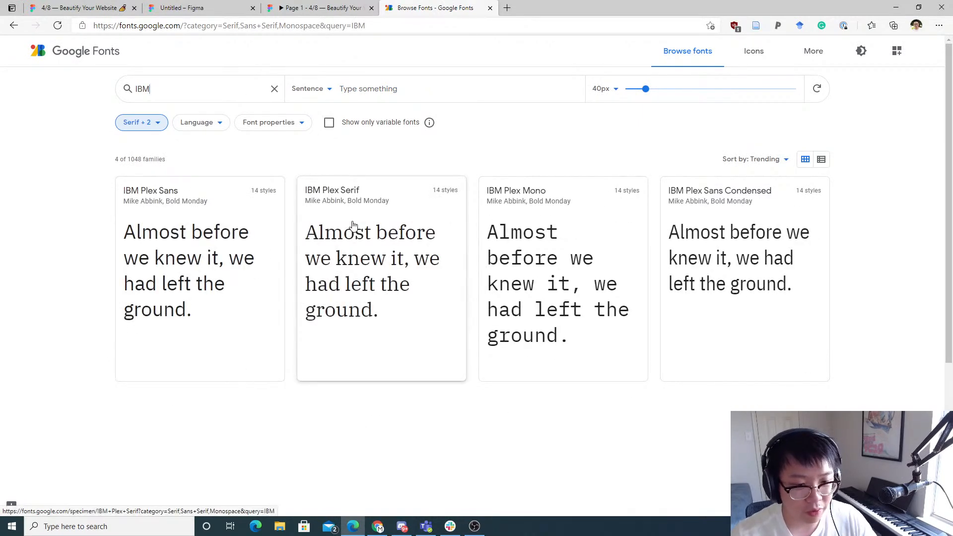
drag(655, 408, 474, 409)
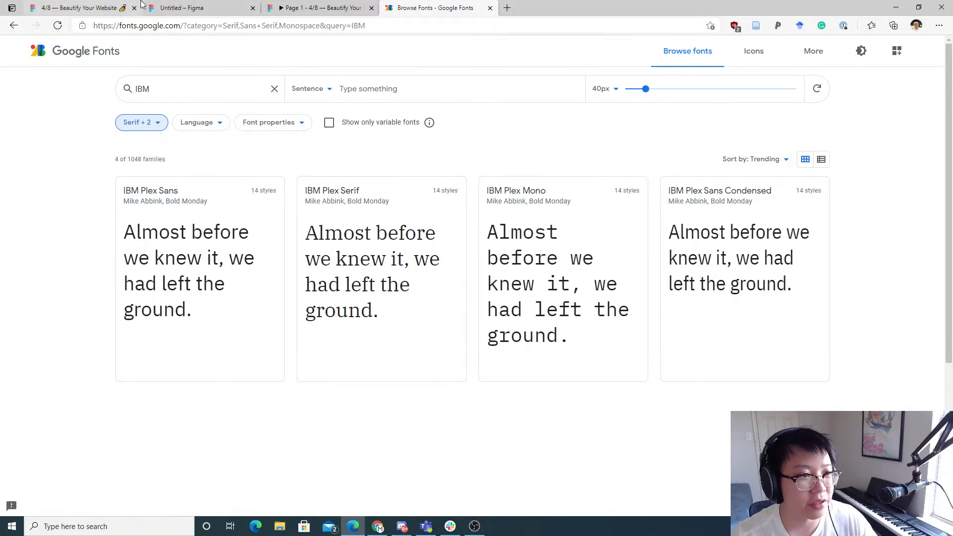
Step: Open the Beautify Your Website file and zoom into the research moodboard photos to study them
click(89, 8)
click(543, 215)
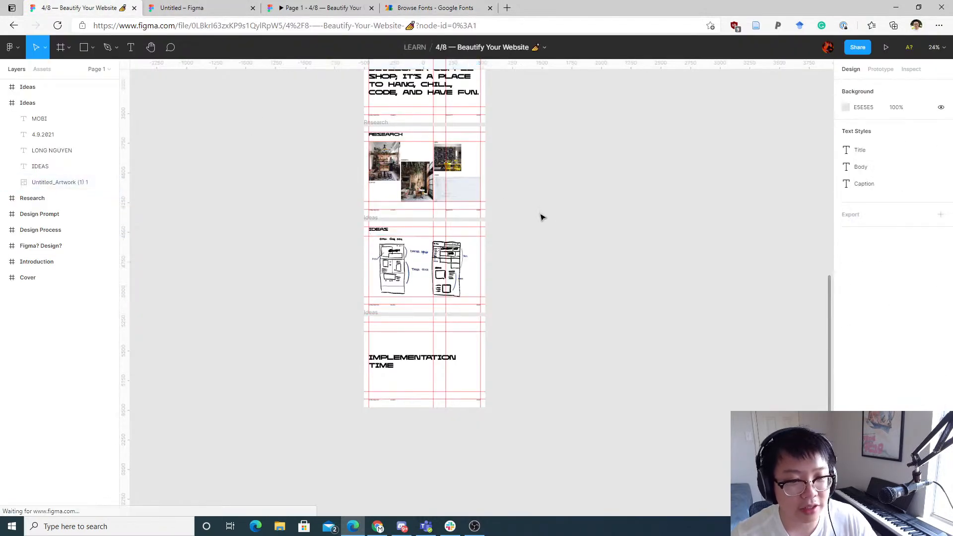
scroll(500, 196, up, 5)
scroll(546, 214, up, 5)
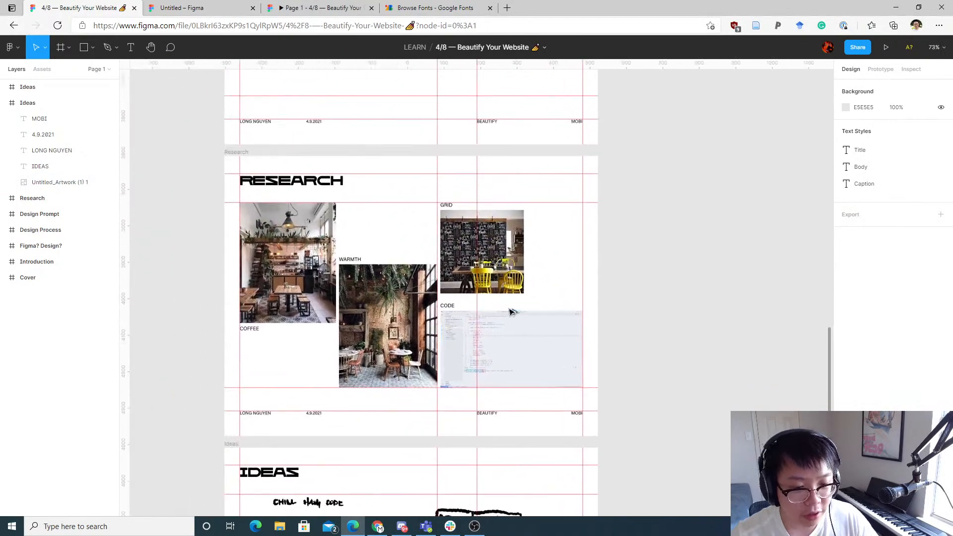
scroll(511, 313, up, 5)
drag(542, 299, 638, 274)
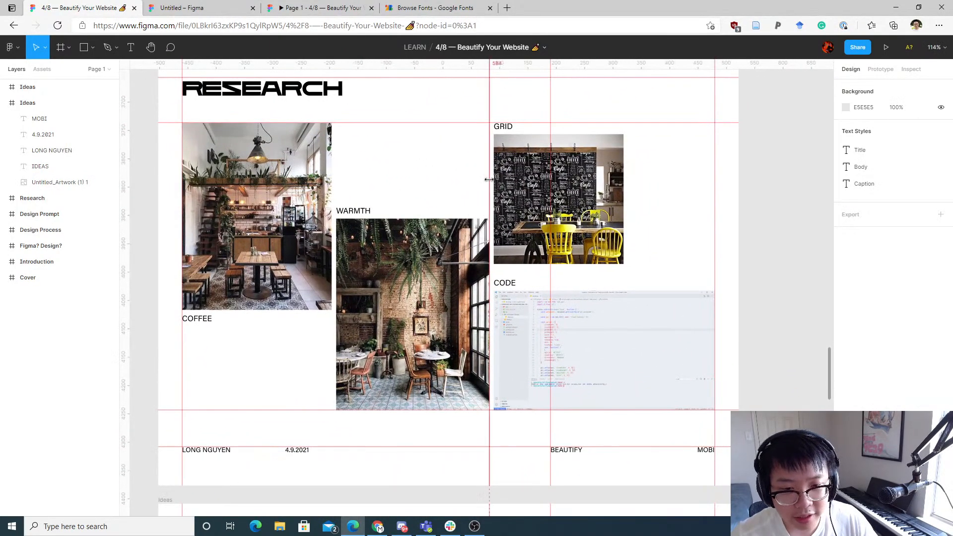
scroll(603, 193, up, 5)
scroll(603, 193, up, 4)
drag(530, 174, 554, 291)
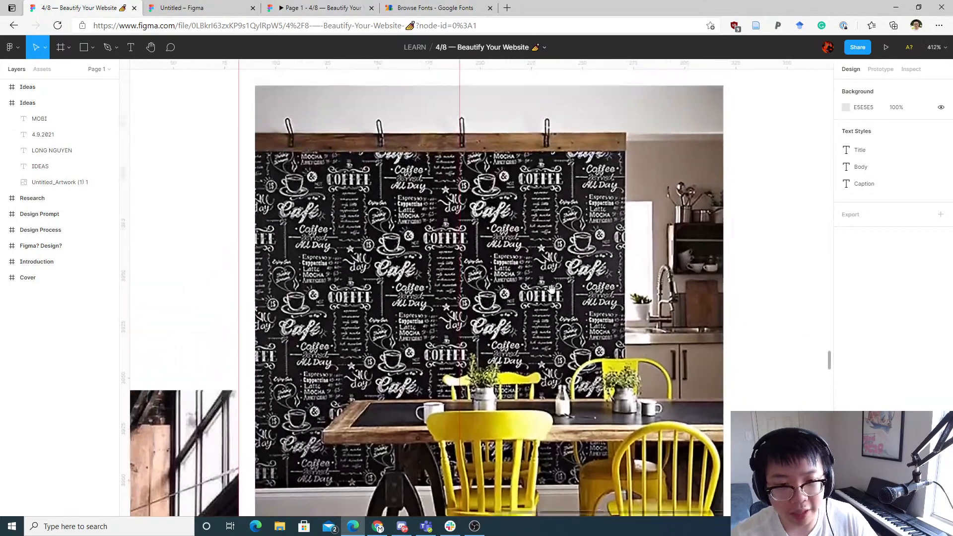
drag(438, 274, 749, 185)
drag(417, 213, 548, 184)
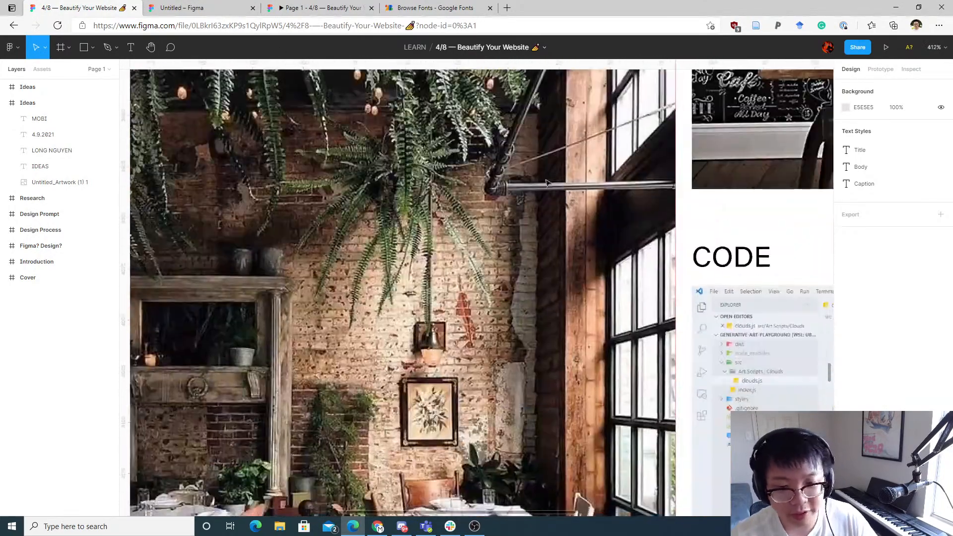
drag(392, 361, 514, 252)
drag(226, 195, 517, 367)
drag(364, 232, 540, 379)
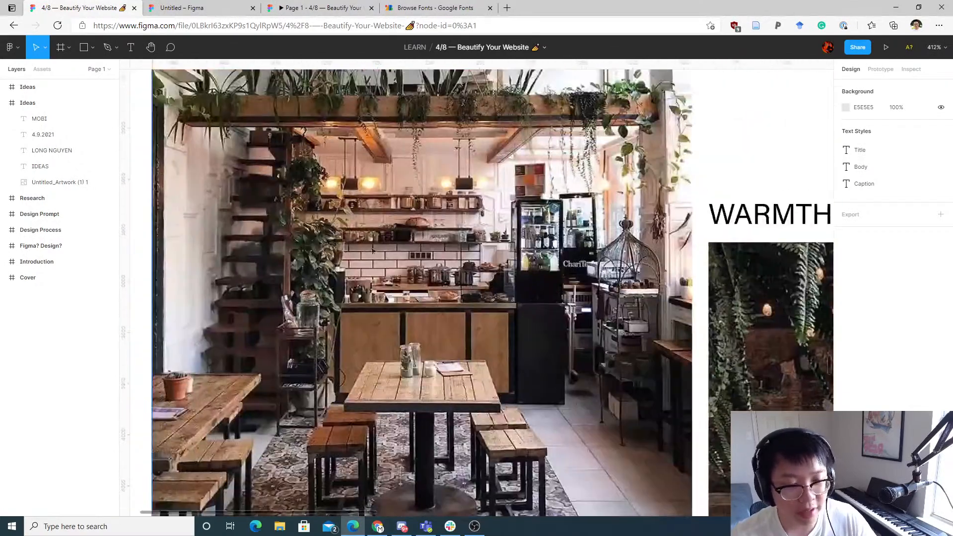
Step: Switch between the moodboard, the Google Fonts results and the desktop frame to compare them
click(218, 7)
click(105, 7)
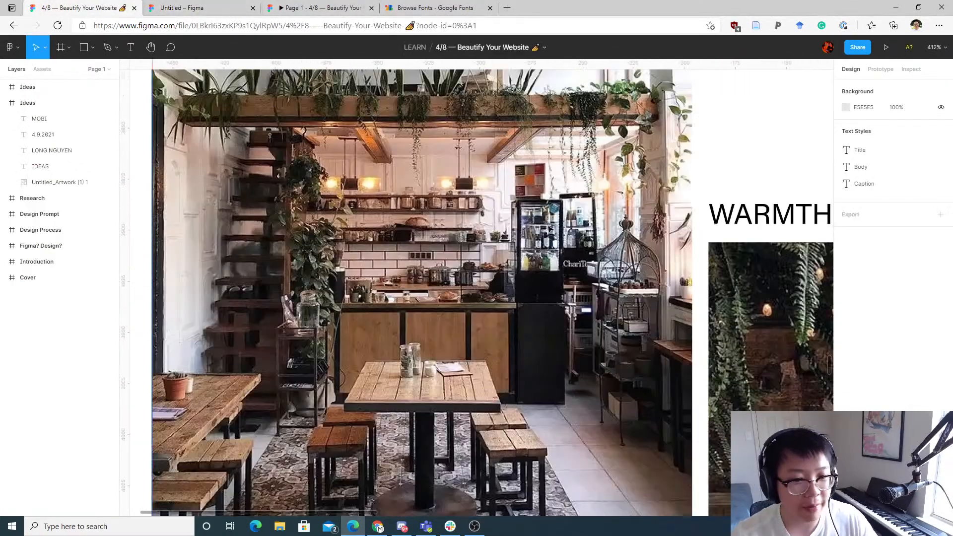
drag(760, 223, 366, 282)
scroll(366, 282, right, 10)
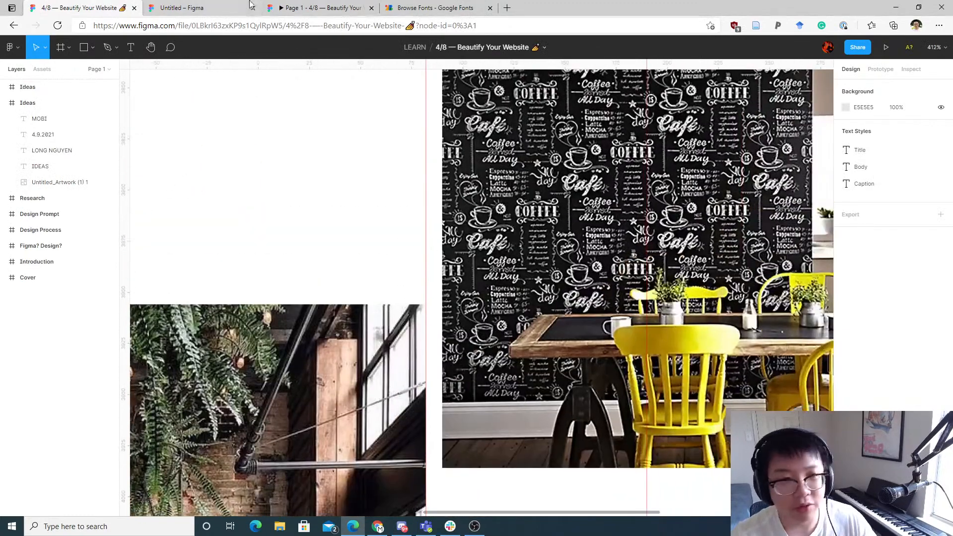
click(259, 4)
click(237, 6)
click(432, 6)
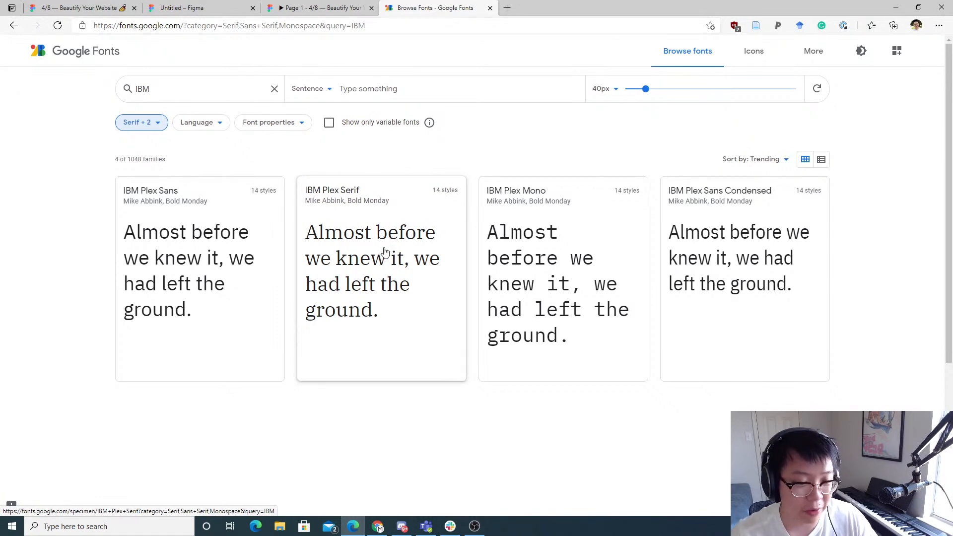
click(81, 4)
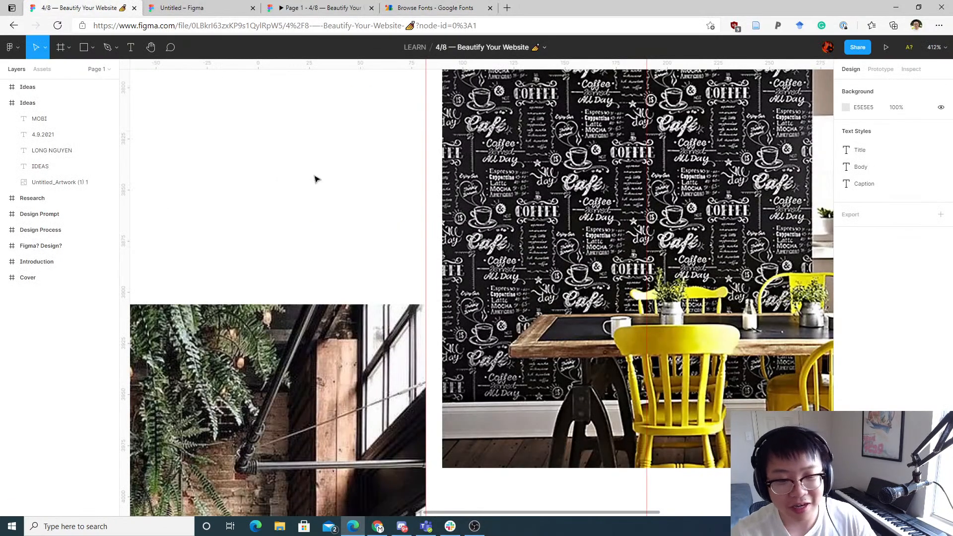
click(201, 5)
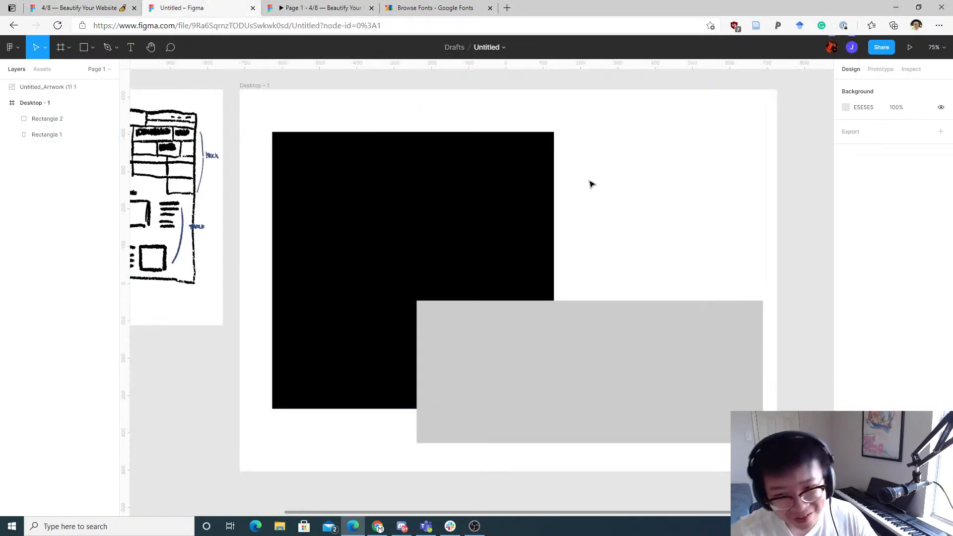
key(t)
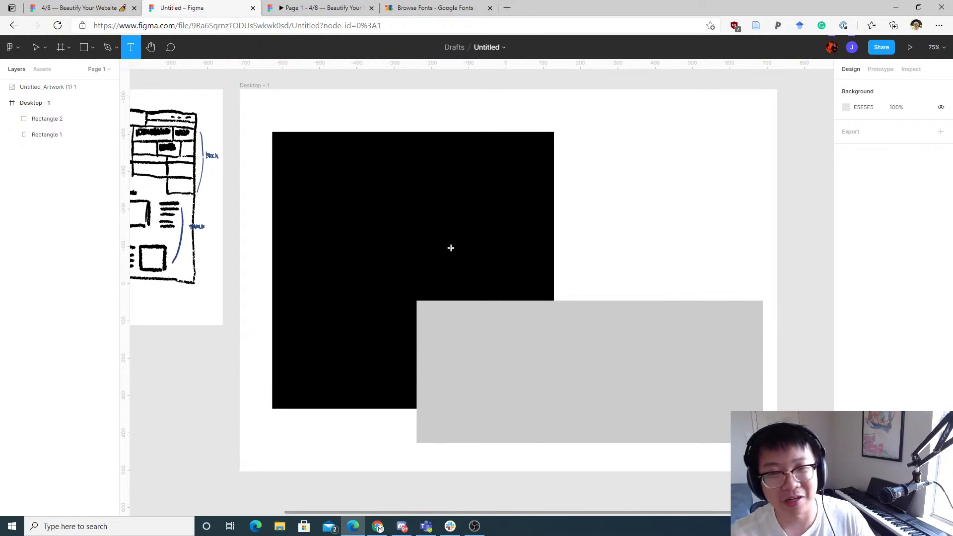
click(448, 247)
click(655, 270)
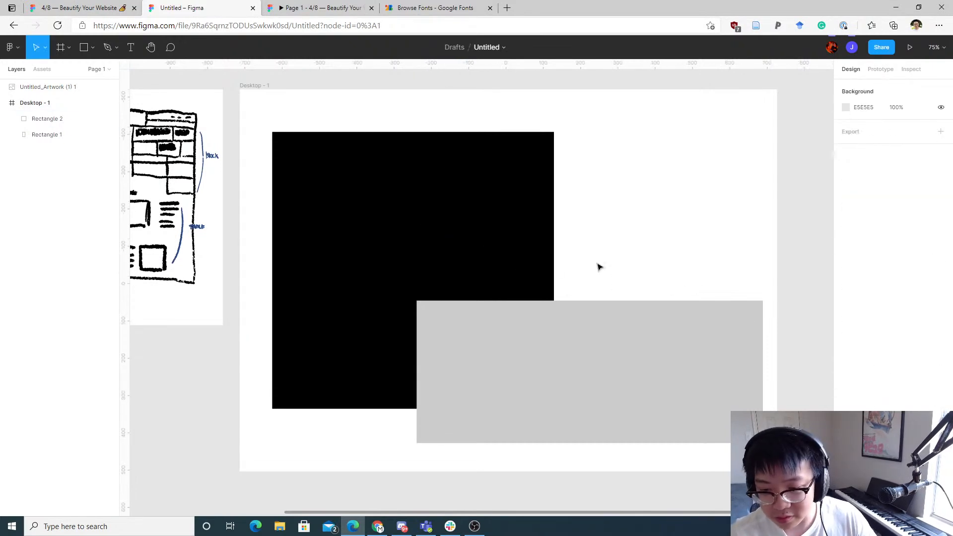
key(t)
click(601, 280)
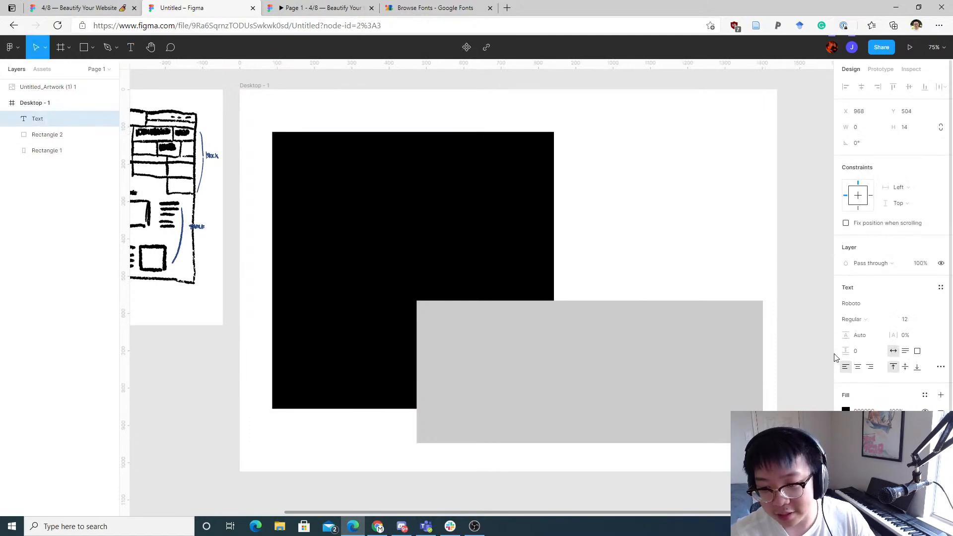
drag(324, 169, 441, 187)
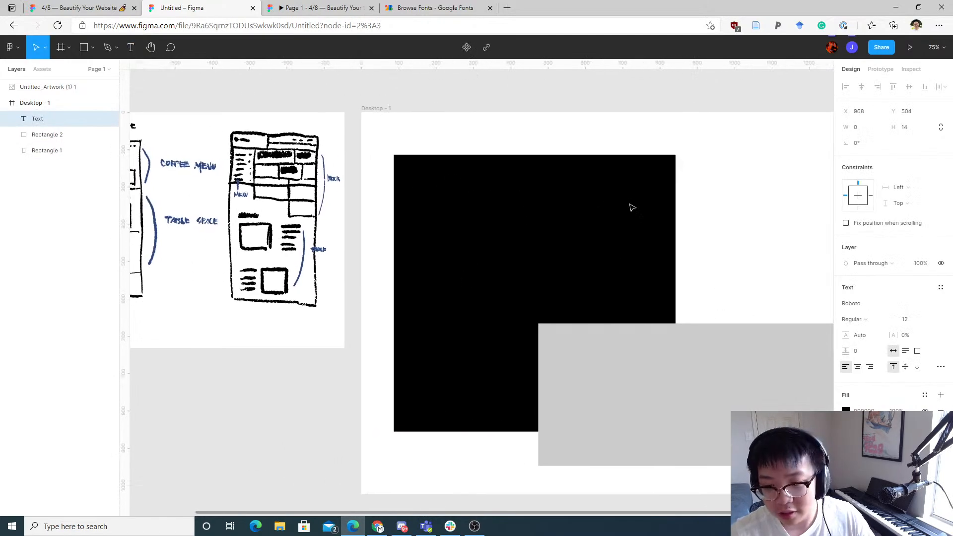
drag(720, 259, 608, 260)
click(638, 247)
drag(330, 120, 448, 121)
click(131, 47)
scroll(449, 241, down, 3)
scroll(449, 240, right, 5)
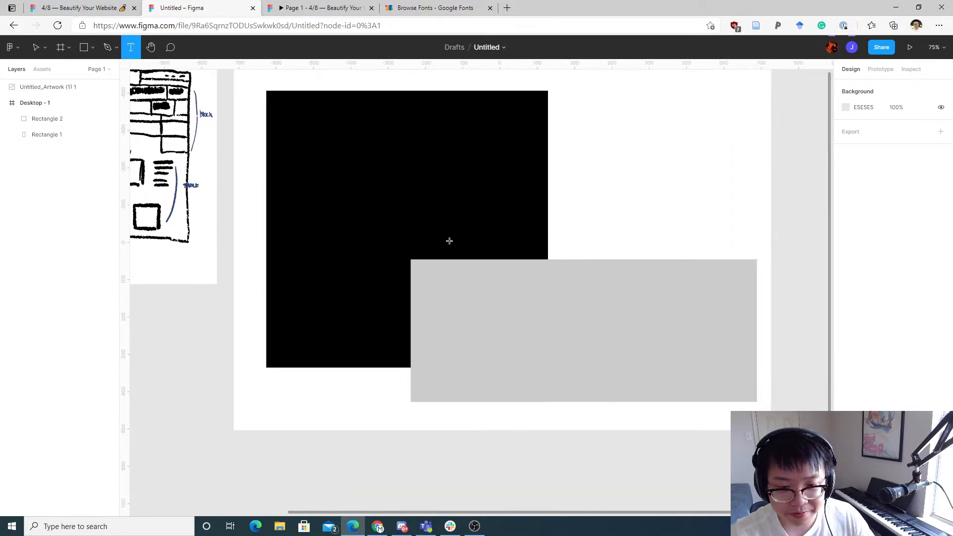
Step: Add a text layer reading CHILL to the right of the black rectangle in the desktop frame
click(595, 244)
mouse_move(526, 198)
mouse_down()
mouse_move(669, 264)
mouse_move(738, 263)
mouse_up()
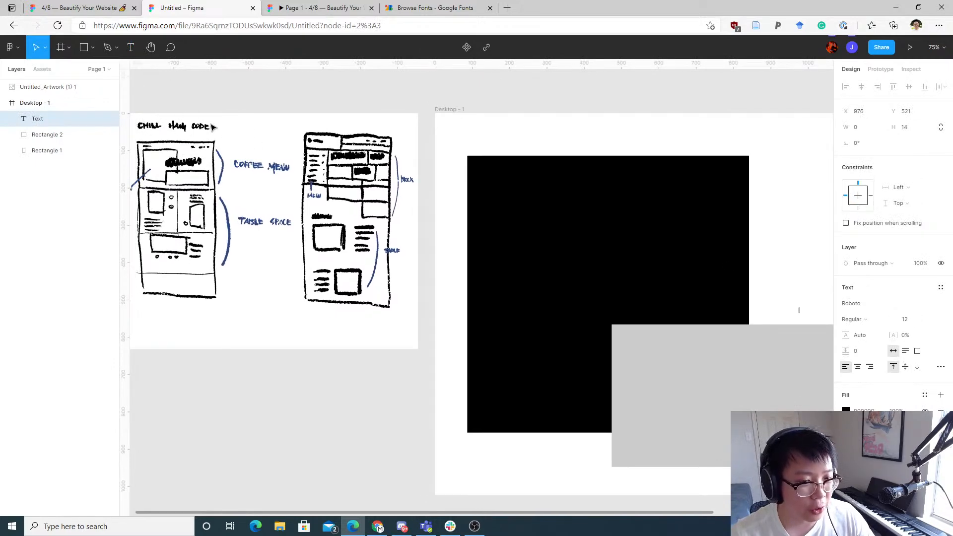
drag(317, 164, 169, 165)
drag(460, 212, 502, 207)
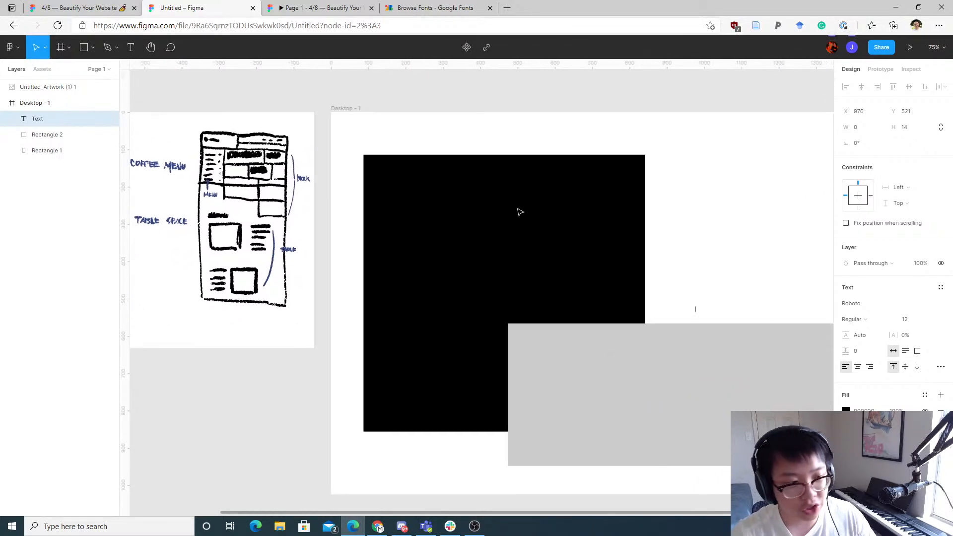
text(CHILL)
Step: Change the CHILL text's font to IBM Plex Mono, dismissing the local fonts prompt for later
drag(284, 118, 378, 121)
drag(168, 132, 292, 175)
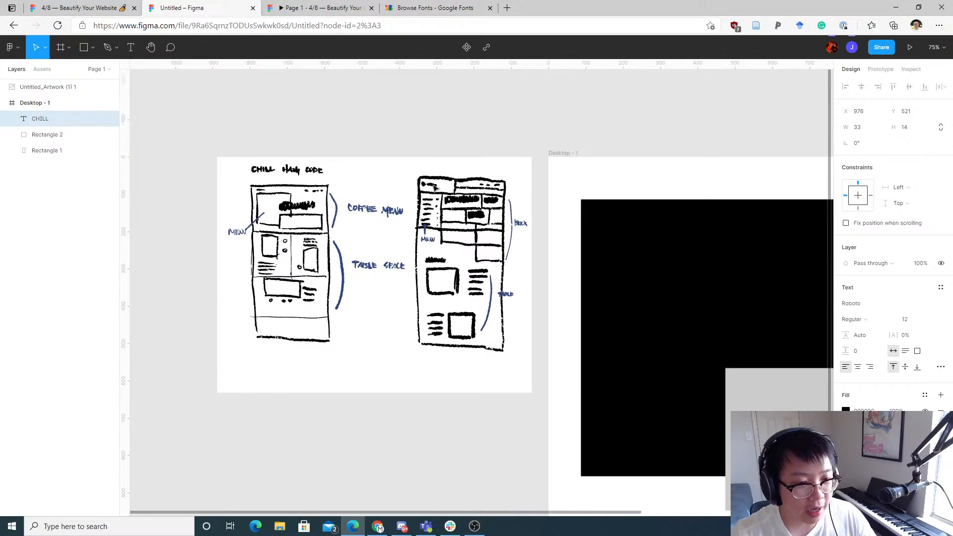
drag(484, 225, 194, 195)
drag(638, 306, 420, 252)
scroll(430, 256, up, 3)
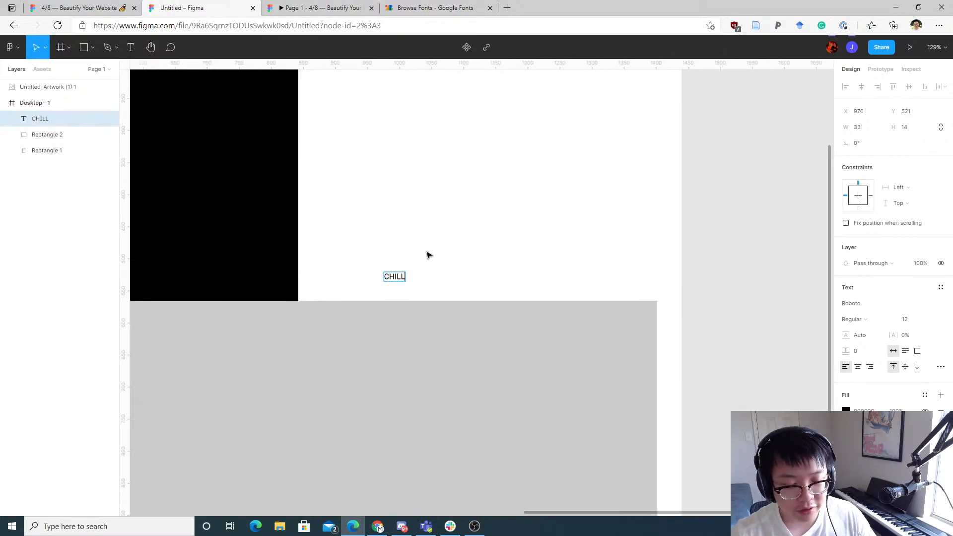
click(430, 256)
click(404, 275)
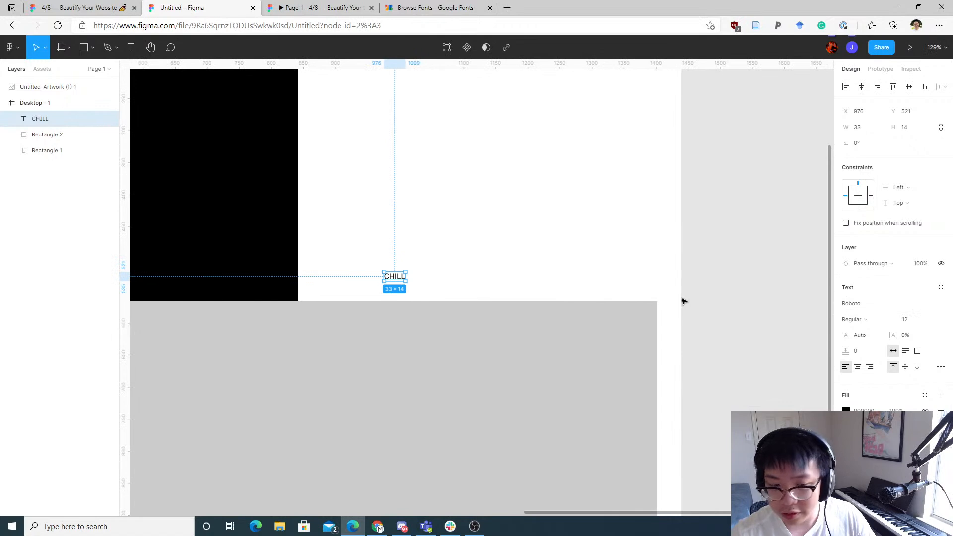
click(438, 264)
click(400, 277)
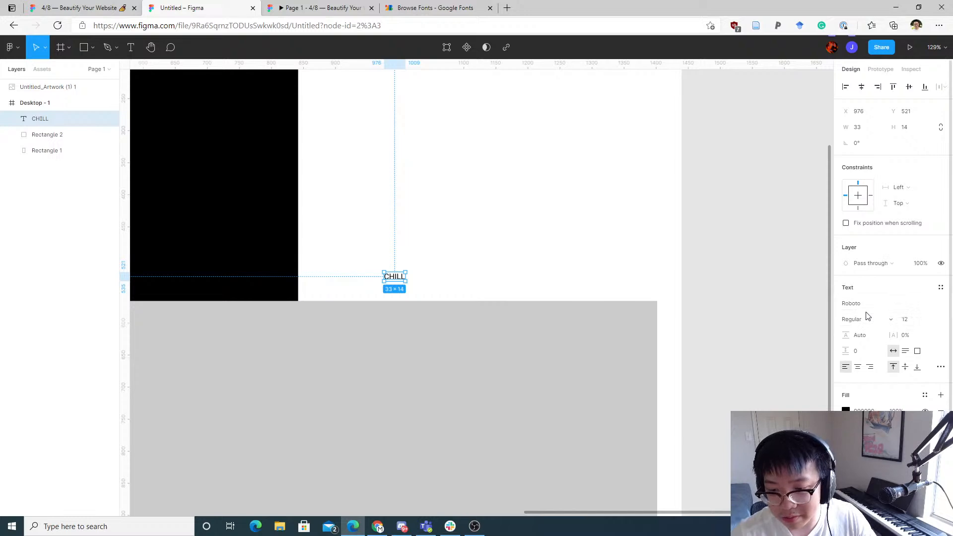
click(924, 306)
text(IUB)
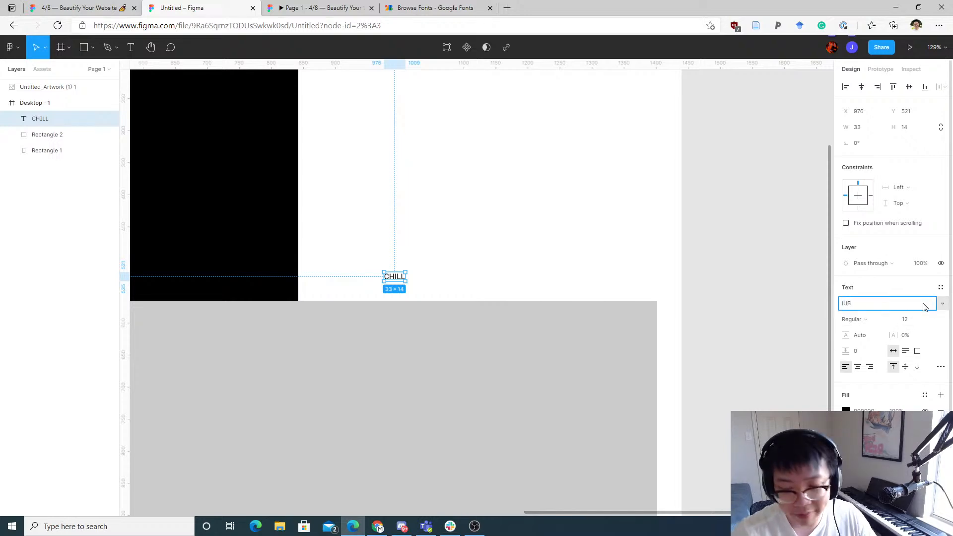
key(Return)
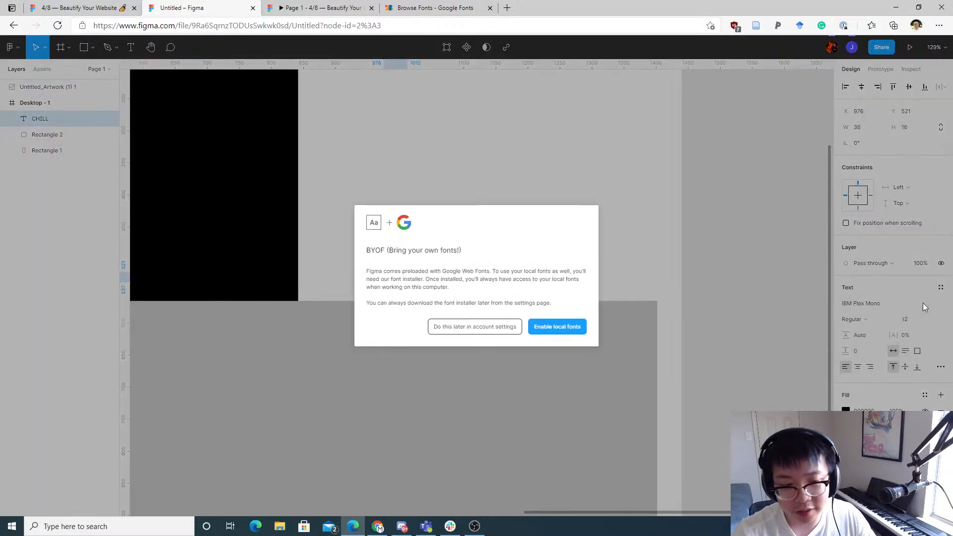
click(500, 327)
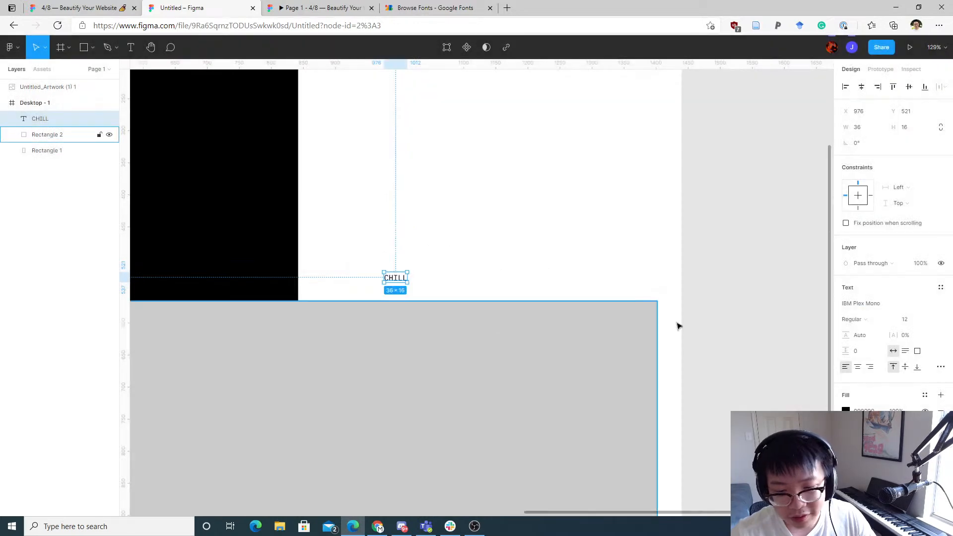
Step: Change the CHILL text's font to IBM Plex Serif
click(889, 304)
text(IBM PleX)
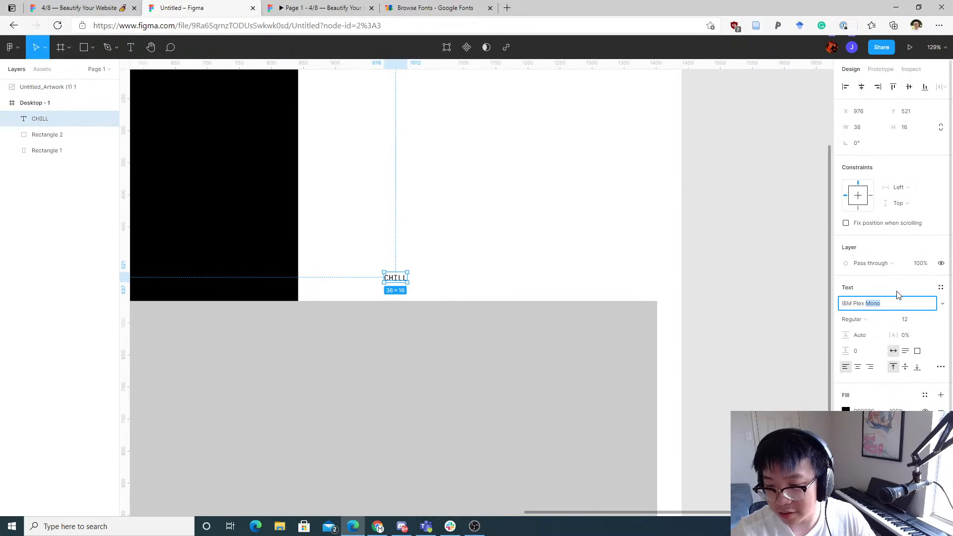
text( Ser)
key(Return)
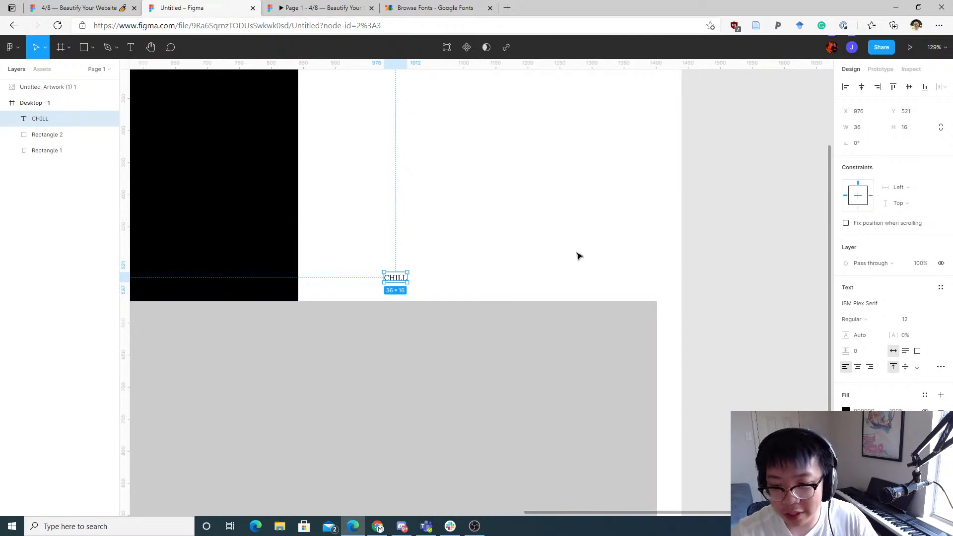
Step: Set the CHILL text's font size to 48
scroll(555, 217, left, 3)
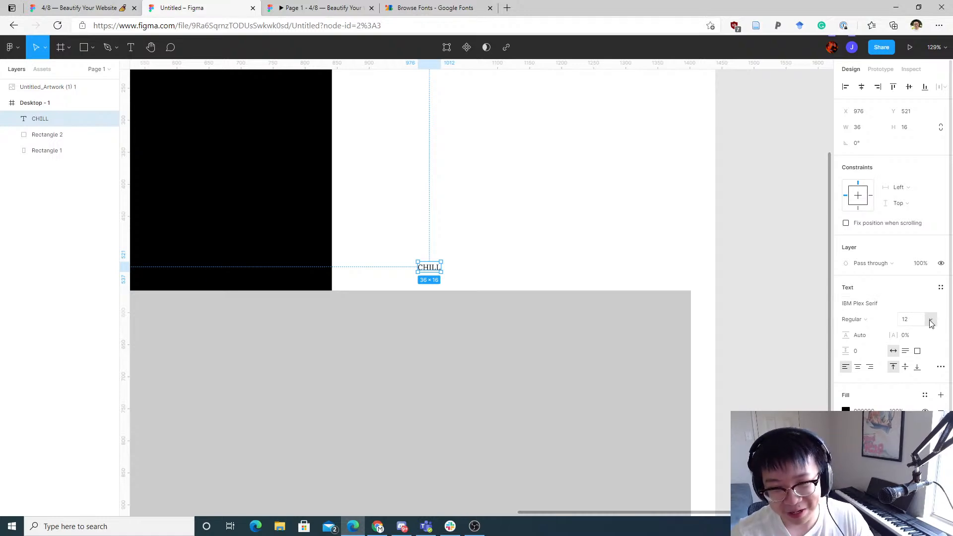
drag(515, 233, 551, 330)
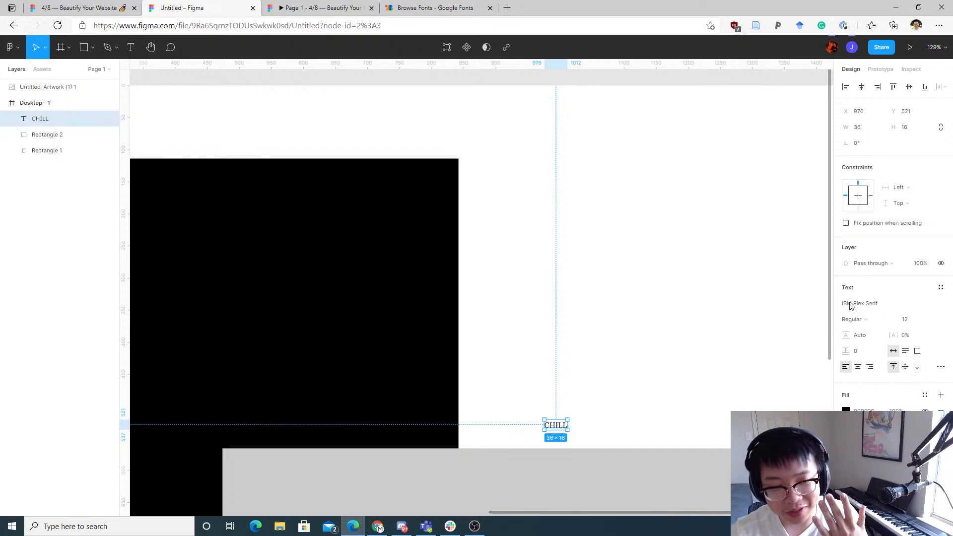
click(932, 321)
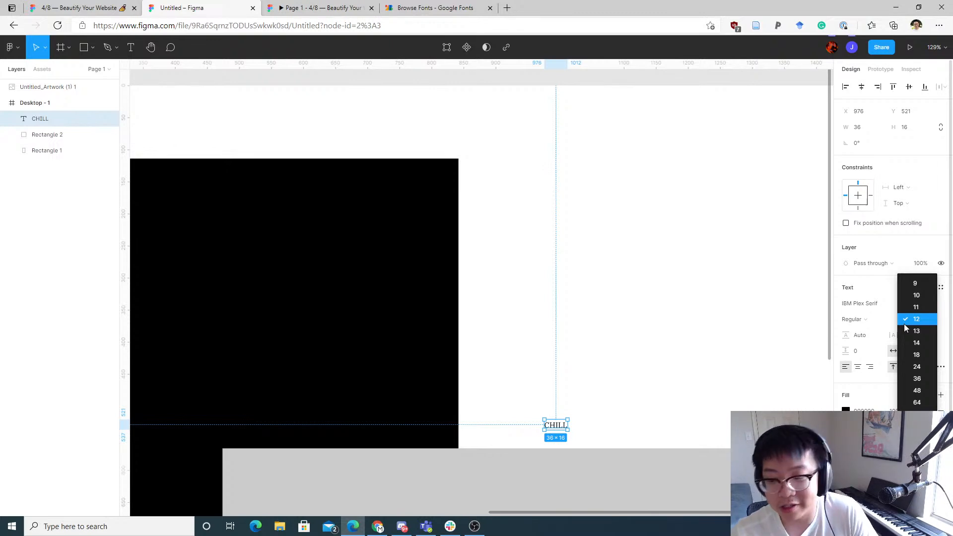
click(925, 391)
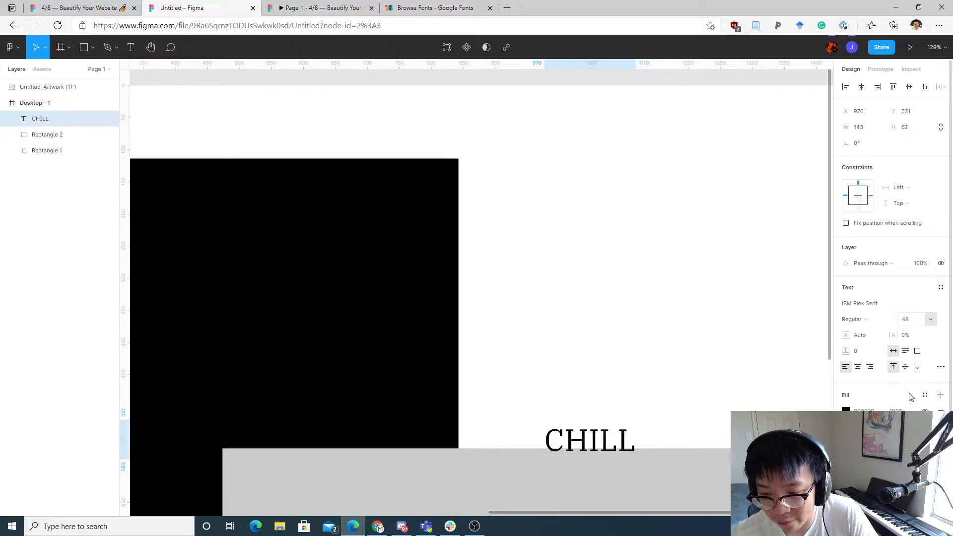
Step: Move the CHILL text slightly left, close to the black rectangle's edge
click(692, 347)
scroll(645, 362, down, 1)
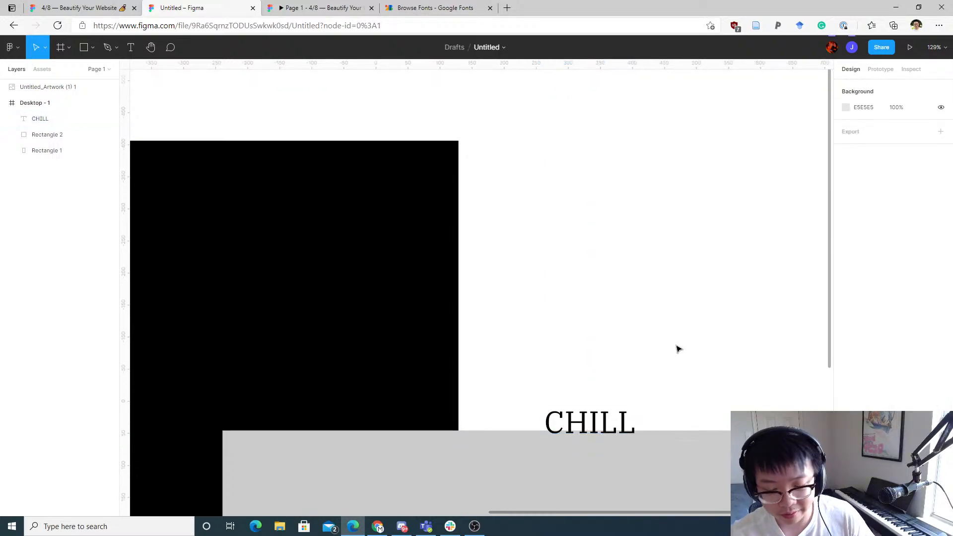
scroll(606, 338, down, 3)
scroll(604, 340, down, 2)
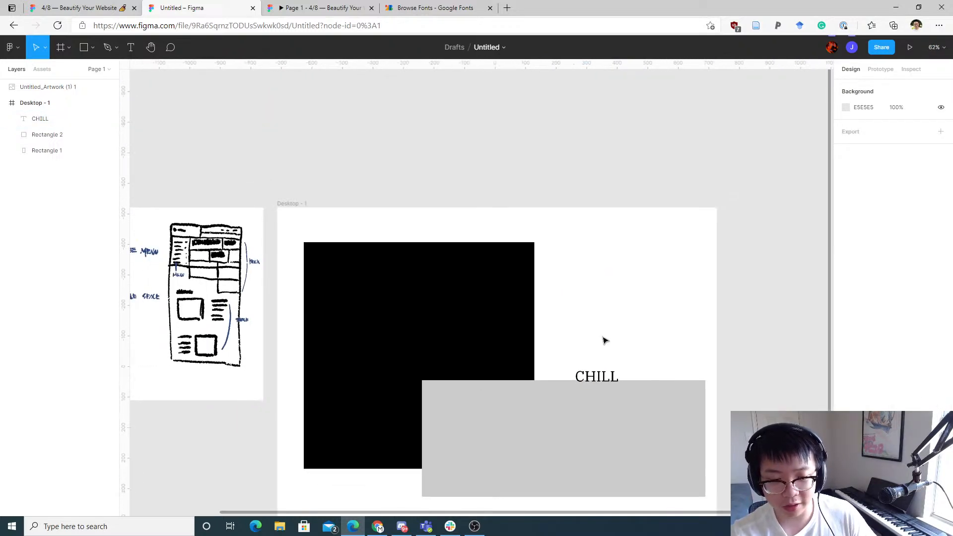
scroll(592, 330, up, 1)
drag(565, 336, 584, 283)
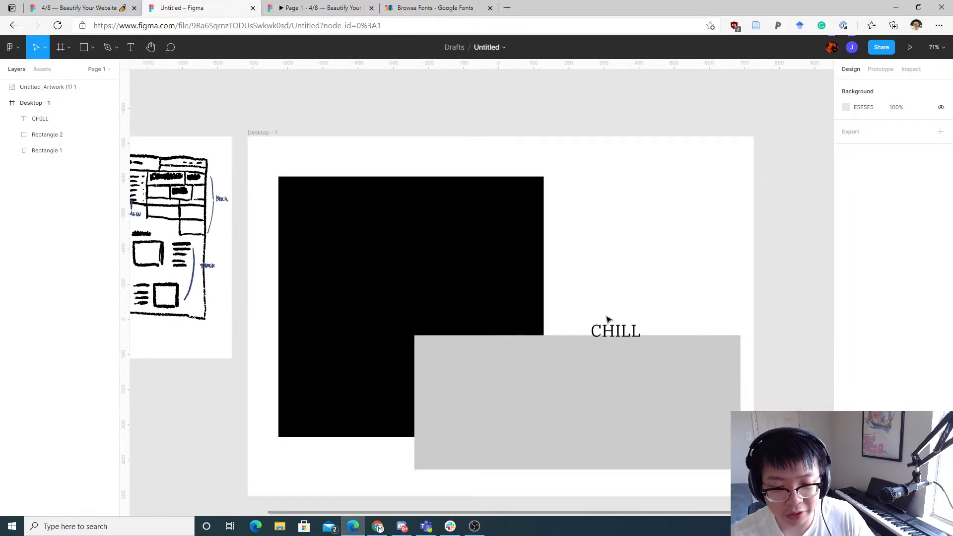
mouse_move(603, 329)
mouse_down()
mouse_move(592, 311)
mouse_move(560, 324)
mouse_move(611, 325)
mouse_up()
click(557, 368)
click(579, 354)
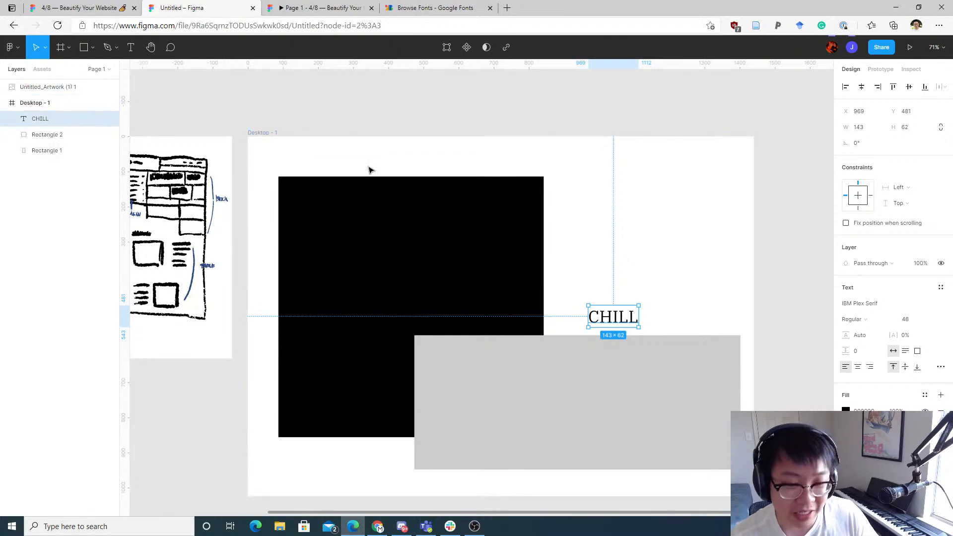
drag(615, 318, 482, 329)
click(586, 223)
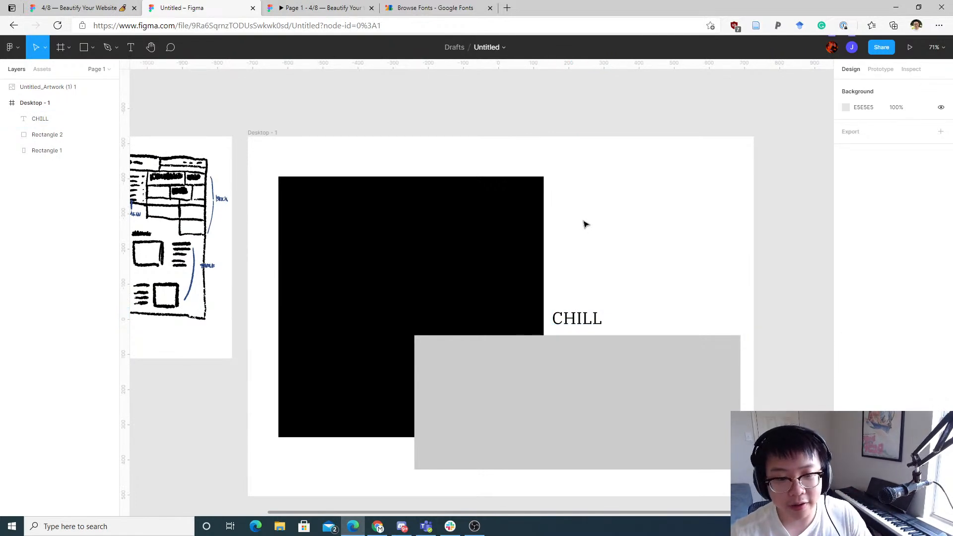
Step: Move the CHILL text to the top-left corner of the desktop frame
click(524, 224)
click(599, 313)
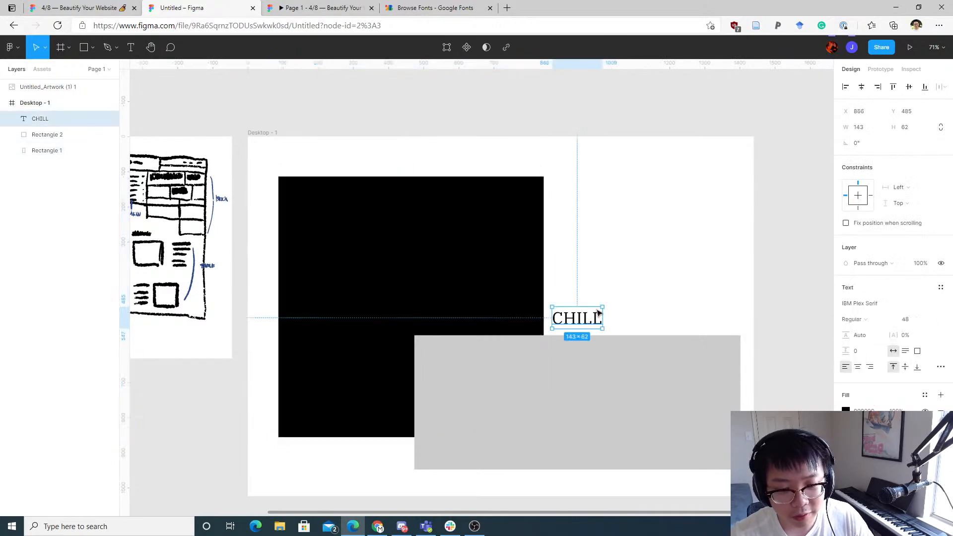
drag(598, 313, 260, 162)
click(442, 221)
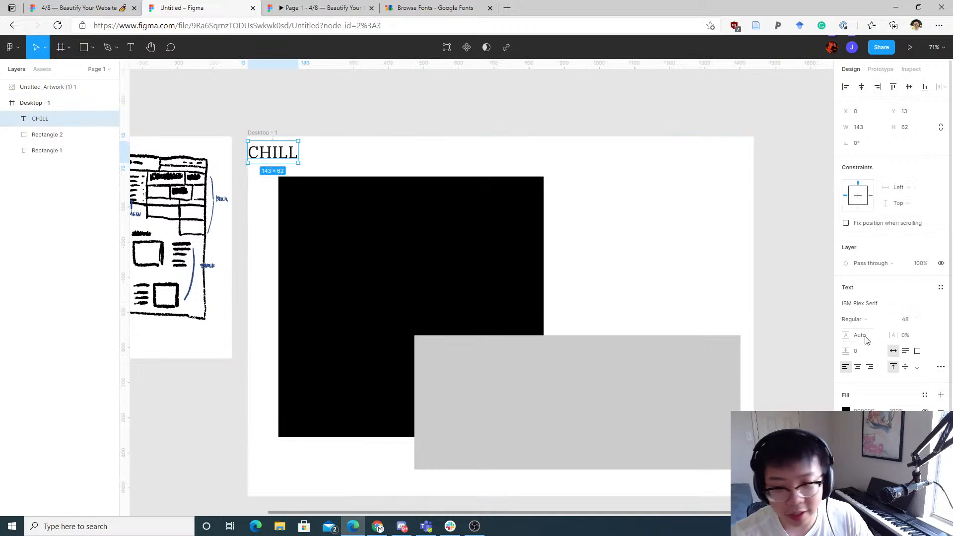
Step: Set the CHILL text's font size to 288 and move it to the frame's top right, overlapping the black rectangle
click(927, 320)
click(918, 379)
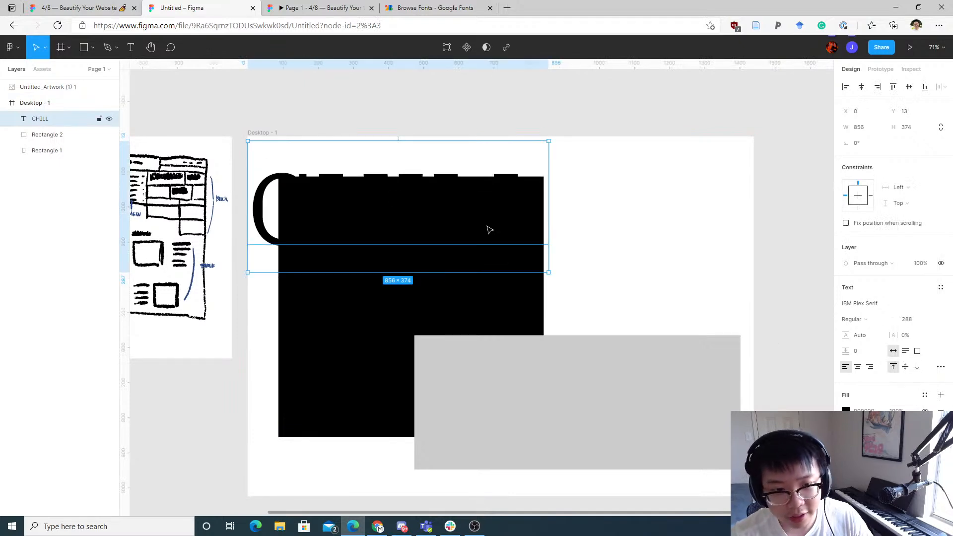
drag(505, 181, 688, 162)
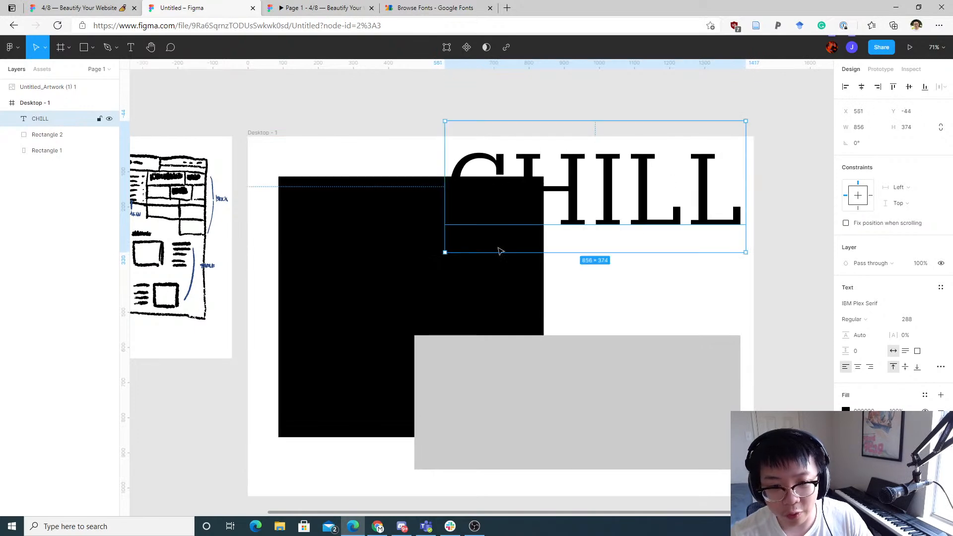
Step: Try placing the CHILL text over the grey rectangle, then move it back to the frame's top right
click(437, 278)
drag(596, 134, 584, 354)
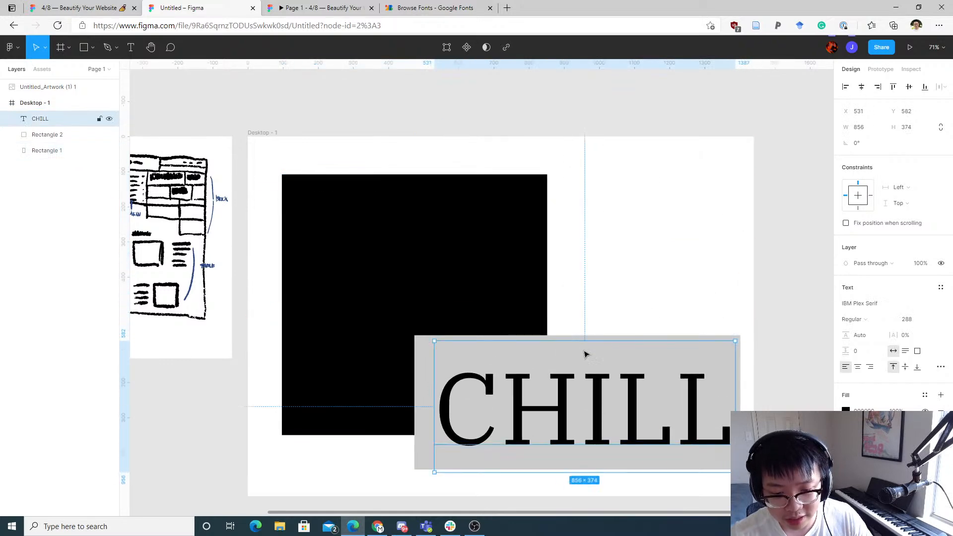
click(444, 337)
click(437, 343)
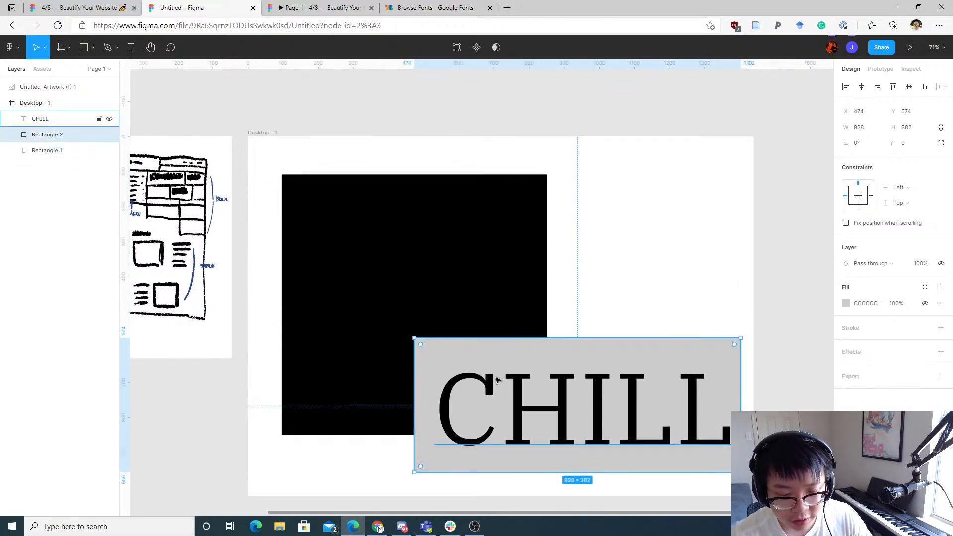
drag(535, 411, 549, 191)
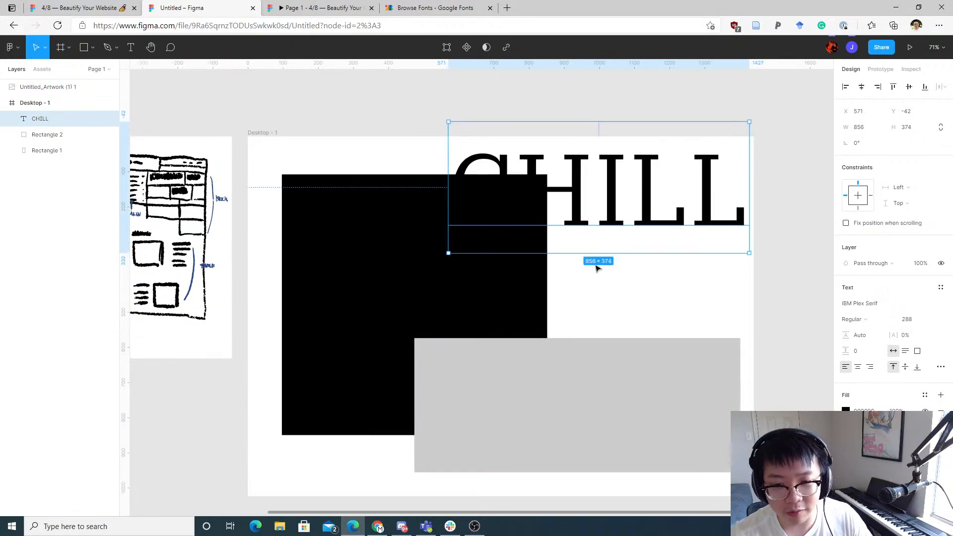
Step: Select the CHILL text and the grey rectangle in turn to compare their placement
click(572, 340)
click(590, 184)
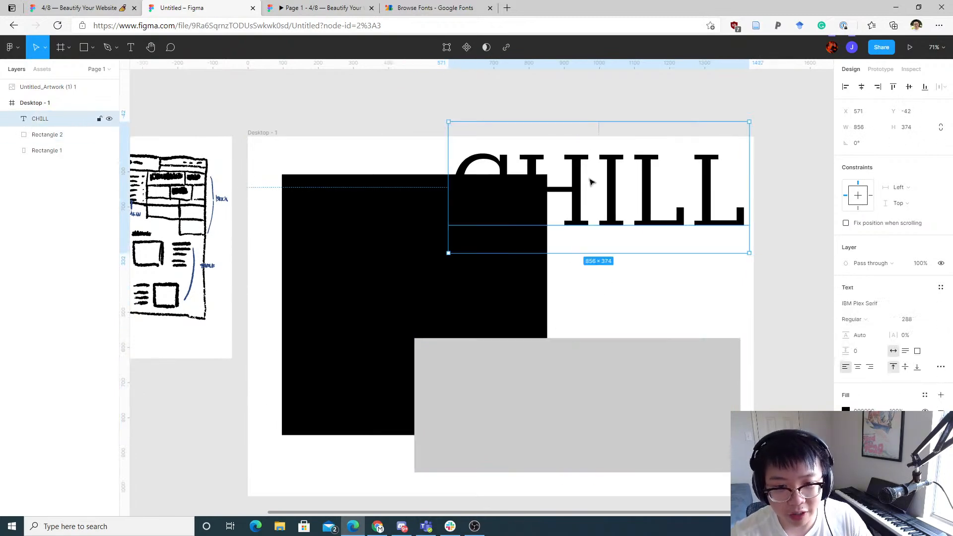
click(550, 370)
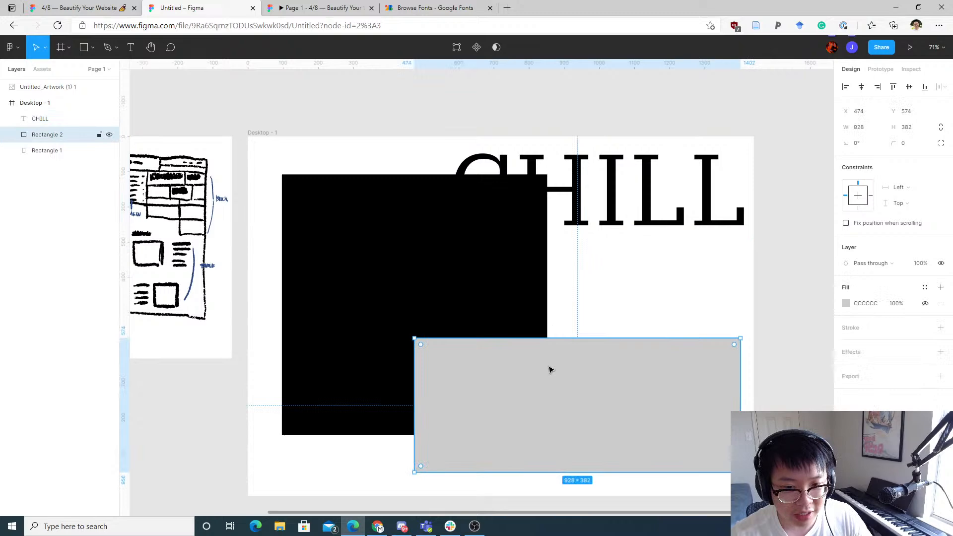
click(617, 207)
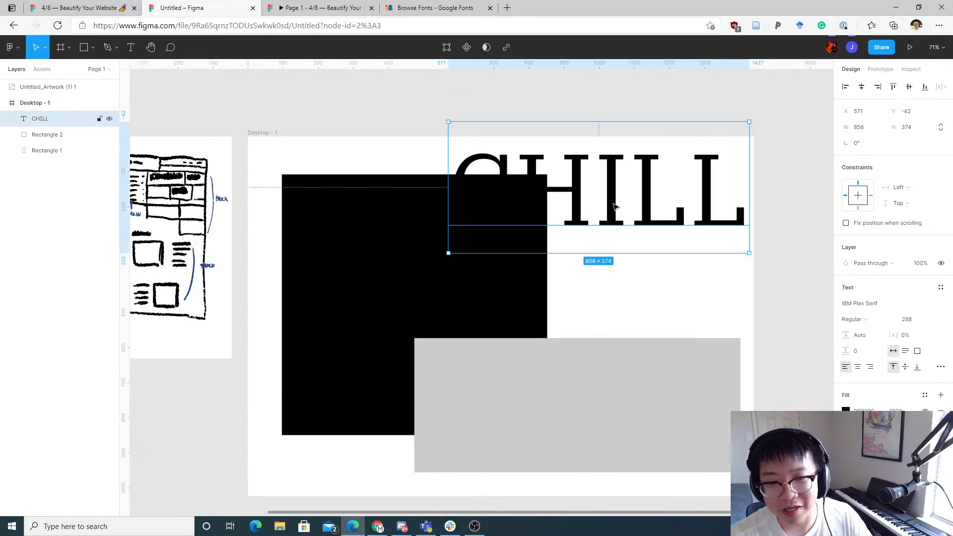
Step: Move the CHILL text up out of the desktop frame, above the black rectangle
drag(617, 207, 597, 254)
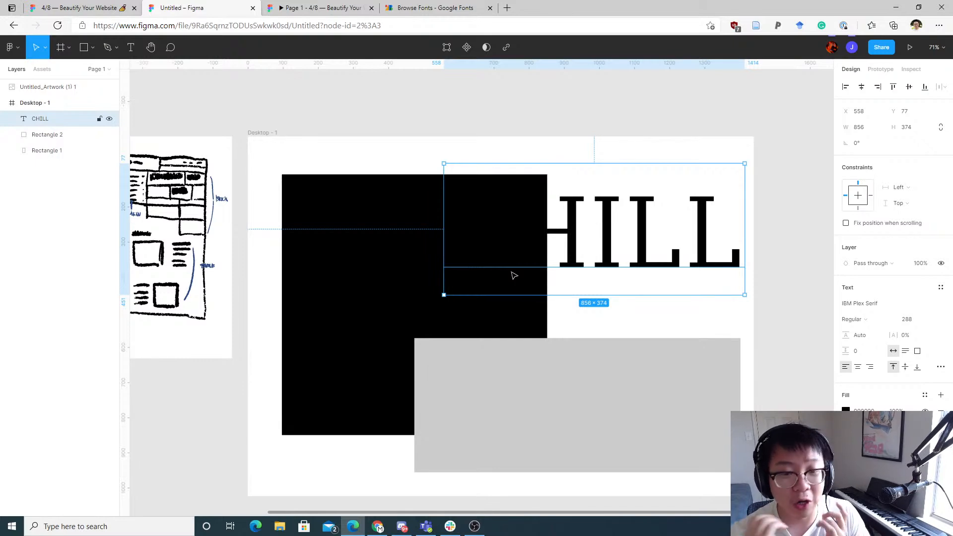
drag(580, 224, 557, 97)
drag(539, 227, 549, 135)
drag(533, 249, 516, 247)
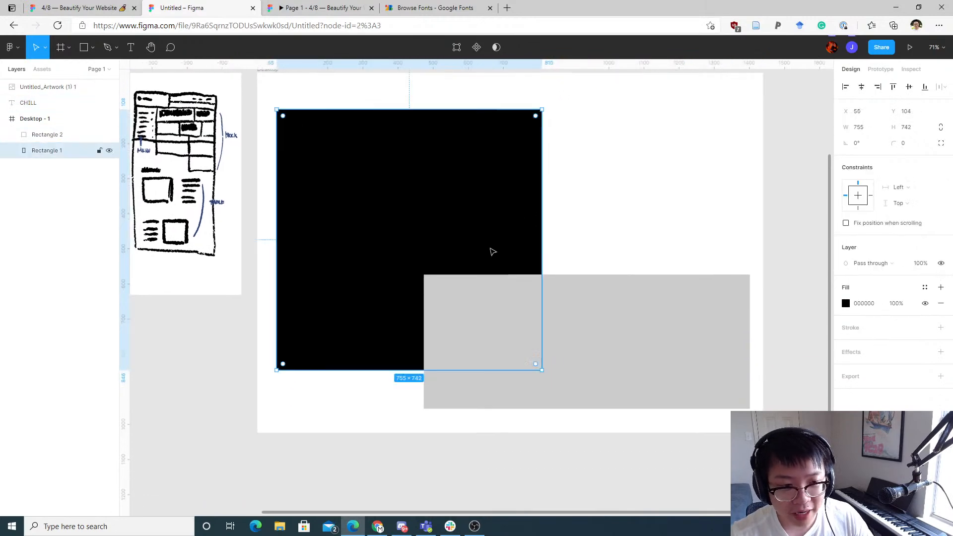
Step: Try moving and enlarging the grey rectangle beside the black one, then undo those rectangle changes
click(489, 306)
drag(434, 315, 582, 131)
click(539, 184)
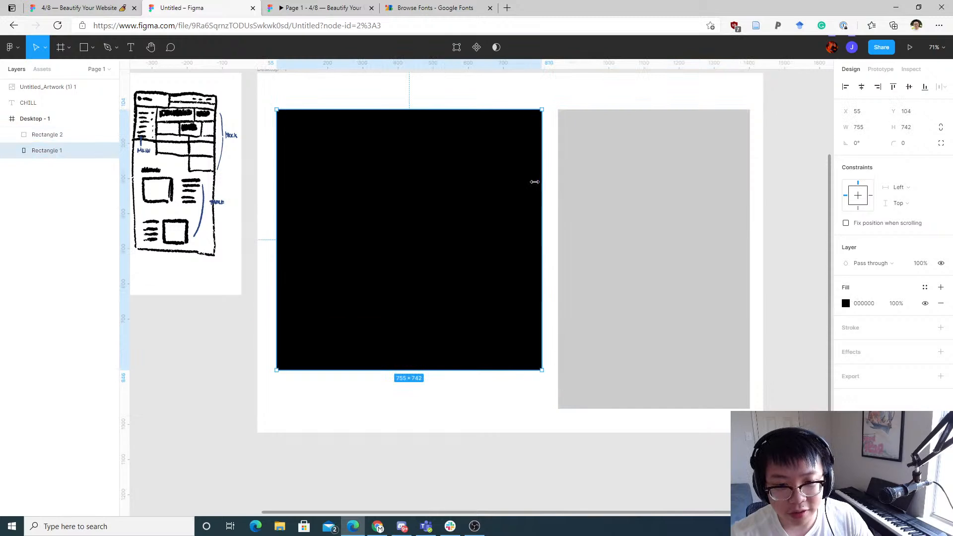
drag(540, 183, 516, 209)
click(576, 174)
scroll(493, 209, up, 1)
click(538, 216)
click(546, 215)
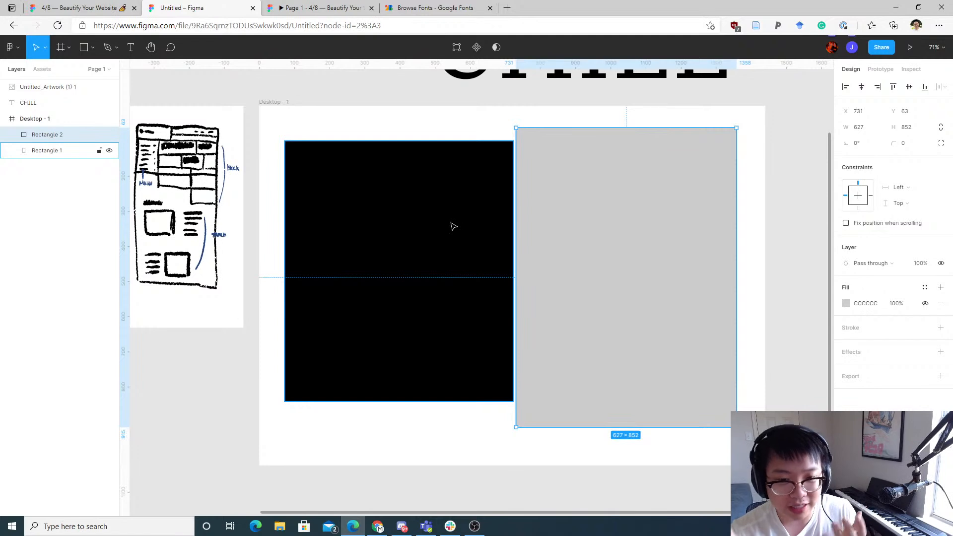
key(ctrl+z)
key(ctrl+z)
key(ctrl+z)
key(ctrl+z)
key(ctrl+z)
key(ctrl+z)
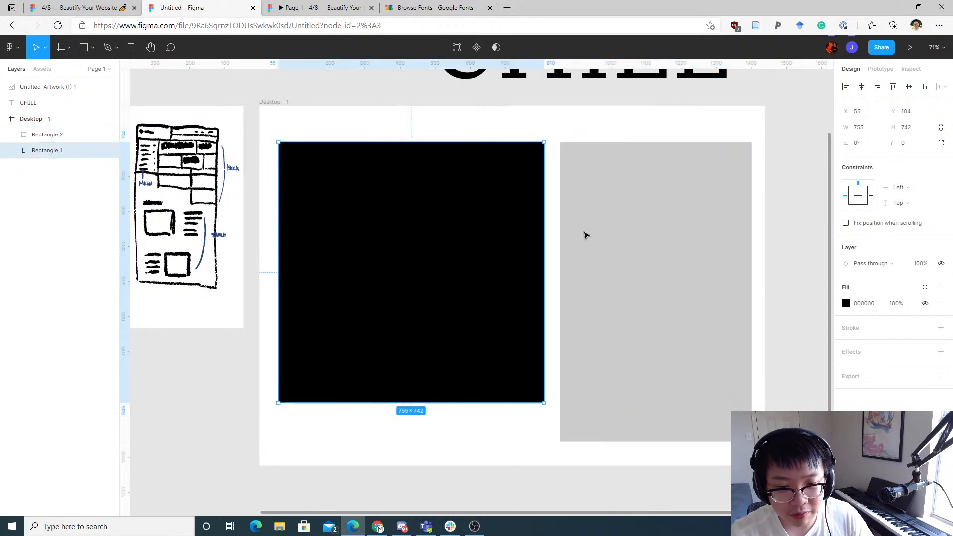
key(ctrl+z)
key(ctrl+z)
drag(581, 371, 511, 363)
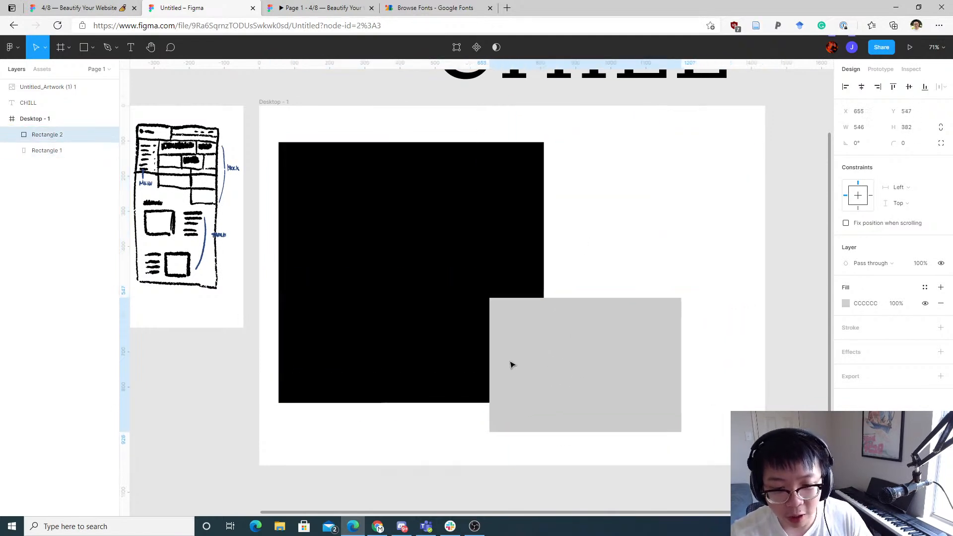
key(ctrl+z)
key(ctrl+z)
click(673, 226)
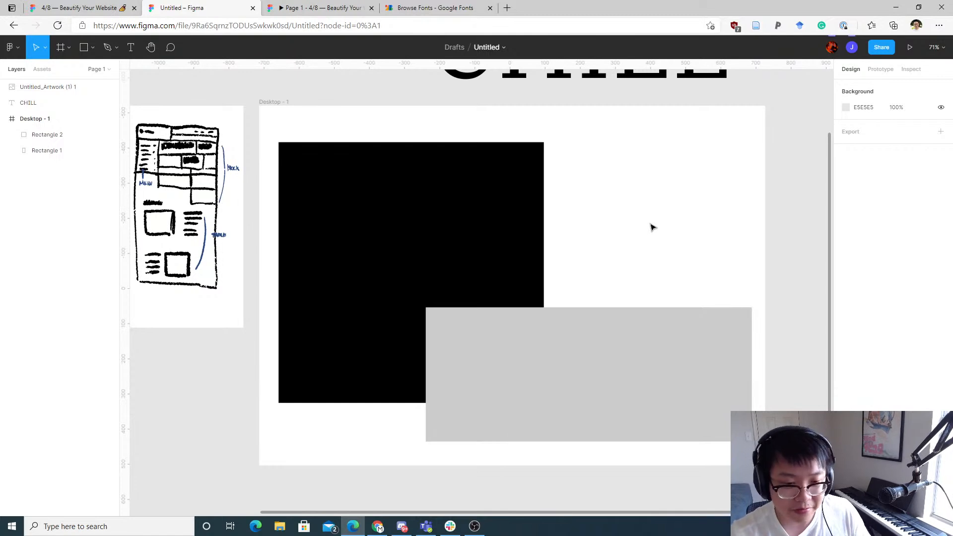
Step: Move the CHILL text back into the frame's top right and set its font size to 48
scroll(606, 232, up, 3)
drag(585, 128, 588, 294)
scroll(748, 261, down, 1)
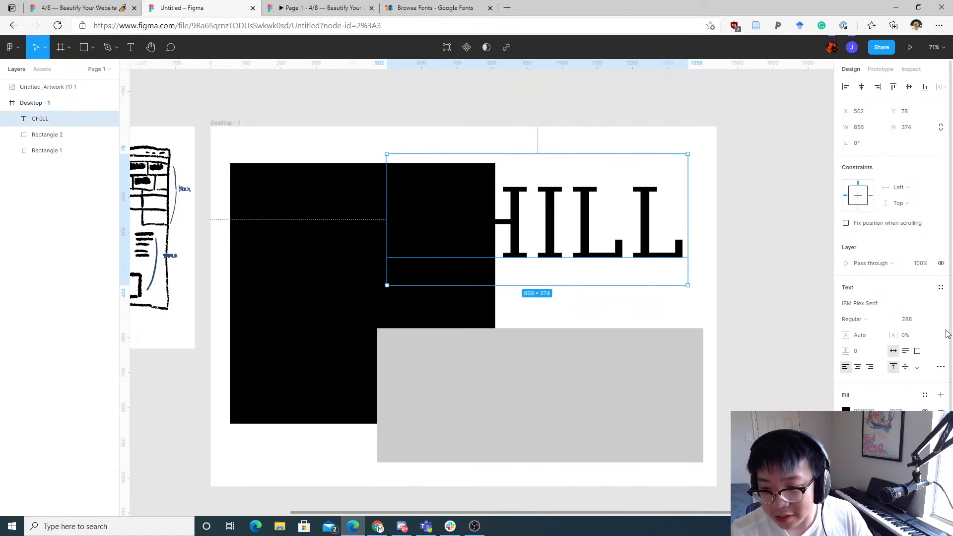
click(922, 320)
click(910, 263)
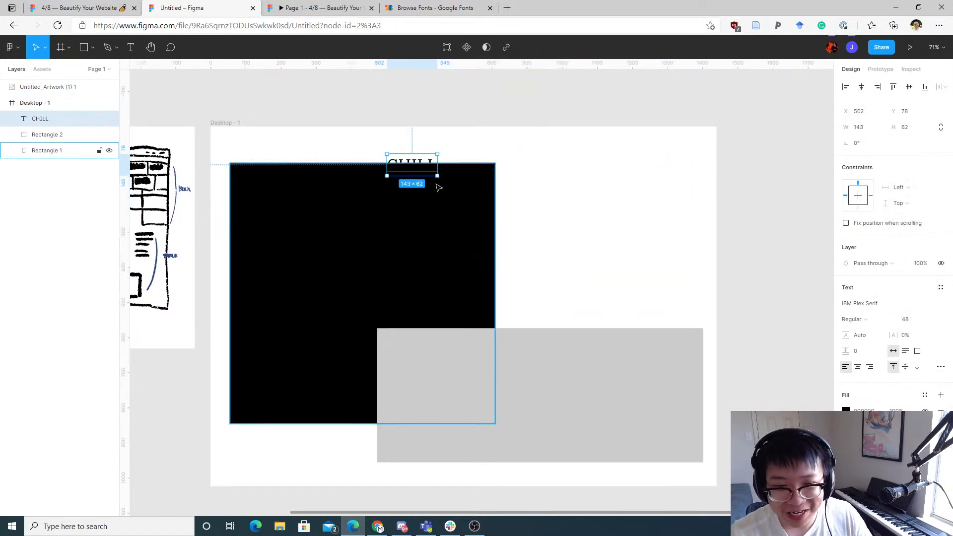
Step: Move the CHILL text onto the grey rectangle's top edge and duplicate it into a row of three copies
drag(420, 169, 665, 316)
mouse_move(591, 318)
mouse_down()
mouse_move(599, 316)
mouse_move(580, 297)
mouse_move(583, 312)
mouse_up()
click(615, 275)
drag(651, 313, 534, 322)
click(660, 281)
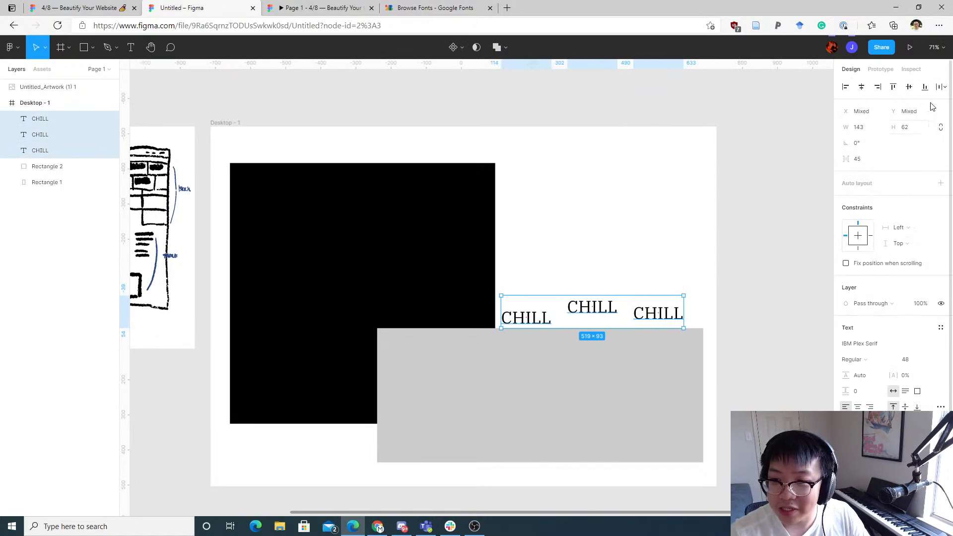
Step: Align the three CHILL texts along their top edges
click(893, 87)
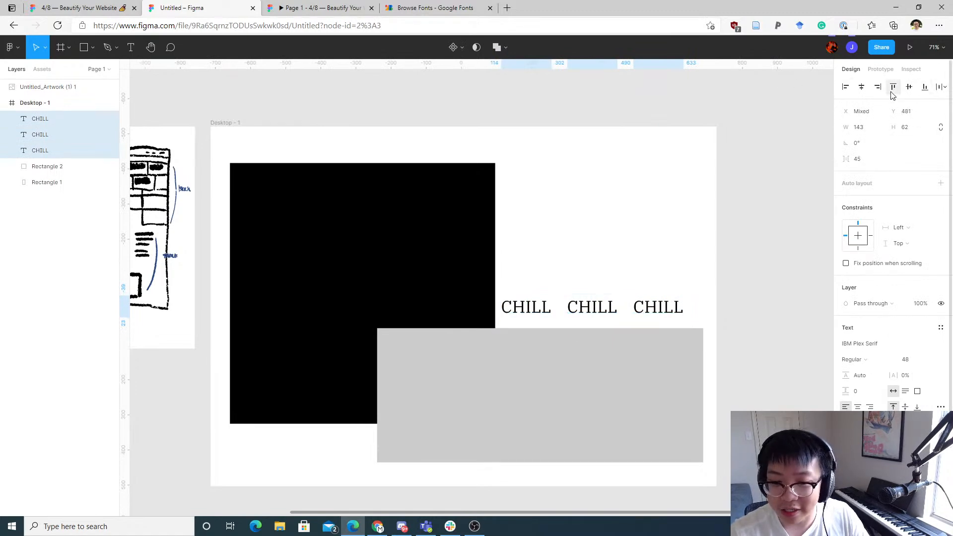
drag(594, 308, 611, 323)
Step: Compare with the sketch and change the middle CHILL text to HANG
click(631, 230)
drag(631, 230, 847, 250)
drag(483, 202, 630, 218)
drag(562, 211, 430, 207)
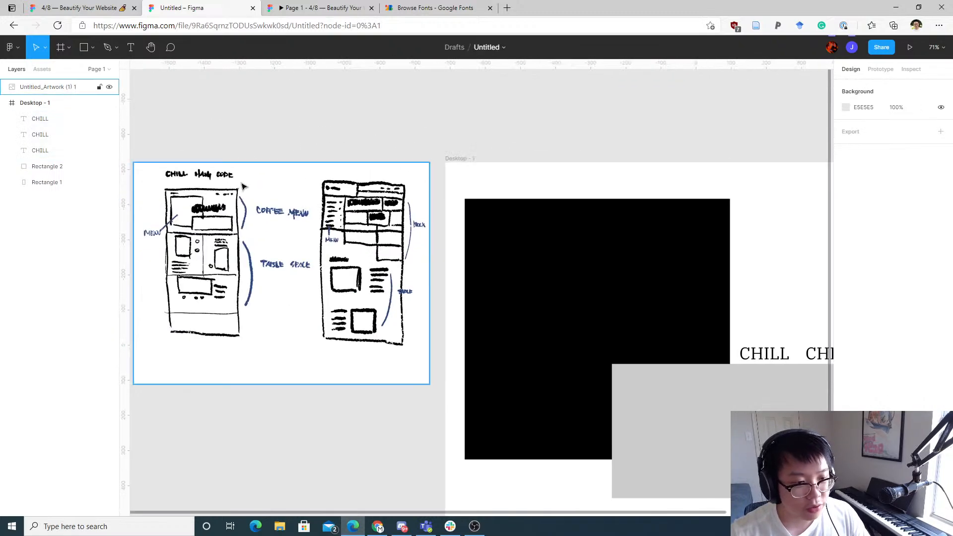
drag(784, 315, 587, 304)
click(626, 342)
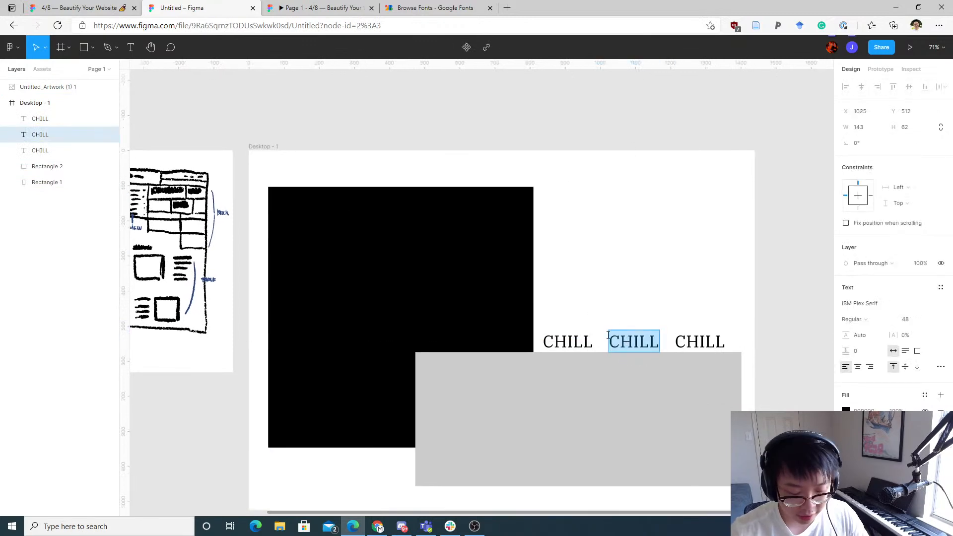
text(HANG)
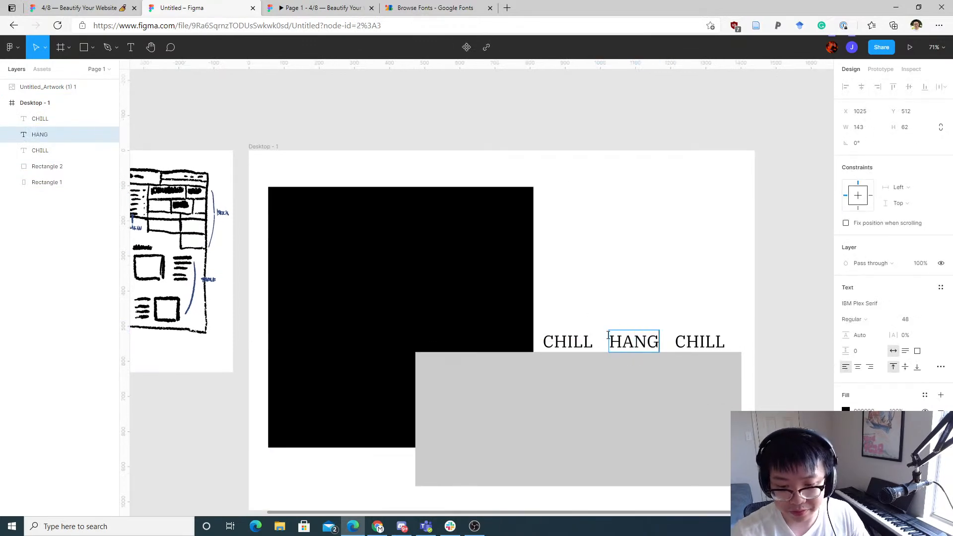
Step: Change the third CHILL text to CODE
double_click(706, 342)
drag(249, 171, 626, 186)
scroll(566, 193, right, 8)
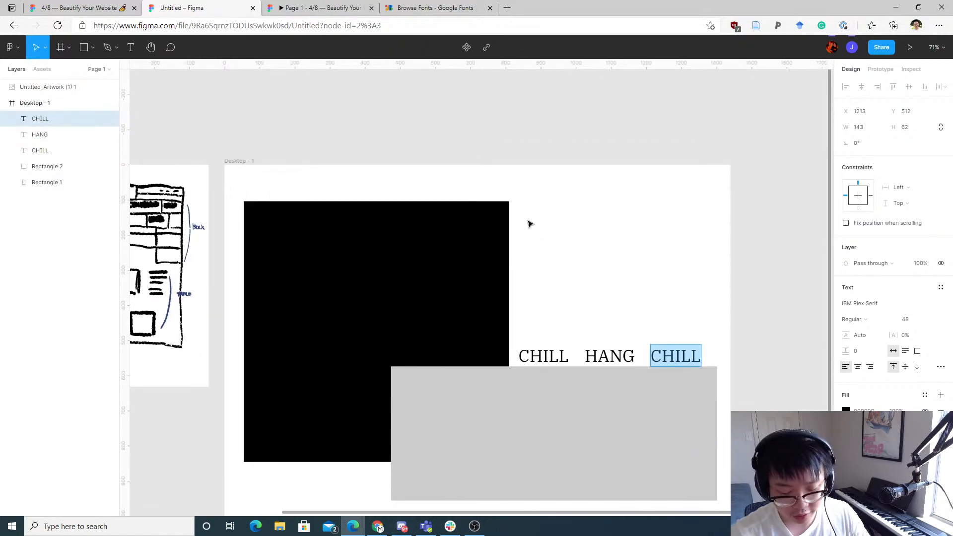
text(CODE)
click(735, 290)
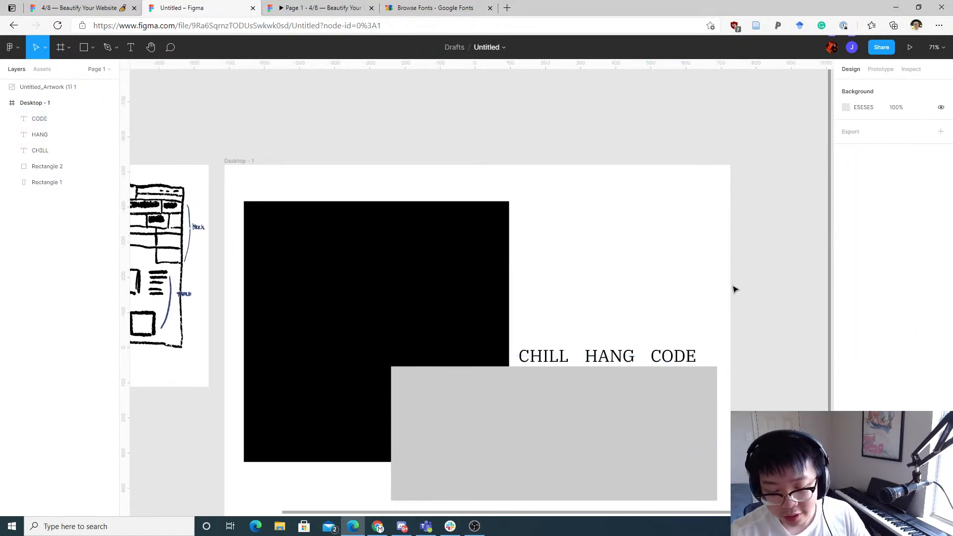
Step: Duplicate the CHILL HANG CODE row up to the top of the frame beside the black rectangle
scroll(664, 267, down, 4)
scroll(664, 266, right, 2)
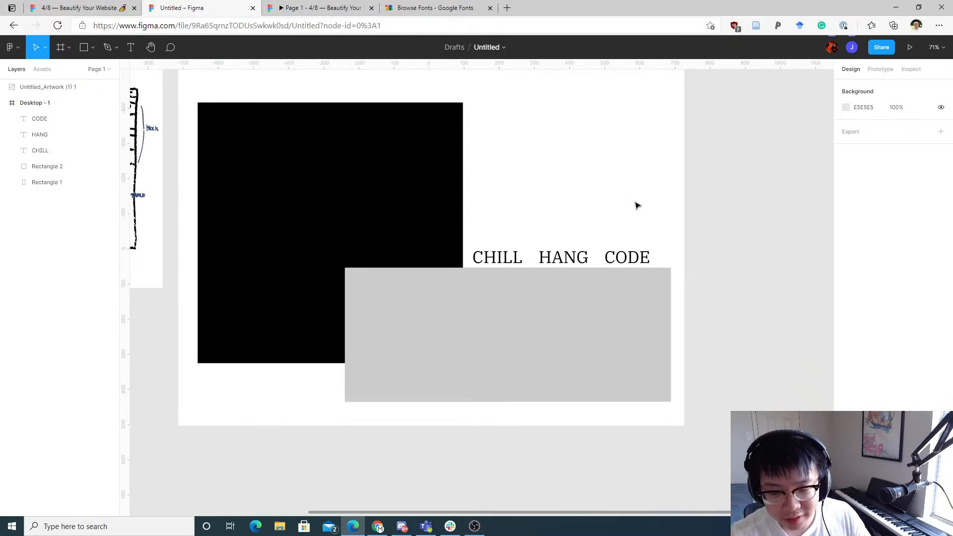
drag(683, 234, 476, 263)
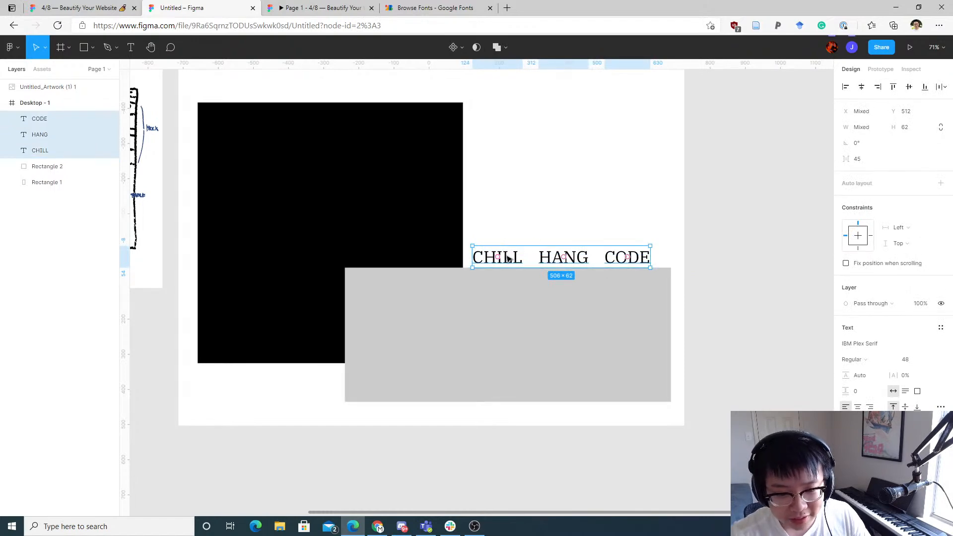
drag(507, 259, 405, 287)
key(ctrl+z)
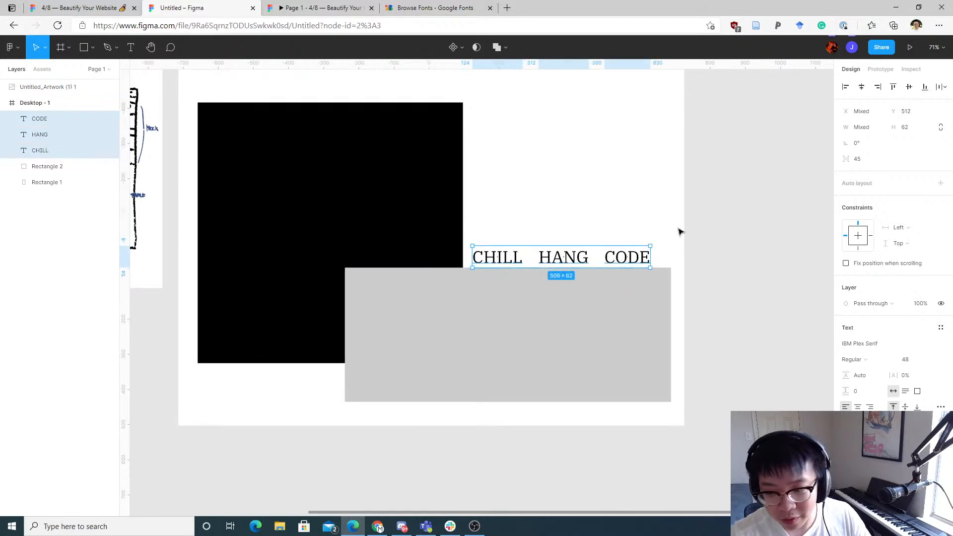
drag(633, 257, 633, 120)
click(672, 172)
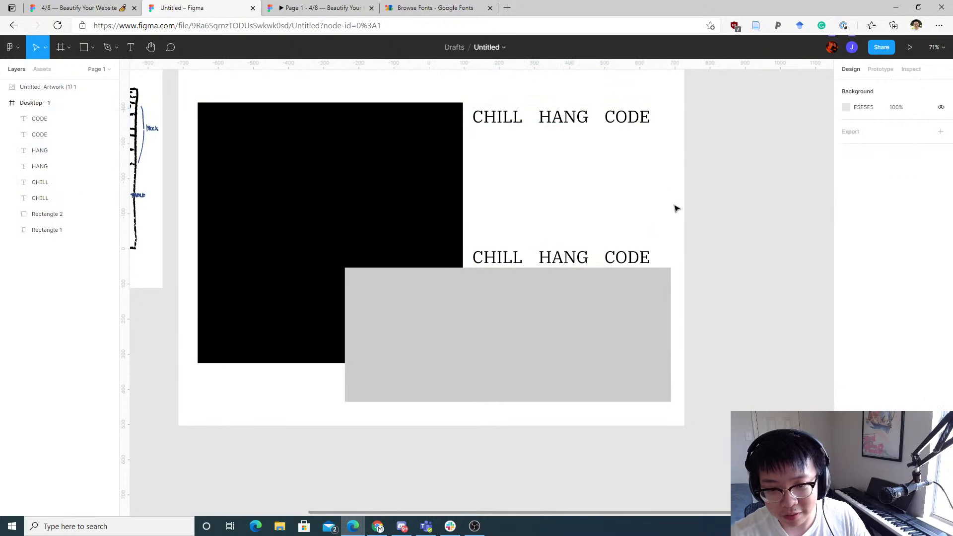
Step: Create a text style named Title from the lower CHILL HANG CODE row
drag(675, 229, 503, 263)
click(637, 149)
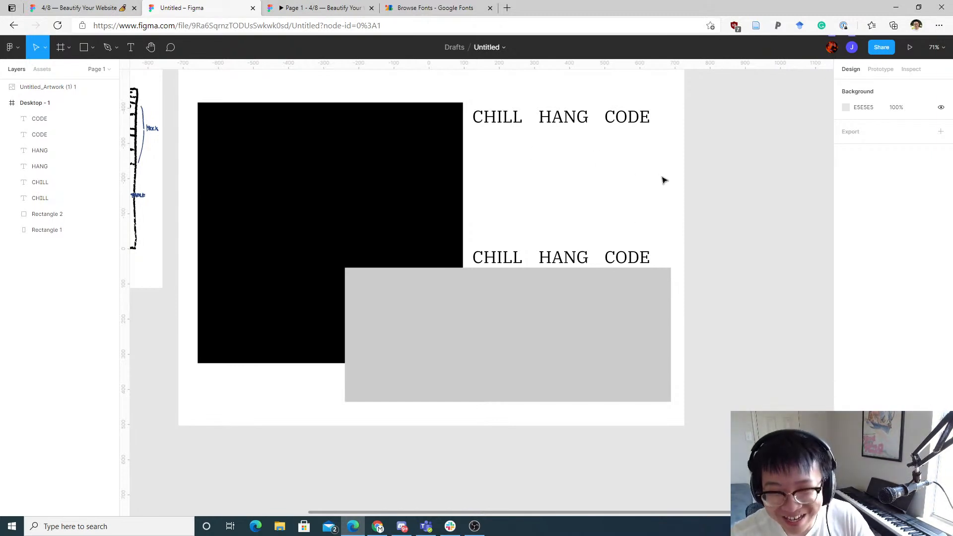
drag(676, 223, 502, 263)
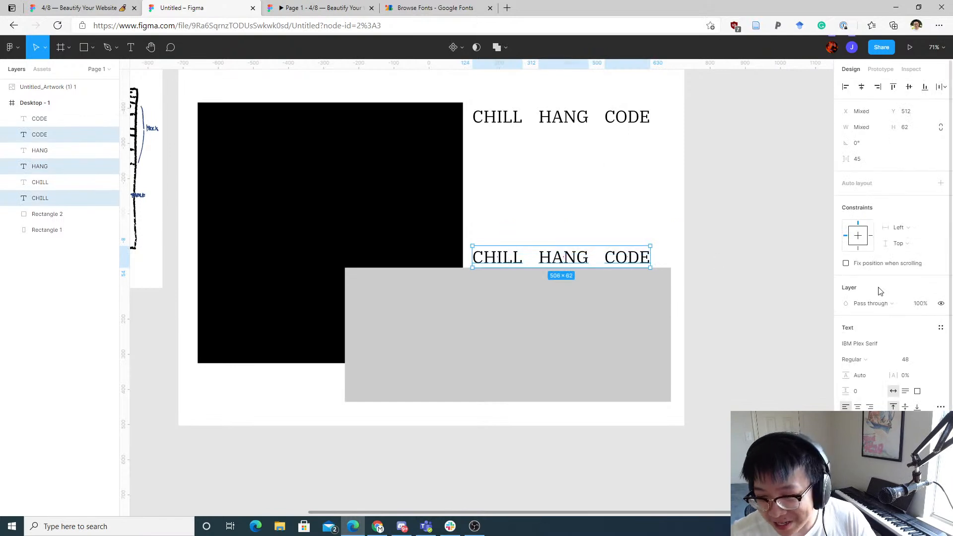
click(939, 328)
click(937, 345)
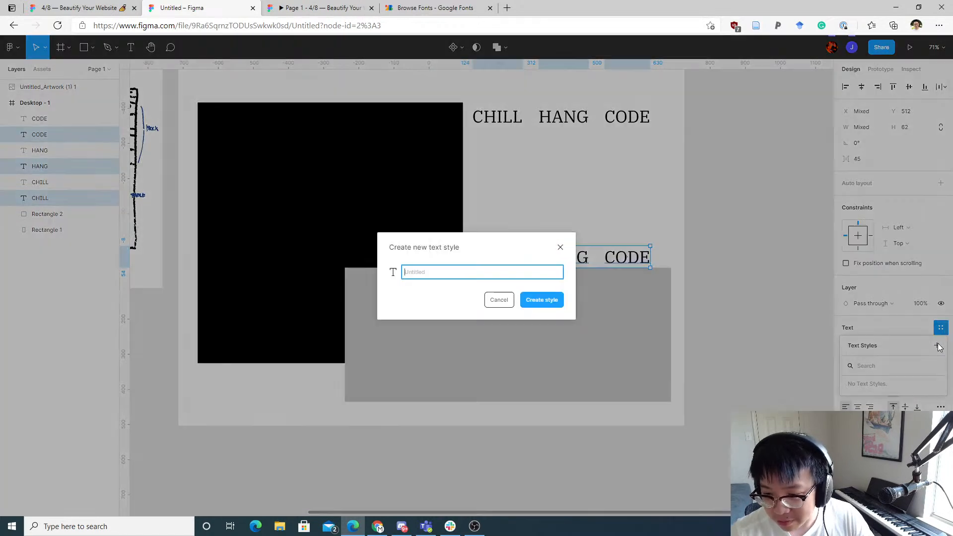
text(tit)
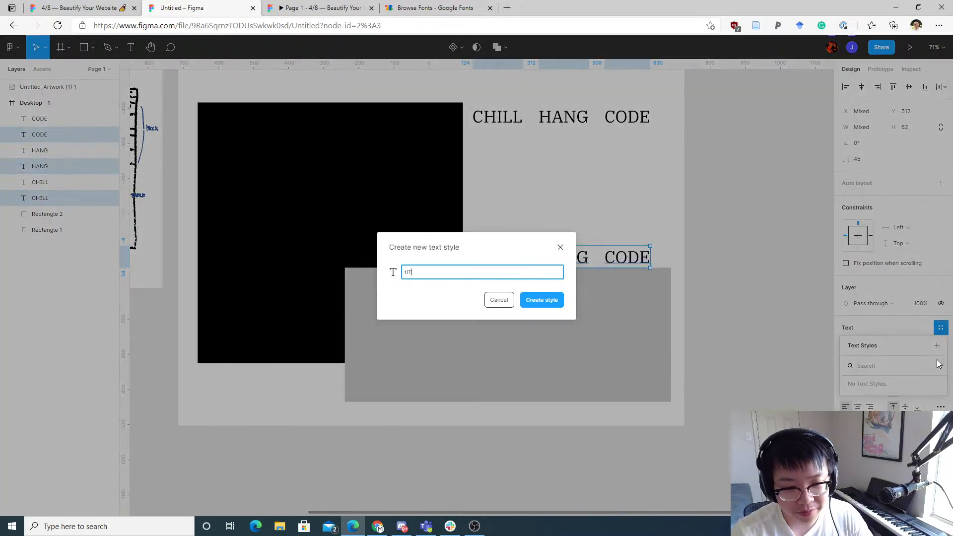
text(le)
key(Return)
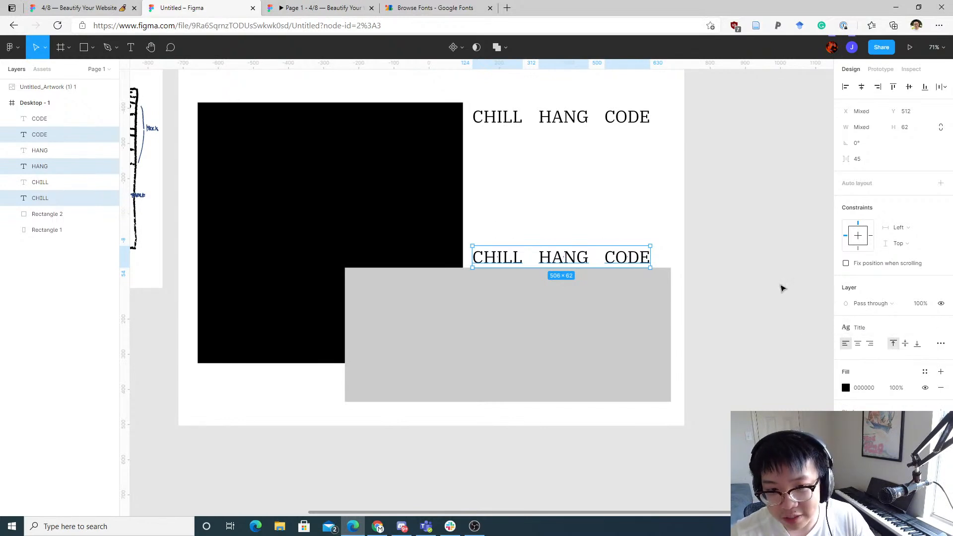
Step: Set the Title text style's font size to 144
click(769, 262)
click(647, 261)
click(773, 287)
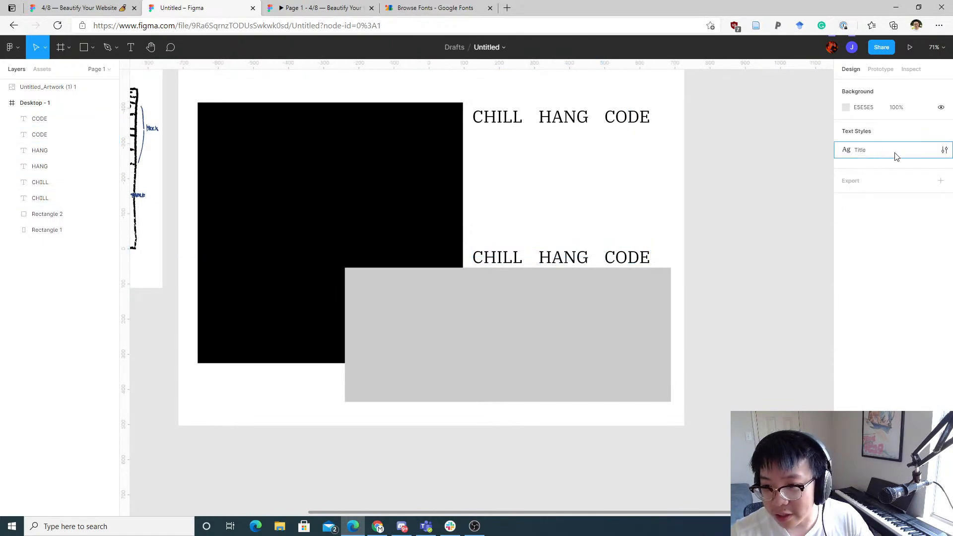
click(945, 152)
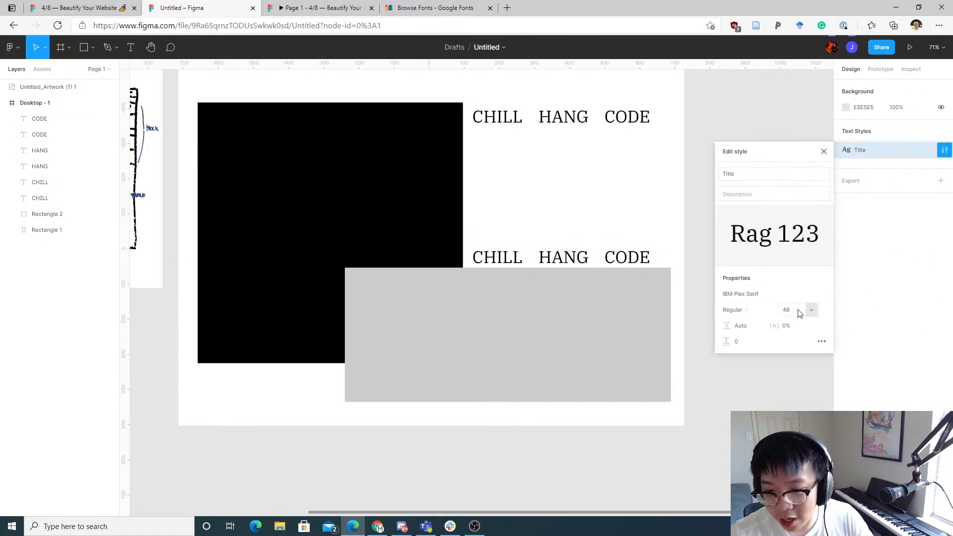
click(814, 309)
click(800, 358)
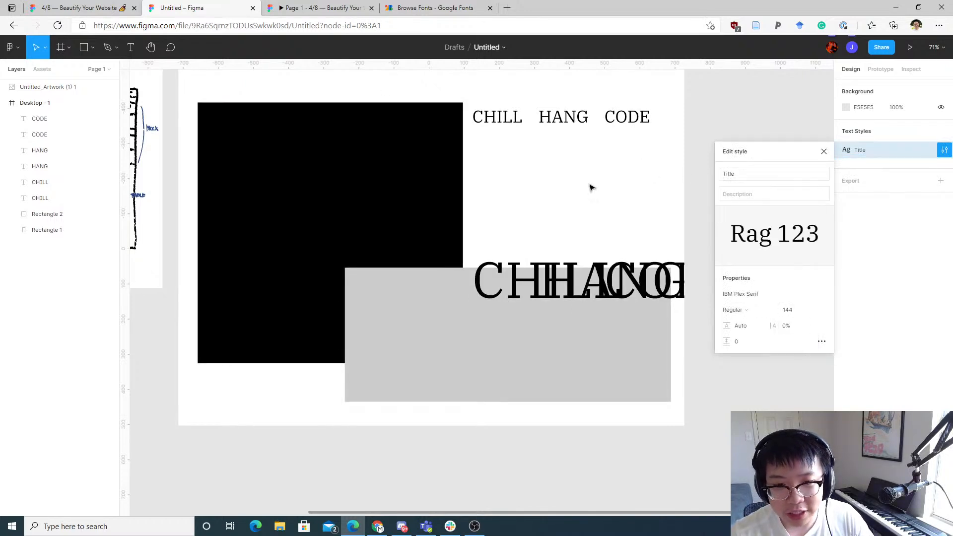
click(645, 153)
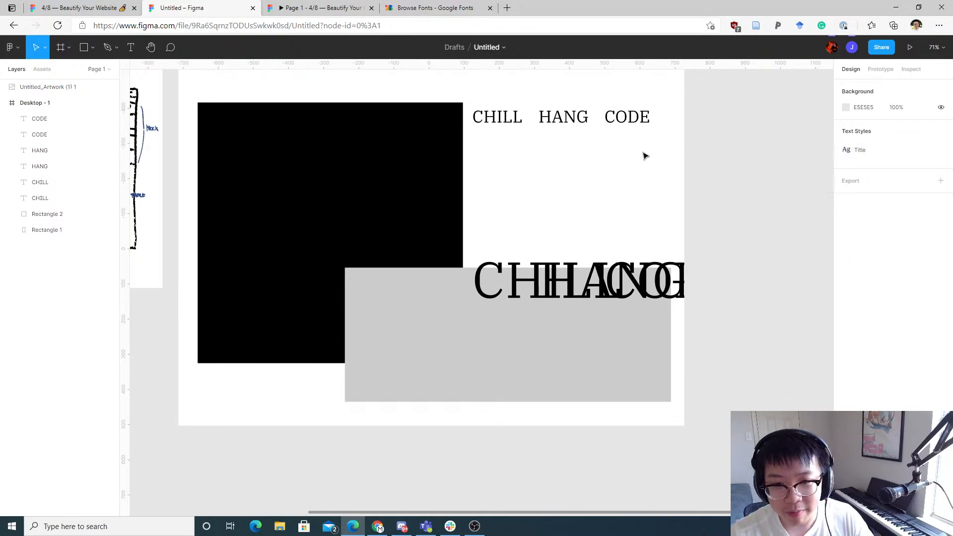
Step: Apply the Title text style to the upper CHILL HANG CODE row
drag(645, 153, 471, 98)
click(942, 329)
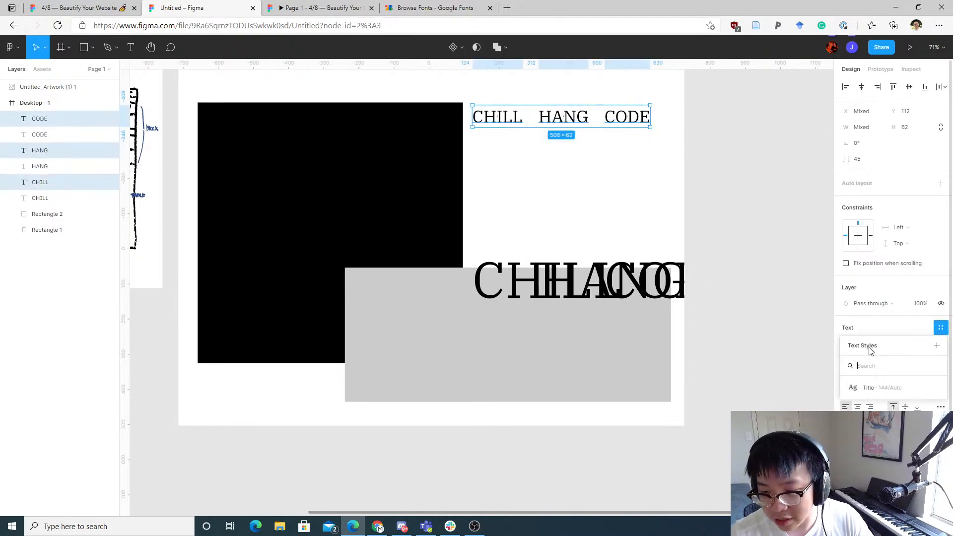
click(870, 390)
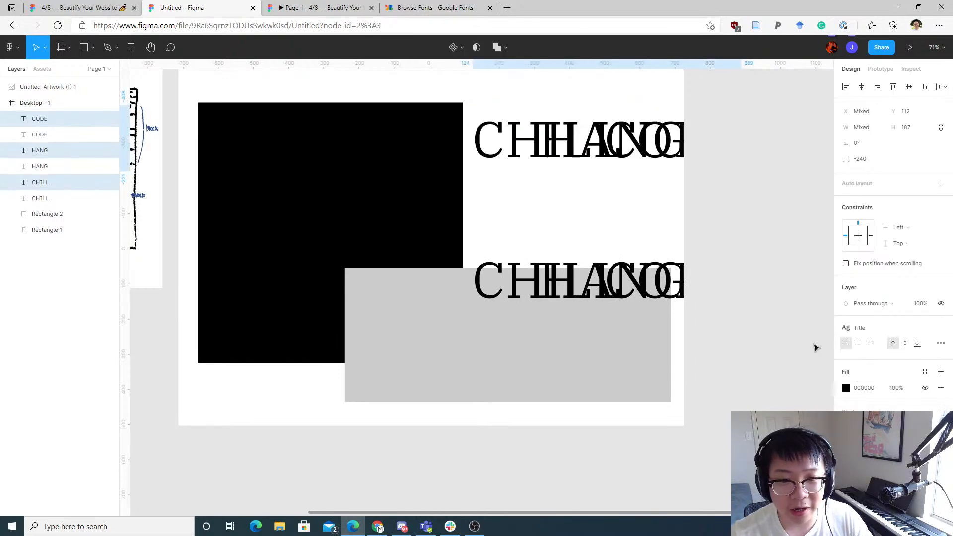
click(760, 196)
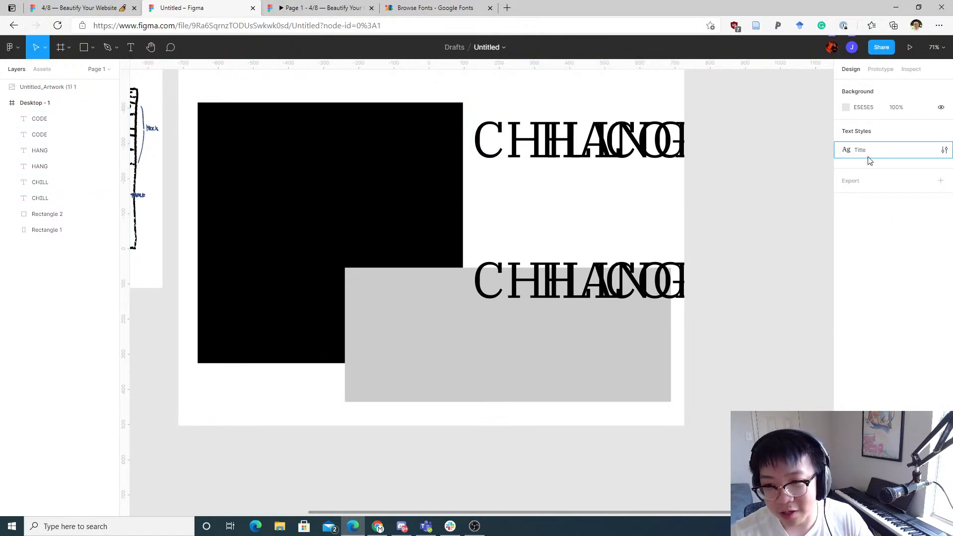
Step: Set the Title text style's font size to 48
click(945, 149)
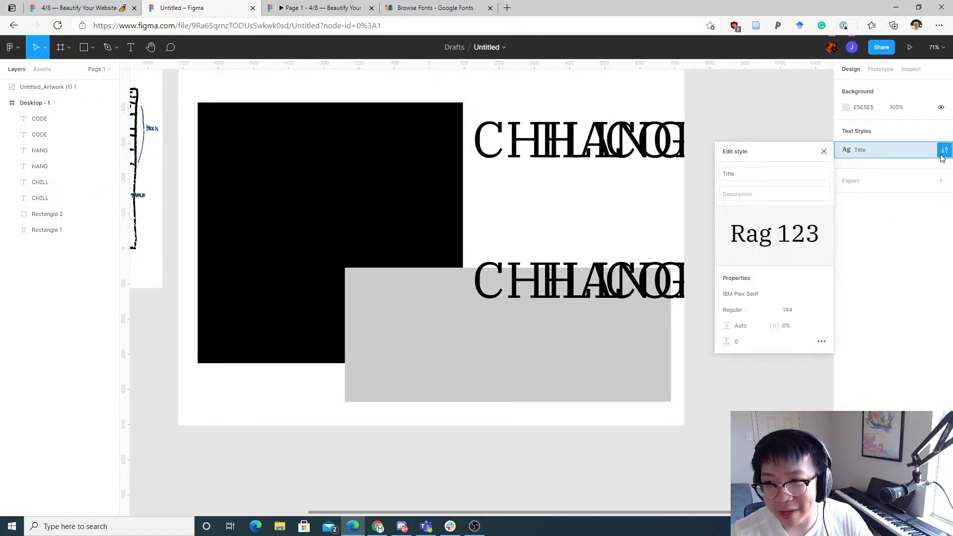
click(816, 310)
click(810, 262)
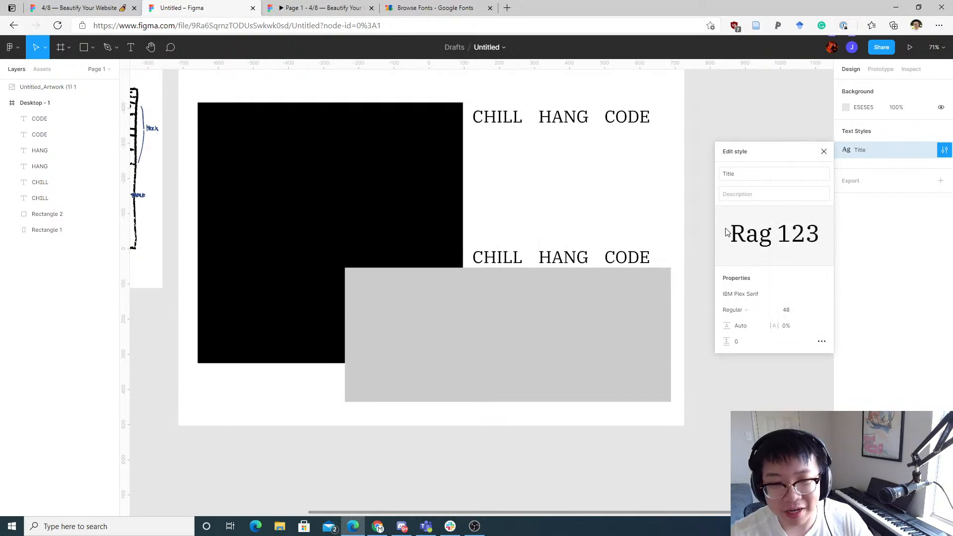
click(665, 197)
scroll(660, 214, left, 3)
mouse_move(657, 207)
mouse_down()
mouse_move(615, 247)
mouse_move(581, 224)
mouse_move(628, 268)
mouse_up()
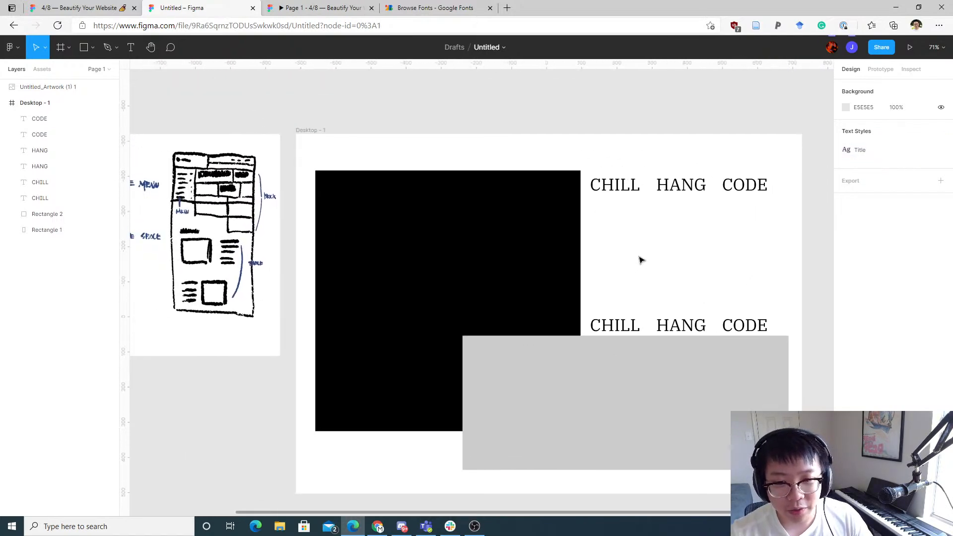
Step: Delete the upper CHILL HANG CODE row of headings
drag(746, 227, 626, 163)
key(Delete)
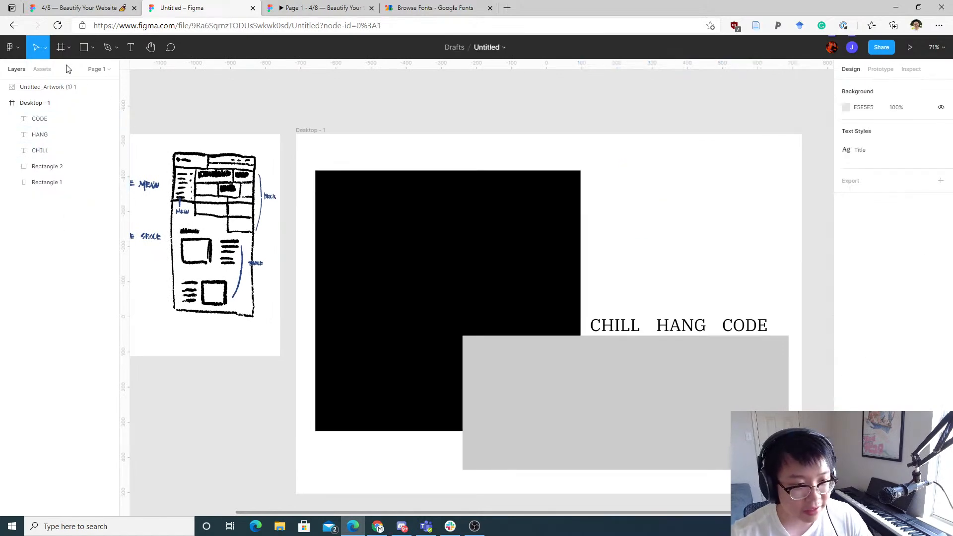
Step: Zoom into the sketch artwork to examine the heading and layout drawing at the top of the page
drag(271, 124, 653, 124)
drag(464, 147, 430, 210)
scroll(430, 209, up, 10)
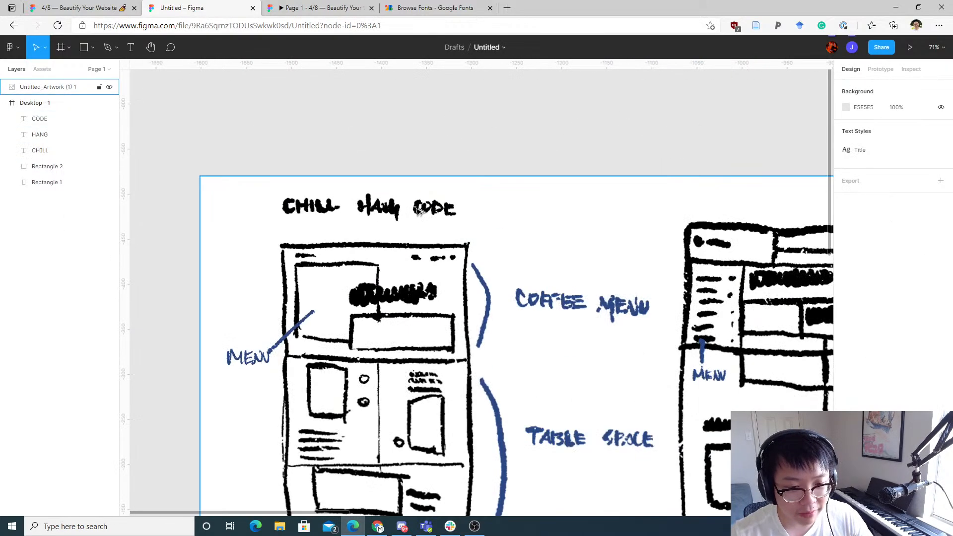
scroll(361, 289, left, 5)
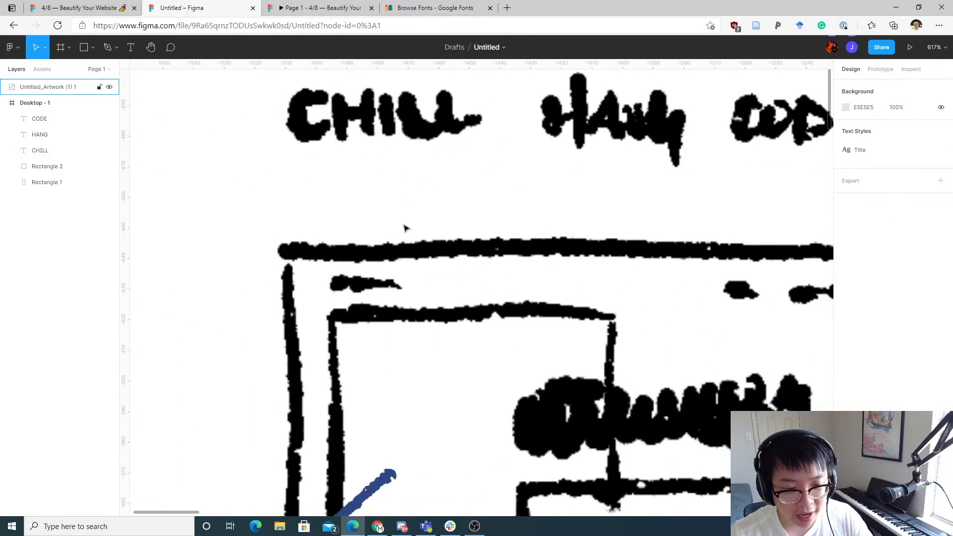
scroll(594, 242, down, 5)
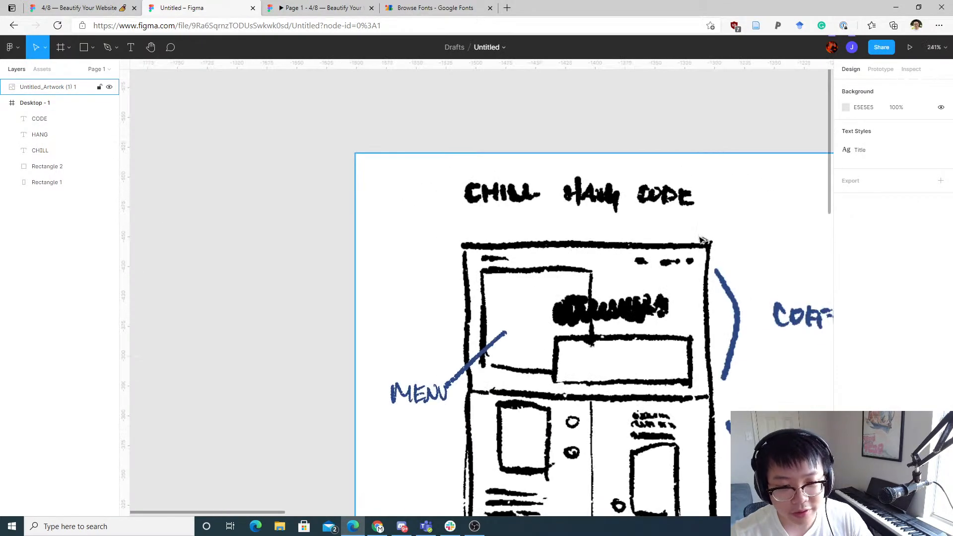
drag(713, 248, 304, 258)
scroll(677, 254, down, 5)
scroll(596, 308, right, 10)
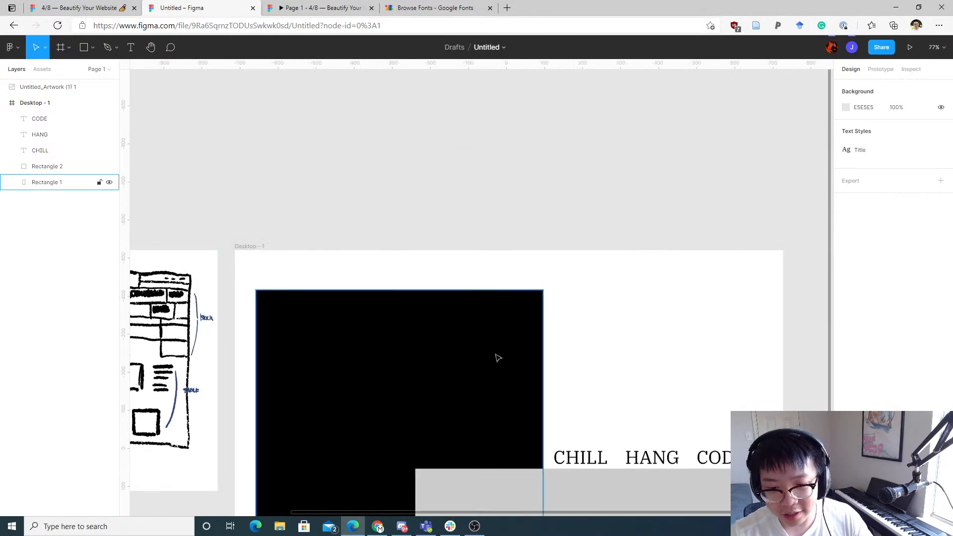
scroll(546, 333, down, 2)
Step: Move the black rectangle's top edge down so its height becomes 645 and its Y position 201
click(428, 255)
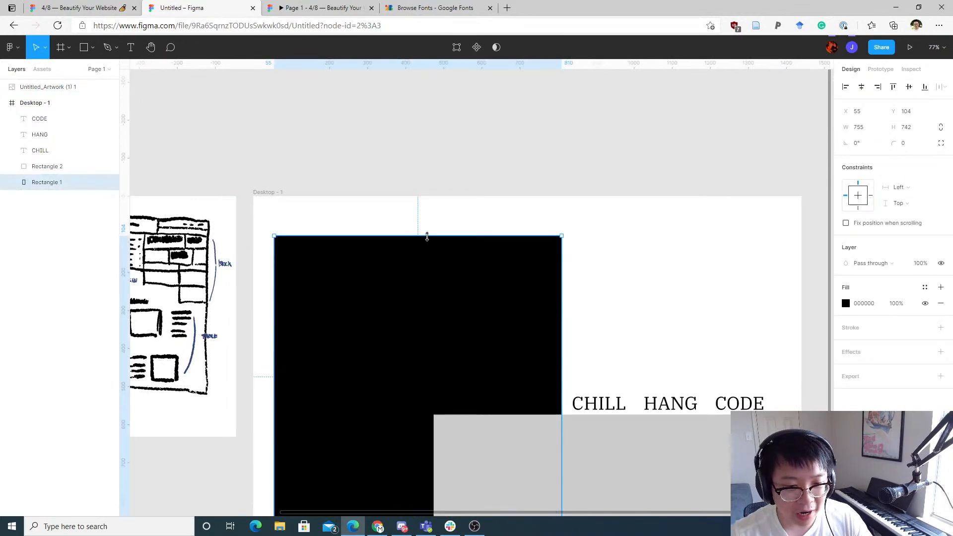
drag(425, 236, 400, 273)
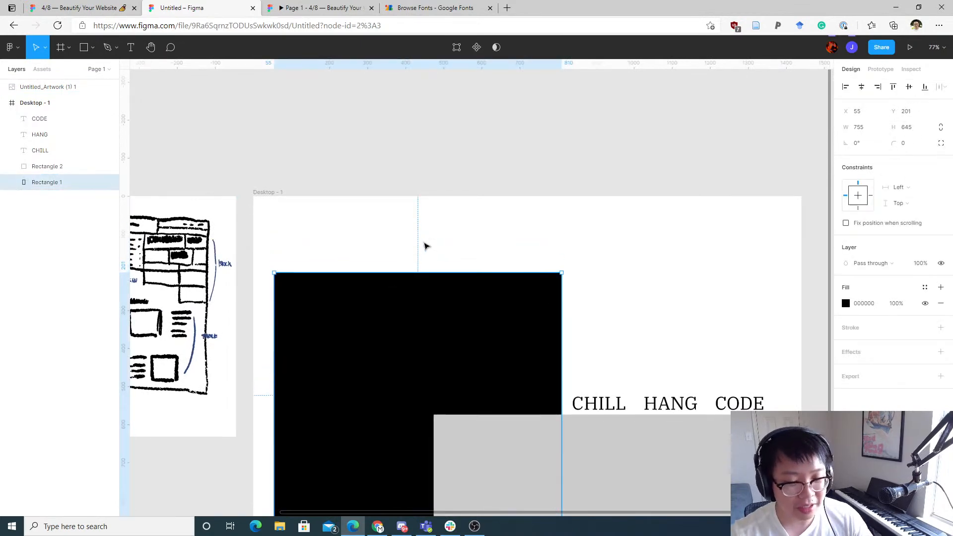
click(429, 243)
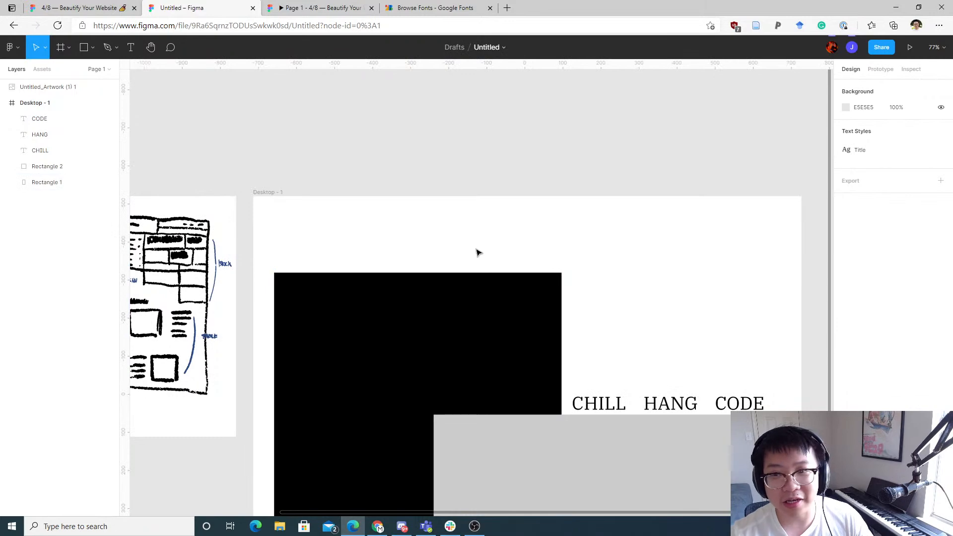
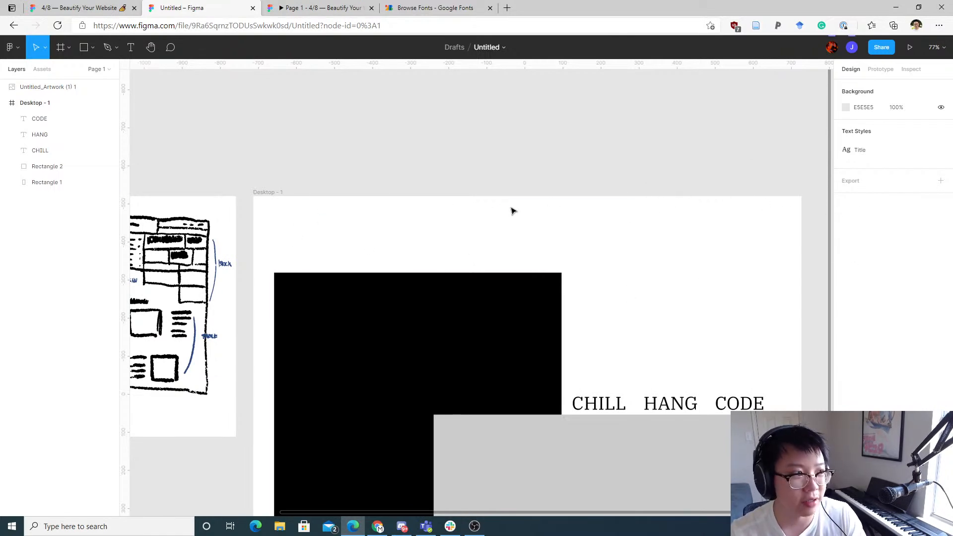
Step: Open a new browser tab, search the web for nielsen ux, and open the Nielsen Norman Group site
scroll(548, 209, down, 4)
scroll(548, 209, left, 2)
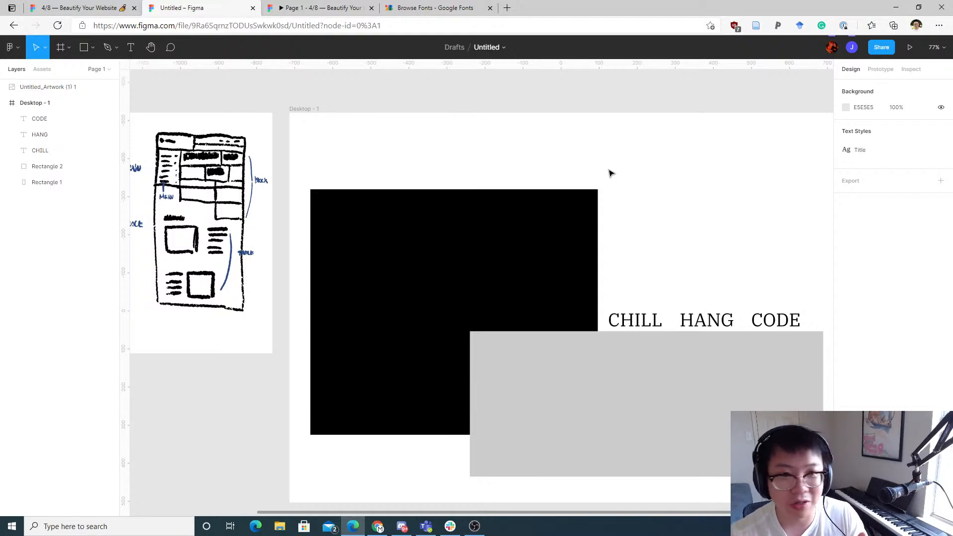
key(ctrl+t)
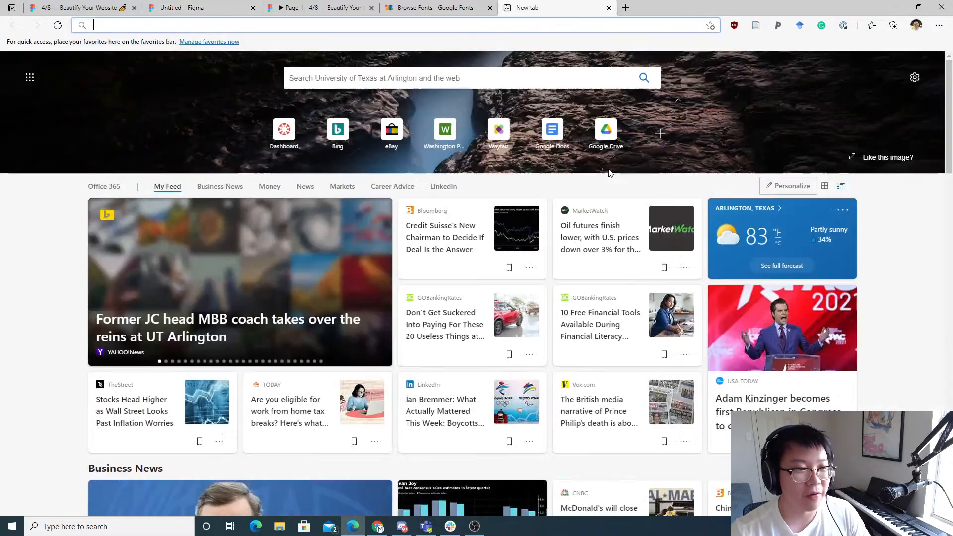
text(nies)
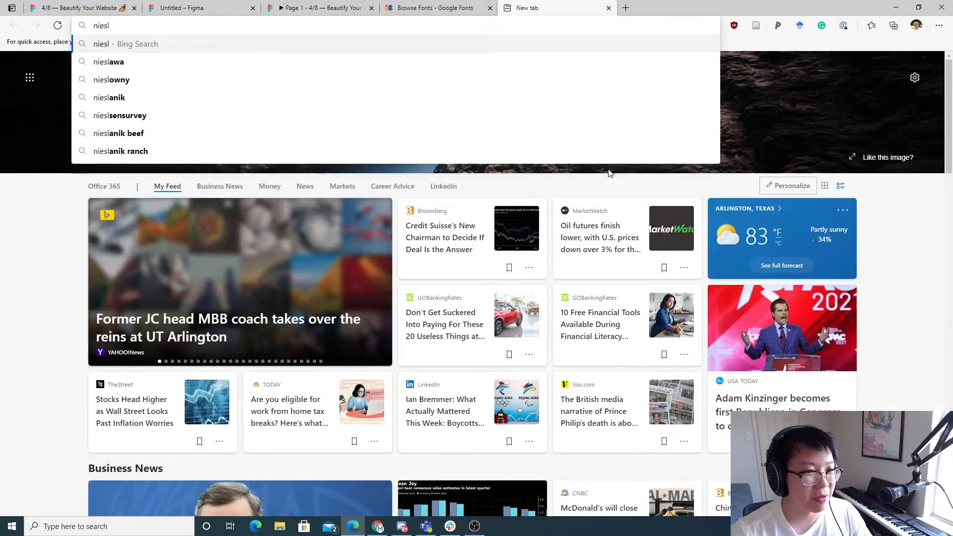
key(BackSpace)
text(lson)
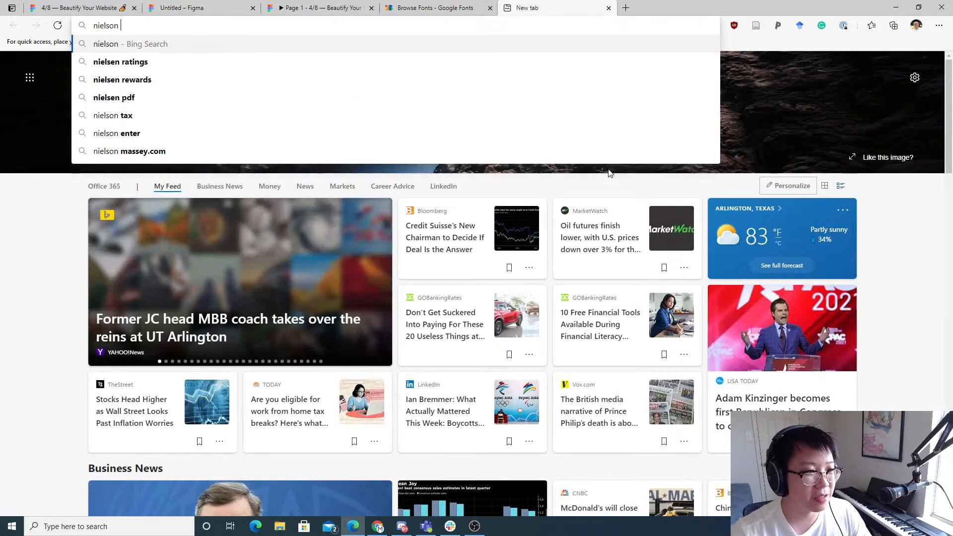
key(BackSpace)
key(BackSpace)
text(en ux)
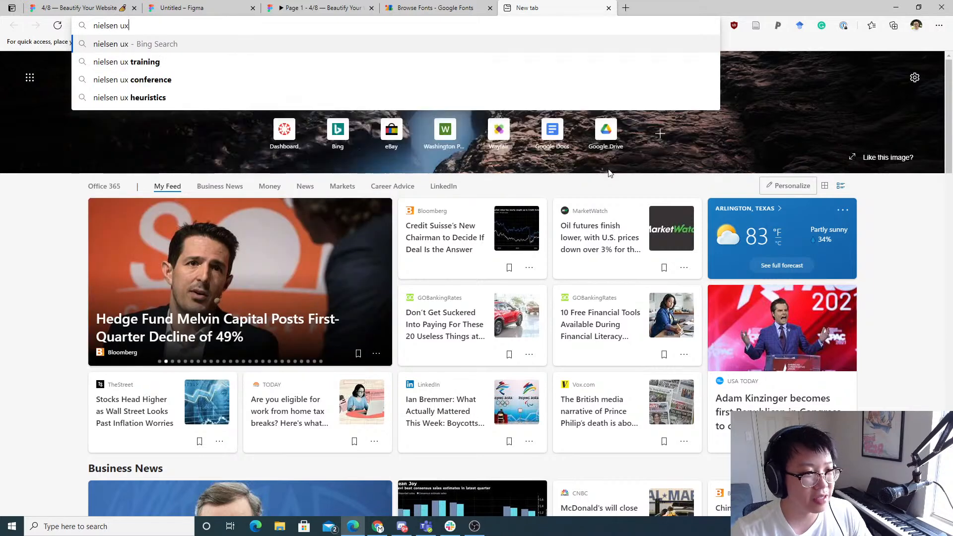
key(Return)
click(158, 104)
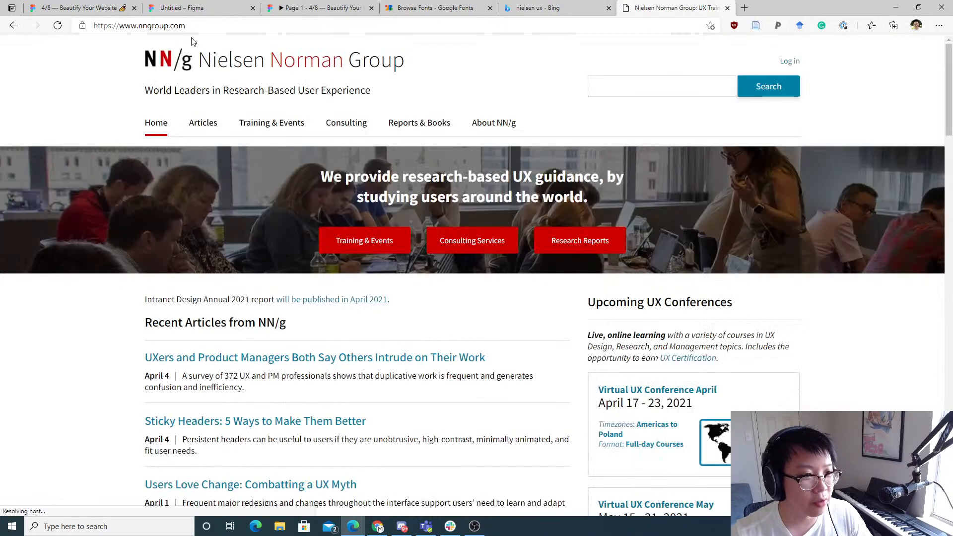
Step: Search the web for nielsen's heuristic
click(196, 27)
key(BackSpace)
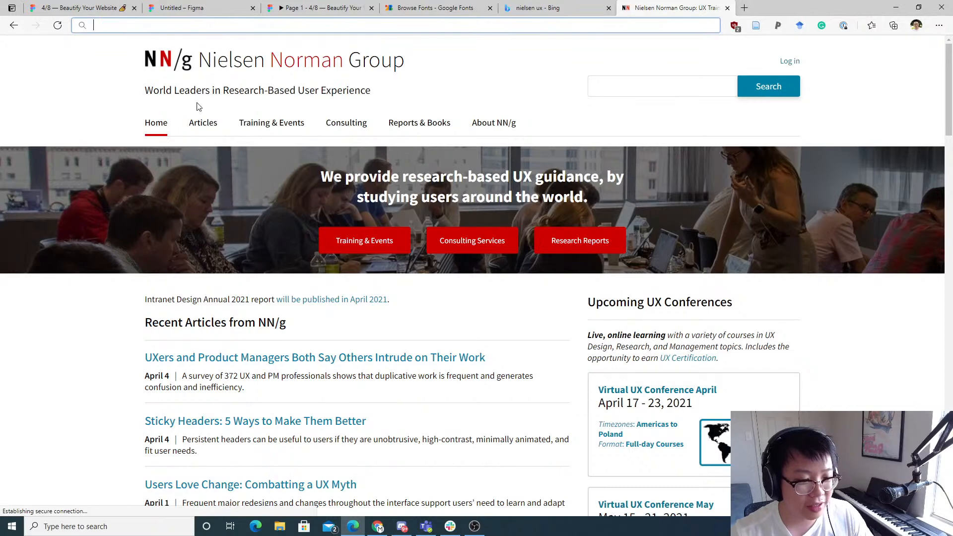
key(alt+Tab)
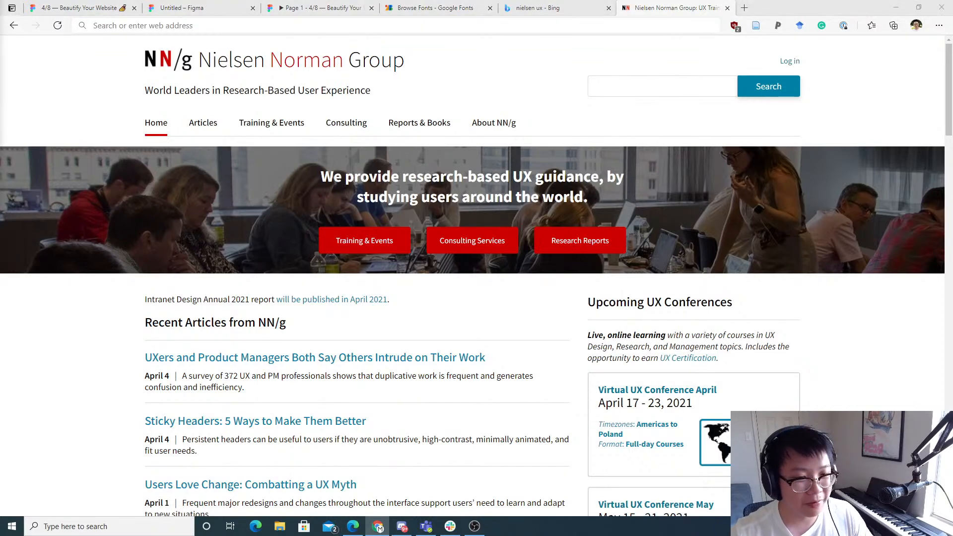
key(alt+Tab)
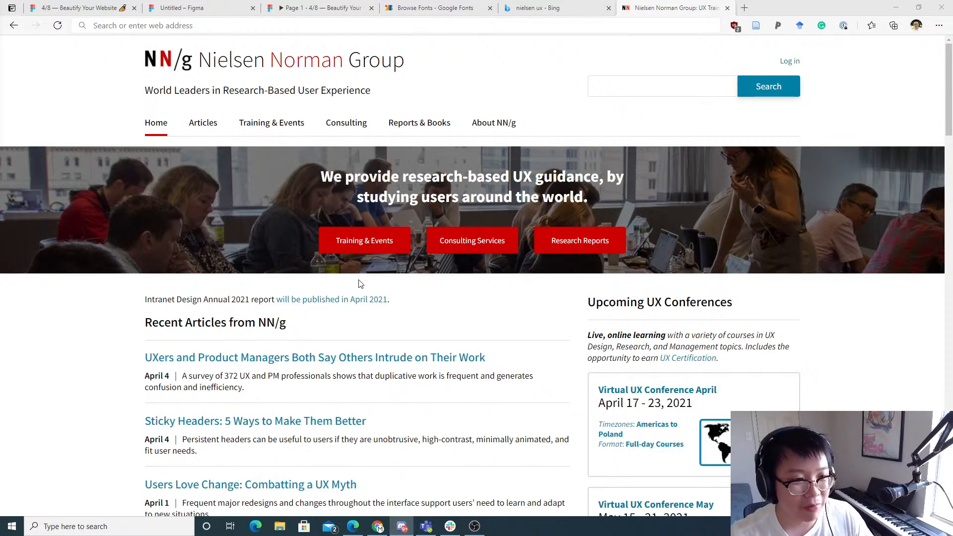
scroll(317, 159, down, 1)
click(283, 25)
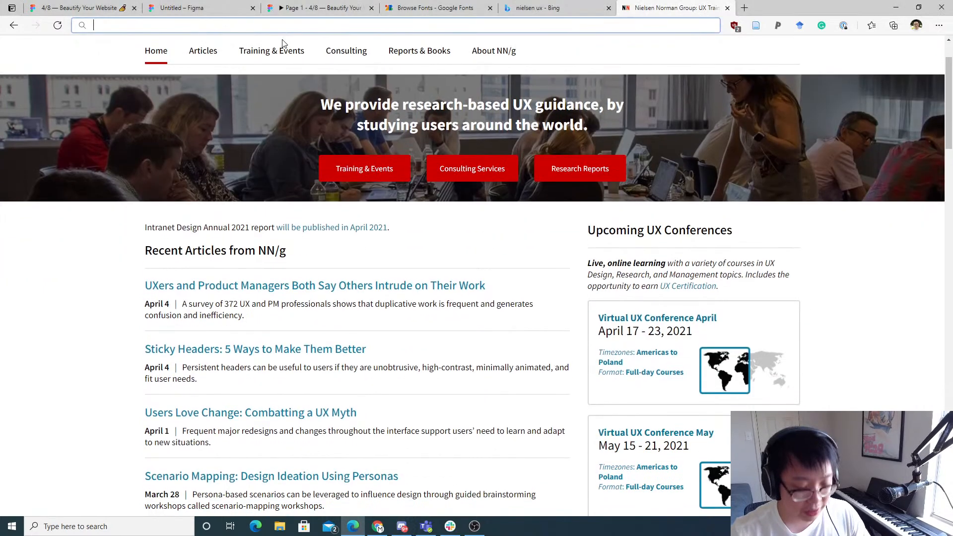
key(BackSpace)
key(ctrl+a)
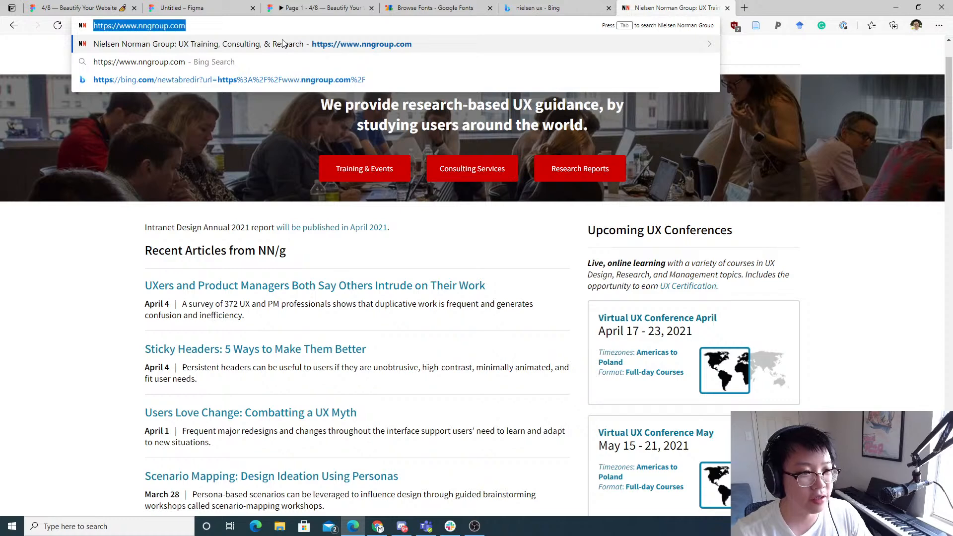
text(nielso)
key(BackSpace)
text(en's hi)
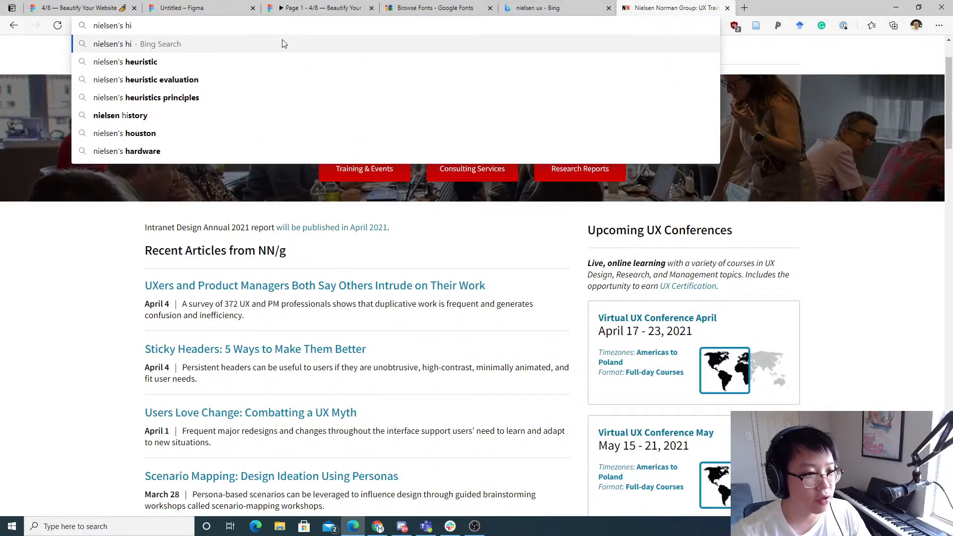
key(Down)
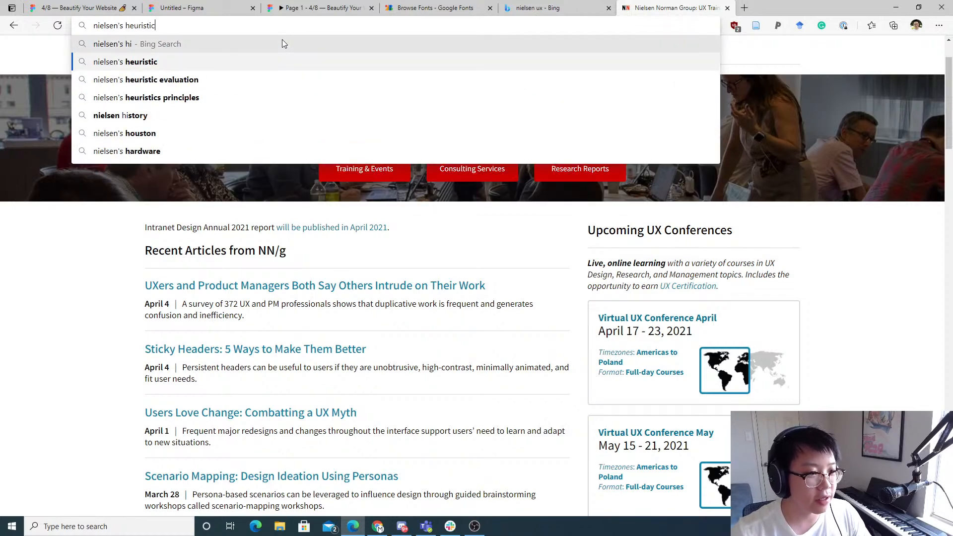
key(Return)
Step: Open the 10 Usability Heuristics for User Interface Design article and read through its first heuristics
scroll(174, 287, down, 2)
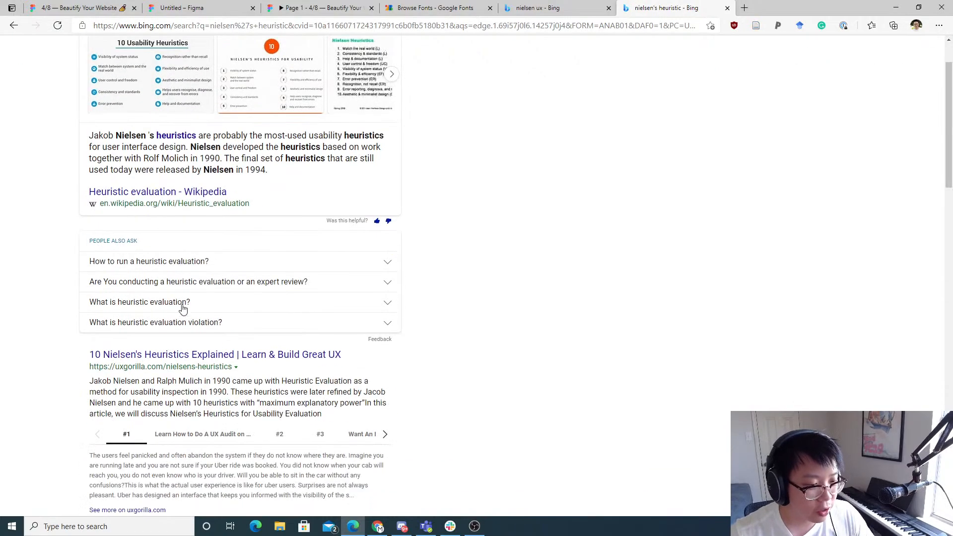
scroll(180, 204, down, 2)
scroll(203, 199, down, 3)
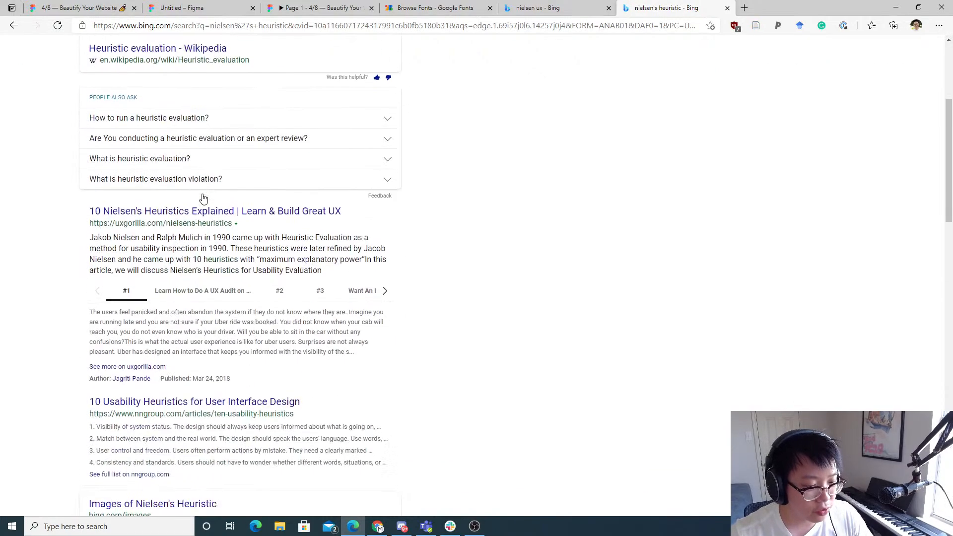
click(186, 328)
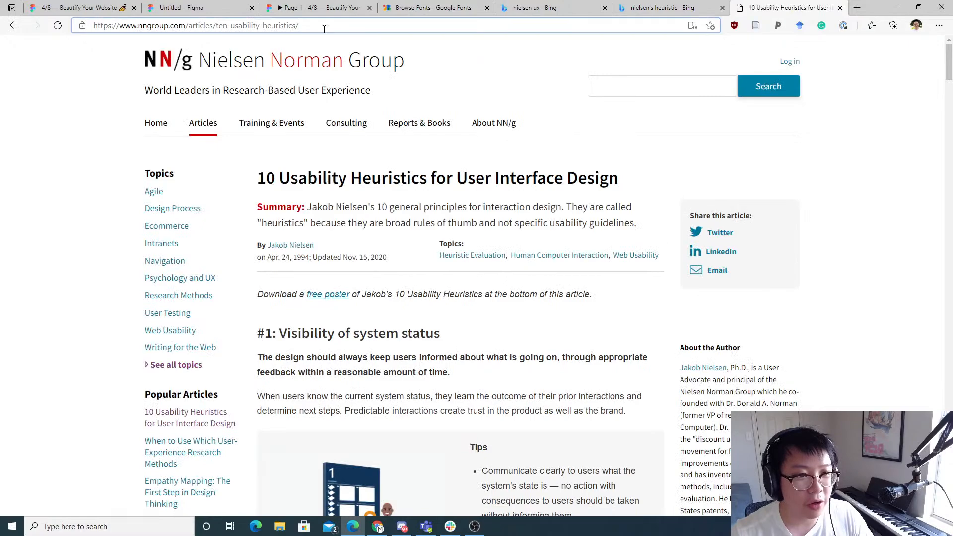
scroll(328, 300, down, 8)
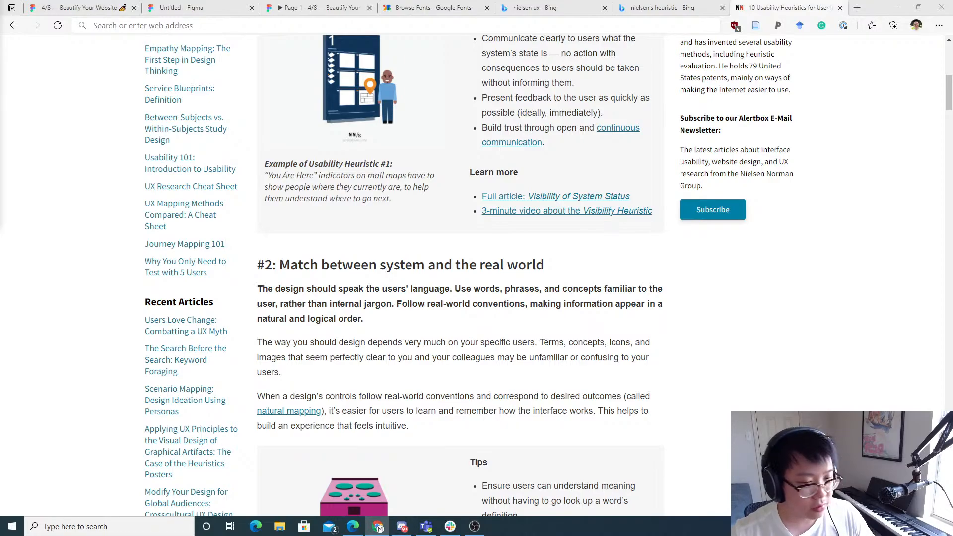
scroll(630, 260, down, 5)
scroll(639, 198, up, 15)
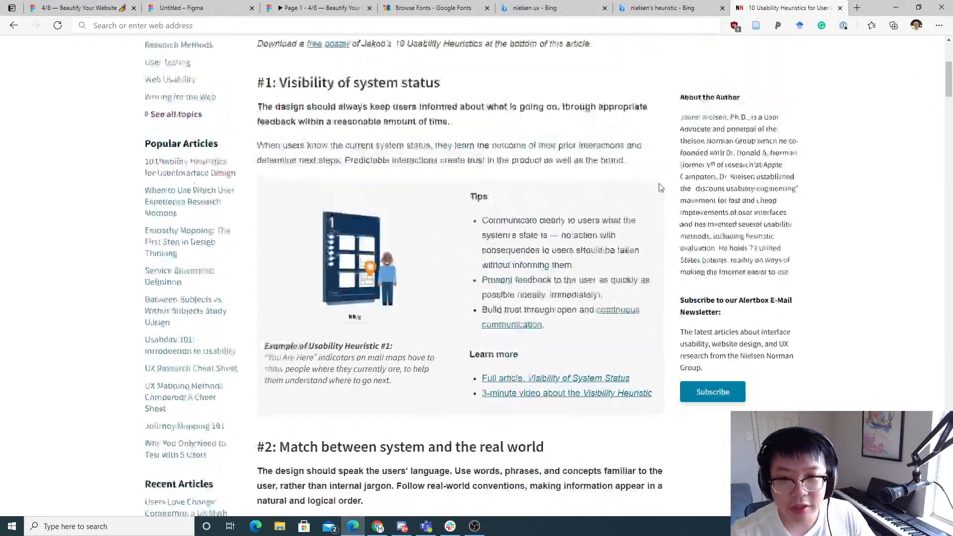
scroll(639, 198, down, 20)
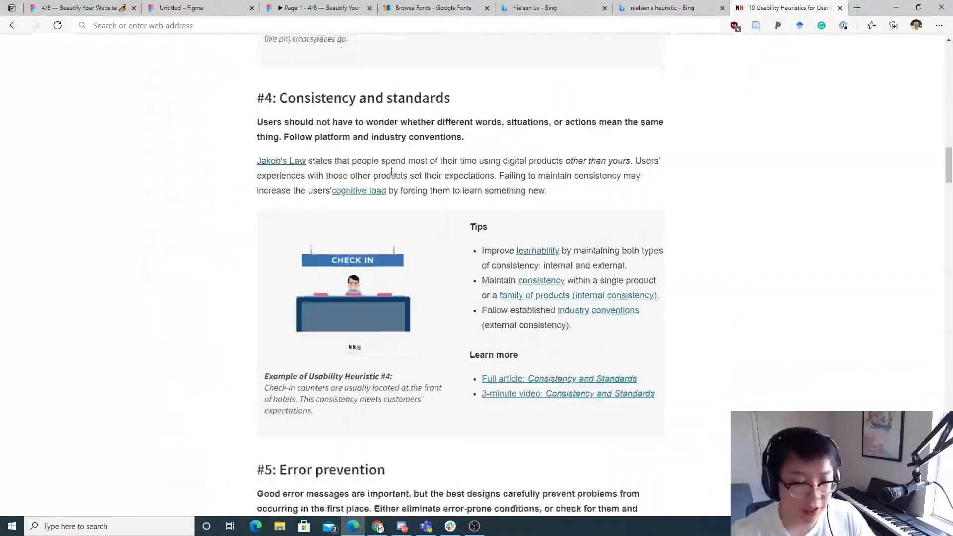
scroll(584, 132, up, 1)
Step: Close the three research tabs and return to the Figma design file
key(ctrl+w)
key(ctrl+w)
key(ctrl+w)
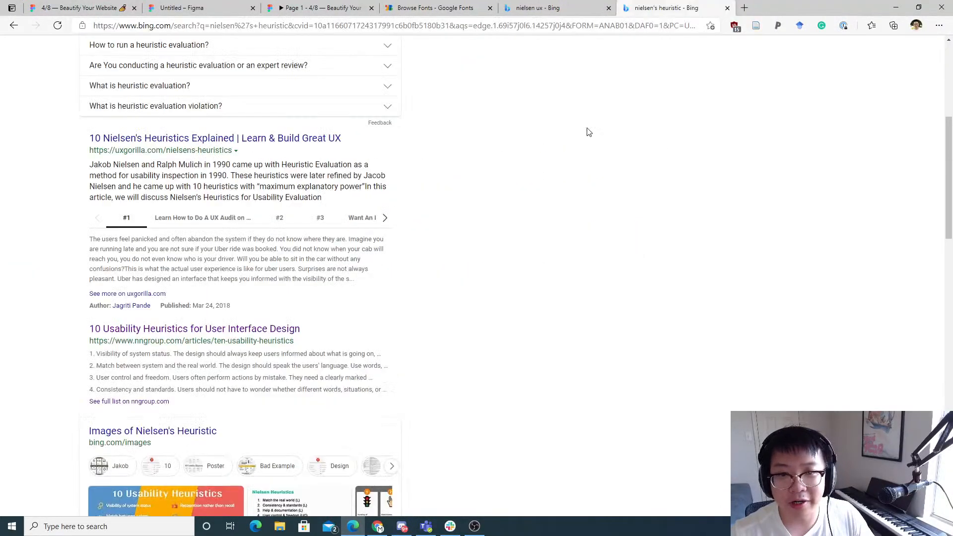
click(316, 6)
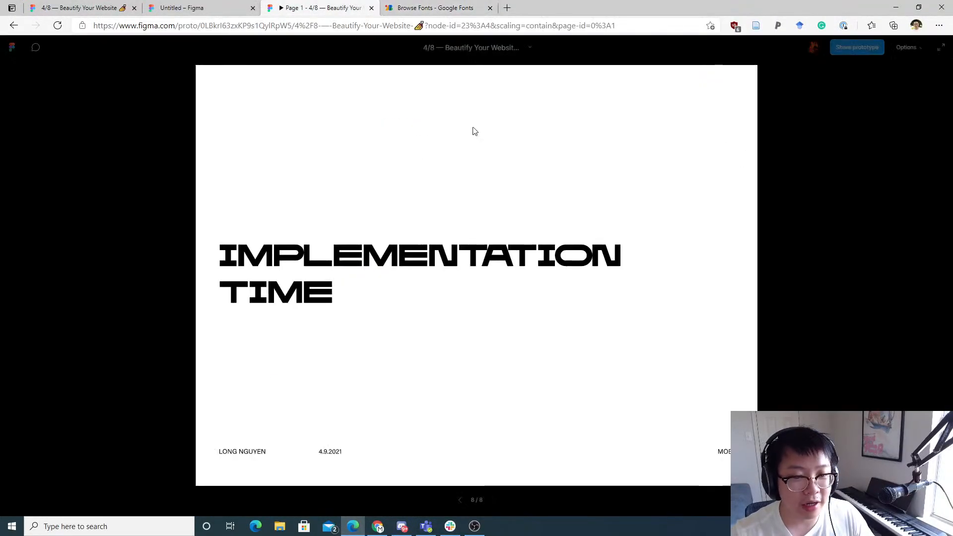
click(222, 5)
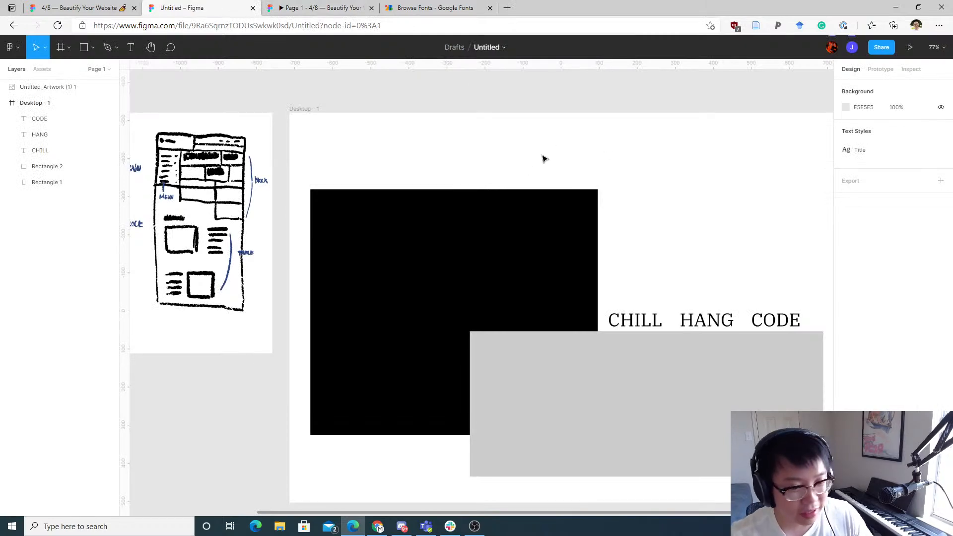
Step: Duplicate the CHILL heading to the frame's top-left corner at X 55, Y 56
drag(545, 157, 516, 208)
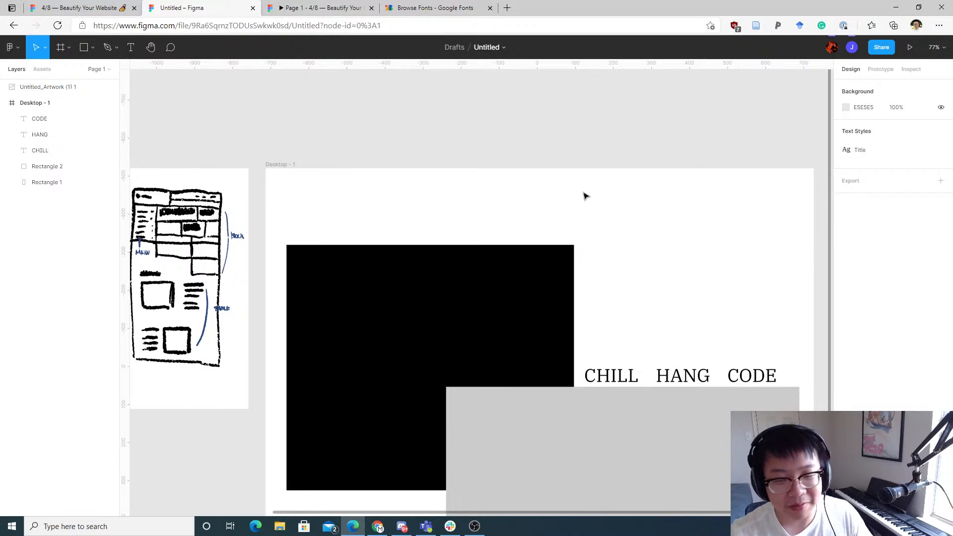
scroll(720, 283, down, 3)
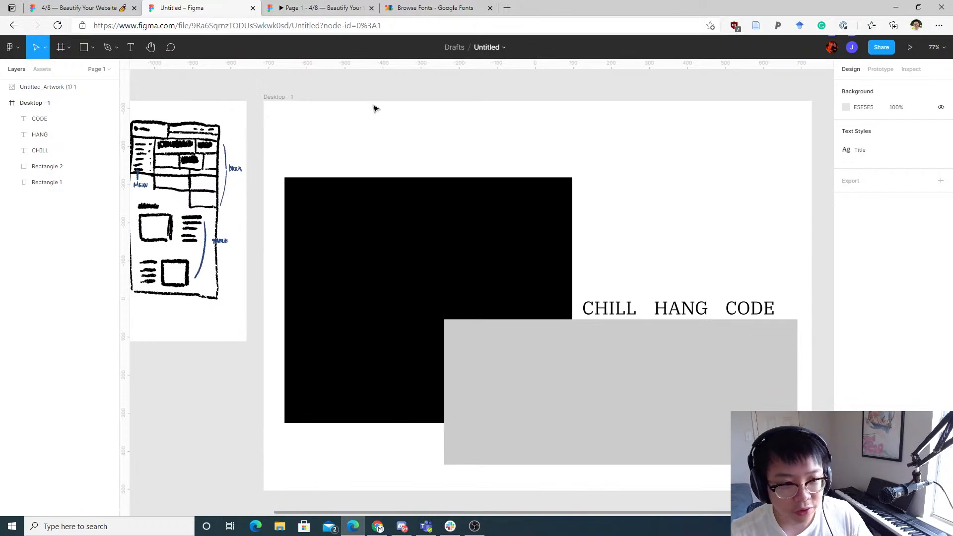
drag(374, 106, 478, 170)
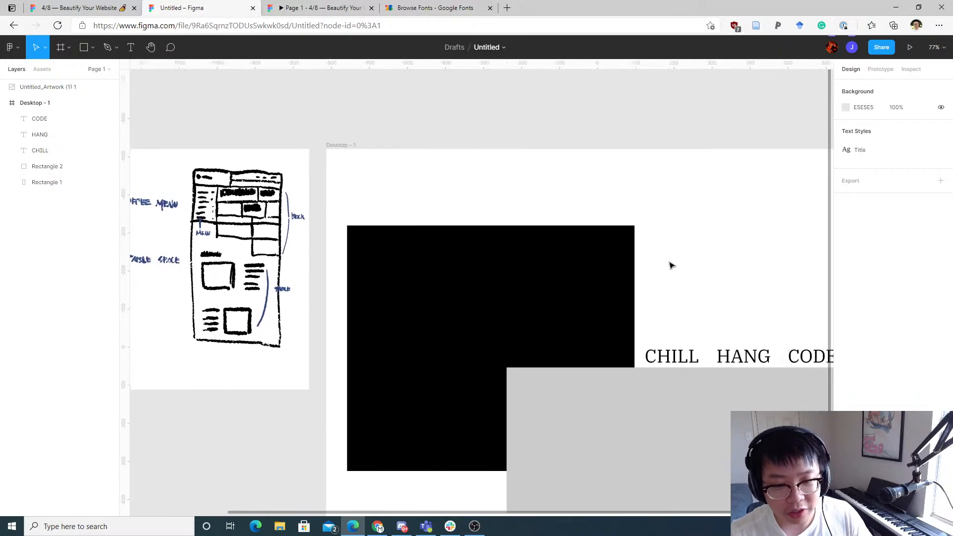
drag(668, 356, 375, 187)
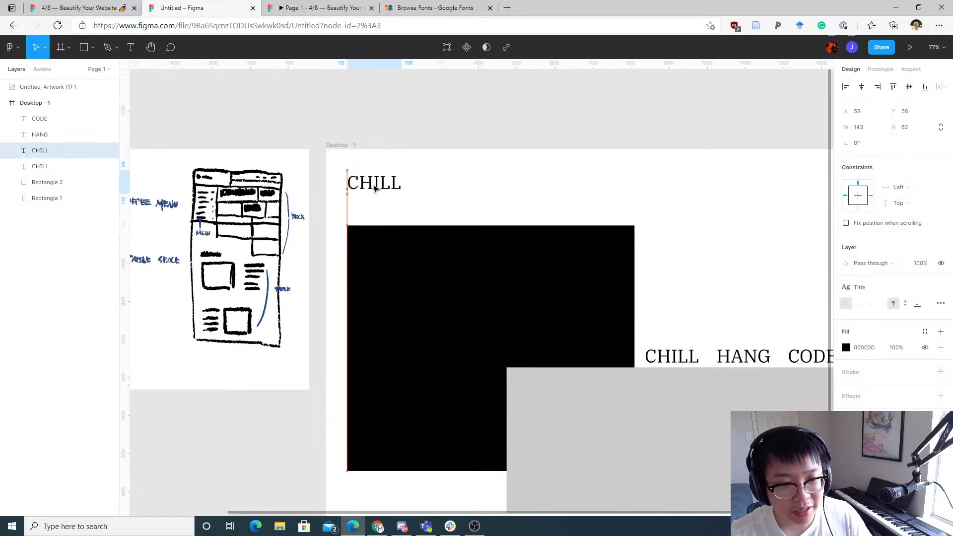
Step: Change the duplicated heading's text to MOBI
double_click(376, 189)
click(455, 193)
drag(446, 177, 489, 188)
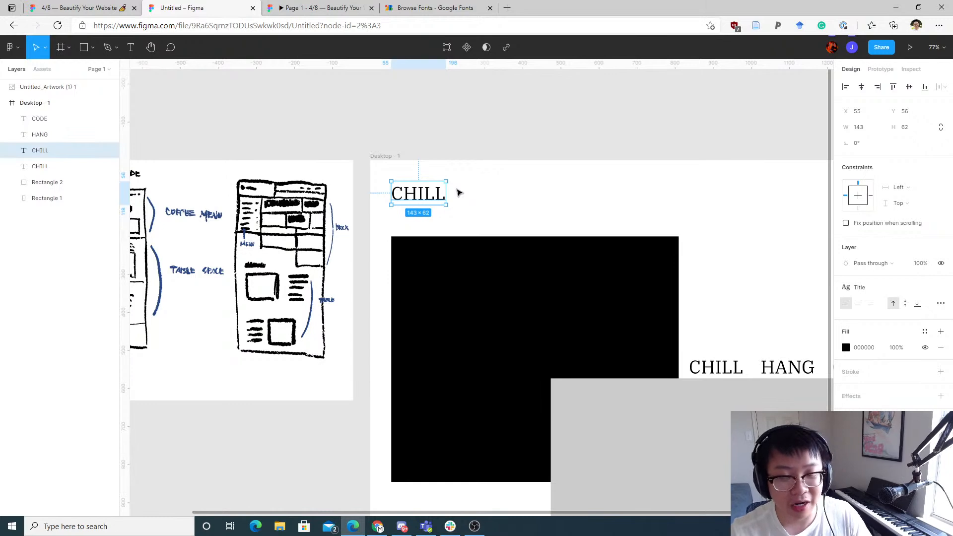
double_click(429, 198)
text(mobi)
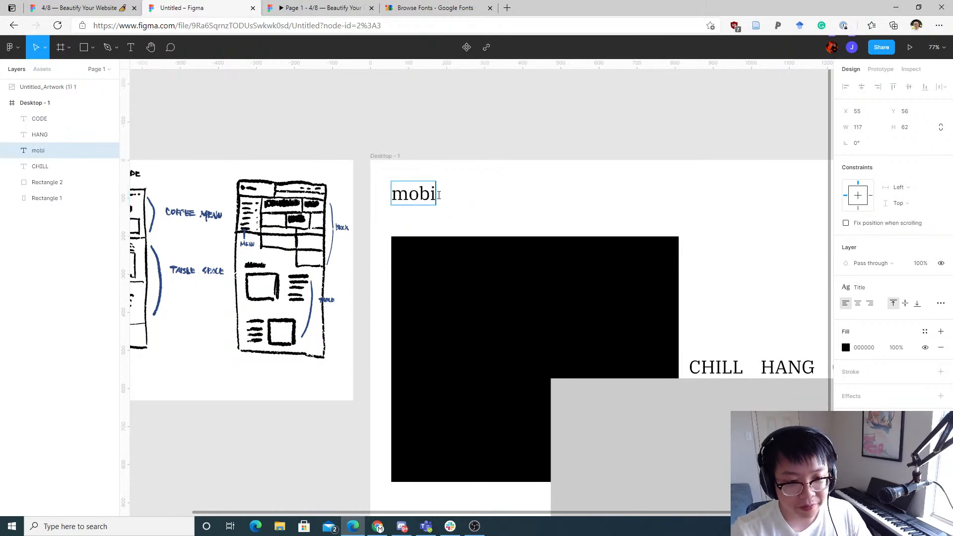
key(Escape)
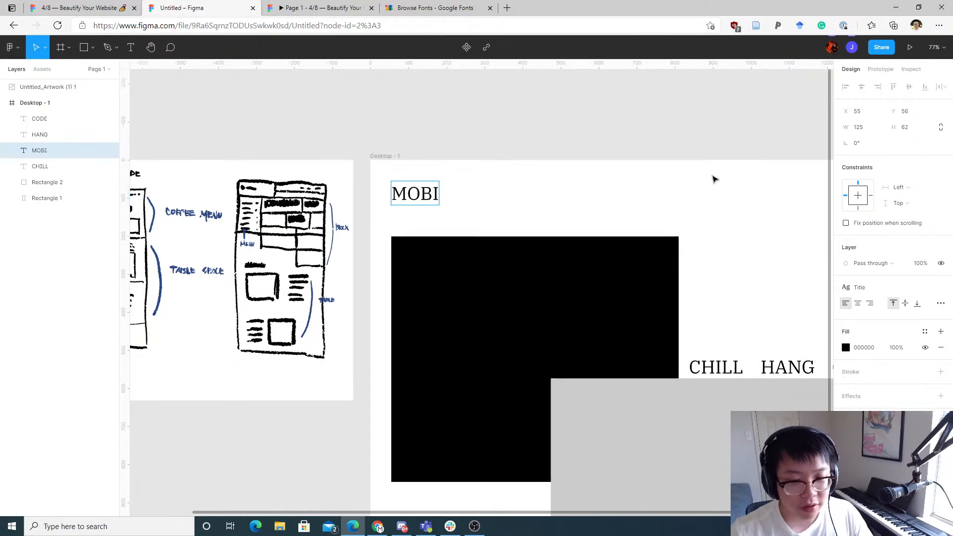
Step: Detach the Title text style from the MOBI heading
drag(493, 160, 463, 145)
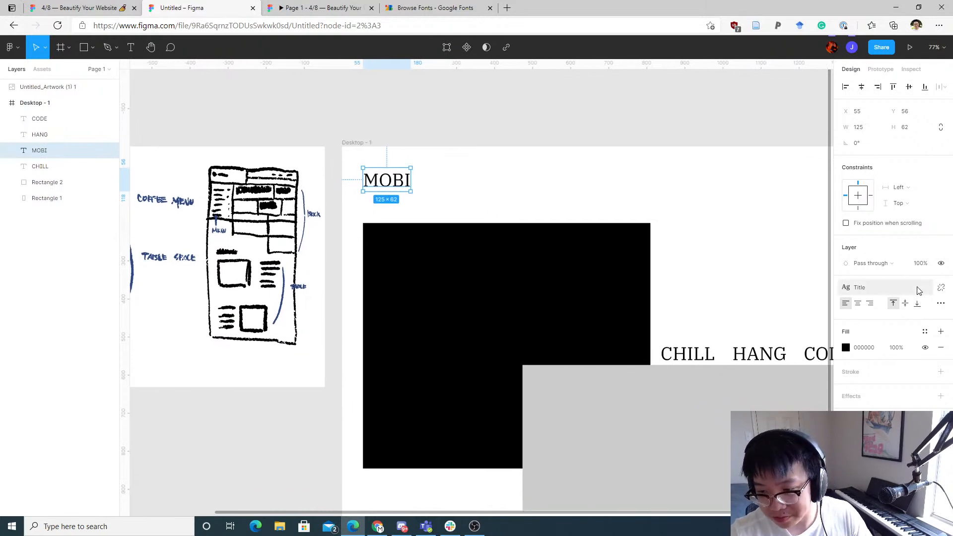
drag(527, 245, 375, 222)
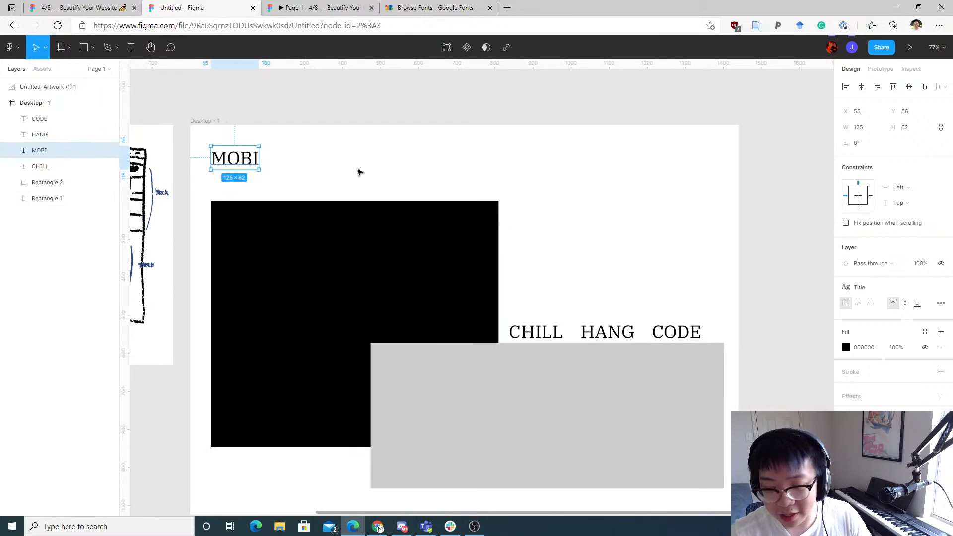
drag(278, 154, 300, 164)
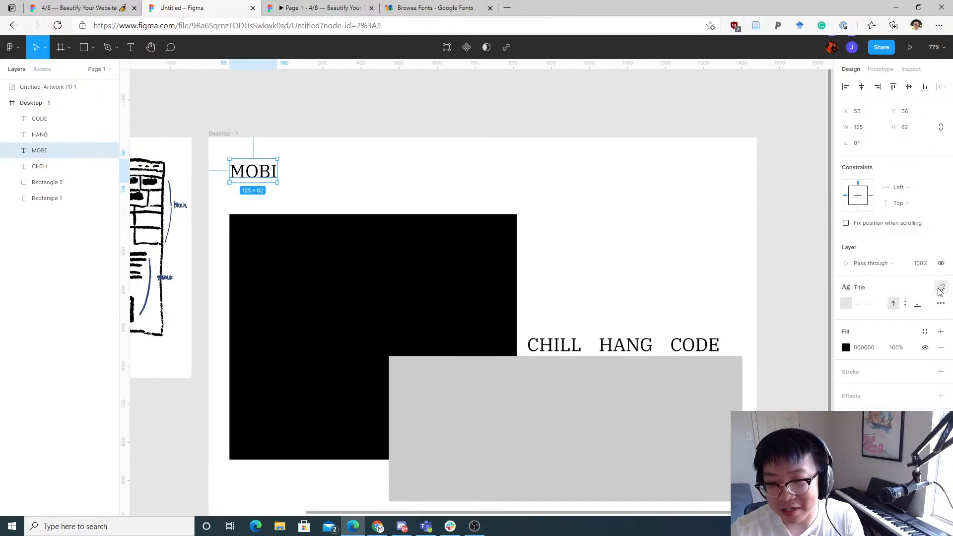
click(941, 289)
click(569, 253)
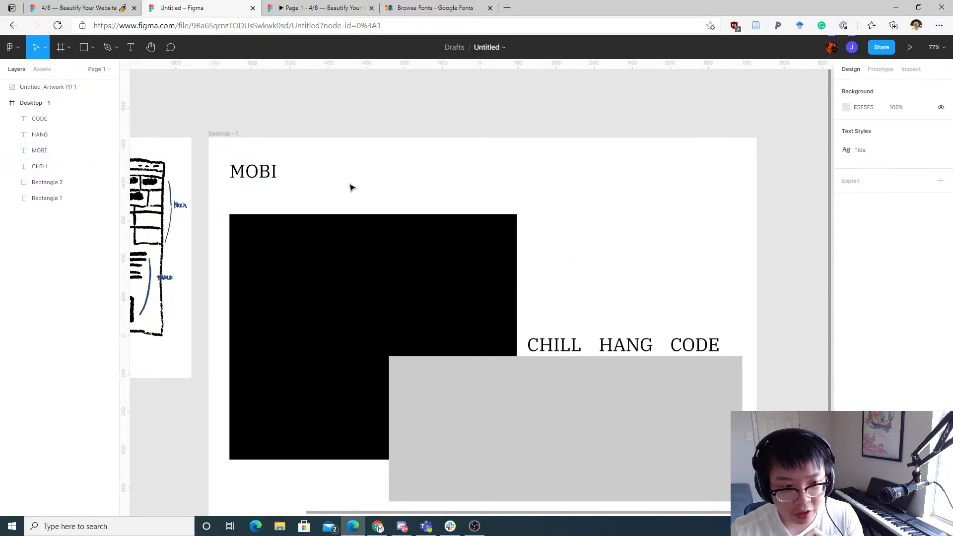
Step: Inspect the MOBI and CHILL headings by selecting them individually and together to compare their properties
click(237, 171)
click(555, 341)
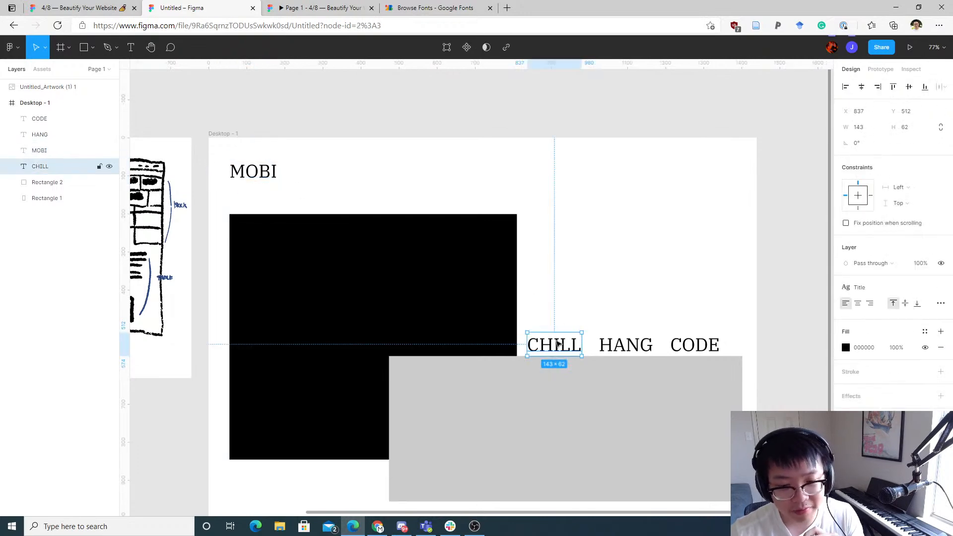
click(271, 183)
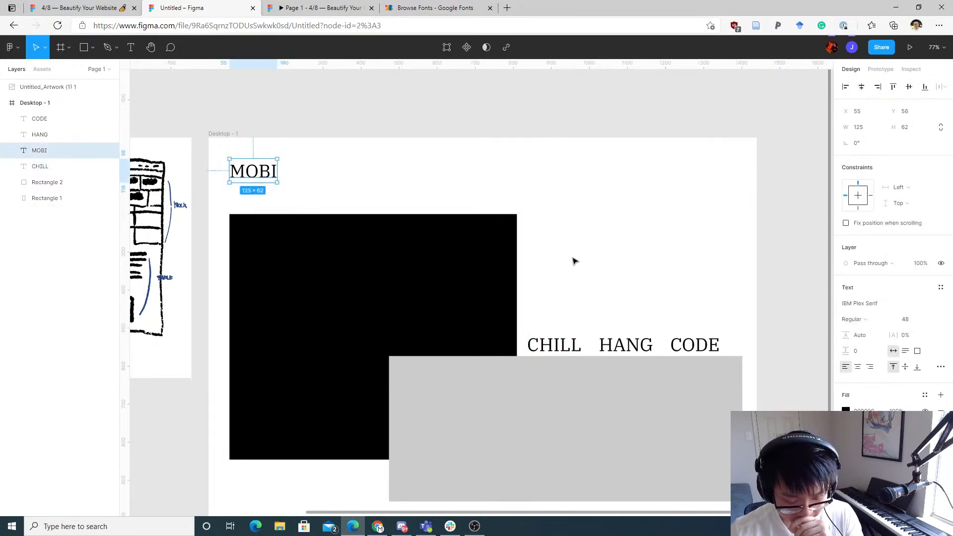
click(482, 182)
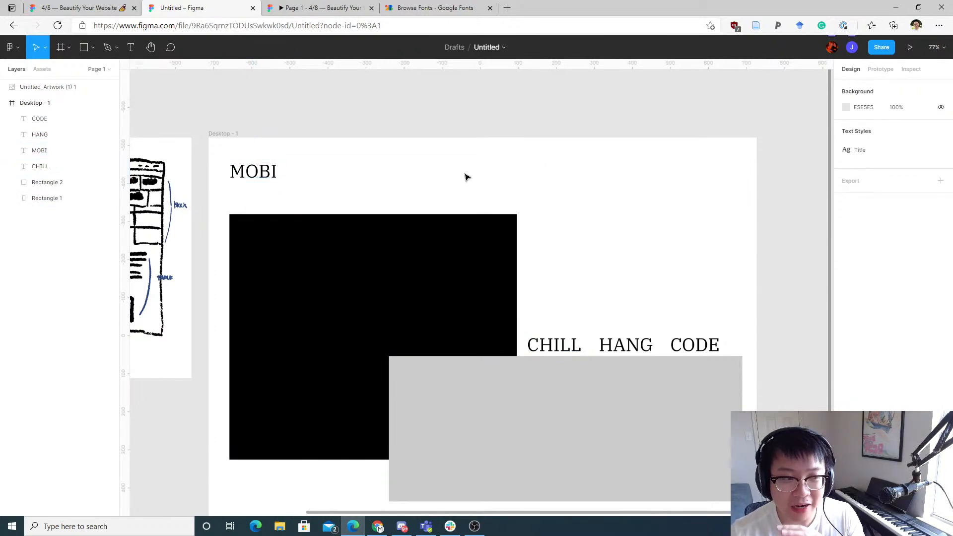
drag(465, 181, 478, 198)
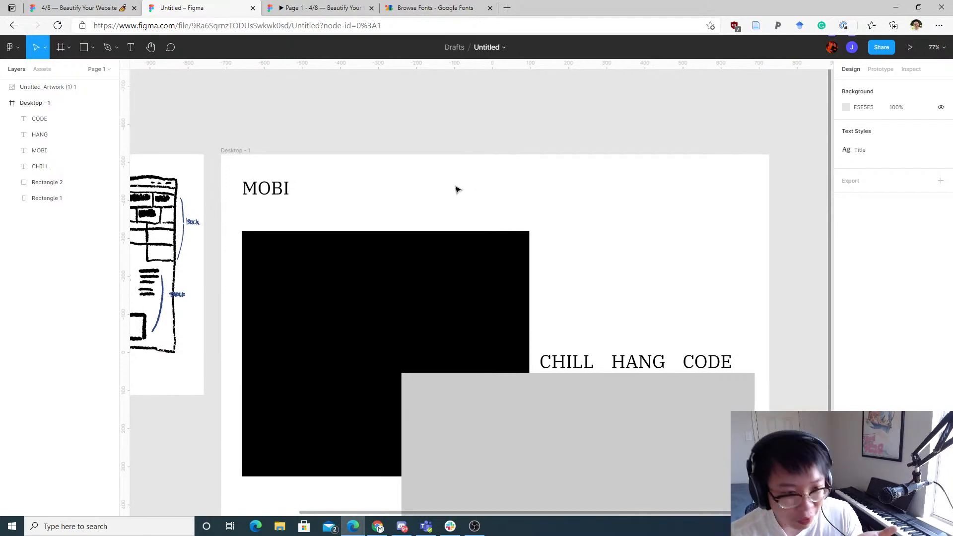
scroll(357, 164, left, 2)
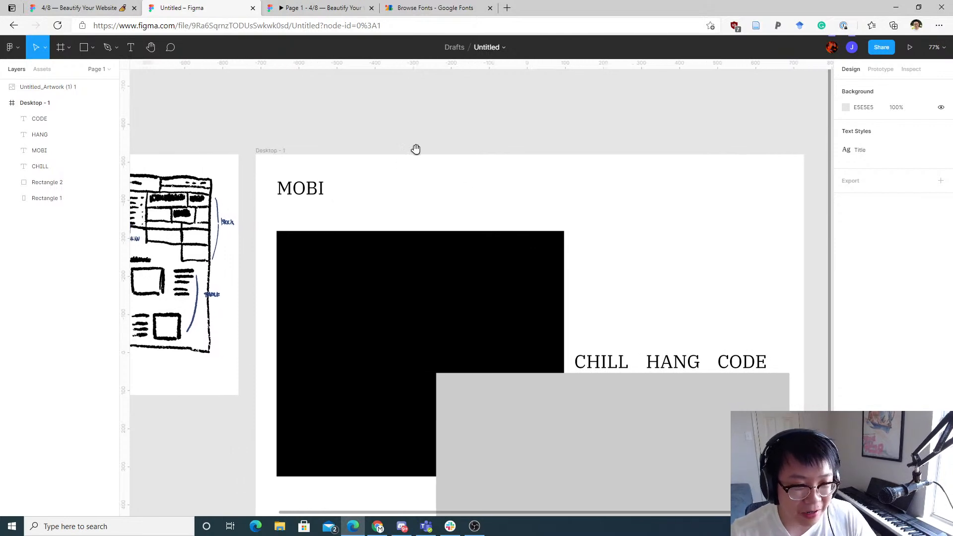
click(318, 189)
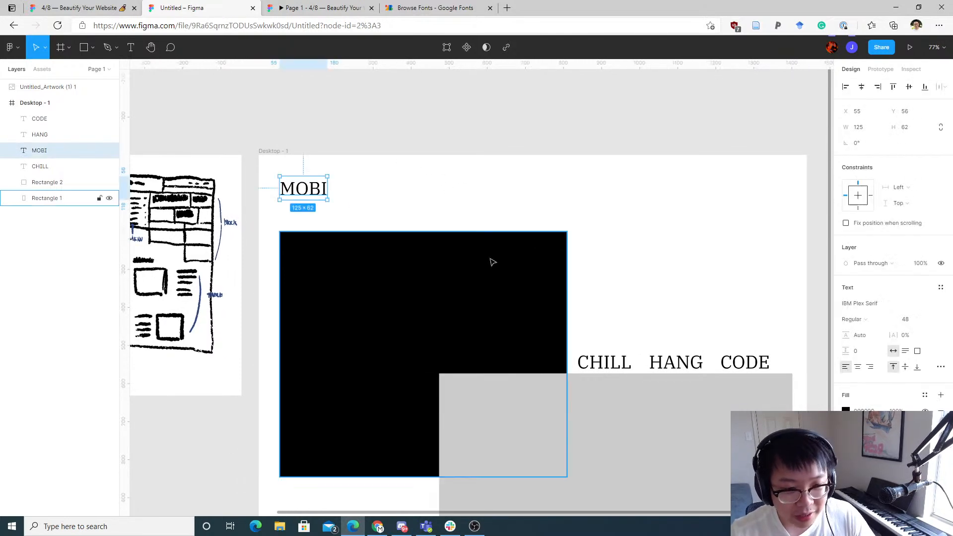
click(604, 363)
shift+click(323, 192)
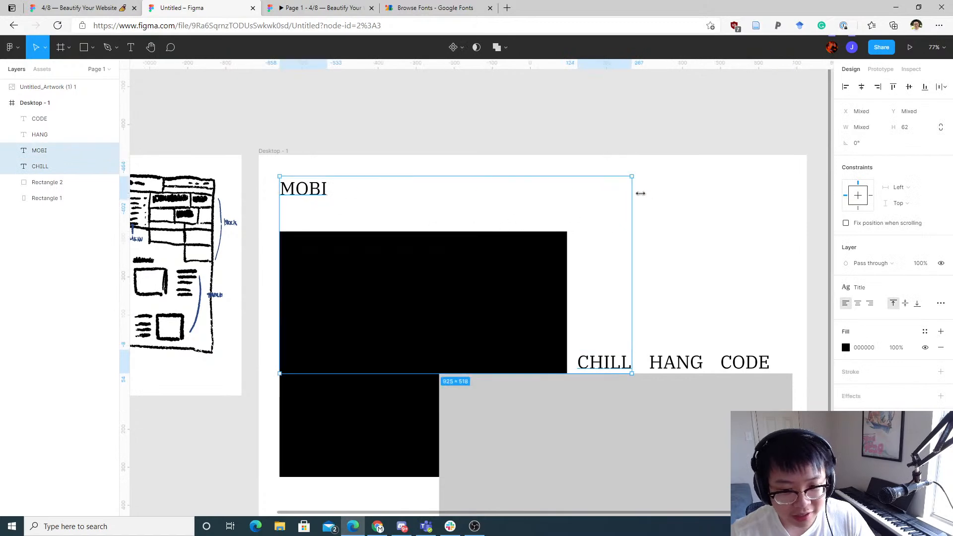
click(640, 192)
scroll(631, 199, left, 3)
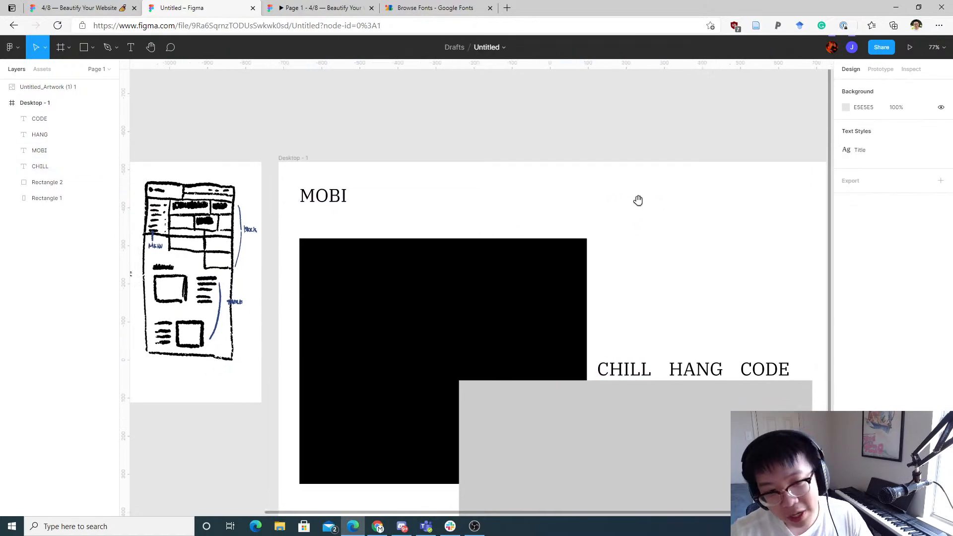
scroll(645, 189, down, 1)
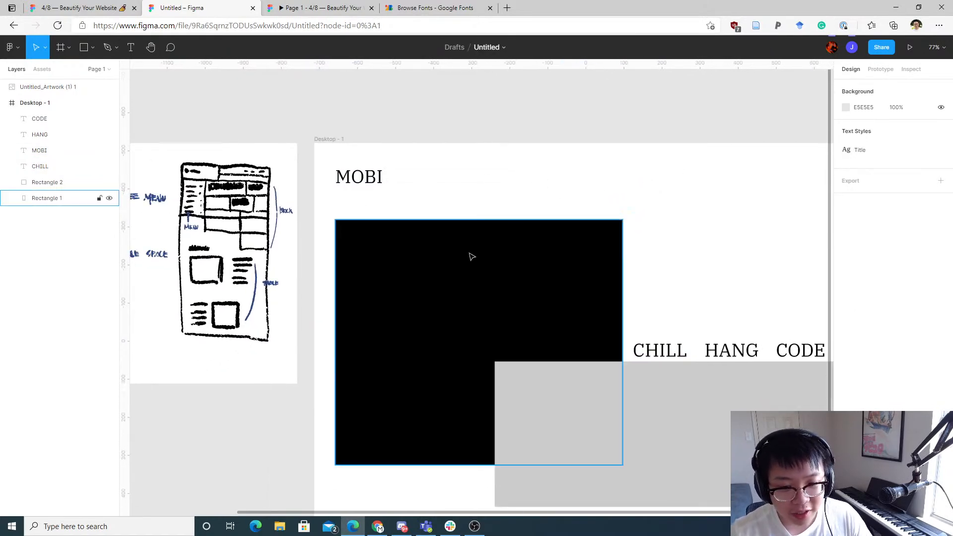
Step: Try nudging the MOBI heading upward and entering its text for editing
click(374, 182)
mouse_move(373, 180)
mouse_down()
mouse_move(645, 343)
mouse_move(663, 306)
mouse_move(655, 194)
mouse_move(519, 145)
mouse_move(374, 324)
mouse_move(751, 323)
mouse_move(760, 316)
mouse_move(677, 242)
mouse_move(364, 170)
mouse_move(373, 175)
mouse_up()
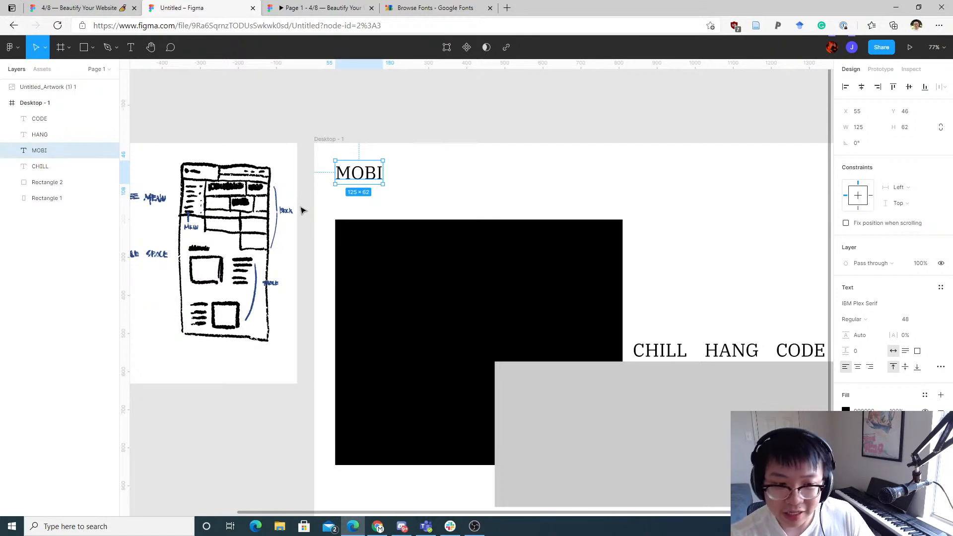
double_click(373, 164)
click(419, 160)
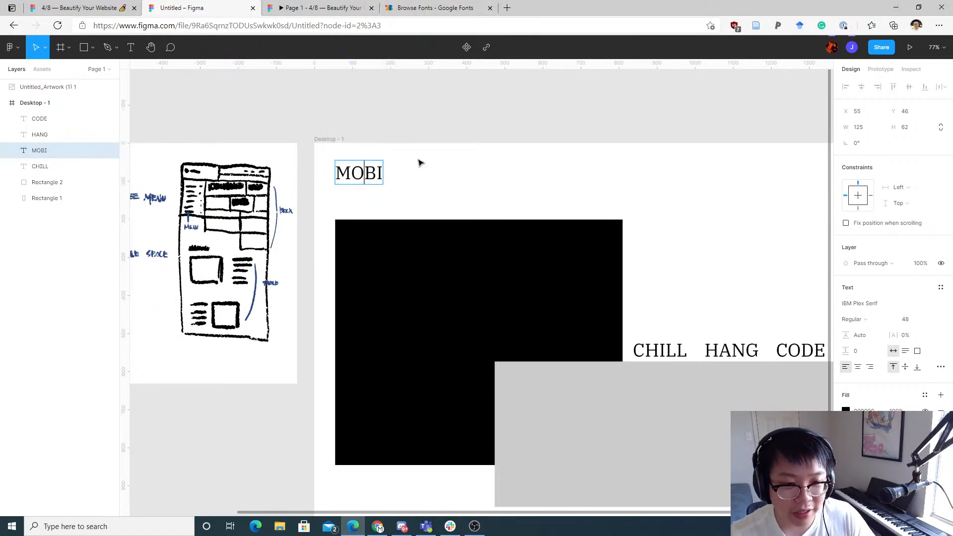
mouse_move(370, 171)
mouse_down()
mouse_move(614, 248)
mouse_move(667, 291)
mouse_move(669, 324)
mouse_move(391, 168)
mouse_move(353, 178)
mouse_up()
click(493, 169)
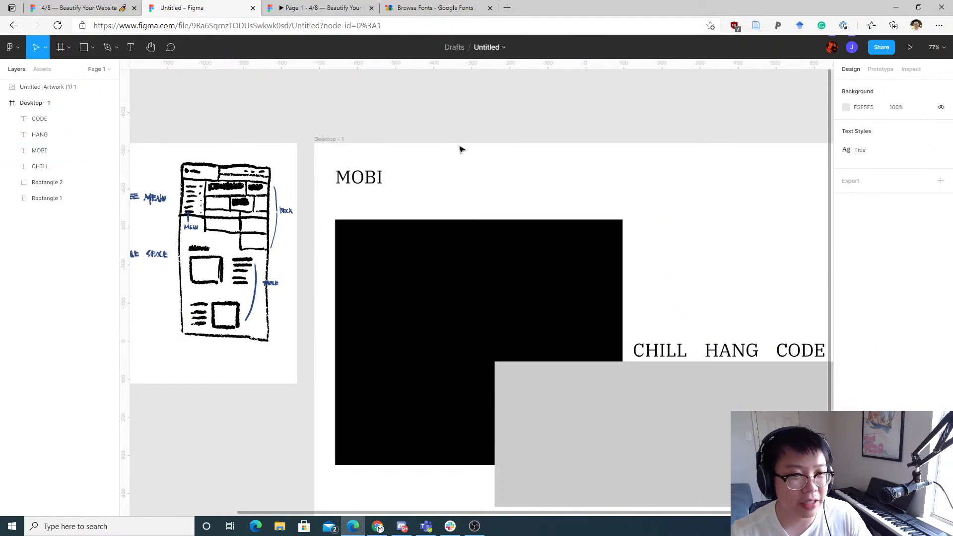
Step: Open a new browser tab and search the web for gestalt principles
key(ctrl+t)
text(GEST)
key(BackSpace)
key(BackSpace)
key(BackSpace)
key(BackSpace)
key(BackSpace)
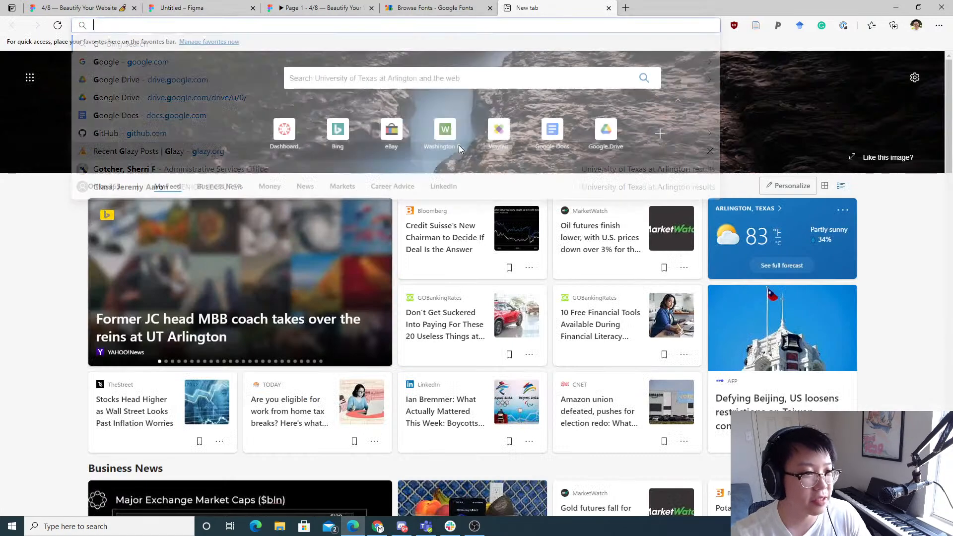
text(gestalt)
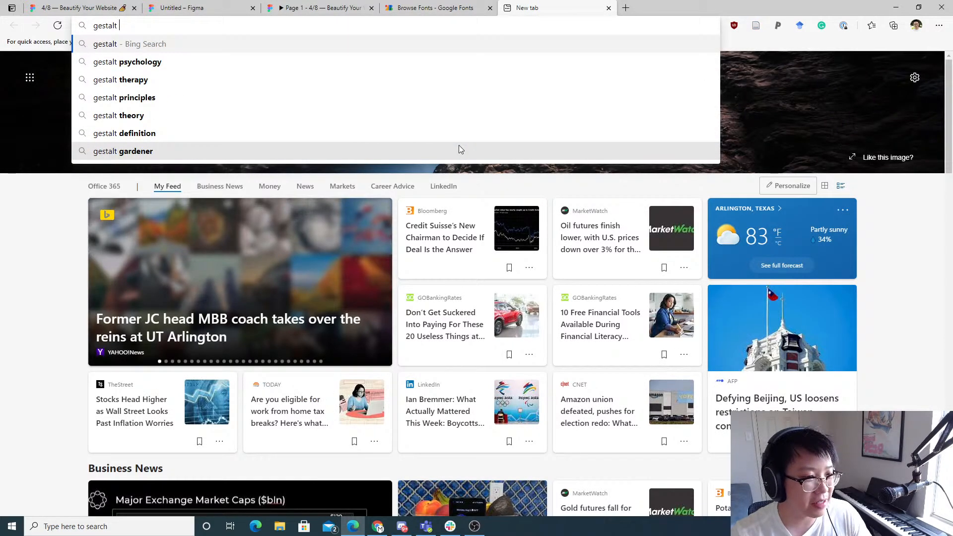
text( principles)
key(Return)
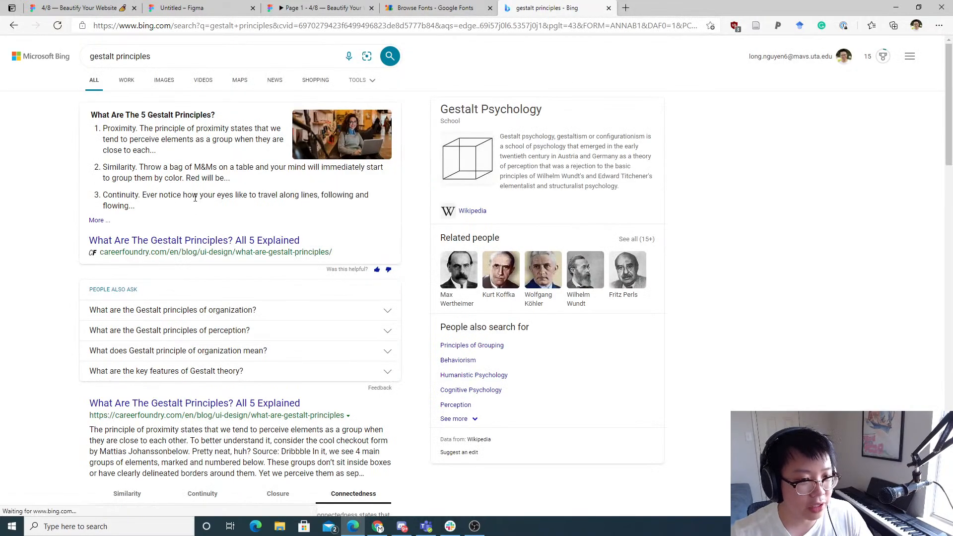
Step: Browse the gestalt principles image results, open the Gestalt diagram, and close the search tab
scroll(195, 198, down, 2)
scroll(228, 202, down, 3)
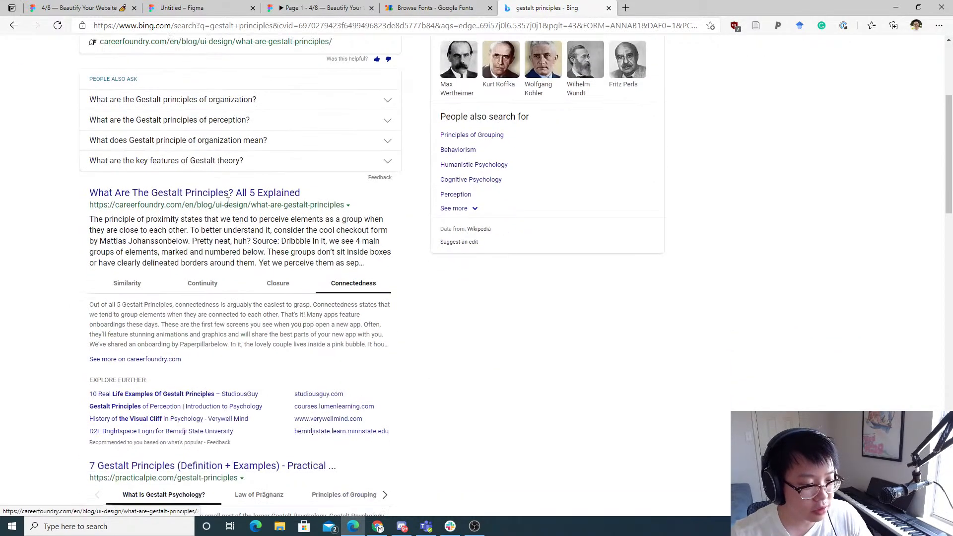
scroll(228, 201, up, 5)
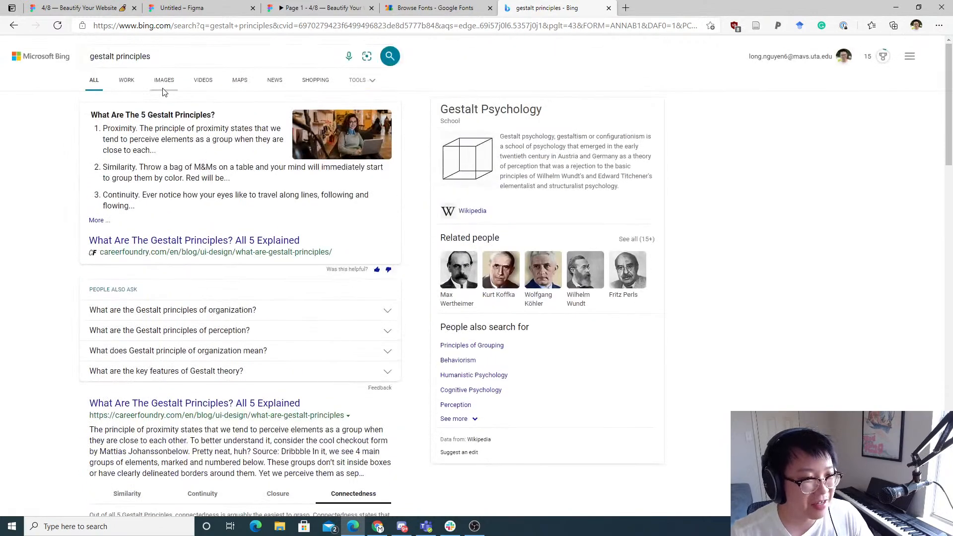
click(164, 89)
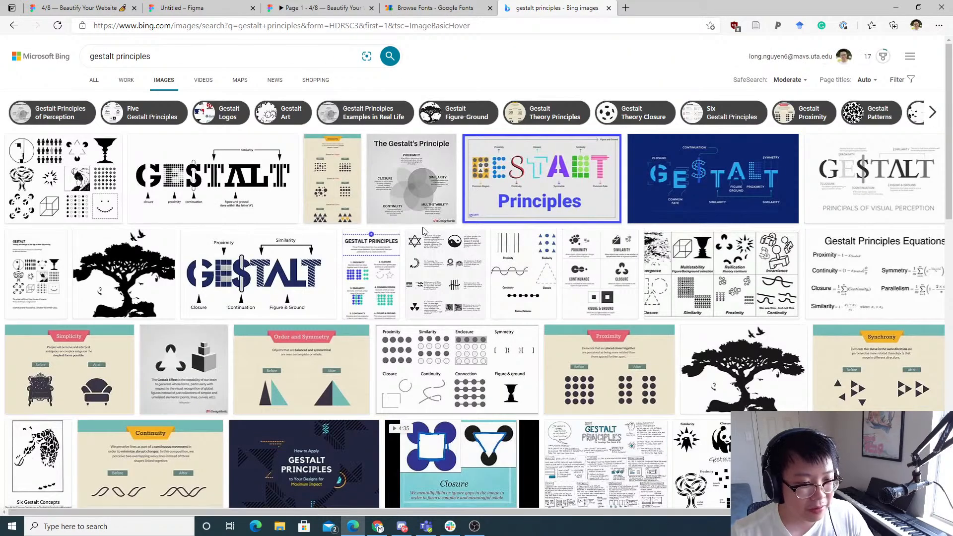
click(228, 265)
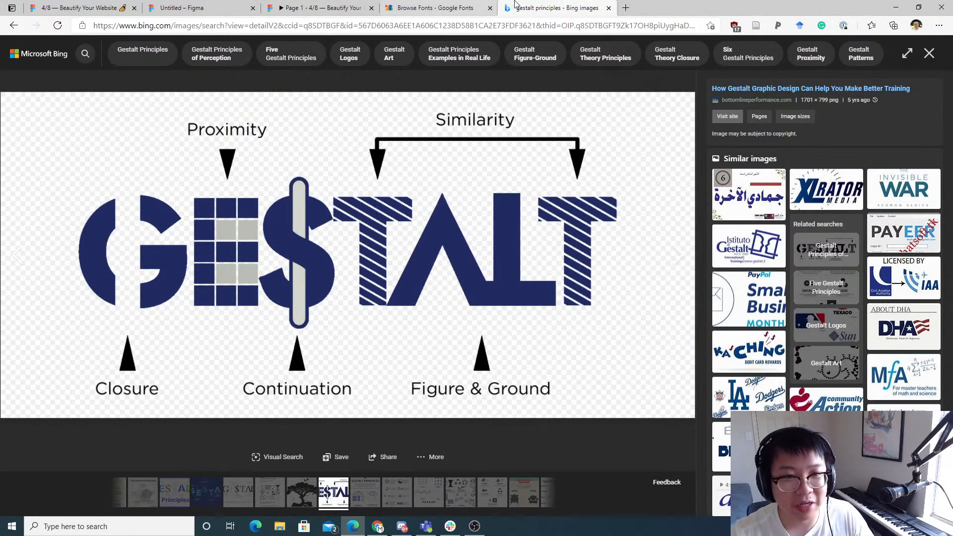
click(609, 8)
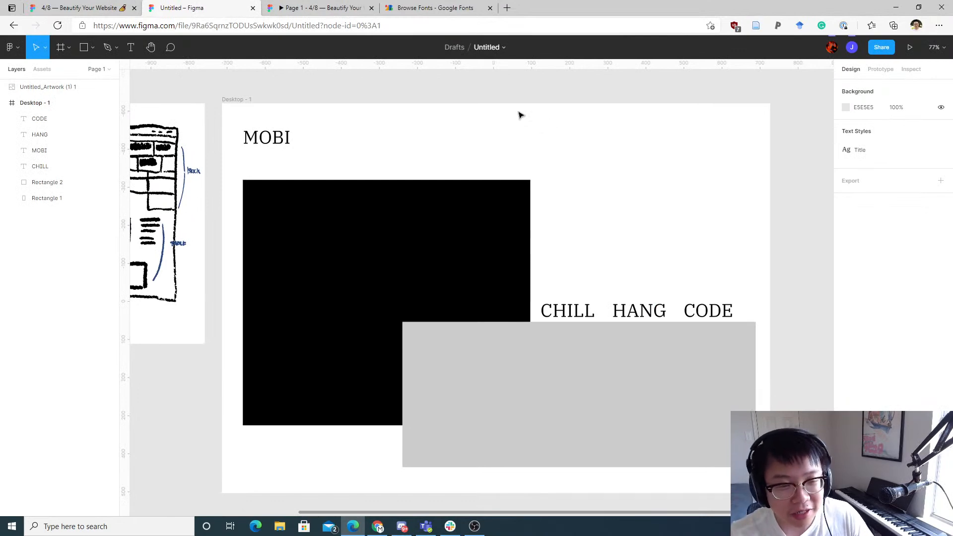
Step: Set the MOBI heading's font size to 24
click(282, 141)
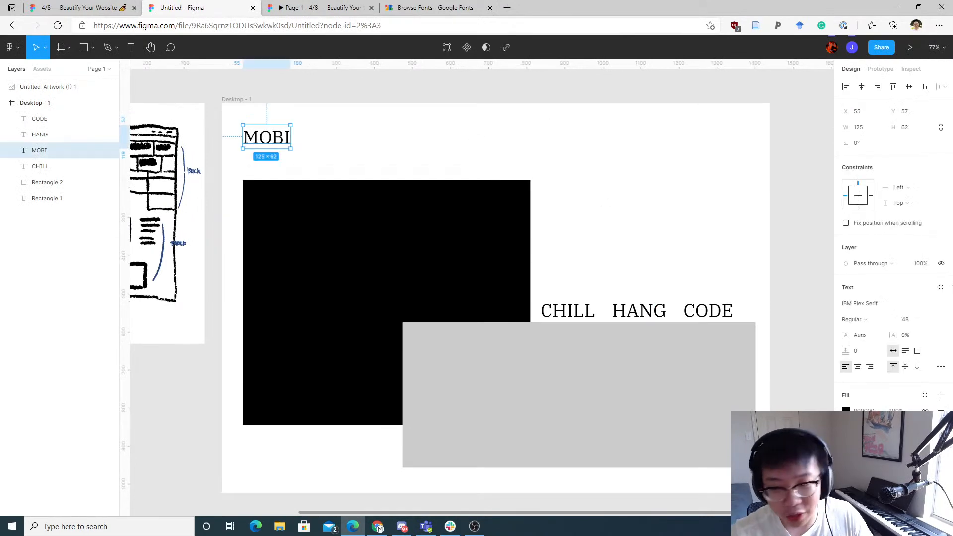
click(931, 322)
click(919, 280)
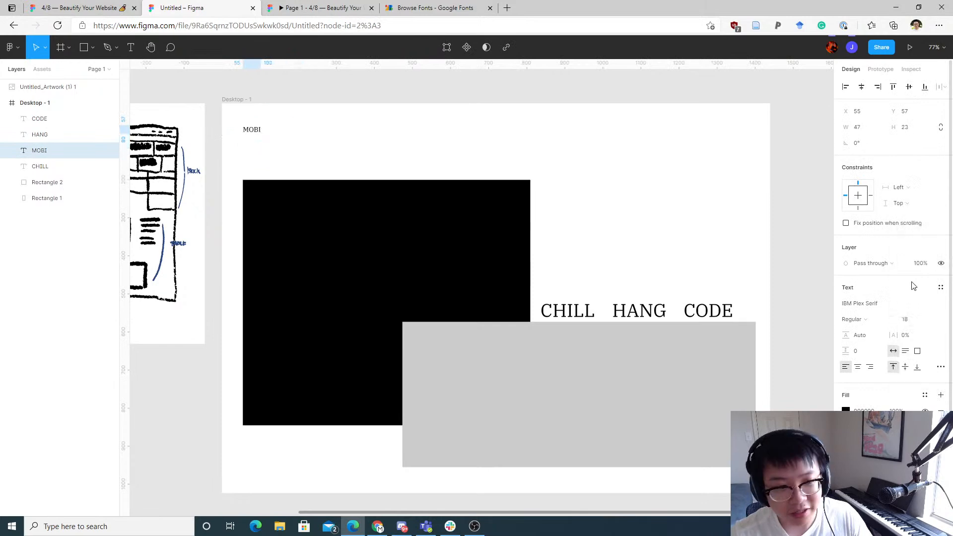
click(930, 320)
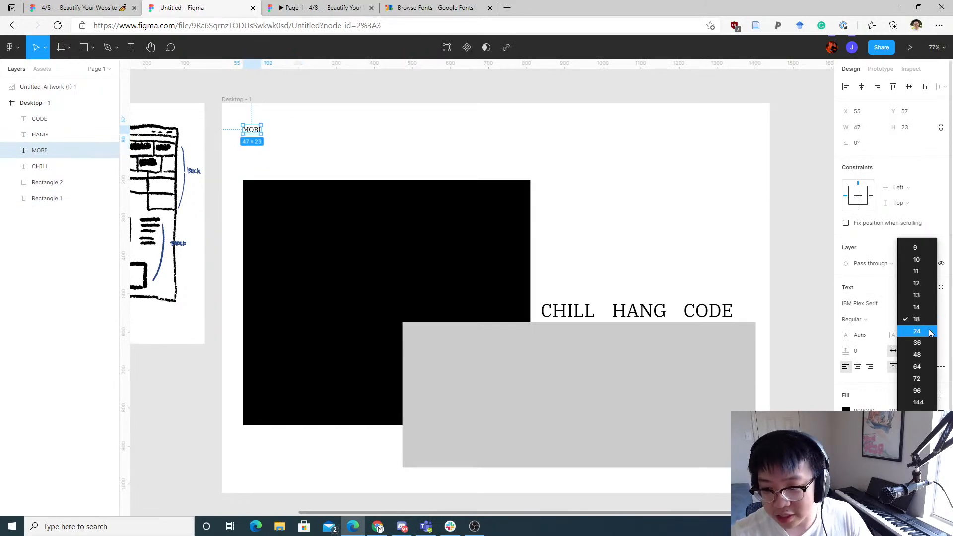
click(917, 331)
click(406, 152)
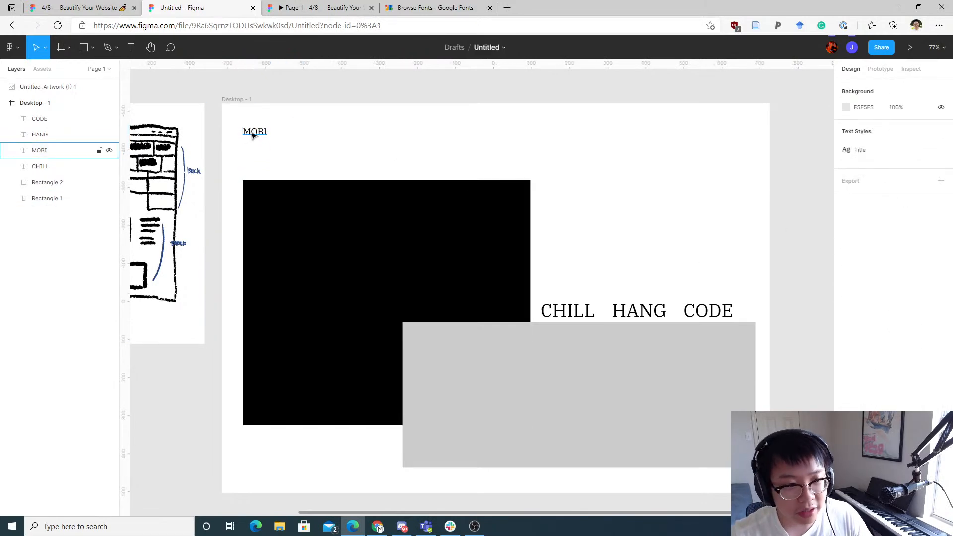
Step: Move the MOBI heading just above the CHILL heading, at X 837, Y 462
drag(253, 136, 553, 290)
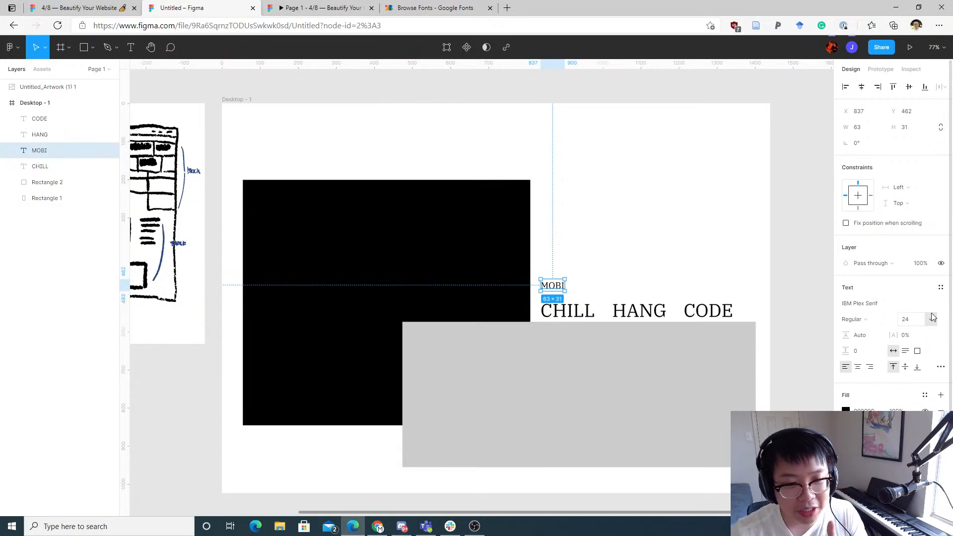
click(638, 272)
Step: Zoom in and out to examine the MOBI label above the CHILL HANG CODE headings
scroll(602, 300, up, 2)
ctrl+scroll(588, 328, up, 5)
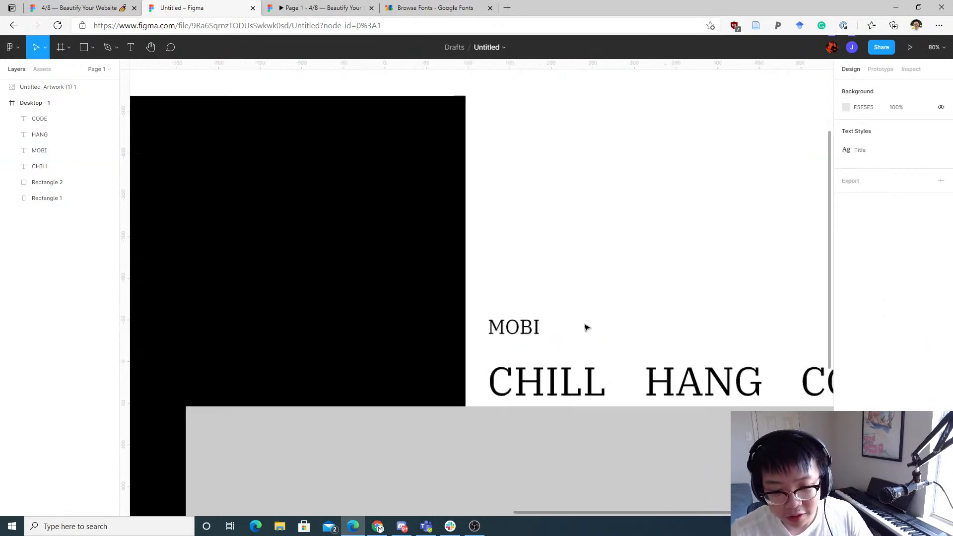
ctrl+scroll(582, 347, up, 1)
drag(575, 359, 462, 186)
ctrl+scroll(458, 188, down, 3)
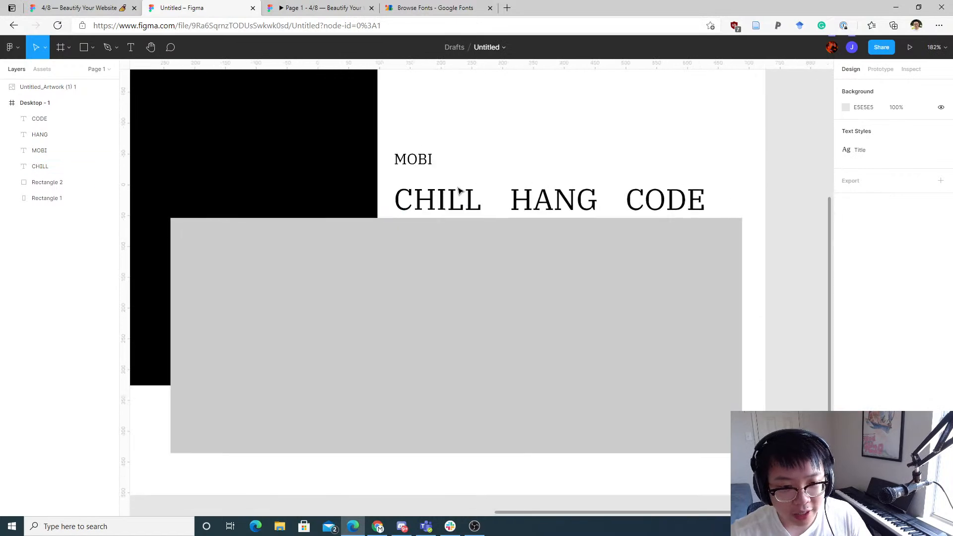
click(459, 191)
ctrl+scroll(515, 195, down, 3)
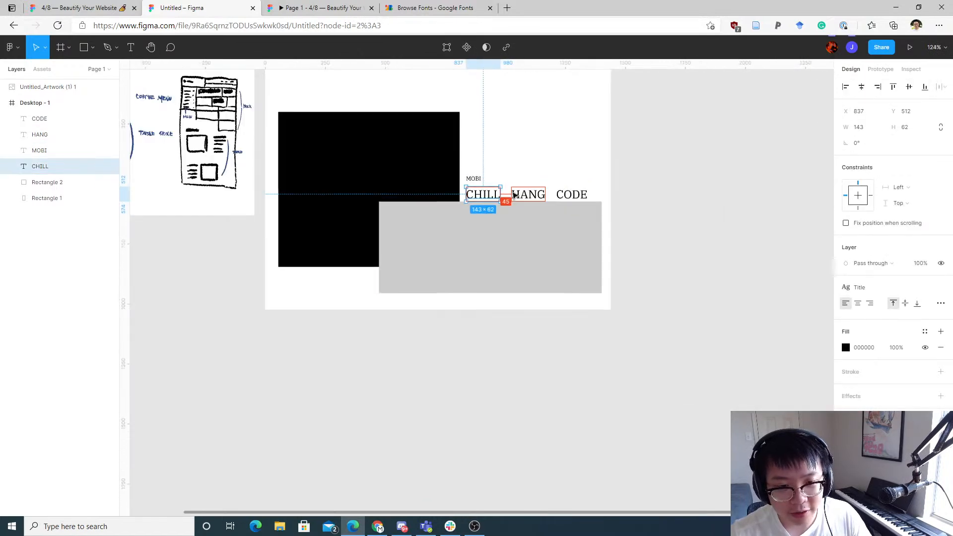
scroll(541, 177, up, 3)
scroll(545, 174, down, 6)
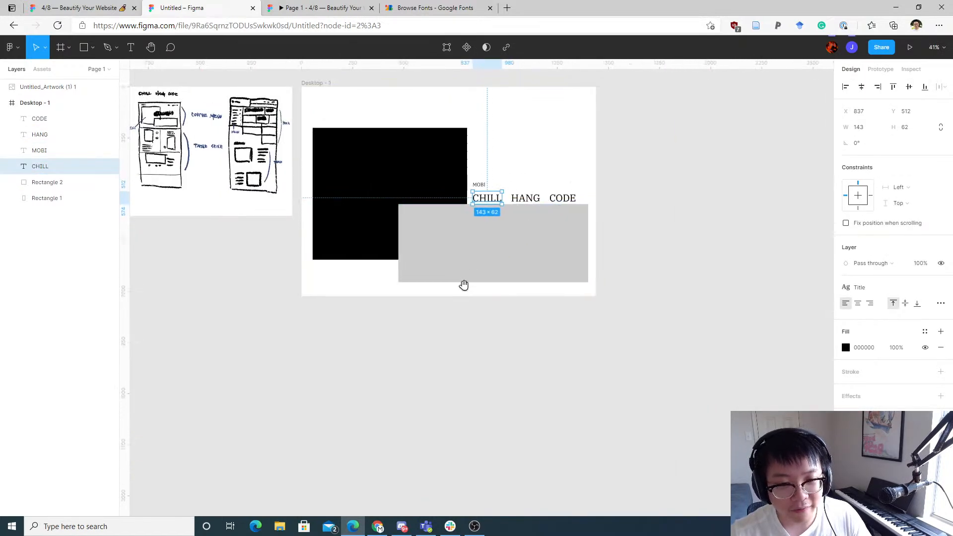
drag(464, 285, 357, 370)
click(600, 238)
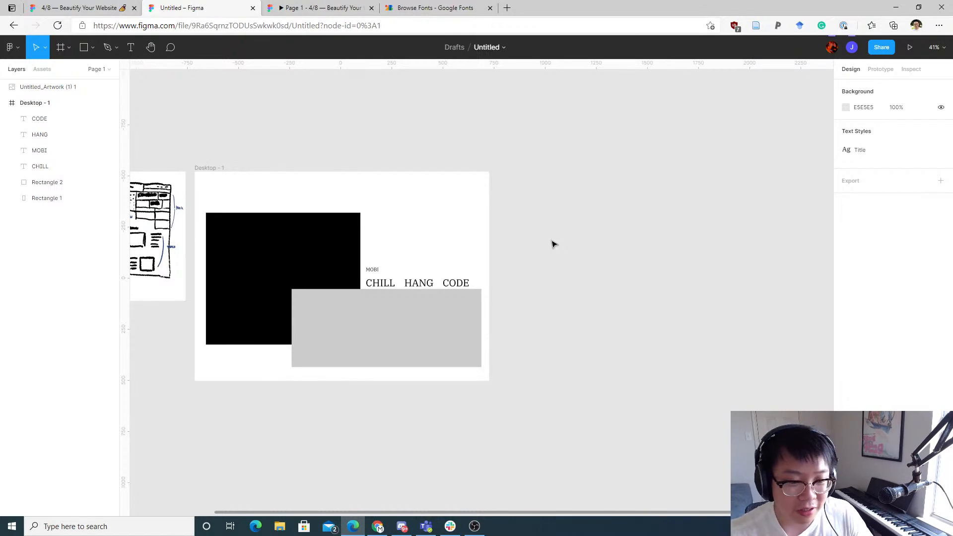
Step: Add a second 1440 × 1024 Desktop frame beside the first, aligned with its top edge
key(f)
click(872, 152)
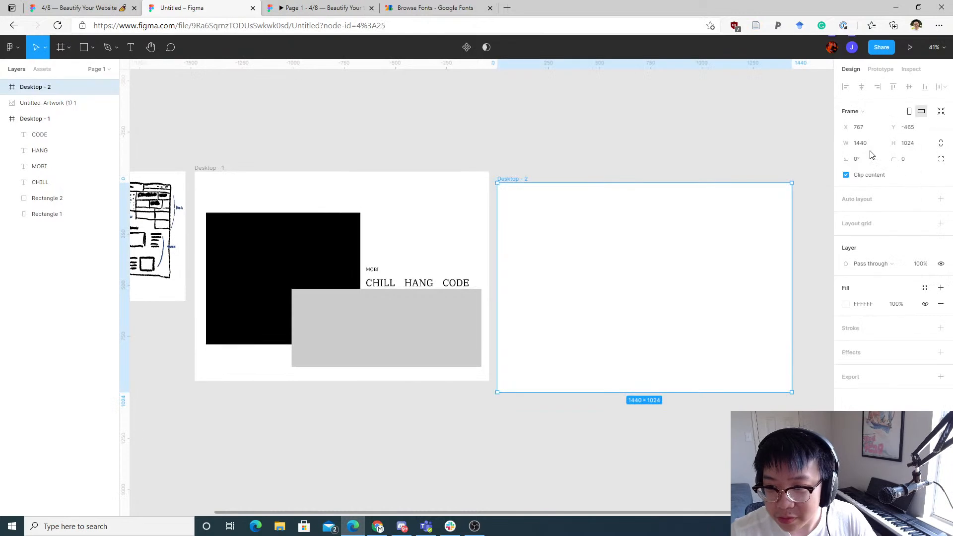
drag(578, 219, 582, 209)
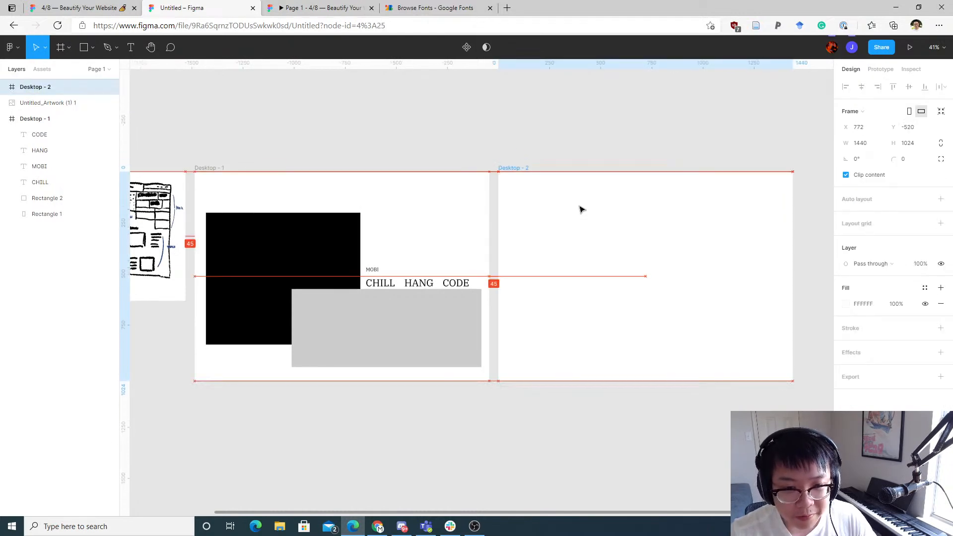
click(451, 140)
scroll(434, 145, down, 1)
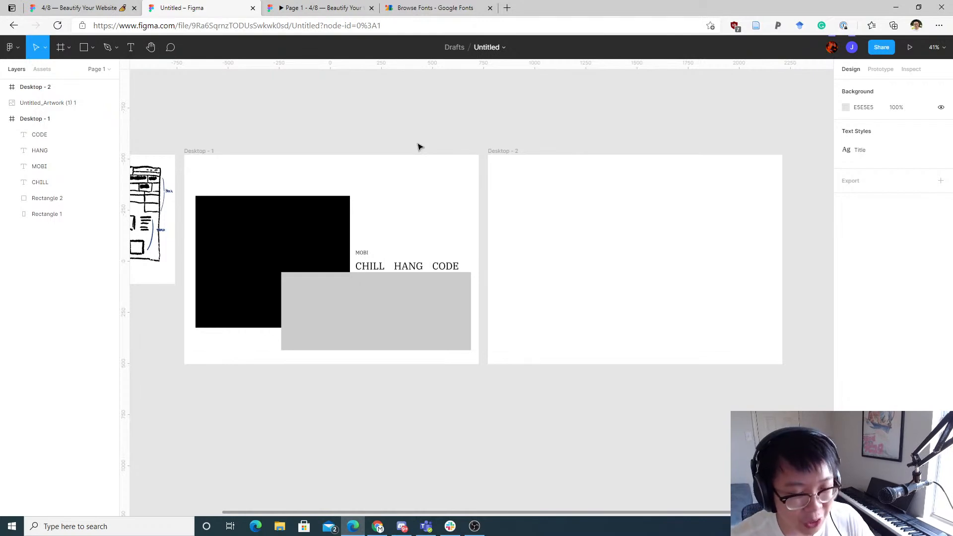
Step: Copy the MOBI and CHILL headings into the second desktop frame
drag(386, 219, 542, 209)
click(594, 202)
scroll(566, 207, up, 4)
scroll(548, 215, up, 3)
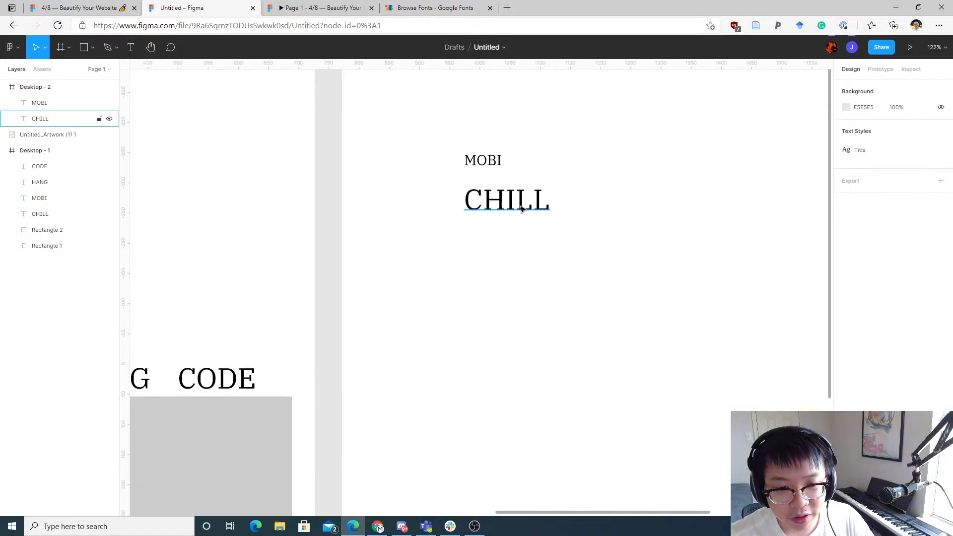
Step: Rearrange the copied headings so CHILL sits above MOBI, placing MOBI at X 81, Y 148
click(522, 207)
scroll(587, 227, up, 2)
drag(484, 260, 411, 163)
drag(460, 218, 390, 212)
click(422, 264)
click(422, 158)
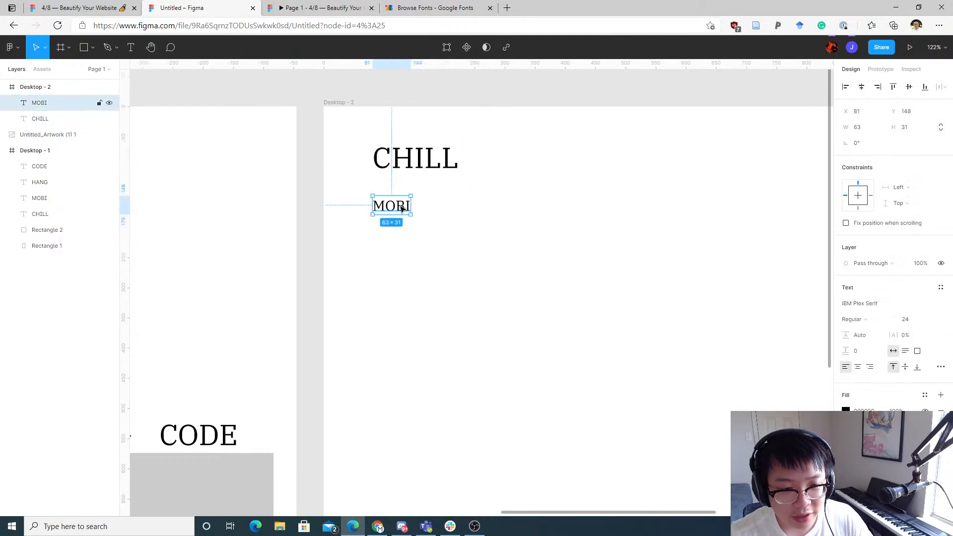
Step: Move MOBI up directly beneath CHILL in the second desktop frame, to Y 108
drag(388, 205, 401, 187)
click(424, 192)
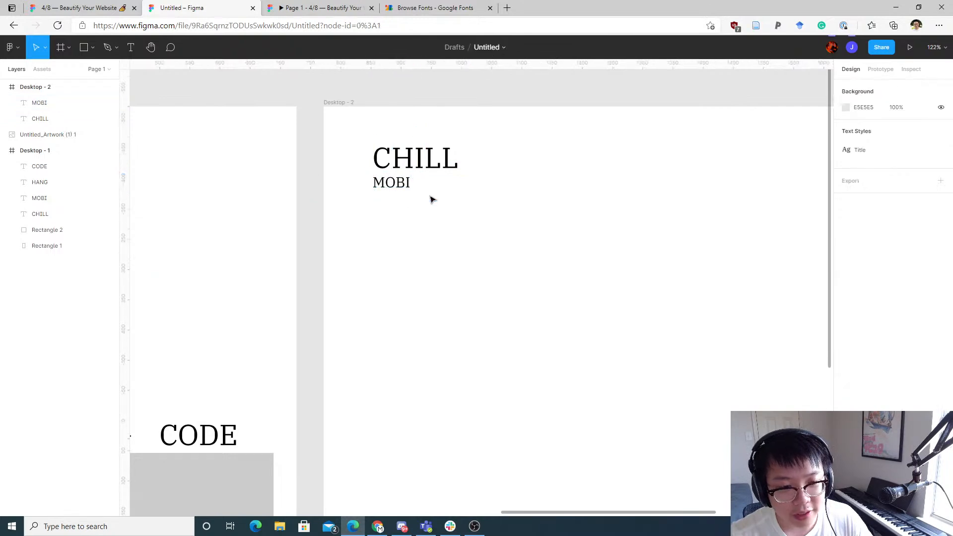
click(433, 171)
click(397, 189)
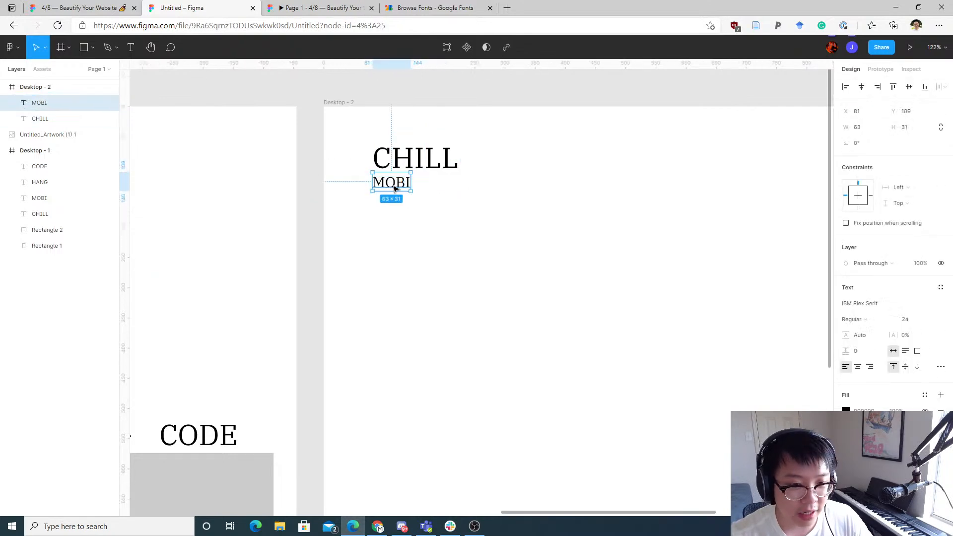
Step: Duplicate the CHILL and MOBI heading pair below the original in the second frame
click(419, 228)
drag(478, 253, 362, 142)
drag(421, 205, 421, 339)
scroll(425, 278, down, 3)
click(411, 196)
scroll(407, 194, up, 1)
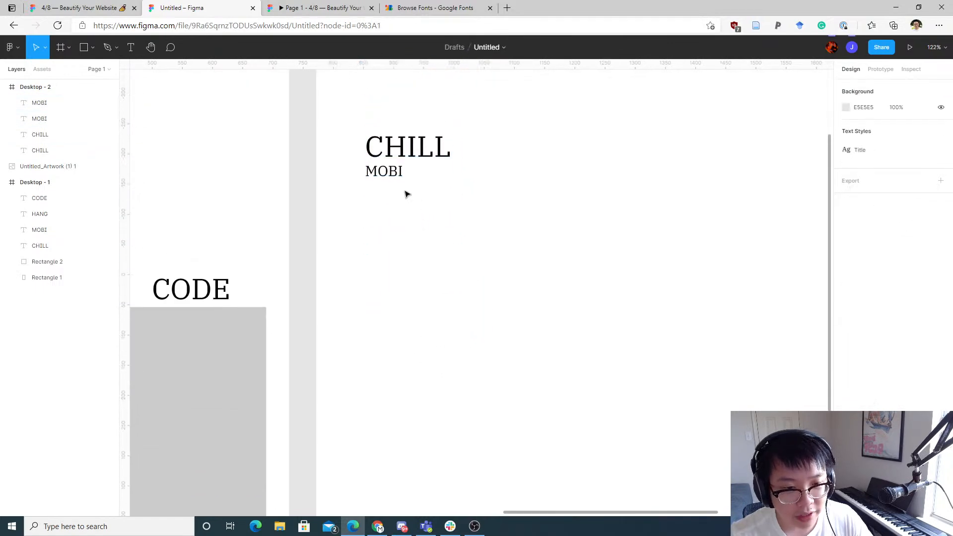
Step: Set the copied MOBI's font size to 18
click(396, 175)
click(931, 319)
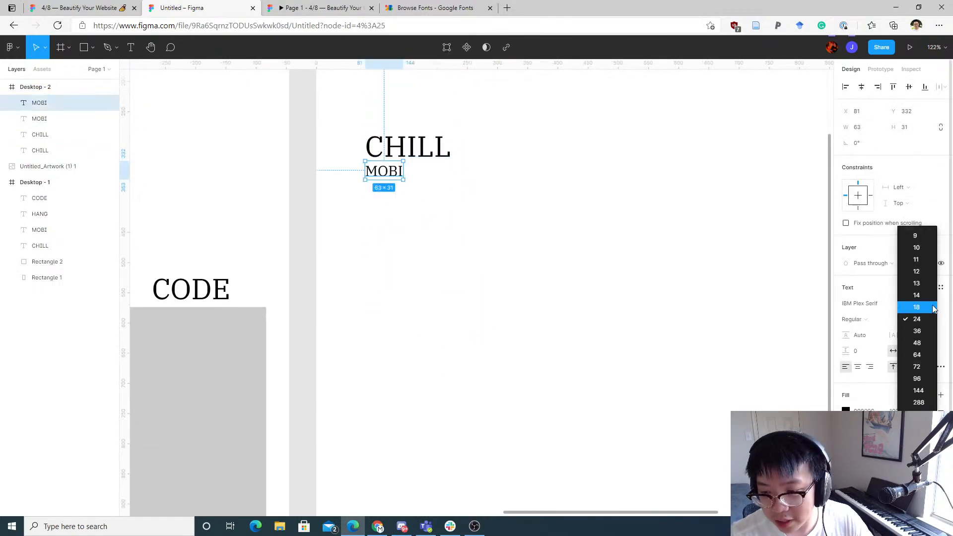
click(917, 307)
Step: Place the copied MOBI beside the copied CHILL heading, aligned with its baseline
click(432, 194)
drag(384, 170, 382, 238)
click(443, 209)
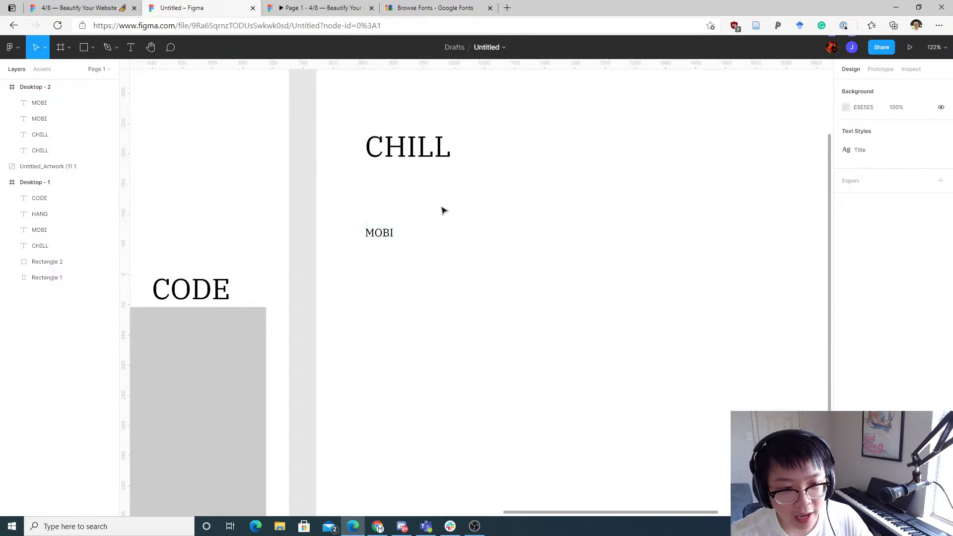
drag(443, 208, 449, 254)
drag(389, 275, 392, 214)
scroll(428, 185, up, 4)
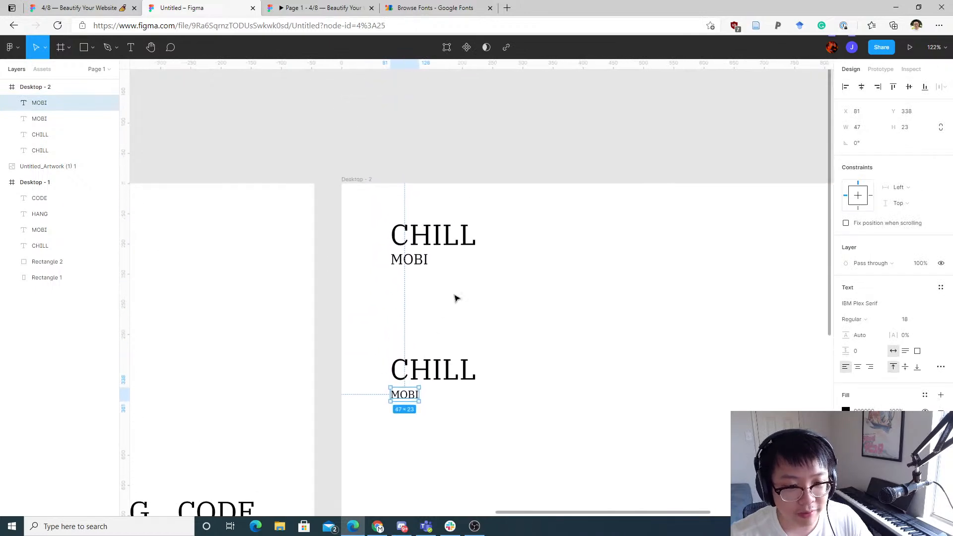
drag(457, 291, 361, 195)
drag(509, 298, 468, 174)
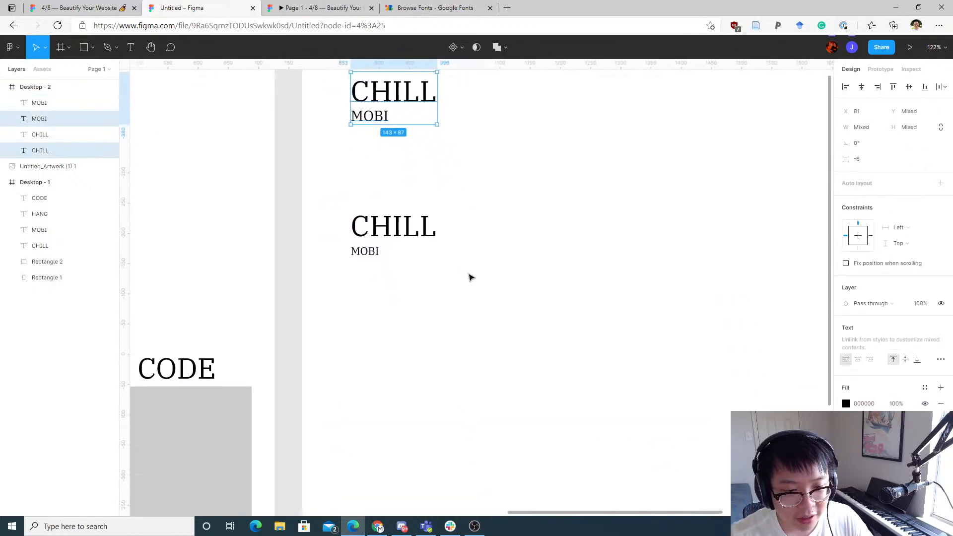
drag(392, 255, 466, 234)
click(526, 228)
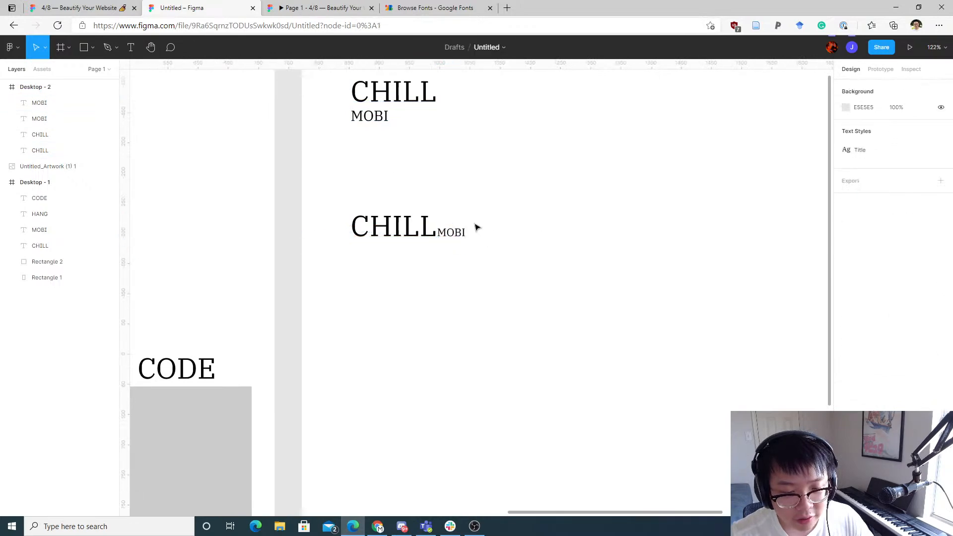
Step: Draw two small placeholder rectangles after the inline MOBI, about 16 × 13 and 16 × 35
scroll(462, 222, up, 3)
scroll(461, 222, up, 5)
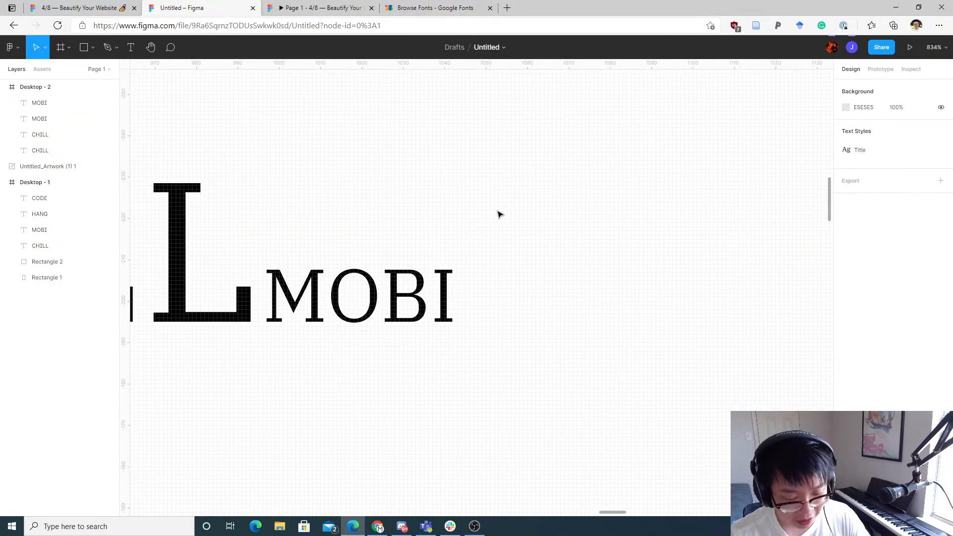
key(r)
drag(478, 263, 544, 318)
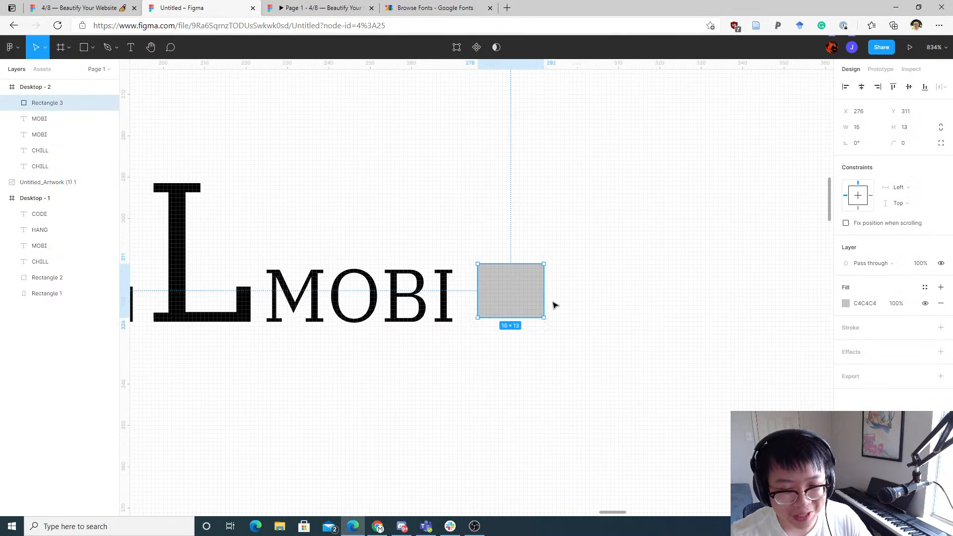
click(595, 277)
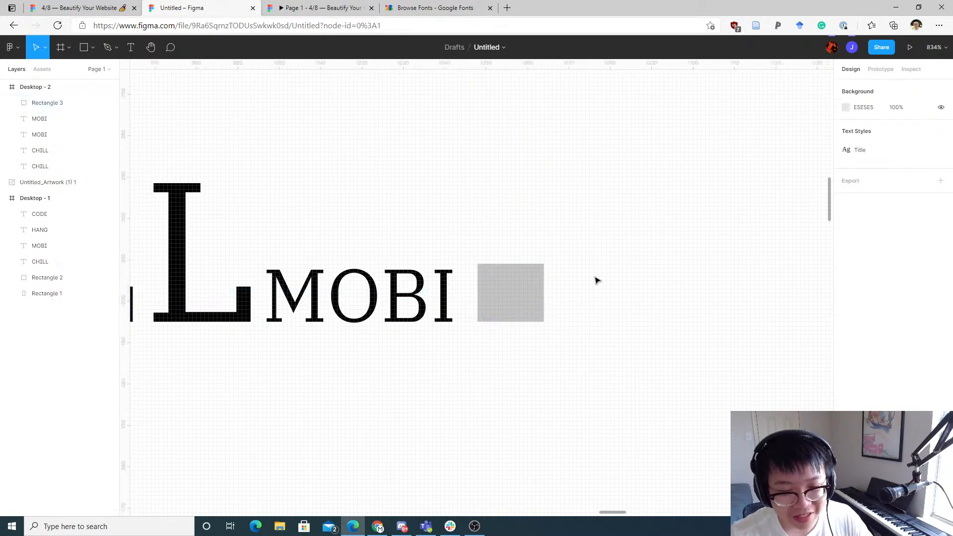
key(r)
drag(548, 177, 617, 327)
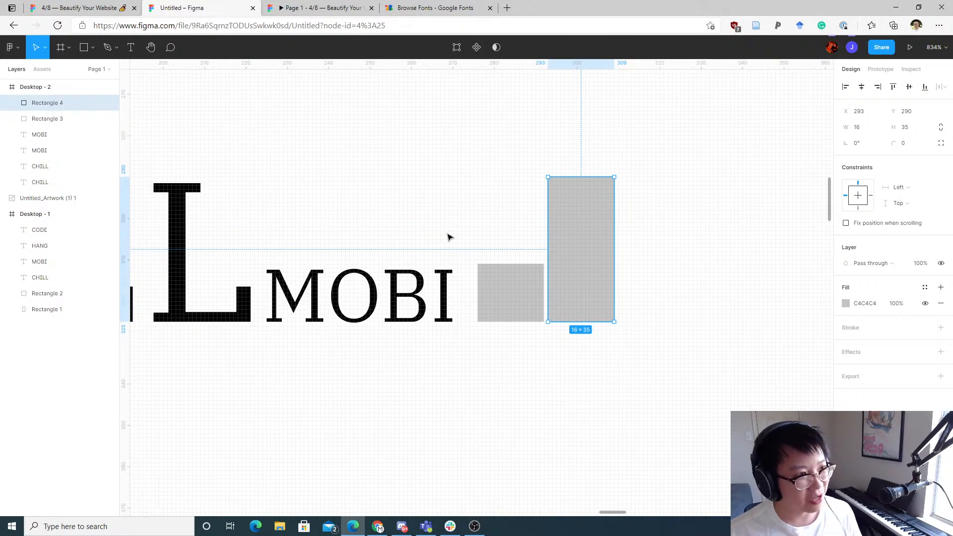
click(517, 238)
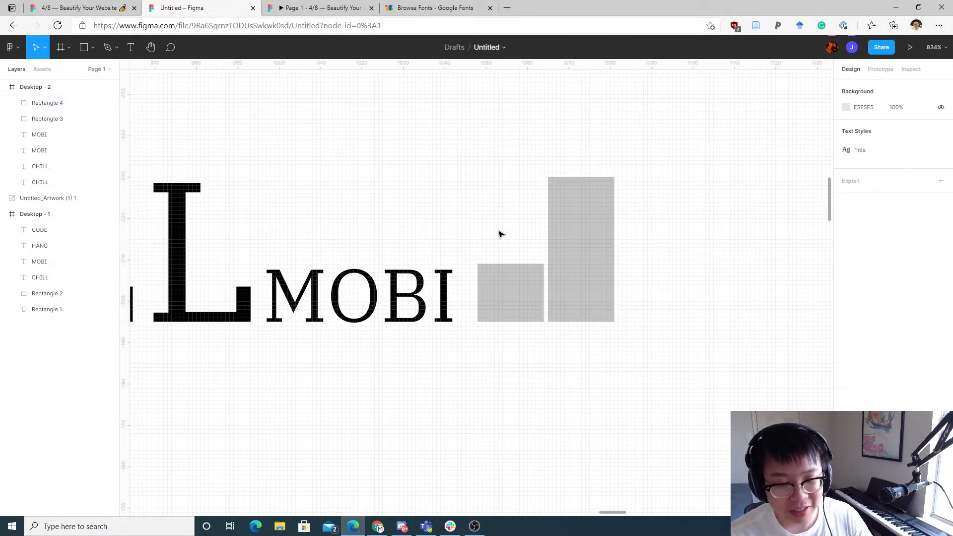
Step: Set the inline MOBI's font size to 12
scroll(647, 170, down, 5)
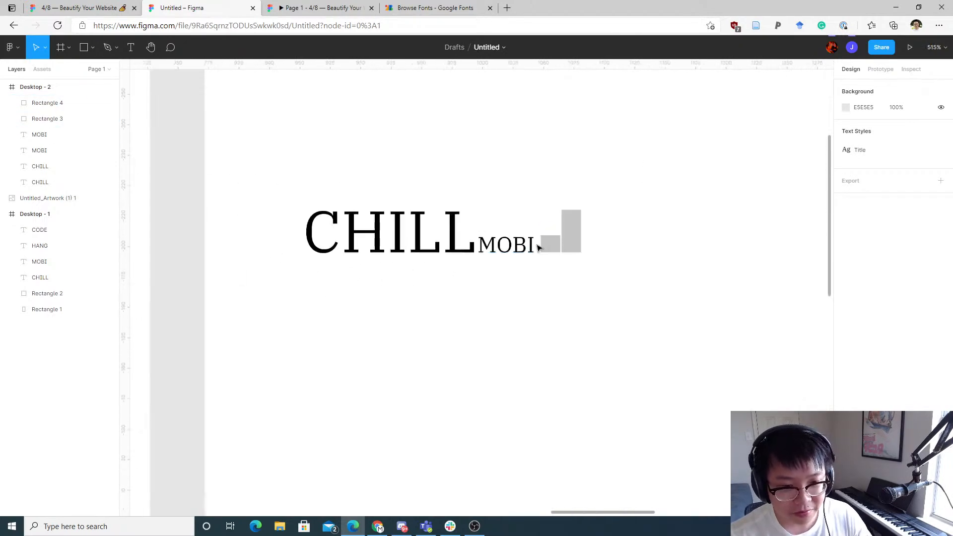
scroll(574, 275, up, 3)
scroll(586, 293, down, 5)
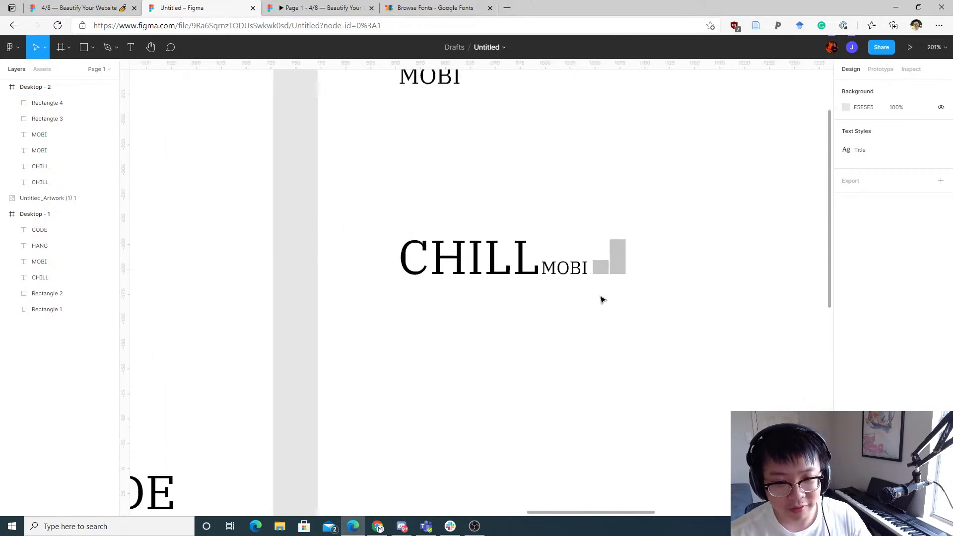
scroll(562, 308, up, 4)
drag(570, 294, 525, 366)
click(523, 325)
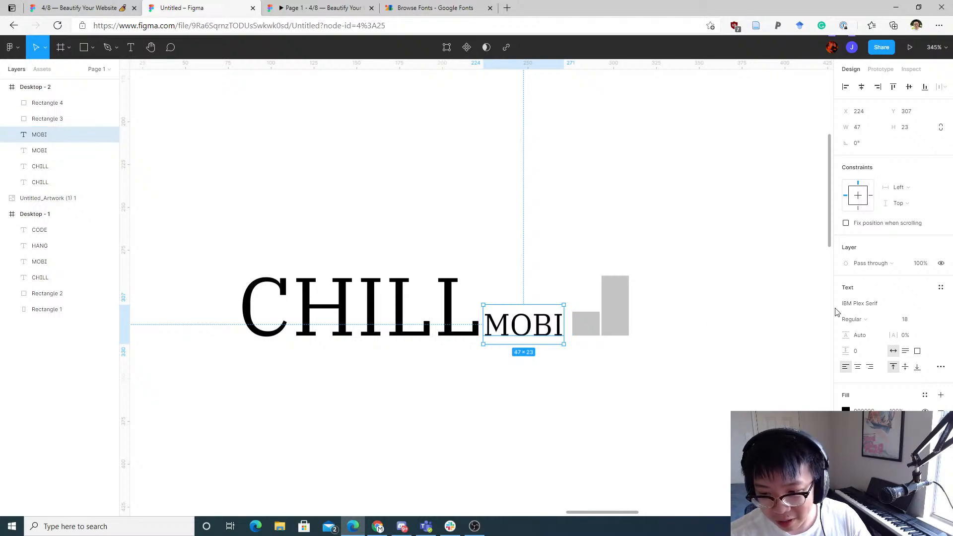
click(928, 320)
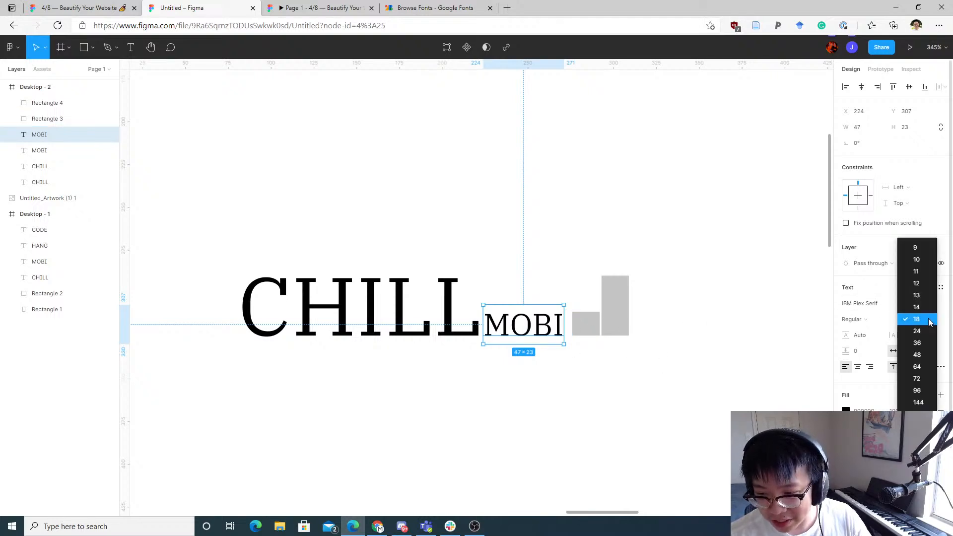
click(917, 283)
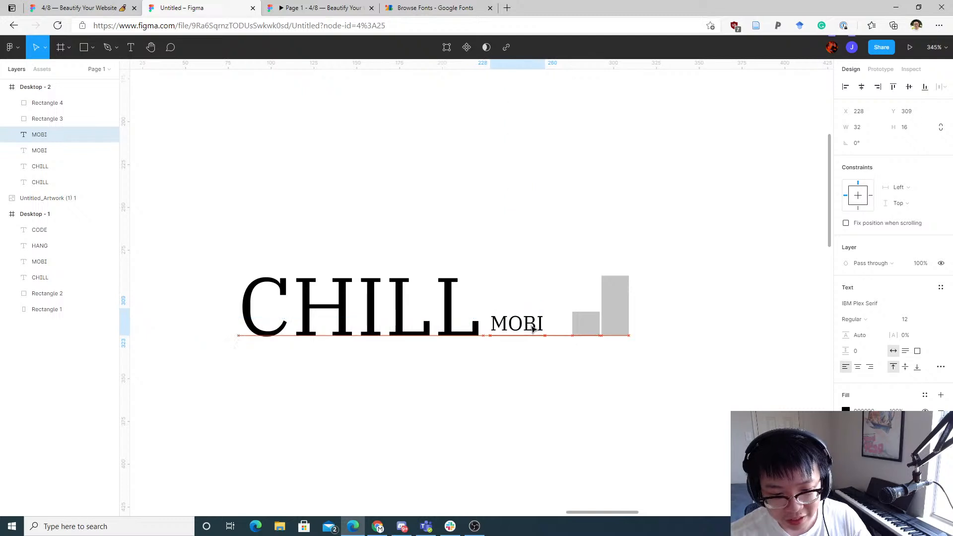
Step: Shift the inline MOBI slightly right and delete the two placeholder rectangles
drag(528, 325, 566, 326)
click(615, 377)
scroll(416, 343, up, 3)
click(592, 355)
scroll(588, 357, down, 5)
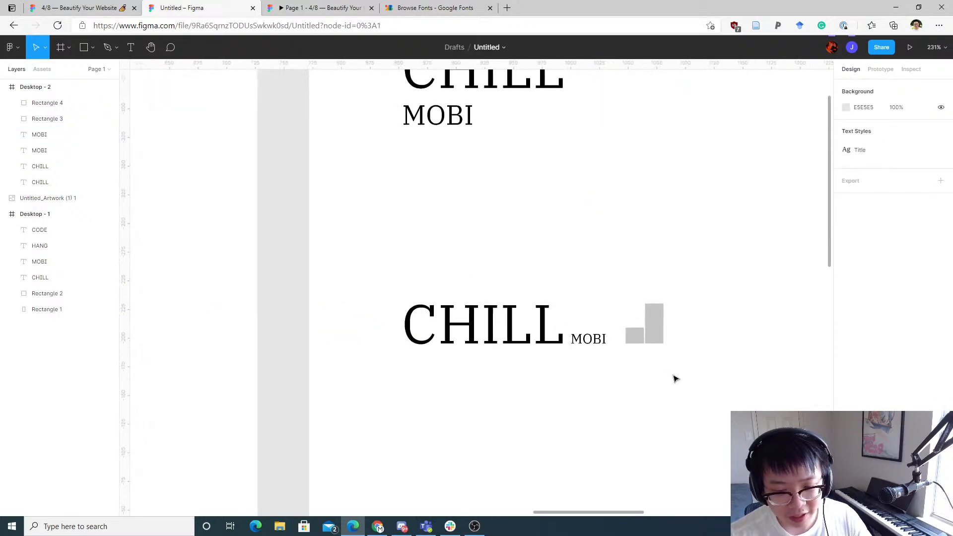
drag(675, 379, 624, 298)
key(Delete)
Step: Delete all the CHILL and MOBI headings from the second desktop frame
scroll(496, 315, down, 3)
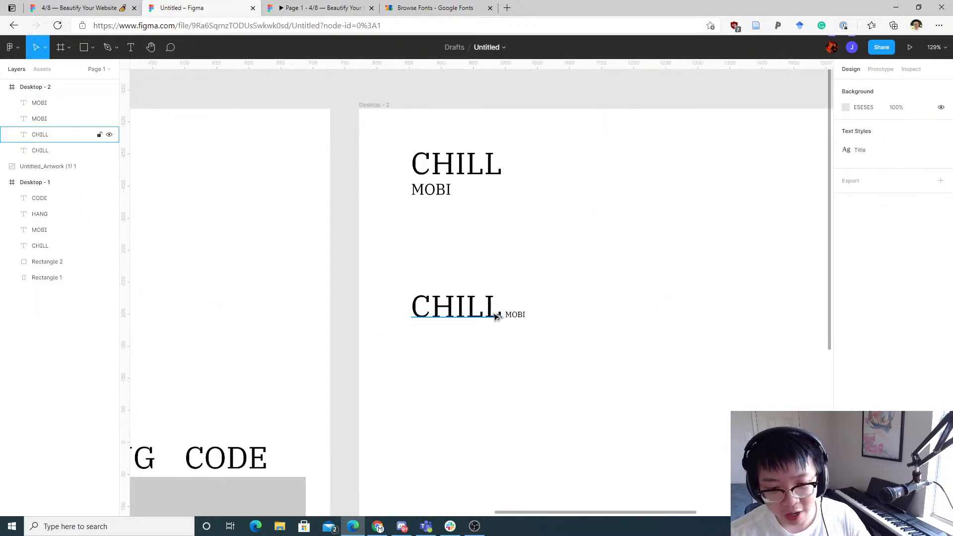
scroll(526, 315, up, 3)
drag(508, 320, 478, 322)
click(550, 354)
scroll(551, 354, down, 5)
key(Delete)
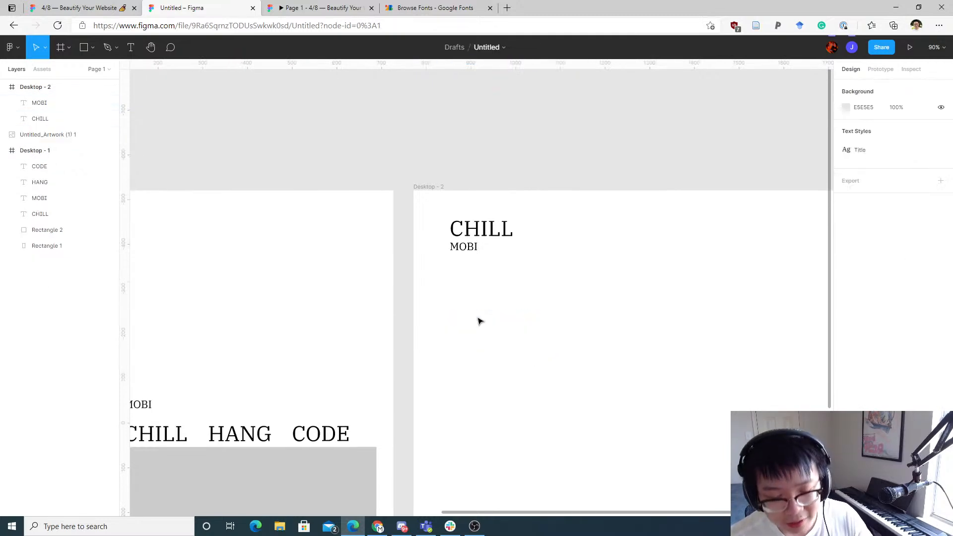
drag(586, 293, 443, 214)
key(Delete)
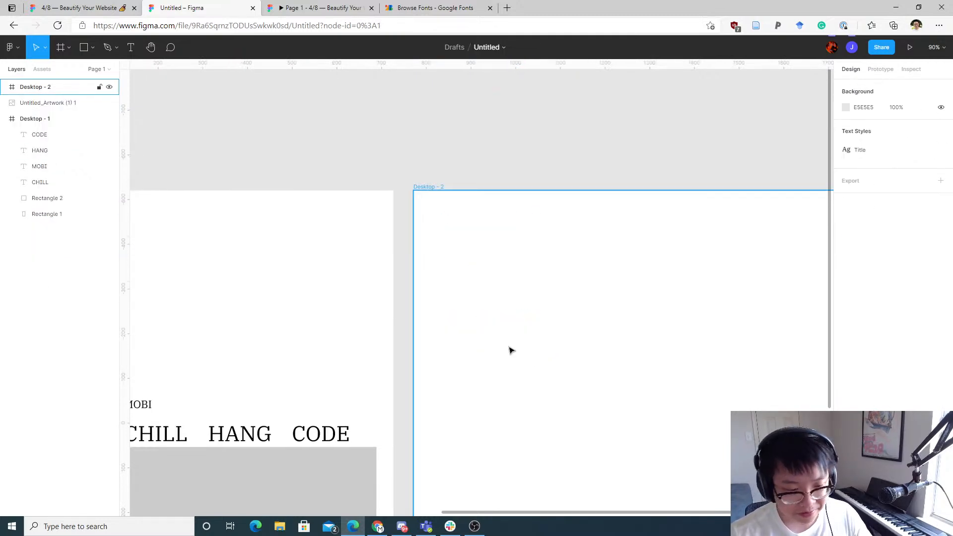
Step: Move MOBI in the first desktop frame to its top-left corner, above the black rectangle
drag(385, 269, 601, 78)
click(354, 212)
drag(365, 171, 564, 282)
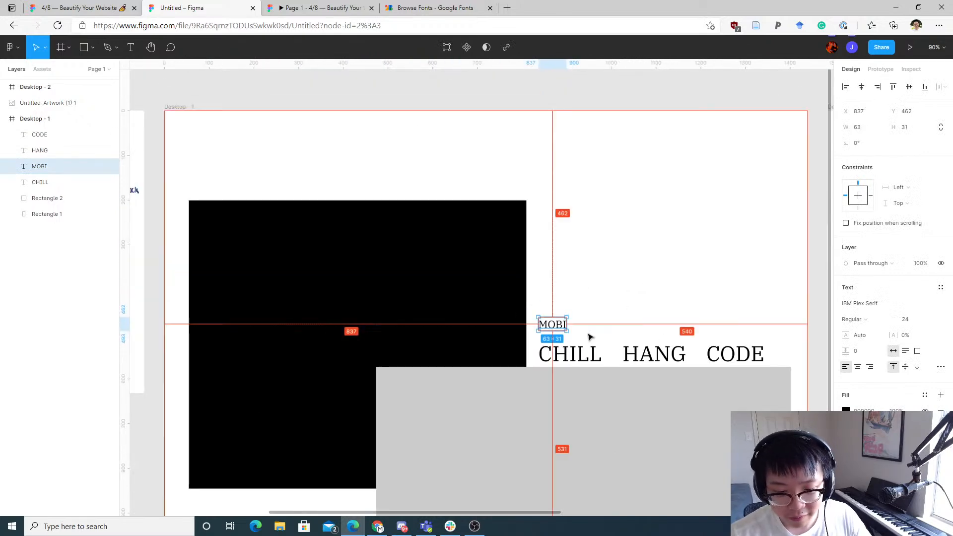
scroll(576, 338, up, 4)
scroll(573, 344, down, 4)
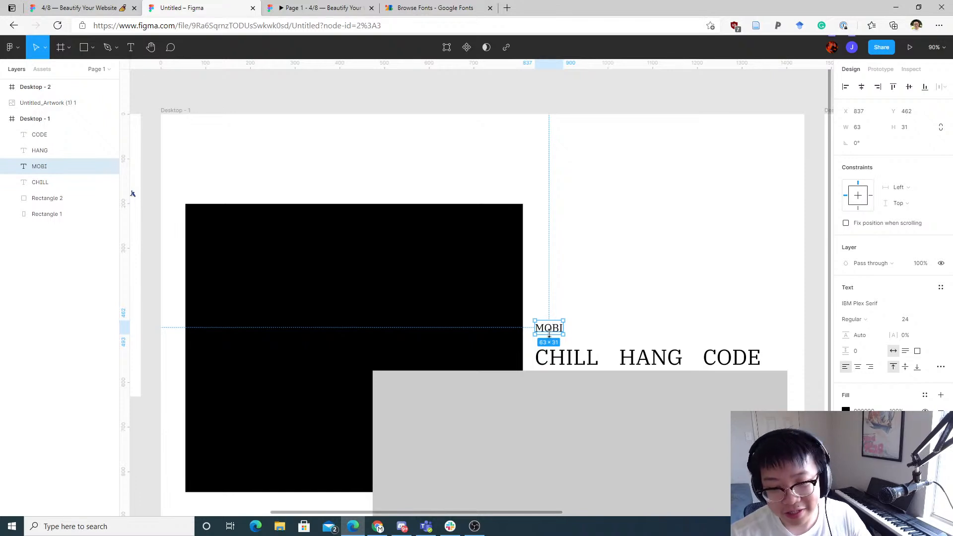
drag(551, 333, 325, 192)
click(250, 163)
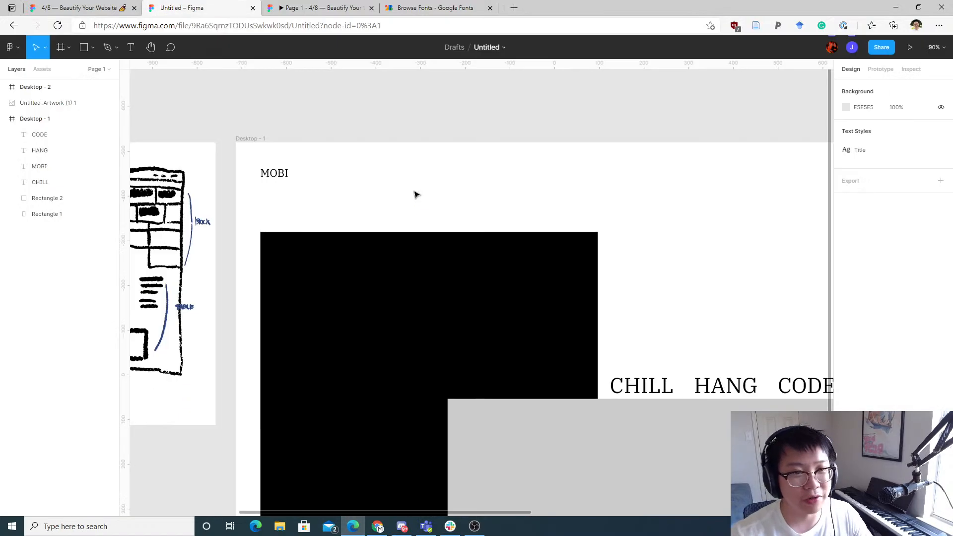
click(409, 7)
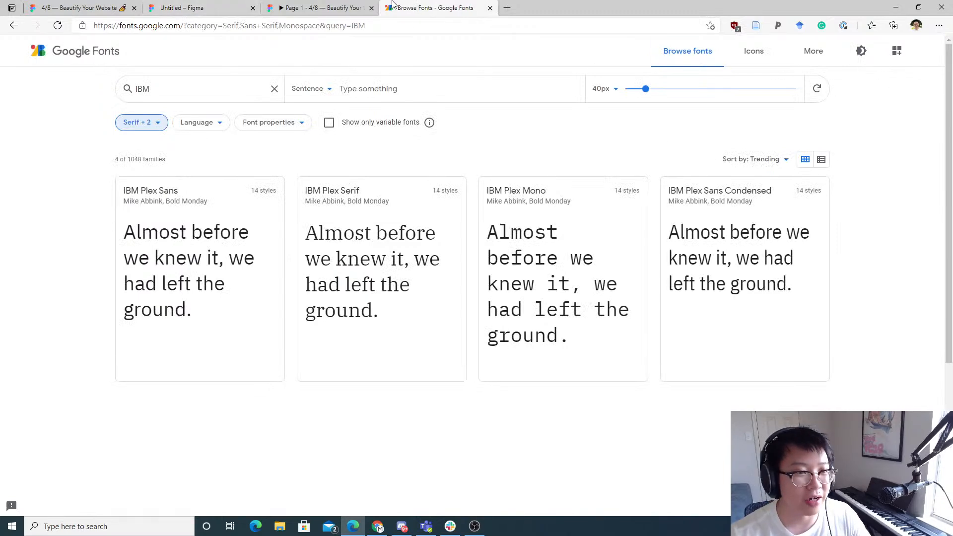
key(ctrl+t)
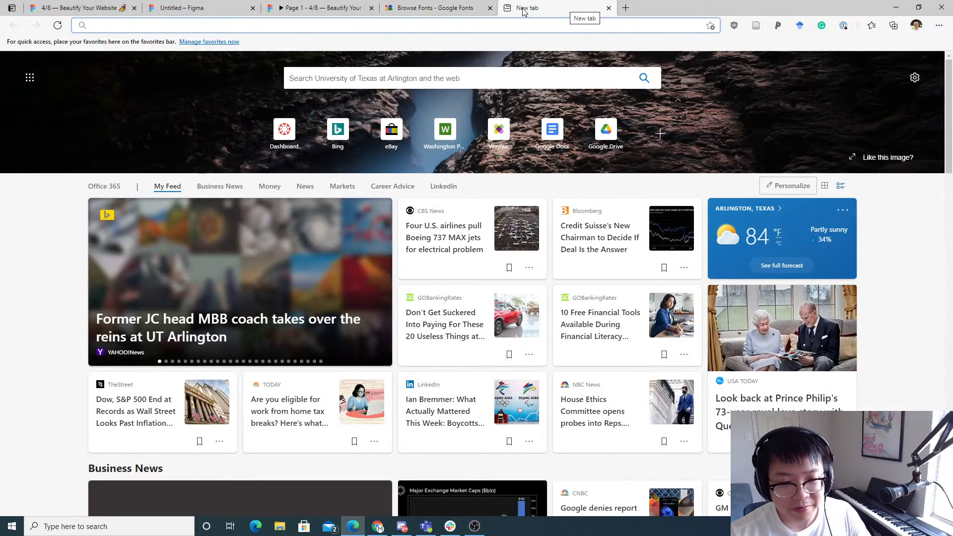
key(ctrl+w)
click(58, 4)
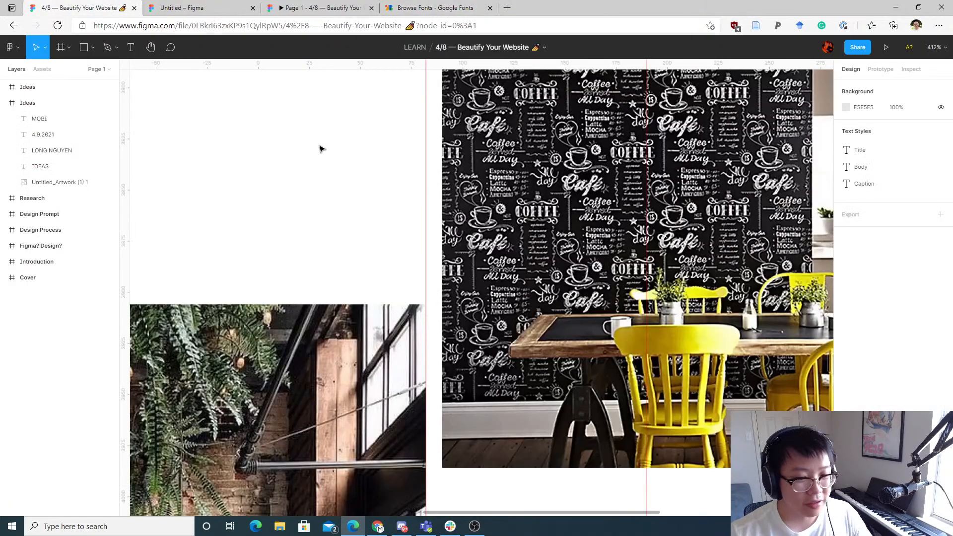
click(222, 5)
Step: Duplicate MOBI to the first frame's top right at X 1160, Y 83 and change its text to ABOUT
drag(467, 203, 436, 192)
drag(261, 180, 751, 188)
drag(725, 202, 551, 238)
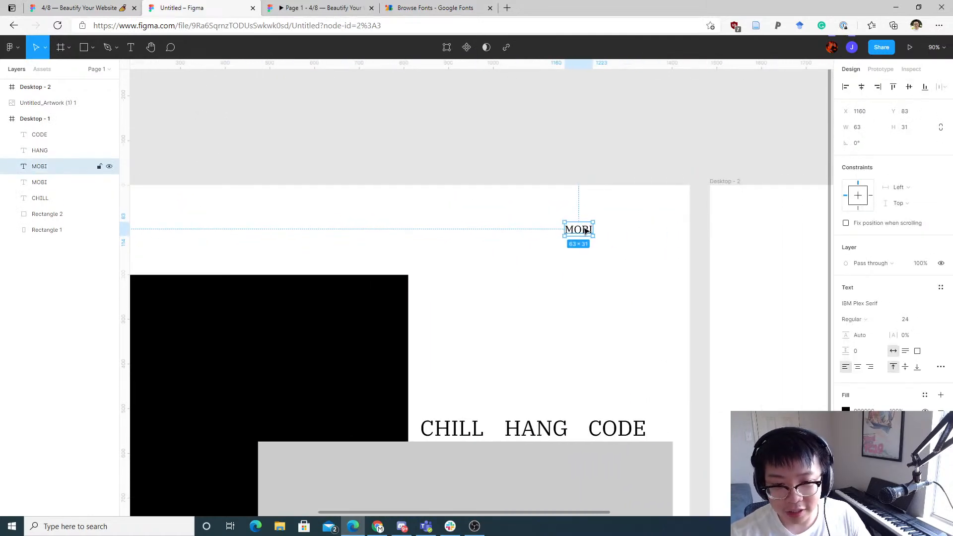
double_click(586, 231)
text(about)
key(BackSpace)
key(BackSpace)
key(BackSpace)
key(BackSpace)
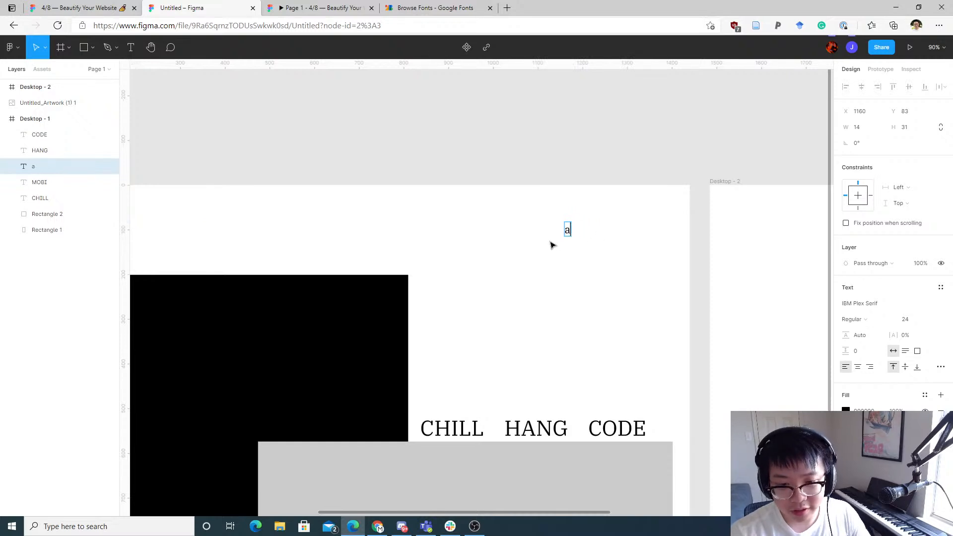
key(BackSpace)
text(ABOUT)
key(Escape)
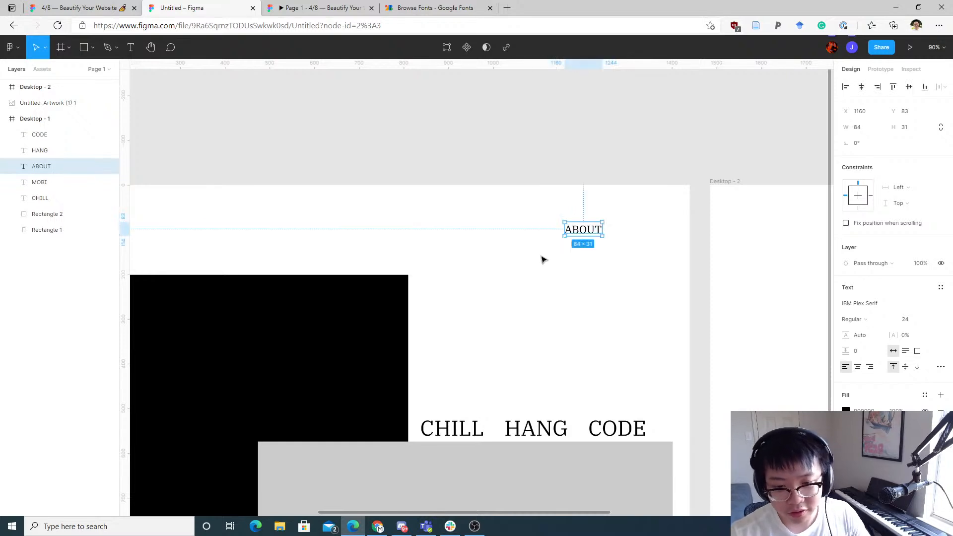
Step: Duplicate ABOUT to its right and change the copy's text to CONTACT
mouse_move(589, 232)
mouse_down()
mouse_move(536, 227)
mouse_move(594, 227)
mouse_up()
double_click(591, 222)
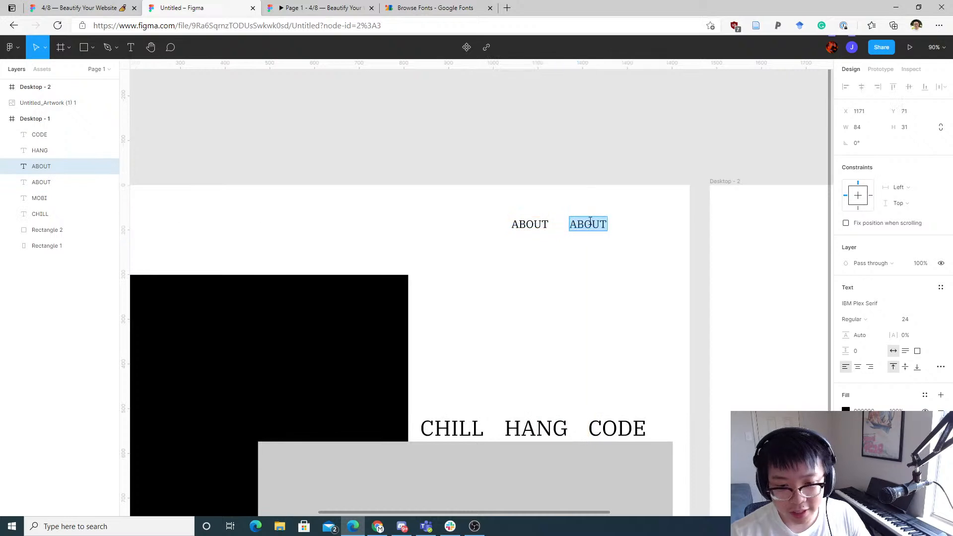
text(CONTACT)
click(598, 288)
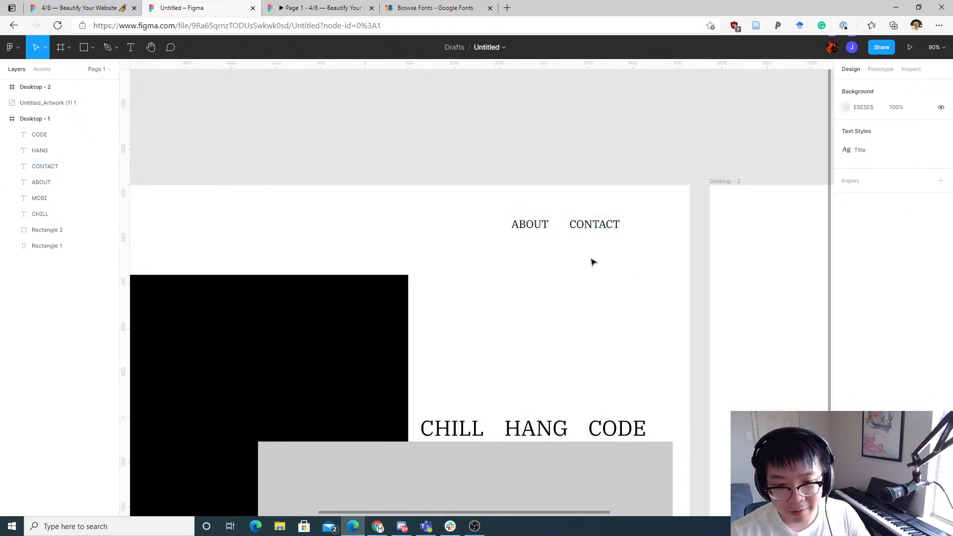
drag(632, 287, 513, 176)
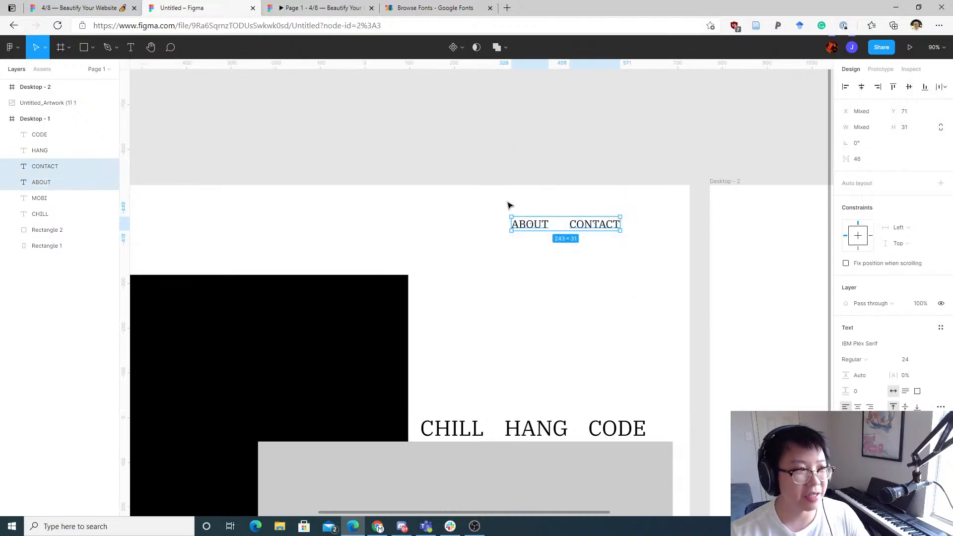
click(625, 200)
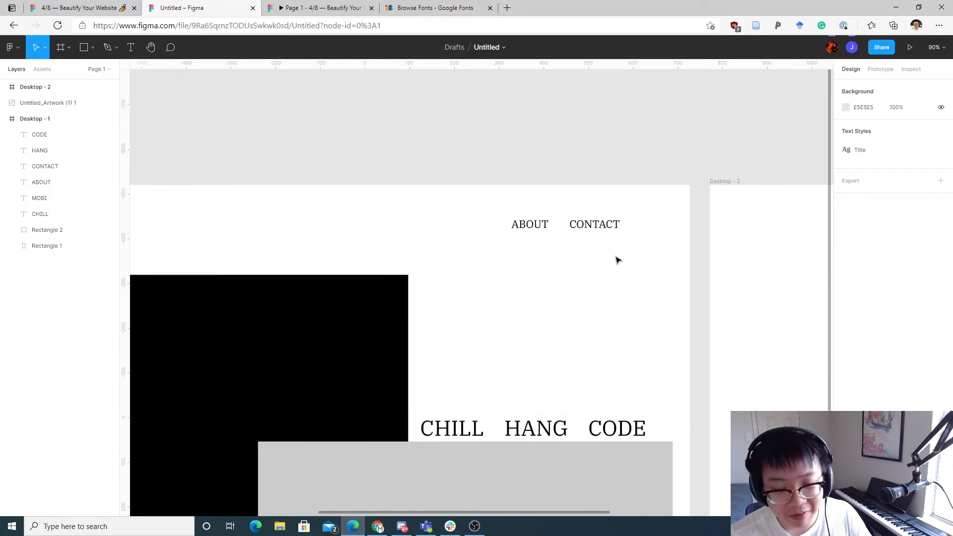
Step: Duplicate CONTACT to its right in the first desktop frame and change the copy's text to HACKATHONS
drag(619, 259, 446, 220)
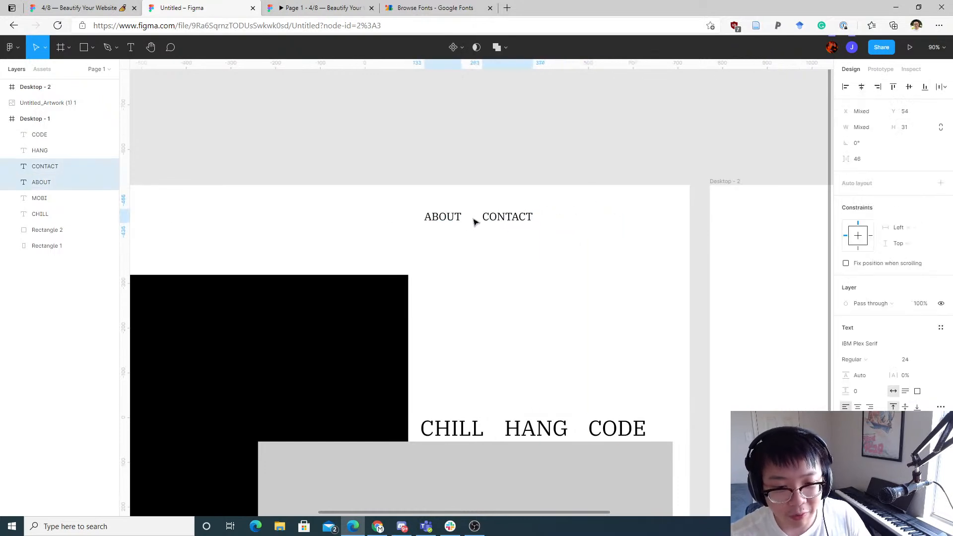
click(525, 259)
drag(516, 222, 599, 219)
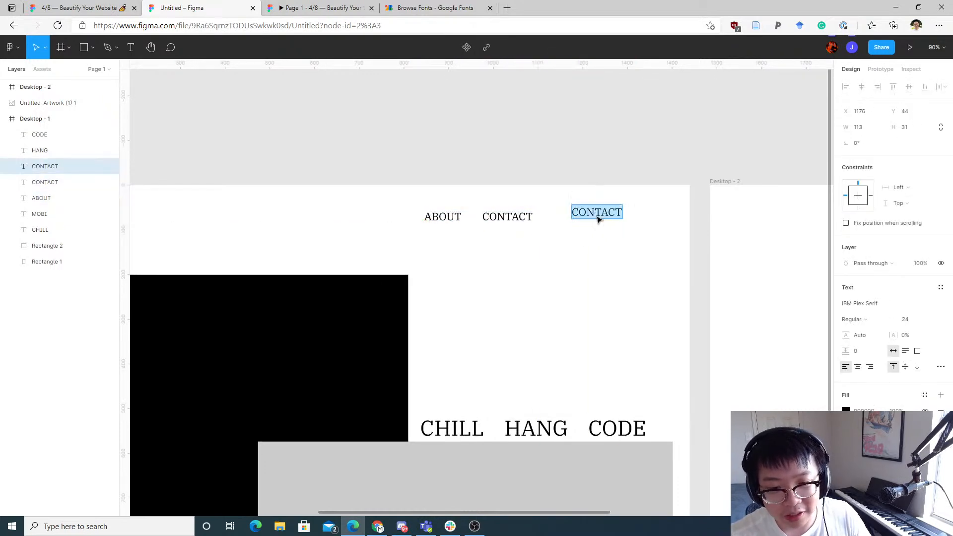
text(HACKATHONS)
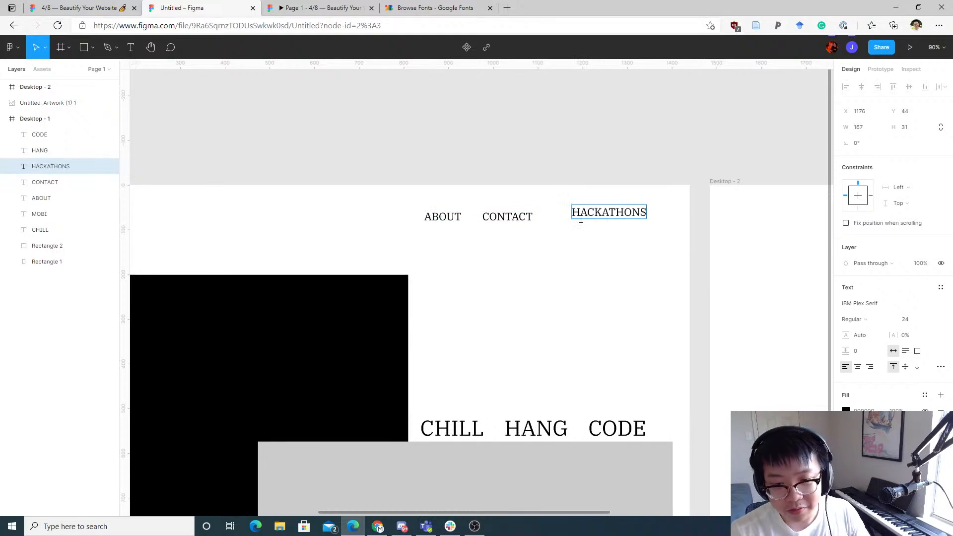
key(Escape)
Step: Align the top edges of MOBI, ABOUT, CONTACT and HACKATHONS in the first frame's header
drag(647, 279, 426, 187)
scroll(573, 192, left, 5)
scroll(572, 192, up, 1)
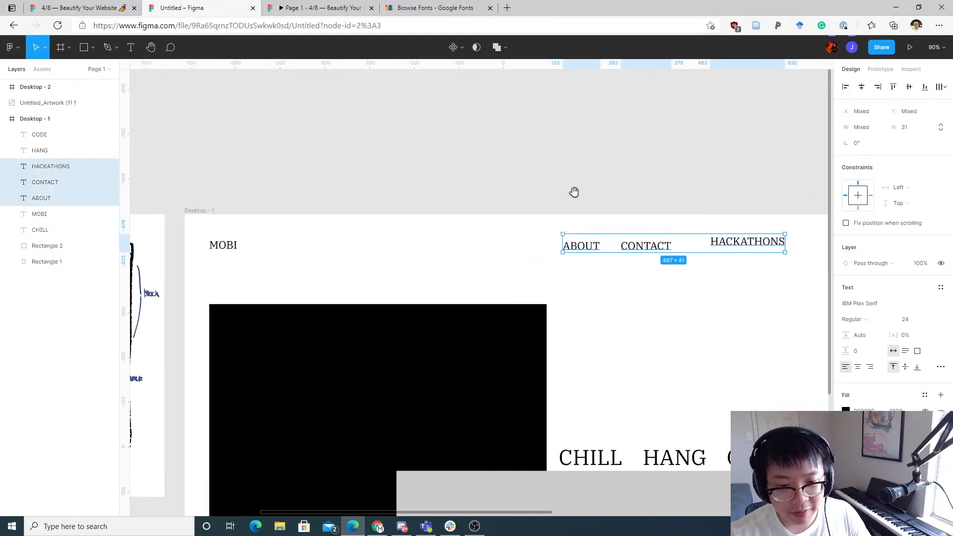
click(592, 180)
scroll(447, 169, right, 2)
scroll(376, 189, down, 2)
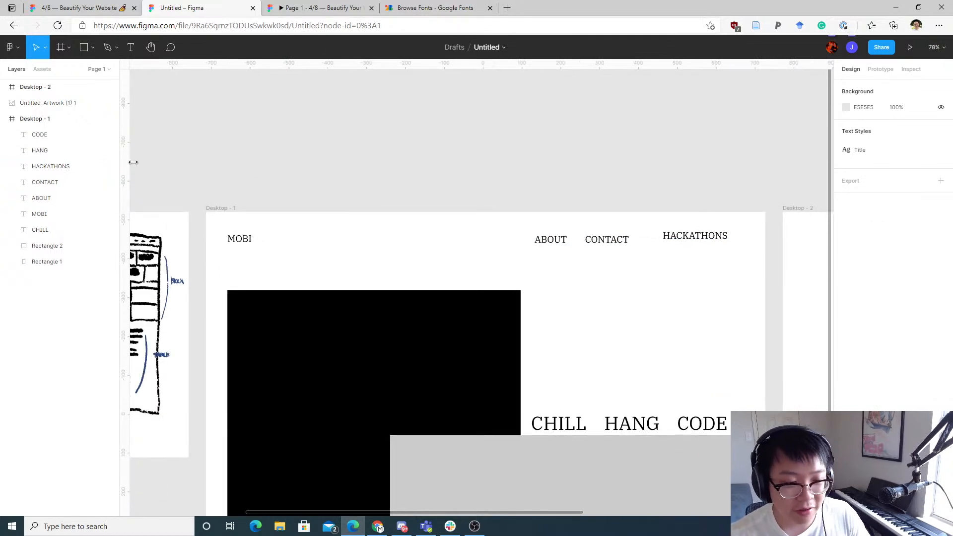
drag(246, 219, 749, 244)
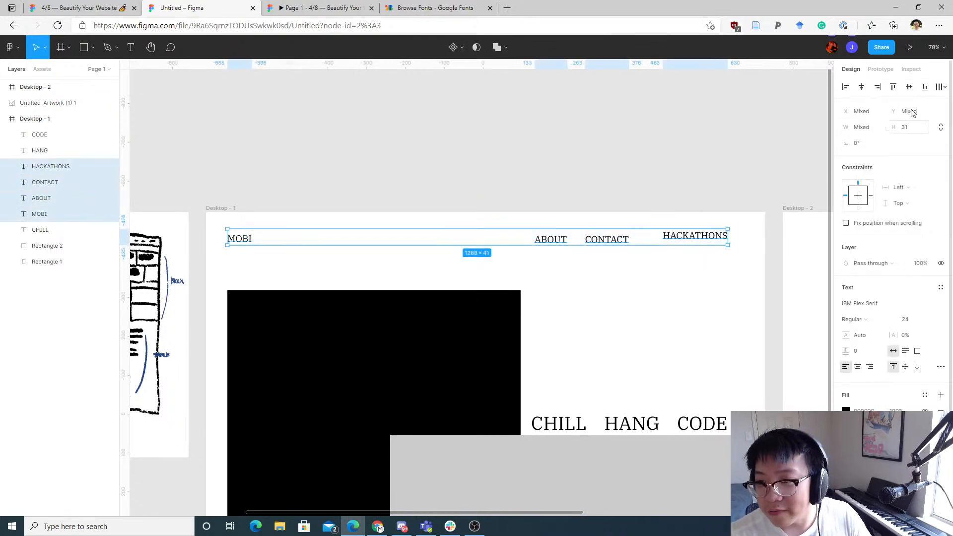
click(893, 87)
Step: Space ABOUT, CONTACT and HACKATHONS evenly with Distribute horizontal spacing
click(624, 241)
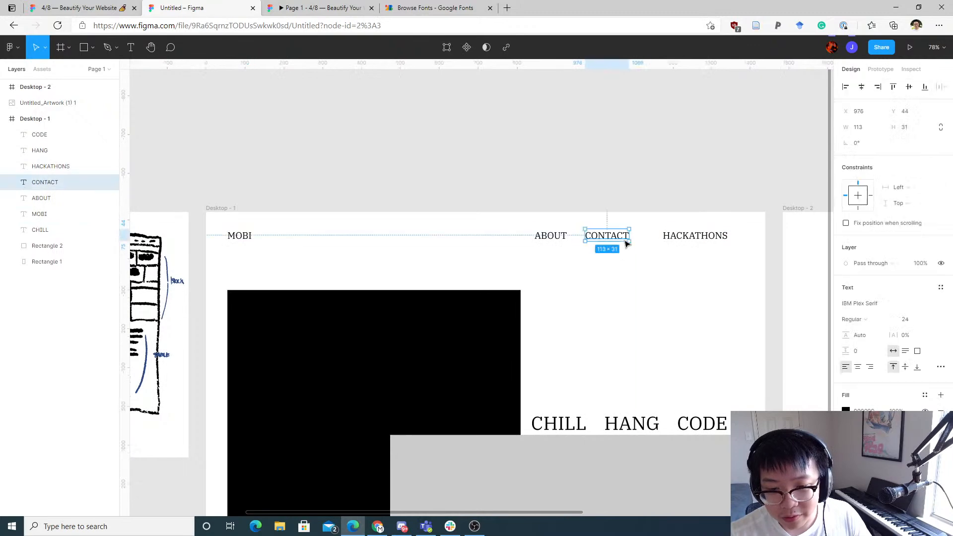
drag(624, 240, 630, 236)
drag(714, 272, 563, 229)
click(596, 271)
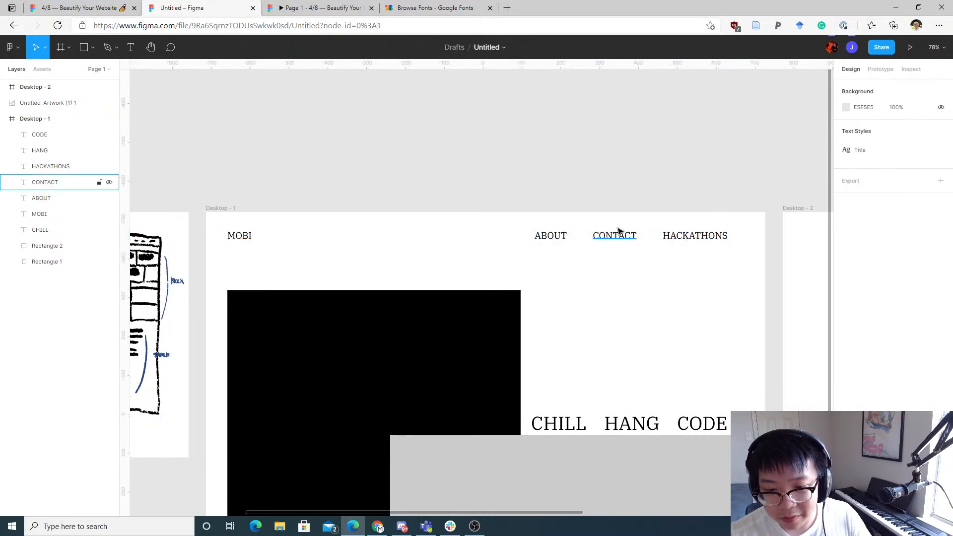
drag(625, 236, 634, 236)
drag(730, 246, 238, 223)
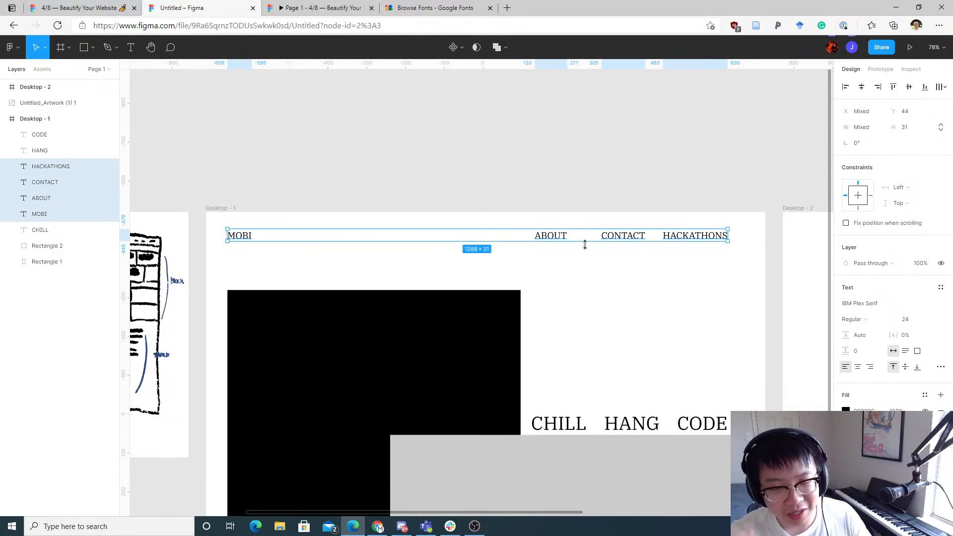
scroll(682, 263, up, 3)
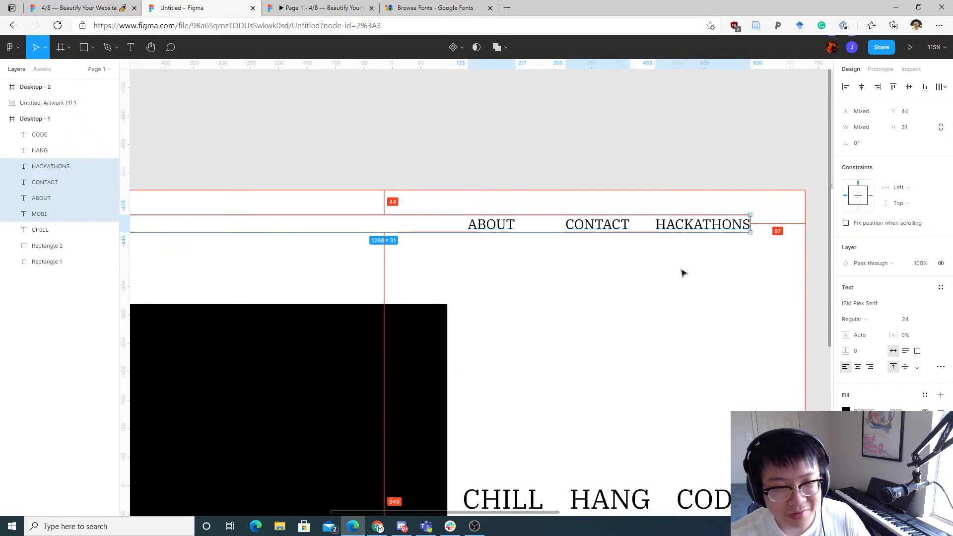
scroll(676, 274, up, 3)
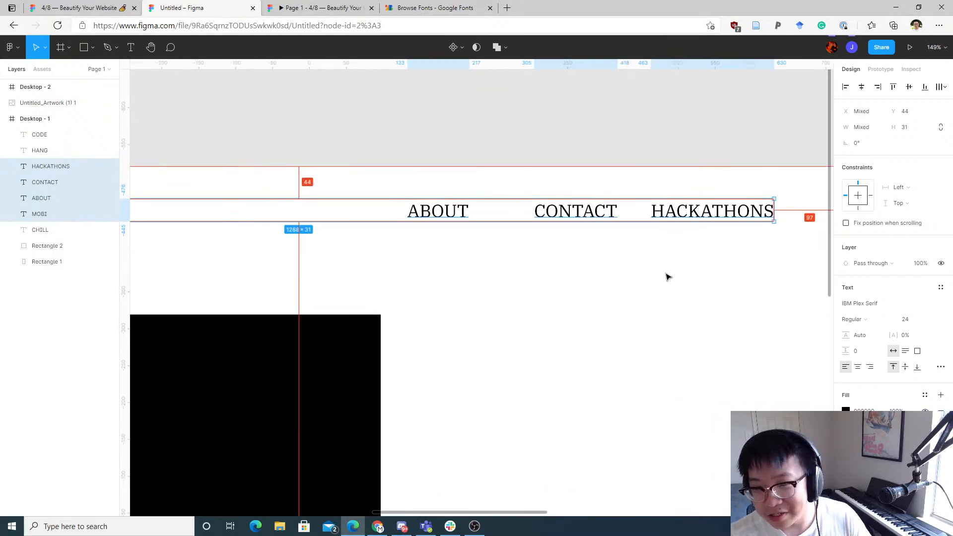
scroll(619, 290, up, 2)
mouse_move(544, 245)
mouse_down()
mouse_move(537, 247)
mouse_move(545, 244)
mouse_up()
drag(673, 245, 713, 245)
drag(729, 292, 386, 215)
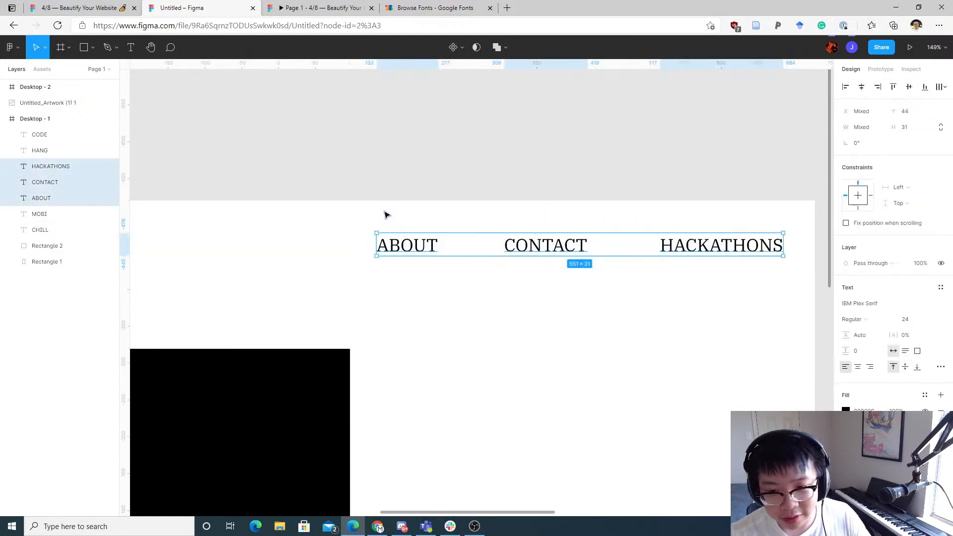
click(946, 87)
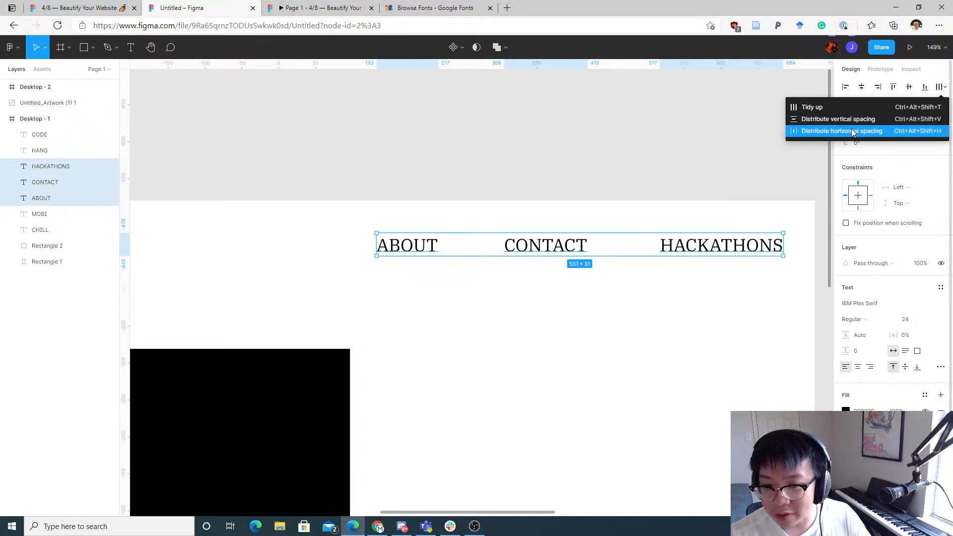
click(852, 130)
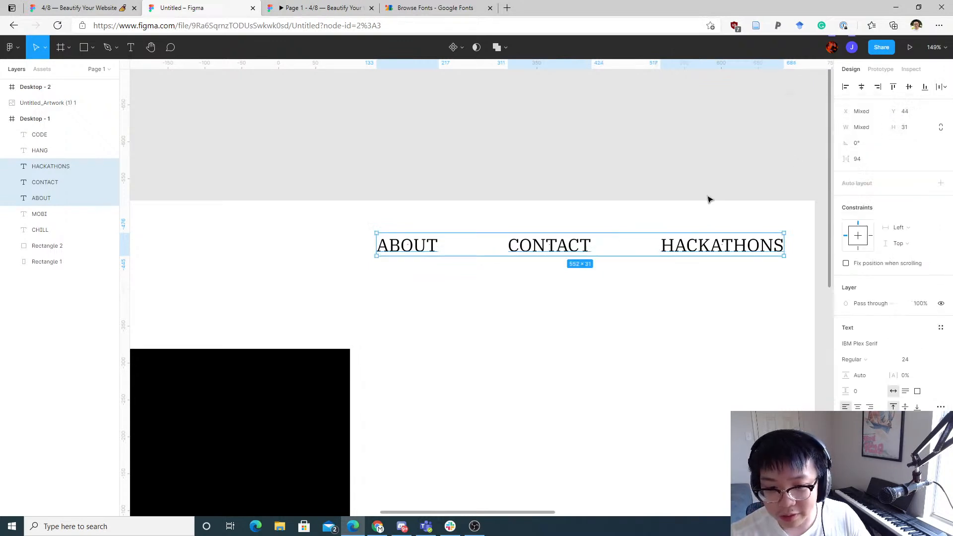
Step: Tighten the spacing between ABOUT, CONTACT and HACKATHONS to 24
scroll(603, 245, down, 5)
scroll(586, 251, up, 2)
click(593, 247)
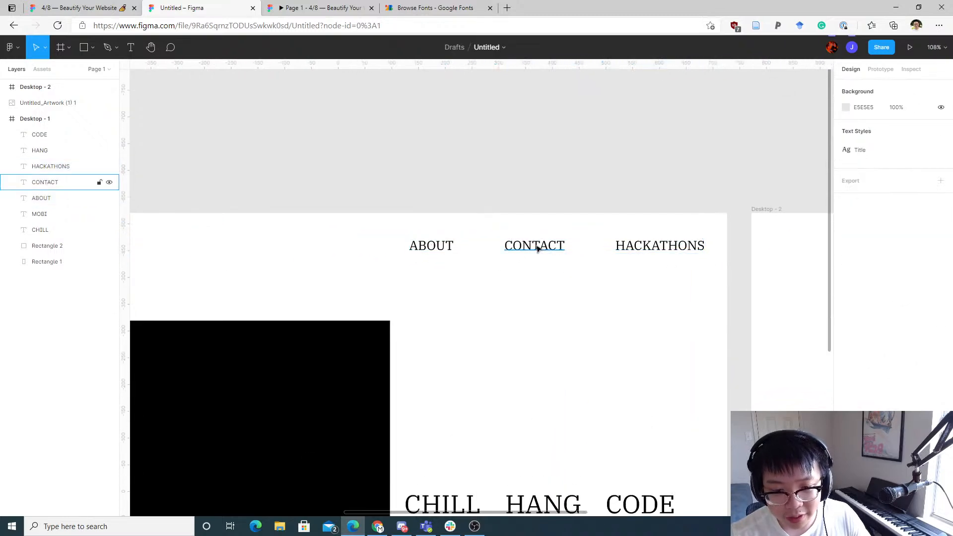
click(536, 247)
click(581, 307)
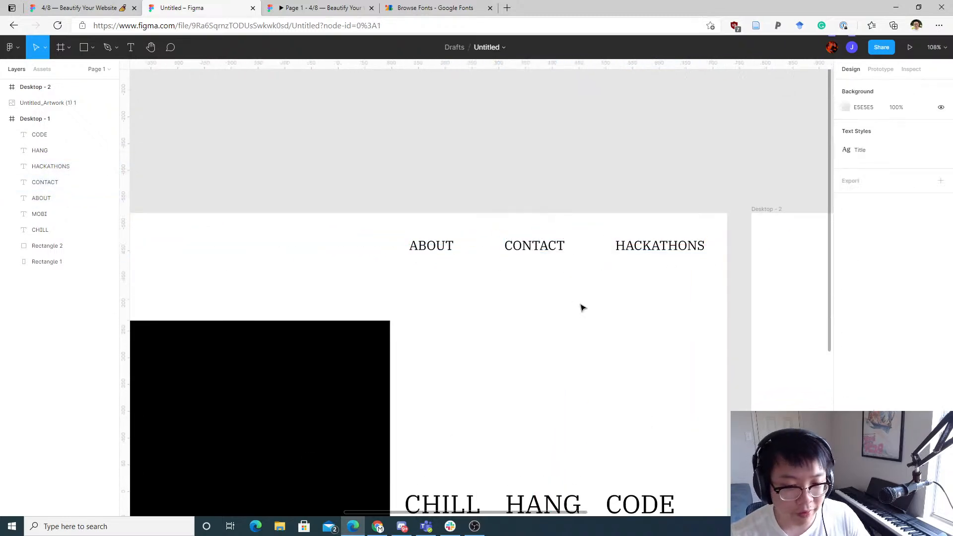
scroll(531, 290, up, 5)
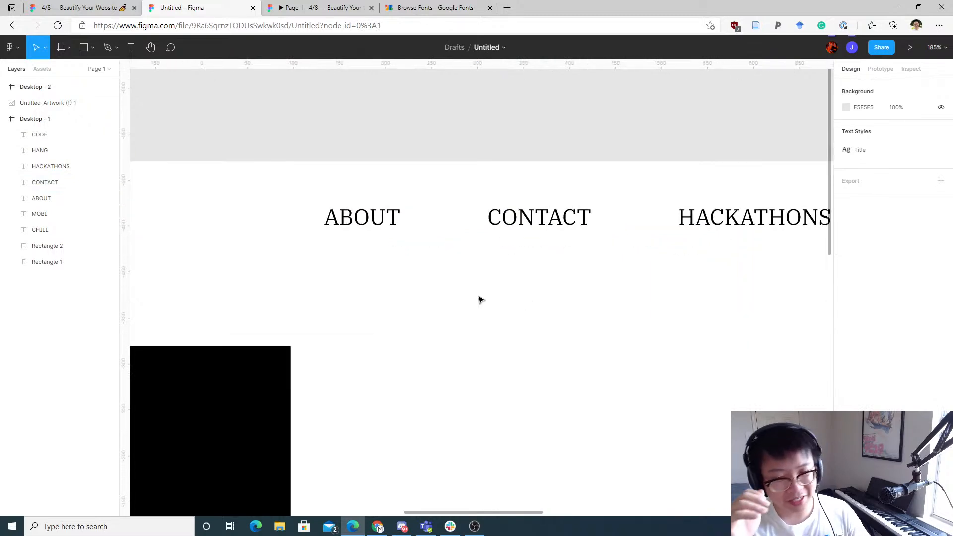
drag(778, 269, 445, 169)
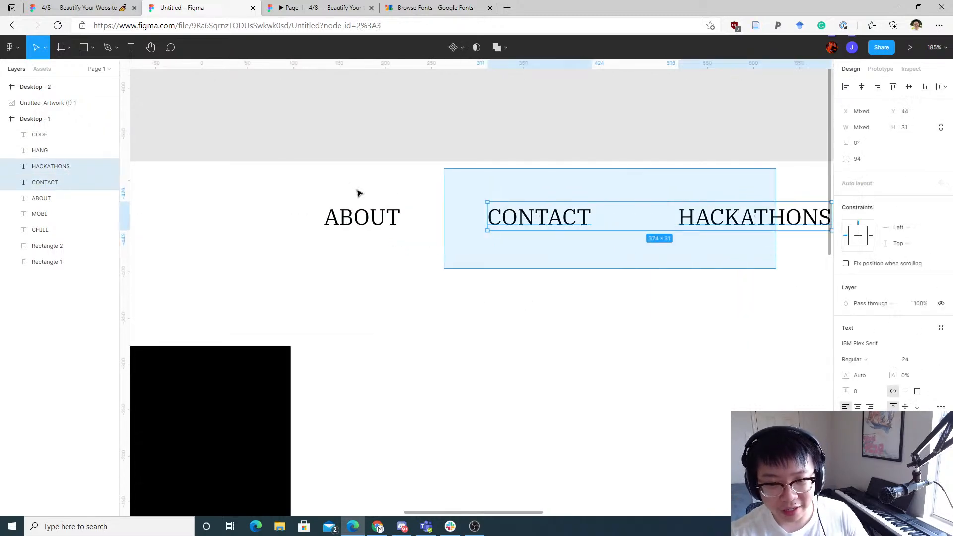
click(472, 183)
drag(364, 181, 750, 273)
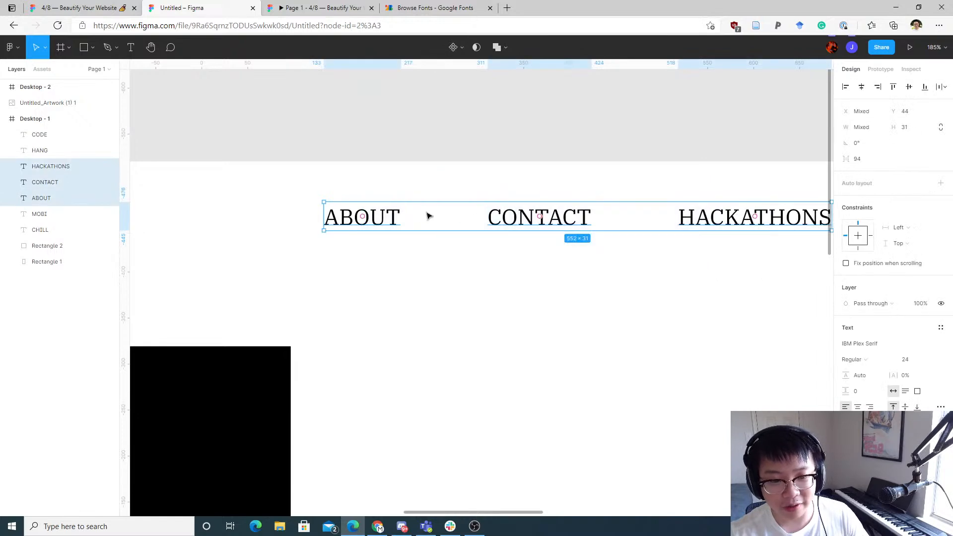
scroll(647, 222, up, 5)
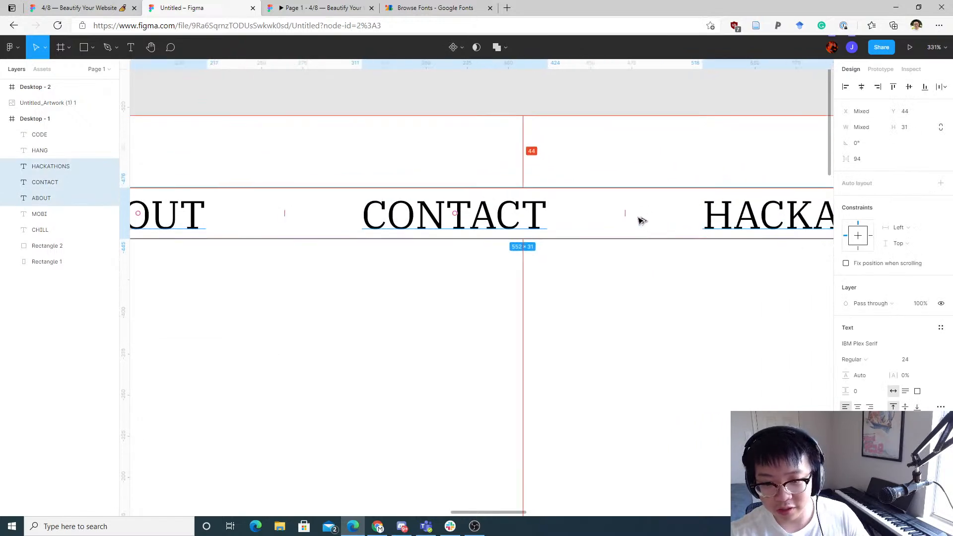
drag(626, 210, 545, 211)
drag(500, 213, 452, 218)
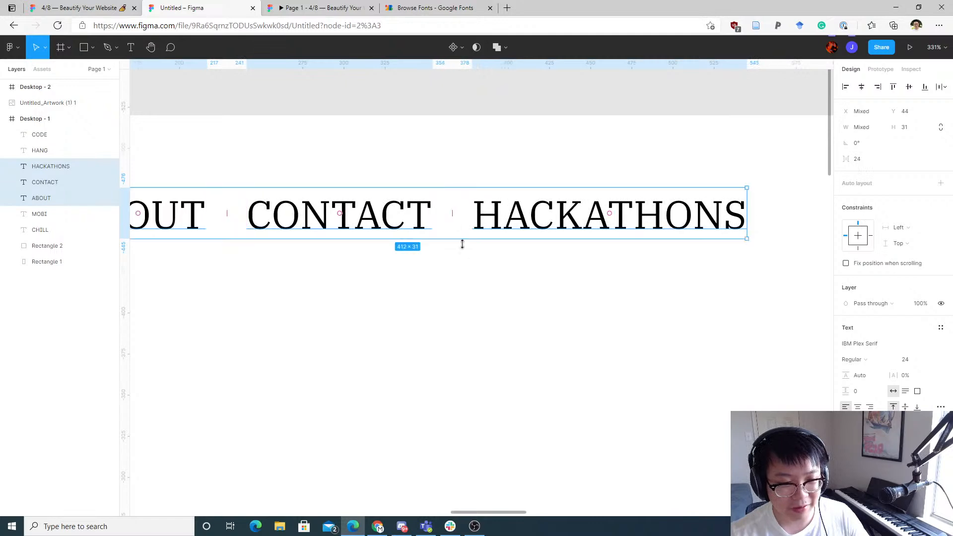
Step: Reorder the navigation links so ABOUT moves after HACKATHONS, giving CONTACT, HACKATHONS, ABOUT
click(357, 298)
scroll(546, 308, left, 3)
scroll(546, 308, up, 1)
drag(748, 313, 279, 198)
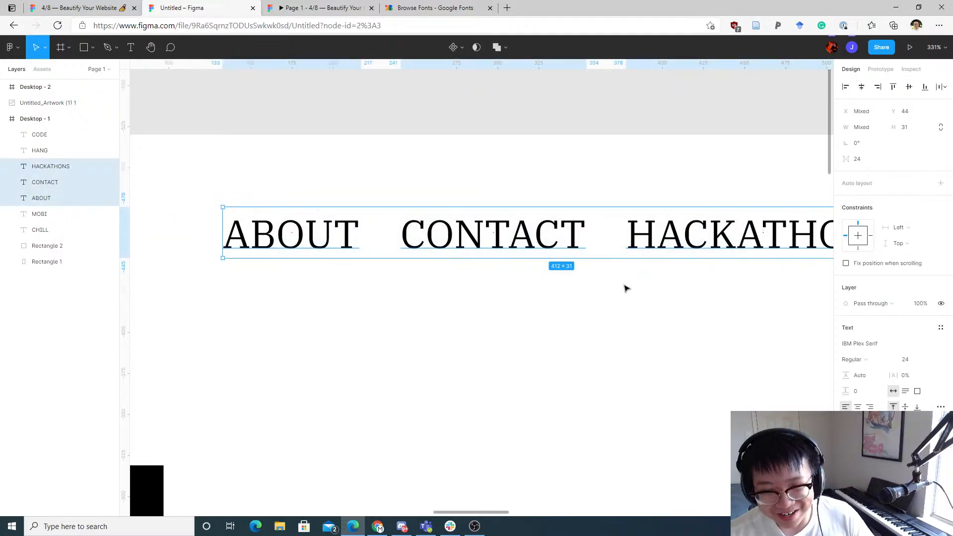
scroll(624, 285, down, 5)
scroll(636, 319, up, 3)
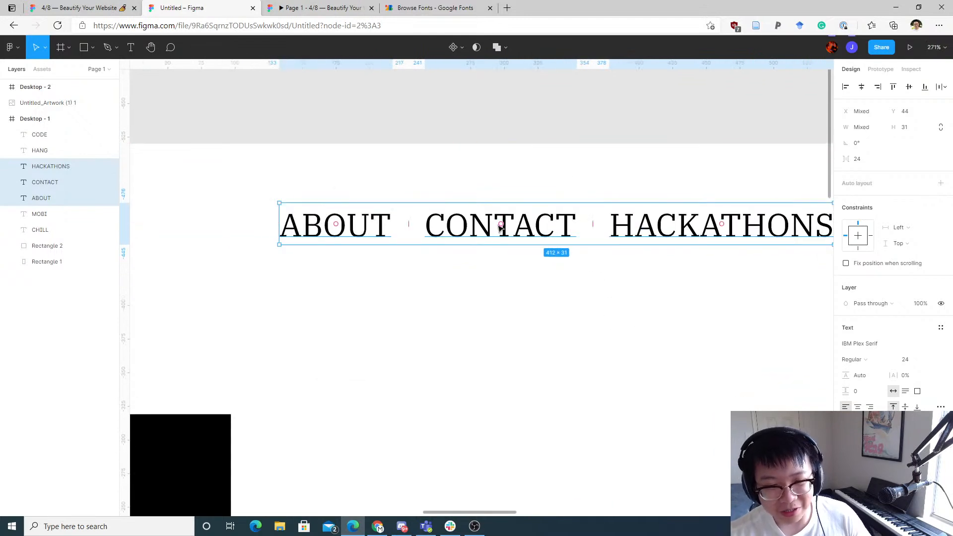
drag(336, 225, 584, 227)
drag(743, 230, 760, 226)
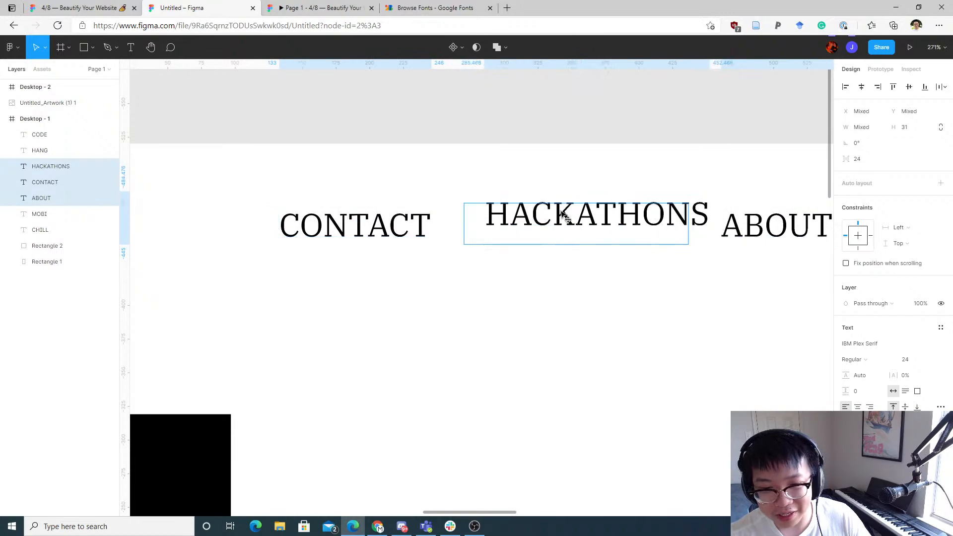
click(575, 267)
Step: Group the three navigation links together
scroll(670, 317, down, 5)
drag(697, 313, 499, 248)
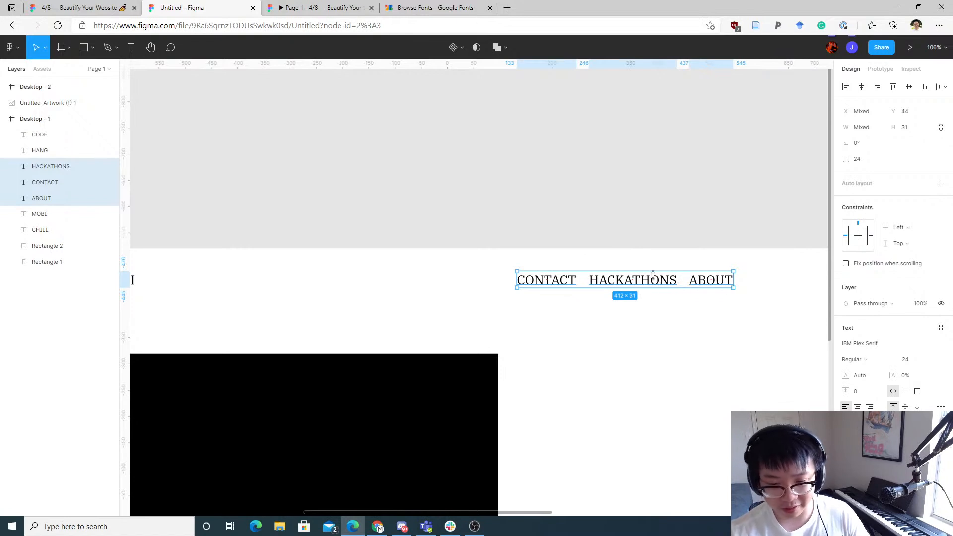
click(698, 237)
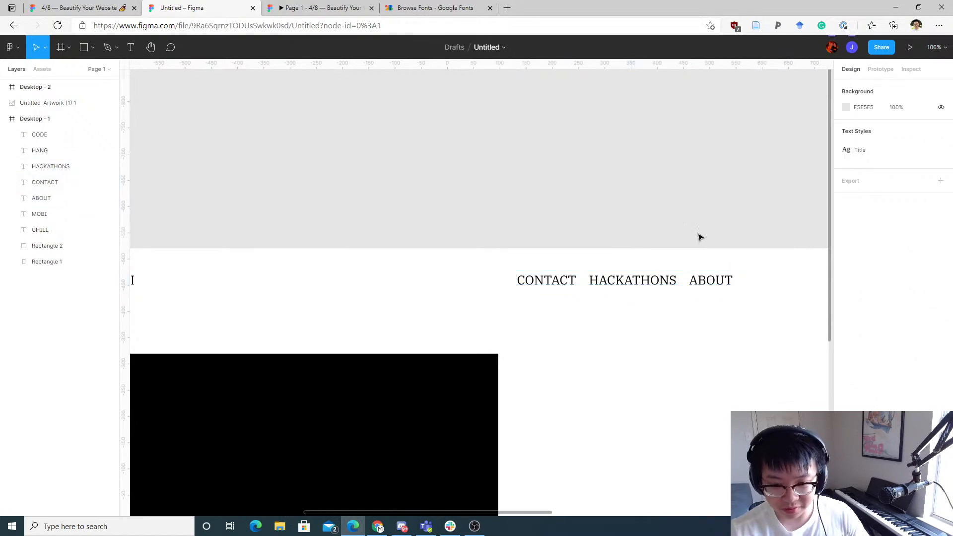
drag(761, 250, 540, 301)
key(ctrl+g)
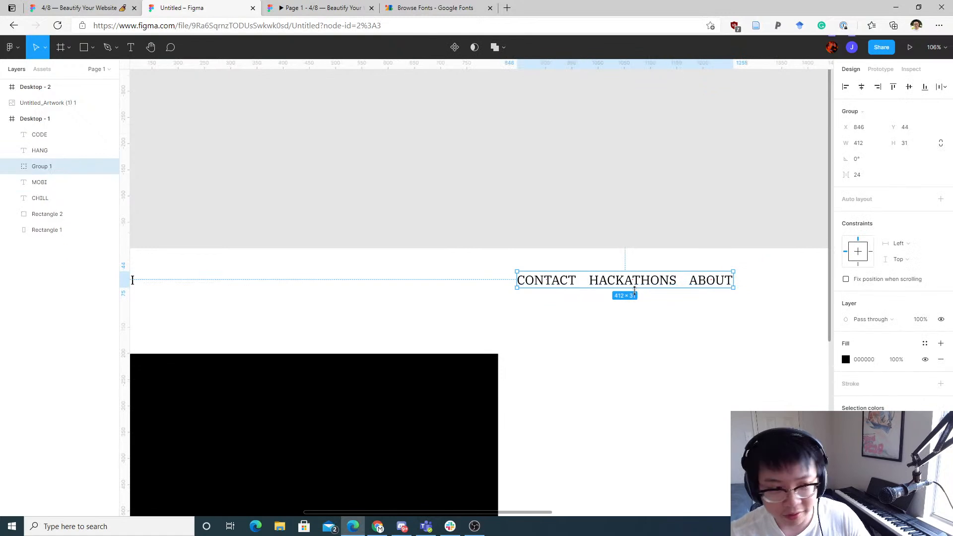
click(698, 314)
drag(744, 327, 492, 264)
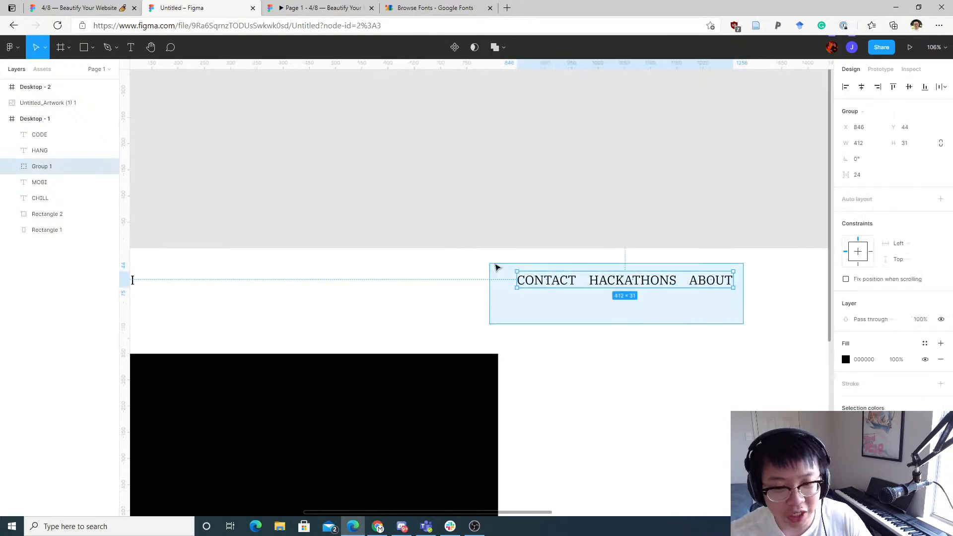
right_click(564, 281)
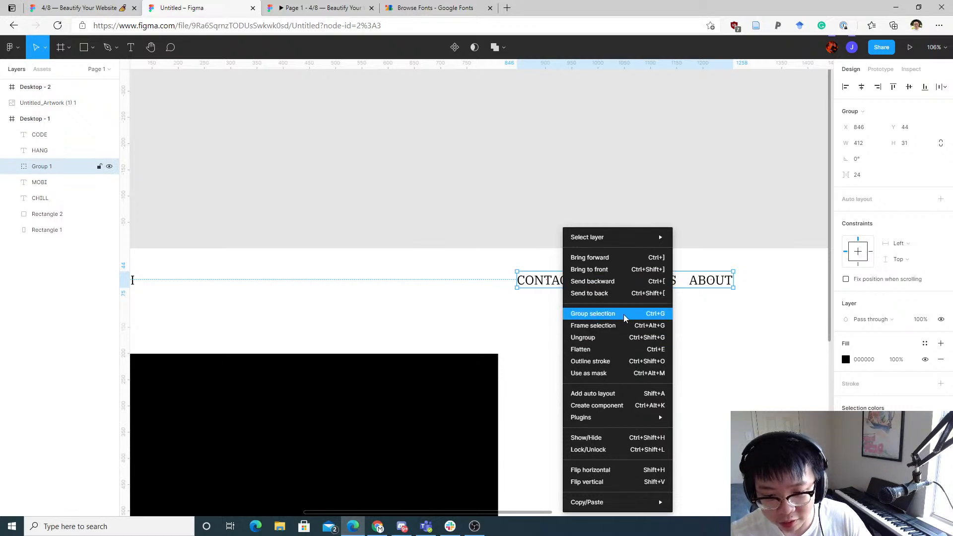
click(721, 324)
drag(689, 311, 618, 333)
Step: Move HACKATHONS to the end of the link group so the links read CONTACT, ABOUT, HACKATHONS
scroll(618, 333, up, 4)
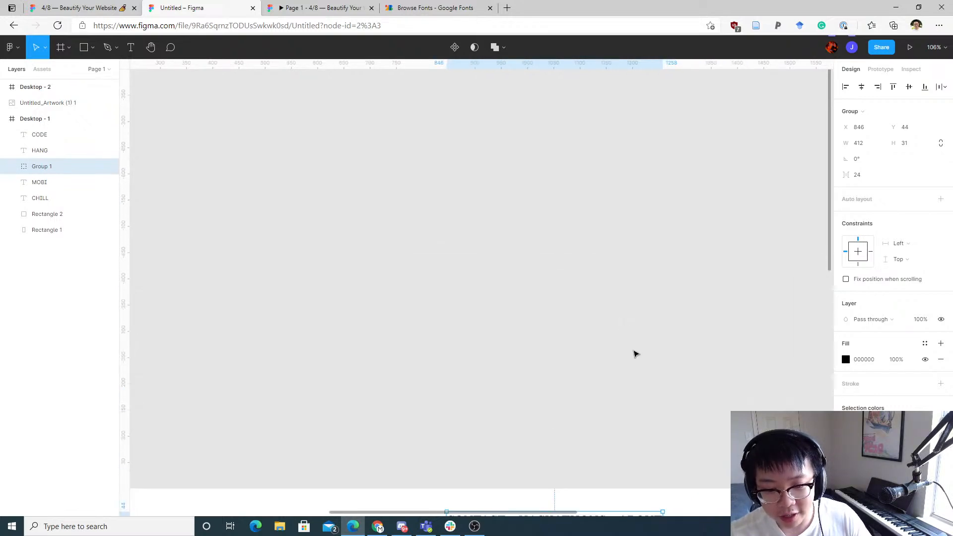
scroll(636, 354, down, 4)
click(622, 366)
click(608, 302)
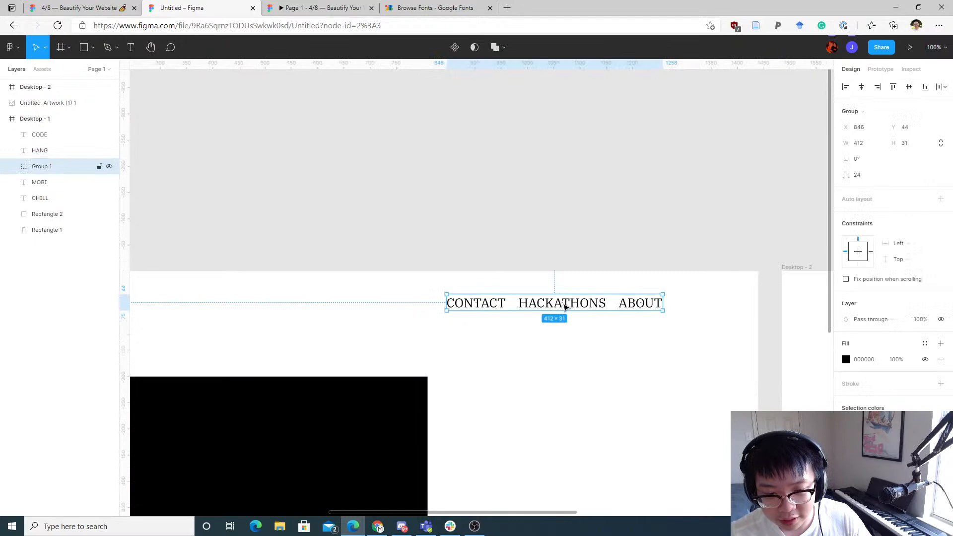
scroll(562, 306, up, 5)
drag(561, 305, 696, 315)
click(642, 395)
scroll(661, 387, down, 5)
click(547, 339)
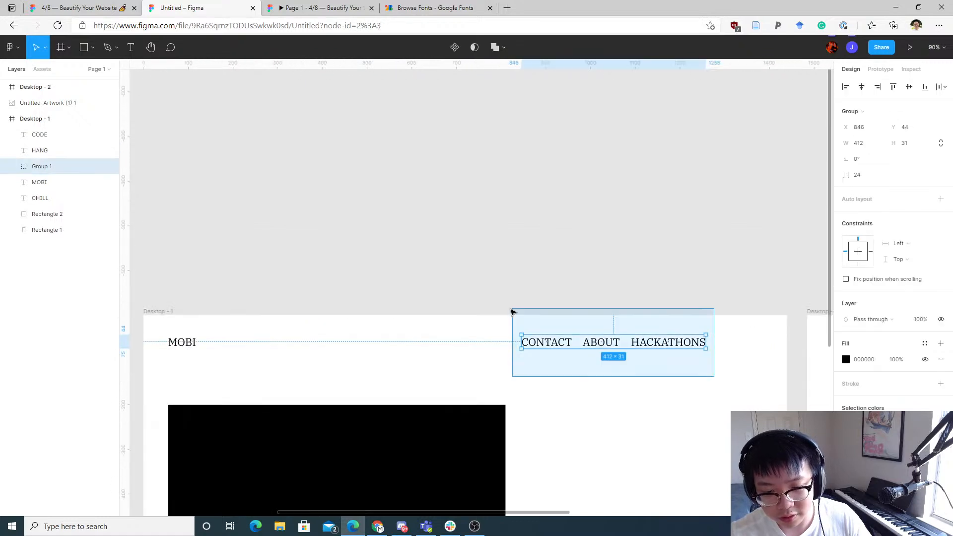
Step: Align the MOBI logo with the navigation link group along the header row
mouse_move(666, 386)
mouse_down()
mouse_move(379, 328)
mouse_move(168, 327)
mouse_up()
scroll(348, 347, up, 5)
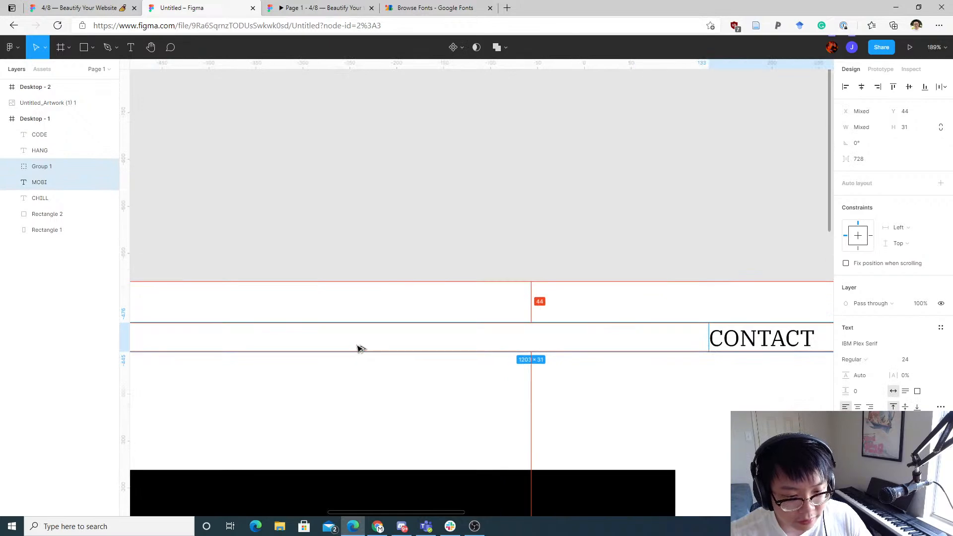
scroll(447, 332, down, 5)
scroll(223, 337, up, 1)
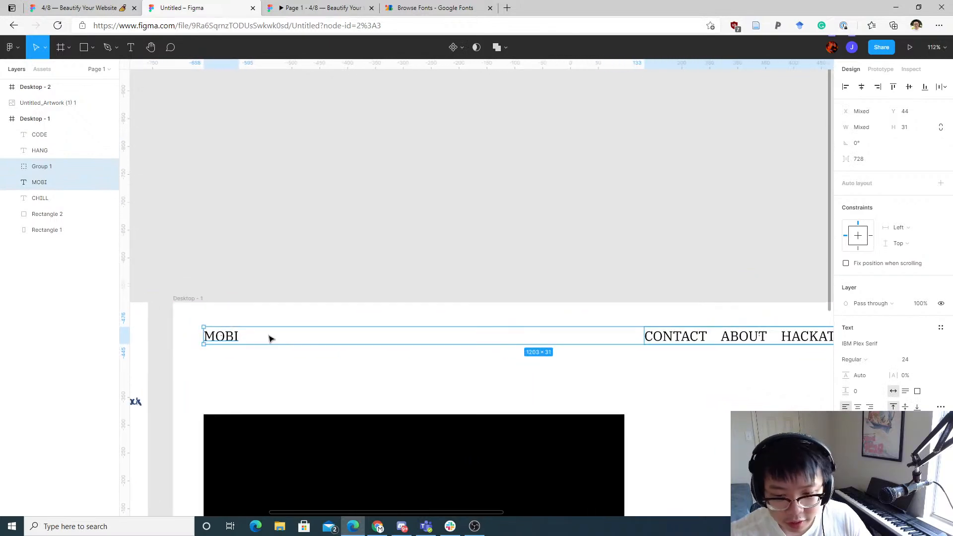
scroll(513, 330, up, 3)
scroll(468, 339, down, 5)
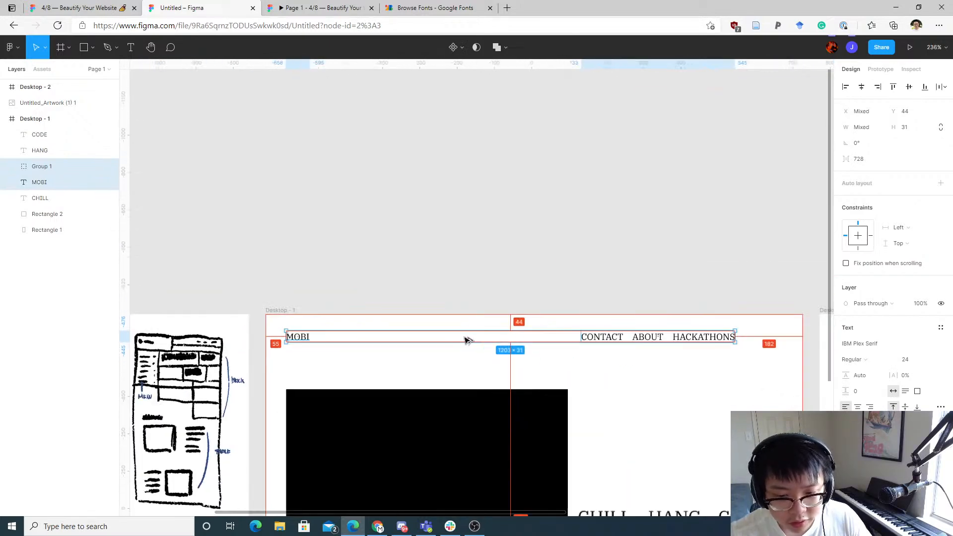
click(673, 365)
drag(600, 334, 640, 335)
click(664, 391)
key(space)
drag(667, 439, 513, 186)
drag(573, 213, 575, 246)
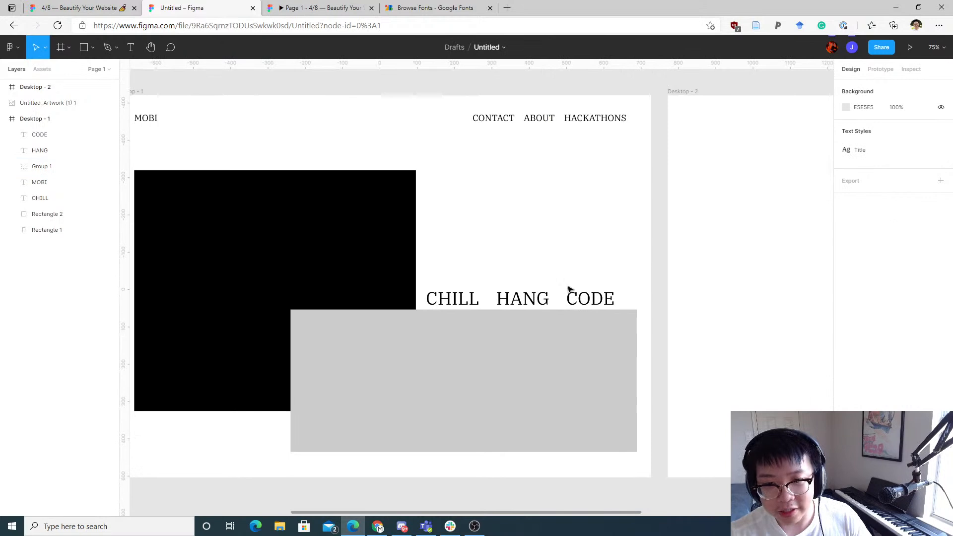
Step: Spread the CHILL, HANG and CODE headings evenly so CODE lines up with the grey rectangle's right edge
click(570, 292)
drag(615, 276, 474, 290)
click(534, 257)
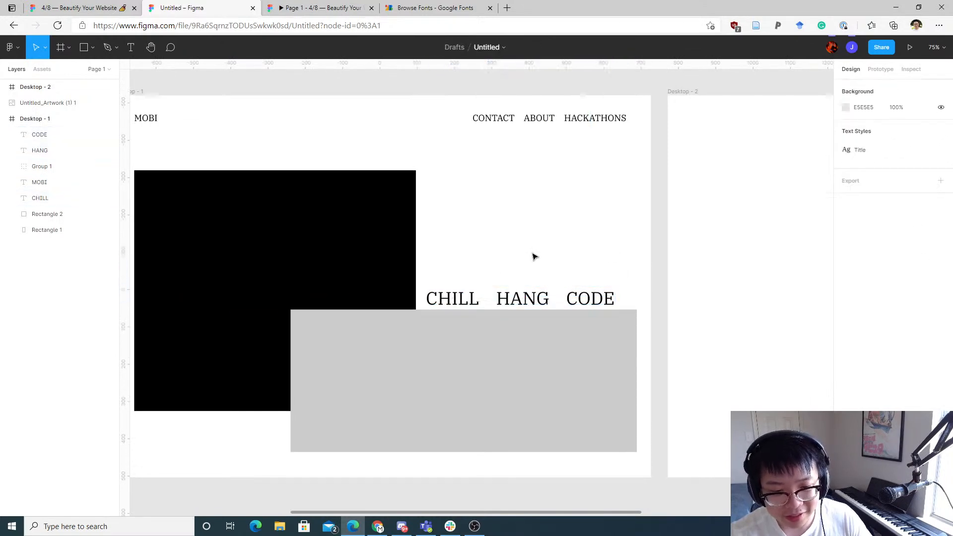
drag(432, 264, 624, 296)
click(624, 281)
mouse_move(523, 297)
mouse_down()
mouse_move(545, 298)
mouse_move(531, 303)
mouse_up()
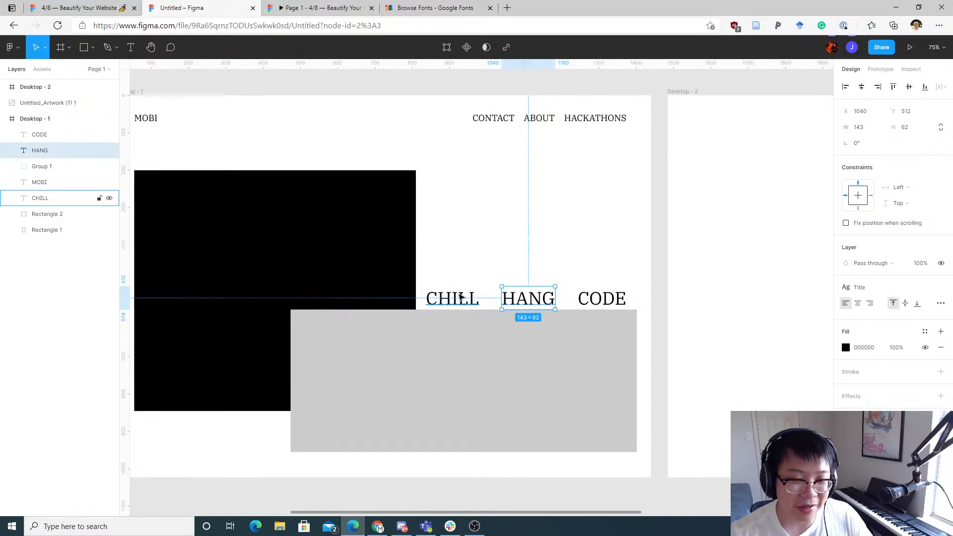
click(461, 300)
click(543, 222)
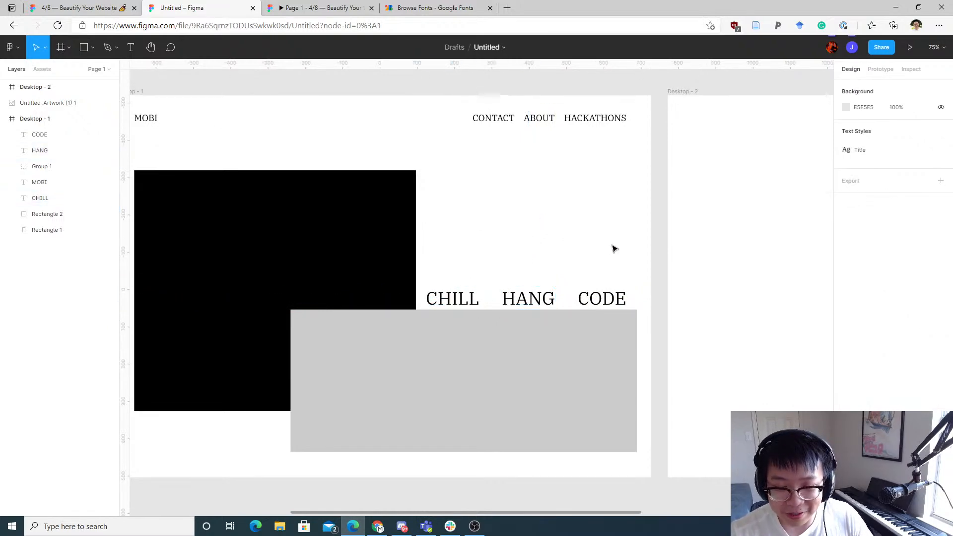
Step: Check the alignment of the CHILL HANG CODE heading row against the grey rectangle
mouse_move(568, 260)
mouse_down()
mouse_move(625, 266)
mouse_move(567, 276)
mouse_up()
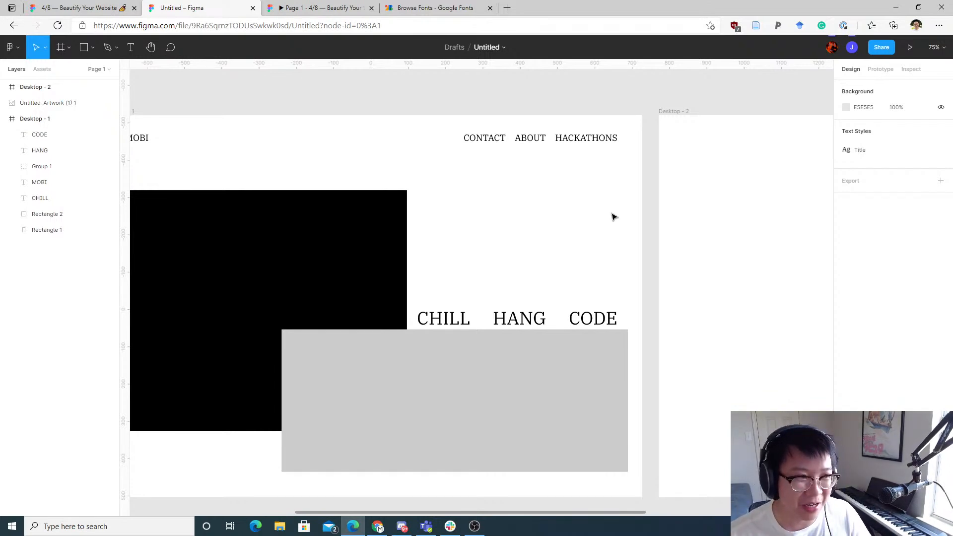
drag(631, 301, 445, 321)
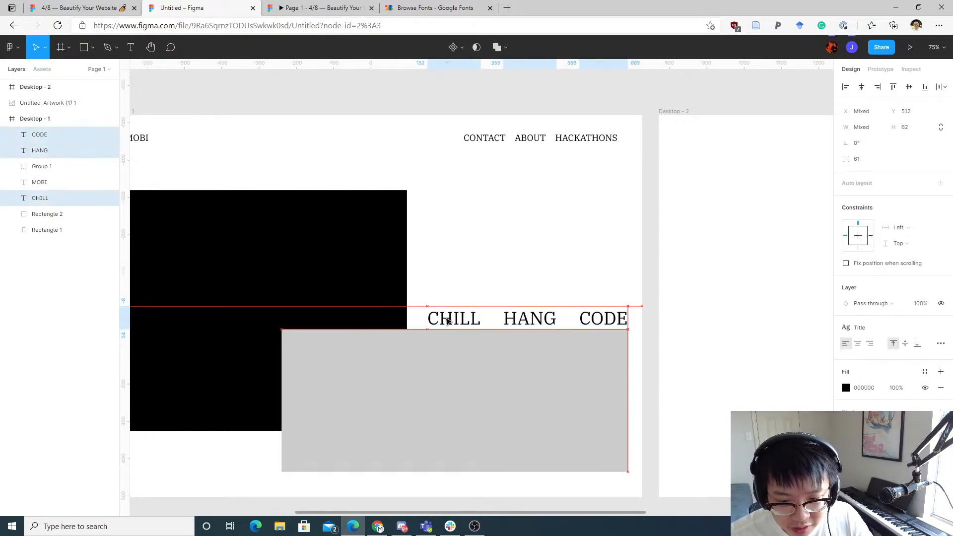
click(511, 237)
drag(540, 251, 603, 230)
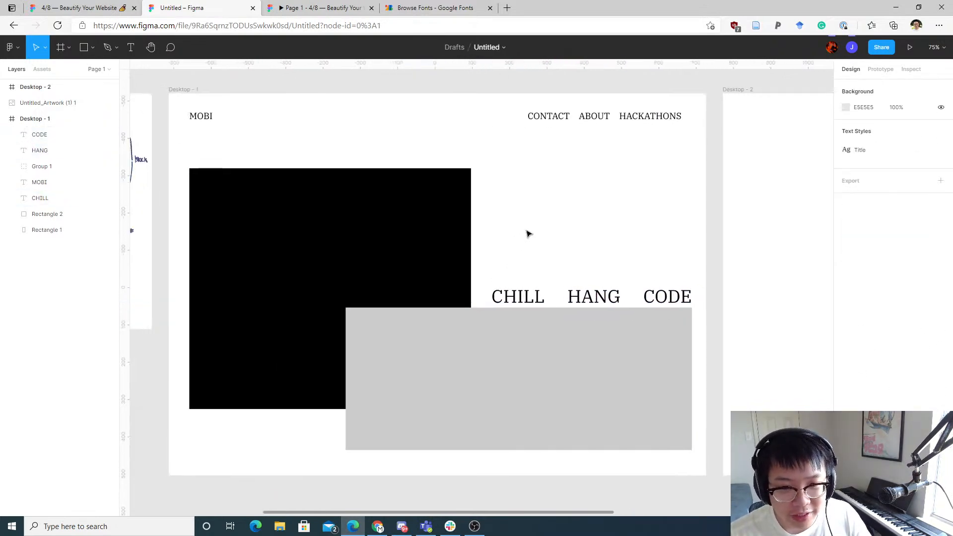
drag(529, 234, 619, 227)
drag(451, 238, 451, 222)
drag(402, 122, 652, 163)
Step: Review the presentation slides and the cafe reference images in the moodboard file
click(346, 6)
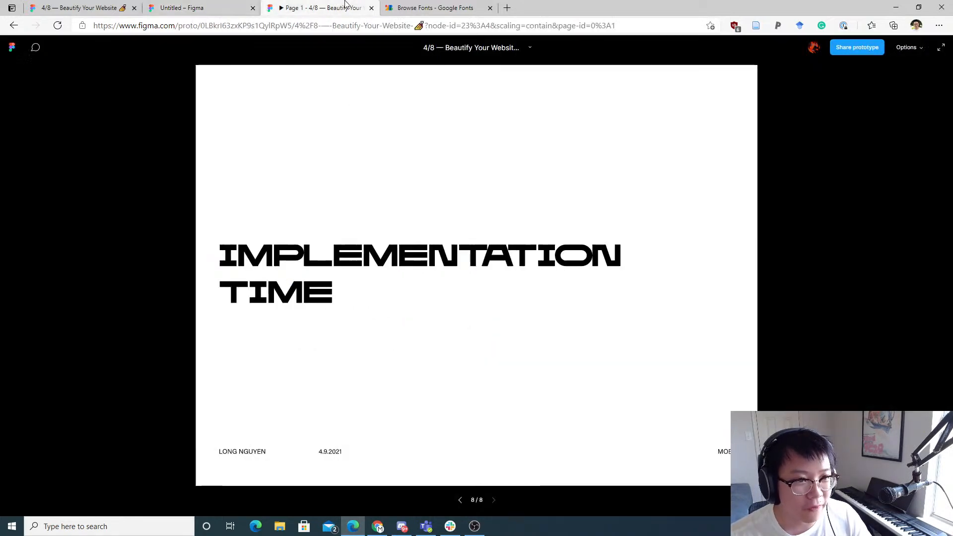
click(56, 3)
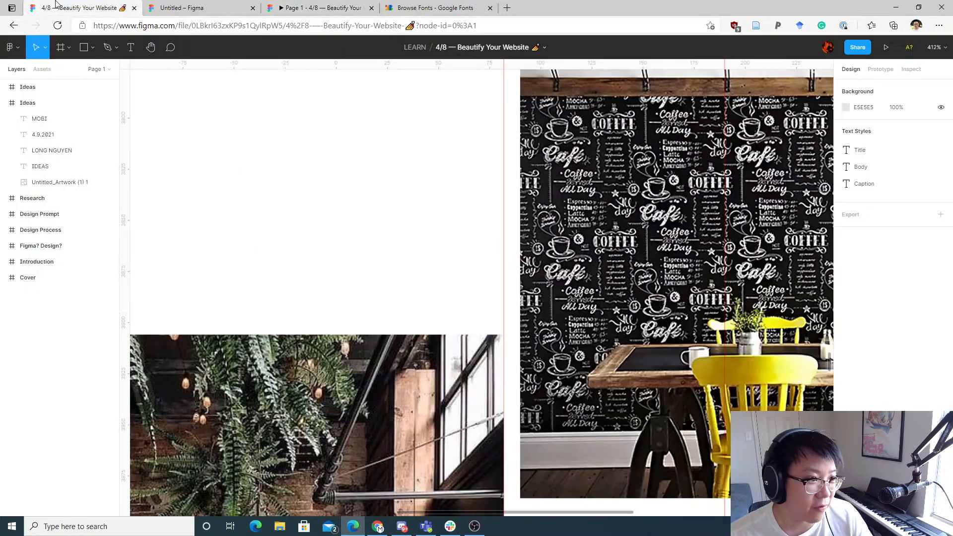
drag(375, 231, 416, 185)
scroll(415, 186, down, 5)
scroll(408, 286, up, 2)
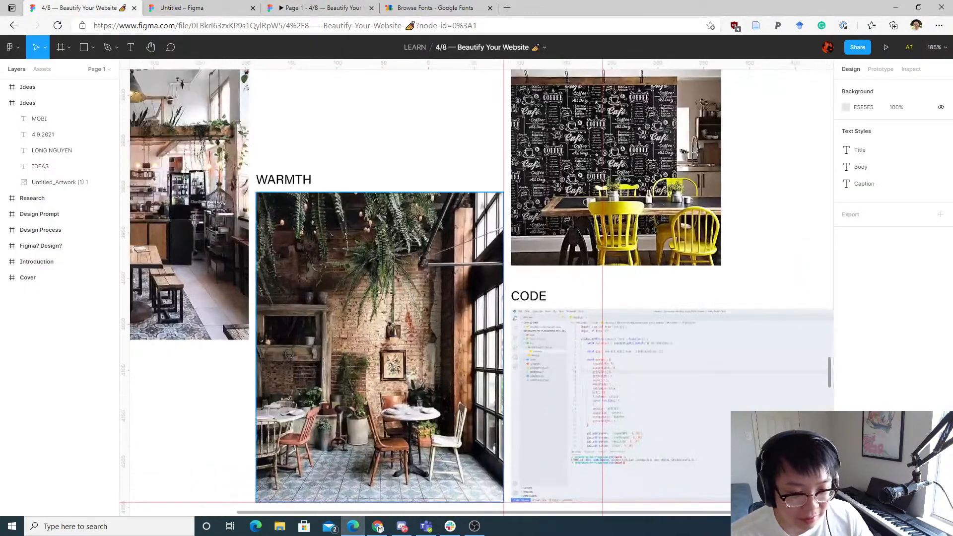
drag(313, 172, 120, 276)
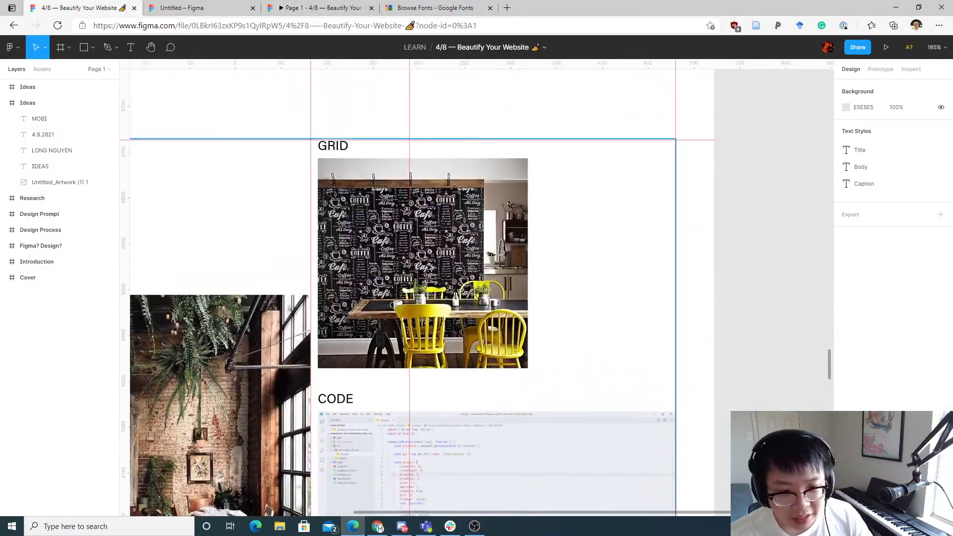
scroll(426, 263, up, 5)
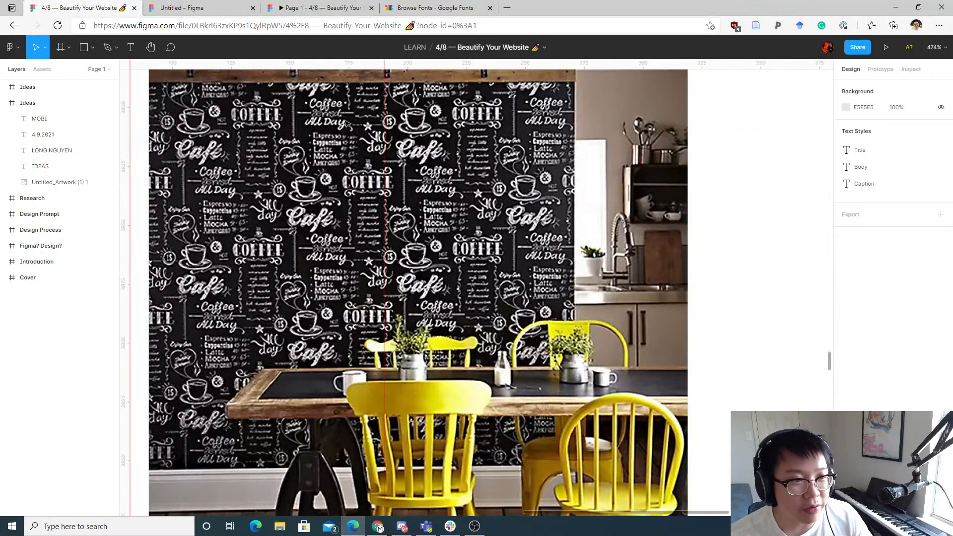
click(324, 7)
click(212, 5)
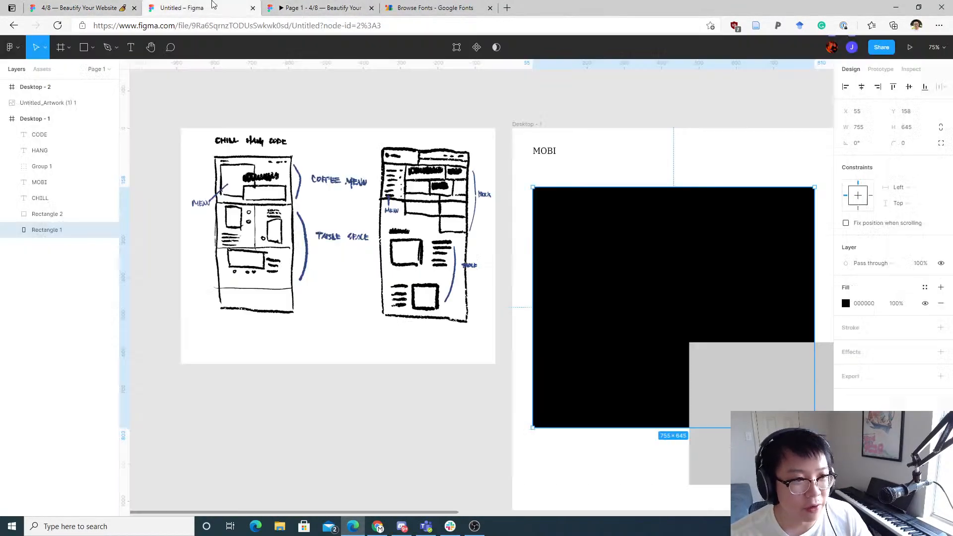
click(407, 7)
click(325, 7)
click(189, 7)
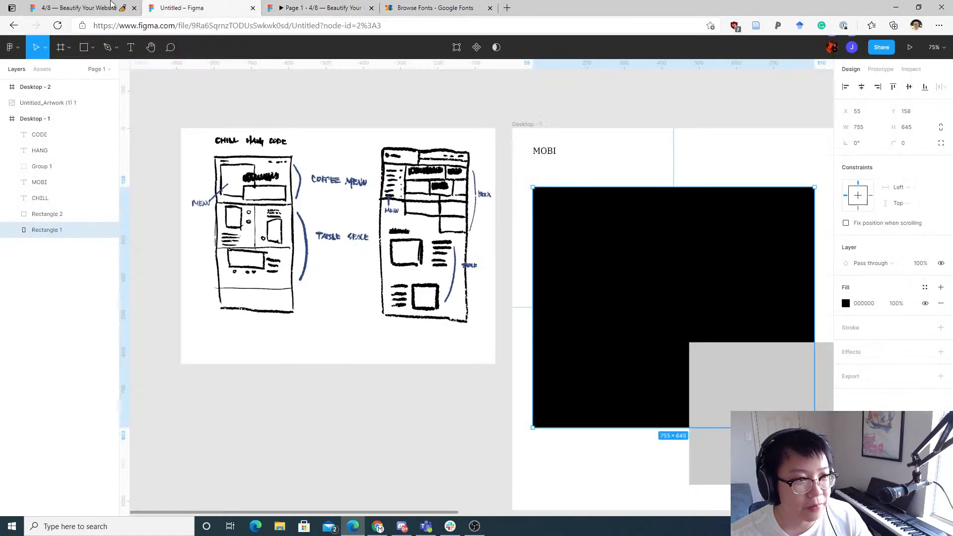
click(111, 4)
click(215, 4)
Step: Add a DESIGN WORKSHOP text heading in the header between the MOBI logo and the navigation links
scroll(606, 194, right, 5)
scroll(383, 213, down, 1)
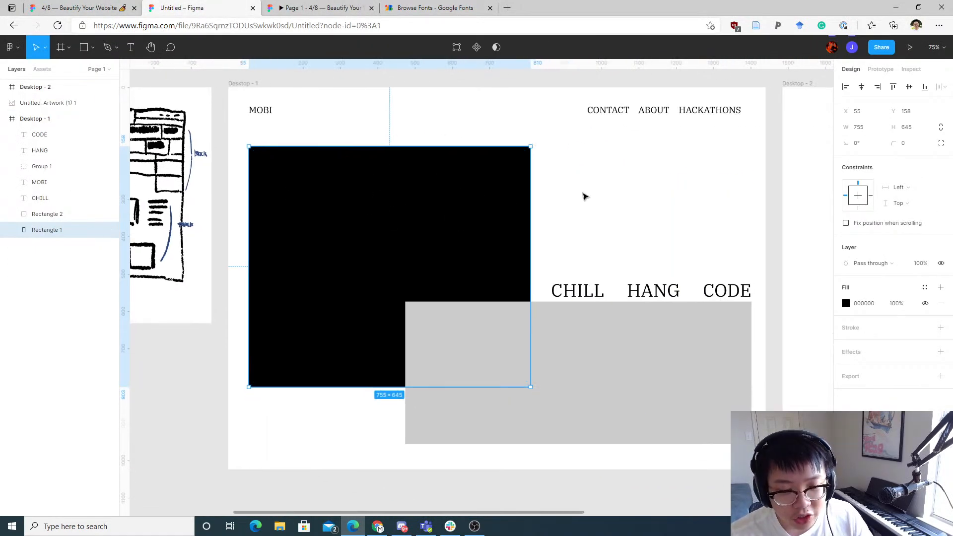
click(584, 195)
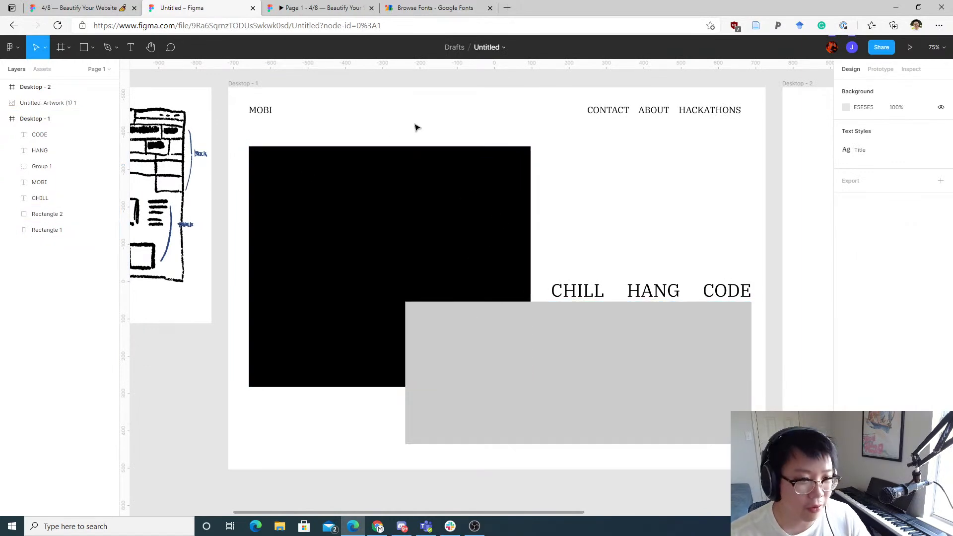
mouse_move(399, 122)
mouse_down()
mouse_move(615, 172)
mouse_move(493, 169)
mouse_up()
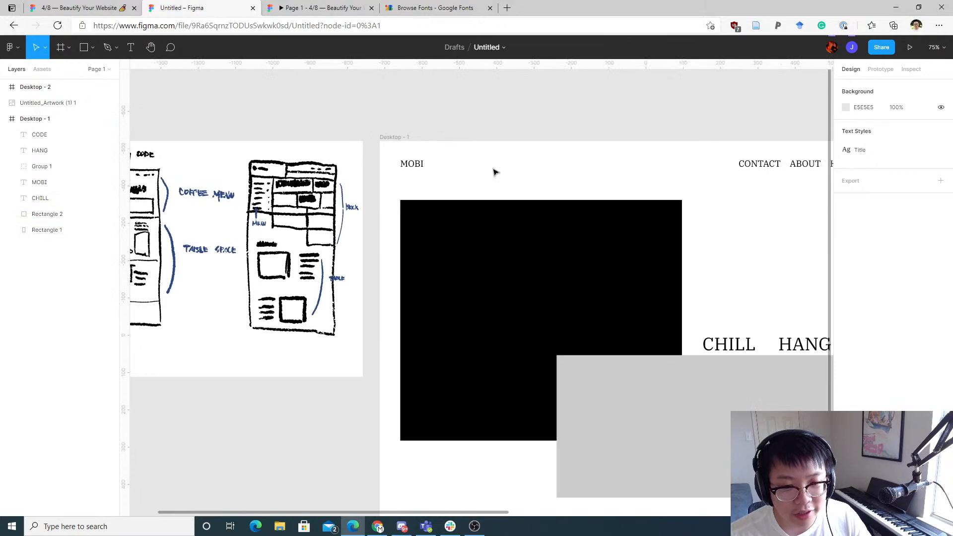
key(t)
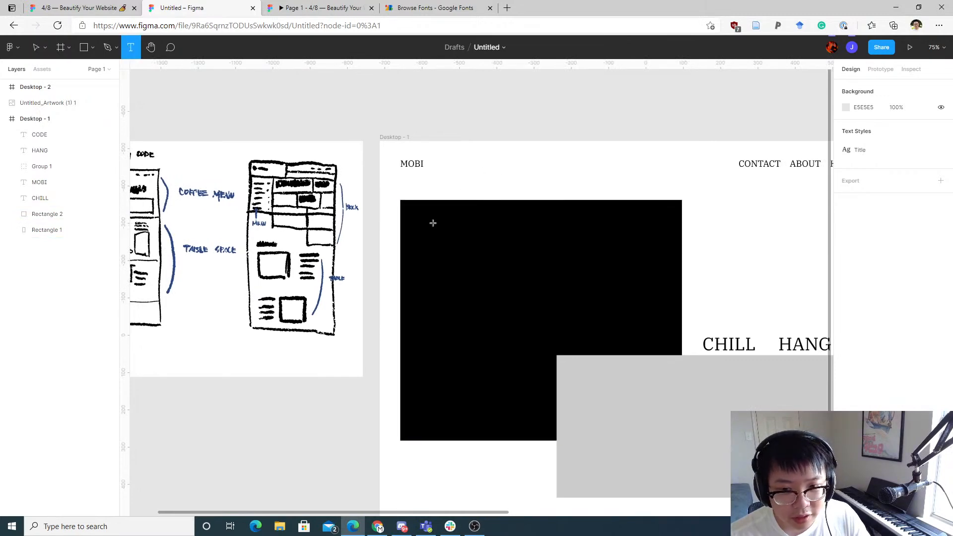
key(v)
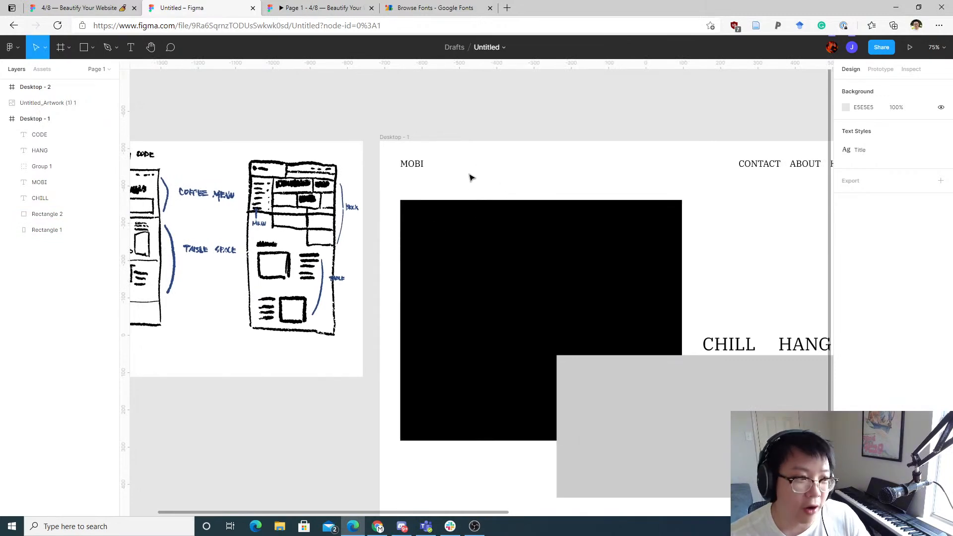
scroll(501, 171, down, 1)
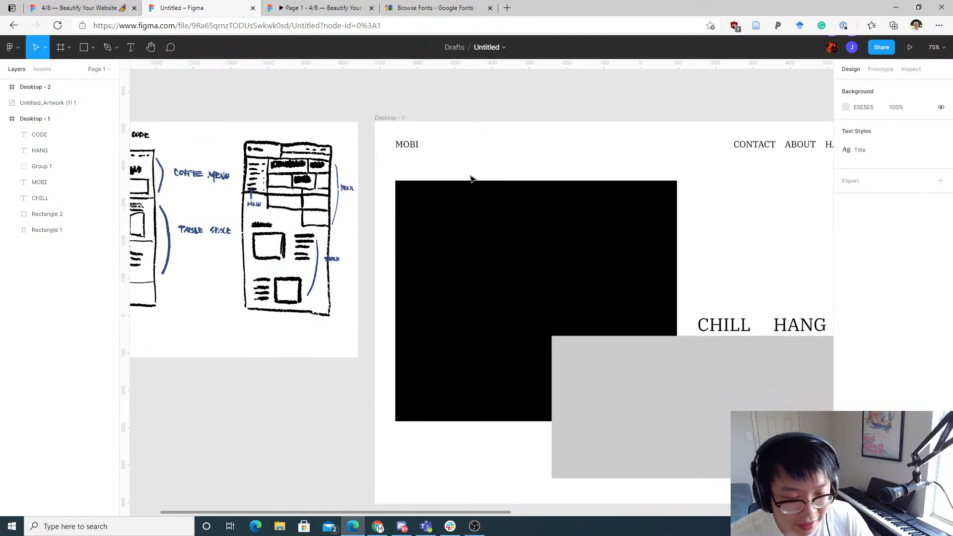
scroll(472, 176, up, 2)
key(t)
click(413, 240)
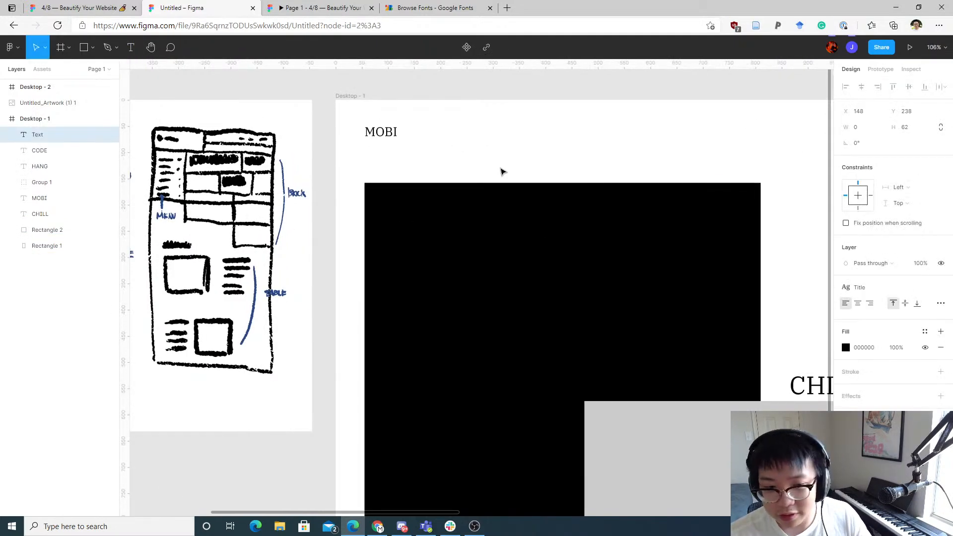
click(495, 143)
key(t)
click(471, 144)
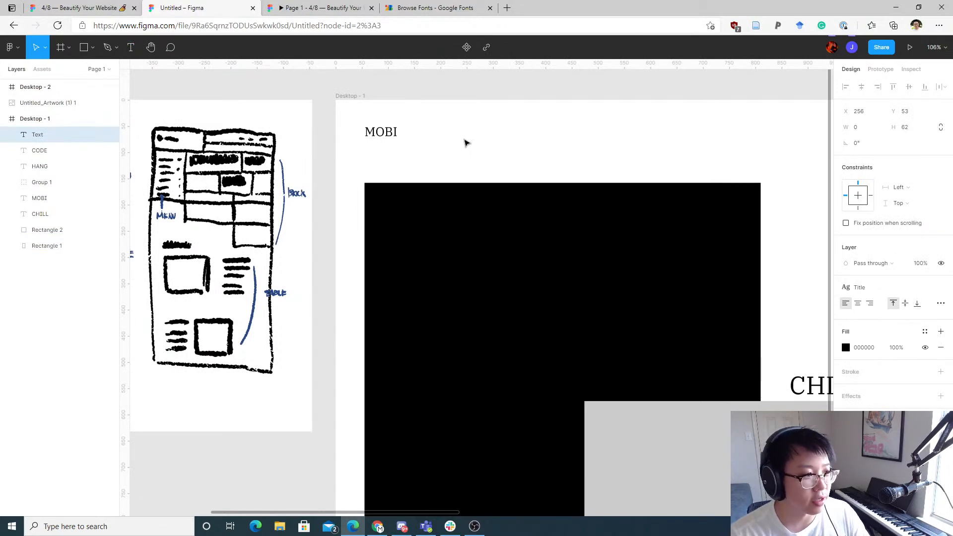
text(DESIGN )
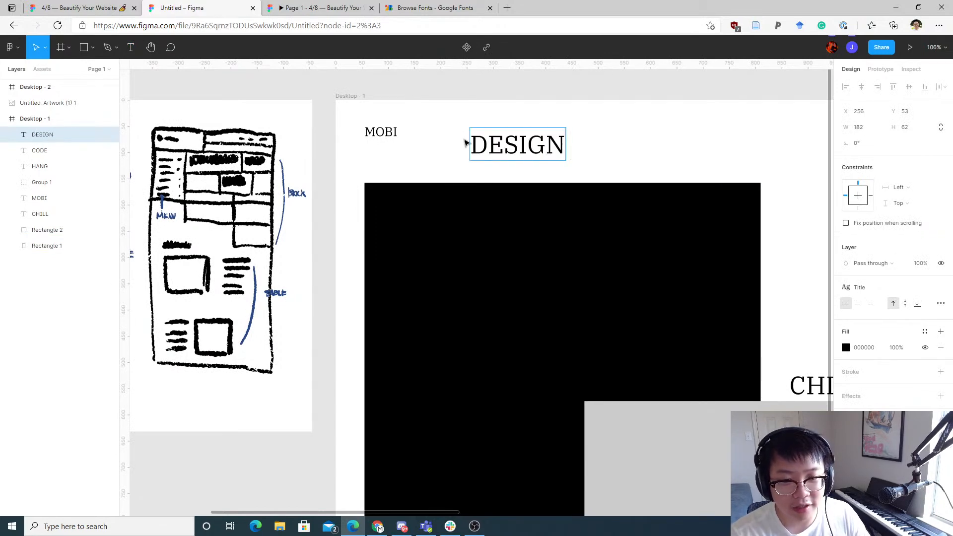
text(WORKSHOP)
key(Escape)
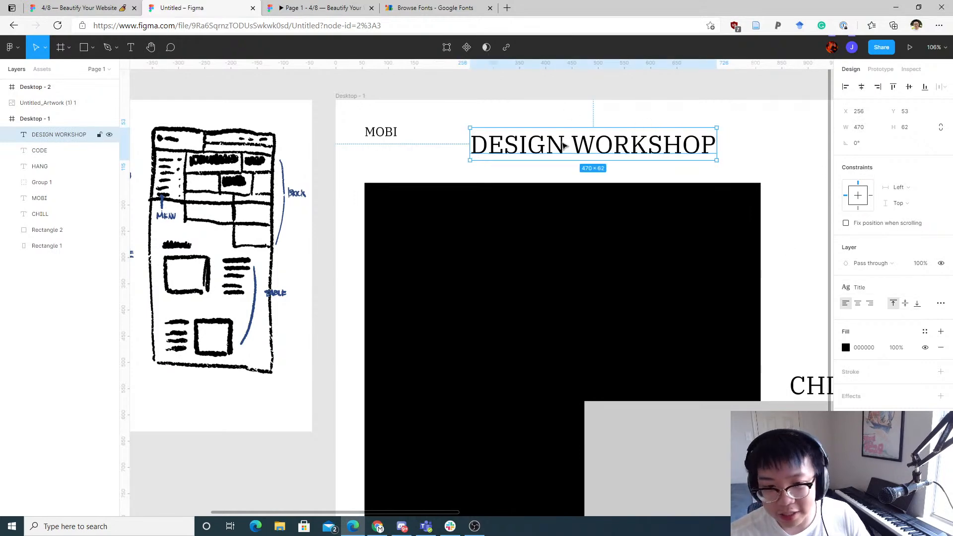
Step: Detach the Title text style from DESIGN WORKSHOP and change its font to IBM Plex Mono
click(114, 8)
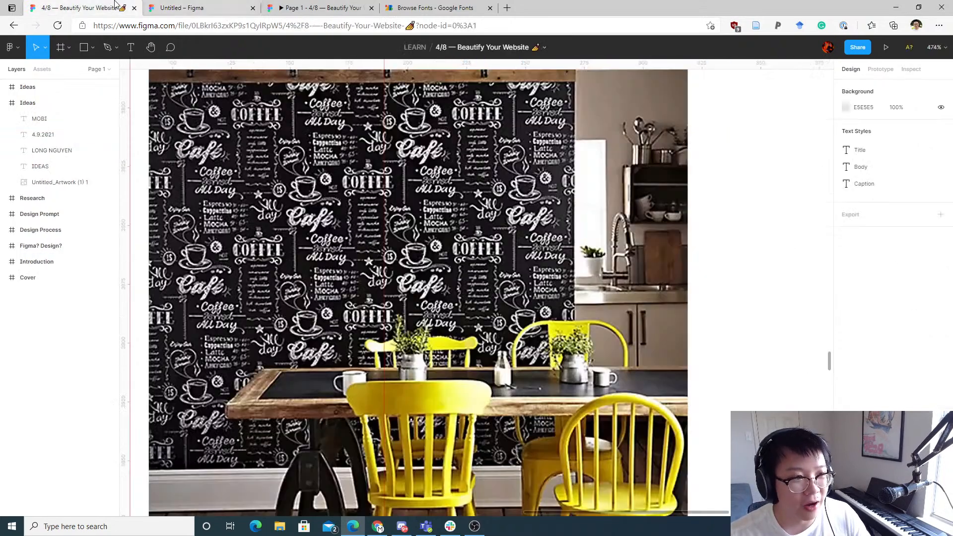
click(198, 6)
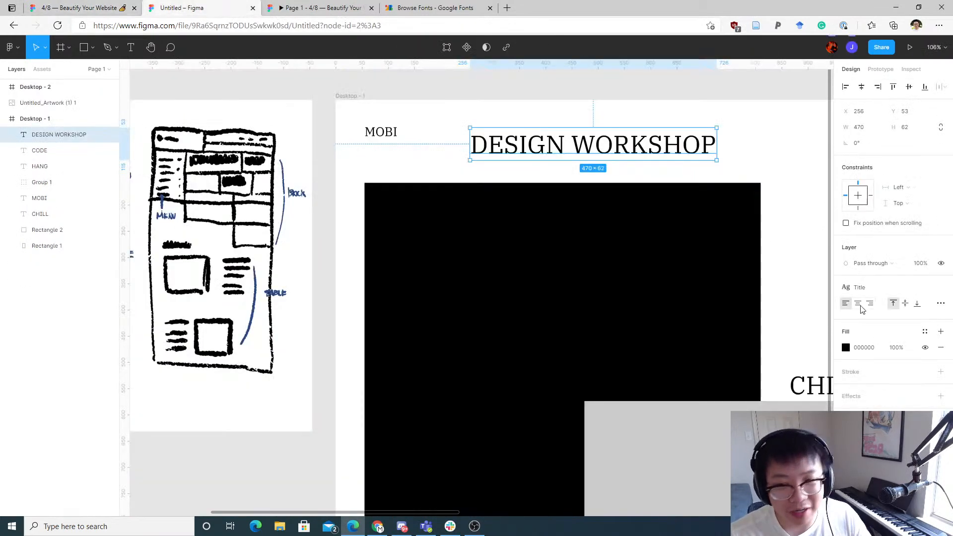
click(889, 292)
click(889, 292)
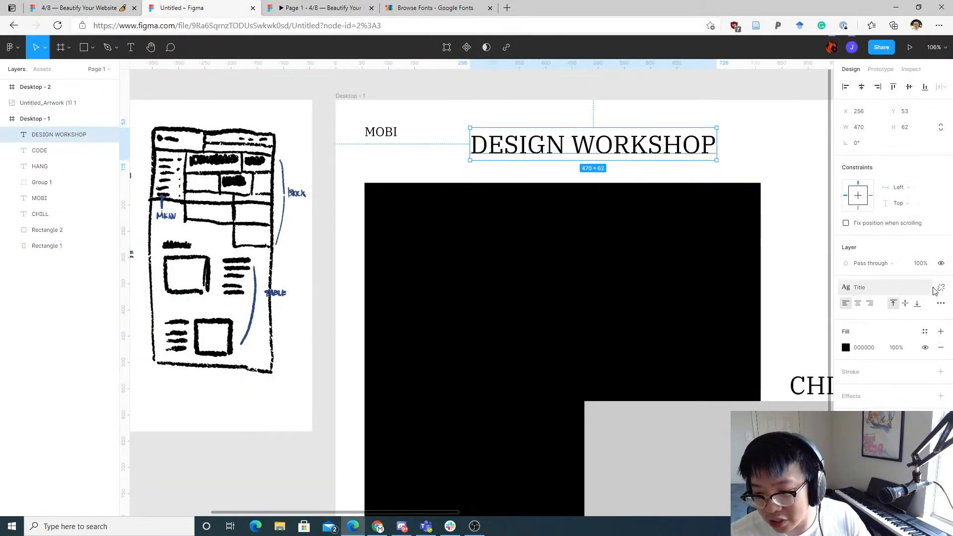
click(942, 289)
click(901, 304)
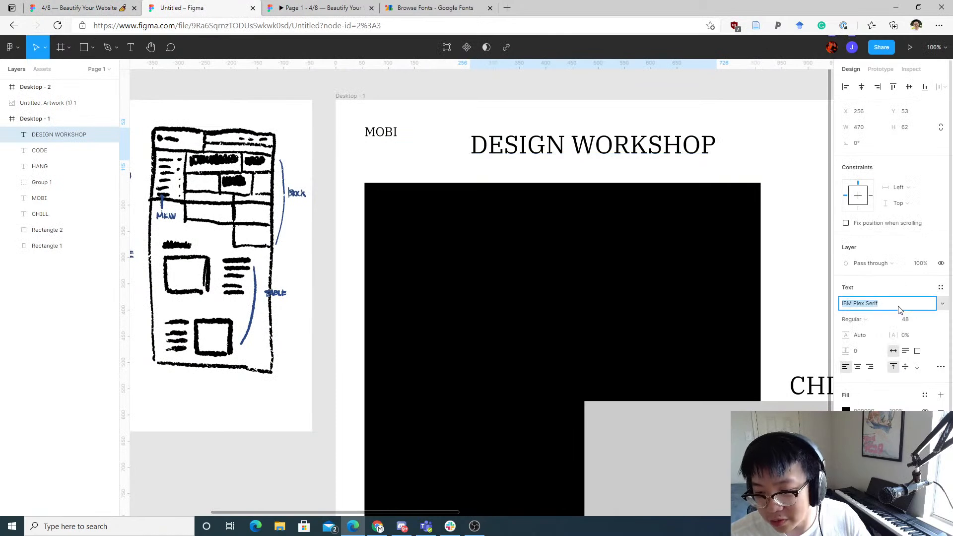
click(902, 301)
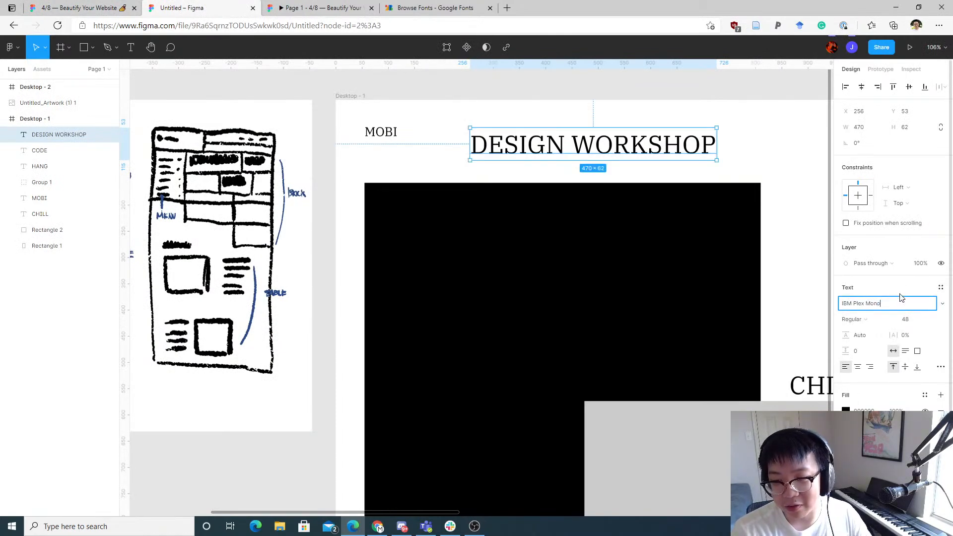
key(Return)
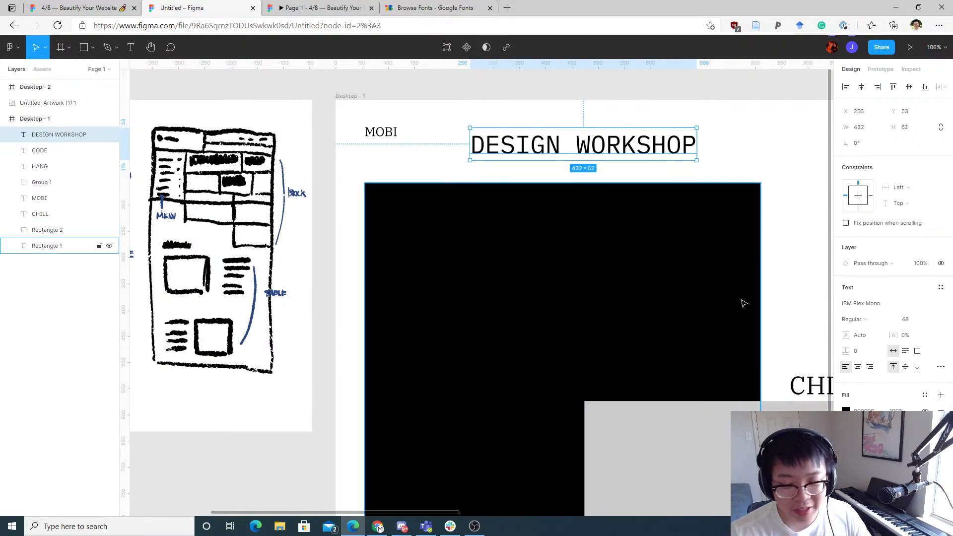
drag(743, 303, 615, 348)
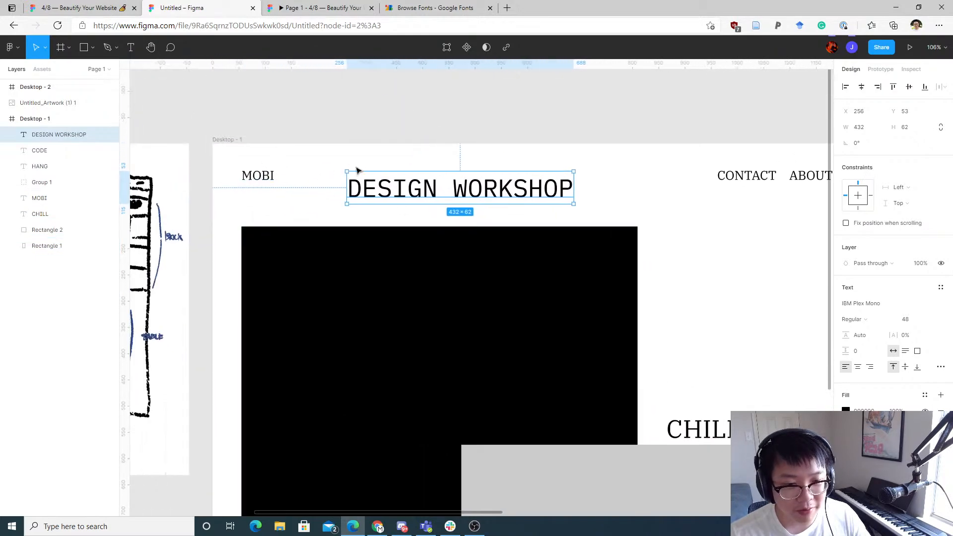
drag(650, 195, 588, 206)
scroll(438, 195, up, 5)
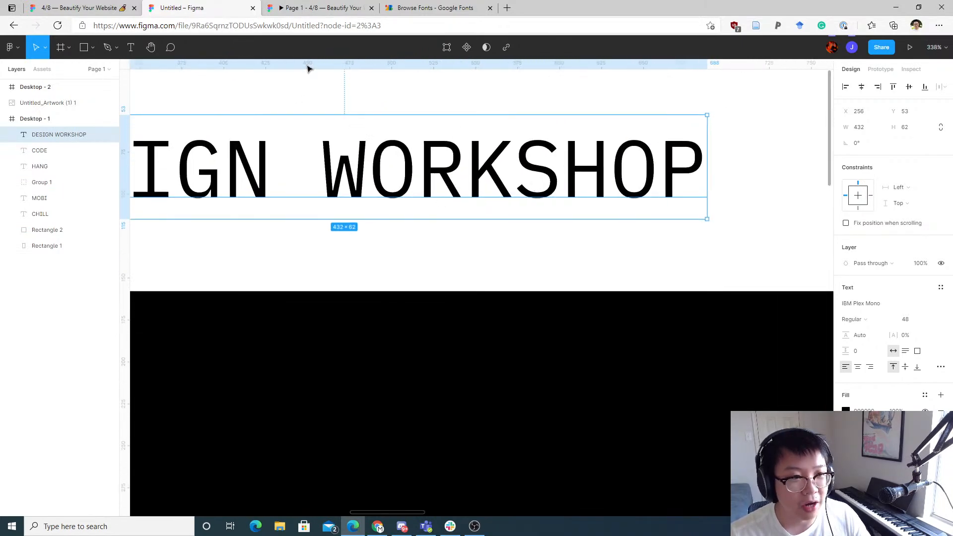
Step: Look over the IBM Plex font family in the Google Fonts tab, then return to the Figma file
click(313, 7)
click(437, 7)
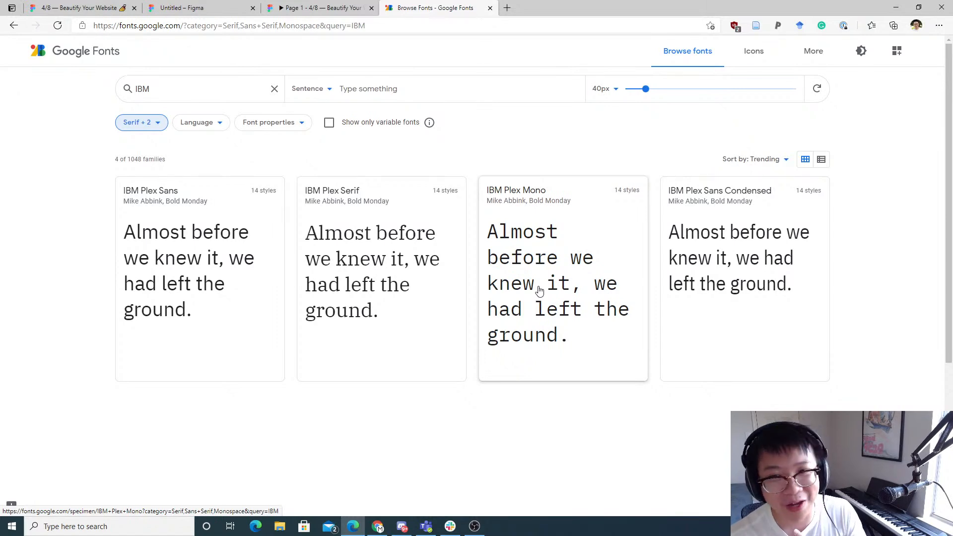
click(180, 6)
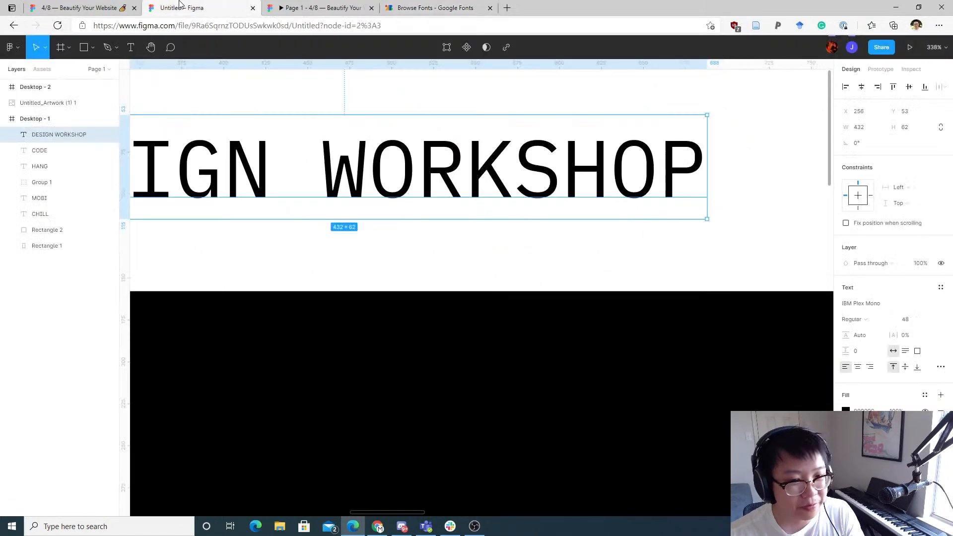
Step: Change the DESIGN WORKSHOP text fill colour to white
scroll(459, 199, down, 10)
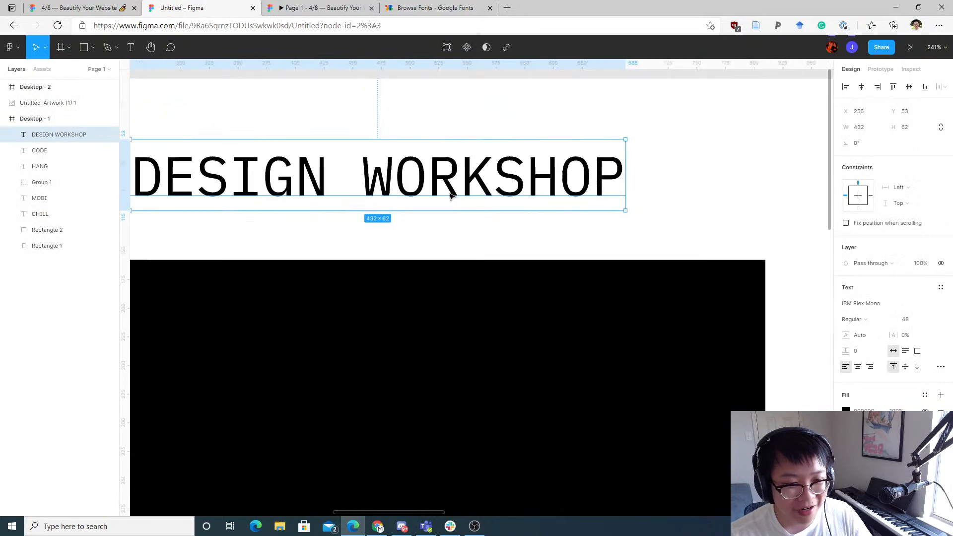
drag(398, 200, 413, 193)
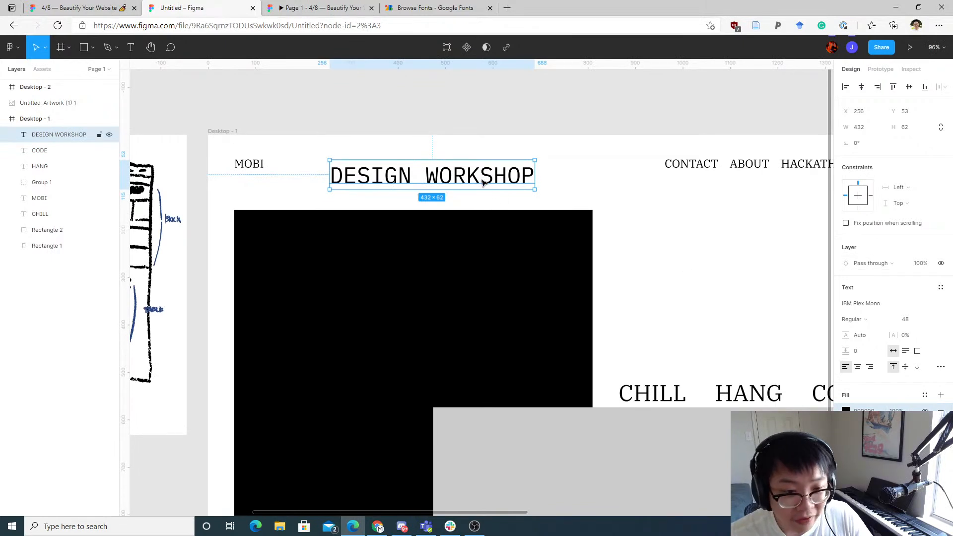
click(846, 411)
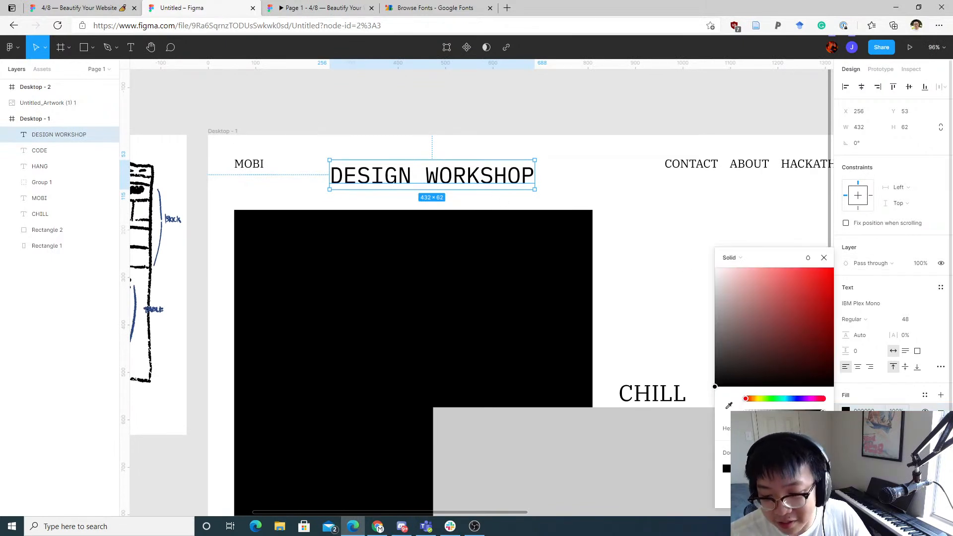
drag(766, 340, 627, 209)
Step: Move DESIGN WORKSHOP into the top-left corner of the black rectangle
drag(426, 184, 350, 248)
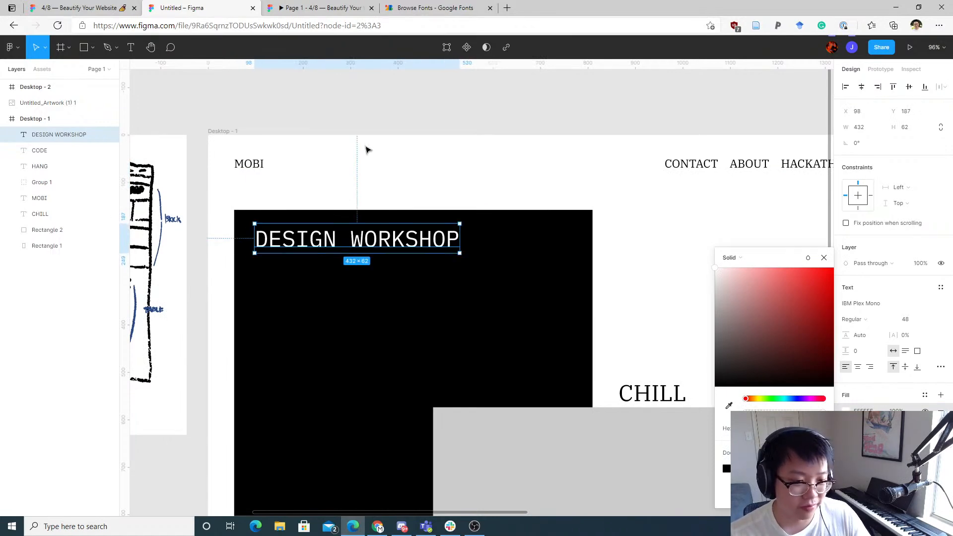
click(401, 167)
drag(425, 189, 432, 141)
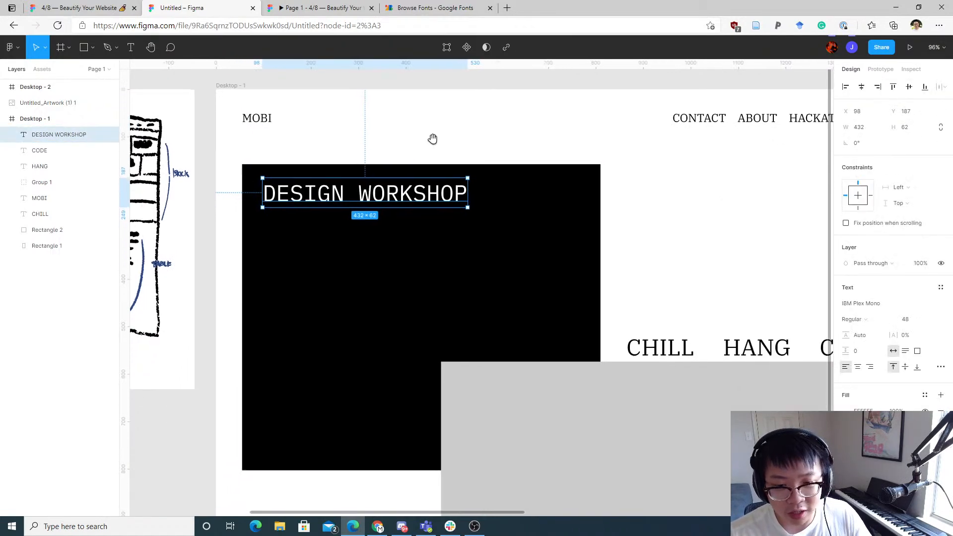
drag(592, 131, 558, 111)
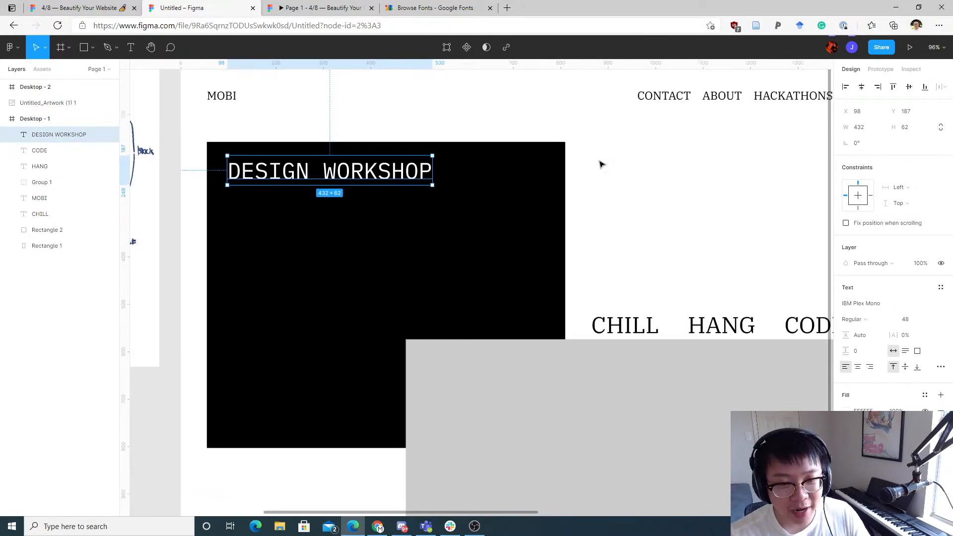
scroll(606, 202, up, 1)
scroll(561, 209, down, 4)
scroll(562, 213, up, 2)
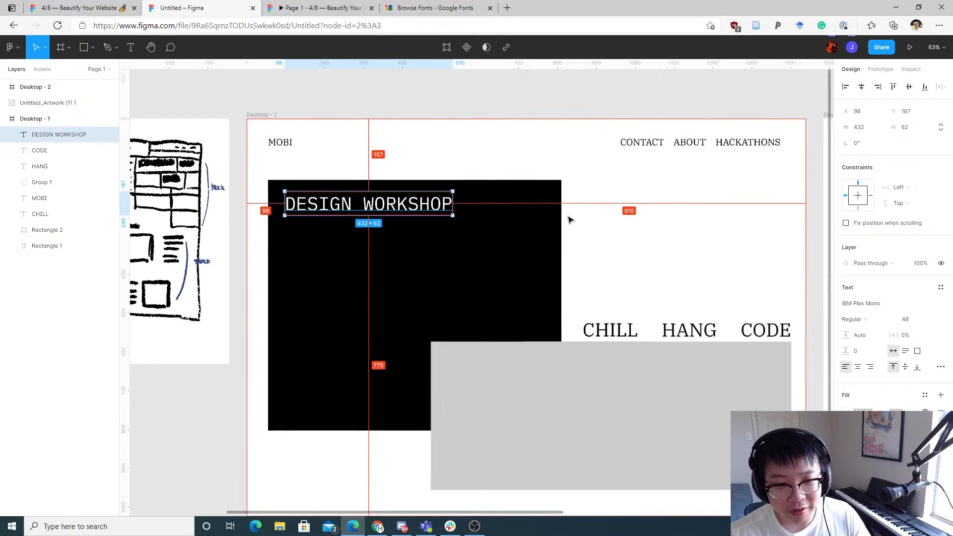
Step: Detach the text style from the CHILL heading
click(615, 330)
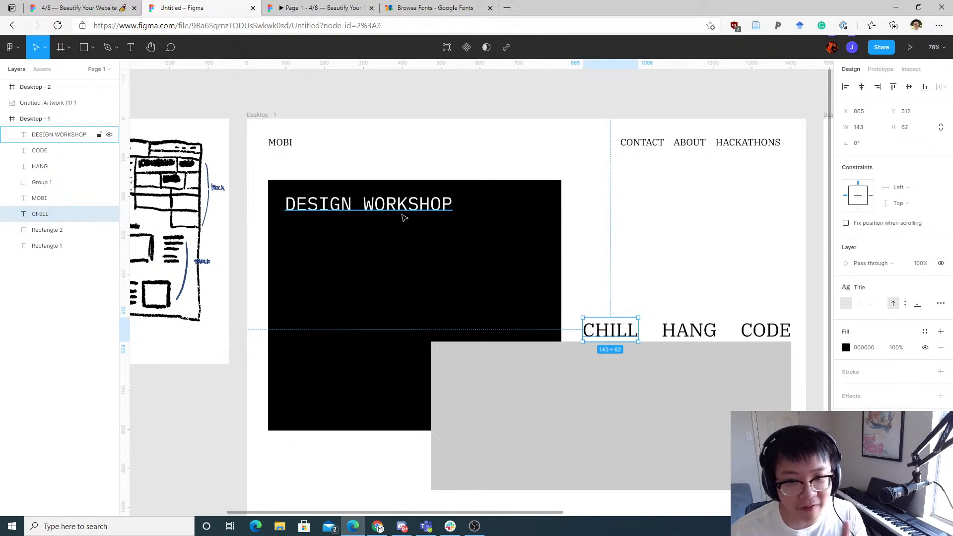
click(942, 289)
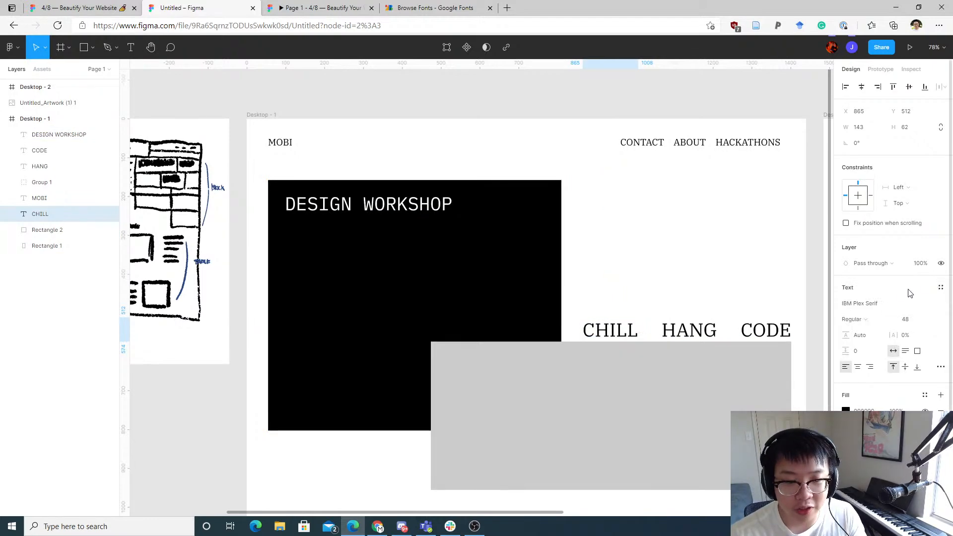
Step: Set the DESIGN WORKSHOP font size to 24
click(400, 200)
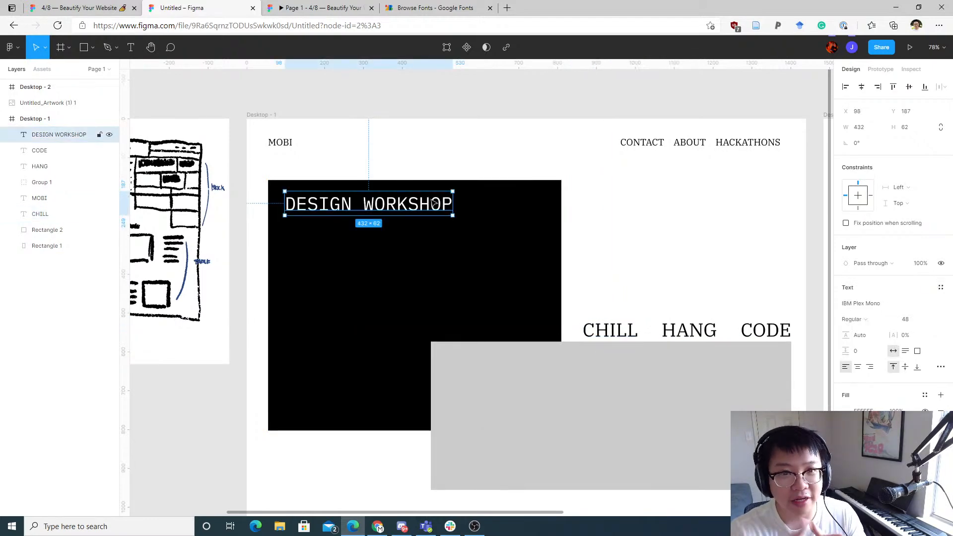
click(929, 321)
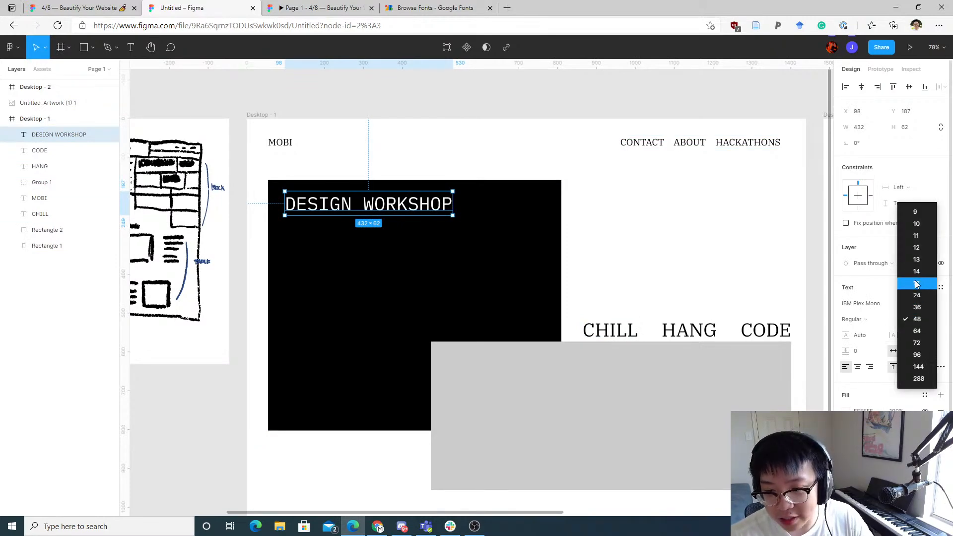
click(917, 295)
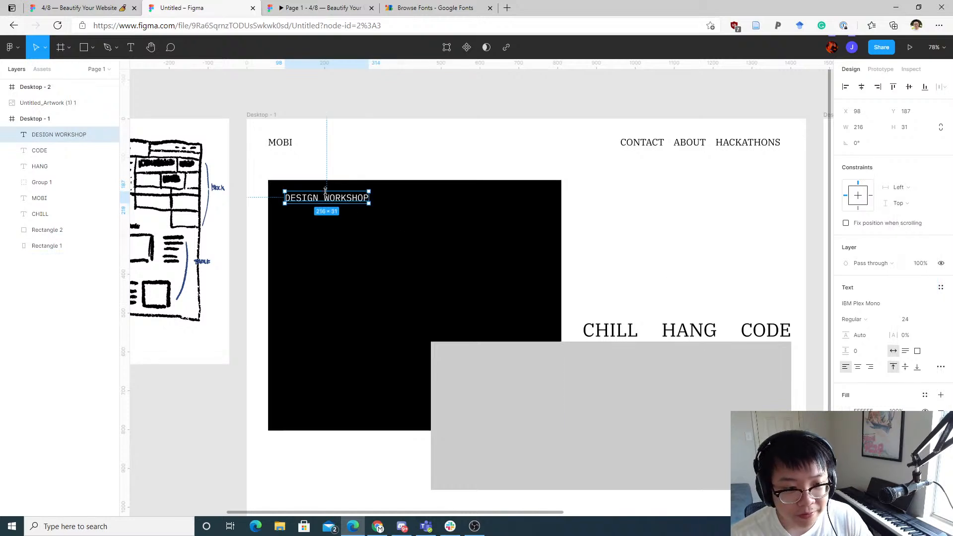
Step: Nudge DESIGN WORKSHOP to about x 86, y 202 inside the black rectangle
double_click(326, 214)
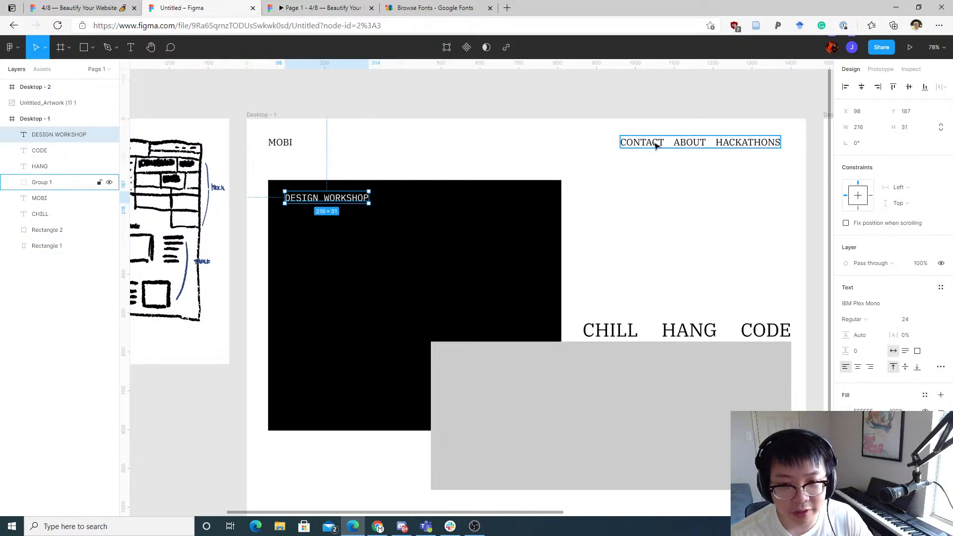
drag(357, 199, 351, 207)
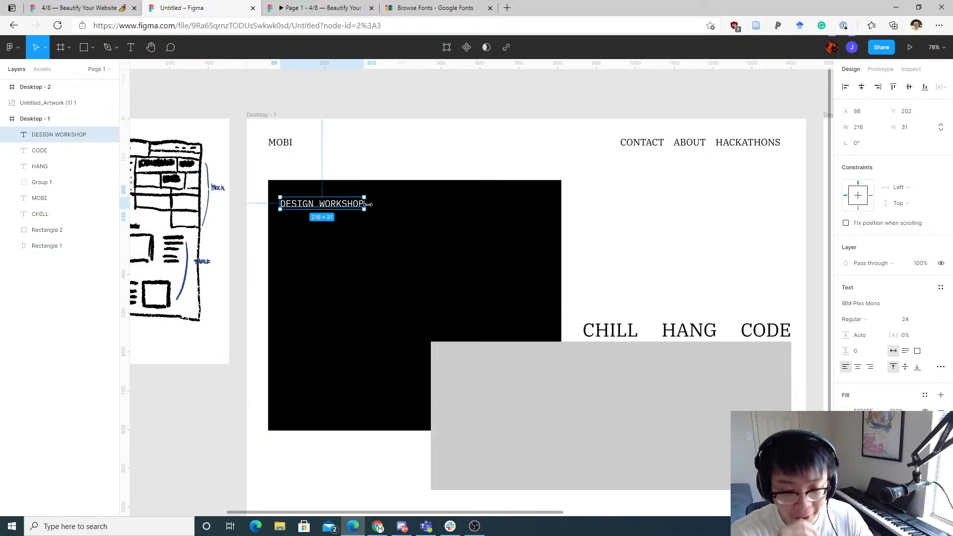
Step: Duplicate DESIGN WORKSHOP to the right, change the copy's text to 4.9.2021, and align it near the rectangle's right edge
drag(354, 206, 534, 206)
double_click(533, 207)
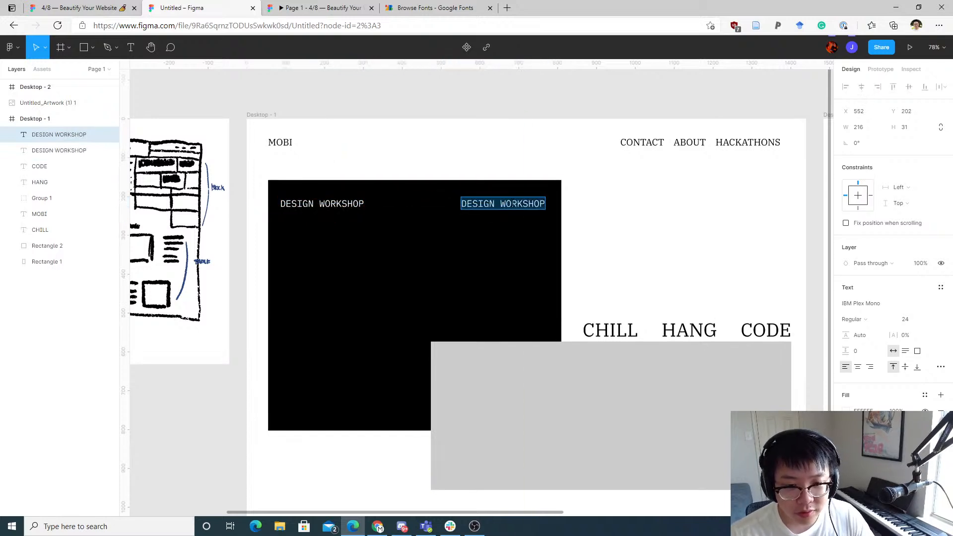
text(4.9*)
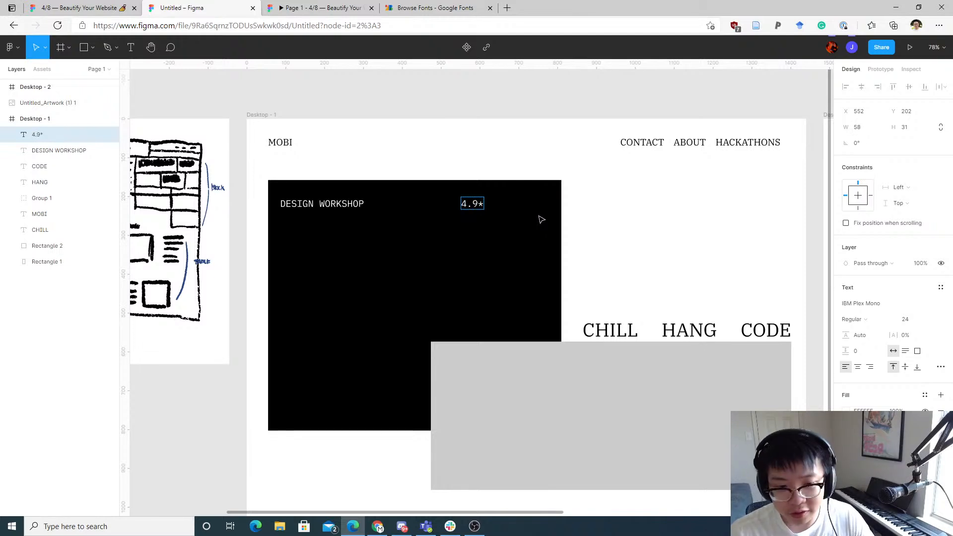
key(BackSpace)
text(.2021)
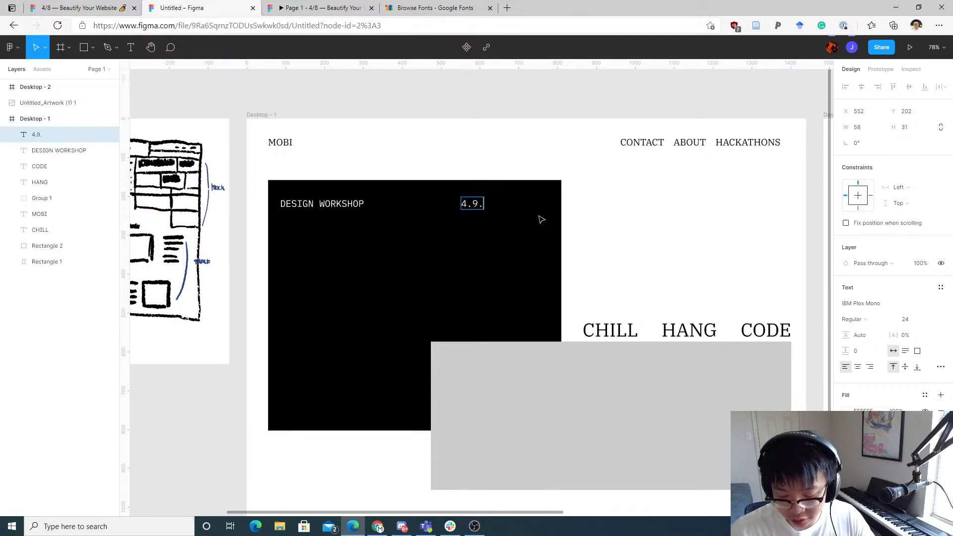
key(Escape)
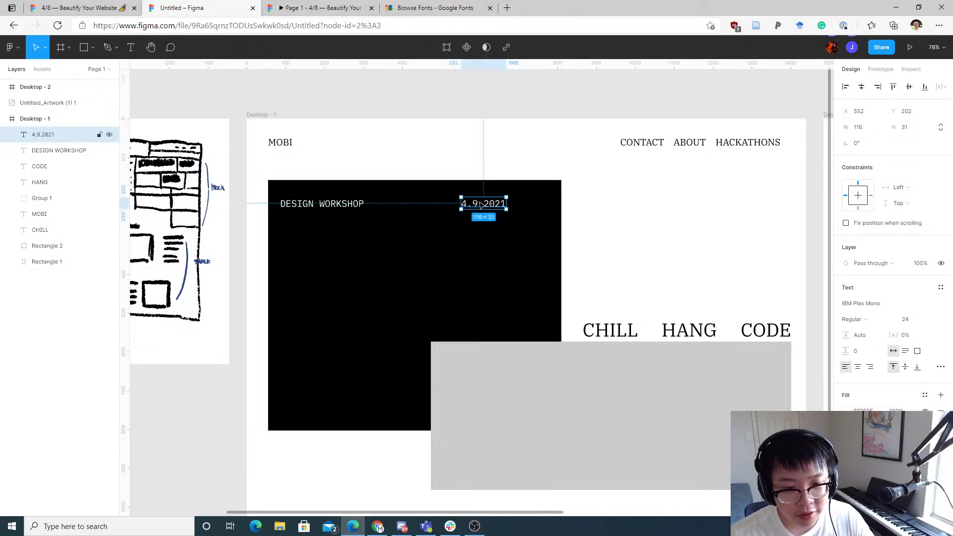
drag(482, 205, 519, 207)
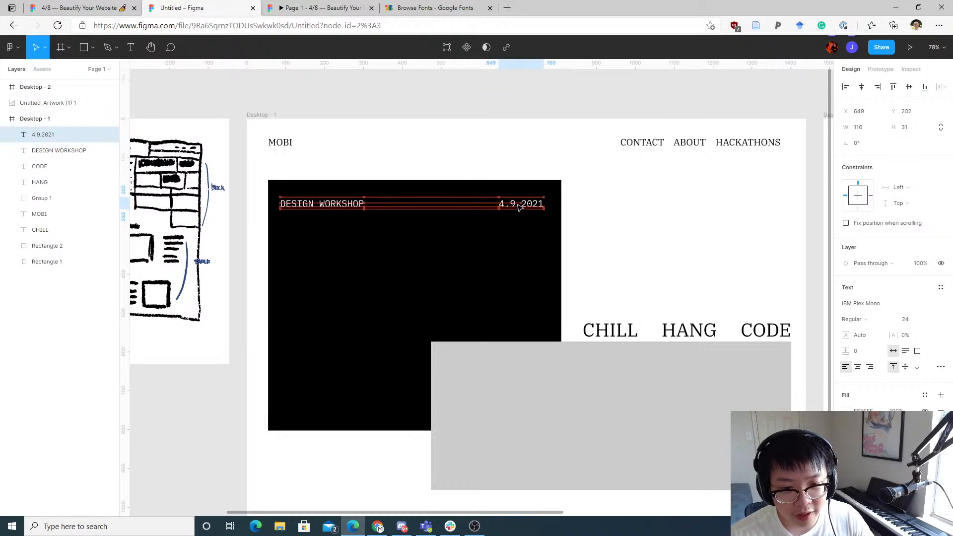
Step: Widen the DESIGN WORKSHOP text box up to the date and append a row of dot leaders
click(479, 240)
click(353, 209)
drag(365, 204, 491, 207)
double_click(361, 206)
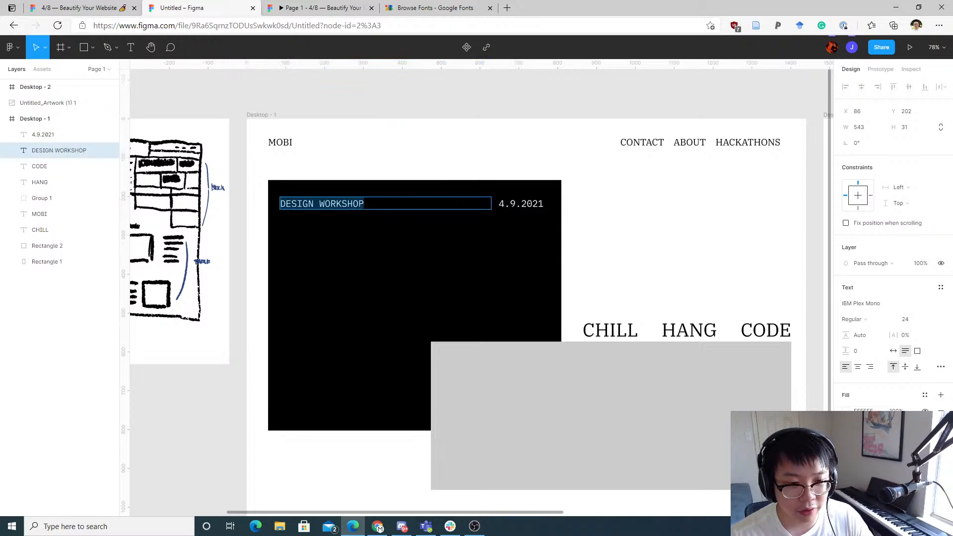
click(373, 208)
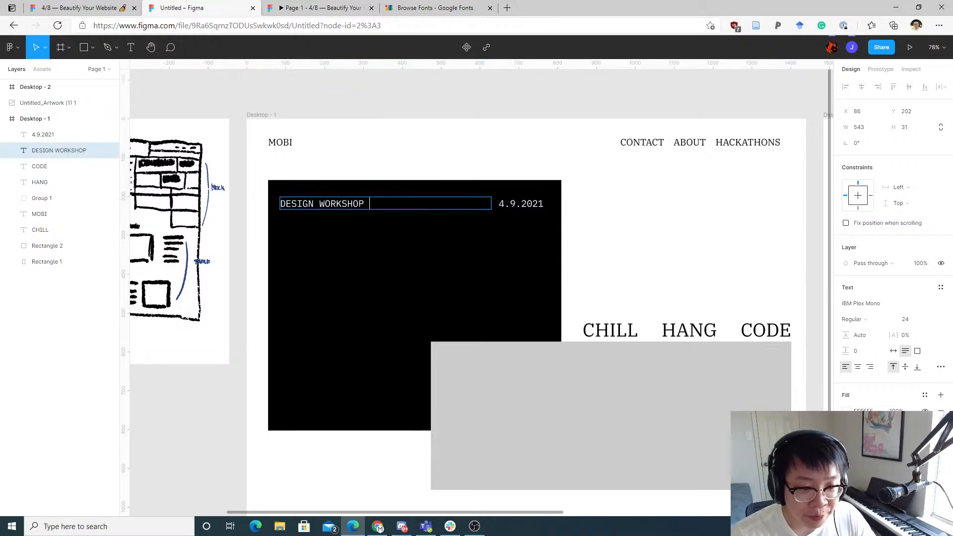
text(. . . . . . . . . . .)
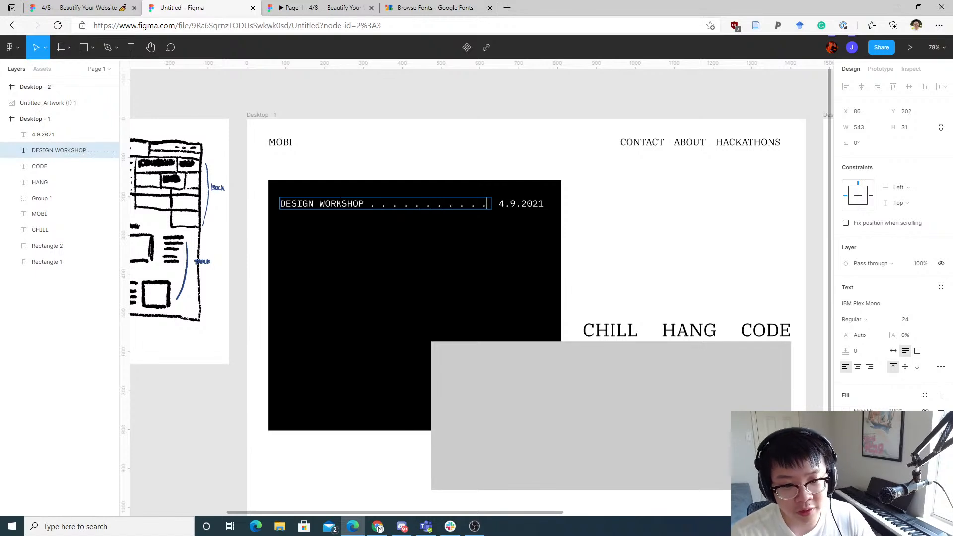
key(Escape)
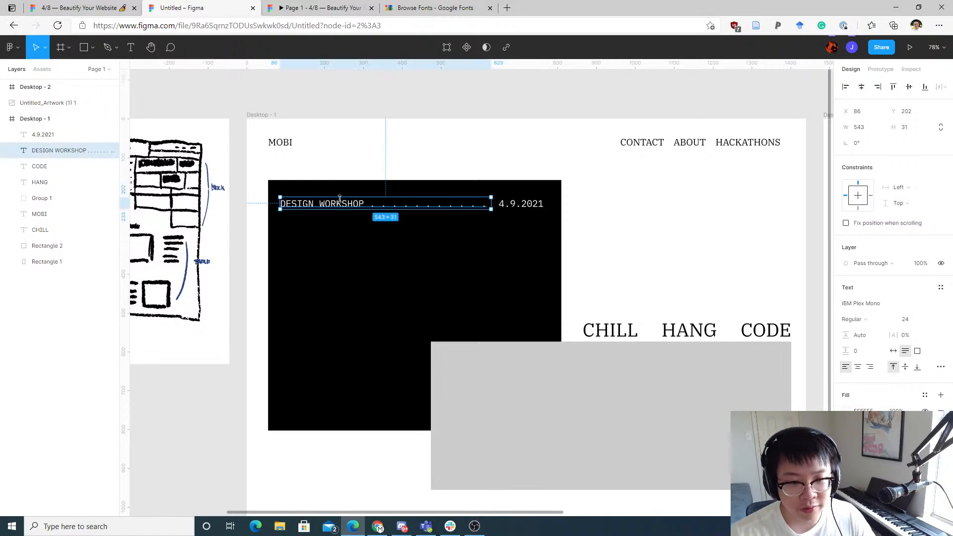
Step: Select the title and date together and duplicate the row repeatedly to form a list down the black rectangle
click(347, 240)
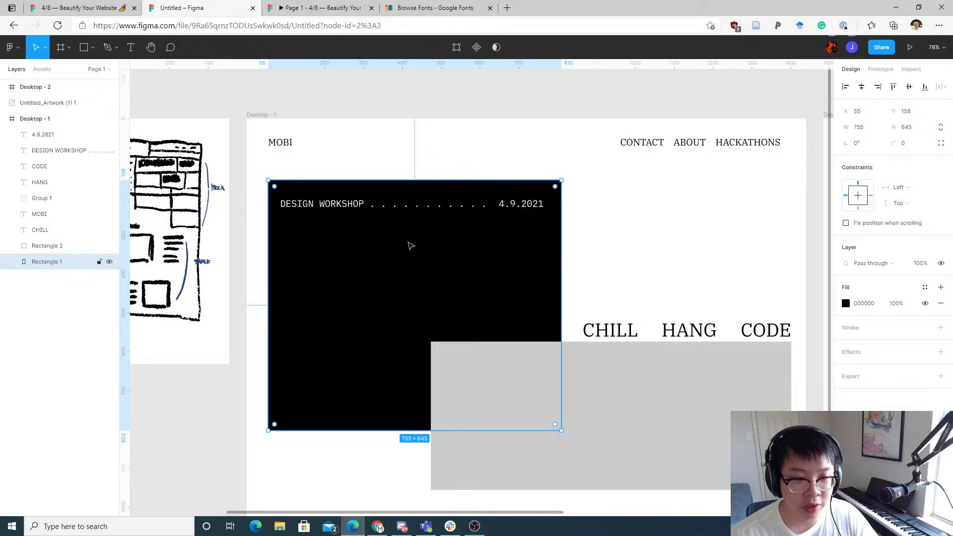
click(357, 207)
shift+click(517, 209)
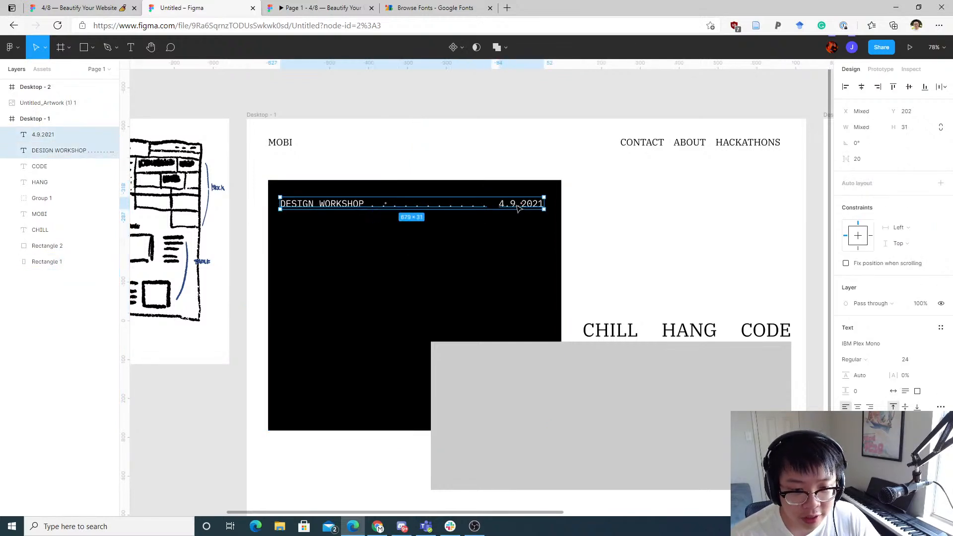
key(alt)
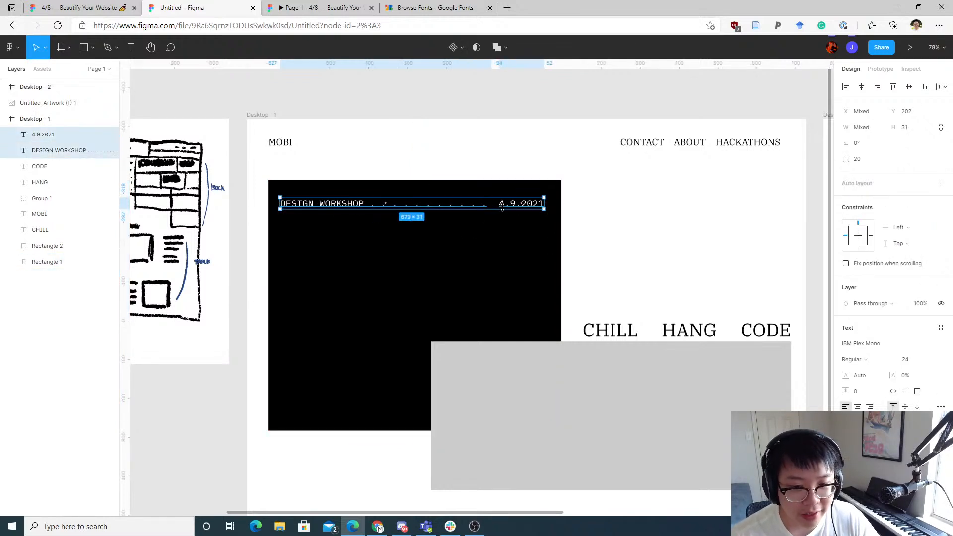
mouse_move(507, 209)
mouse_down()
mouse_move(510, 235)
mouse_move(512, 224)
mouse_up()
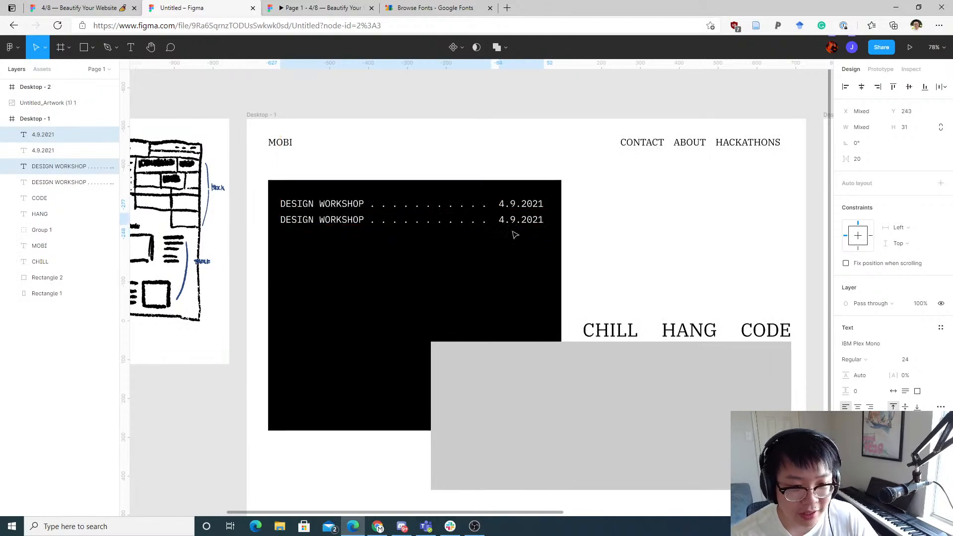
key(ctrl+d)
key(ctrl+d)
key(ctrl+d)
key(ctrl+d)
key(ctrl+d)
key(ctrl+d)
key(ctrl+d)
key(ctrl+d)
key(ctrl+d)
key(ctrl+d)
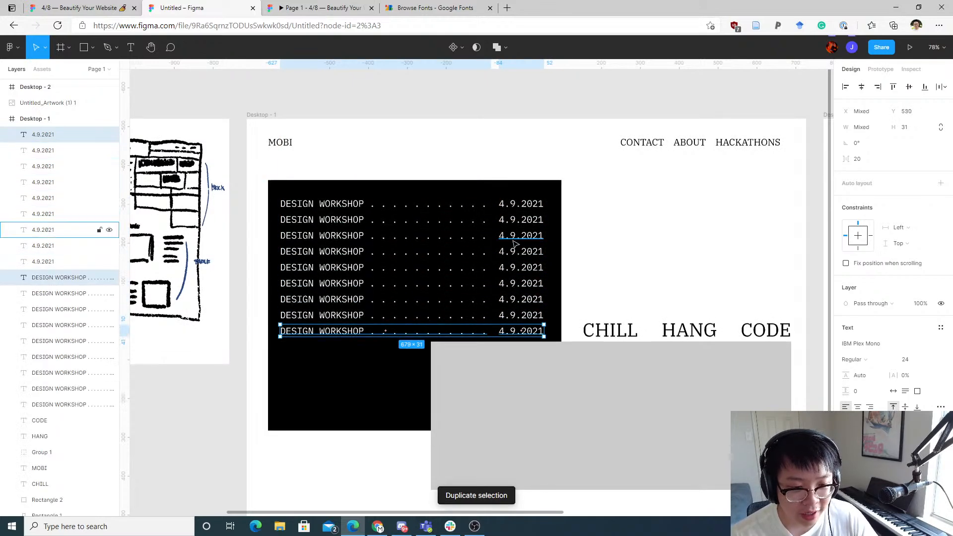
key(ctrl+d)
key(ctrl+d)
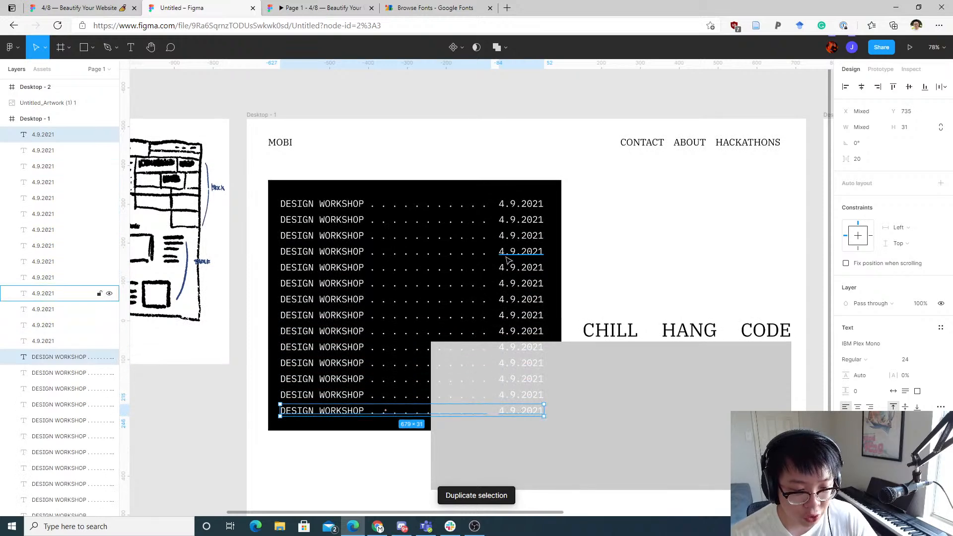
Step: Rename the second row's event title to BACKEND DEVELOPMENT
click(337, 221)
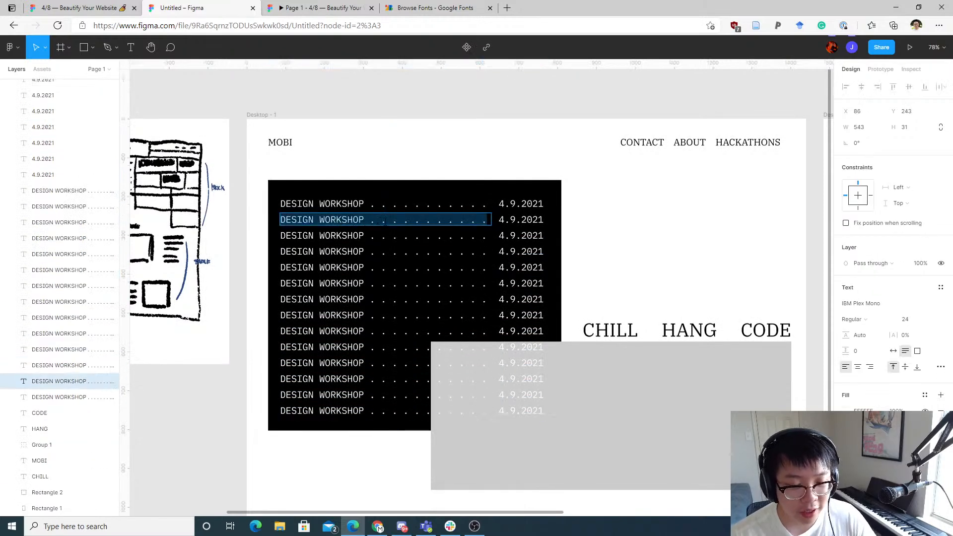
click(393, 220)
drag(396, 220, 286, 220)
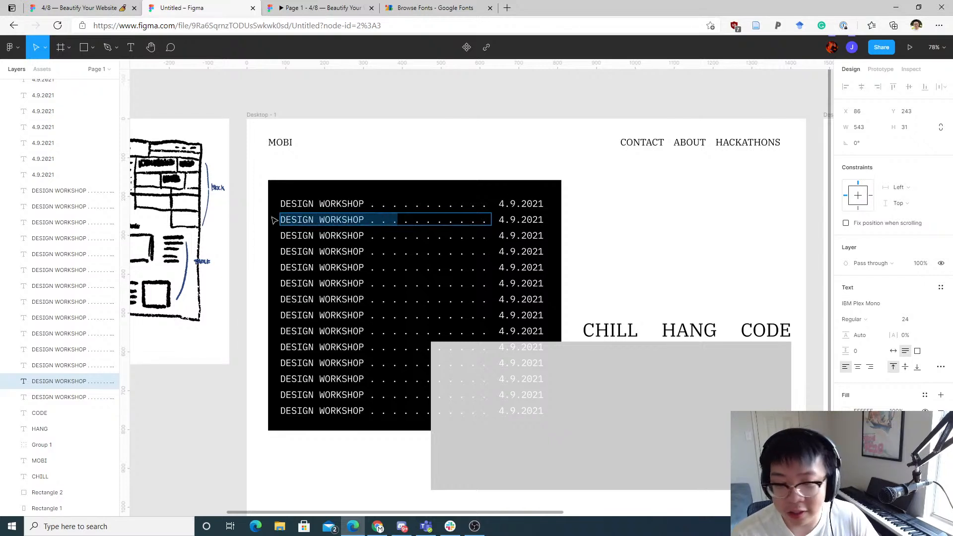
text(BACKE)
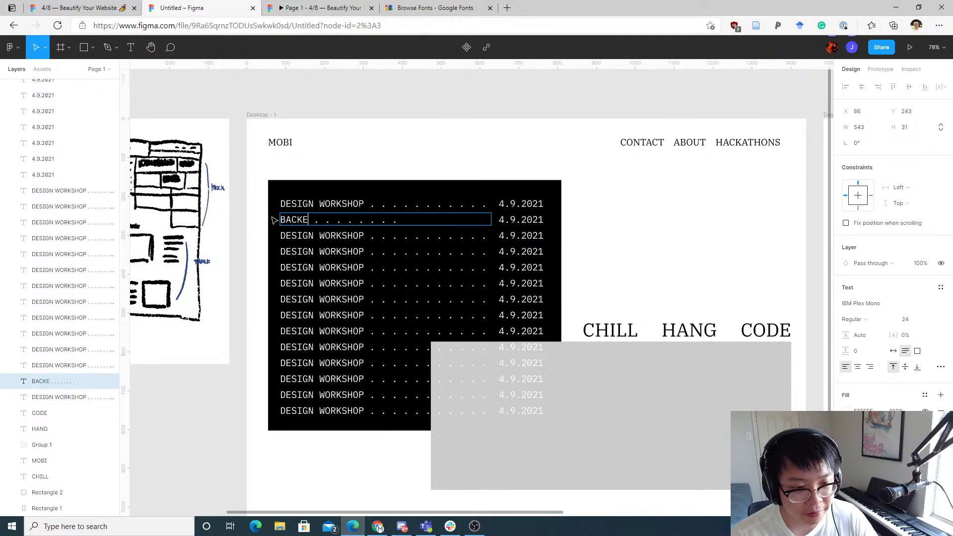
text(ND )
text(DEVELOPMENT)
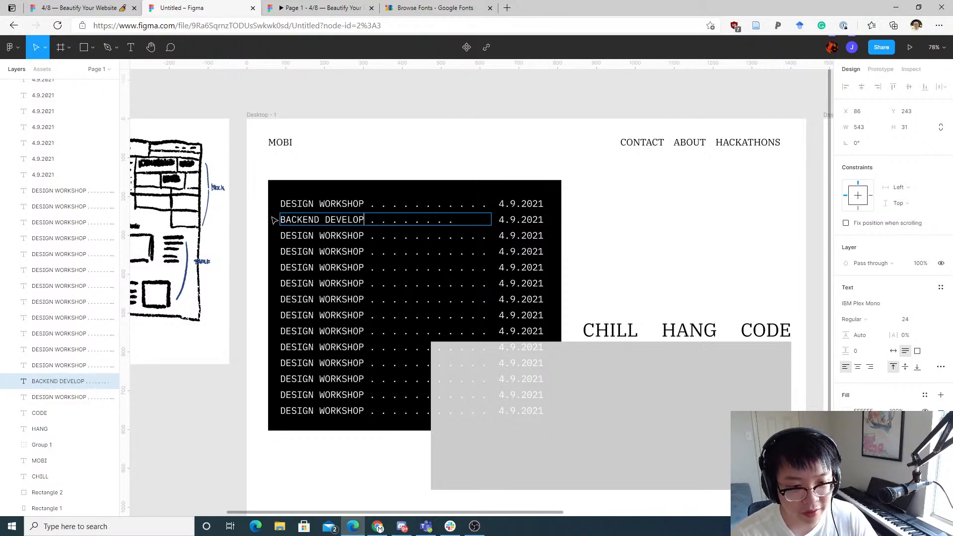
Step: Add one more dot to the leader row after BACKEND DEVELOPMENT
key(Escape)
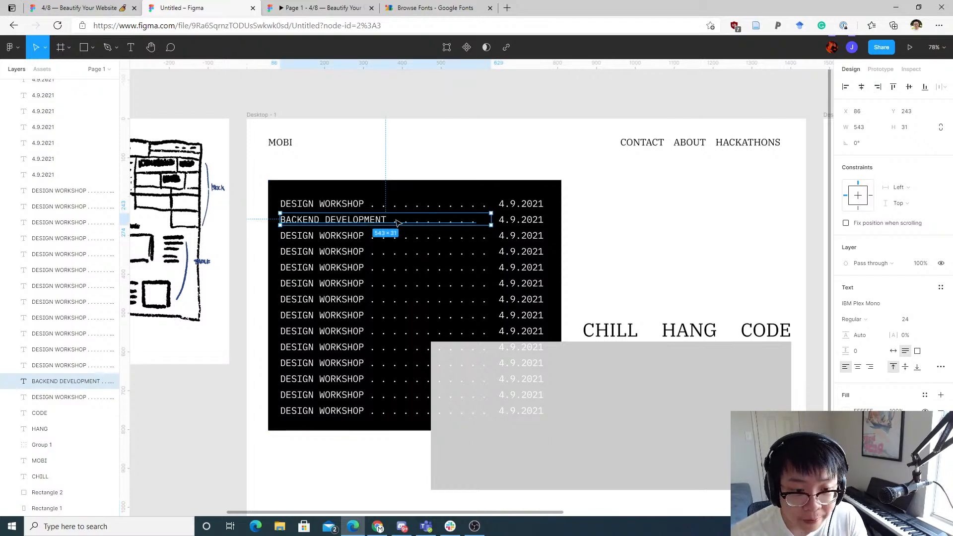
double_click(391, 219)
click(392, 219)
text(.)
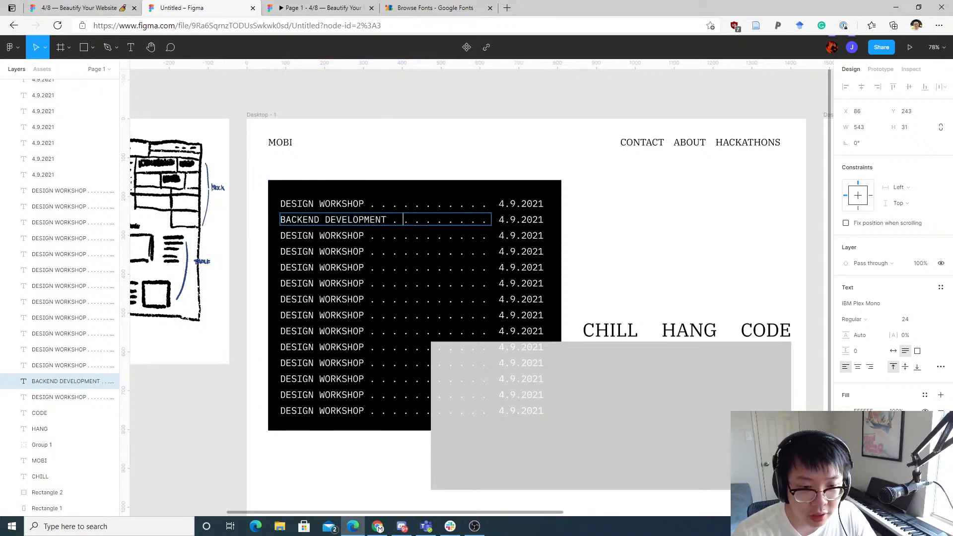
Step: Rename the third row's event title to FRONT END and extend its dot leaders toward the date
double_click(346, 235)
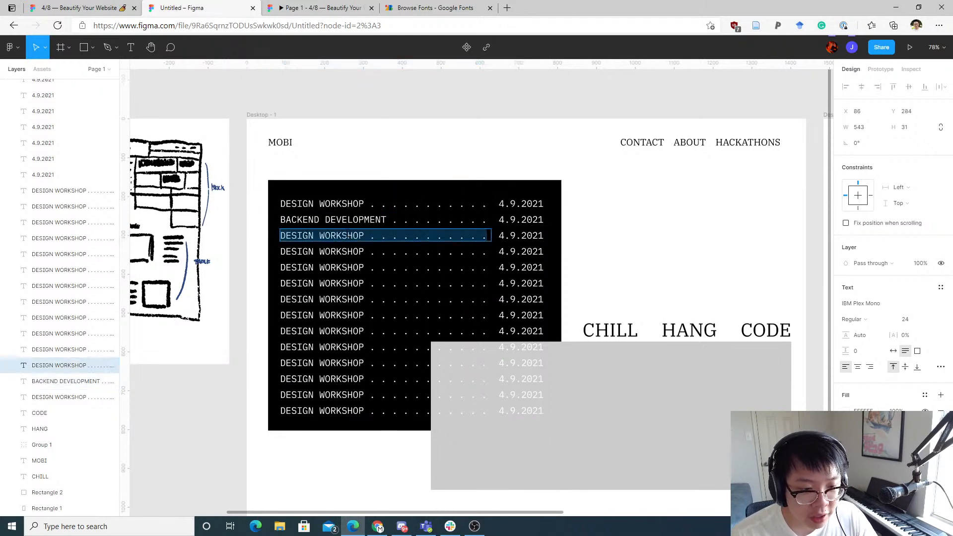
drag(366, 235, 280, 236)
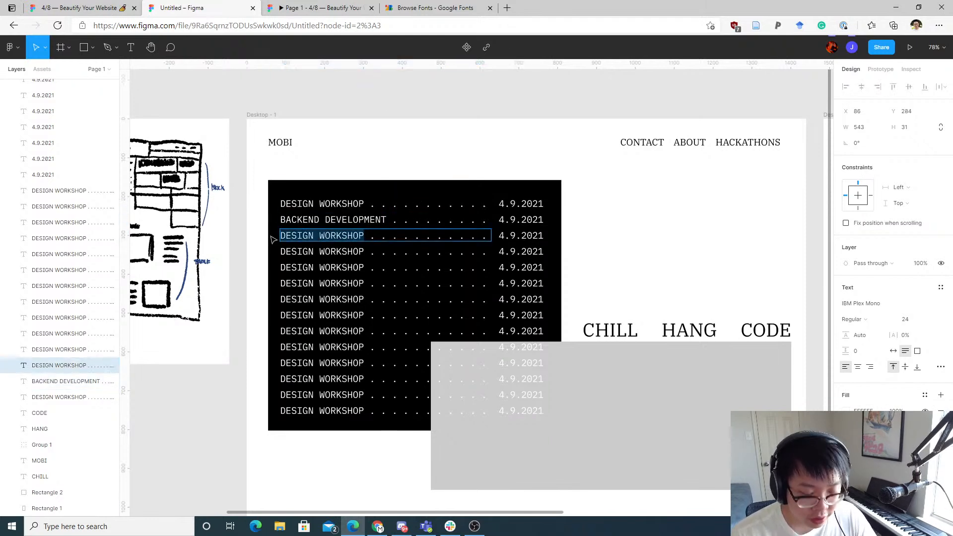
text(FRONT END)
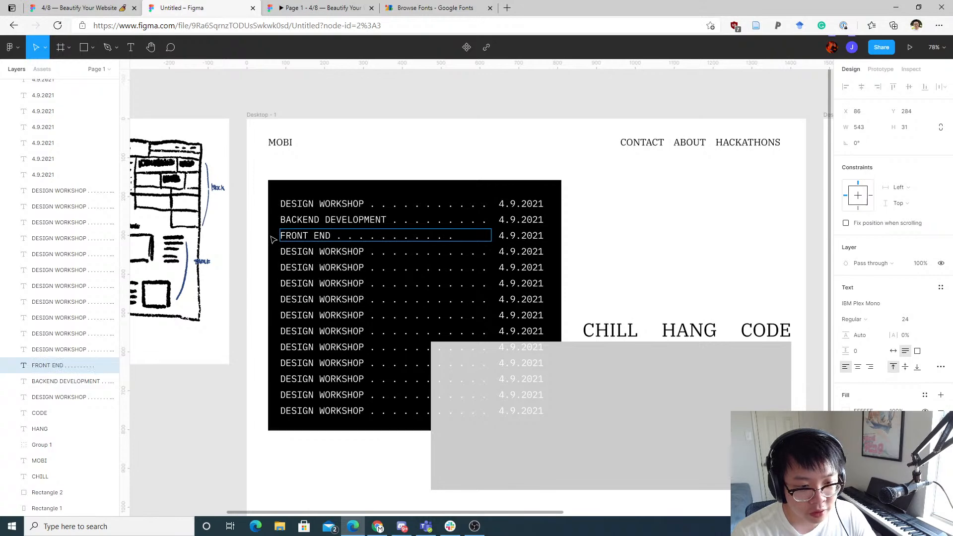
click(273, 240)
double_click(451, 236)
click(451, 236)
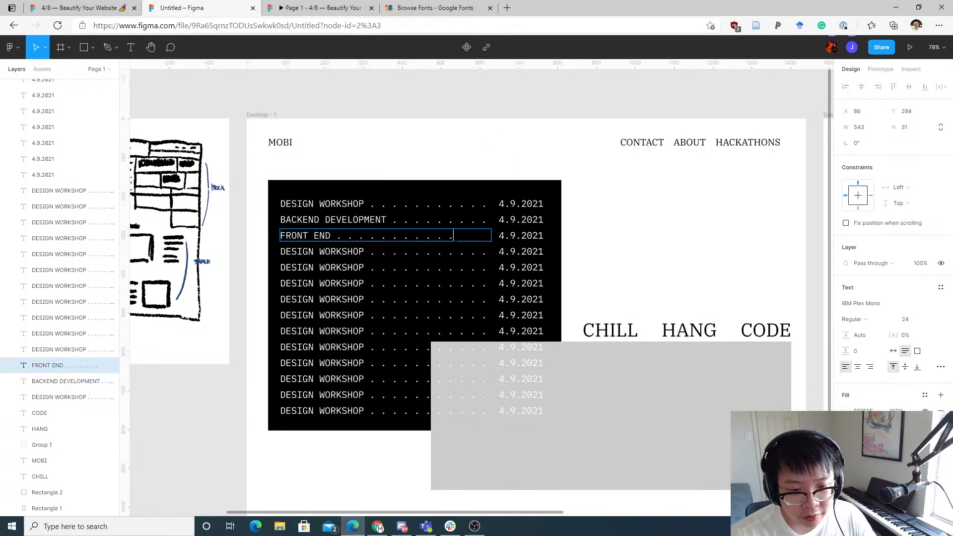
key(Escape)
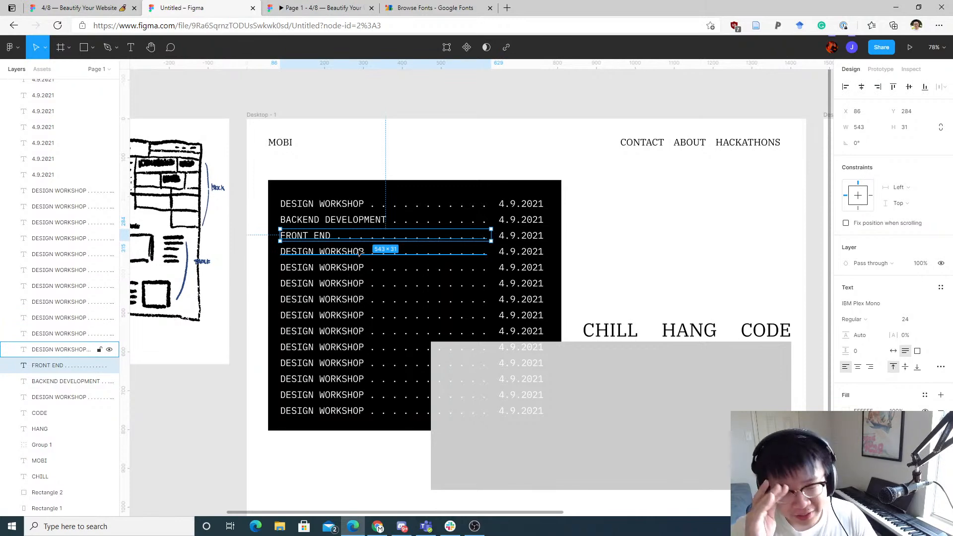
Step: Browse the research moodboard images in the reference Beautify Your Website file
click(657, 252)
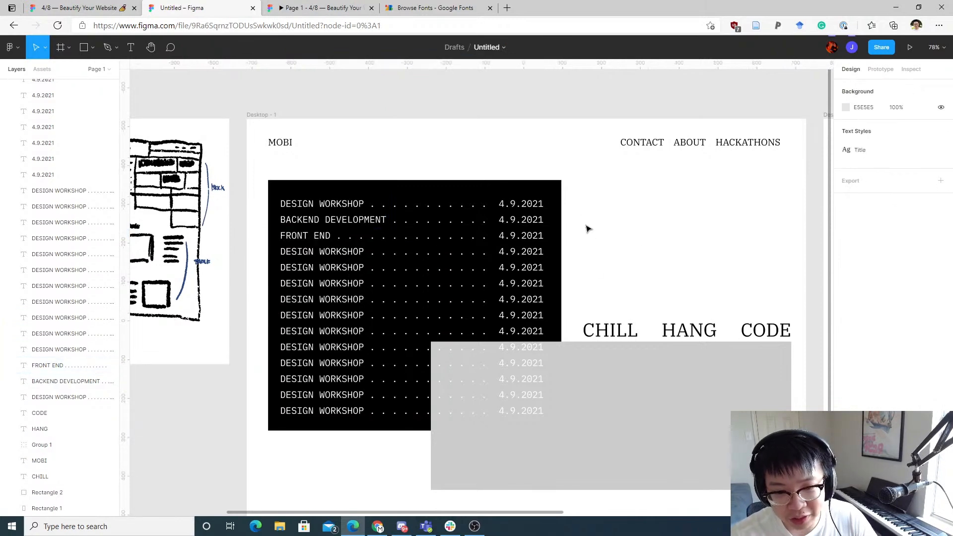
drag(749, 177, 651, 185)
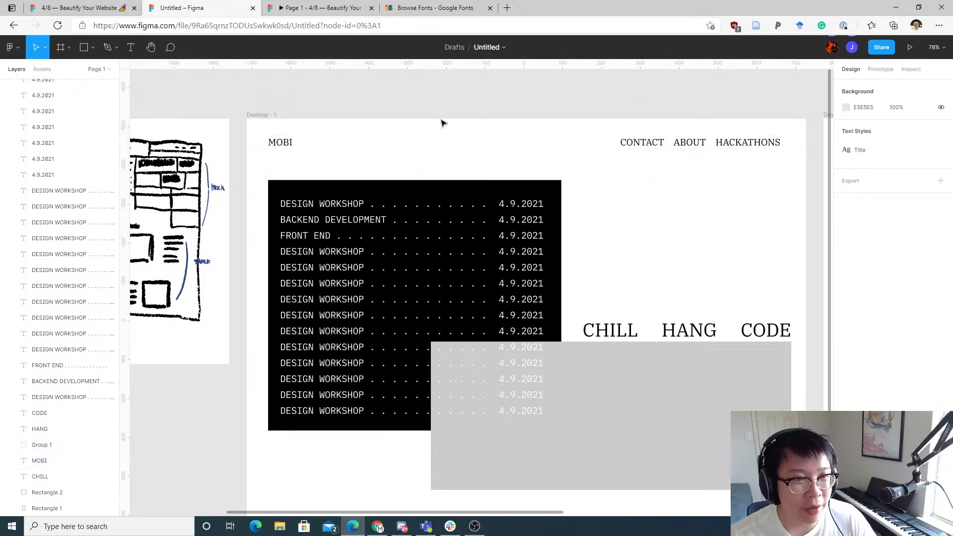
click(318, 3)
click(223, 8)
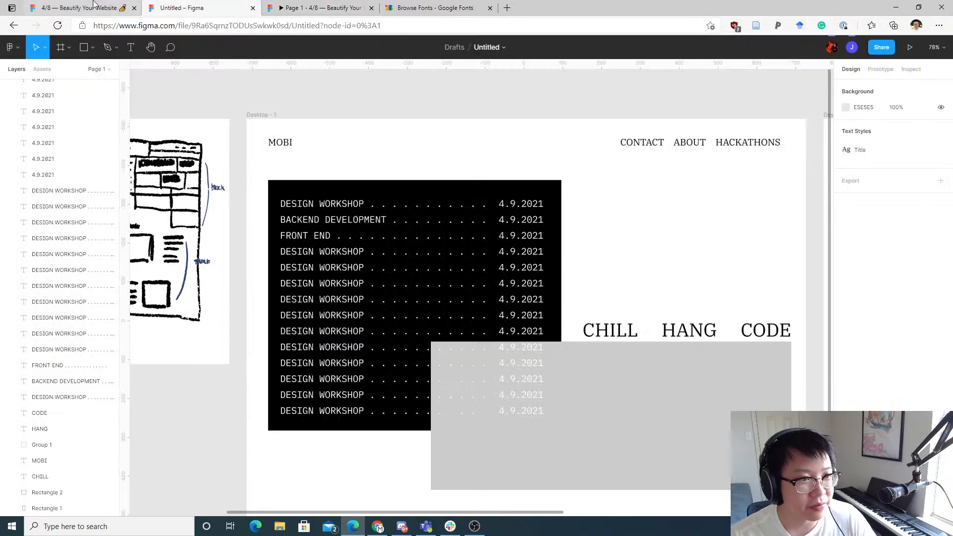
click(102, 7)
scroll(427, 149, down, 10)
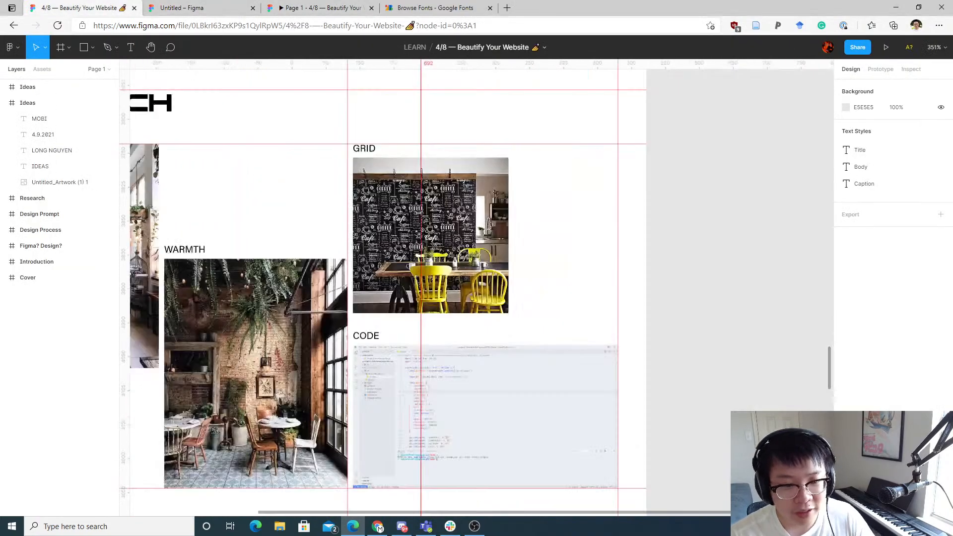
scroll(275, 184, left, 5)
scroll(607, 174, up, 6)
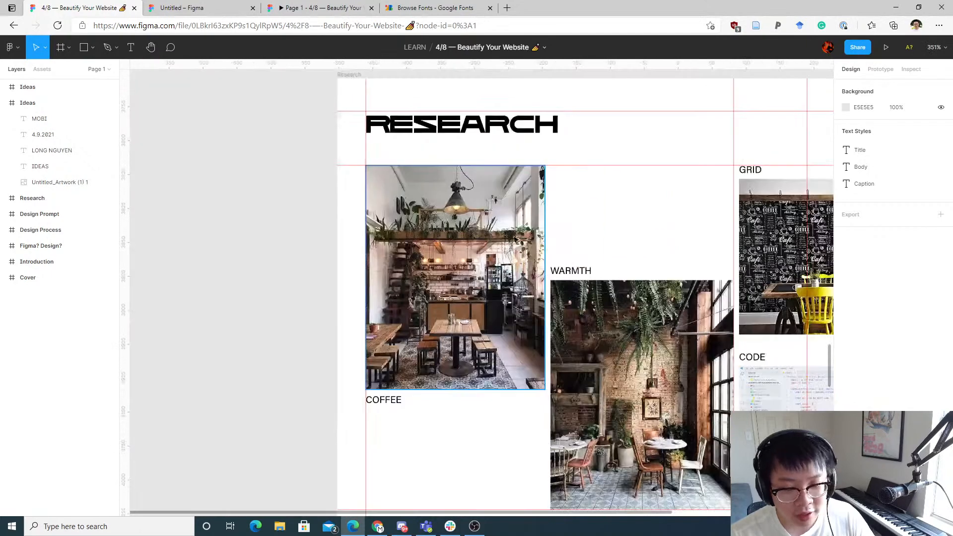
click(199, 8)
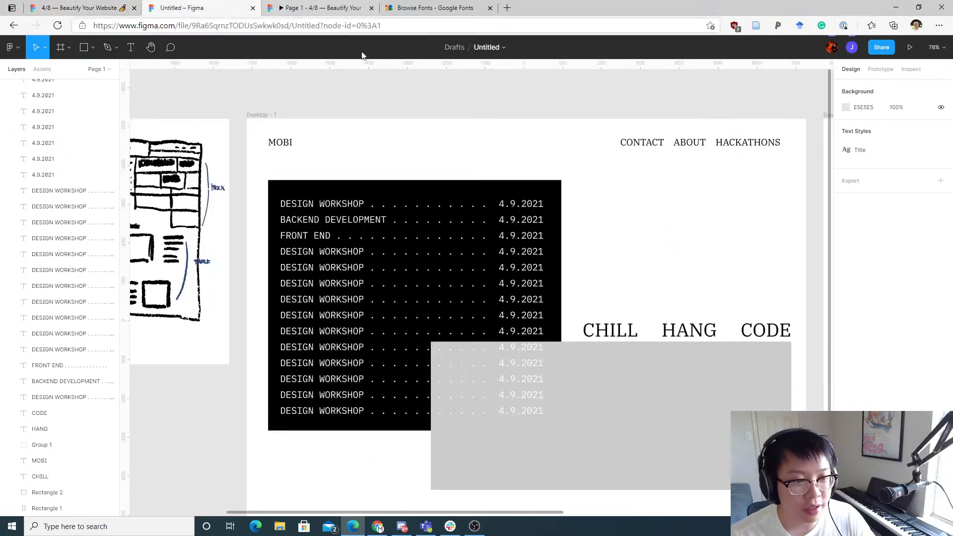
Step: Duplicate the MOBI logo below itself and retype the copy as Mobi
drag(291, 143, 364, 163)
double_click(362, 163)
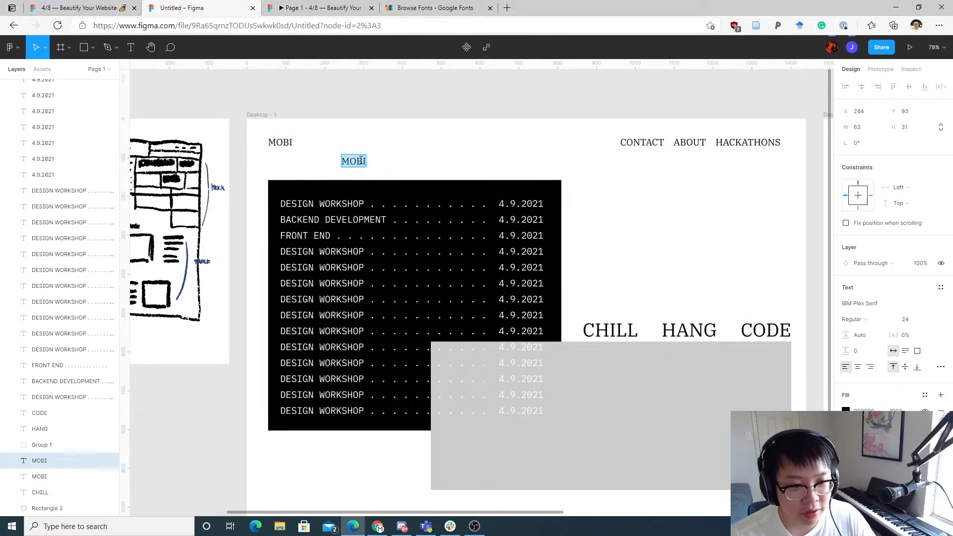
text(Mobi)
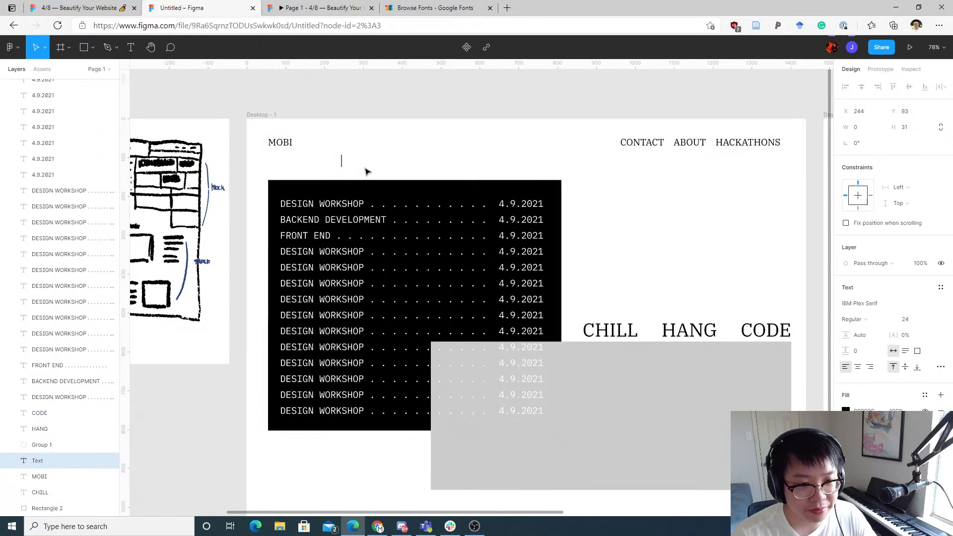
key(Escape)
scroll(397, 169, up, 5)
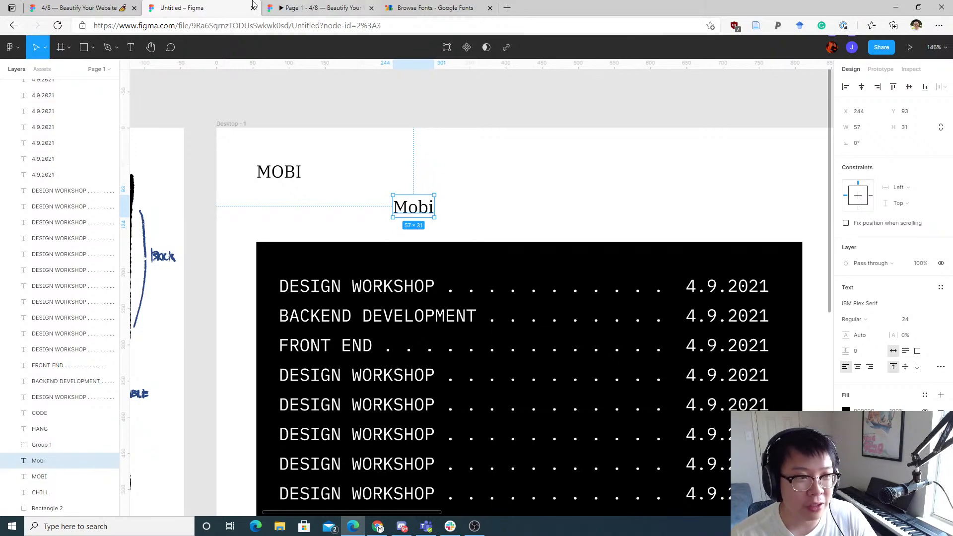
Step: Compare the logo against the research page in the reference file
click(121, 5)
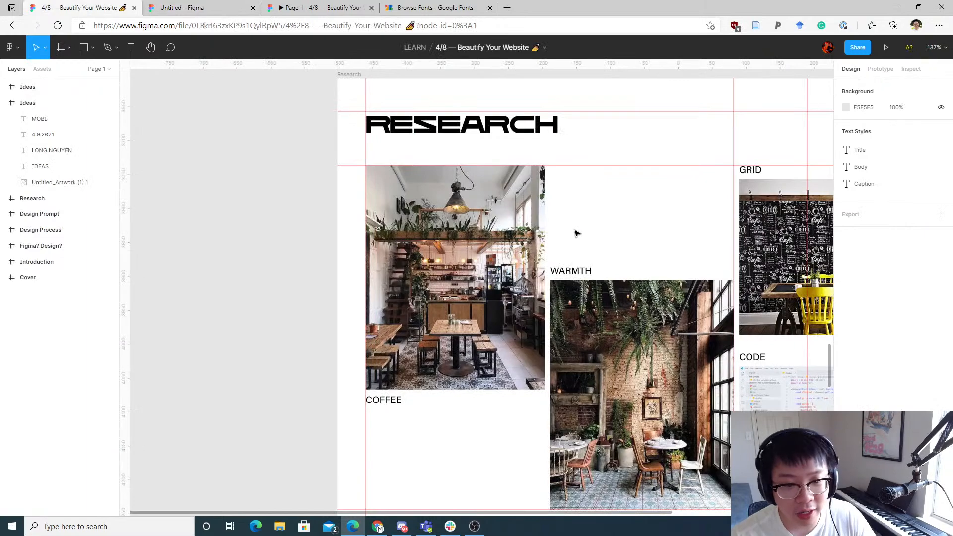
scroll(546, 239, up, 10)
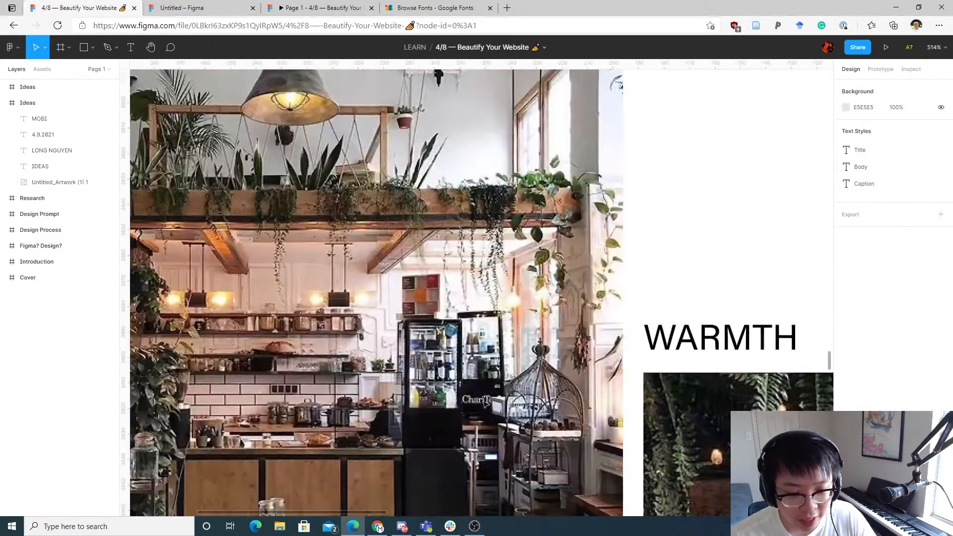
click(203, 8)
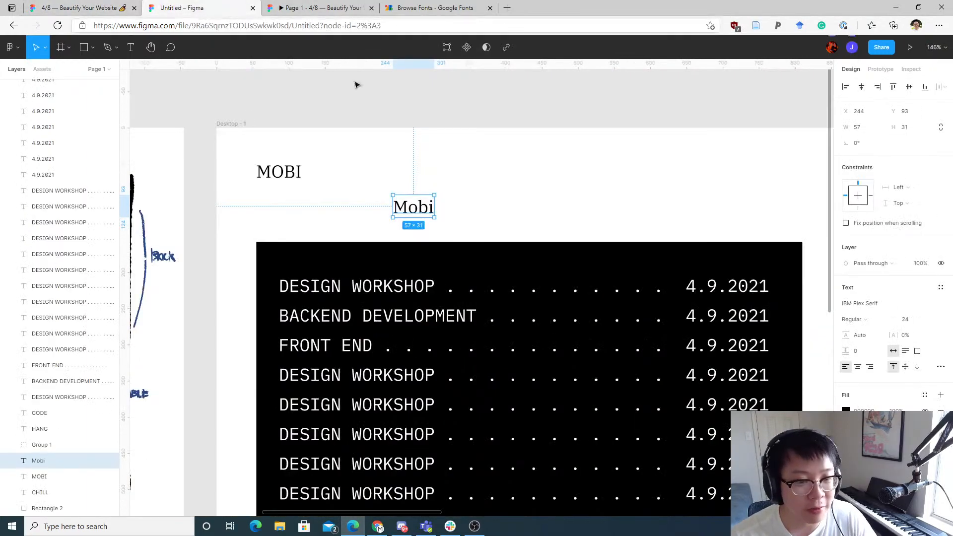
click(101, 5)
click(189, 8)
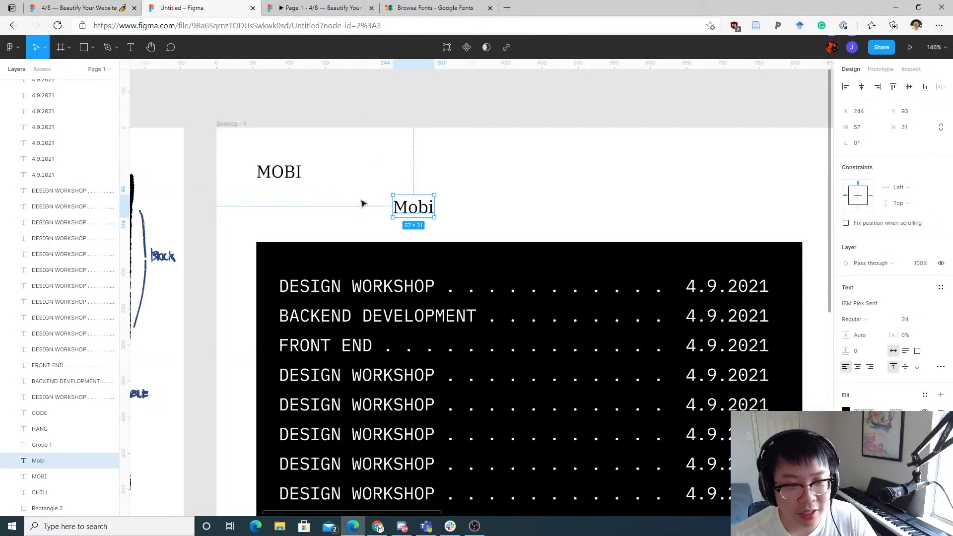
Step: Delete the Mobi text copy
click(299, 170)
click(404, 208)
key(Delete)
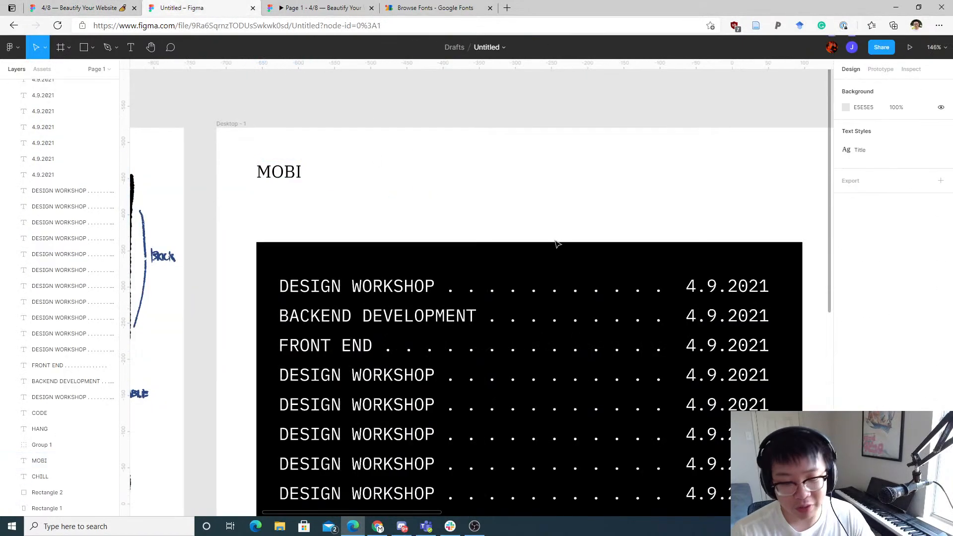
Step: Change the second row's date to 5.3.2021
scroll(577, 253, down, 3)
click(672, 173)
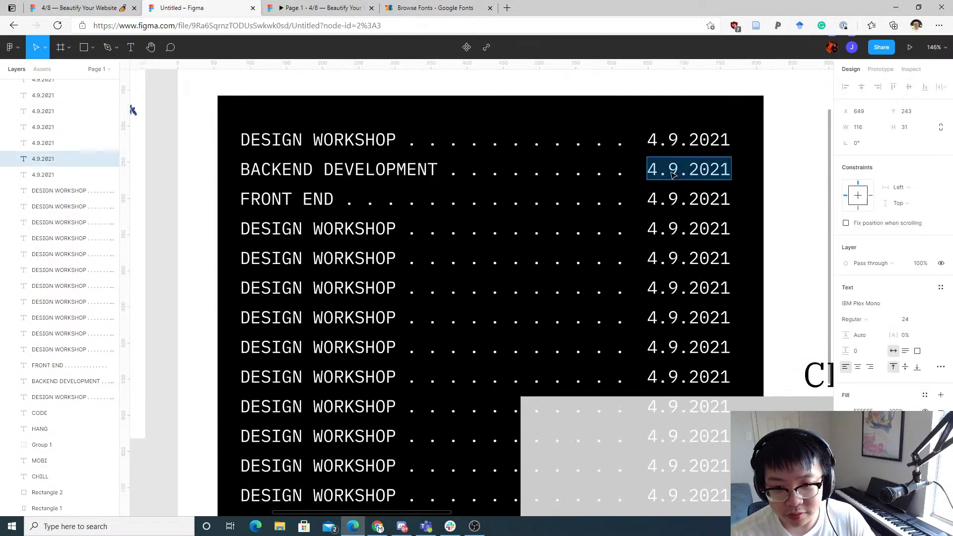
click(672, 172)
key(Delete)
text(3)
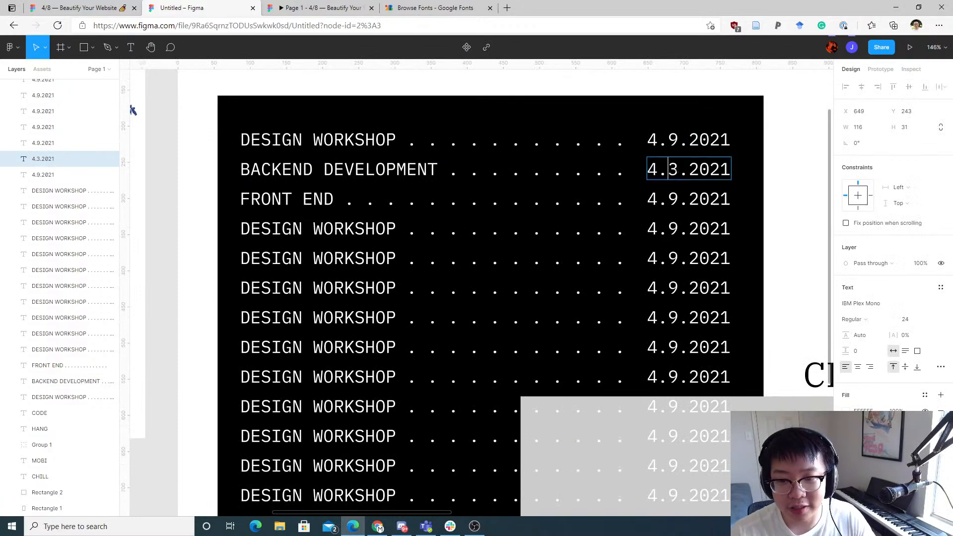
key(BackSpace)
text(5)
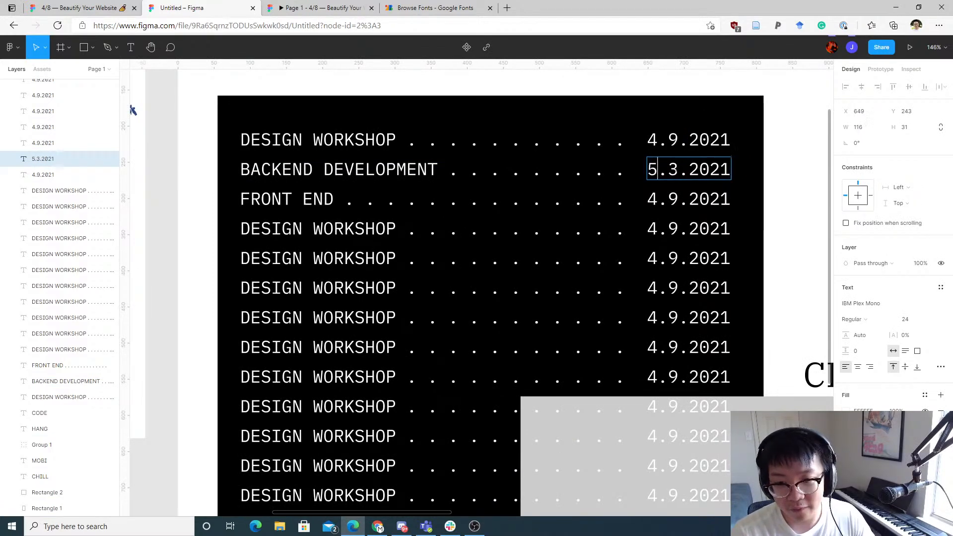
Step: Change the third row's date to 5.12.2021
click(649, 199)
double_click(649, 199)
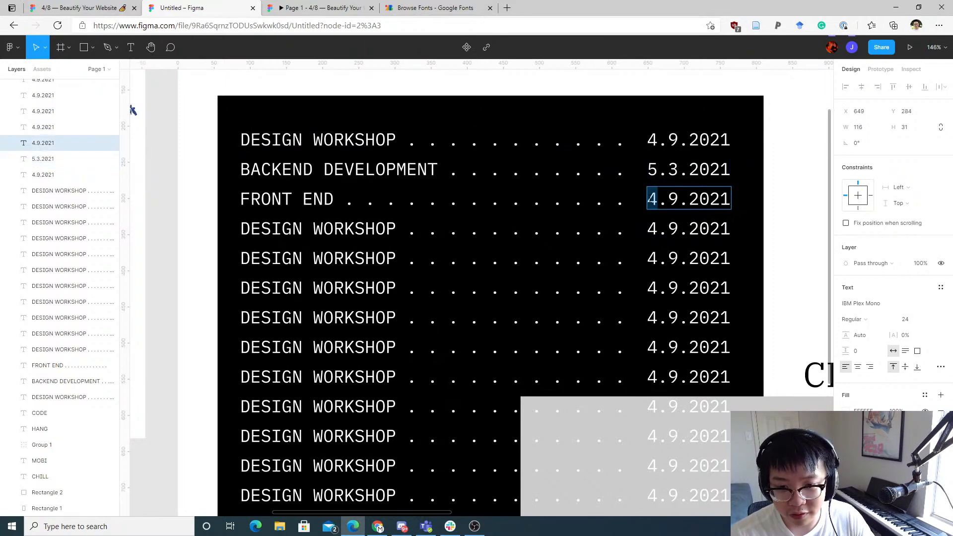
text(5)
key(Right)
key(Right)
text(1)
key(Left)
key(BackSpace)
key(BackSpace)
key(Right)
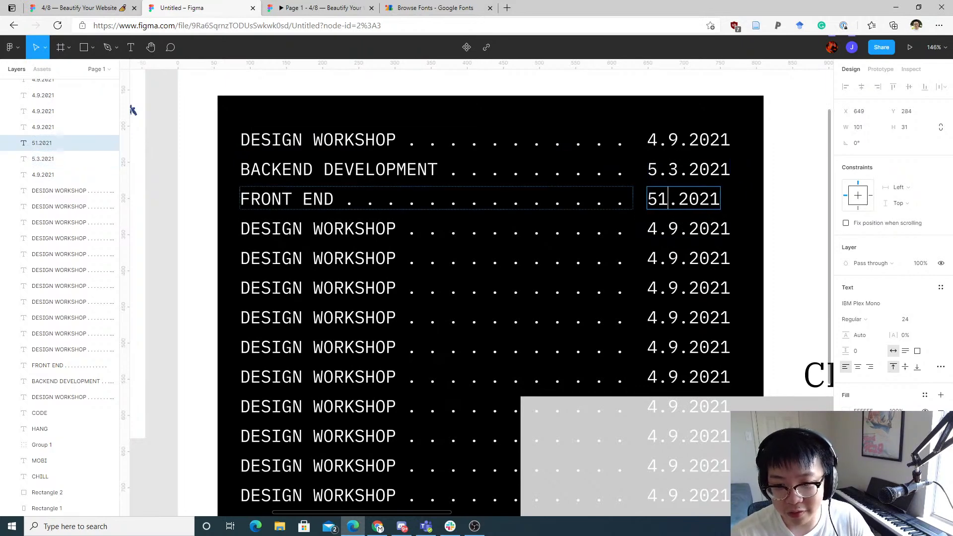
key(Left)
text(.)
key(Right)
text(2)
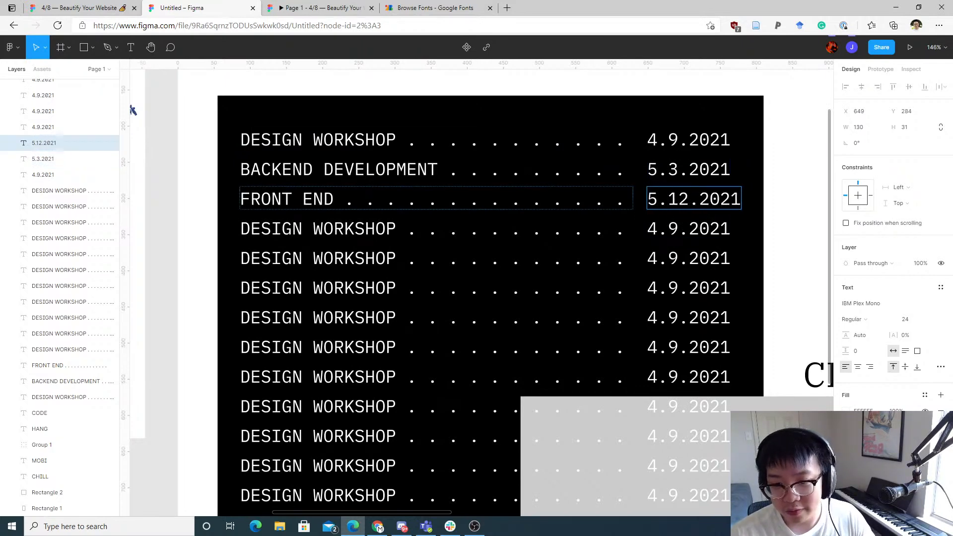
key(Escape)
Step: Start editing the sixth row's event title by selecting the word DESIGN
click(689, 228)
scroll(525, 162, down, 3)
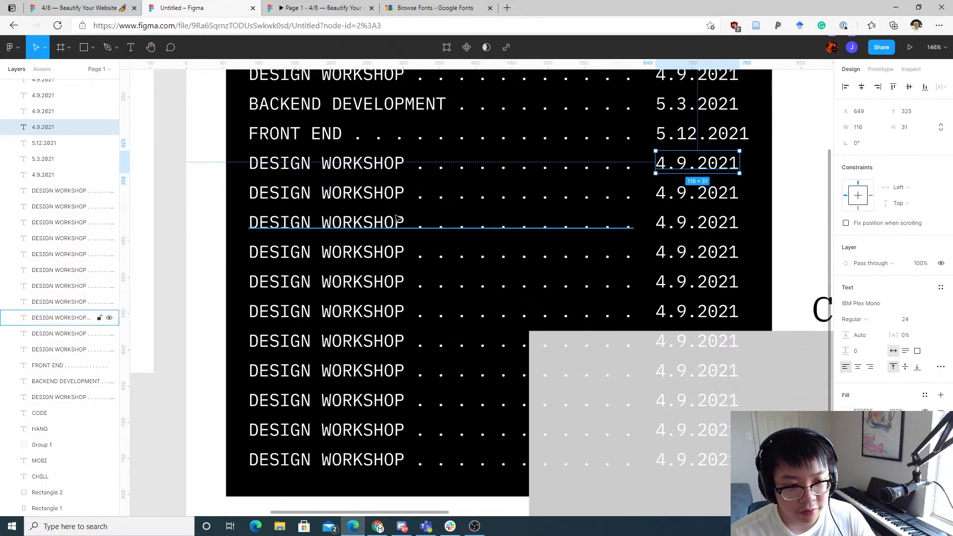
click(399, 219)
drag(359, 167, 388, 186)
double_click(365, 241)
click(319, 241)
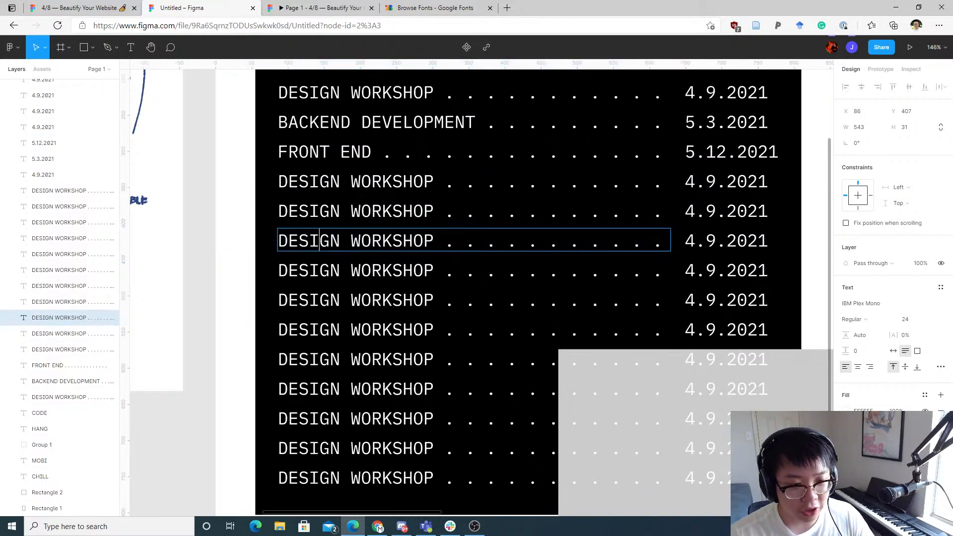
double_click(319, 241)
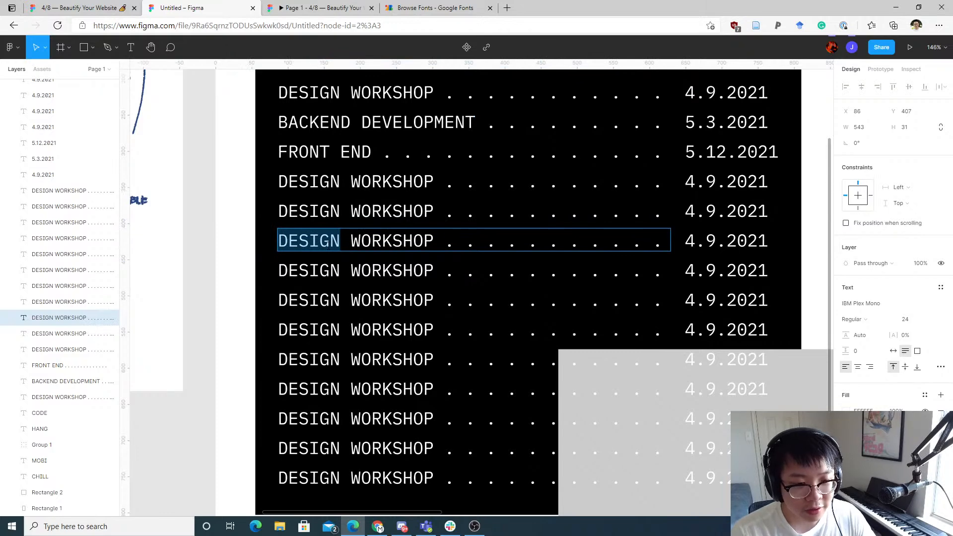
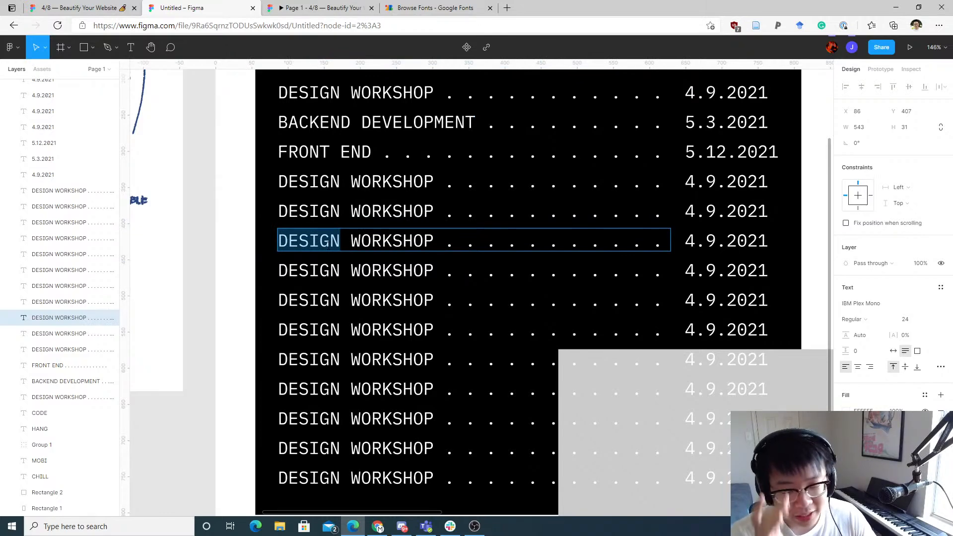
Step: Rename the sixth row's event title to DOCKER WORKSHOP
text(L)
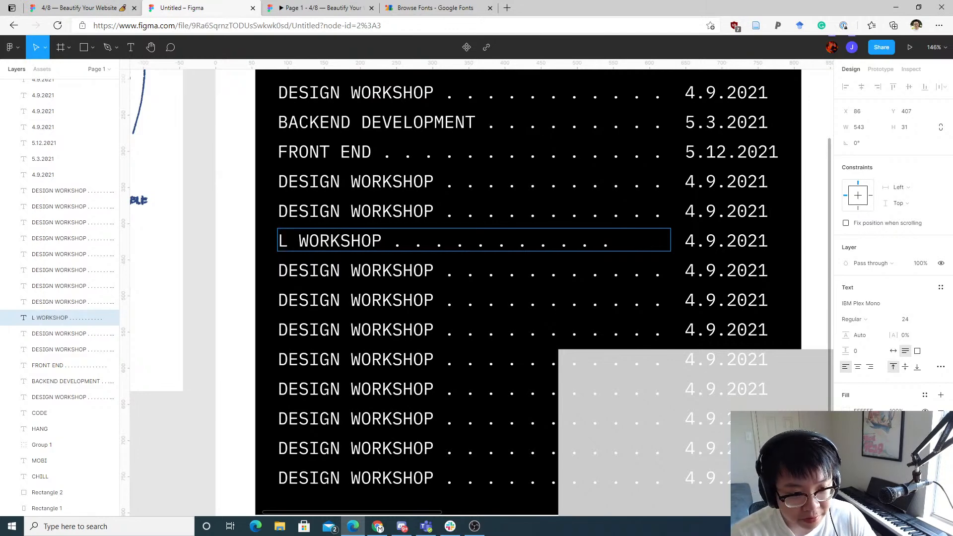
key(BackSpace)
text(Dock)
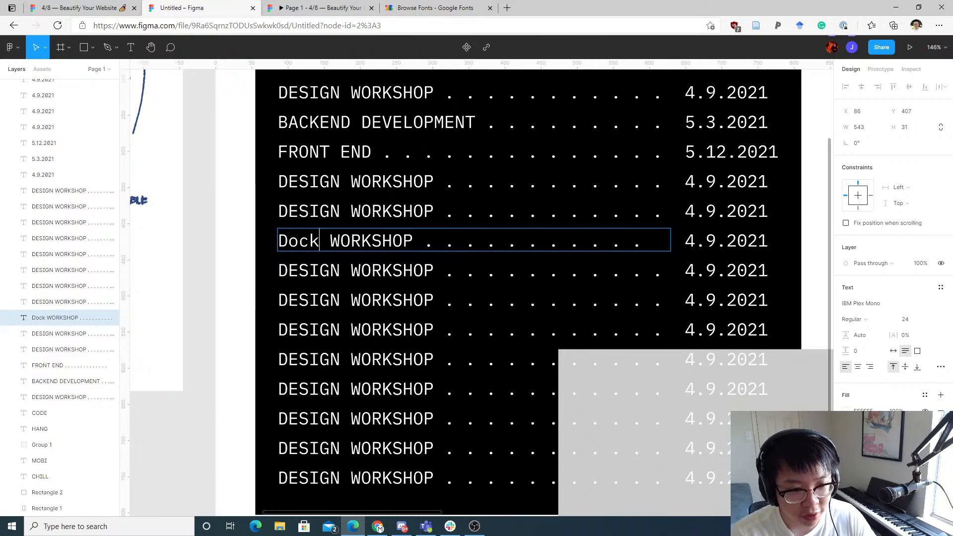
key(BackSpace)
key(BackSpace)
key(BackSpace)
key(BackSpace)
text(DOCKER)
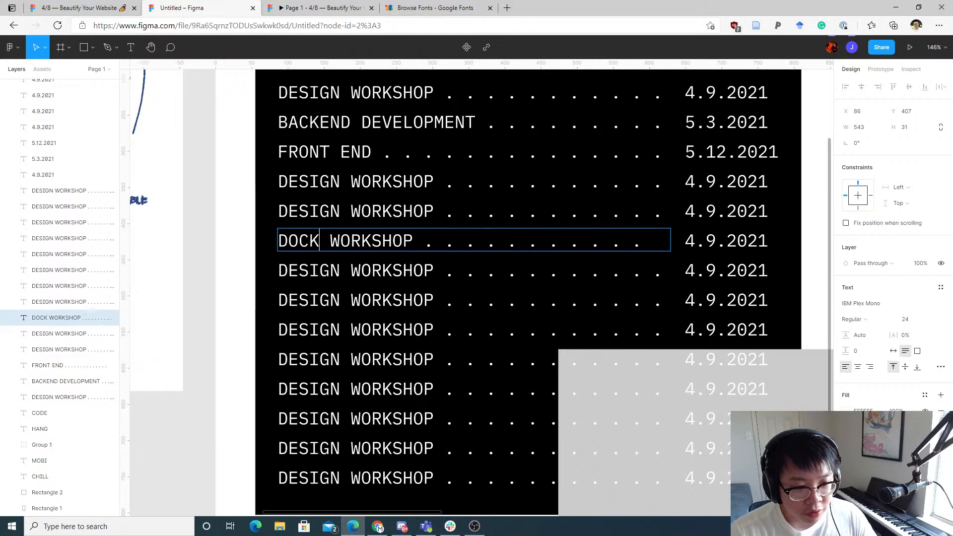
Step: Change the sixth row's date to 6.2.2021
double_click(714, 239)
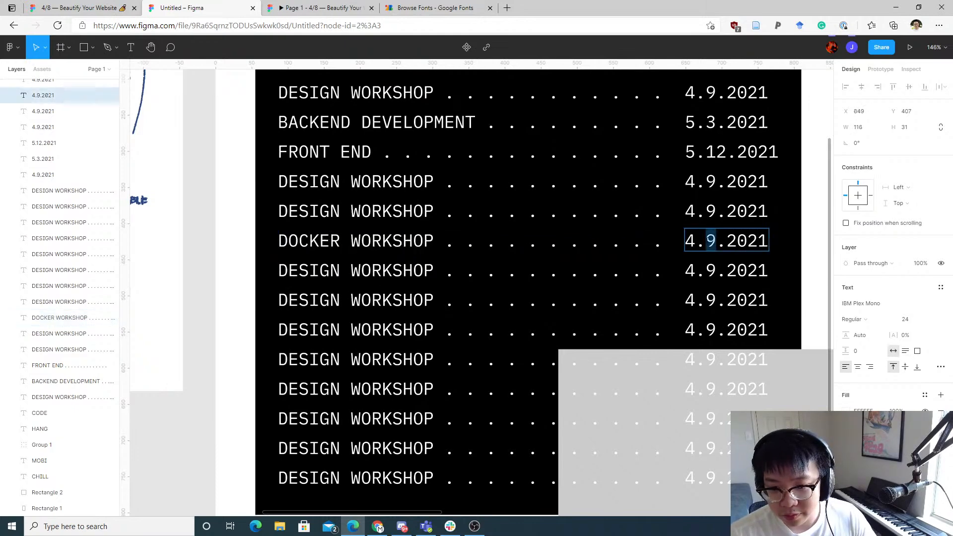
click(695, 241)
key(BackSpace)
text(6)
key(Right)
key(Right)
key(Right)
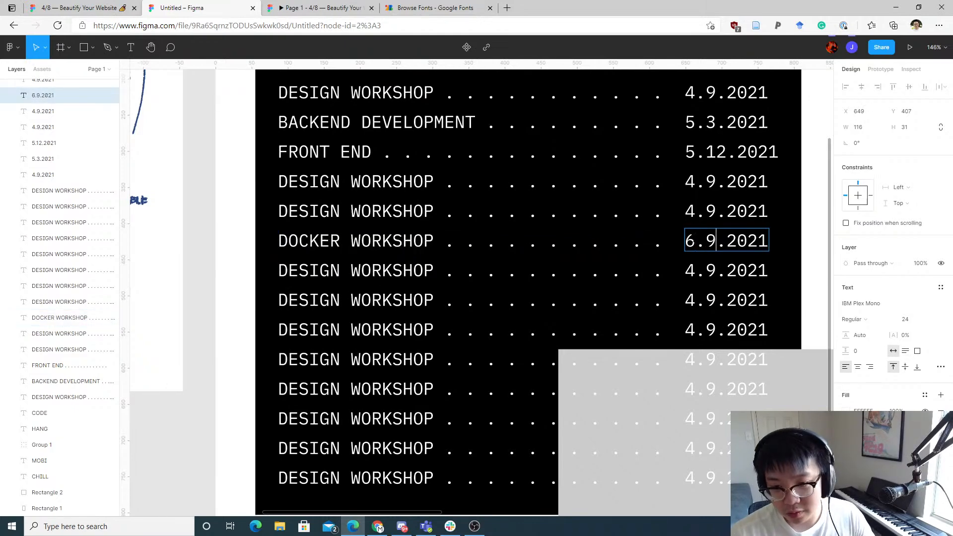
key(Left)
key(BackSpace)
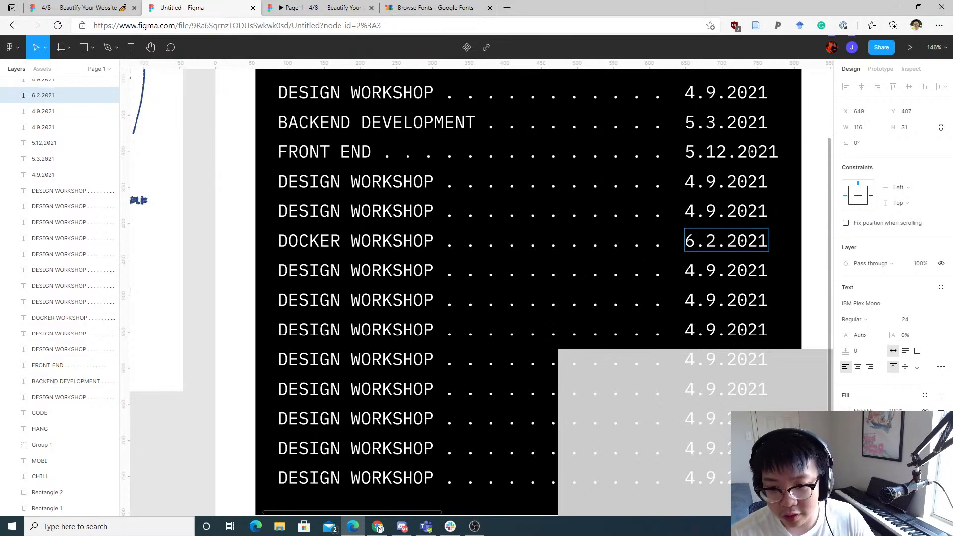
Step: Replace the eleventh row's title with NODEJS WORKSHOP followed by dot leaders
double_click(325, 390)
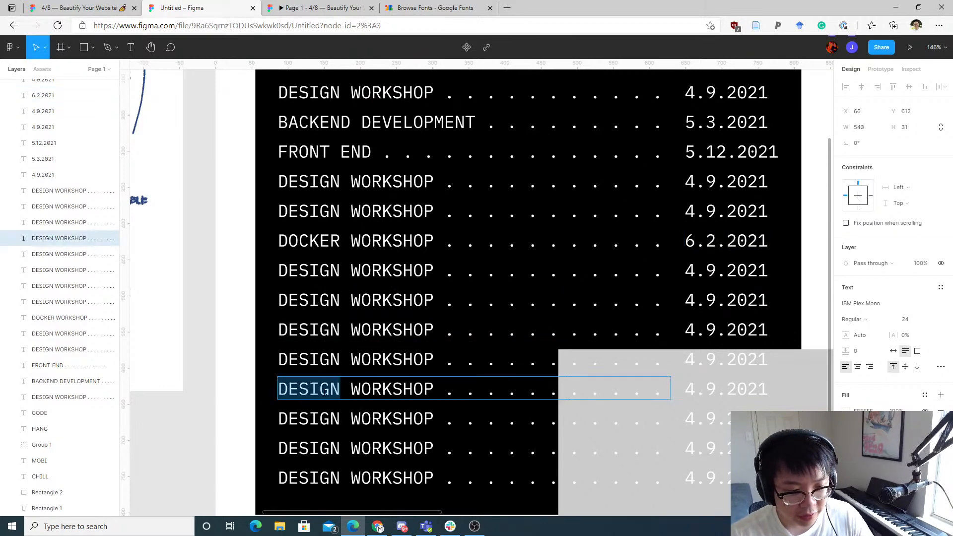
click(325, 390)
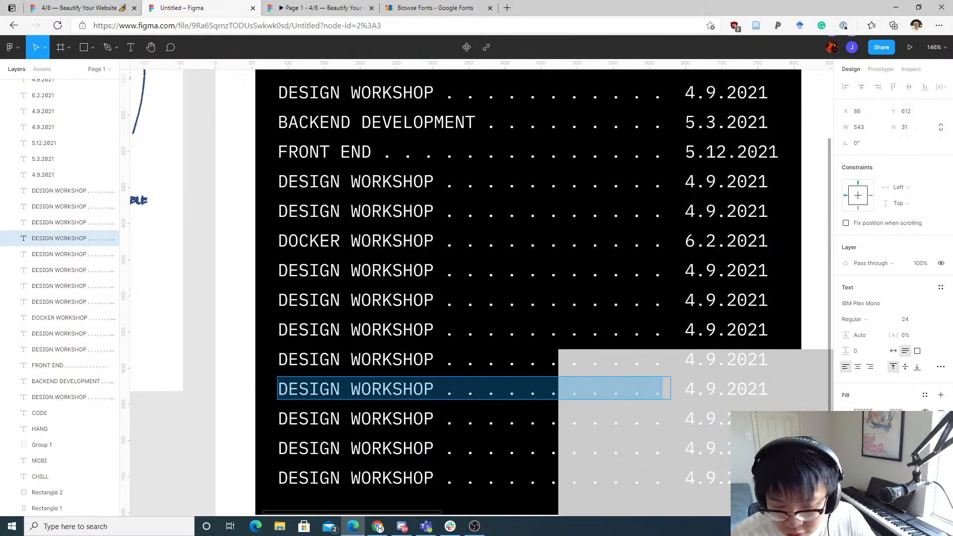
text(nodej)
key(BackSpace)
key(BackSpace)
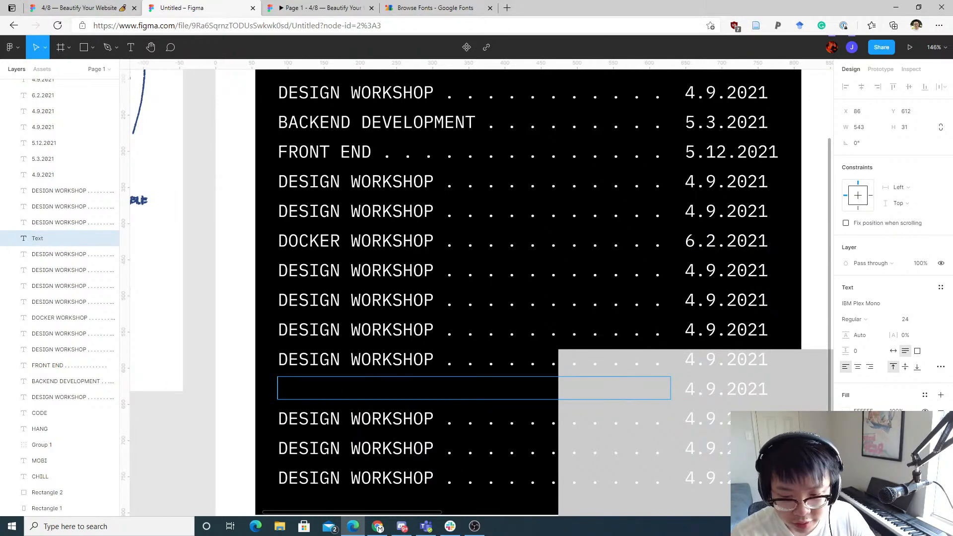
text(NODEJS WORKSHO)
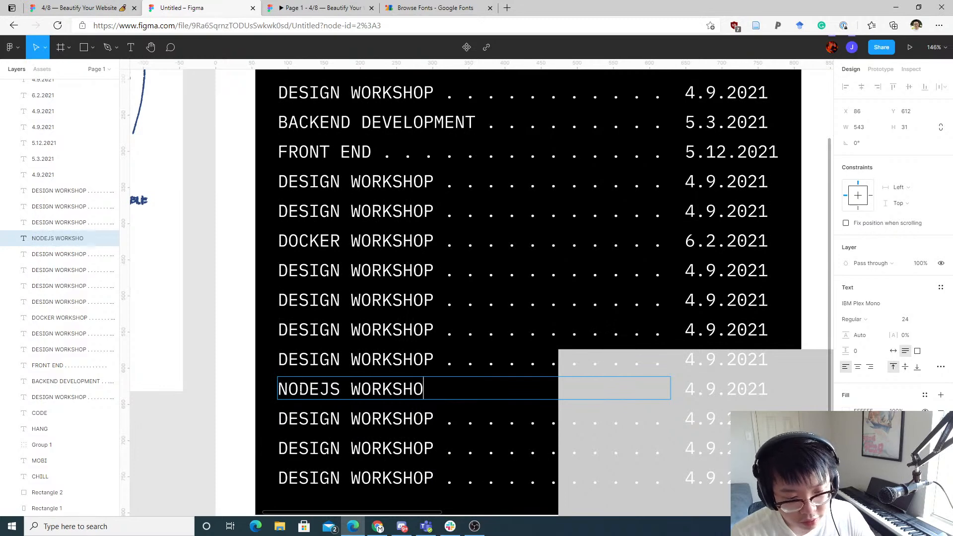
text(P . . . .)
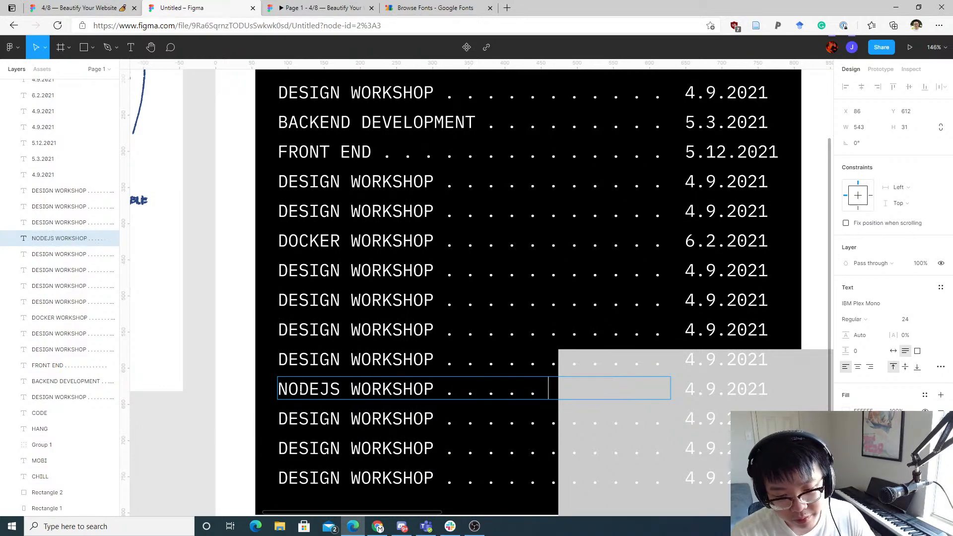
text( . . . . . .)
key(Escape)
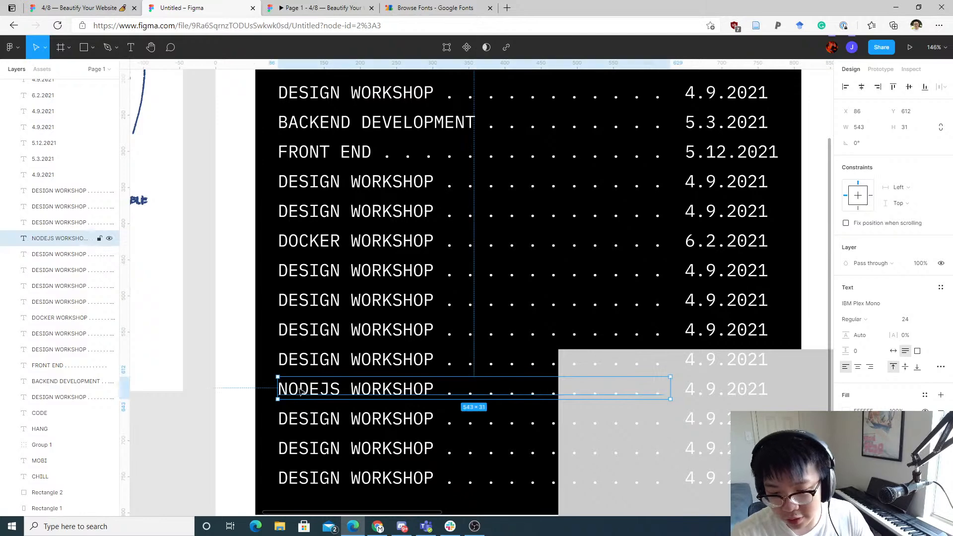
Step: Change the eleventh row's date to 8.23.2021
double_click(698, 386)
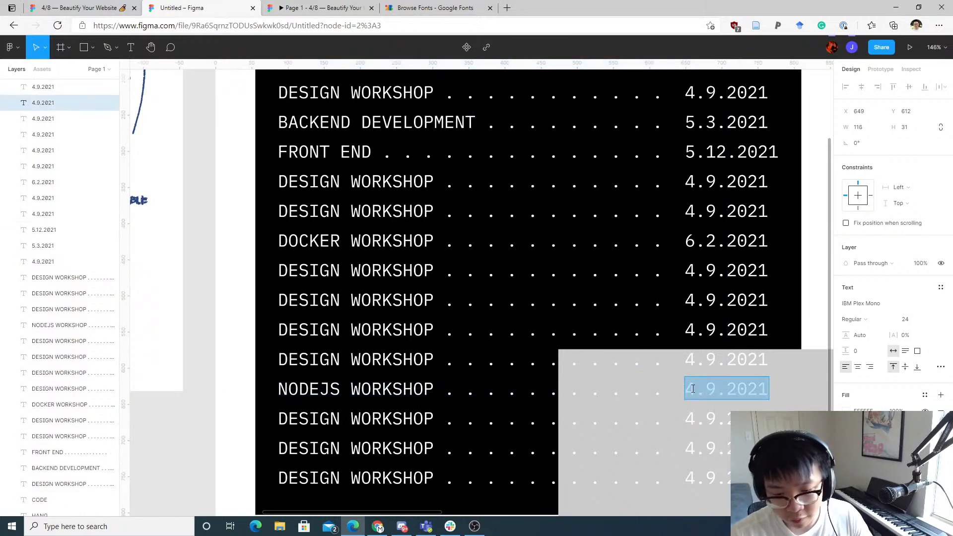
text(5.)
key(BackSpace)
key(BackSpace)
text(8)
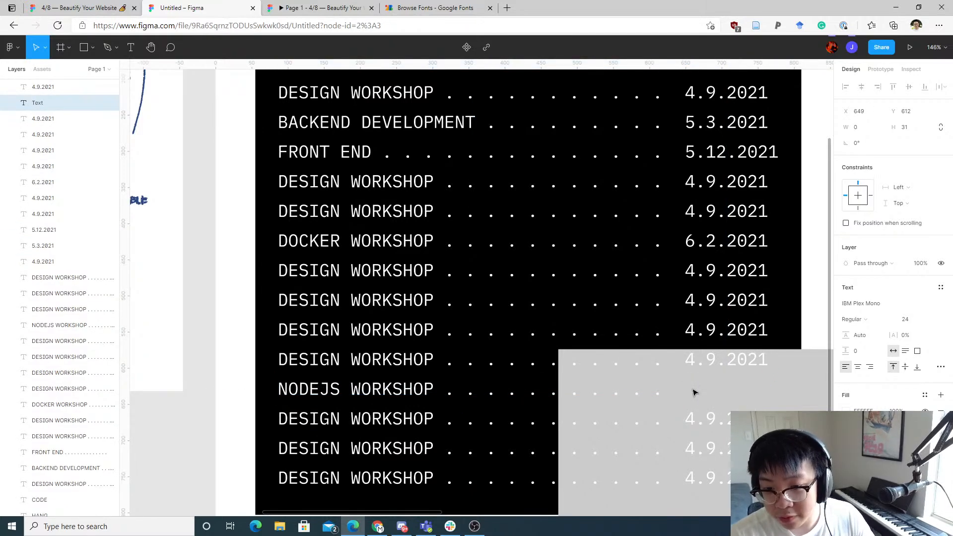
text(.23.2021)
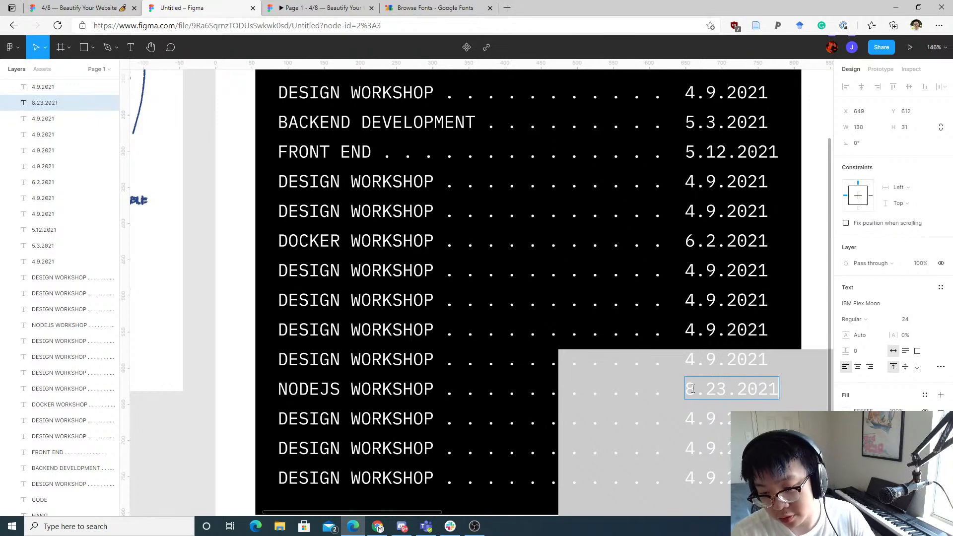
key(Escape)
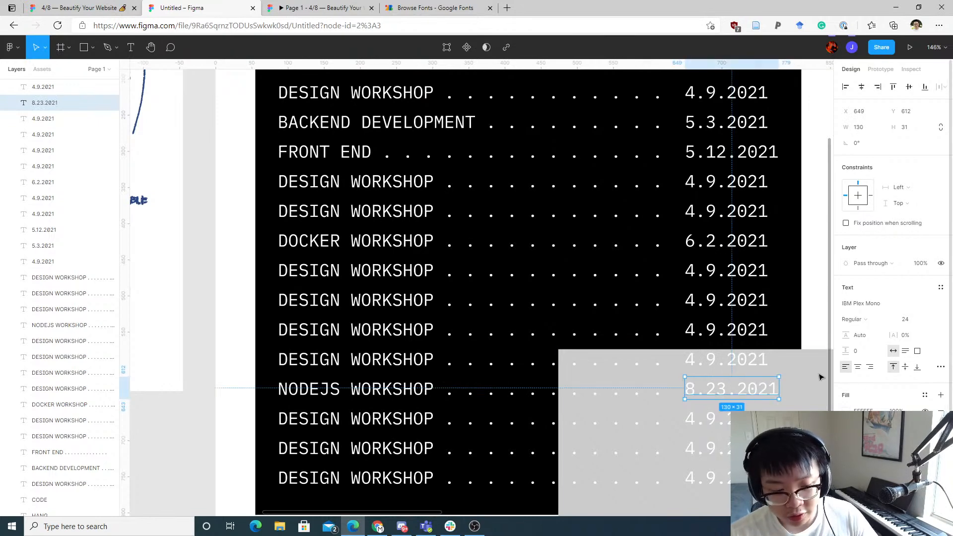
Step: Delete the event titles of the seventh and eighth rows
scroll(532, 322, down, 5)
click(437, 297)
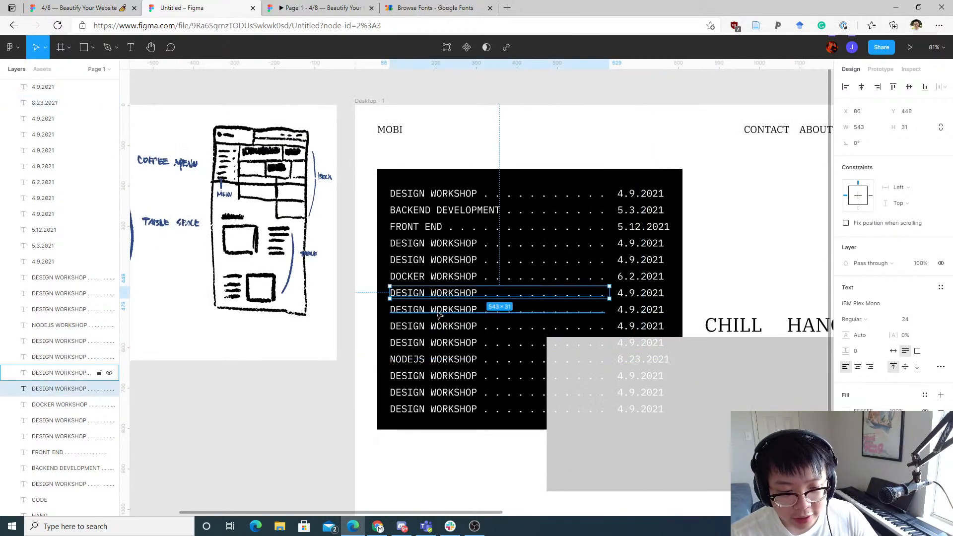
shift+click(436, 310)
key(Delete)
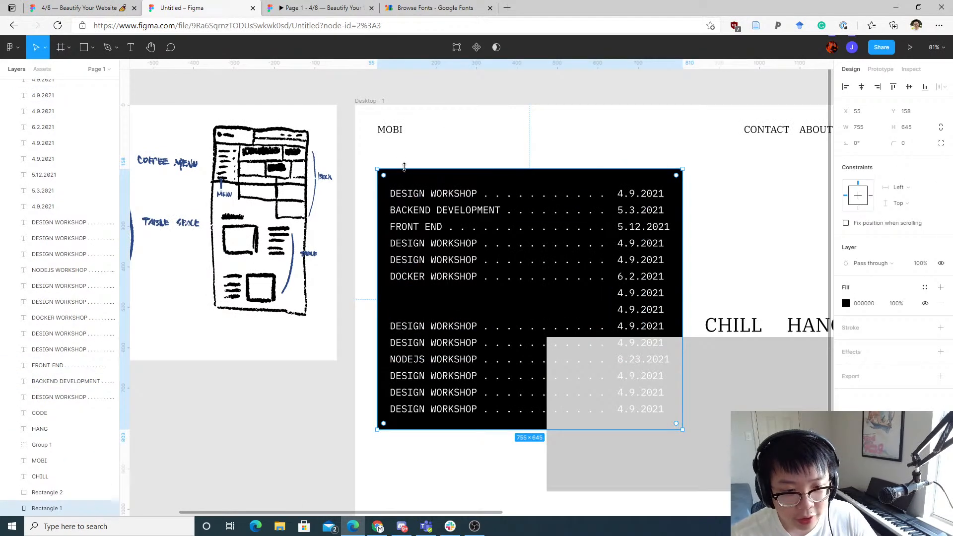
drag(408, 153, 462, 300)
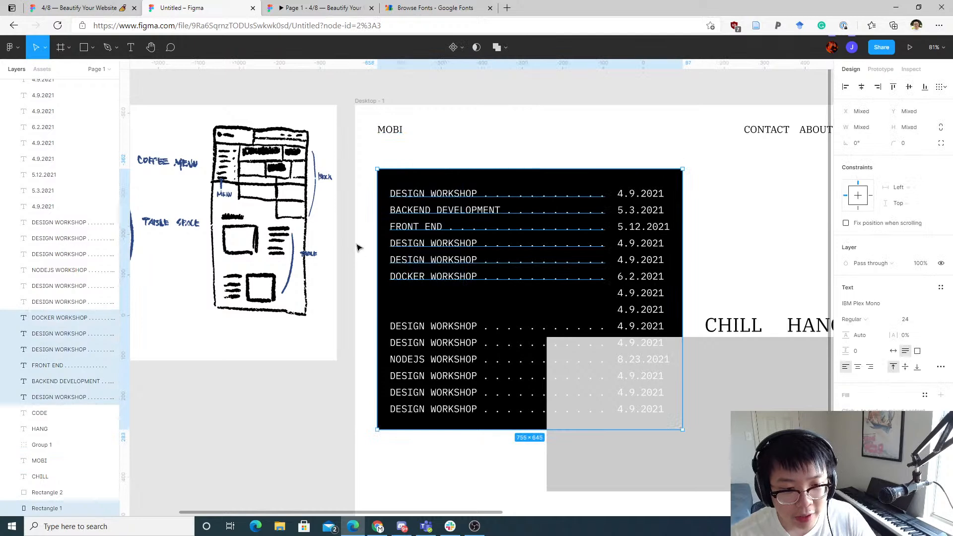
click(388, 203)
drag(402, 150, 438, 215)
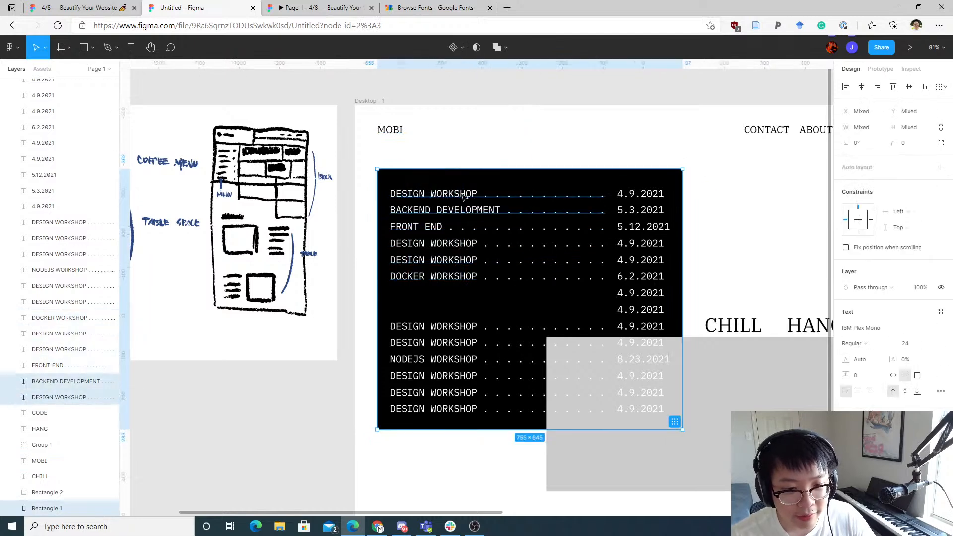
drag(478, 185, 427, 164)
key(ctrl+z)
click(408, 162)
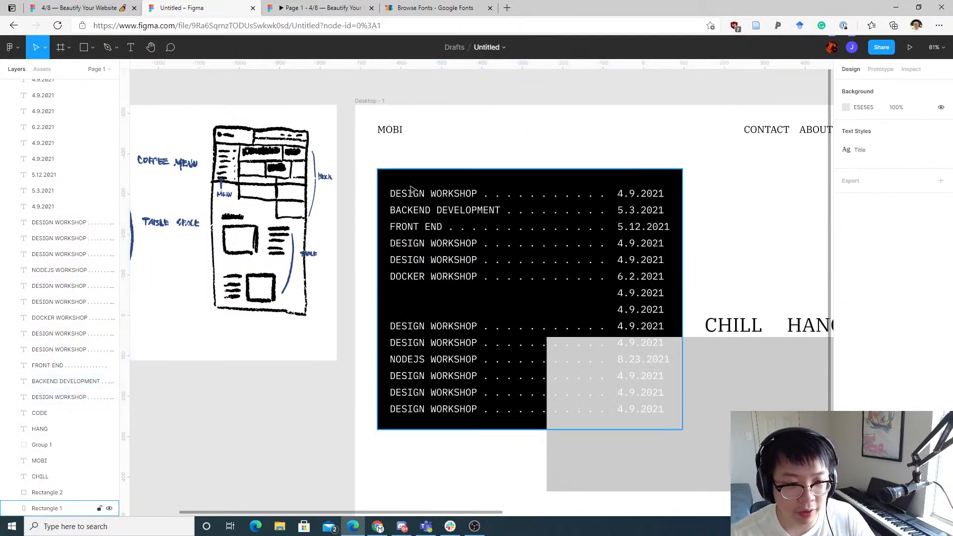
click(411, 191)
click(412, 182)
scroll(190, 368, down, 1)
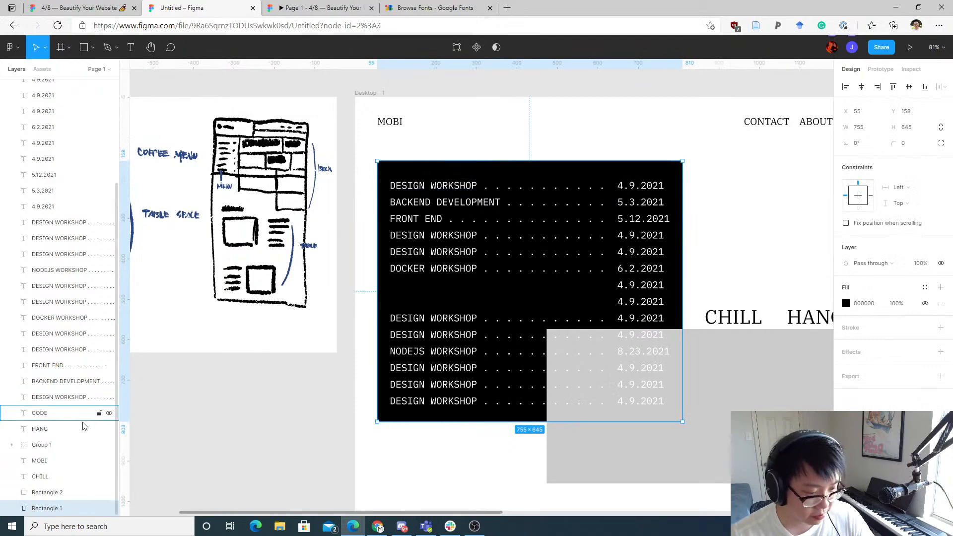
click(99, 509)
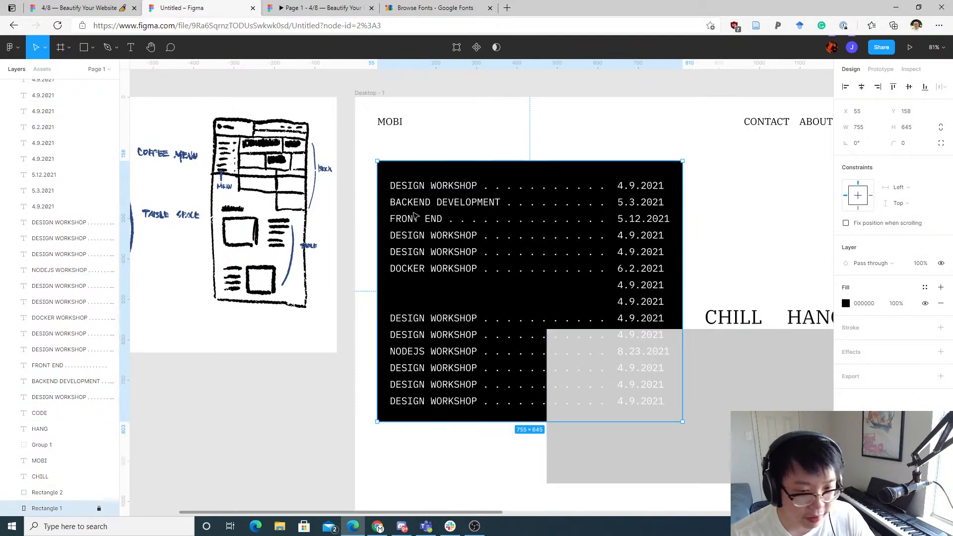
click(435, 133)
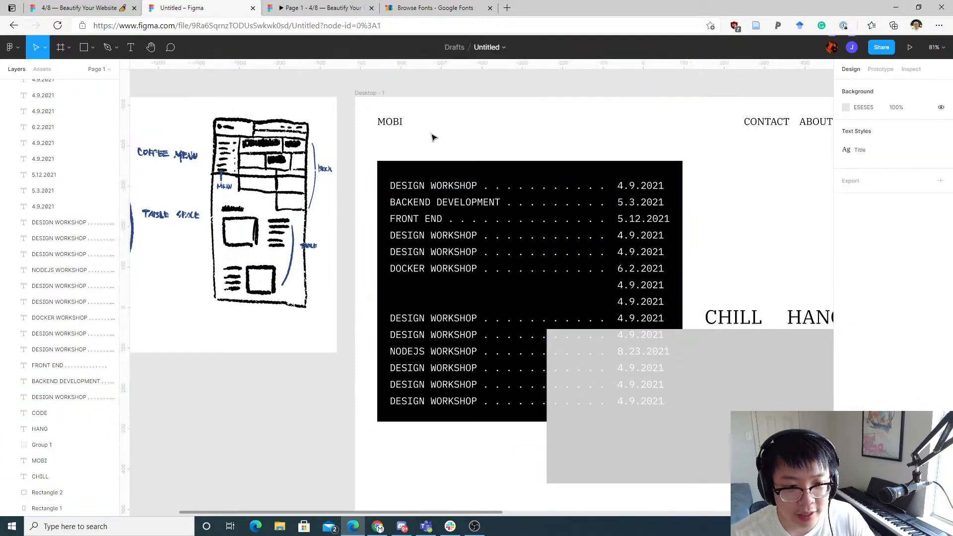
drag(397, 168, 337, 157)
click(443, 149)
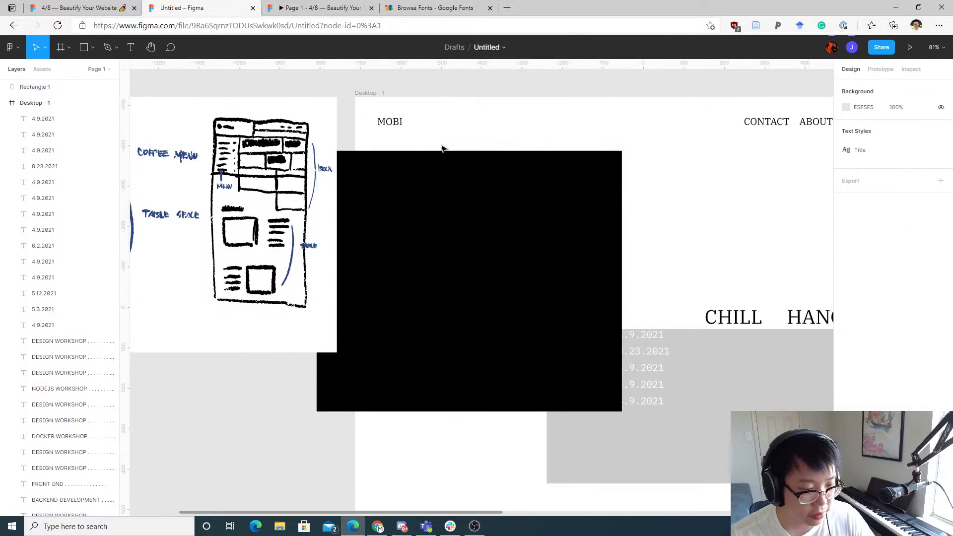
click(428, 159)
key(ctrl+z)
key(ctrl+z)
key(ctrl+z)
key(ctrl+z)
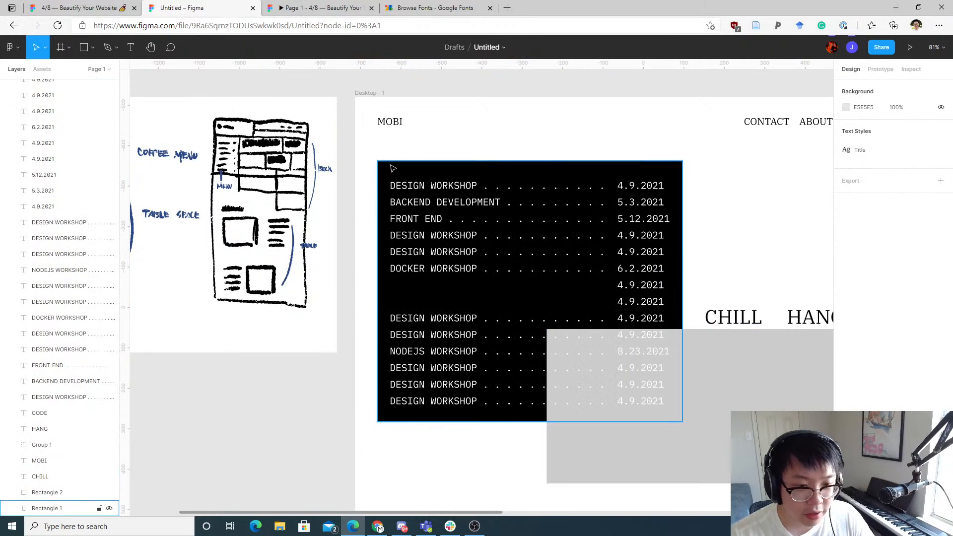
Step: Lock the black background rectangle layer so it cannot be selected on the canvas
click(99, 509)
click(108, 509)
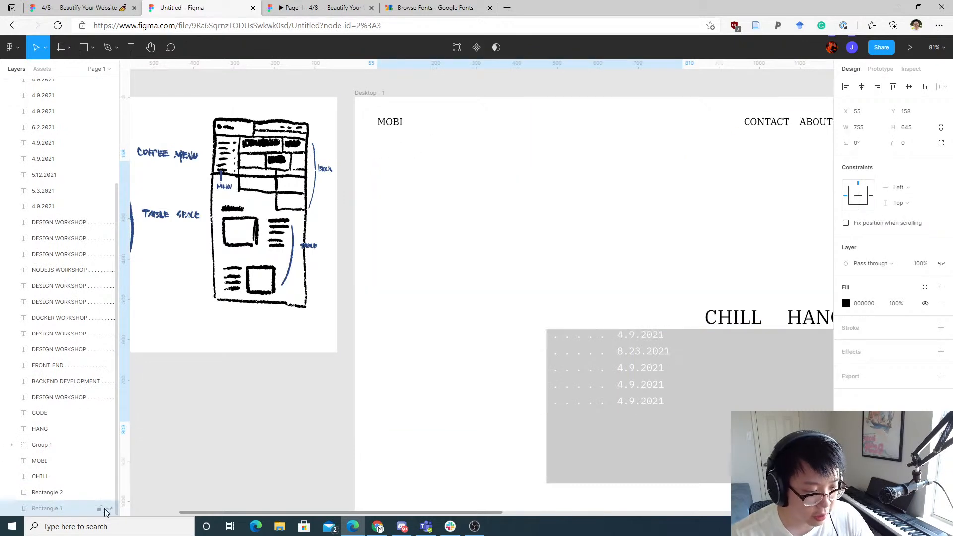
click(108, 509)
click(99, 509)
click(432, 149)
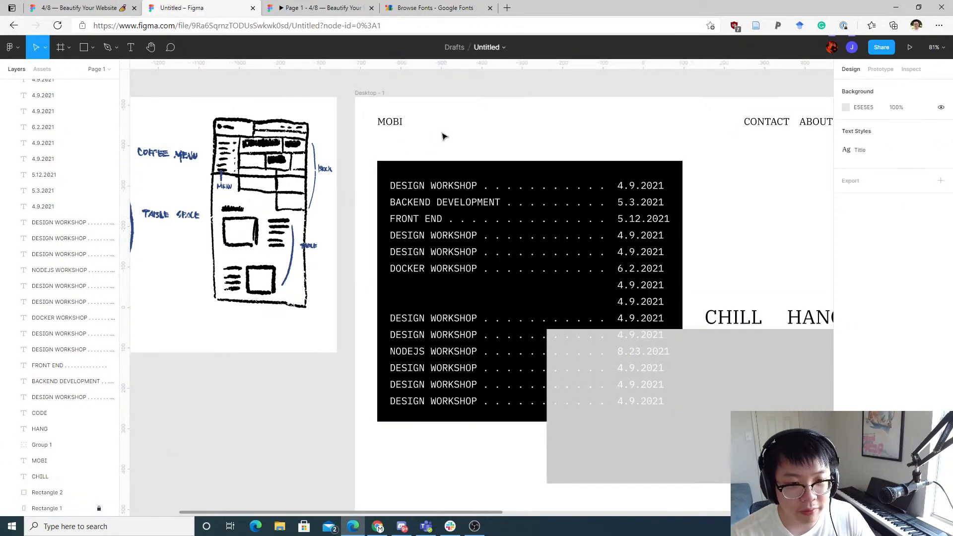
Step: Copy the BACKEND DEVELOPMENT and FRONT END titles into the two empty rows and nudge them into line
click(393, 186)
click(420, 158)
scroll(571, 162, up, 3)
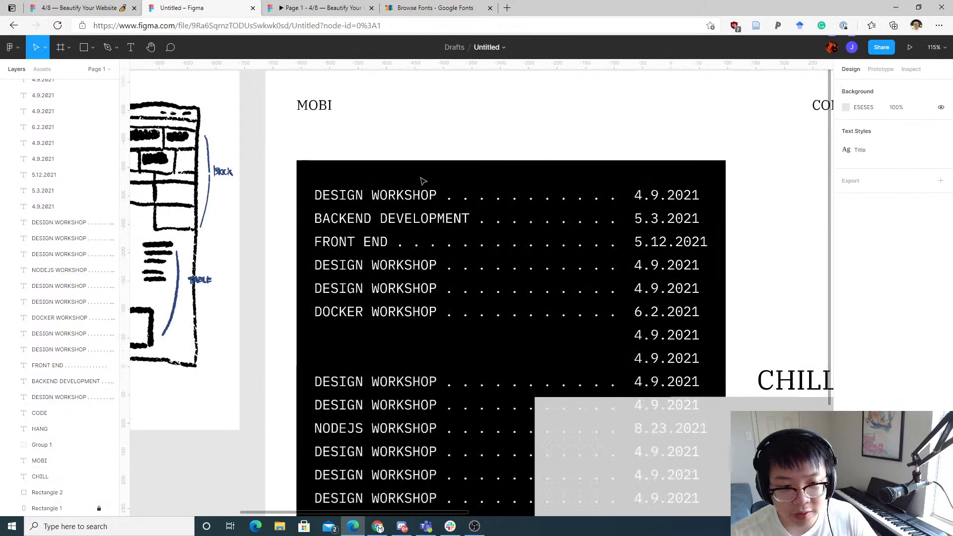
click(360, 196)
drag(297, 203, 339, 339)
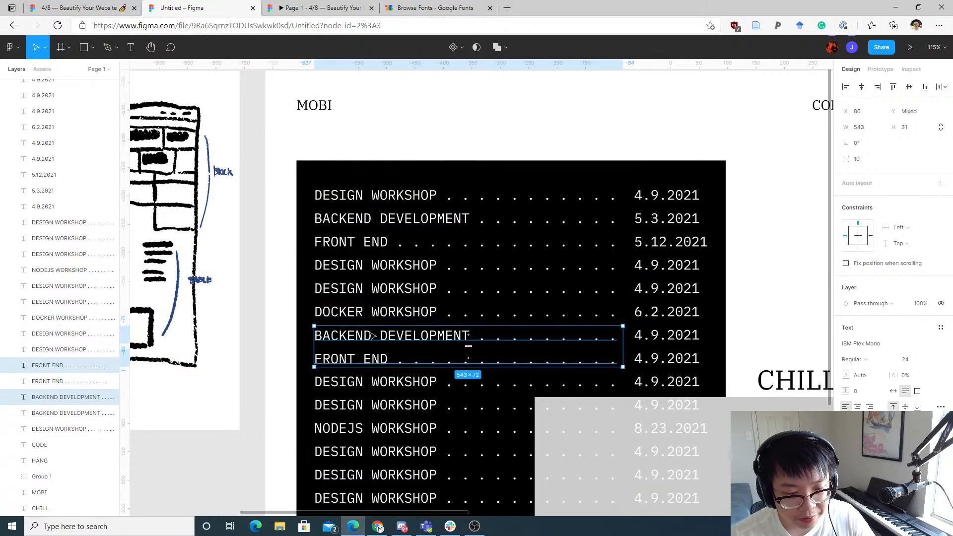
key(Up)
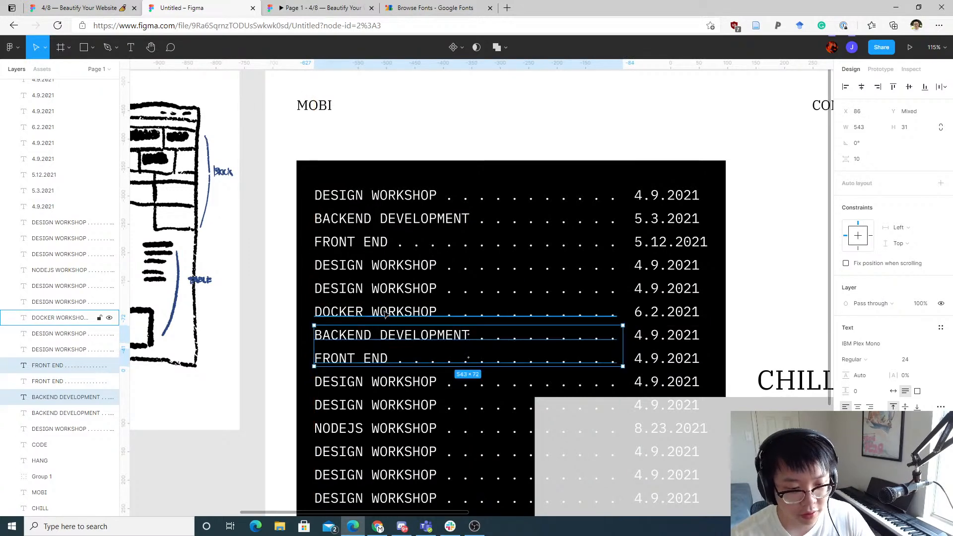
click(234, 357)
click(282, 365)
drag(293, 346, 262, 260)
scroll(412, 332, down, 5)
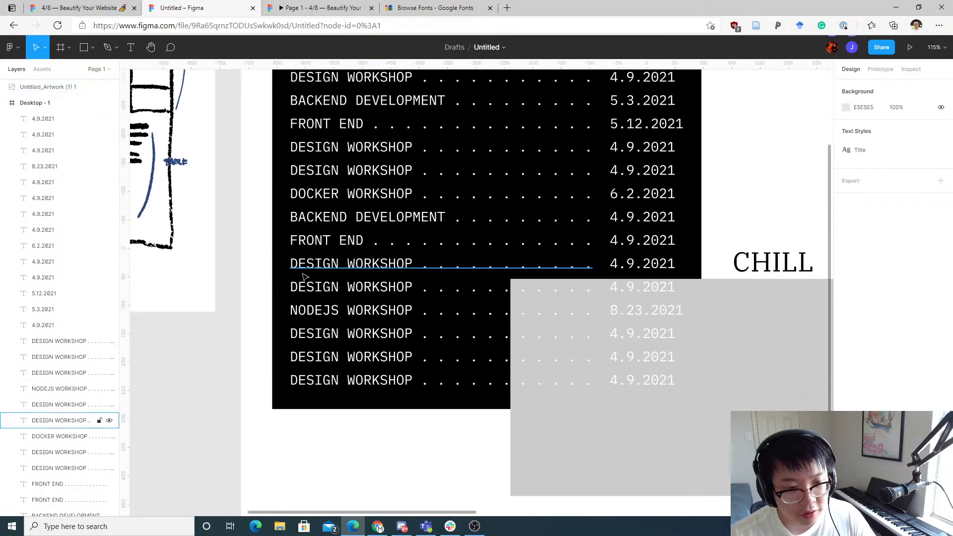
scroll(596, 275, down, 3)
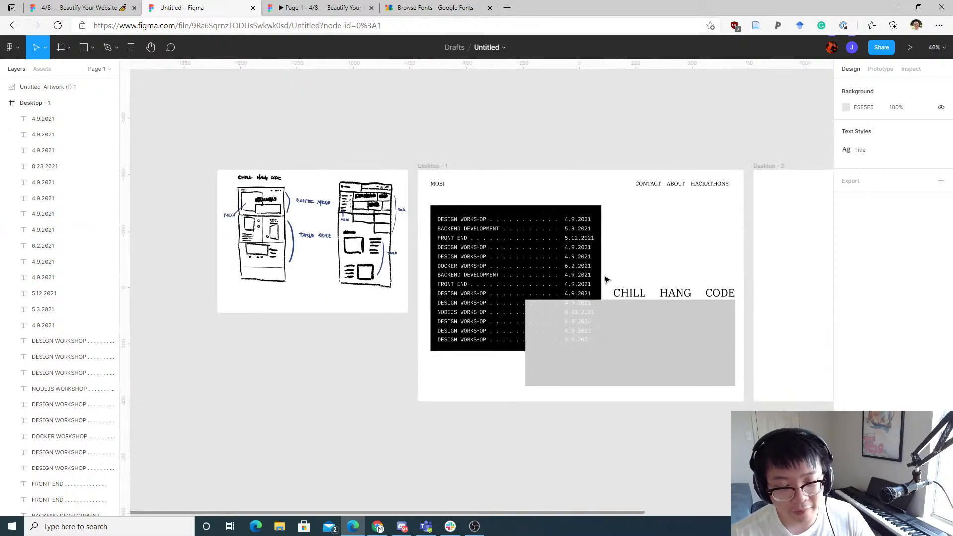
Step: Bring the gray placeholder rectangle to the front so it overlaps the event list
scroll(608, 281, up, 2)
click(611, 345)
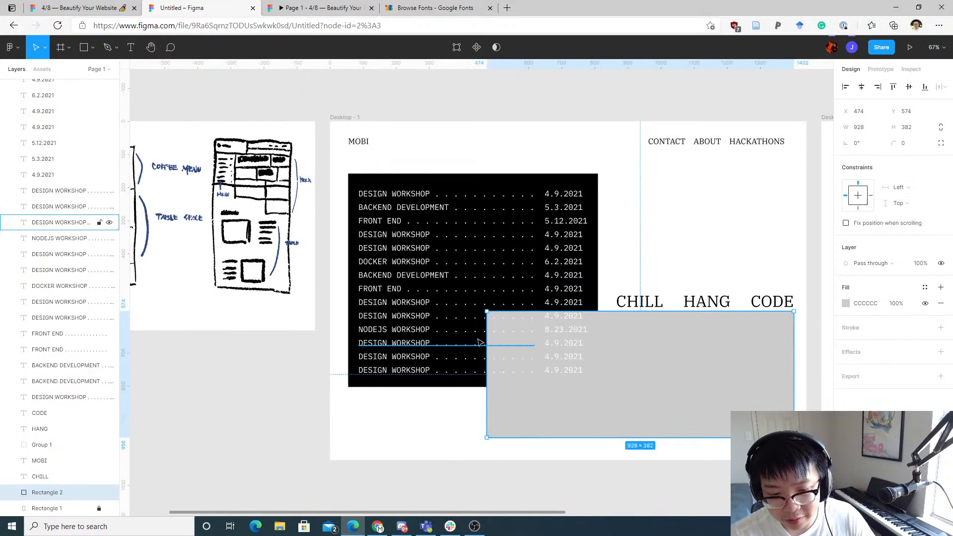
right_click(609, 377)
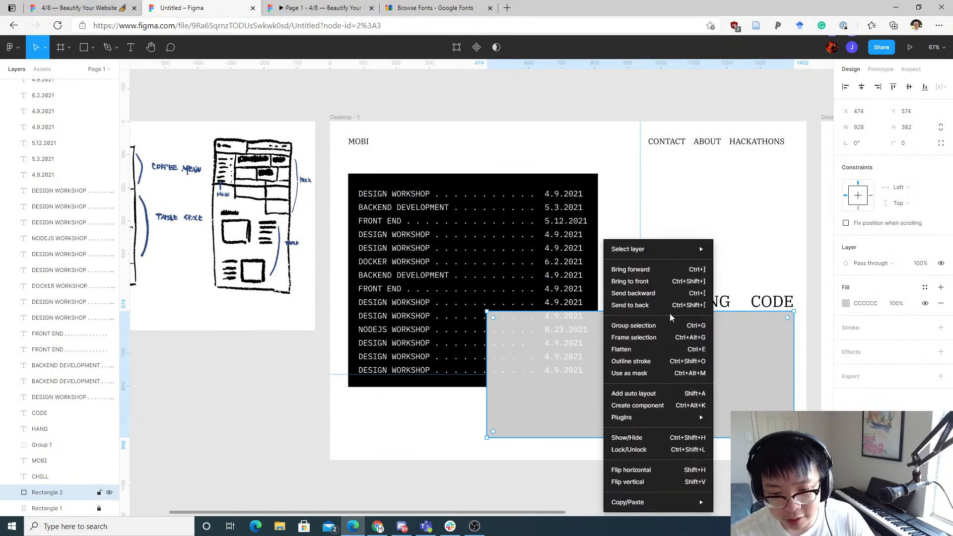
click(670, 281)
click(653, 248)
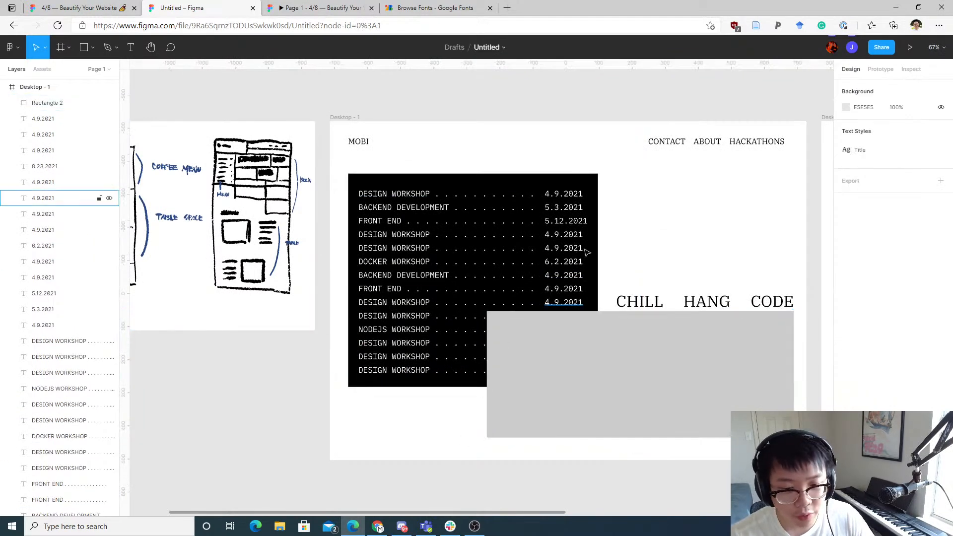
Step: Group all the event title and date rows together, leaving out the gray rectangle
scroll(43, 149, up, 2)
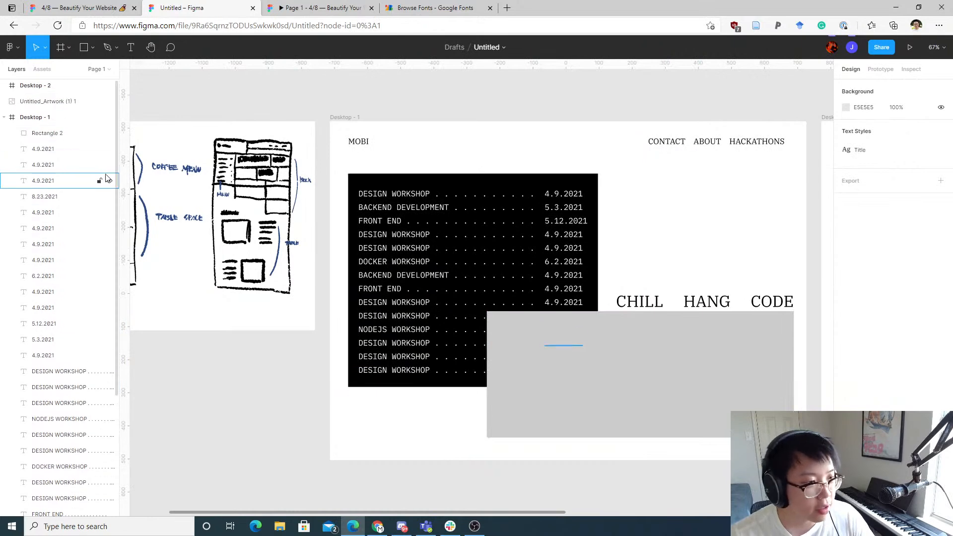
click(42, 134)
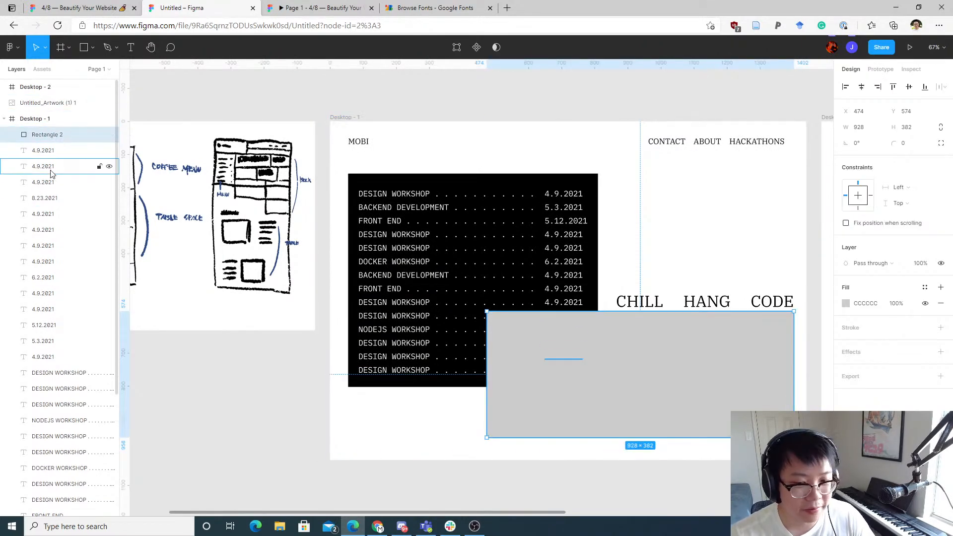
scroll(62, 172, down, 3)
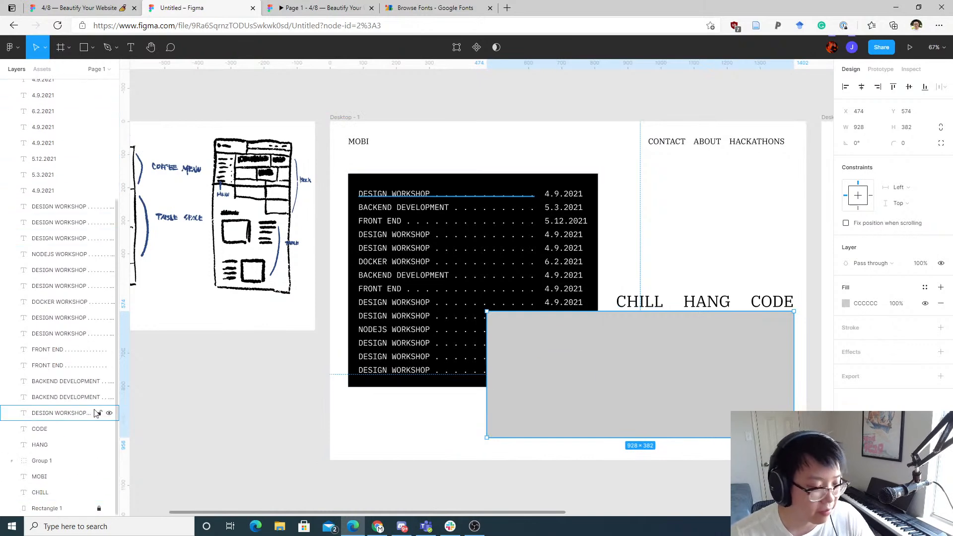
drag(392, 176, 592, 421)
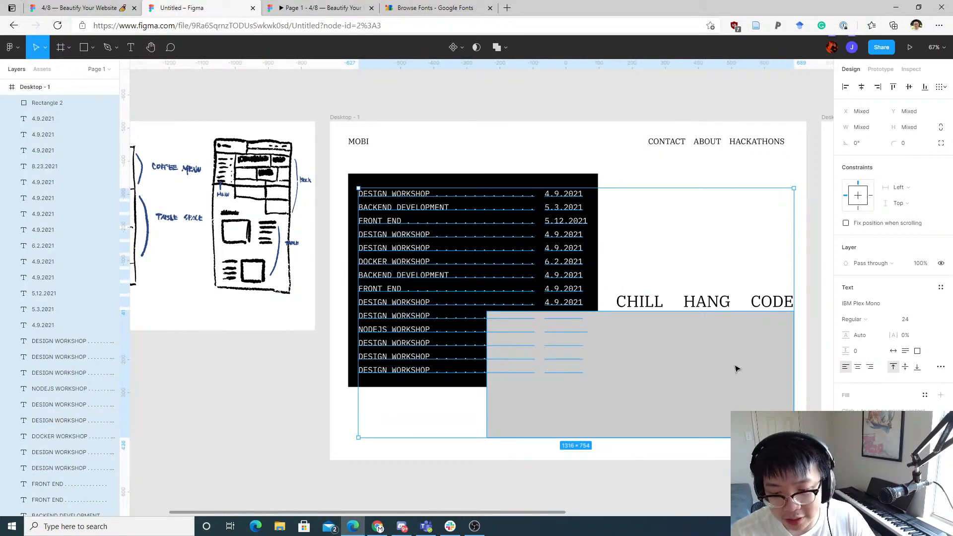
shift+click(760, 358)
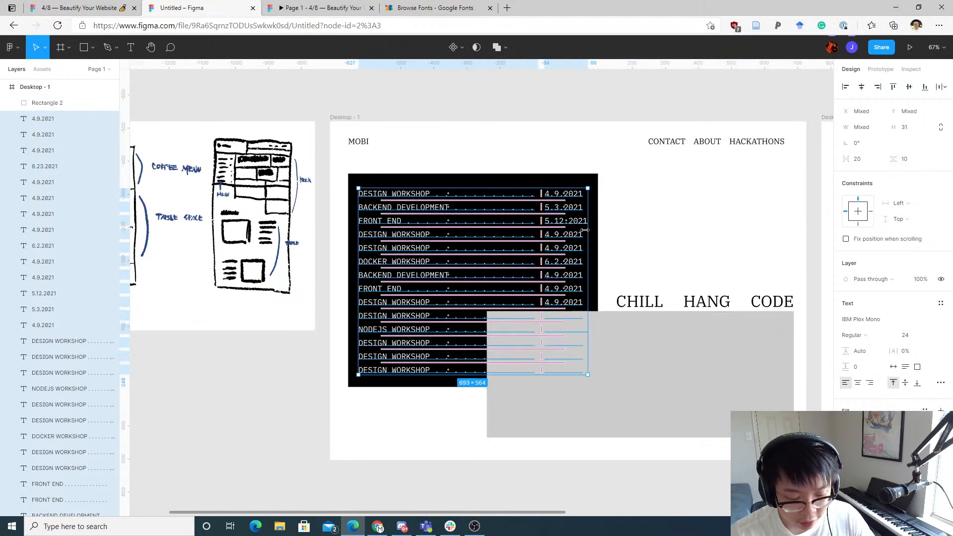
key(ctrl+g)
click(640, 182)
drag(580, 218, 517, 207)
key(Escape)
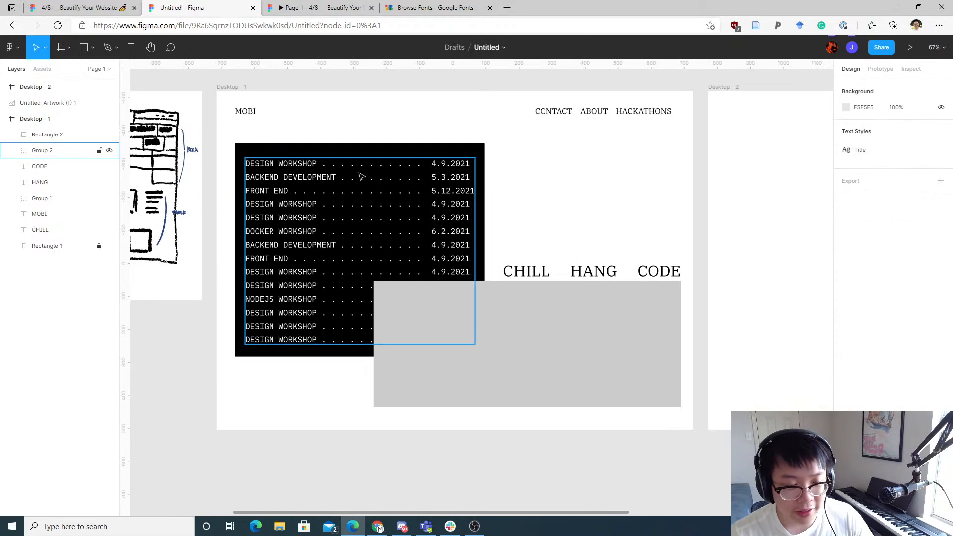
Step: Try nudging the CODE heading leftward and undo the move
drag(661, 239, 525, 276)
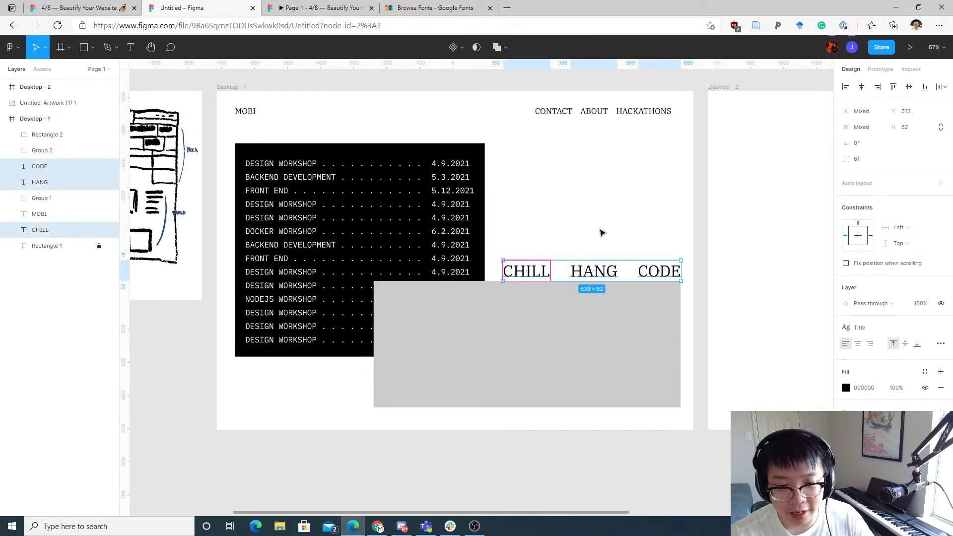
click(603, 232)
drag(684, 269, 656, 263)
key(ctrl+z)
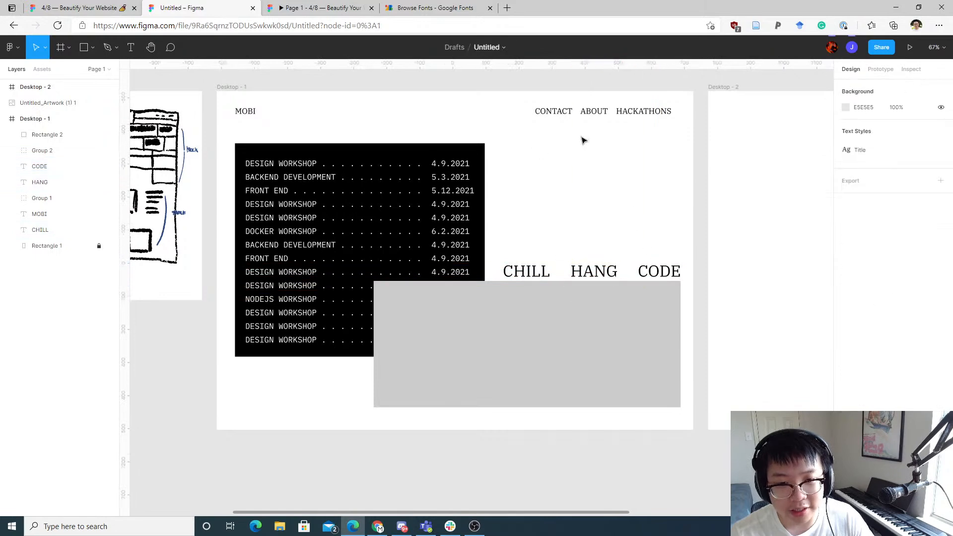
Step: Add a test text on Desktop - 2 and delete it
drag(331, 101, 396, 117)
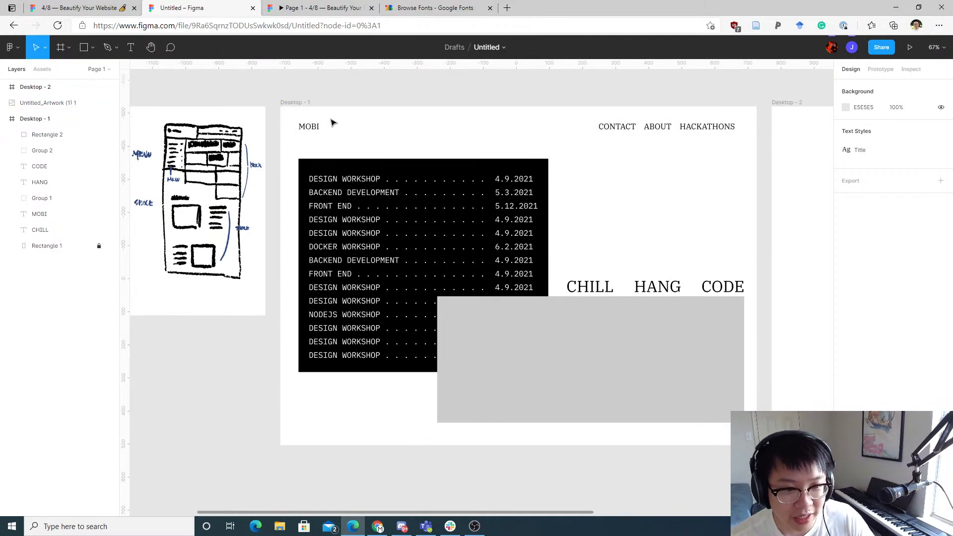
scroll(334, 140, right, 8)
key(t)
click(478, 193)
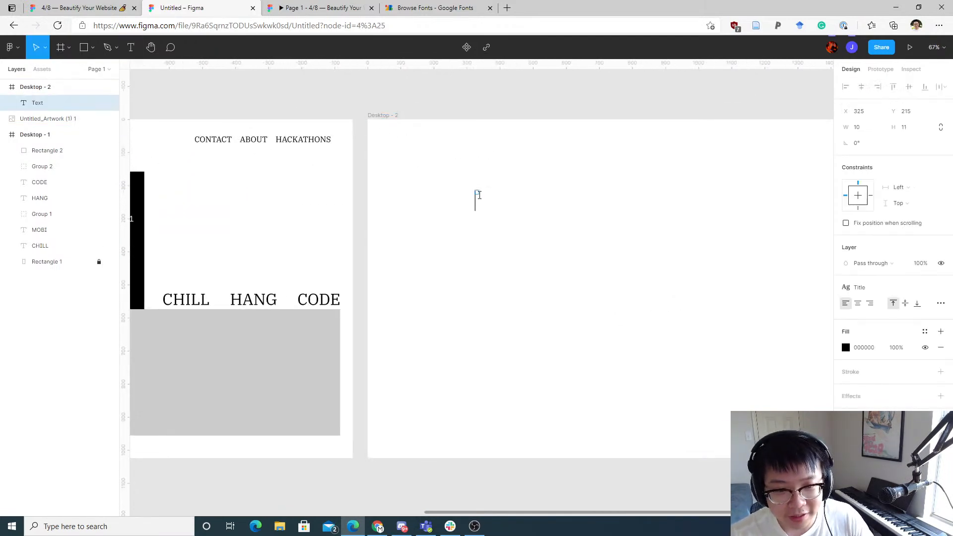
scroll(578, 214, up, 1)
key(Escape)
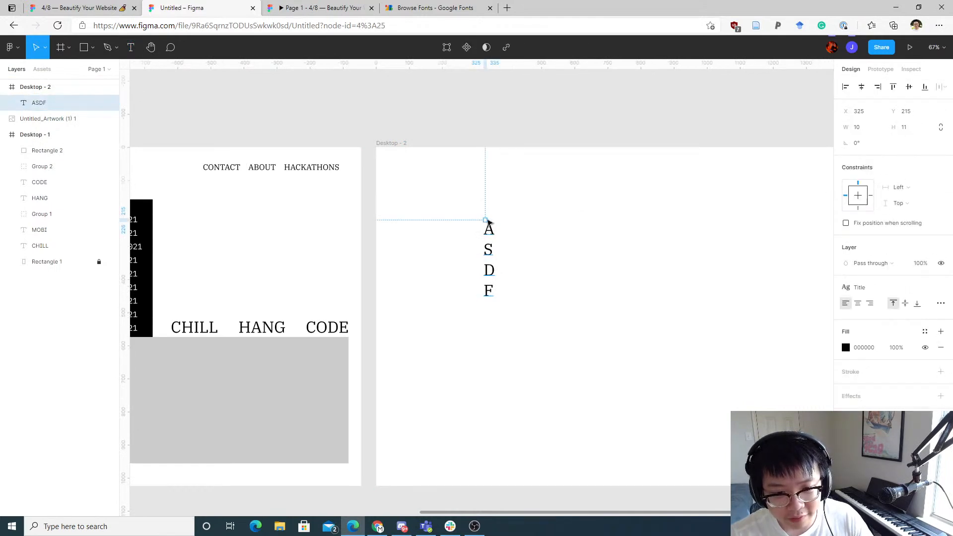
double_click(488, 222)
key(Escape)
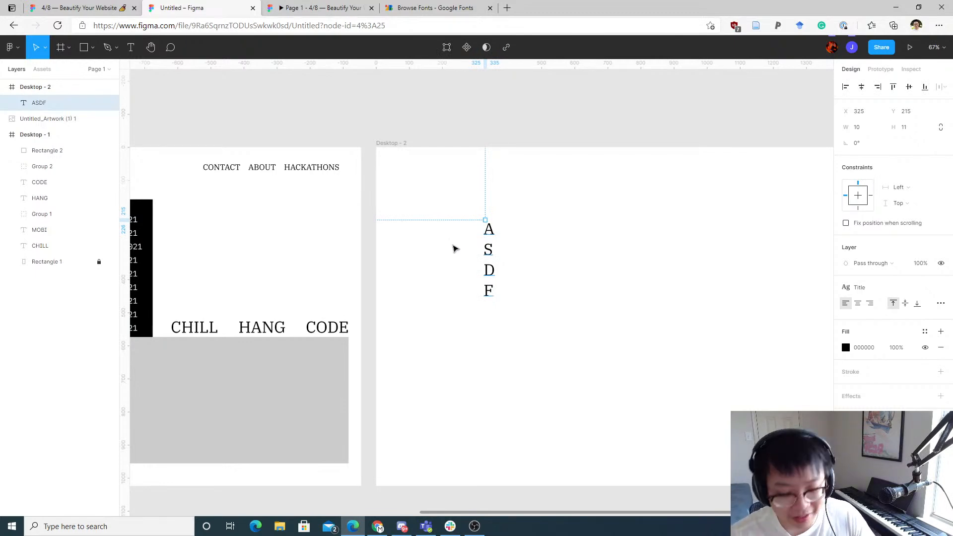
key(Delete)
Step: Create an ASDF text box on Desktop - 2 and move it toward the frame's lower left
key(t)
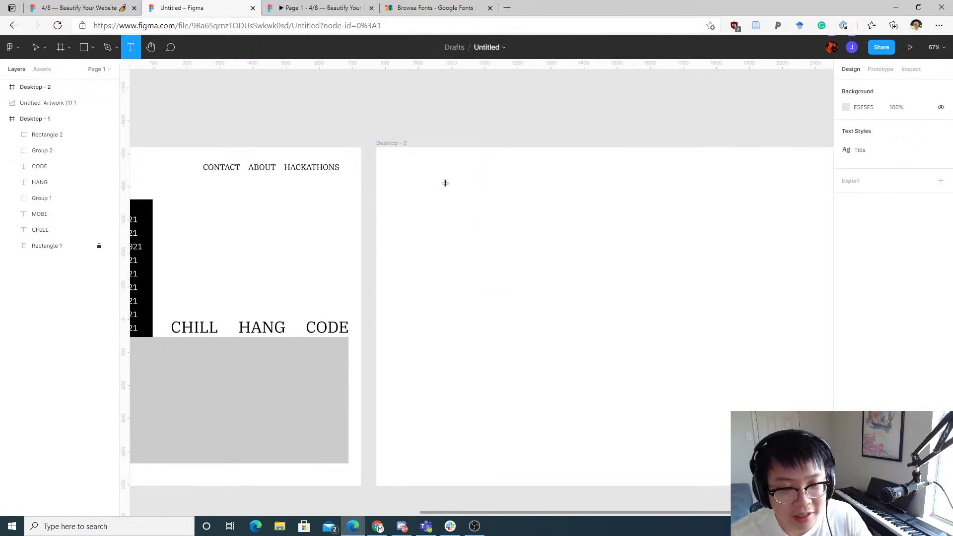
drag(438, 196, 545, 233)
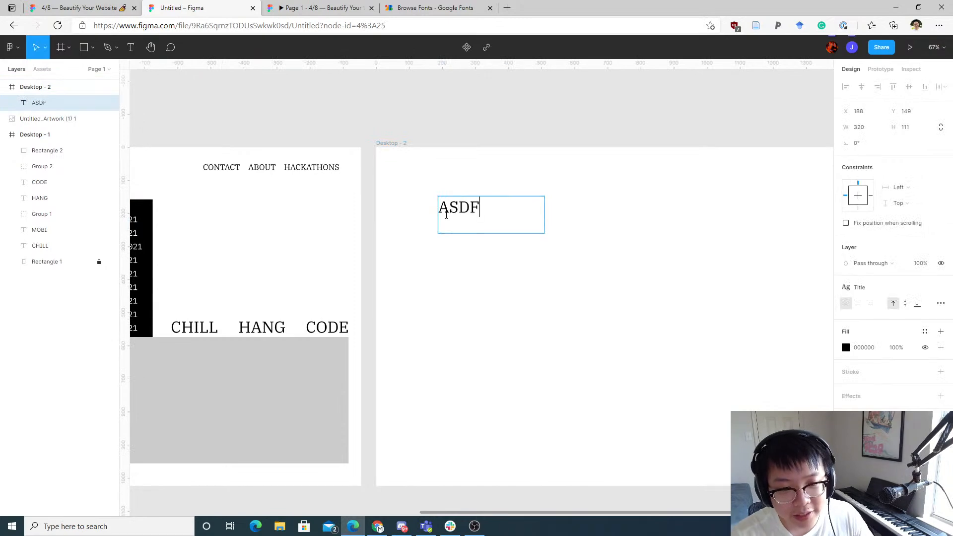
key(Escape)
click(562, 175)
drag(474, 206, 468, 246)
drag(407, 250, 255, 368)
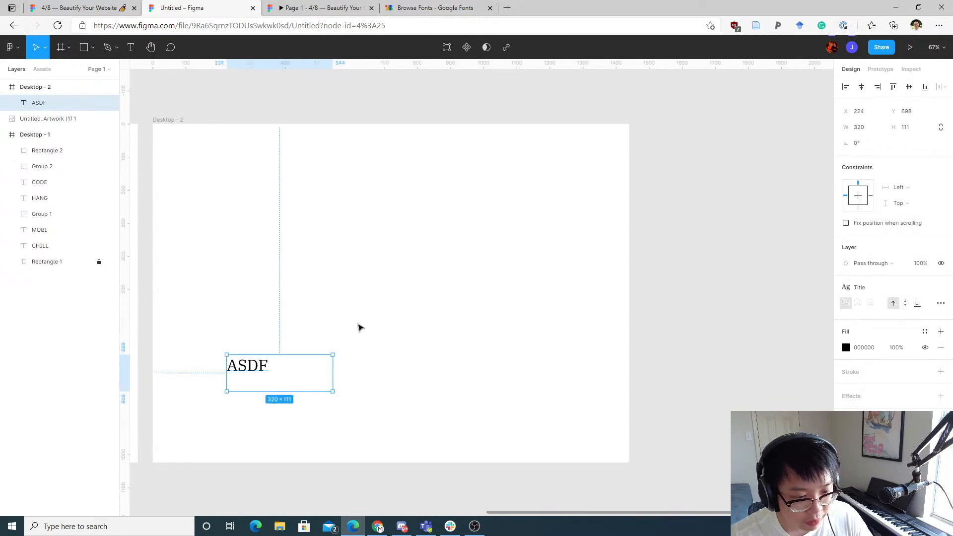
mouse_move(367, 324)
mouse_down()
mouse_move(205, 404)
mouse_move(263, 380)
mouse_move(383, 392)
mouse_move(279, 403)
mouse_move(371, 324)
mouse_up()
drag(351, 276, 463, 226)
scroll(422, 231, up, 2)
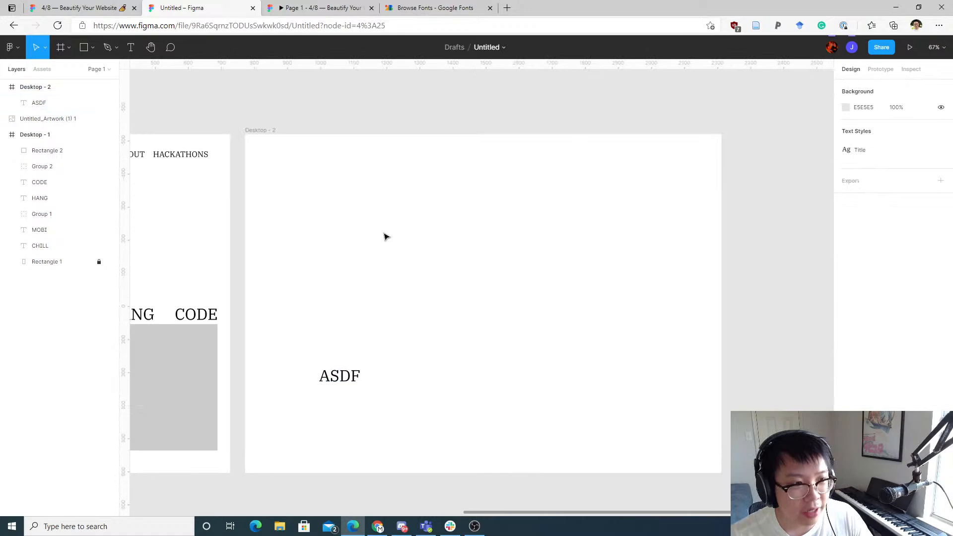
click(323, 5)
click(239, 7)
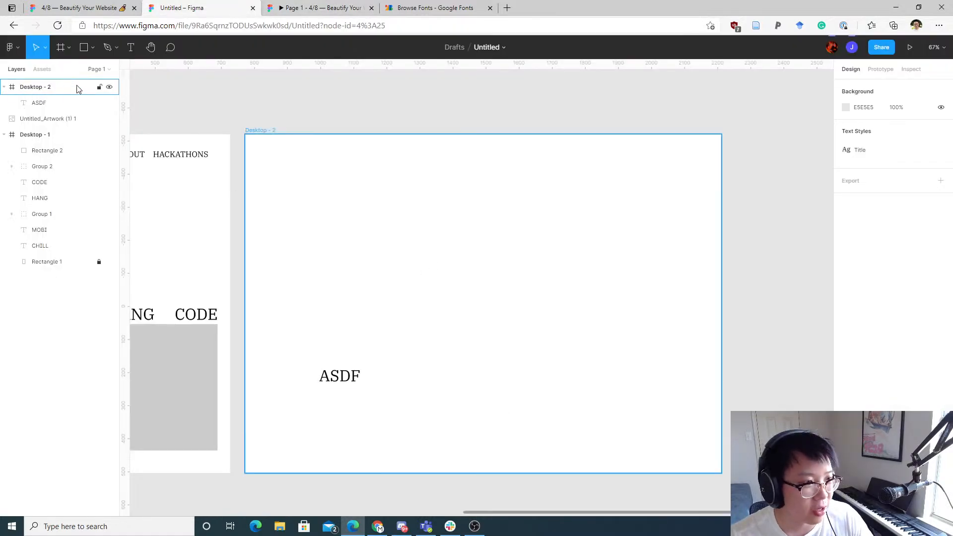
Step: Draw a large gray rectangle across the upper part of Desktop - 2
click(93, 47)
click(421, 252)
click(84, 47)
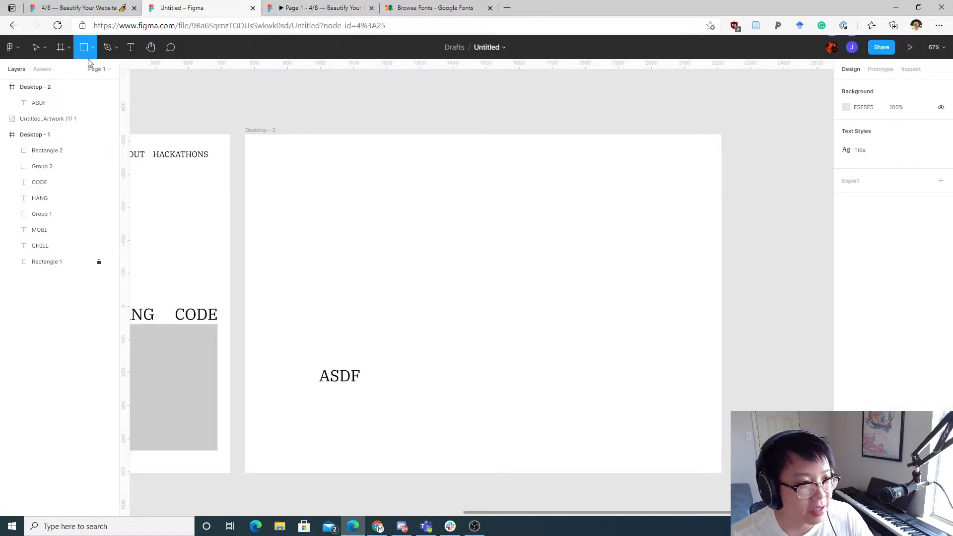
drag(243, 135, 715, 373)
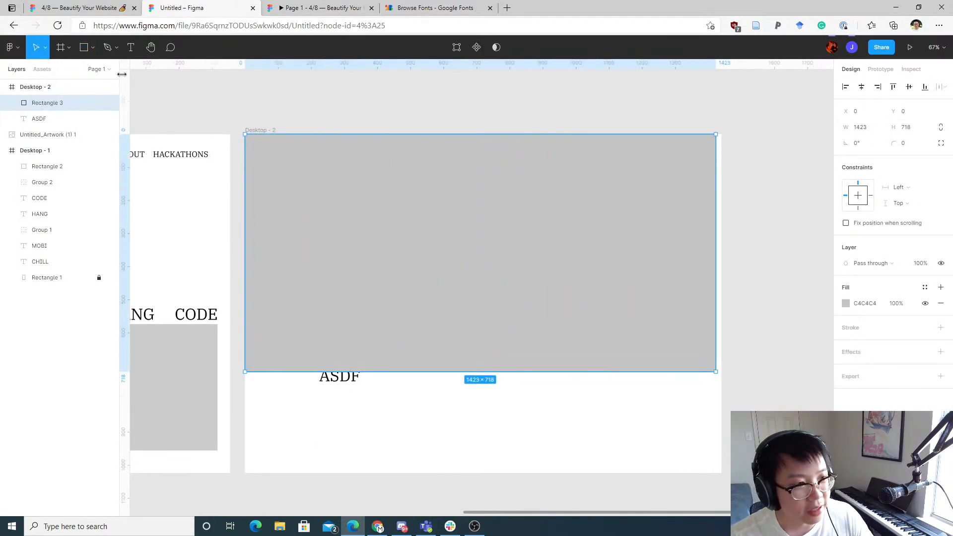
click(93, 47)
click(439, 387)
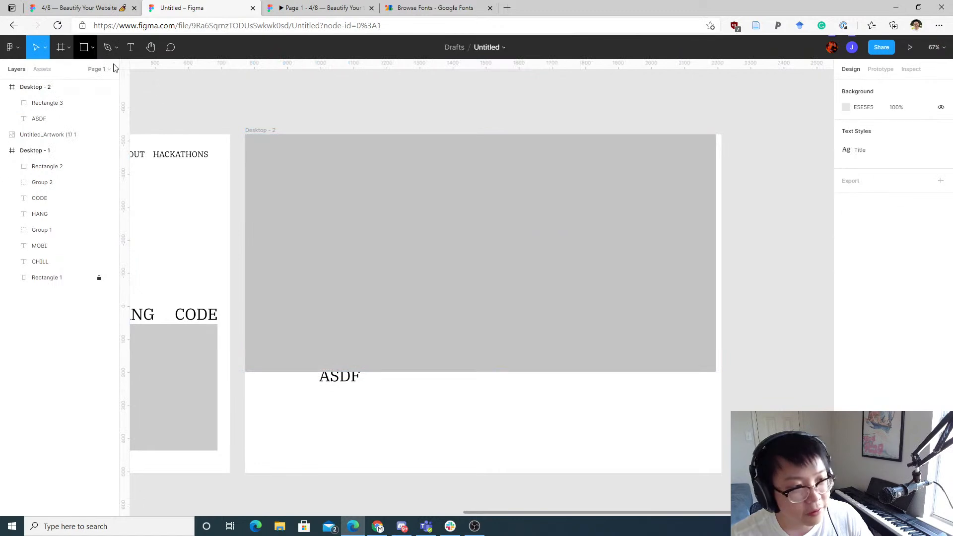
Step: Draw a second rectangle below it, then delete all the contents of Desktop - 2
key(r)
drag(427, 371, 717, 475)
drag(349, 379, 354, 397)
drag(771, 231, 311, 373)
key(Delete)
Step: Select the CHILL, HANG and CODE headings and set the Title text style's font size to 64
drag(358, 217, 686, 207)
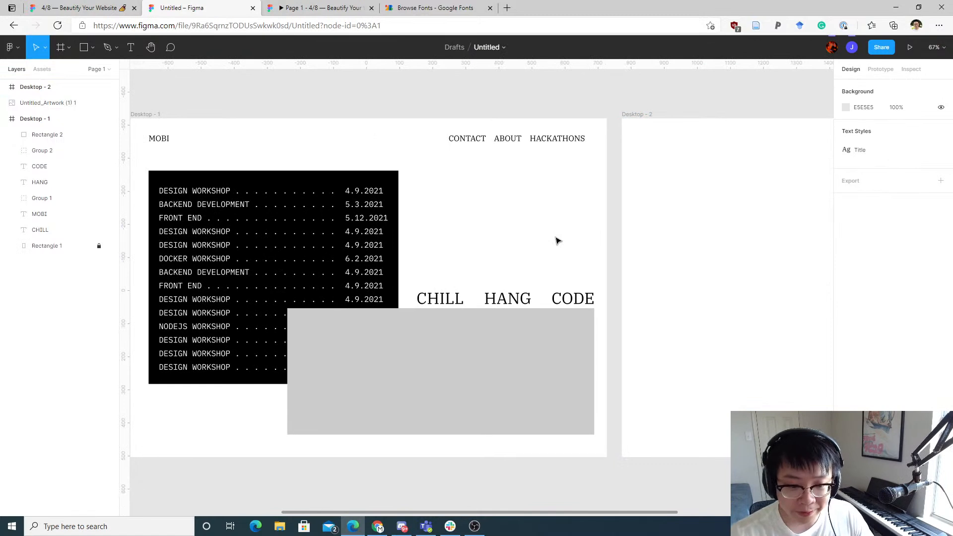
drag(521, 207, 600, 206)
click(668, 285)
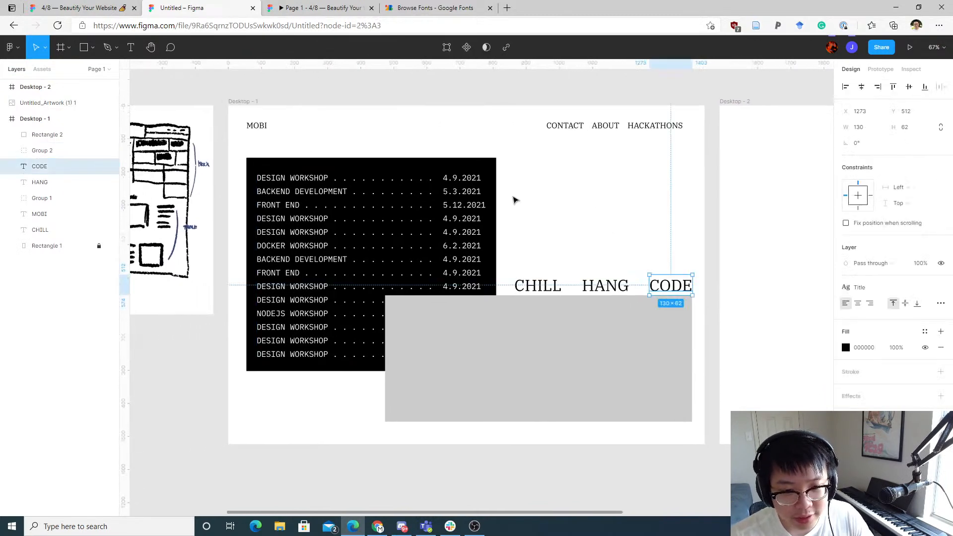
drag(684, 252, 534, 291)
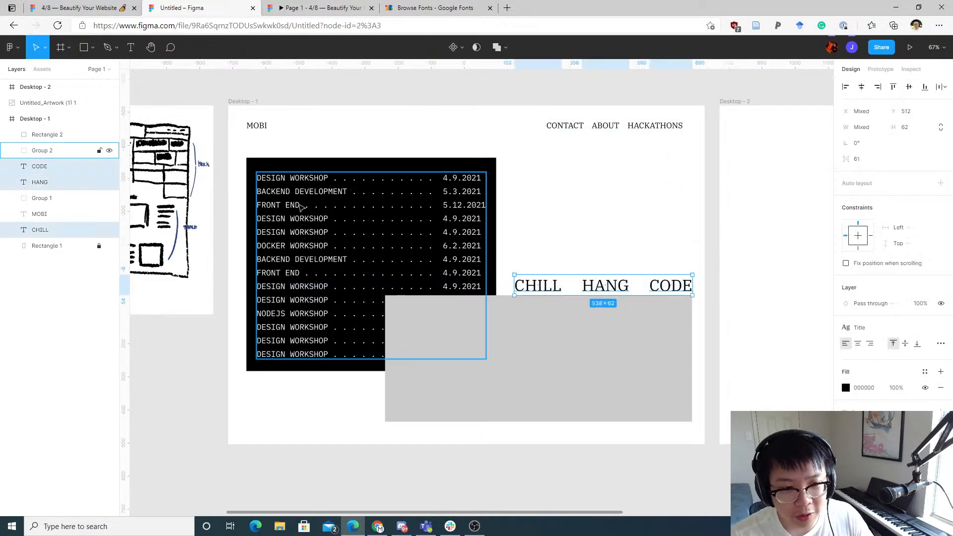
click(847, 329)
click(935, 388)
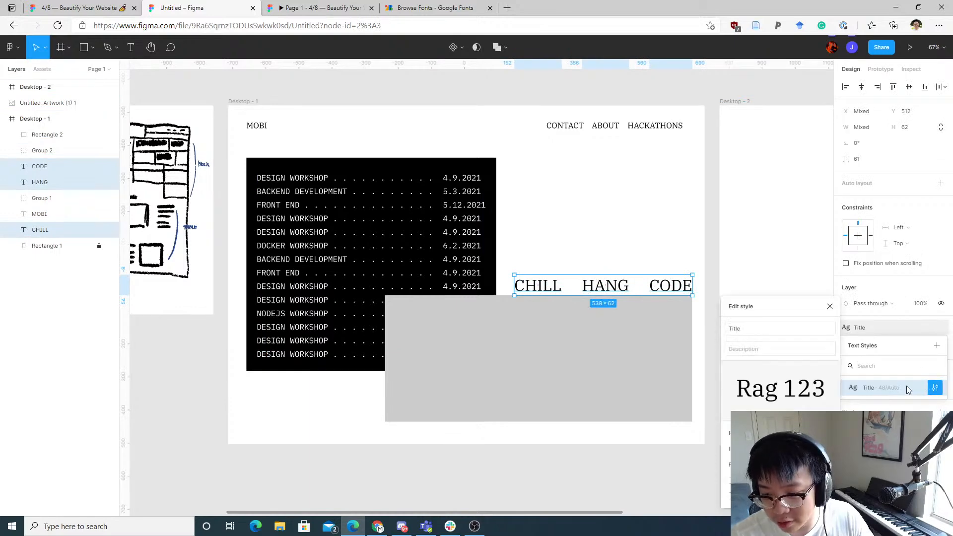
click(819, 464)
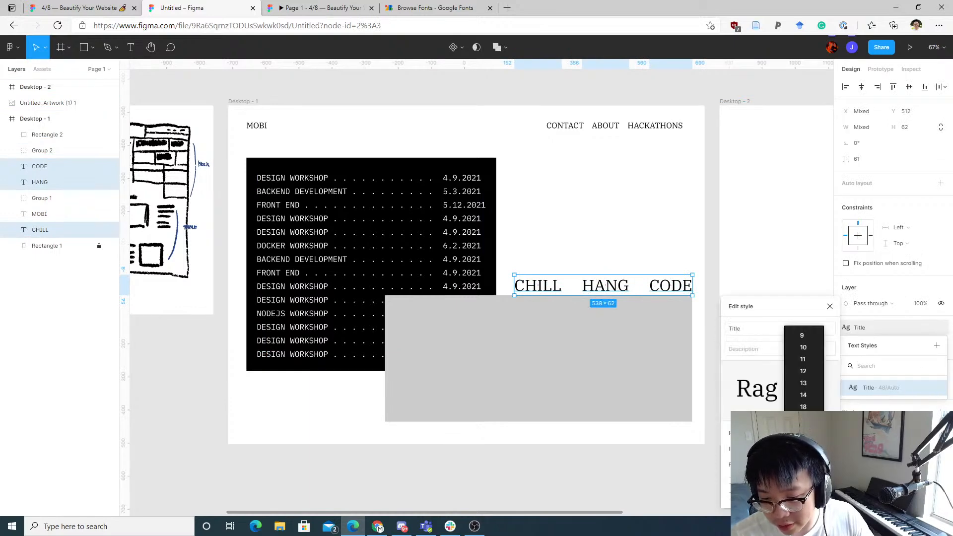
click(803, 455)
click(605, 233)
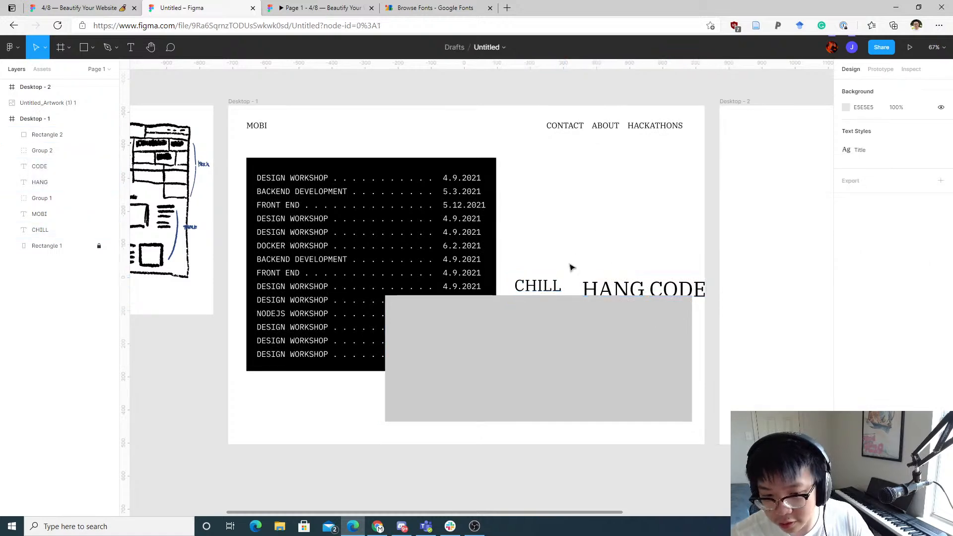
Step: Apply the Title text style to the CHILL heading
click(556, 283)
click(944, 292)
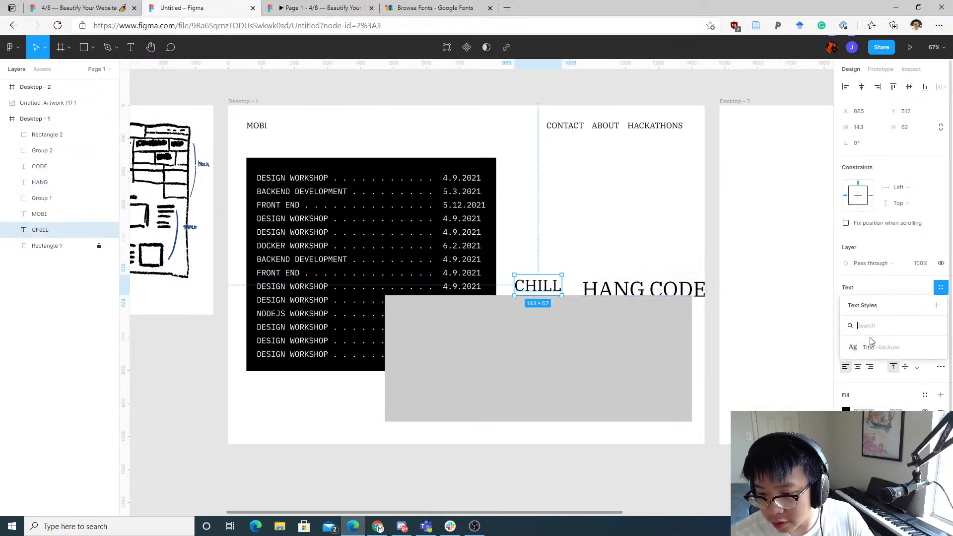
click(868, 343)
click(619, 255)
Step: Move the HANG and CODE headings close beside CHILL to form one line
click(560, 280)
drag(560, 280, 590, 284)
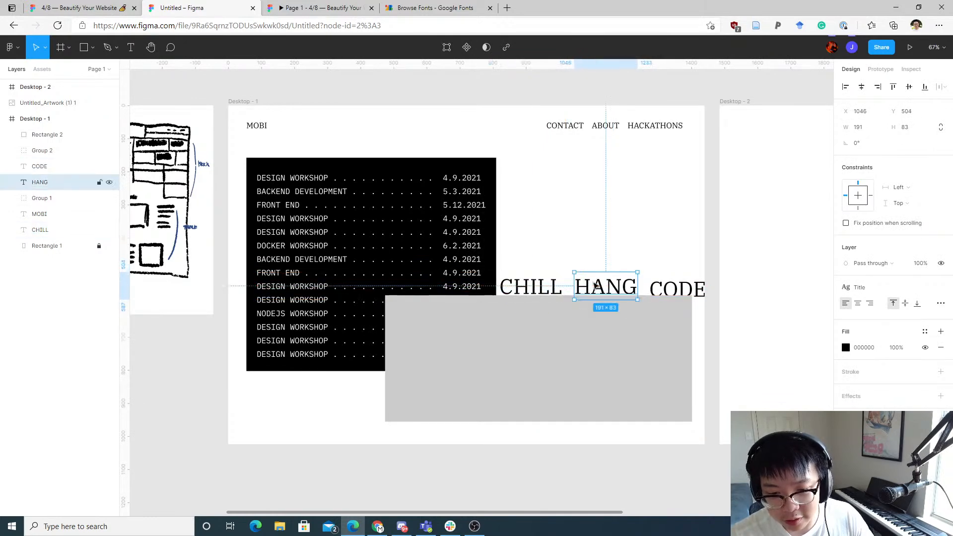
drag(659, 289, 601, 285)
click(600, 233)
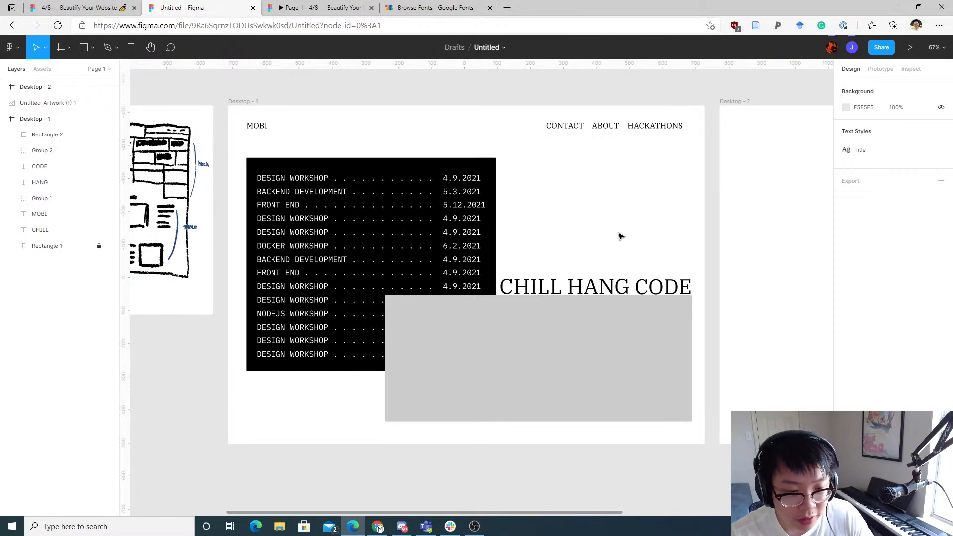
drag(612, 235, 615, 197)
drag(555, 174, 564, 191)
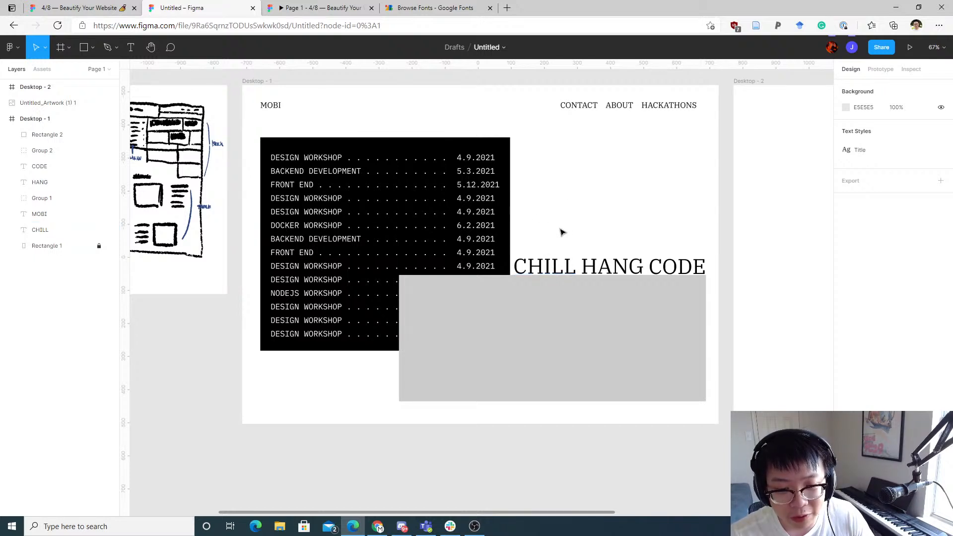
Step: Select the CHILL, HANG and CODE headings and set their fill colour to 484848
click(544, 260)
click(606, 232)
drag(711, 241, 546, 270)
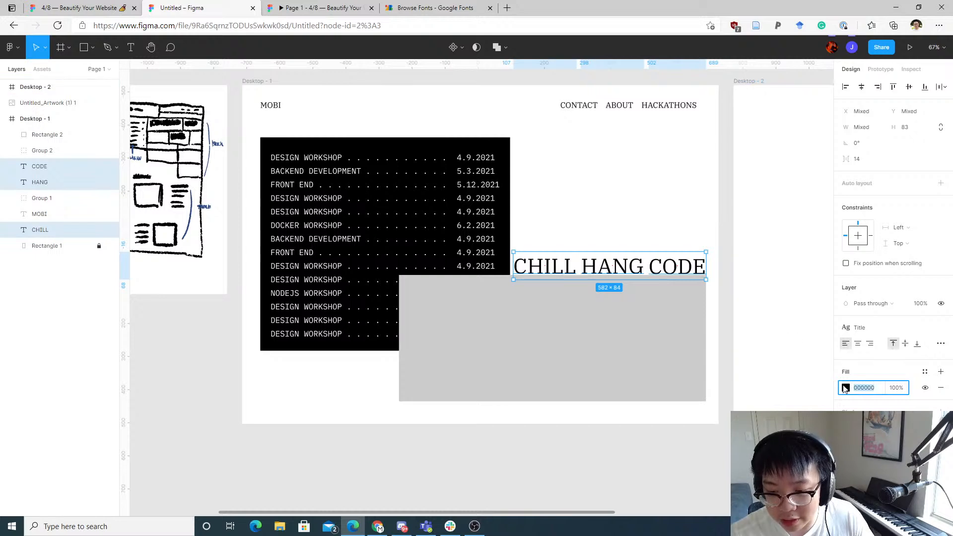
click(845, 387)
click(721, 346)
click(628, 215)
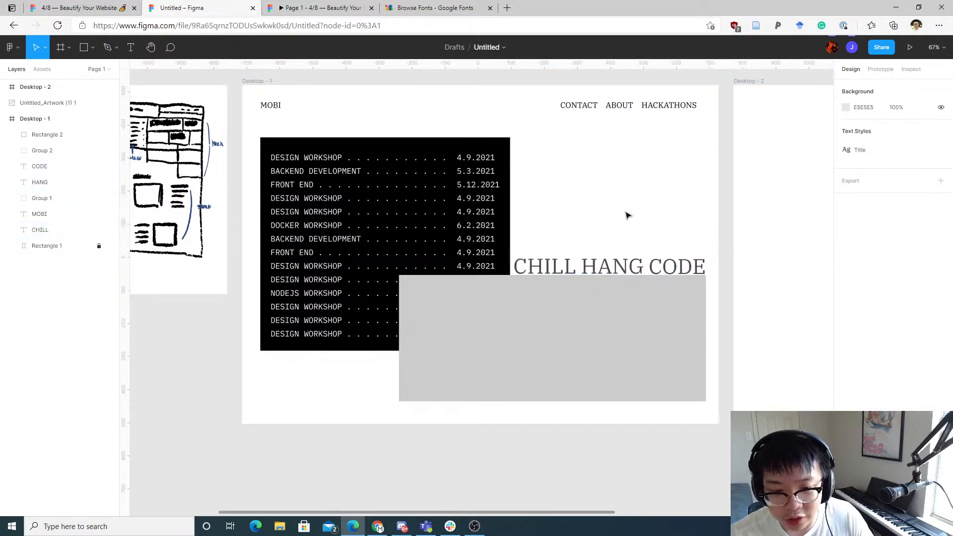
Step: Widen the spacing between the CHILL, HANG and CODE headings by shifting HANG and CODE to the right
drag(711, 241, 528, 266)
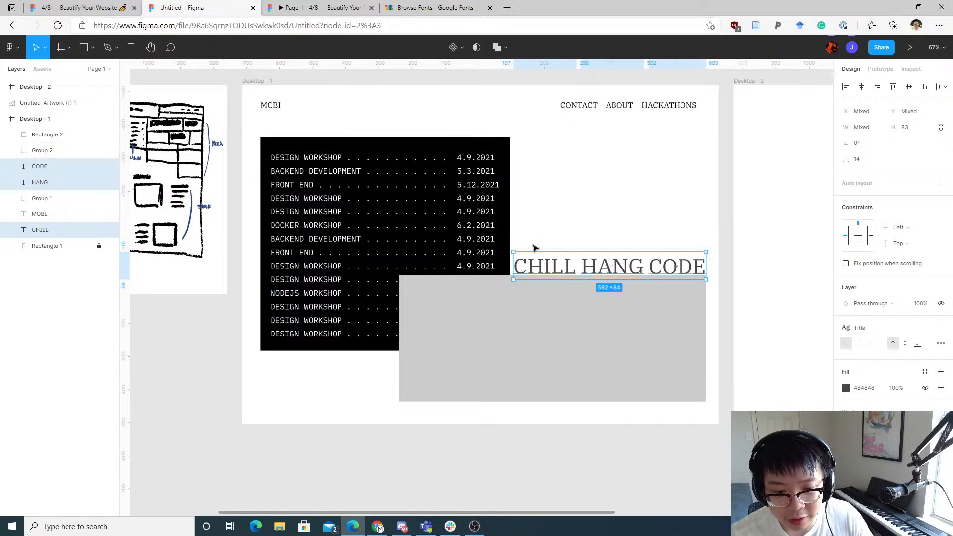
click(568, 228)
scroll(531, 271, up, 4)
scroll(530, 270, up, 5)
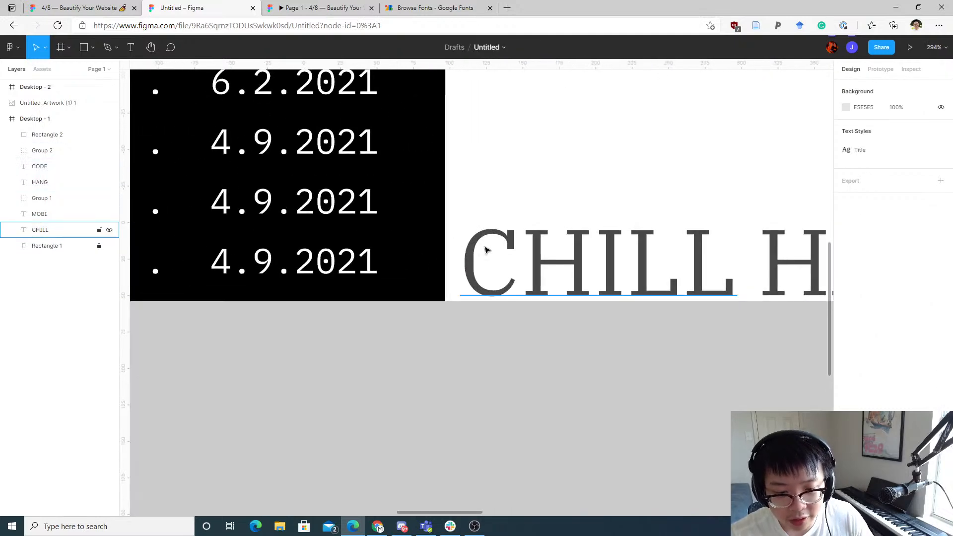
scroll(696, 213, right, 5)
scroll(553, 170, down, 8)
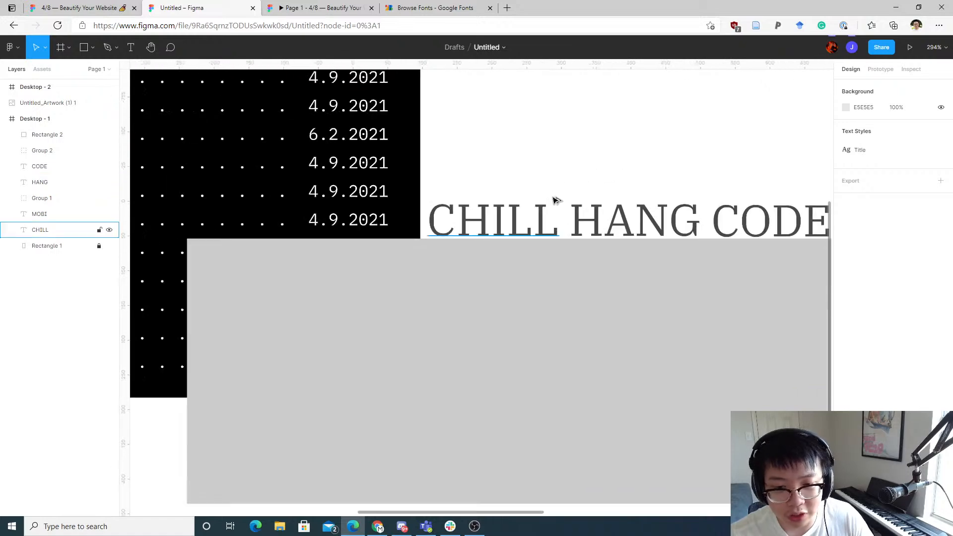
scroll(645, 180, up, 3)
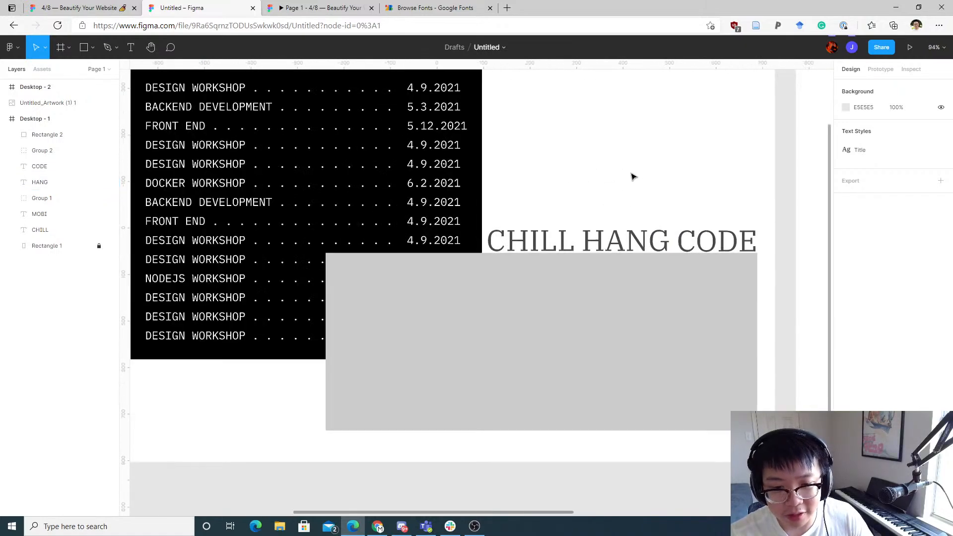
drag(710, 201, 551, 243)
drag(551, 243, 531, 239)
click(670, 236)
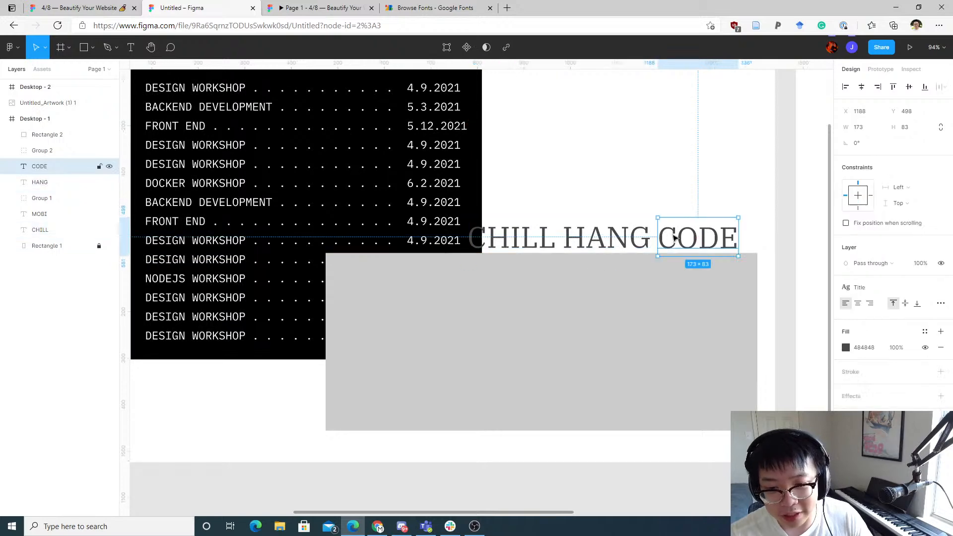
click(699, 198)
drag(688, 233, 706, 238)
drag(627, 240, 634, 242)
click(592, 197)
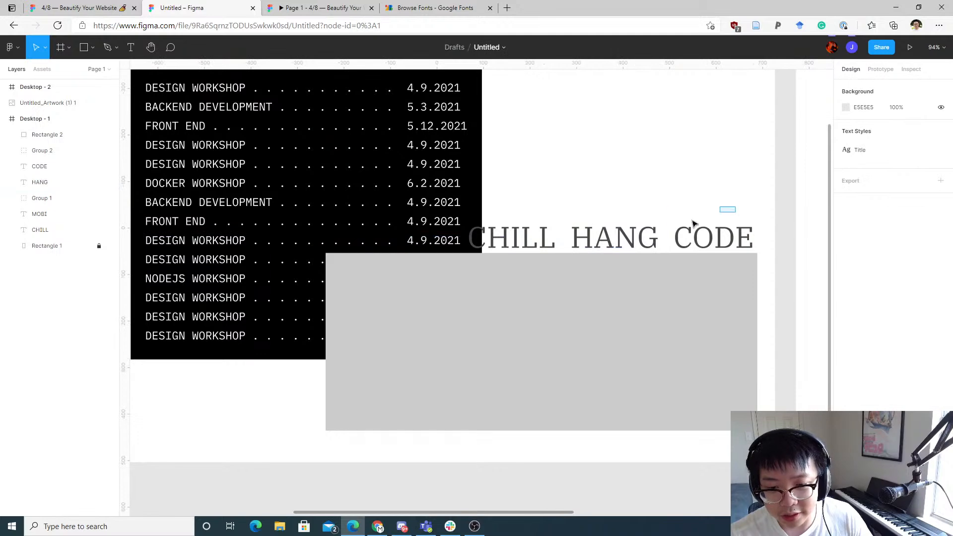
Step: Select the three headings and lighten their fill colour to 767676
drag(694, 224, 468, 217)
click(846, 388)
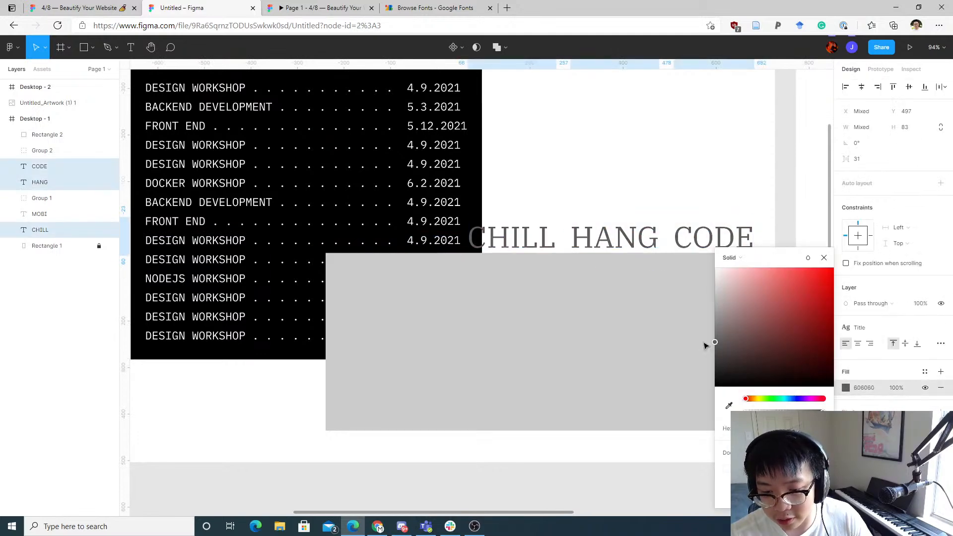
mouse_move(707, 346)
mouse_down()
mouse_move(709, 323)
mouse_move(711, 339)
mouse_up()
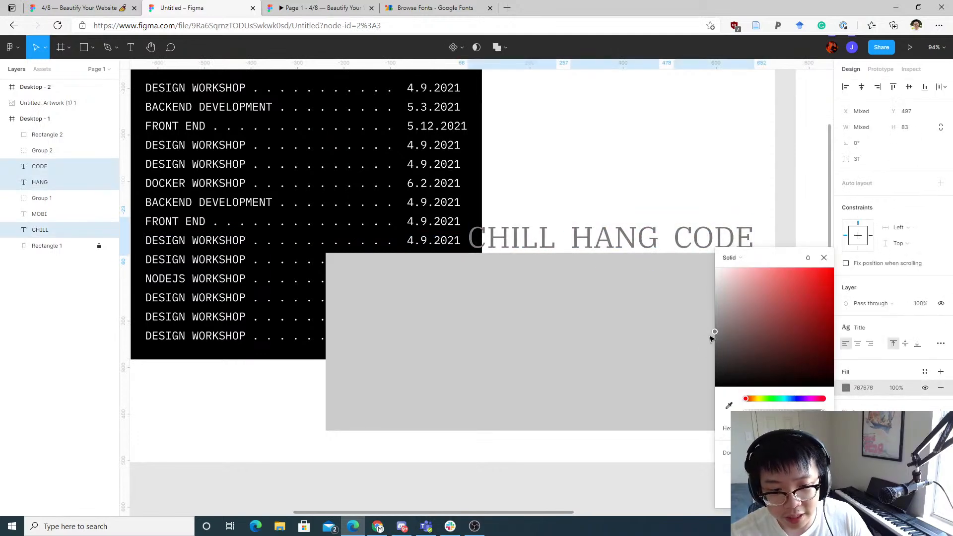
click(687, 266)
click(575, 164)
scroll(692, 222, left, 4)
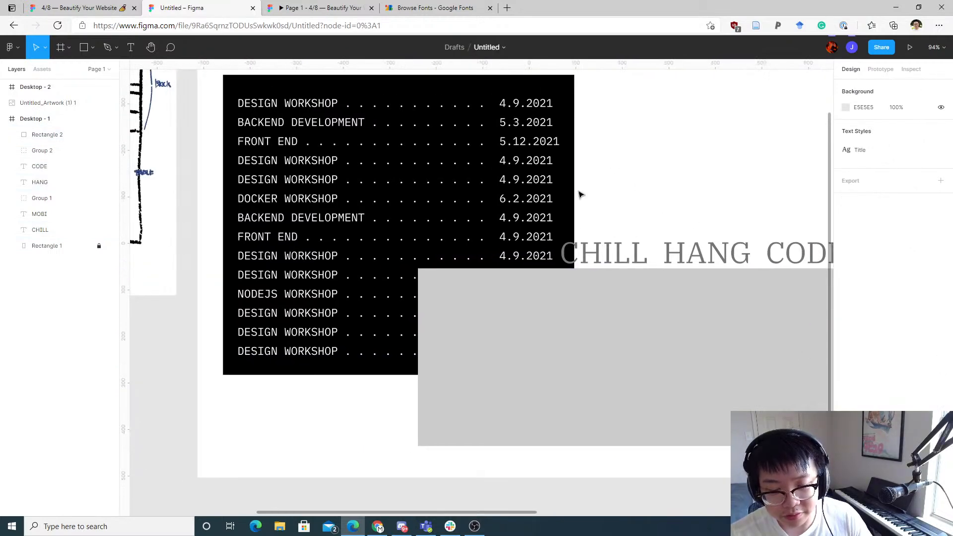
Step: Select the large grey rectangle and pan around the layout to review the headings and rectangle placement
click(567, 304)
scroll(642, 181, right, 5)
scroll(642, 181, down, 1)
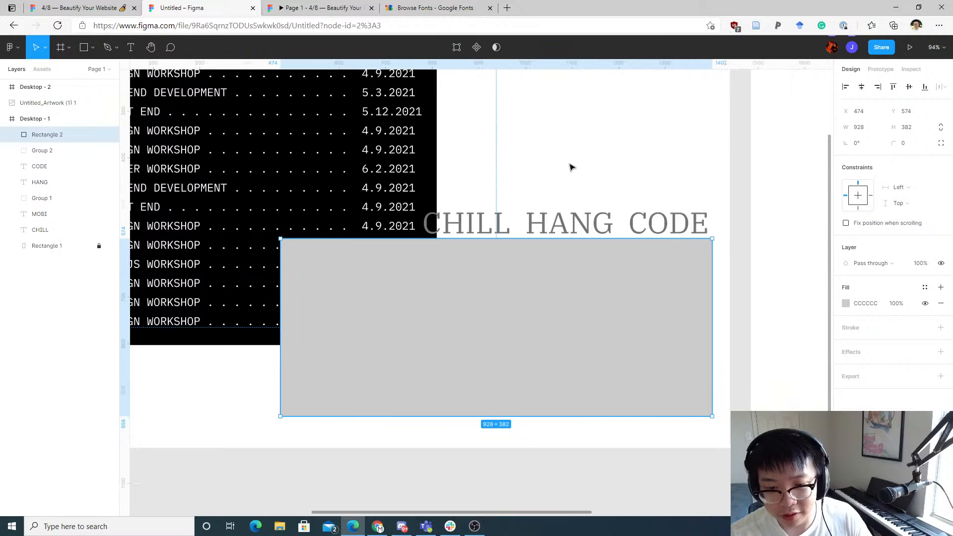
scroll(591, 144, left, 4)
scroll(599, 149, down, 1)
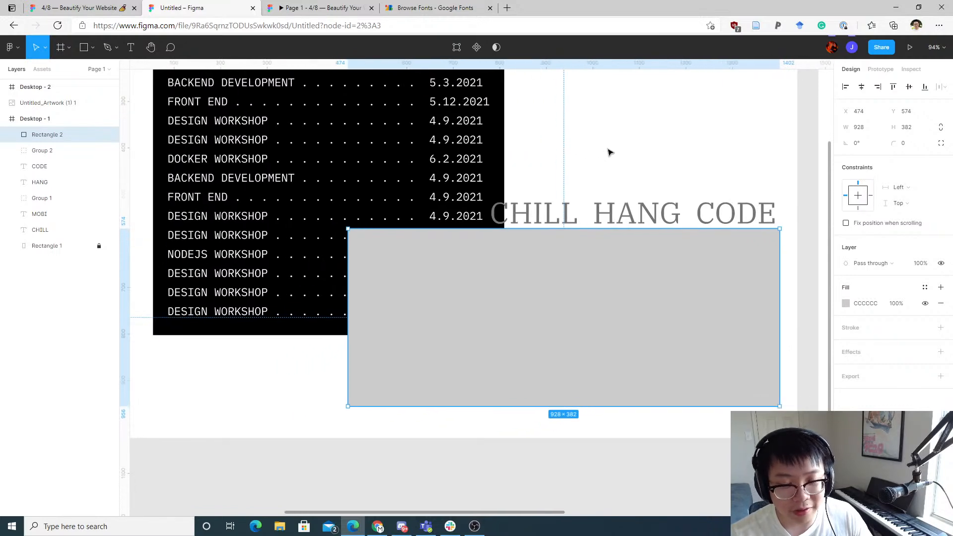
scroll(694, 187, left, 4)
scroll(694, 187, up, 2)
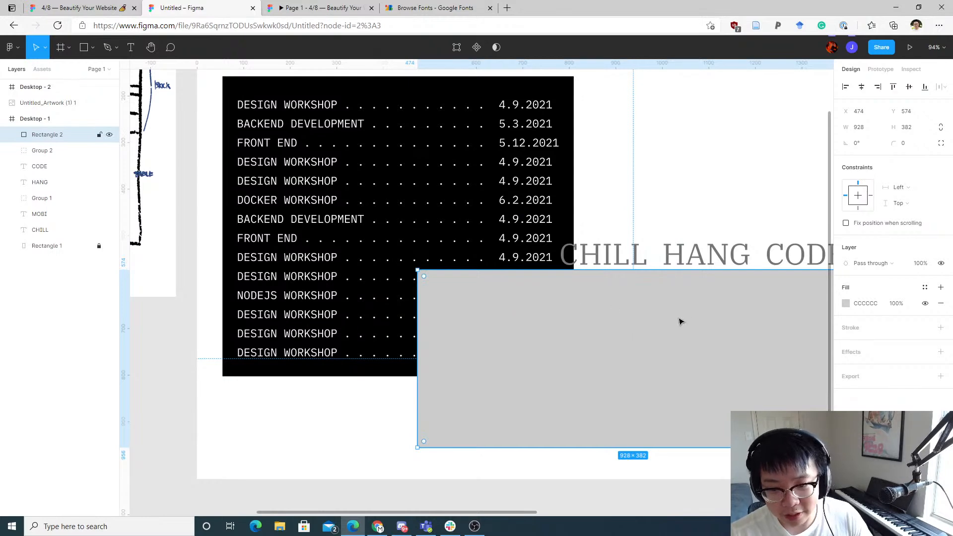
scroll(680, 322, right, 2)
scroll(674, 287, up, 4)
scroll(657, 244, left, 4)
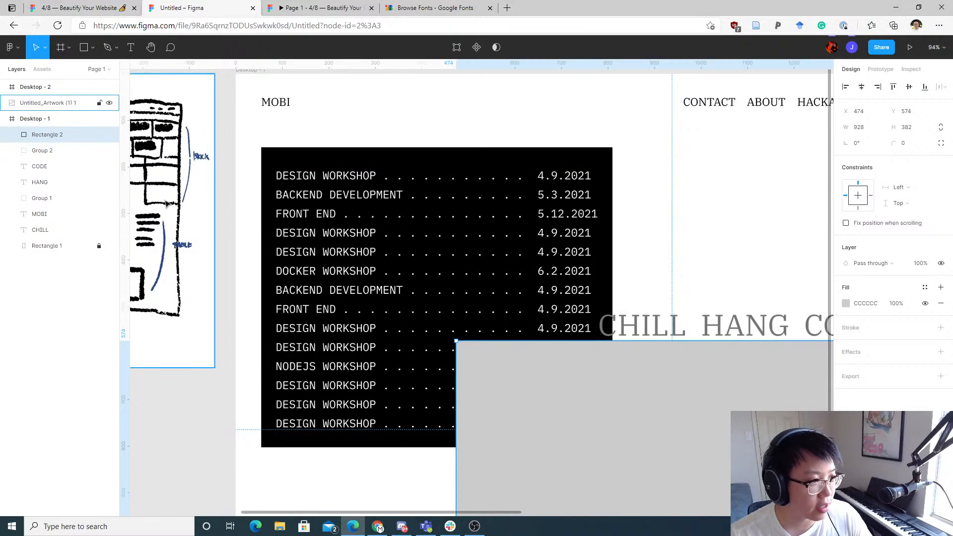
Step: Open utamobi.com in the browser tab and scroll through its event and FAQ sections
click(416, 7)
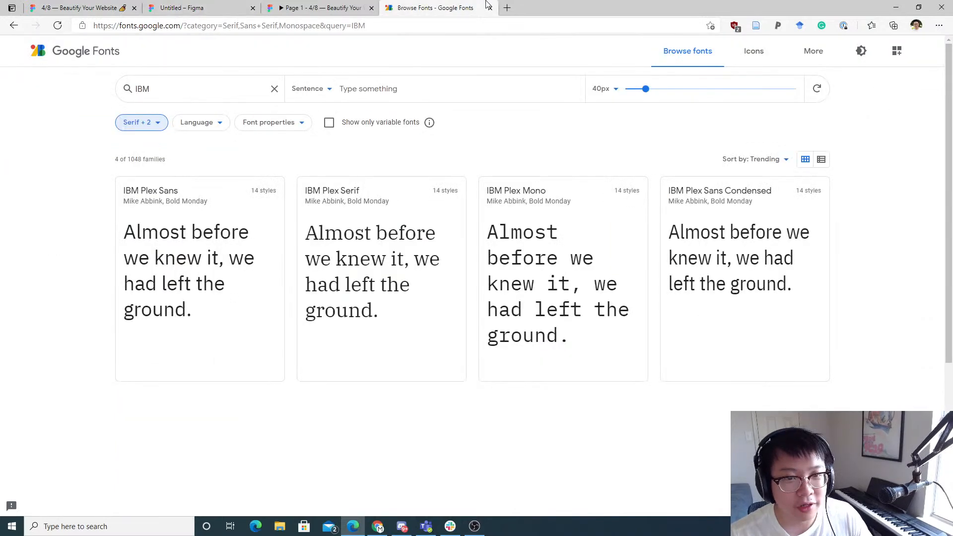
click(436, 24)
text(utamobi)
key(Return)
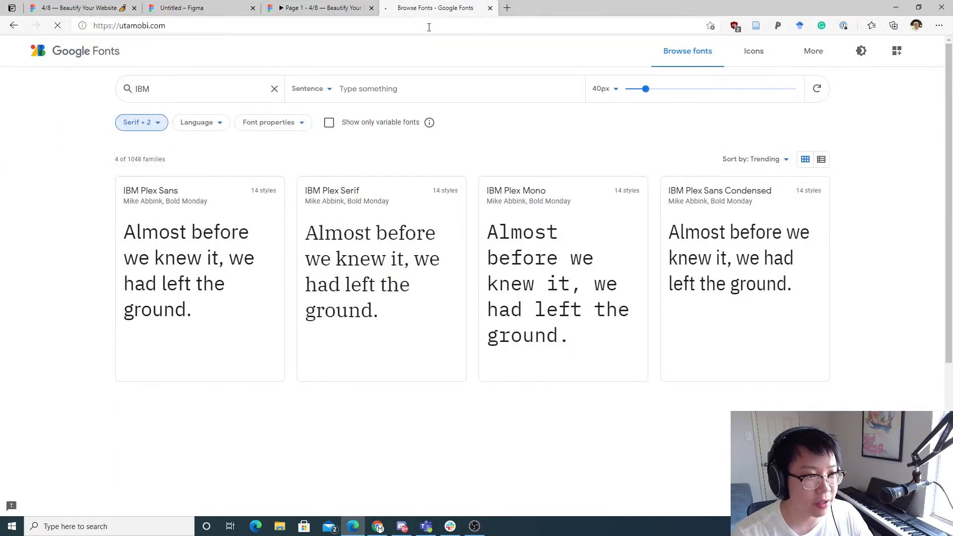
scroll(405, 246, down, 10)
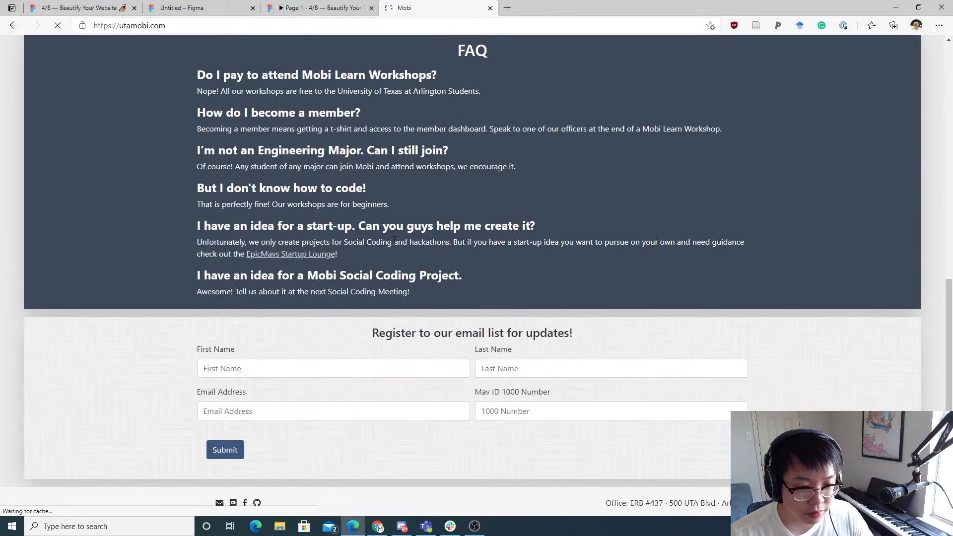
scroll(287, 150, up, 1)
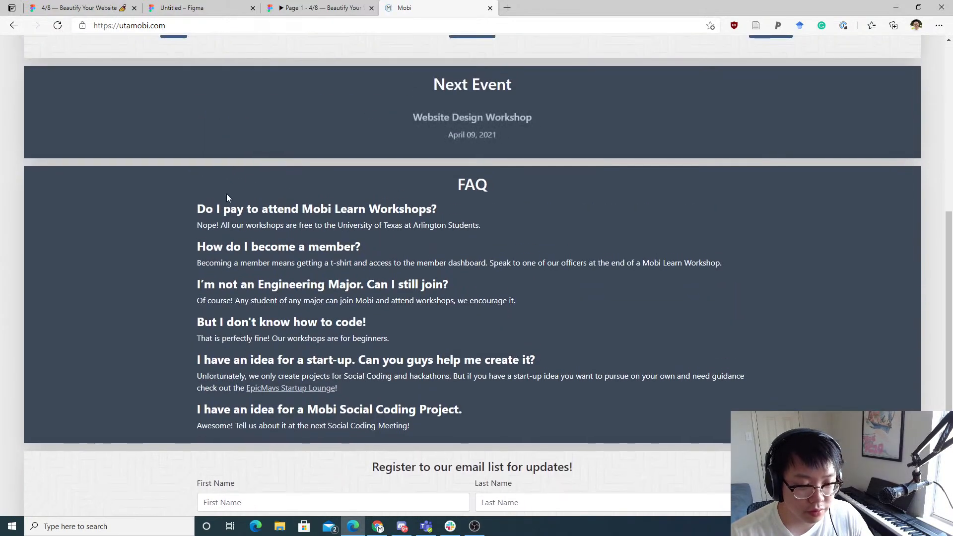
scroll(239, 197, up, 3)
scroll(255, 196, down, 2)
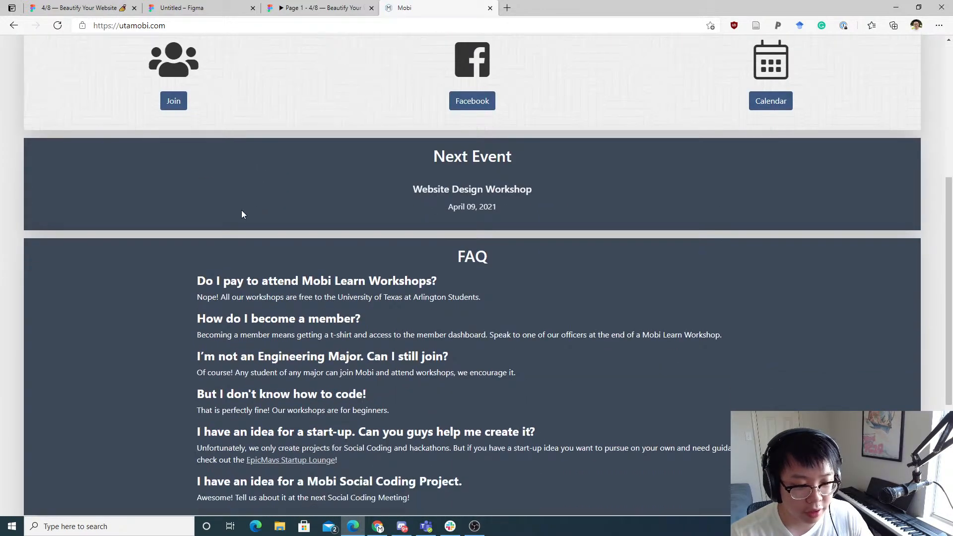
Step: Switch to the Beautify Your Website reference file and browse its research and design prompt frames
click(293, 5)
click(223, 6)
click(119, 6)
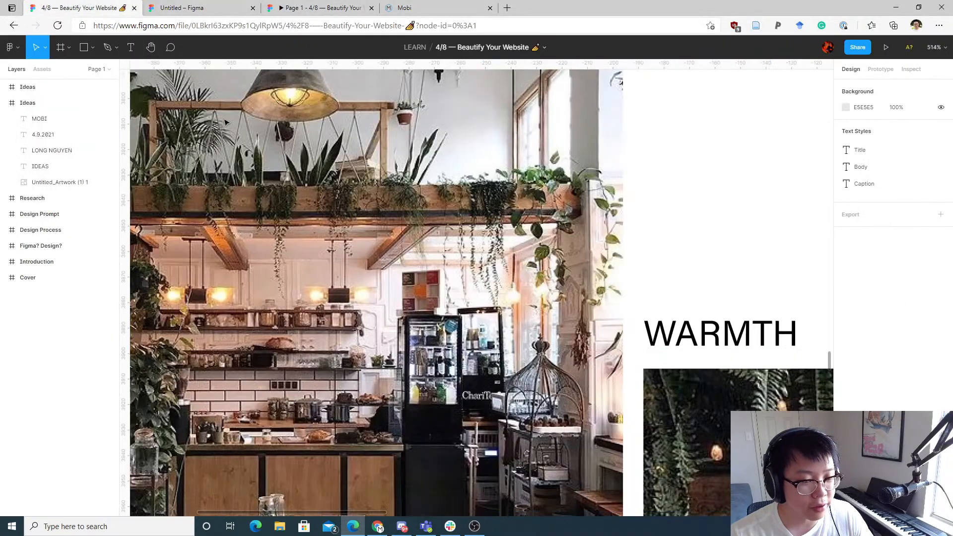
scroll(225, 121, down, 10)
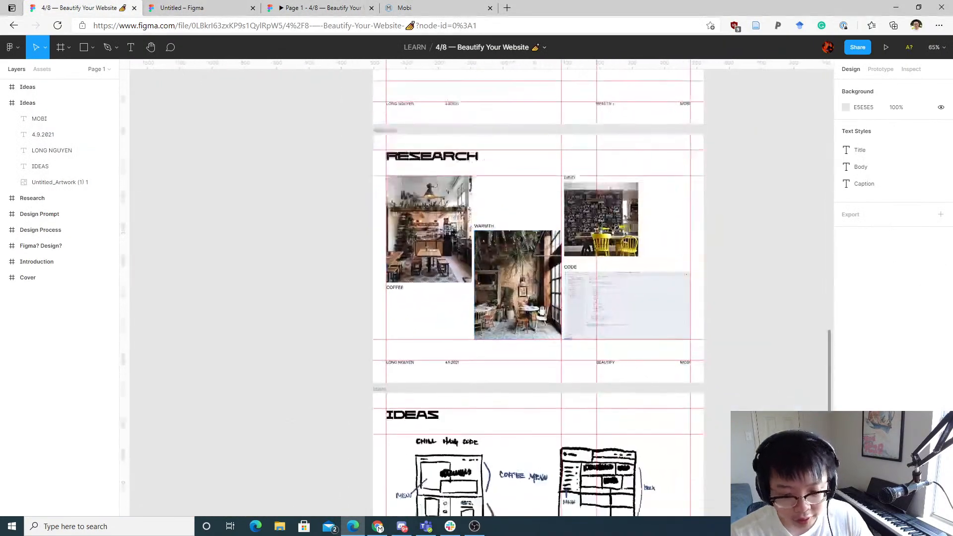
drag(542, 311, 507, 114)
drag(540, 366, 492, 99)
drag(530, 257, 518, 435)
drag(446, 100, 451, 386)
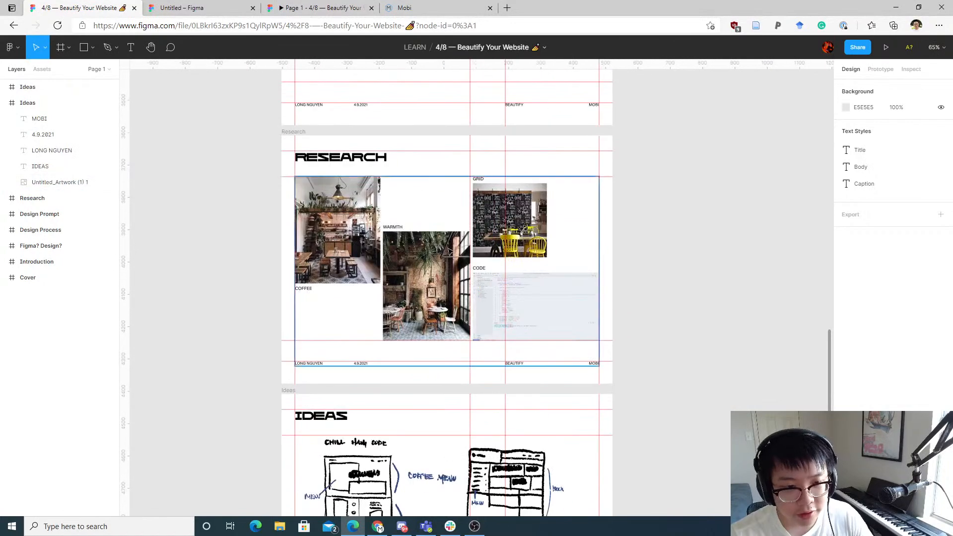
scroll(449, 251, up, 6)
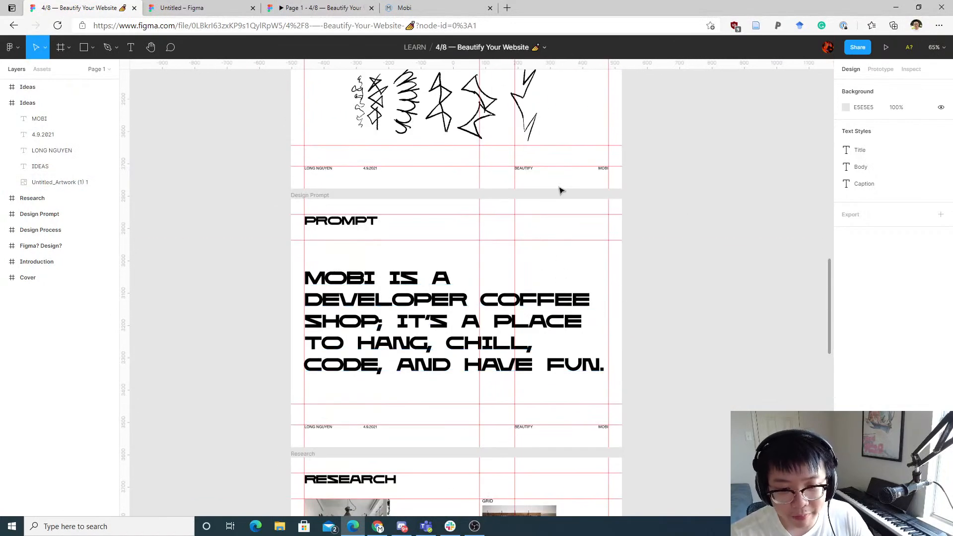
drag(668, 193, 630, 271)
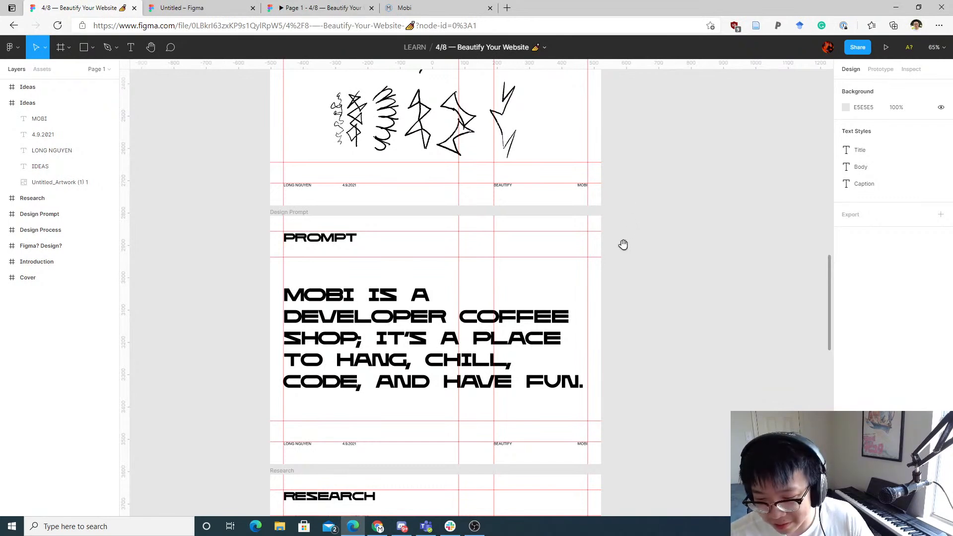
drag(624, 233, 672, 179)
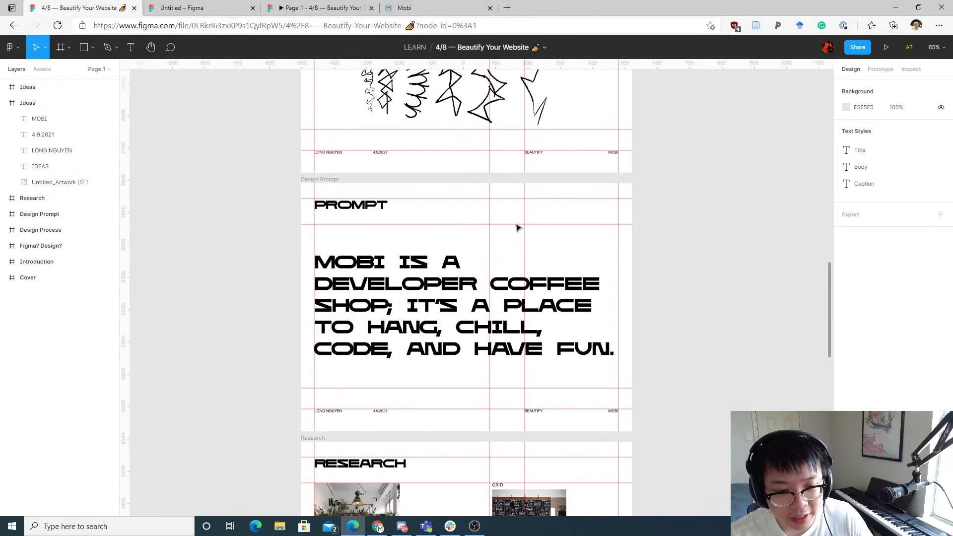
scroll(401, 282, up, 3)
double_click(408, 287)
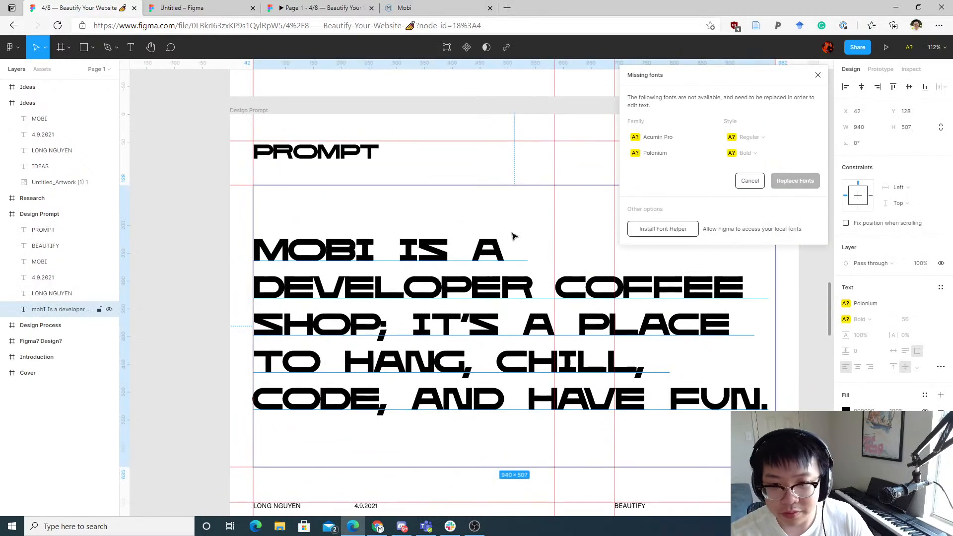
click(762, 180)
double_click(425, 287)
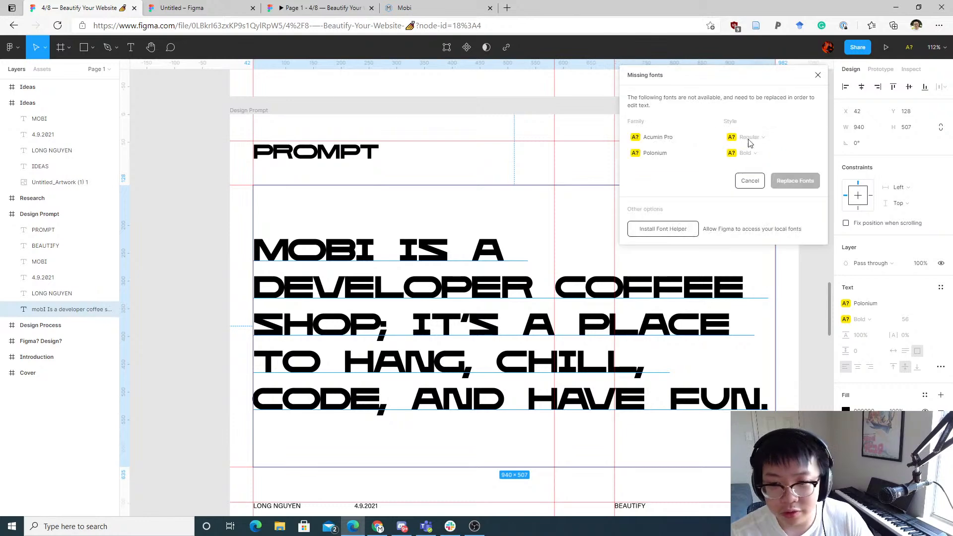
click(819, 76)
double_click(667, 318)
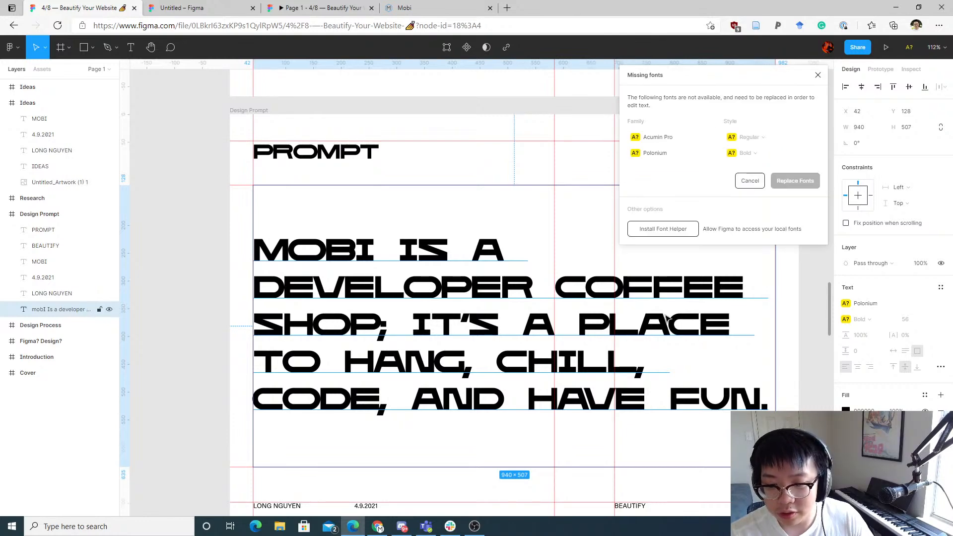
click(739, 182)
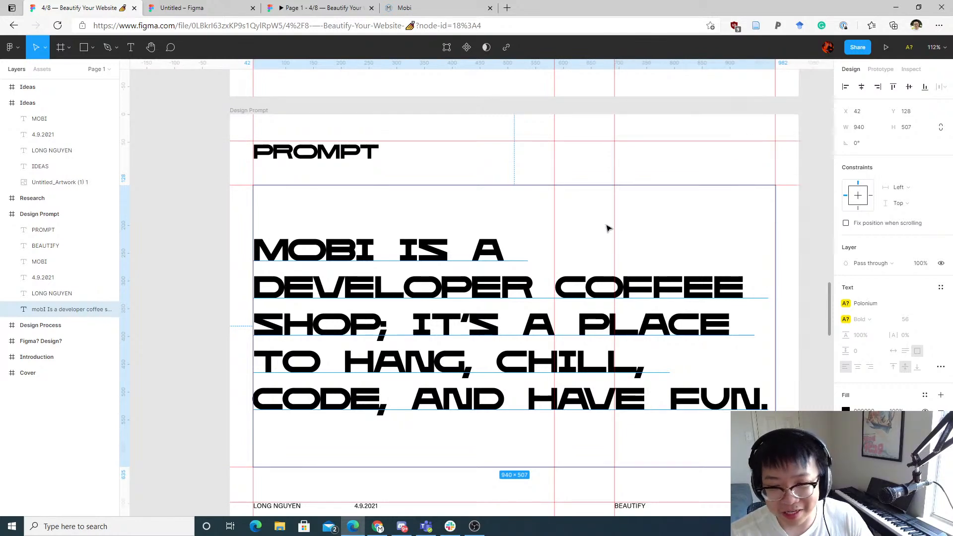
double_click(542, 264)
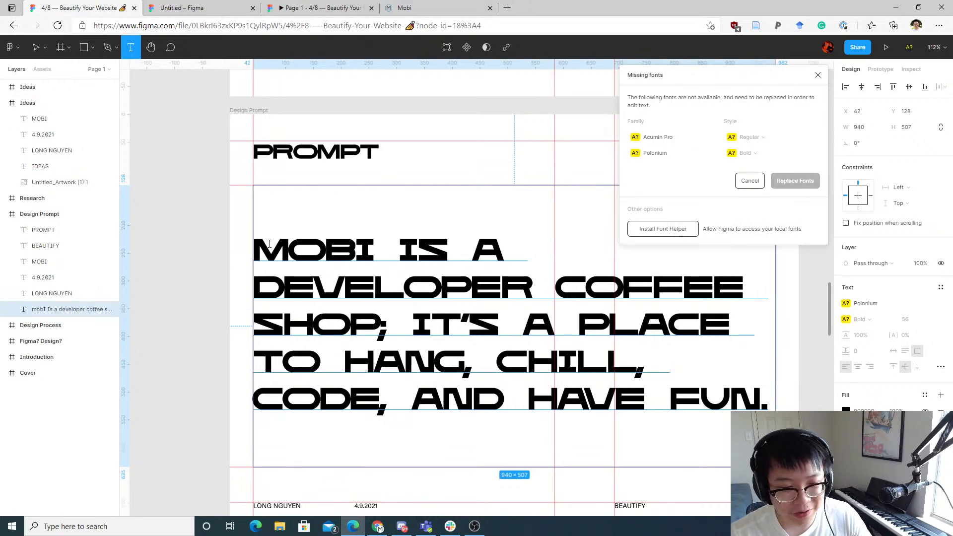
click(751, 182)
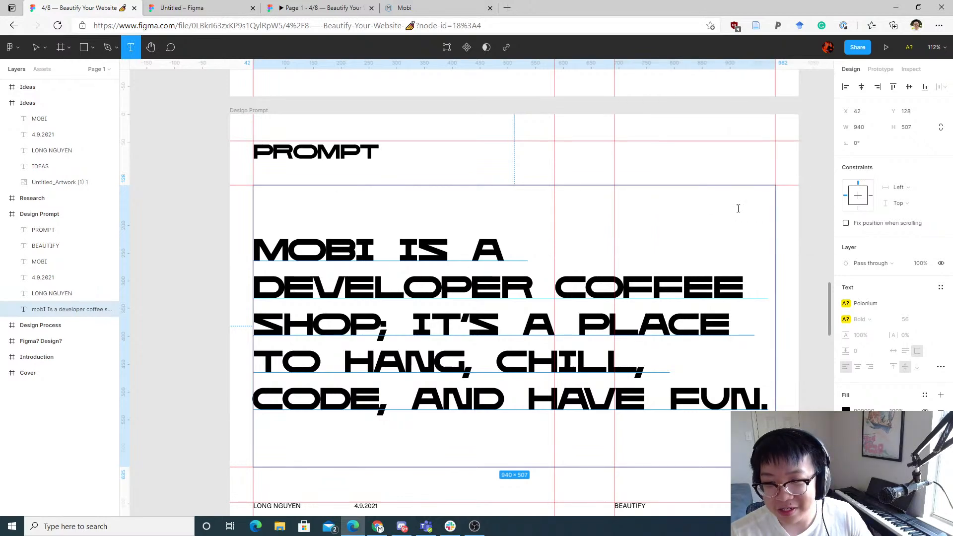
Step: Close the reference file and add a text layer in the grey rectangle reading "MOBI IS A DEVELOEPR COFFEE SHOP; IT'S A PLACE TO HANG, CHILL, CODE, AND HAVE FUN."
scroll(330, 205, down, 2)
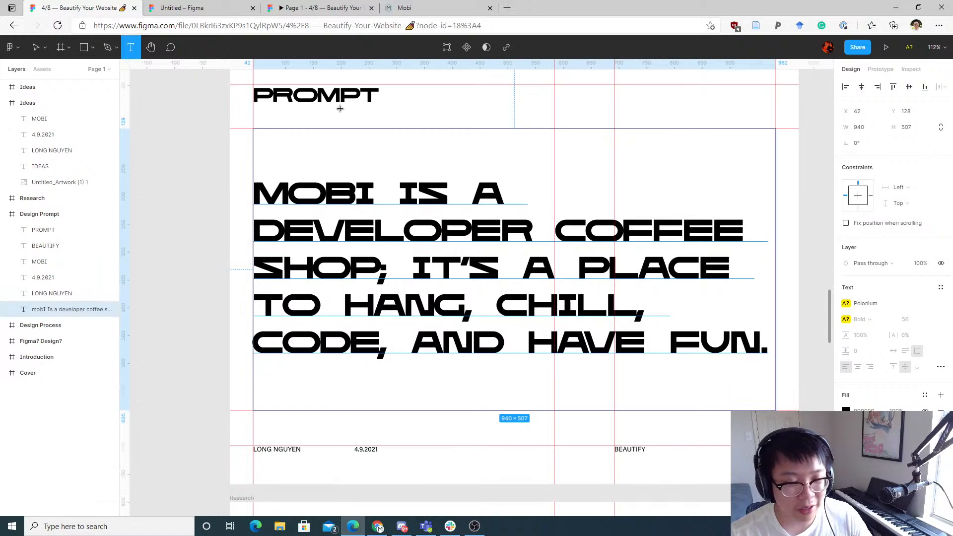
key(ctrl+w)
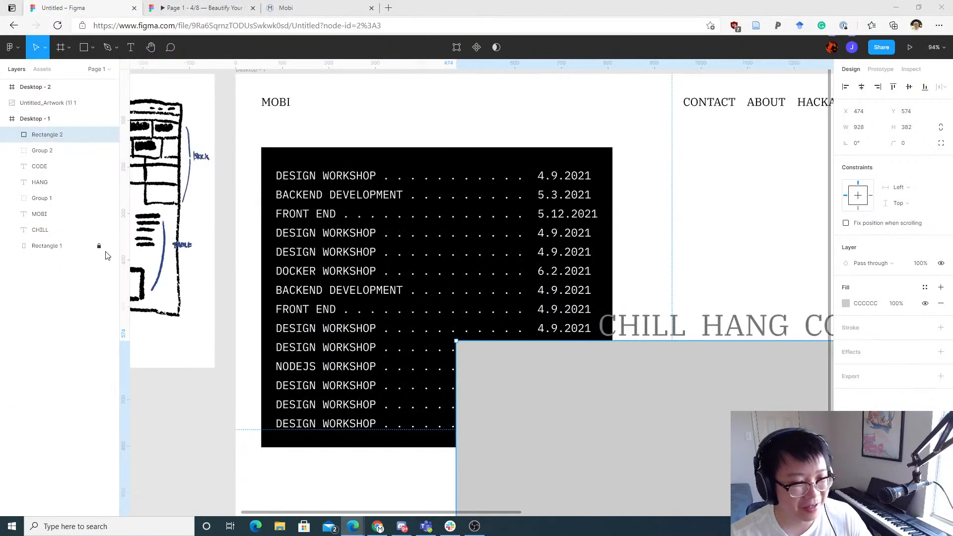
scroll(630, 345, down, 5)
click(507, 415)
key(t)
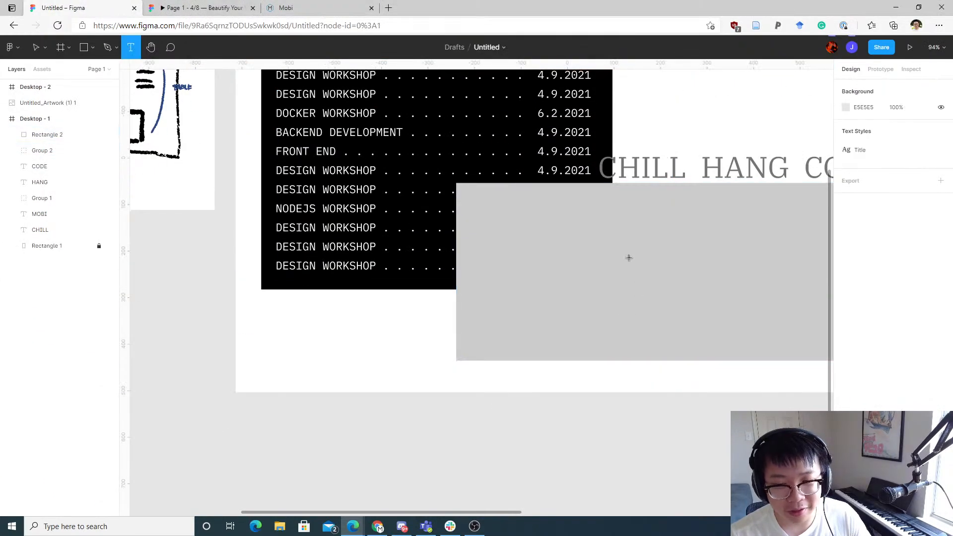
click(629, 257)
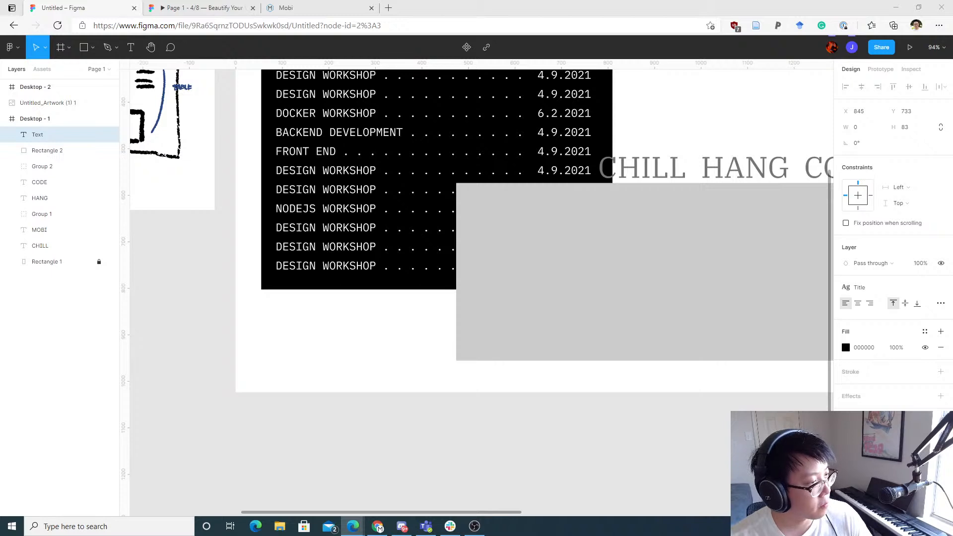
click(612, 226)
key(t)
click(603, 227)
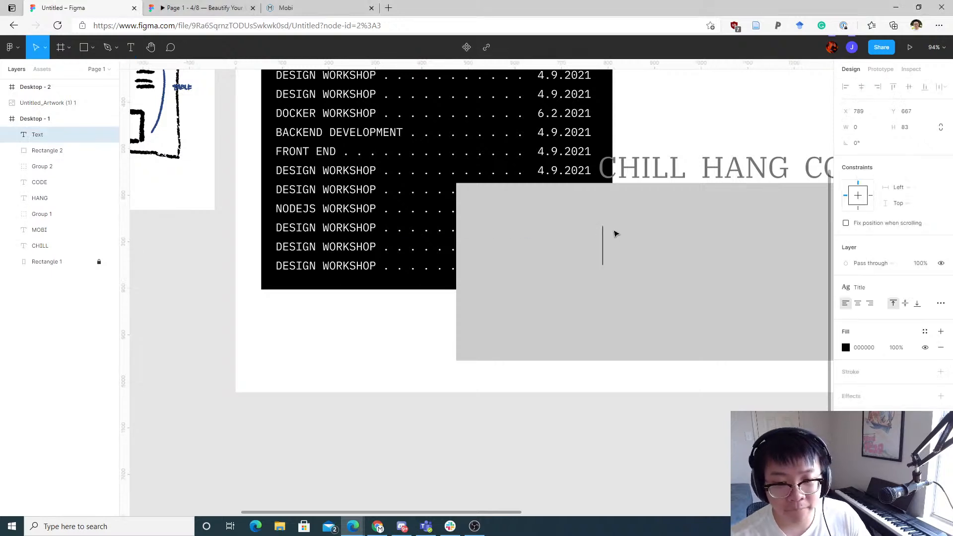
text(Mob)
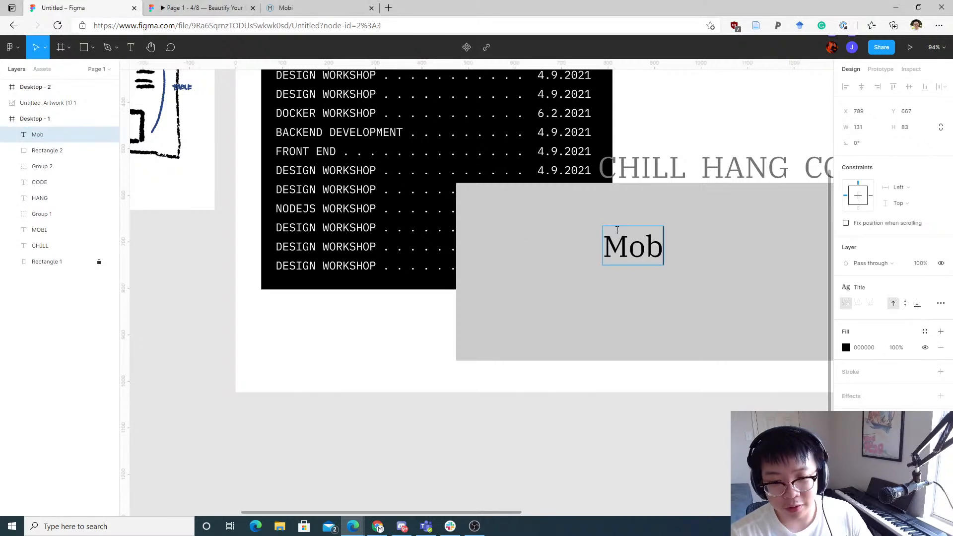
key(BackSpace)
key(BackSpace)
text(OBI IS A DEVELOEPR COFF)
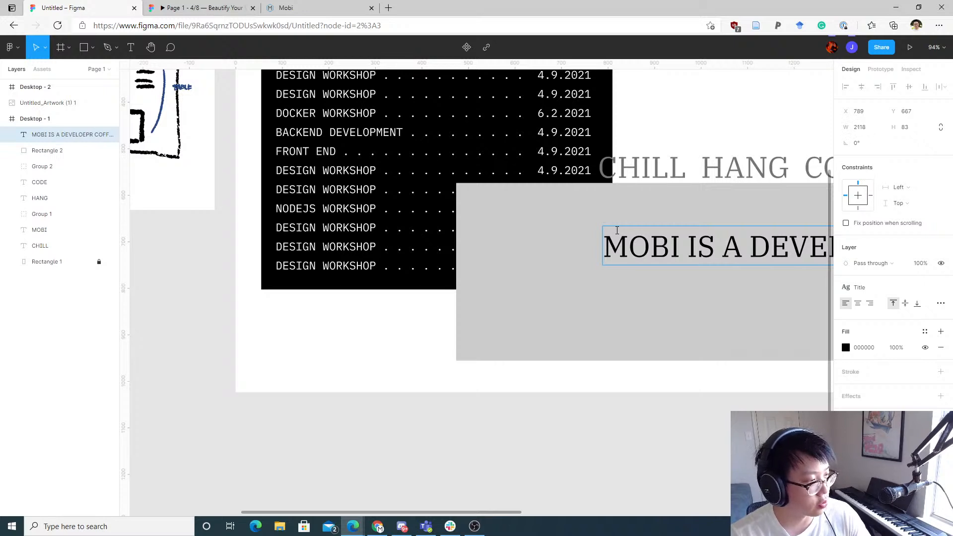
text(CHILL HANG AND )
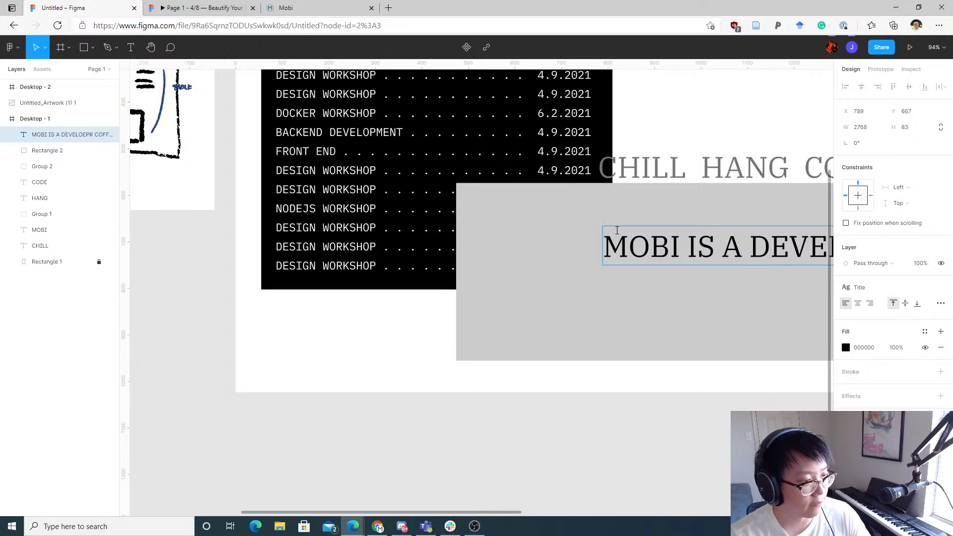
text(DE)
Step: Resize the sentence's text box to about 697 px wide so the text wraps onto several lines
key(Escape)
scroll(762, 239, down, 3)
drag(770, 283, 386, 349)
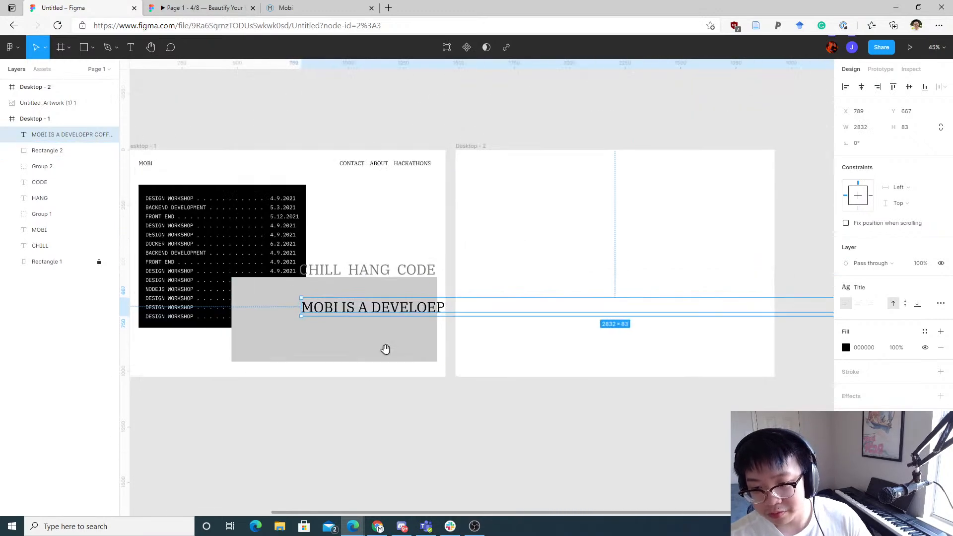
scroll(440, 311, down, 5)
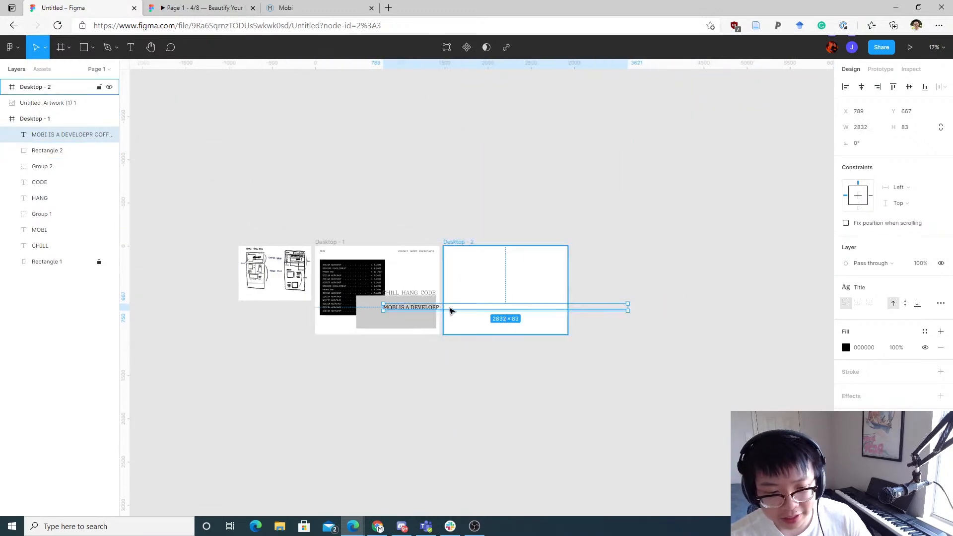
scroll(450, 310, up, 3)
drag(715, 306, 396, 323)
scroll(379, 332, up, 5)
drag(334, 316, 322, 244)
drag(397, 223, 586, 230)
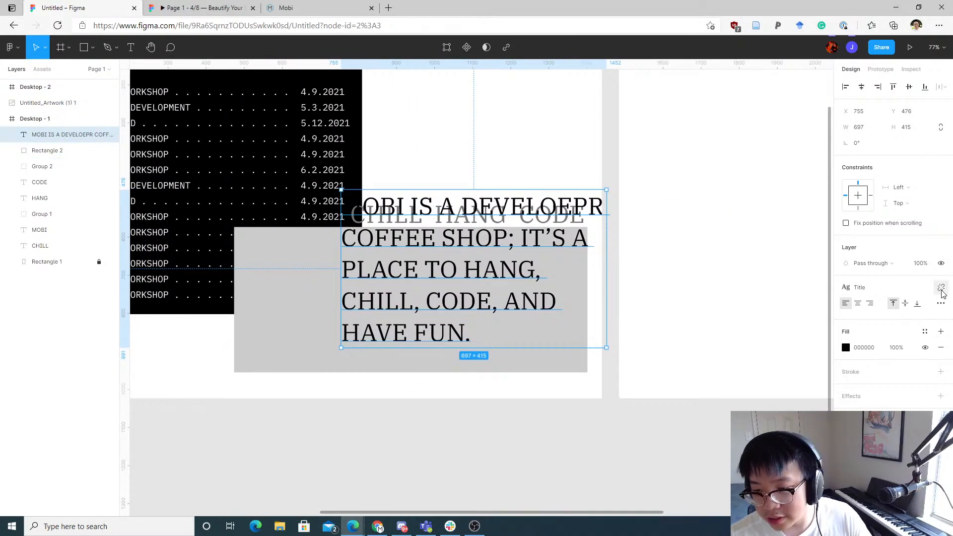
Step: Detach the sentence from the Title style and set it to IBM Plex Serif Regular at size 18
click(942, 289)
click(939, 304)
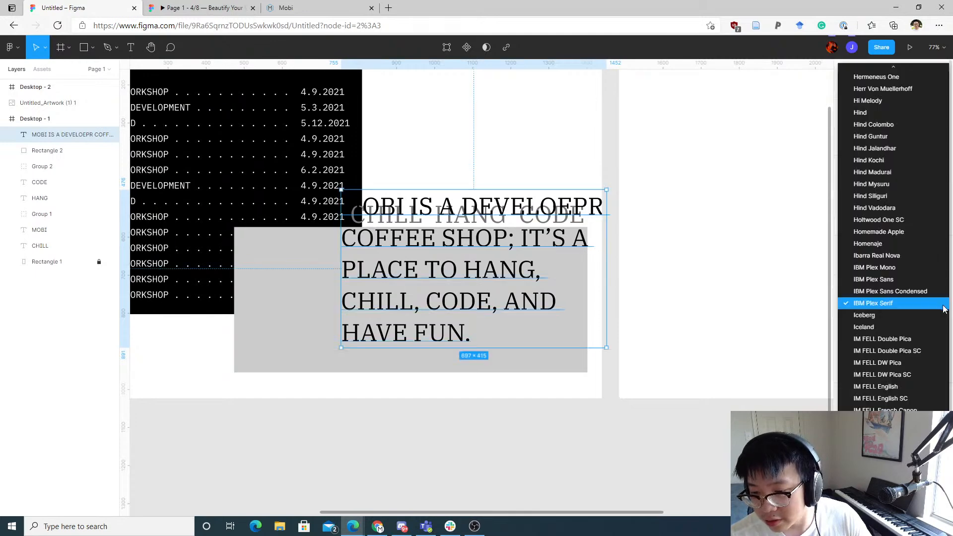
click(940, 307)
click(889, 321)
click(884, 322)
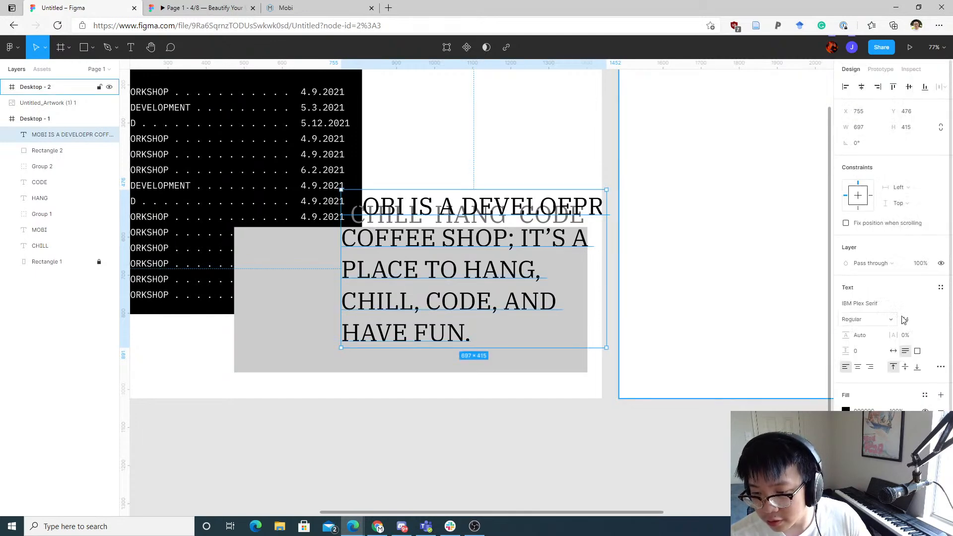
click(930, 321)
click(918, 272)
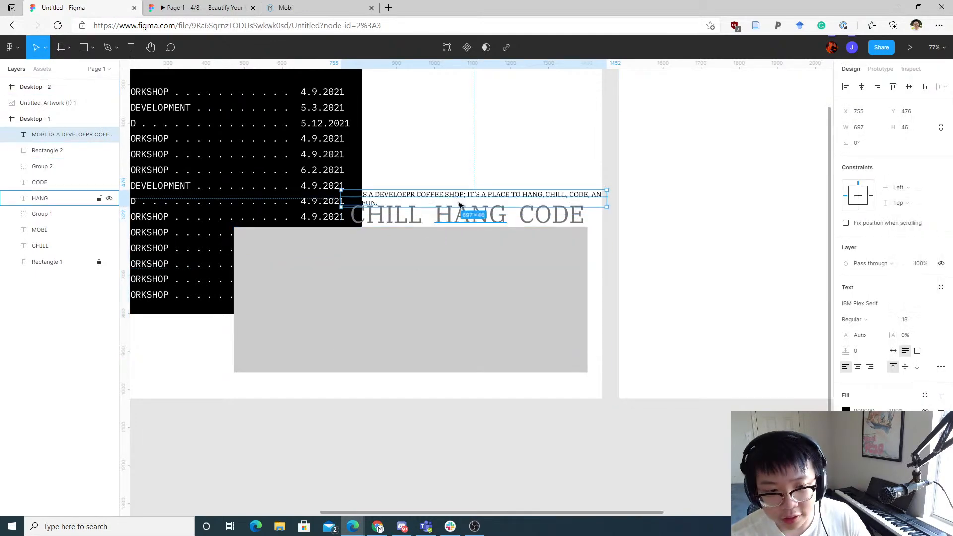
Step: Move the sentence down into the grey rectangle and change its font to IBM Plex Mono
drag(475, 198, 430, 308)
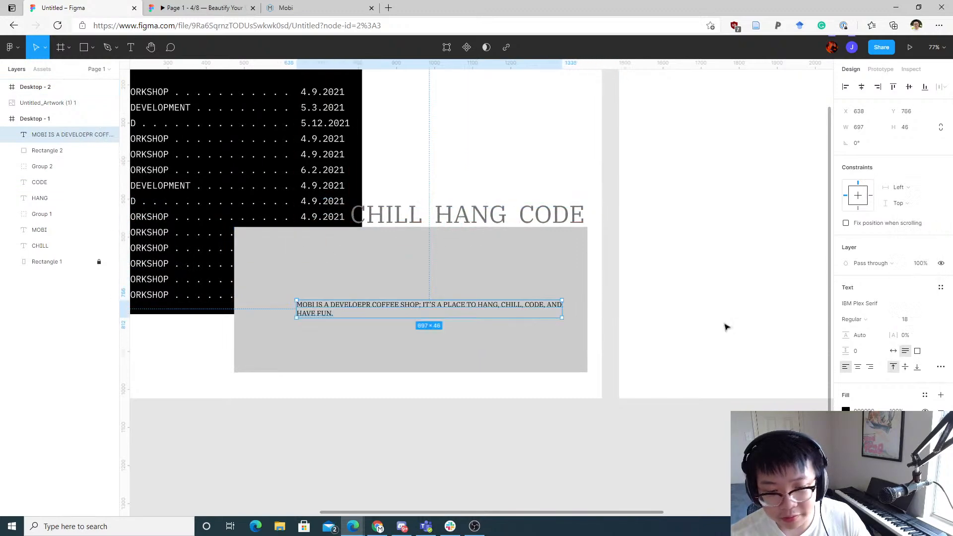
click(940, 304)
click(940, 307)
click(875, 305)
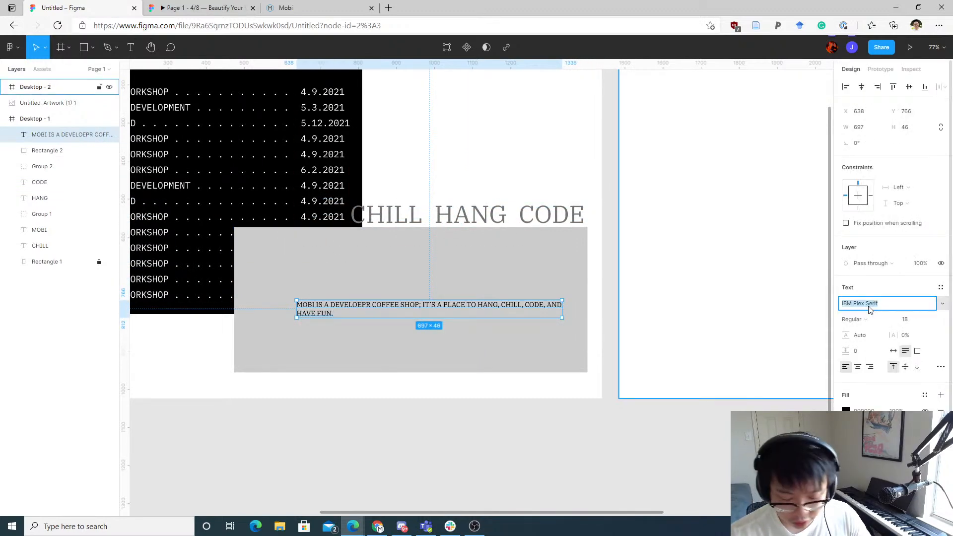
key(Right)
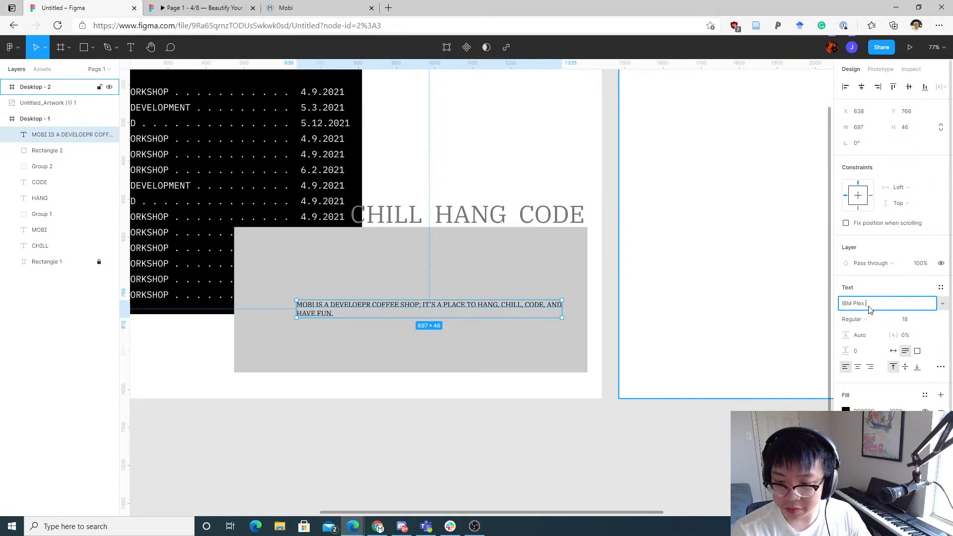
key(Return)
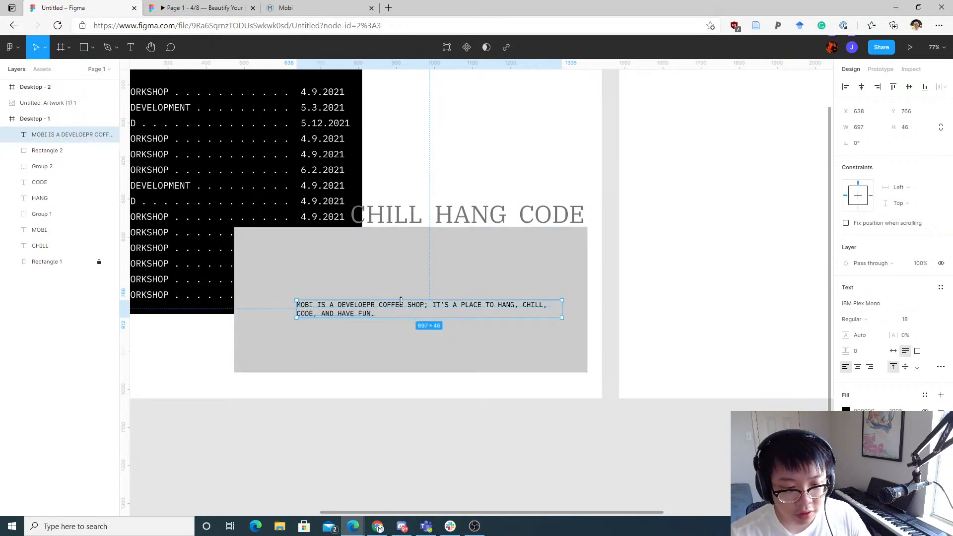
Step: Resize and reposition the sentence's text box to about 456 × 206 inside the grey rectangle
drag(562, 318, 516, 379)
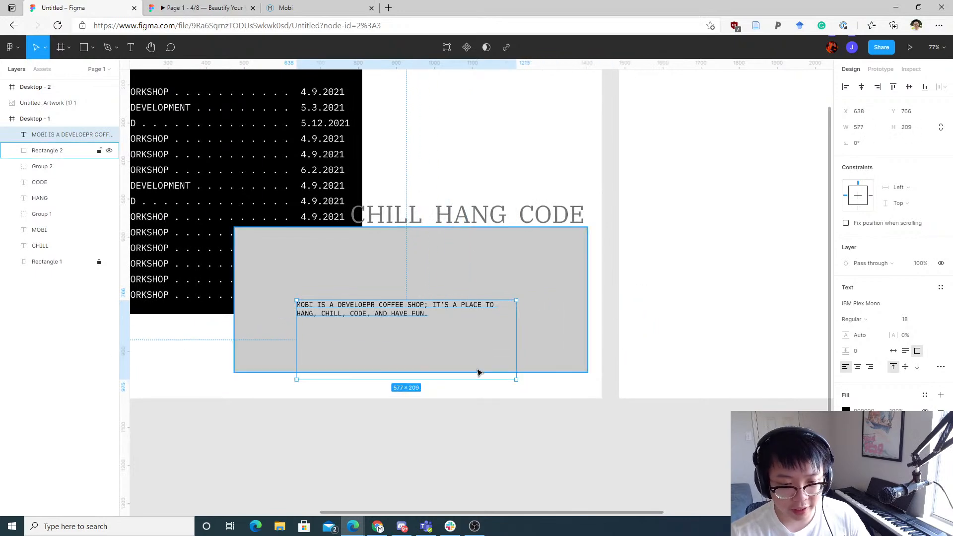
drag(404, 324, 369, 292)
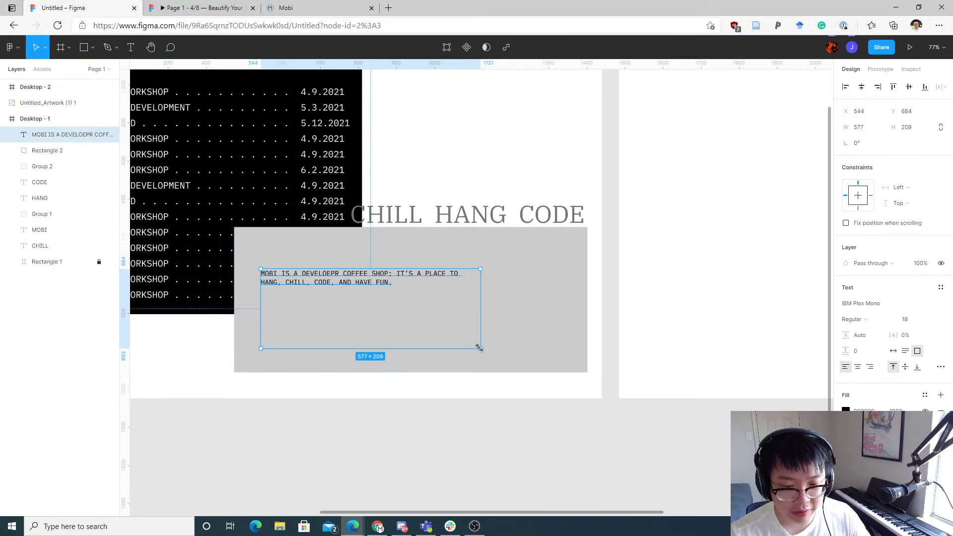
drag(480, 348, 435, 348)
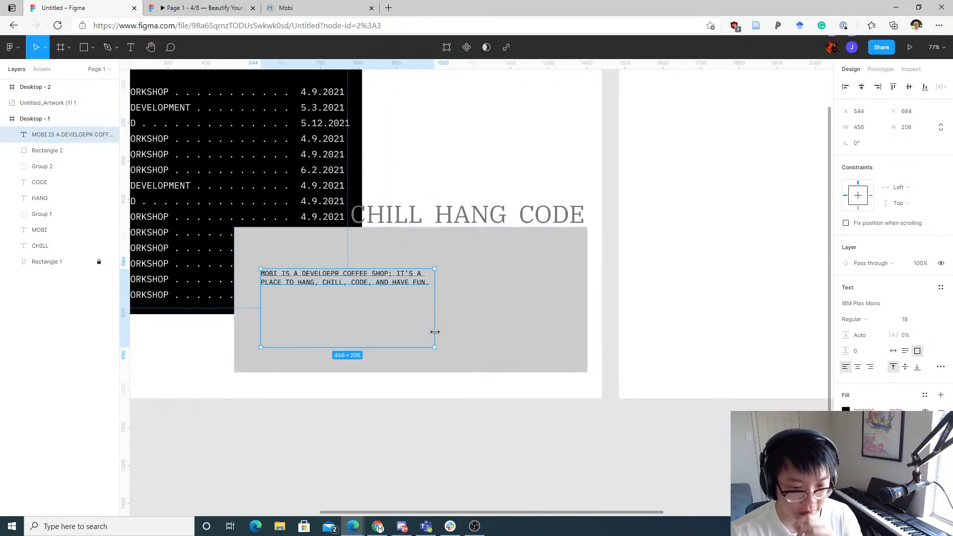
double_click(438, 315)
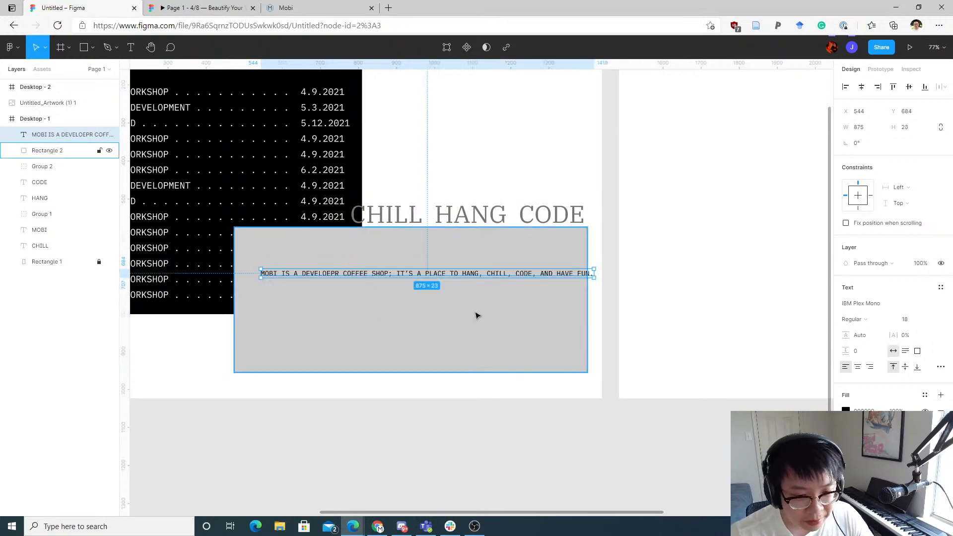
drag(517, 274, 477, 294)
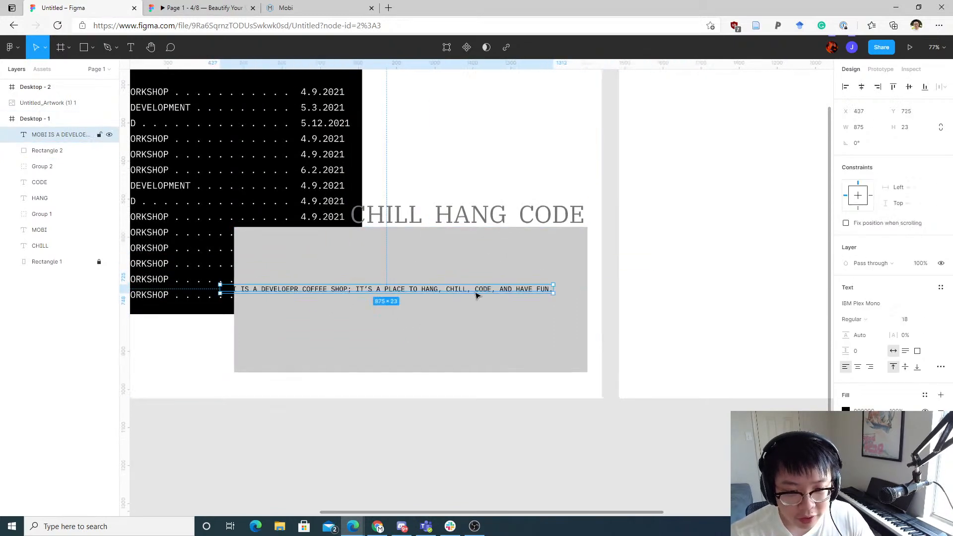
key(ctrl+z)
key(ctrl+z)
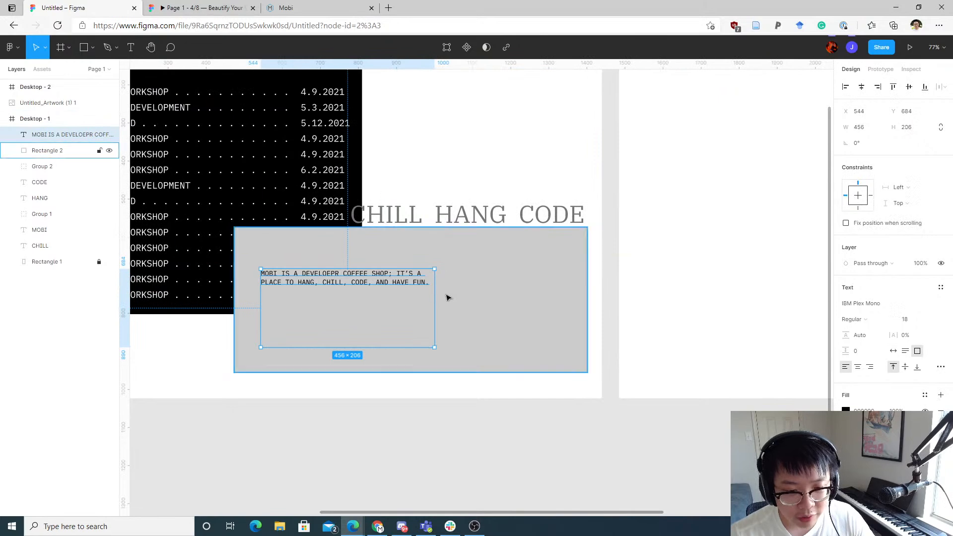
Step: Rewrap the sentence into a box about 273 × 138 and position it below the CHILL HANG CODE heading
double_click(436, 296)
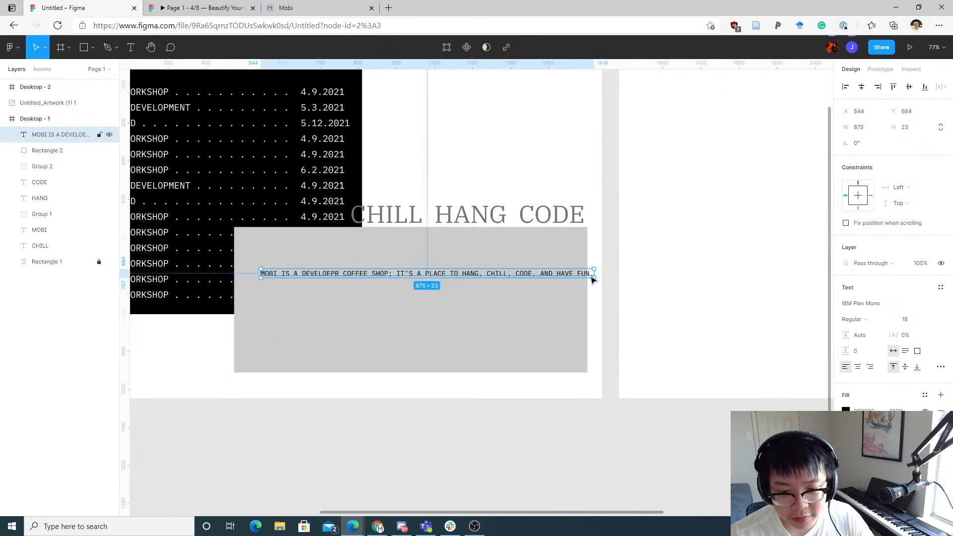
drag(595, 278, 365, 322)
drag(353, 249, 498, 266)
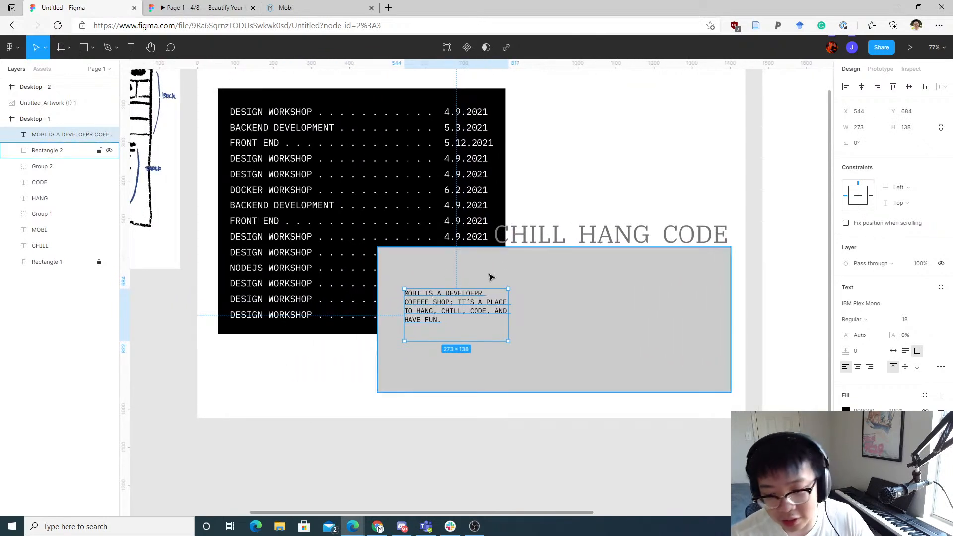
scroll(562, 234, up, 3)
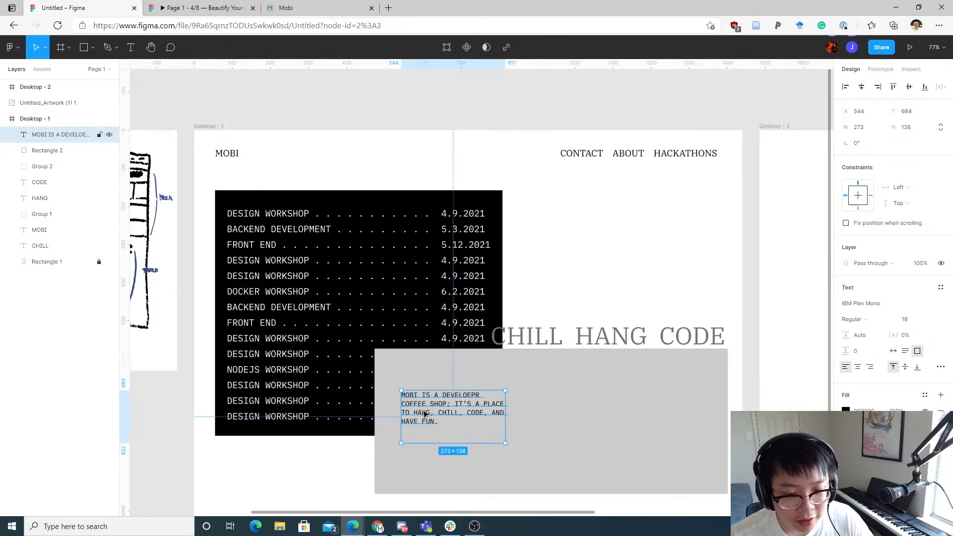
drag(426, 414, 518, 385)
click(603, 239)
drag(612, 232, 578, 164)
click(417, 314)
click(520, 316)
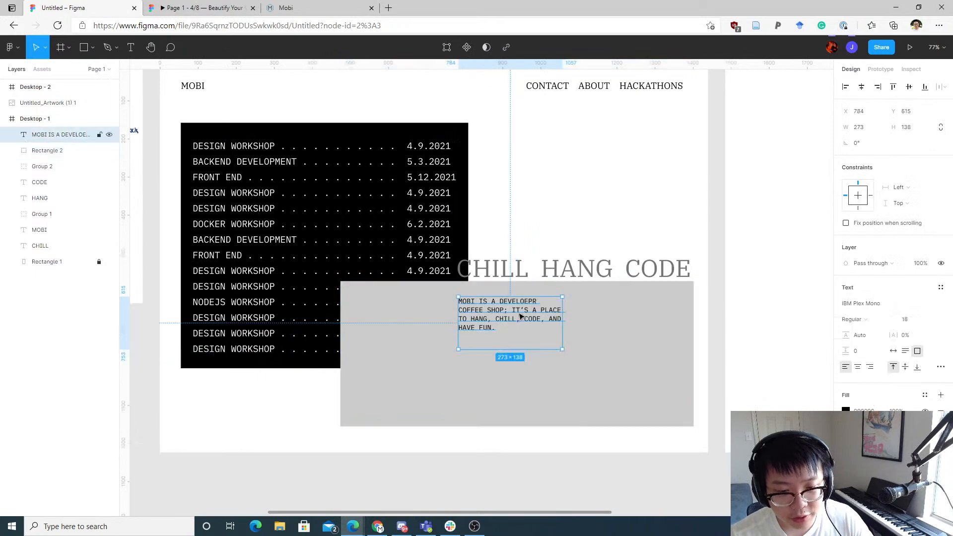
drag(521, 316, 155, 326)
Step: Draw a rectangle about 828 × 435 in Desktop - 2 and fill it FF0000 at 10% opacity
key(r)
mouse_move(350, 169)
mouse_down()
mouse_move(556, 292)
mouse_move(590, 335)
mouse_up()
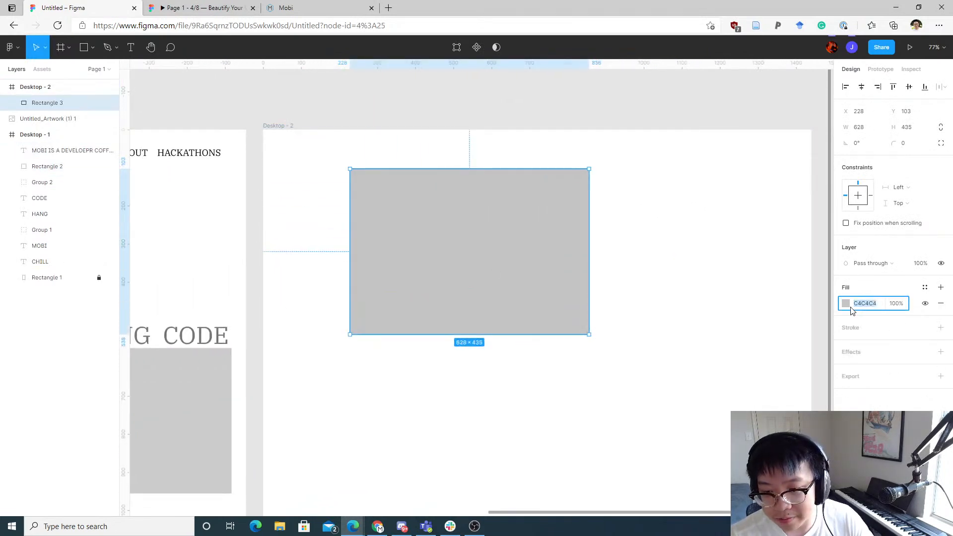
click(847, 303)
drag(777, 303, 829, 275)
drag(736, 303, 863, 270)
click(898, 304)
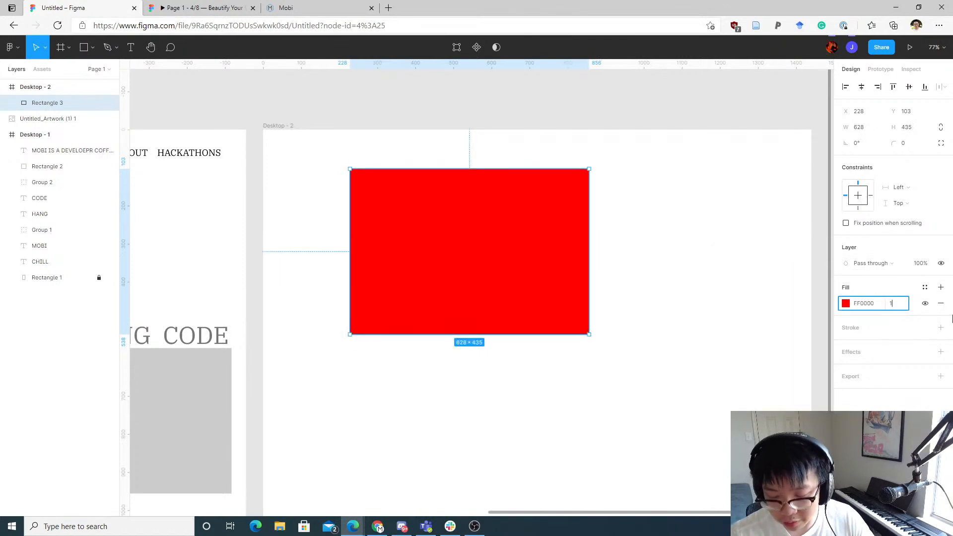
text(10)
key(Return)
Step: Draw a second grey rectangle about 382 × 253 and place it to the right of the red one
click(725, 275)
key(r)
mouse_move(406, 194)
mouse_down()
mouse_move(496, 230)
mouse_move(553, 290)
mouse_up()
drag(504, 249, 482, 248)
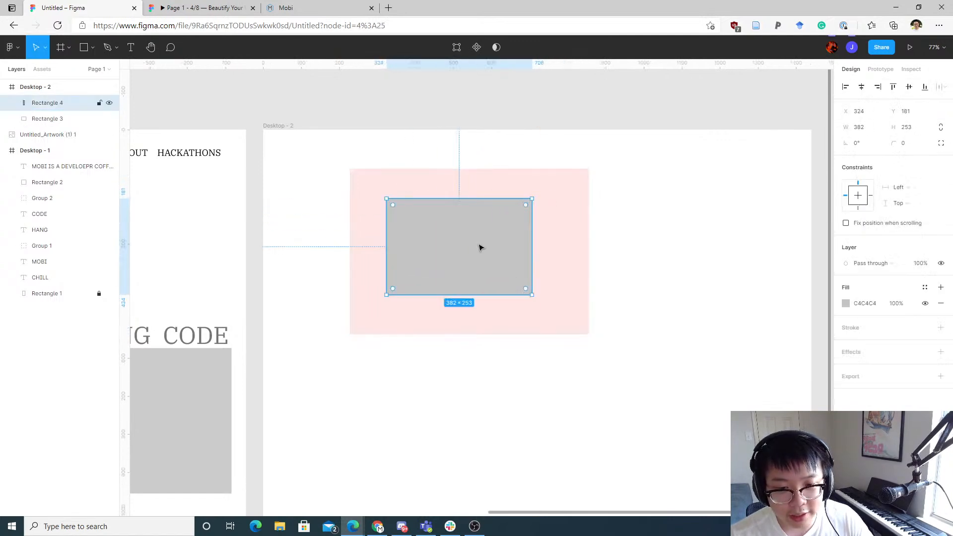
click(583, 223)
mouse_move(590, 232)
mouse_down()
mouse_move(759, 228)
mouse_move(594, 231)
mouse_up()
click(479, 270)
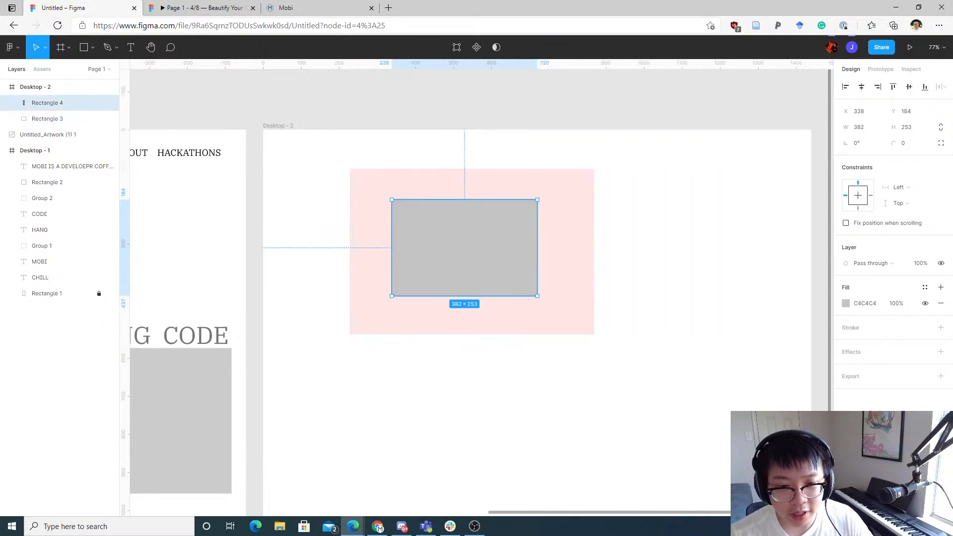
drag(435, 223, 659, 276)
click(511, 215)
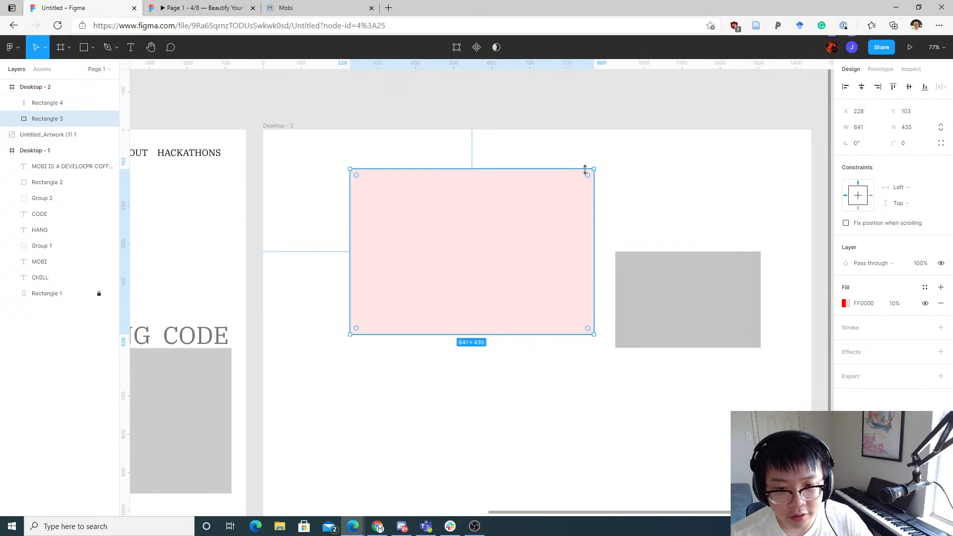
drag(594, 166, 562, 192)
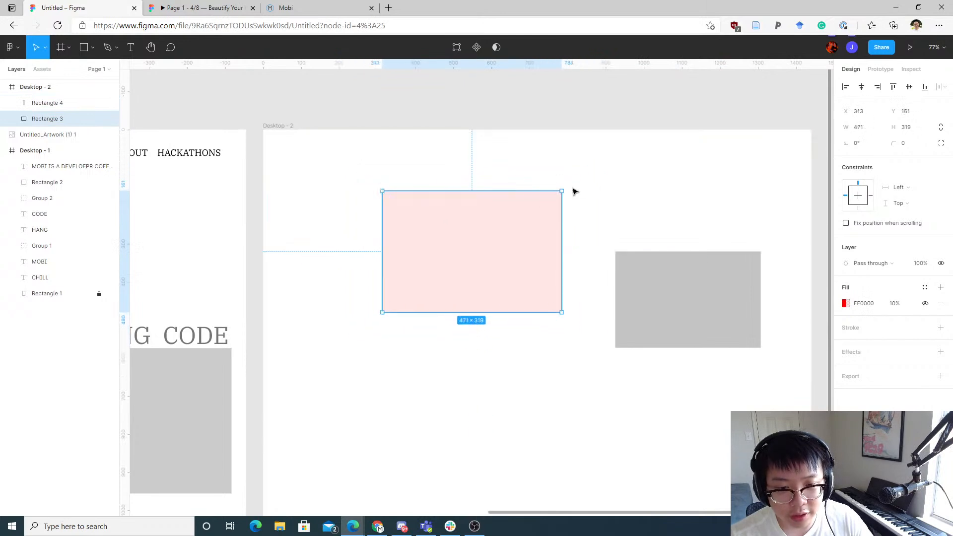
key(ctrl+z)
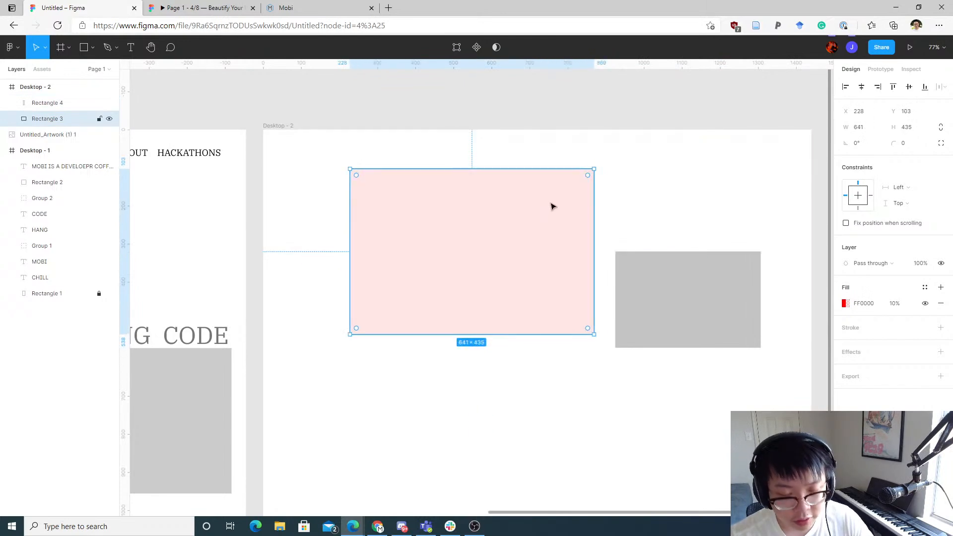
Step: Paste a copy of the red rectangle inside it, resize it to about 425 × 287 and set its fill opacity to 25%
key(ctrl+v)
drag(593, 170, 538, 198)
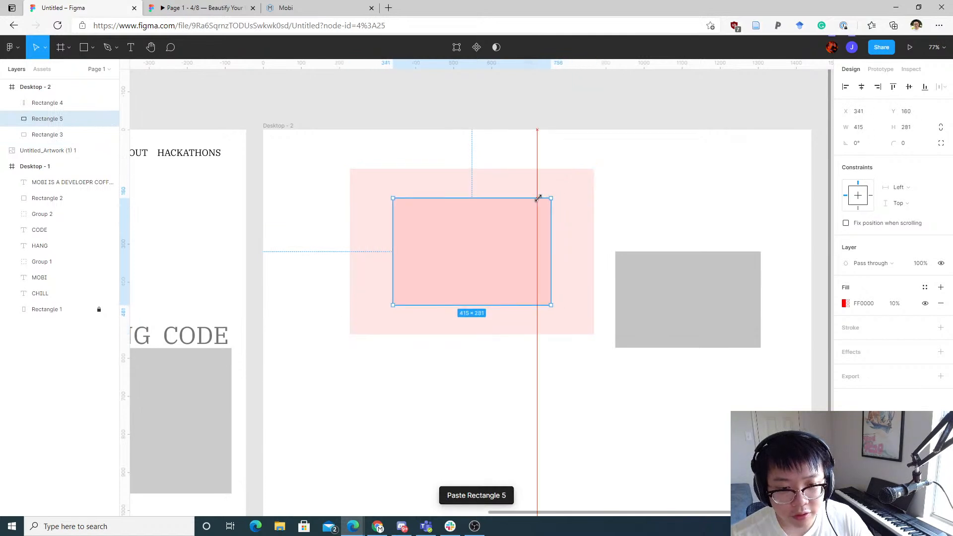
click(897, 303)
text(25)
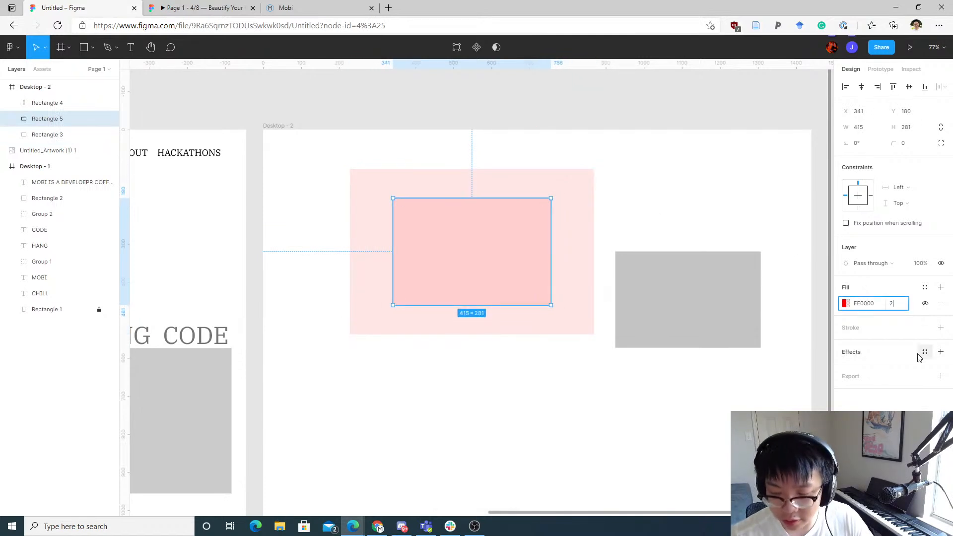
key(Return)
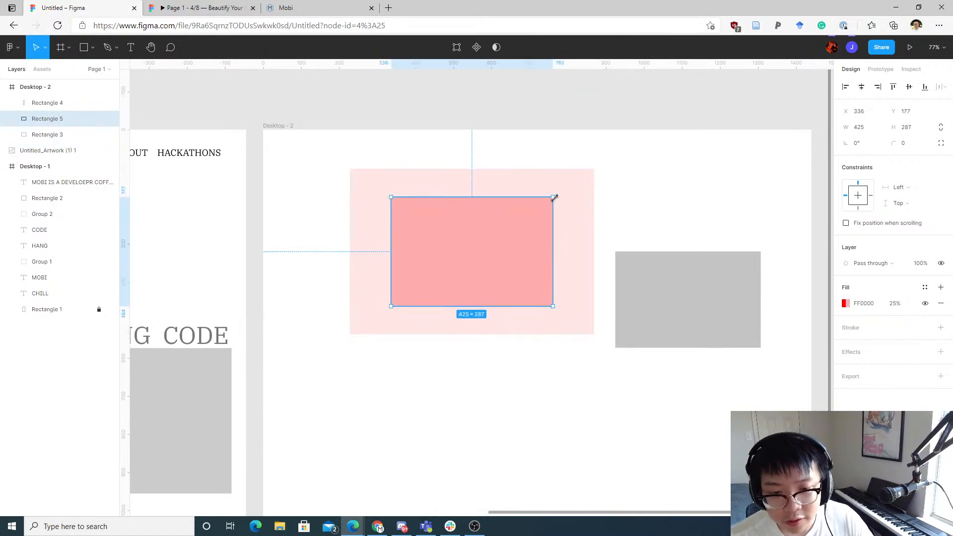
drag(552, 198, 567, 188)
Step: Move the grey rectangle into the centre of the nested red rectangles
click(671, 277)
drag(670, 276, 457, 249)
scroll(489, 243, up, 5)
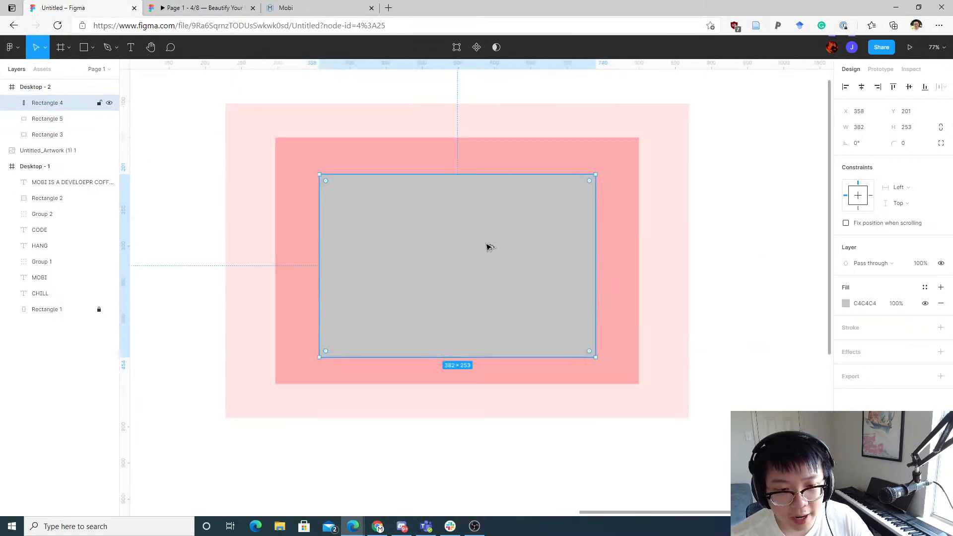
Step: Add placeholder text ASDFASDFADFSFSD at the top-left of the grey rectangle
key(t)
click(328, 181)
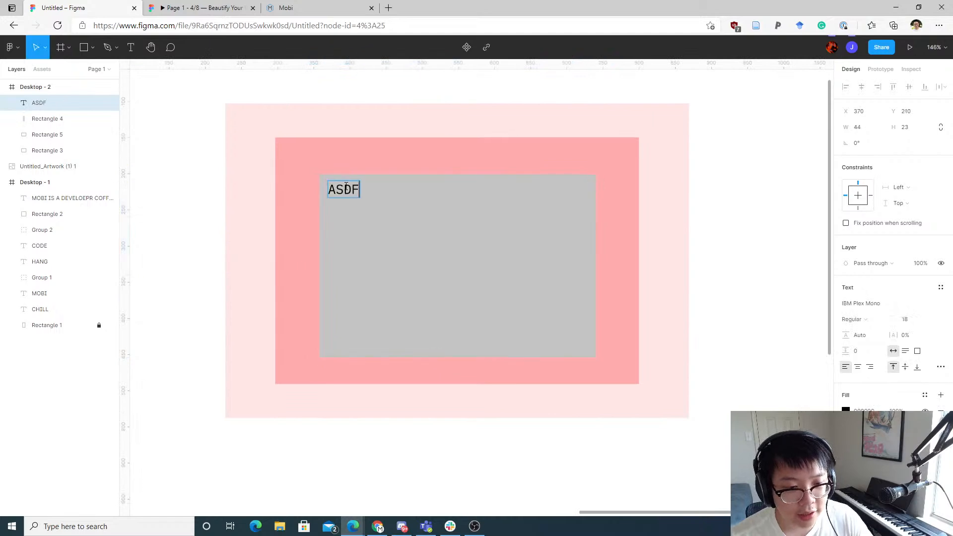
text(ASDFASDFADFSFSD)
key(Escape)
mouse_move(359, 198)
mouse_down()
mouse_move(368, 196)
mouse_move(361, 187)
mouse_up()
Step: Enlarge the grey rectangle from its top-left corner to about 406 × 274
click(375, 208)
click(336, 170)
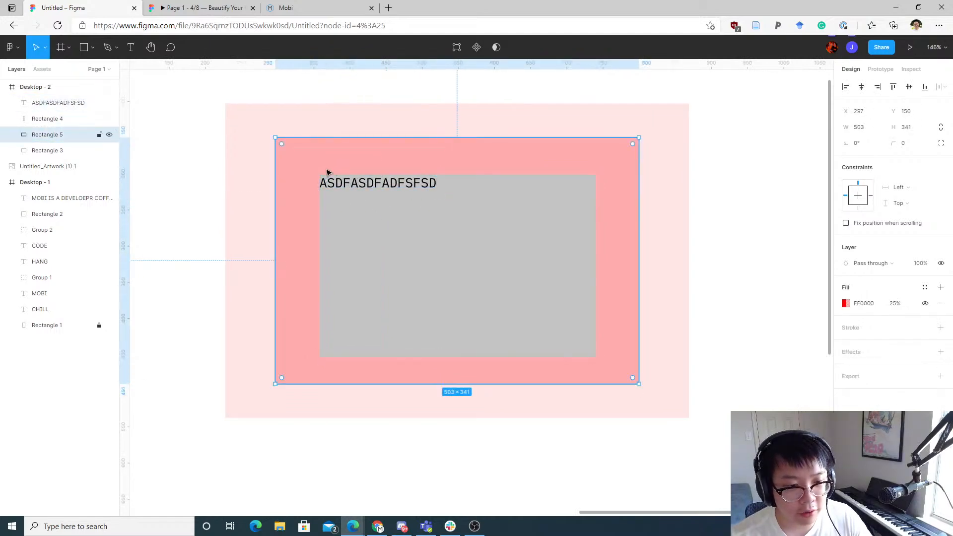
click(342, 200)
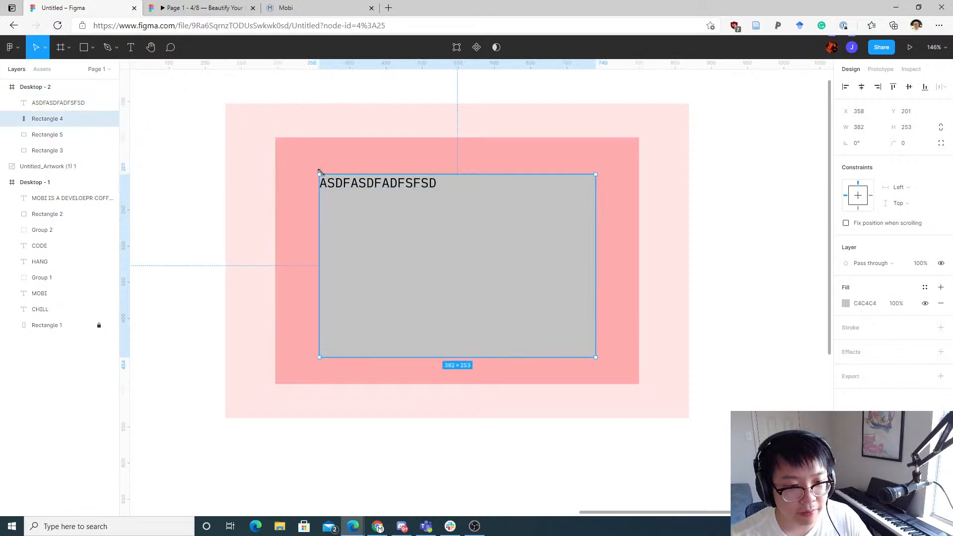
mouse_move(320, 172)
mouse_down()
mouse_move(301, 158)
mouse_move(332, 184)
mouse_move(320, 172)
mouse_up()
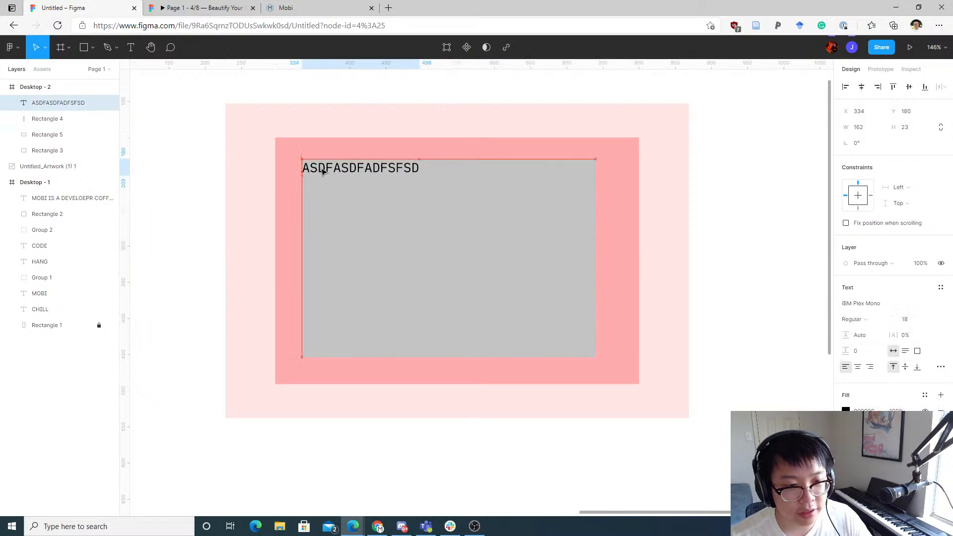
Step: Resize the outer pale red rectangle to about 807 × 435
click(272, 166)
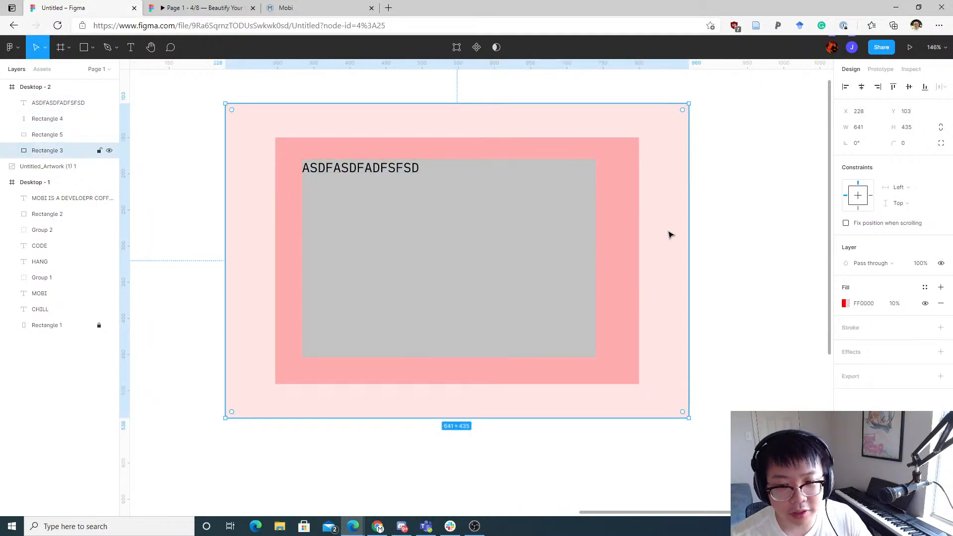
drag(689, 231, 791, 221)
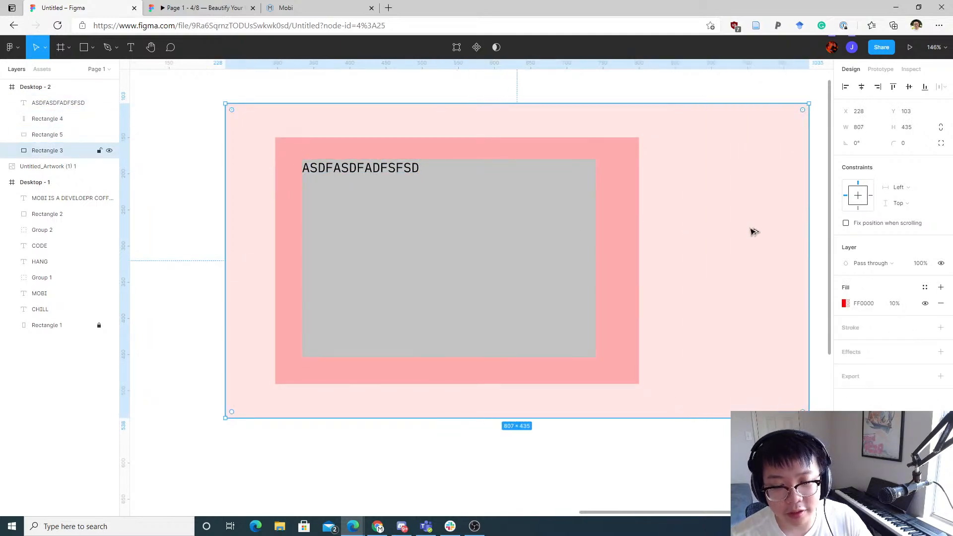
scroll(744, 229, down, 1)
mouse_move(563, 256)
mouse_down()
mouse_move(517, 254)
mouse_move(555, 250)
mouse_up()
key(ctrl+z)
click(496, 250)
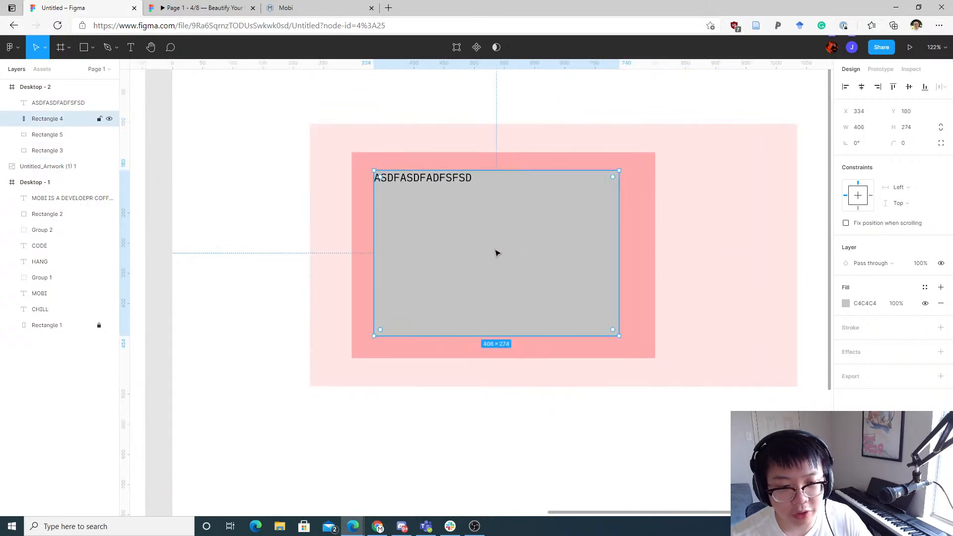
drag(496, 253, 520, 250)
key(ctrl+z)
click(610, 451)
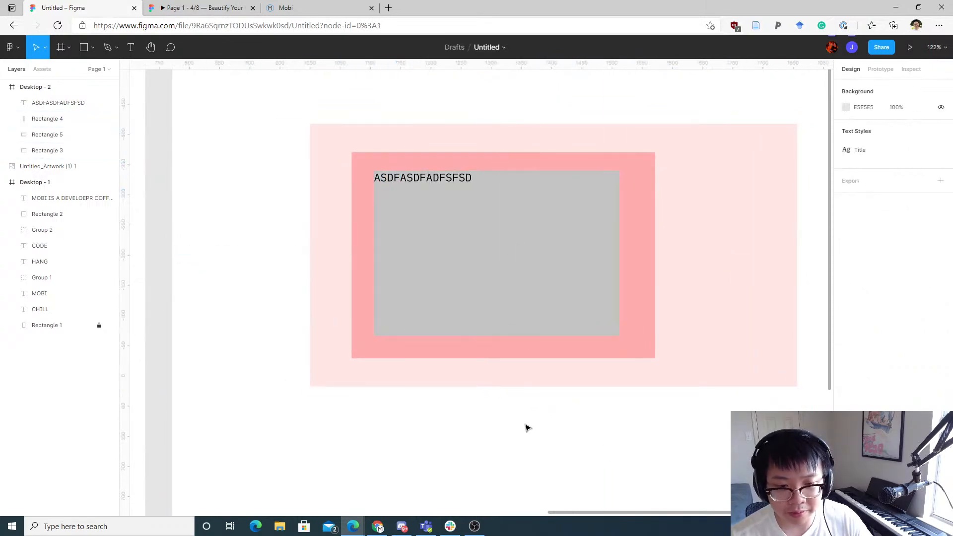
Step: Inspect the Desktop - 1 layout around the CHILL HANG CODE heading and the grey rectangle
scroll(525, 424, down, 5)
drag(425, 412, 615, 295)
click(404, 341)
scroll(407, 338, up, 5)
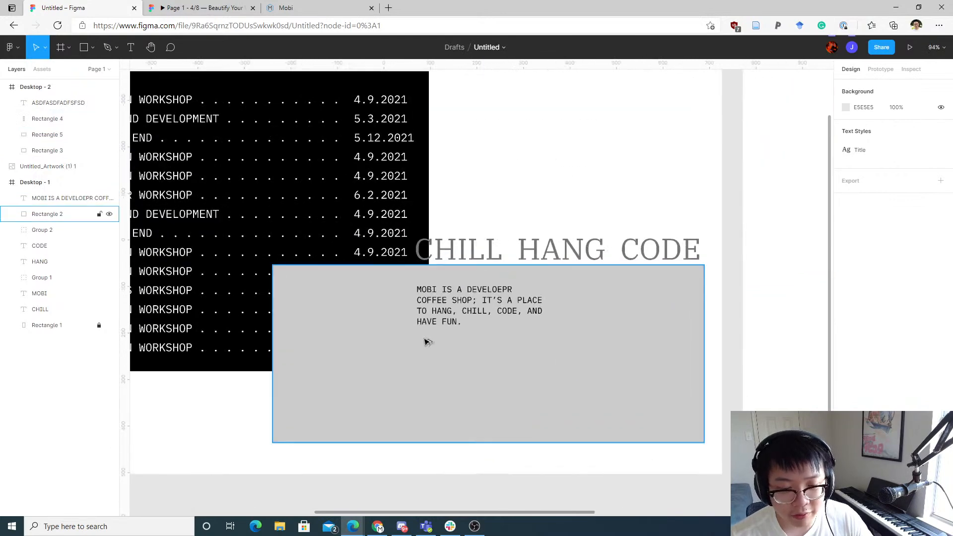
click(425, 340)
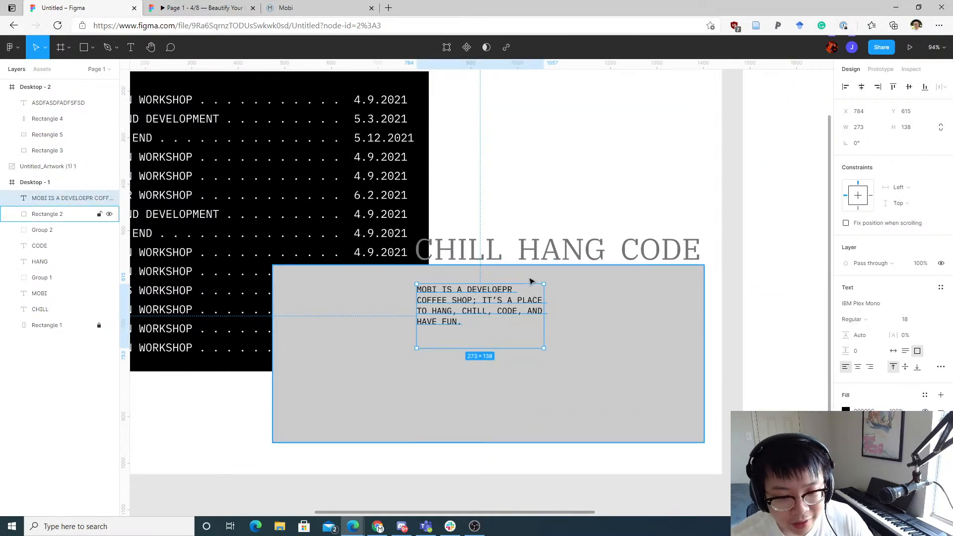
scroll(618, 162, left, 3)
scroll(617, 161, up, 1)
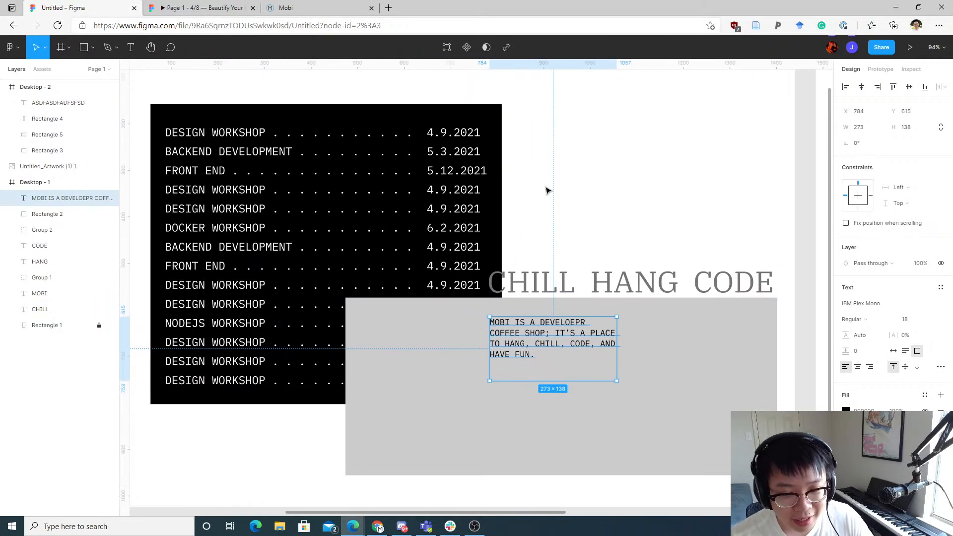
drag(611, 199, 485, 184)
scroll(553, 211, down, 3)
drag(587, 197, 568, 217)
scroll(465, 246, up, 2)
click(398, 311)
scroll(405, 296, left, 5)
scroll(404, 296, up, 1)
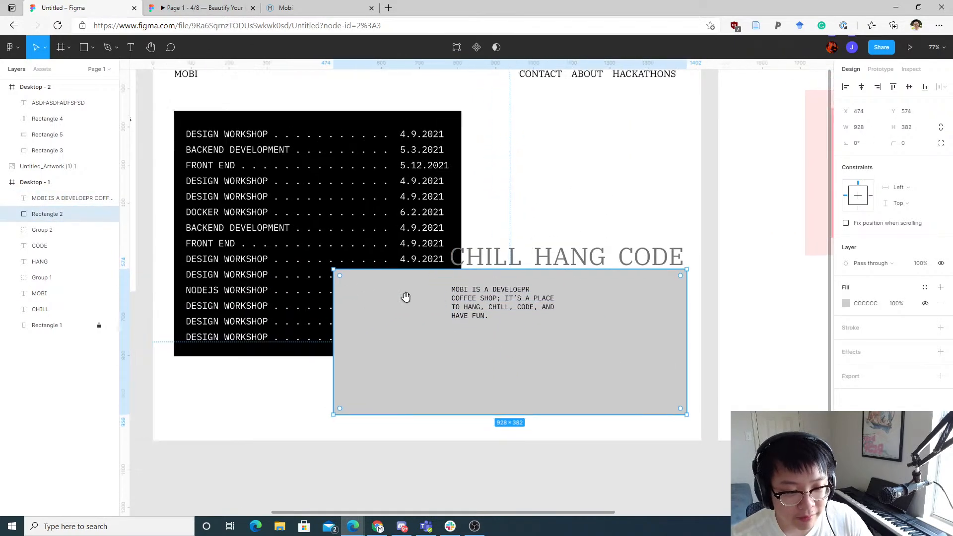
click(420, 117)
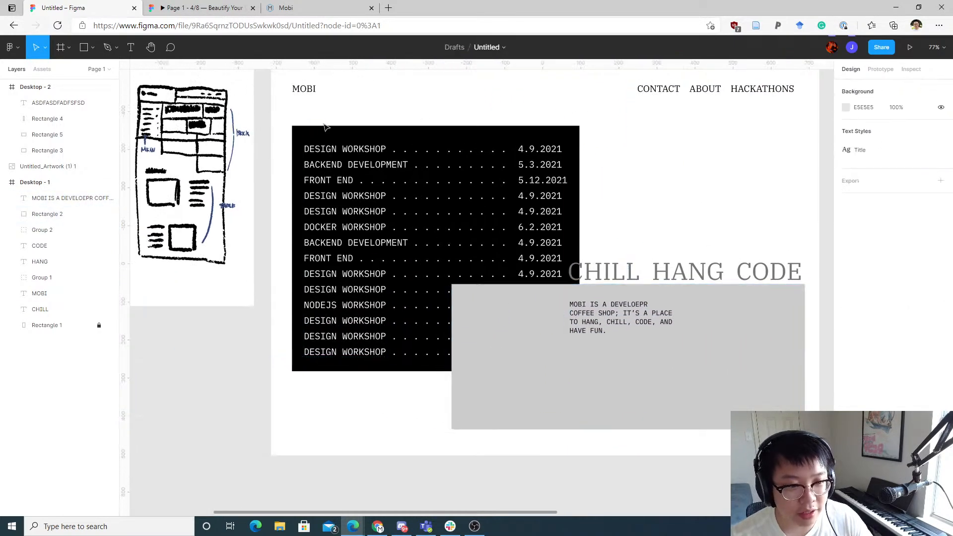
Step: Group the CHILL, HANG and CODE headings together with the description sentence
scroll(472, 215, down, 2)
scroll(472, 215, right, 4)
click(432, 204)
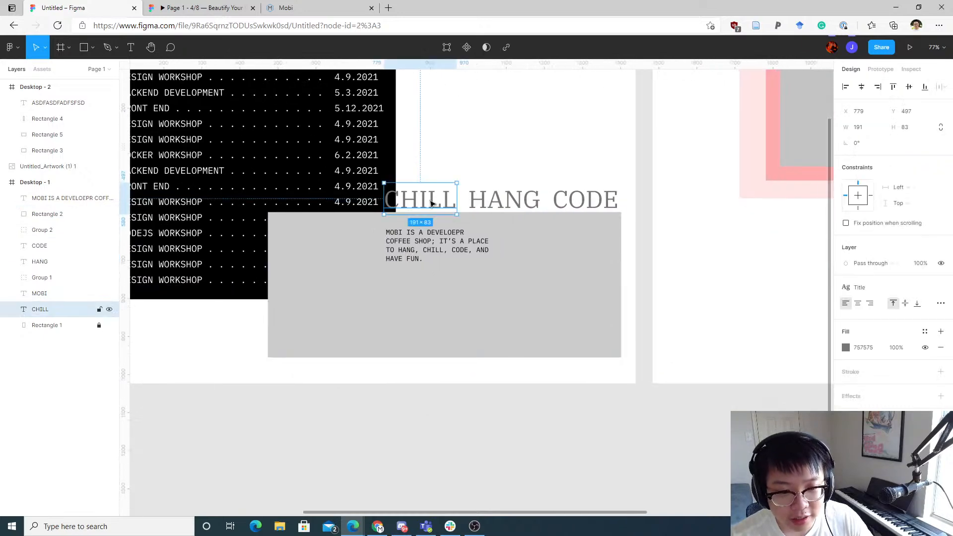
shift+click(427, 246)
shift+click(504, 202)
shift+click(576, 204)
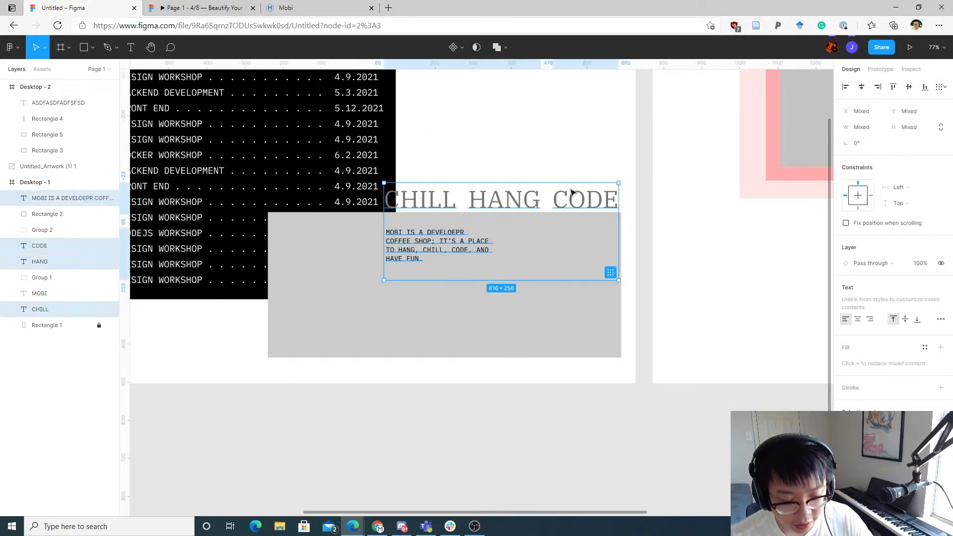
key(ctrl+g)
drag(571, 195, 494, 201)
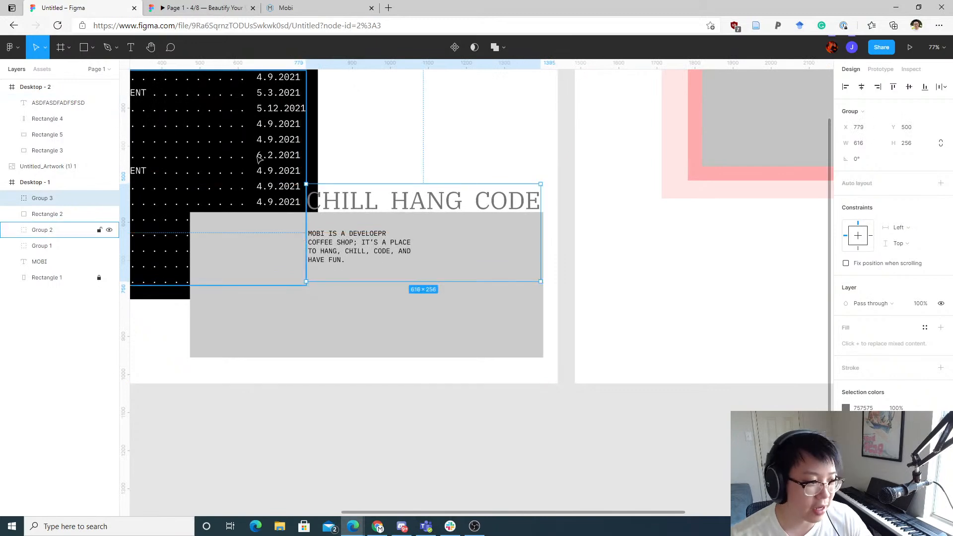
Step: Examine the grouped heading and sentence over the grey rectangle in Desktop - 1
click(435, 151)
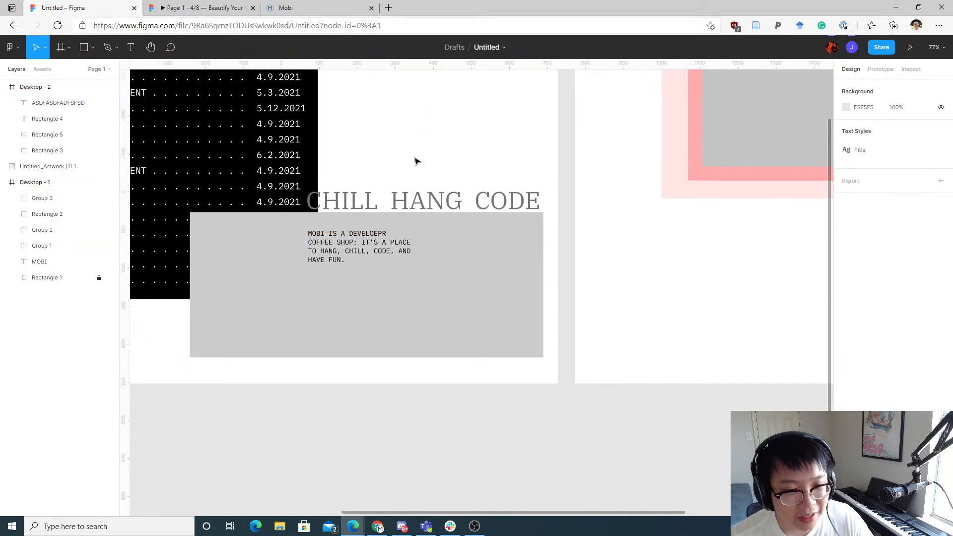
drag(417, 160, 489, 229)
scroll(450, 215, up, 2)
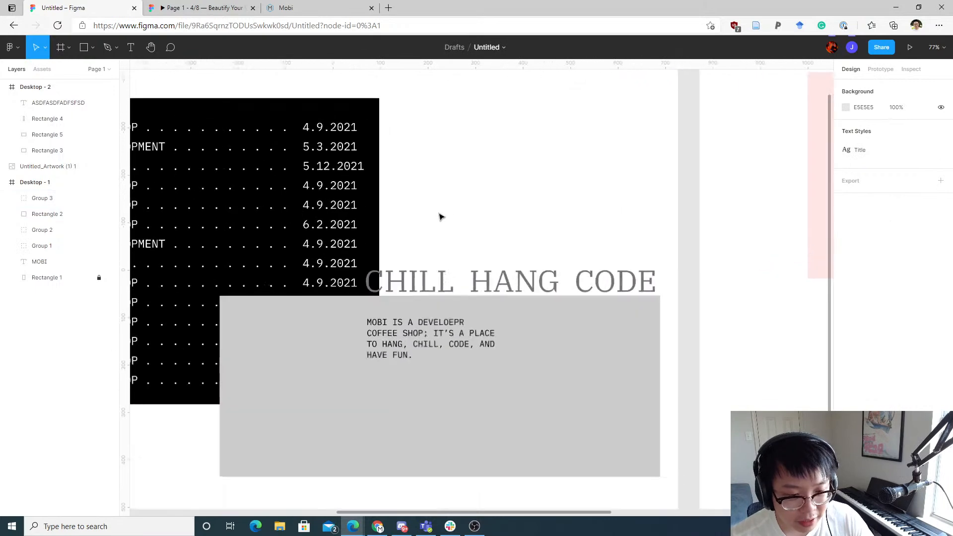
drag(445, 230, 520, 213)
scroll(520, 213, down, 5)
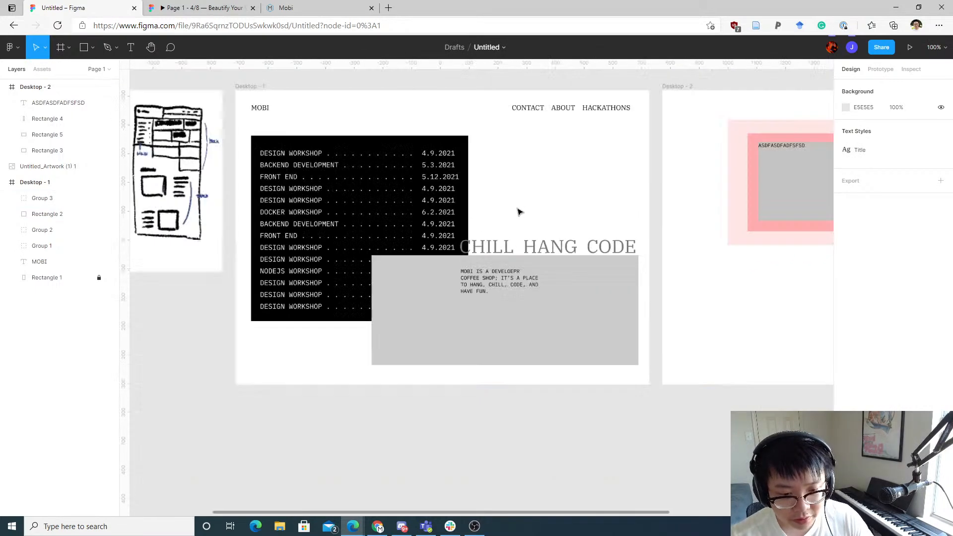
click(492, 273)
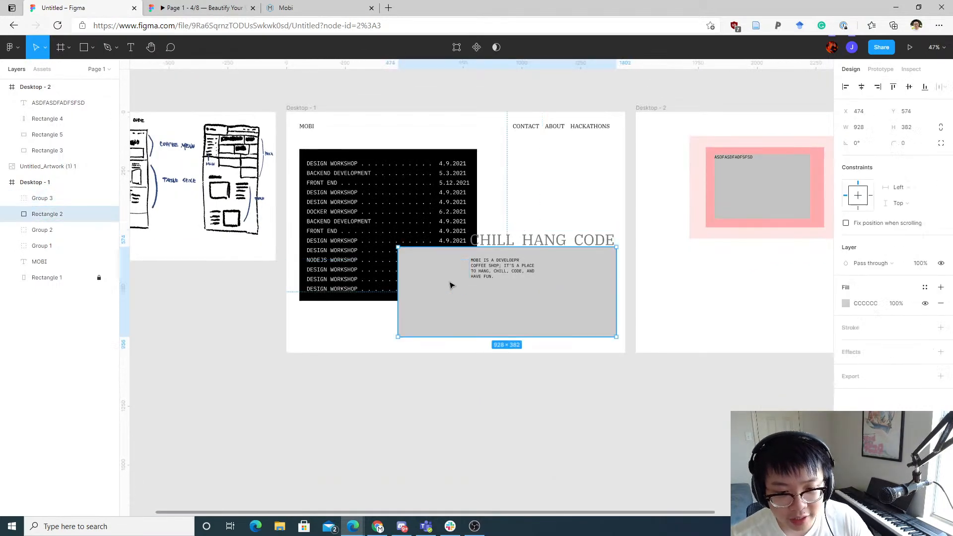
double_click(481, 269)
click(553, 214)
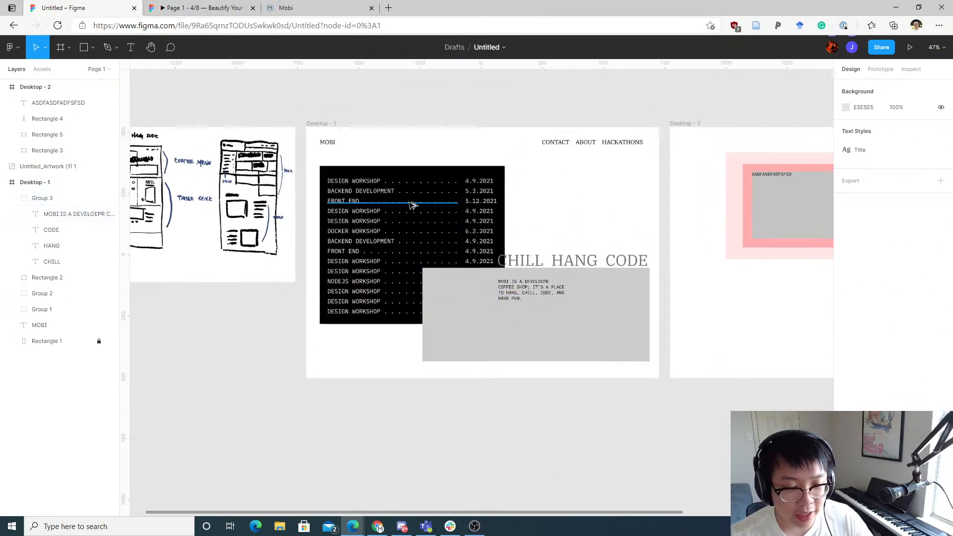
Step: Compare the Desktop - 1 layout with the hand-drawn wireframe sketches
scroll(400, 179, up, 5)
drag(578, 167, 643, 108)
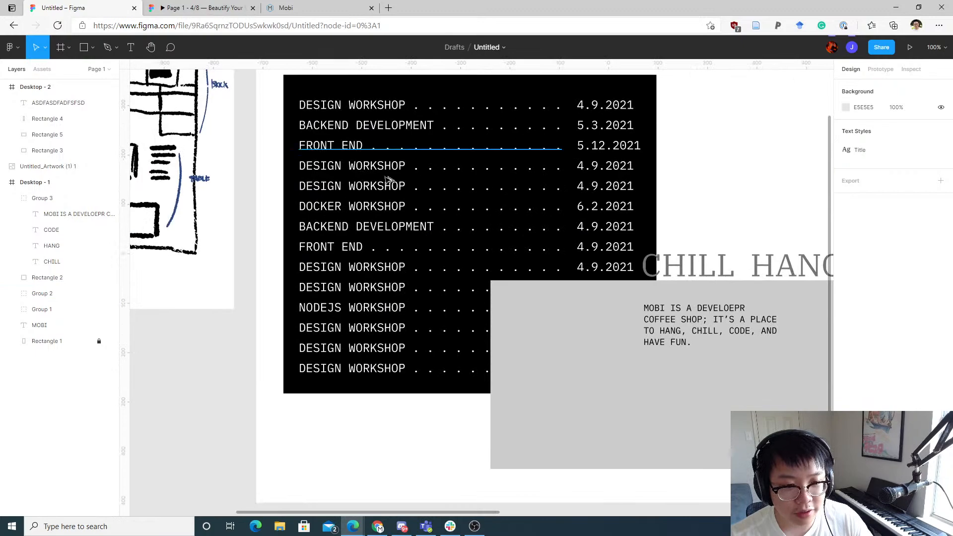
scroll(467, 182, down, 5)
scroll(435, 224, up, 4)
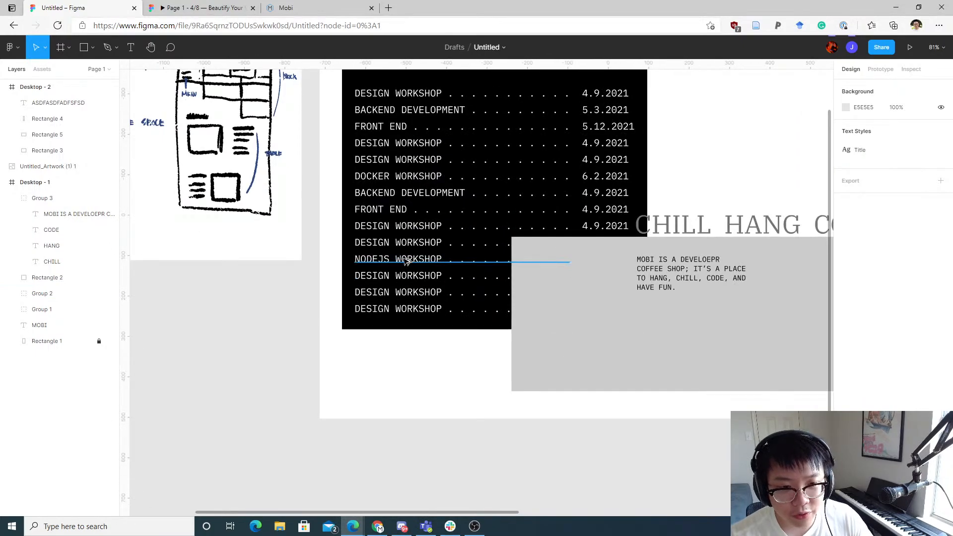
scroll(406, 262, up, 3)
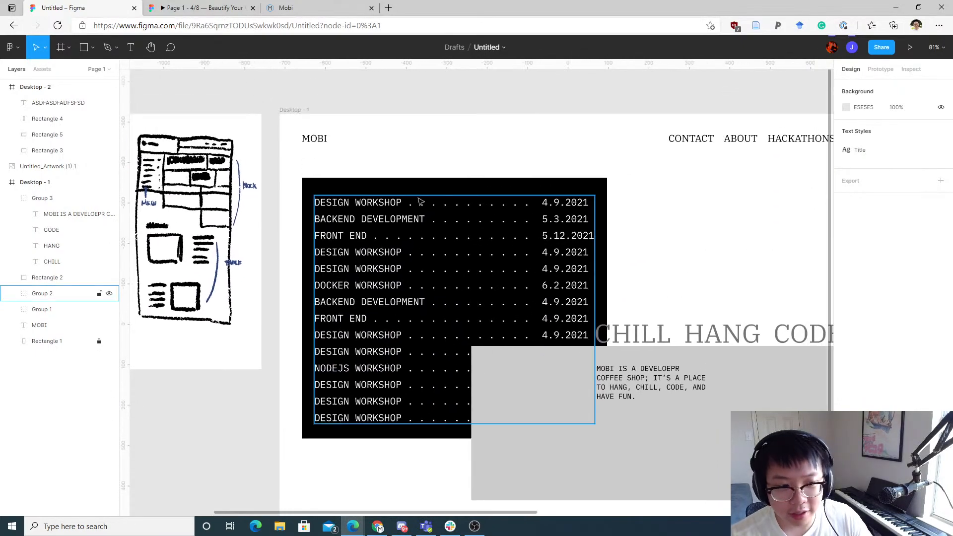
scroll(419, 201, left, 5)
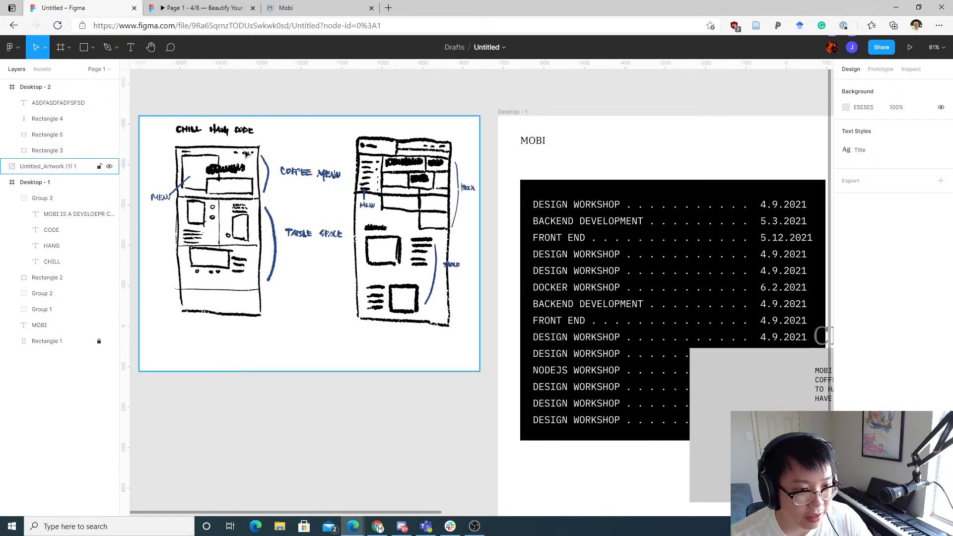
scroll(215, 173, up, 5)
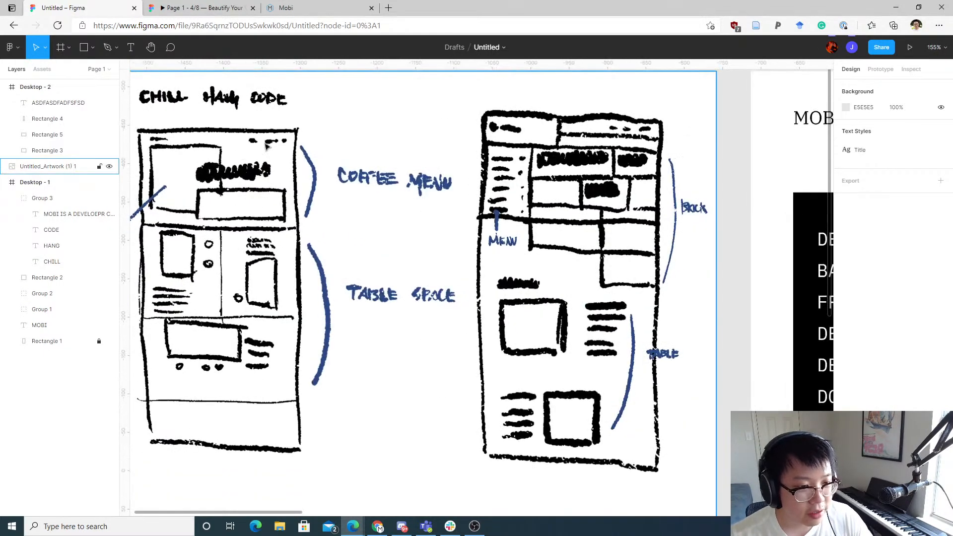
scroll(423, 158, left, 3)
scroll(344, 171, right, 10)
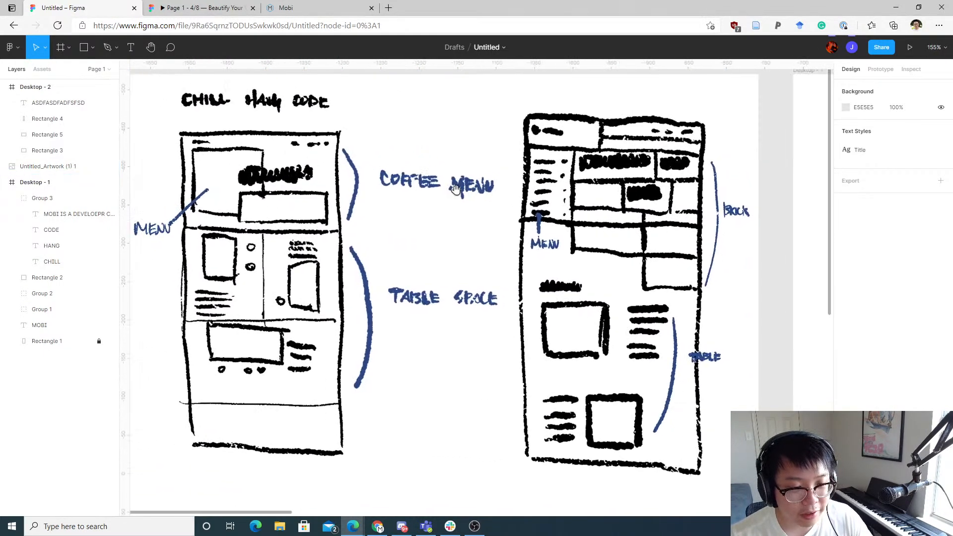
scroll(453, 208, down, 5)
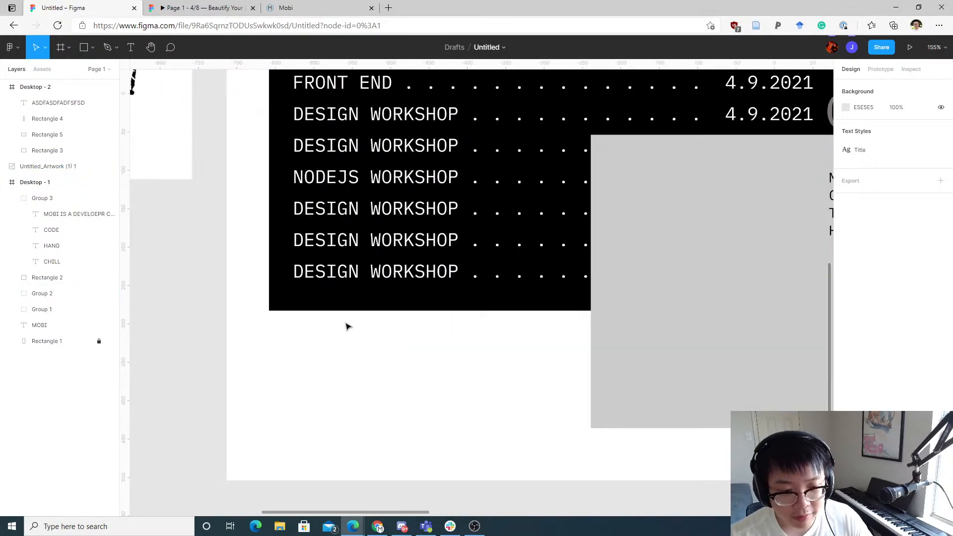
scroll(378, 374, down, 10)
scroll(409, 339, right, 2)
scroll(410, 339, down, 1)
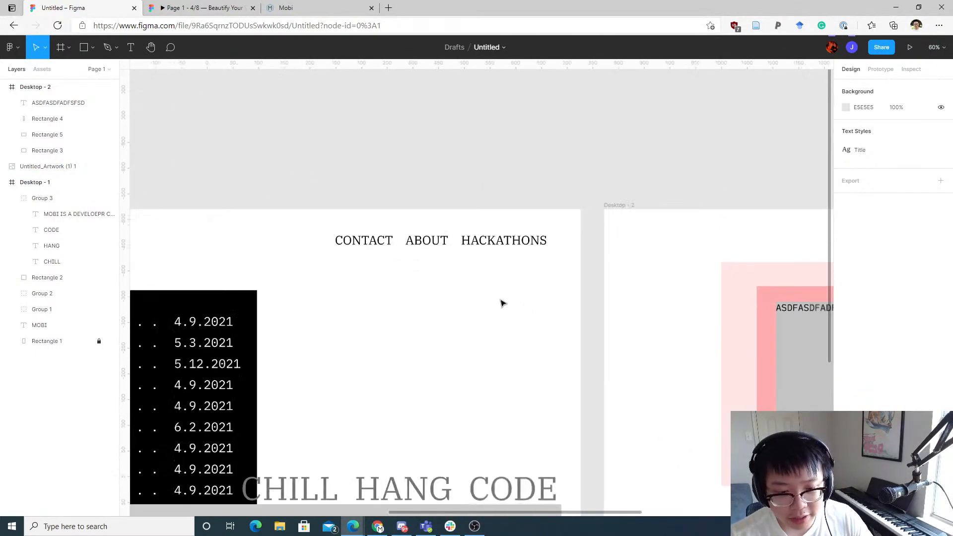
scroll(474, 335, up, 3)
scroll(562, 296, left, 8)
scroll(562, 296, down, 3)
scroll(602, 197, down, 3)
scroll(602, 198, right, 2)
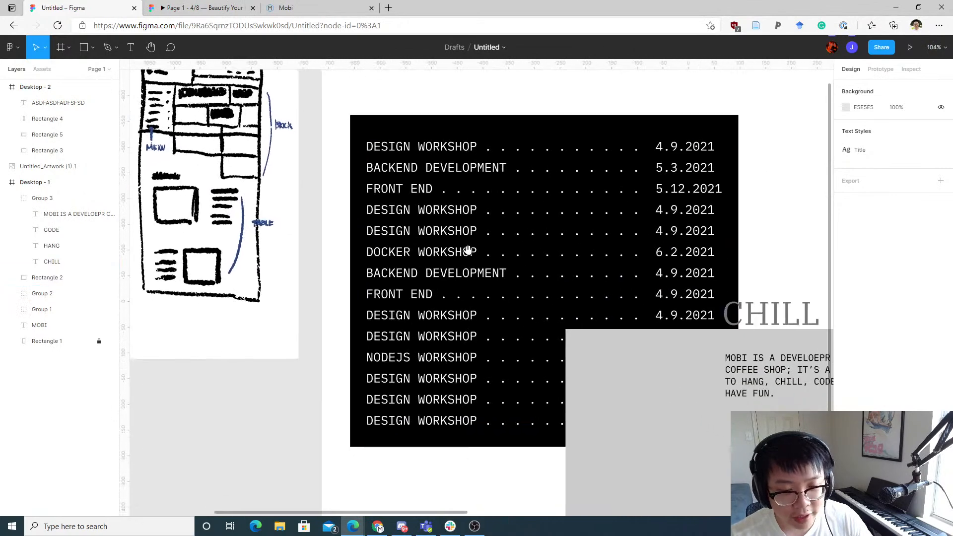
Step: Add the caption "HERE'S OUR CALENDAR" just below the black event list
key(t)
click(352, 414)
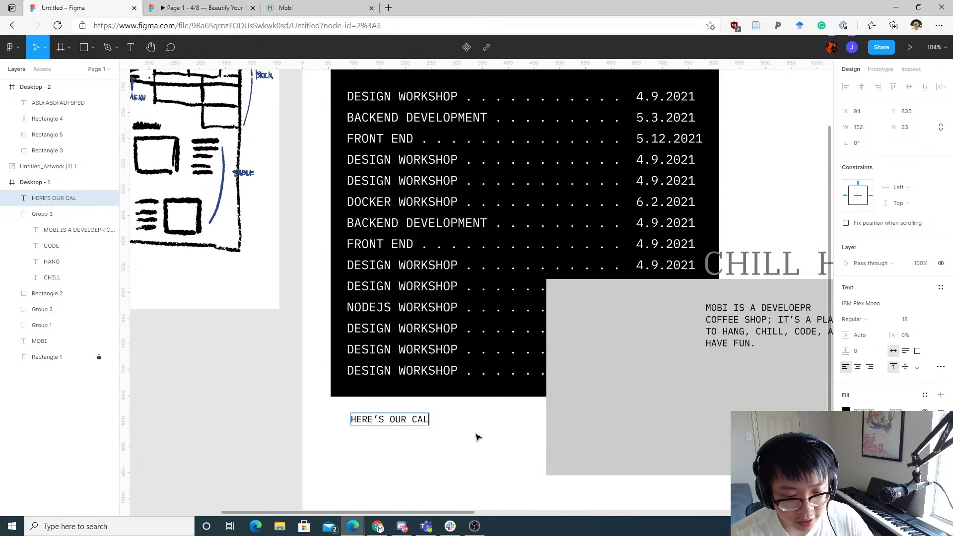
key(Escape)
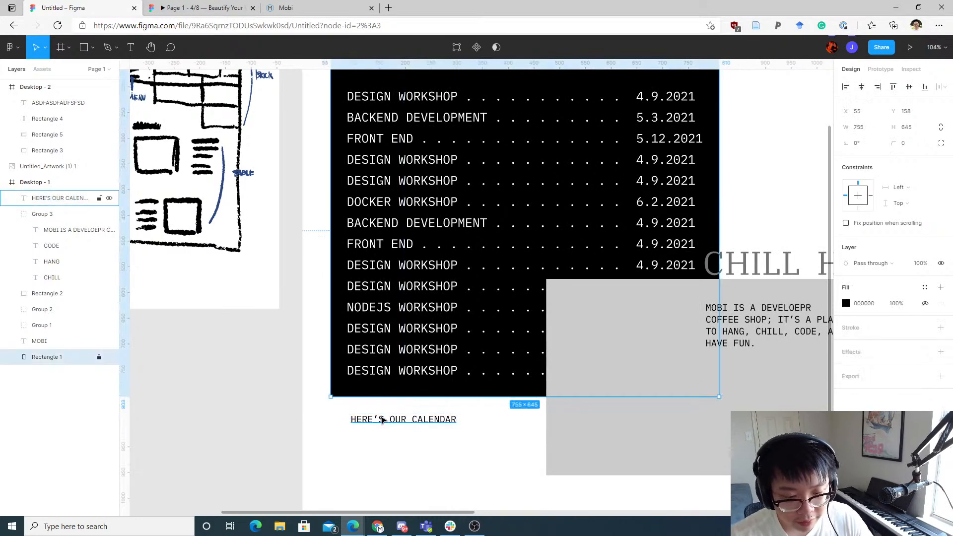
drag(383, 420, 377, 415)
click(466, 452)
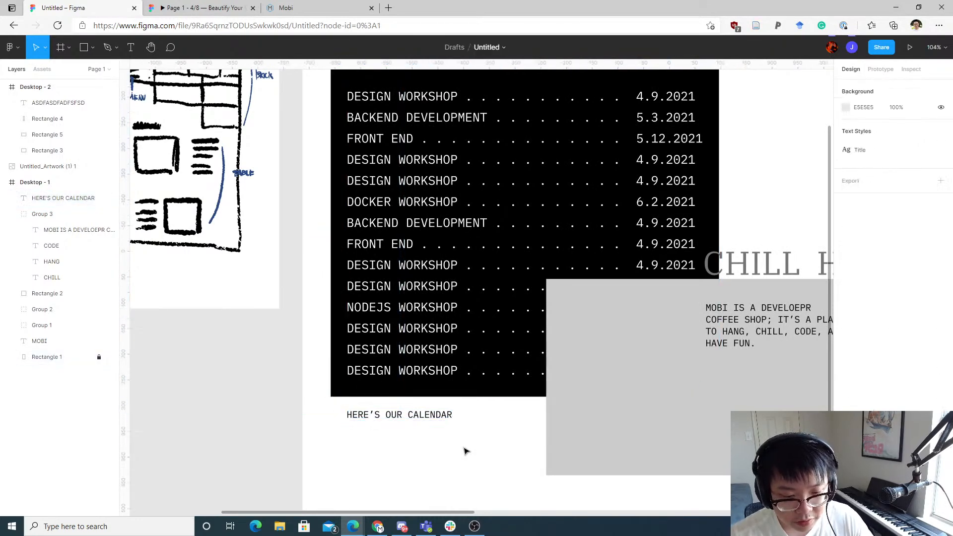
Step: Add the text "ANNOUNCEMENT: HACKTX IS HAPPENIGN" below the CONTACT, ABOUT, HACKATHONS navigation links
drag(447, 386, 391, 310)
drag(583, 228, 386, 489)
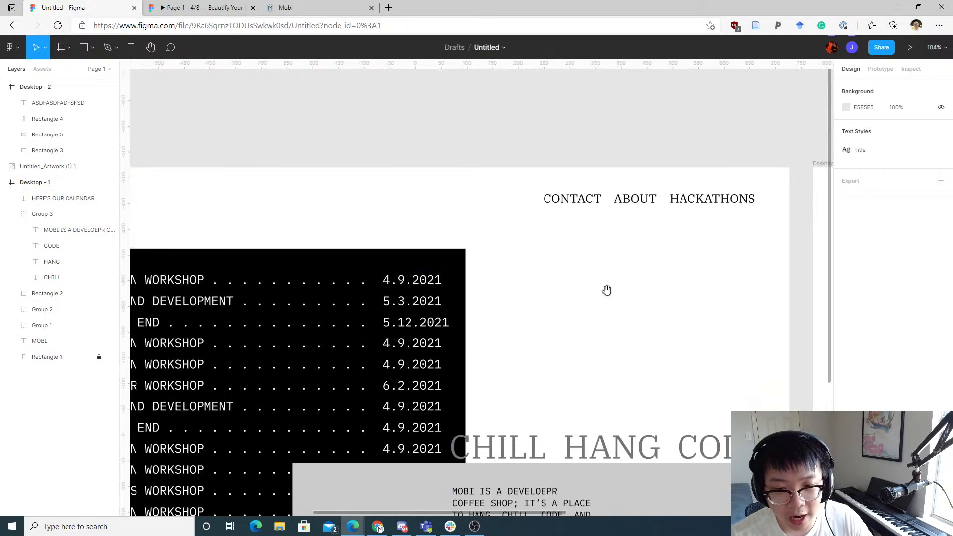
drag(623, 298, 715, 171)
drag(613, 197, 648, 194)
drag(434, 155, 439, 177)
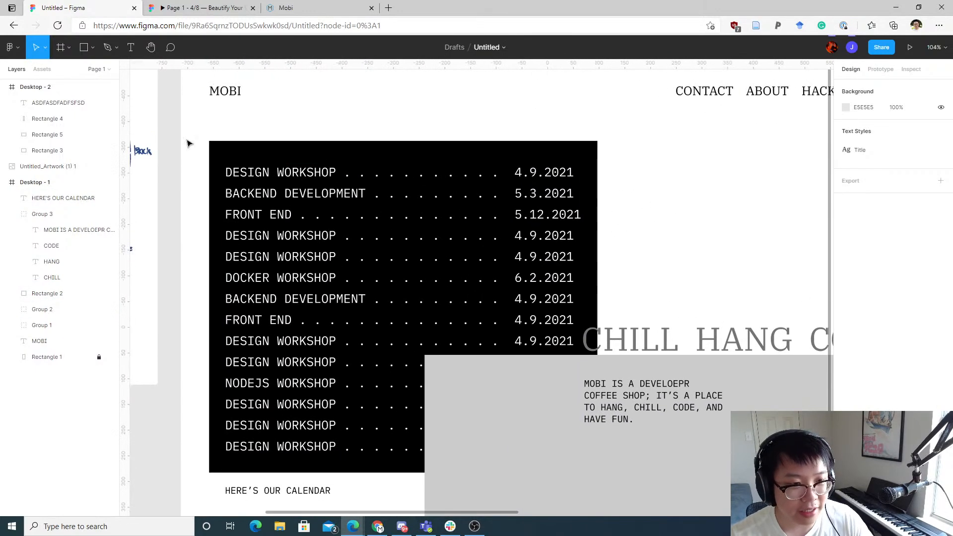
drag(503, 158, 358, 174)
drag(624, 189, 561, 210)
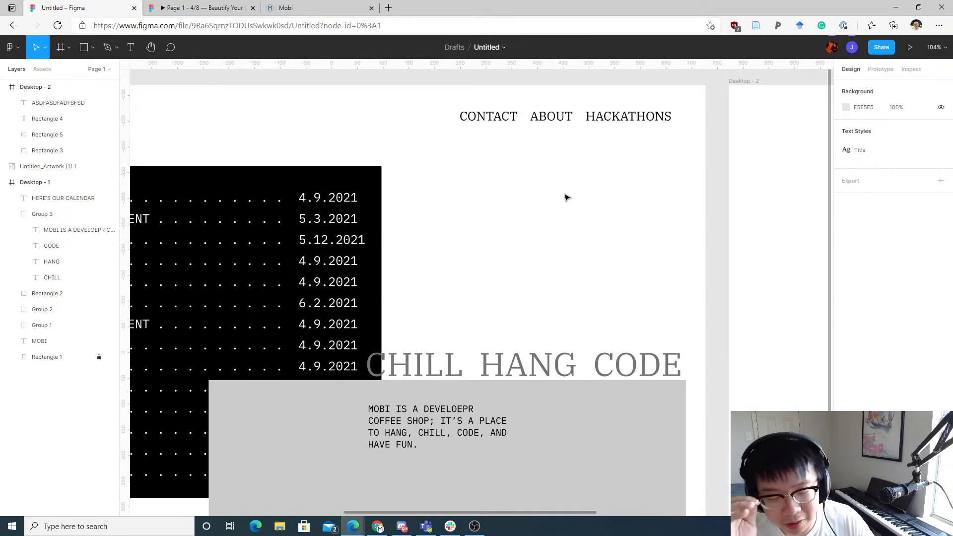
drag(628, 191, 741, 192)
drag(582, 228, 696, 204)
drag(725, 163, 587, 192)
key(t)
click(644, 172)
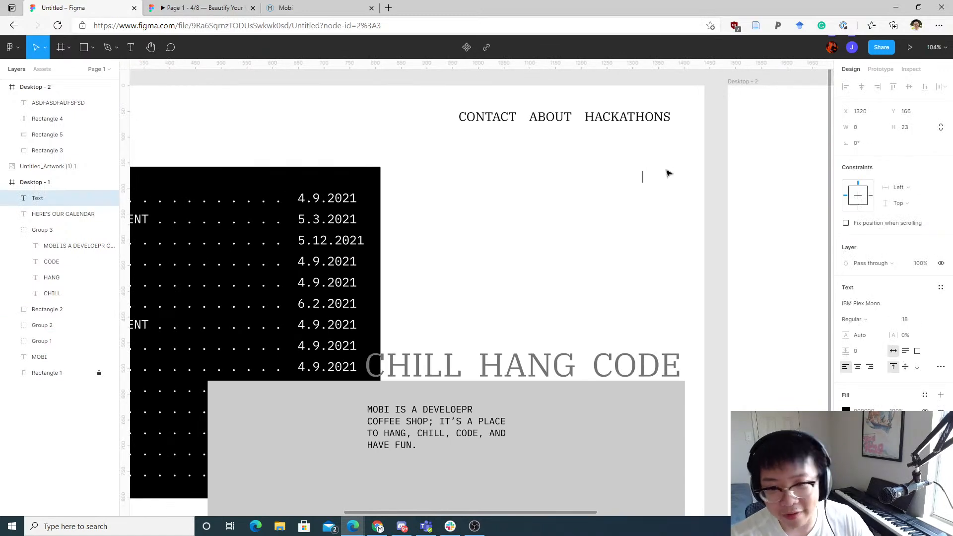
text(ANNOUNCEMENT:)
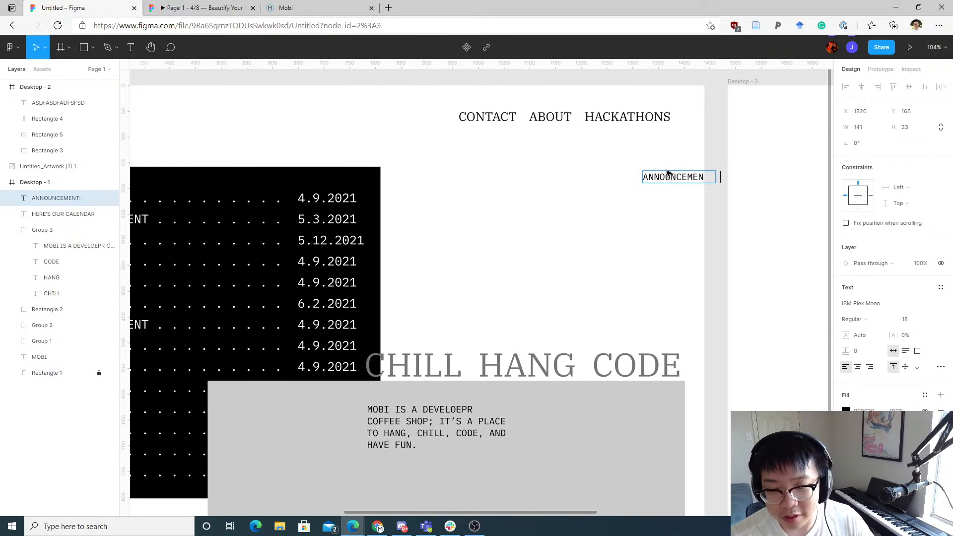
key(Escape)
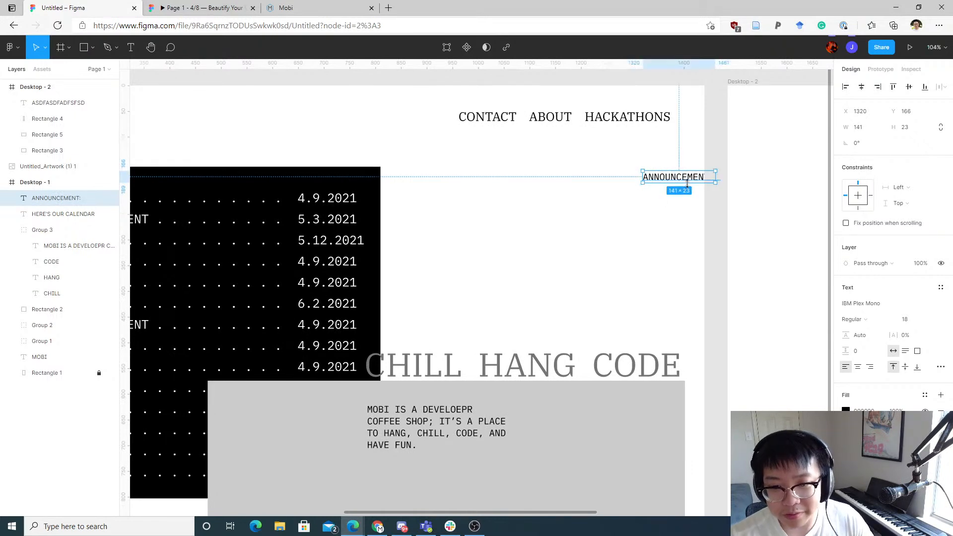
drag(679, 168, 543, 158)
double_click(551, 167)
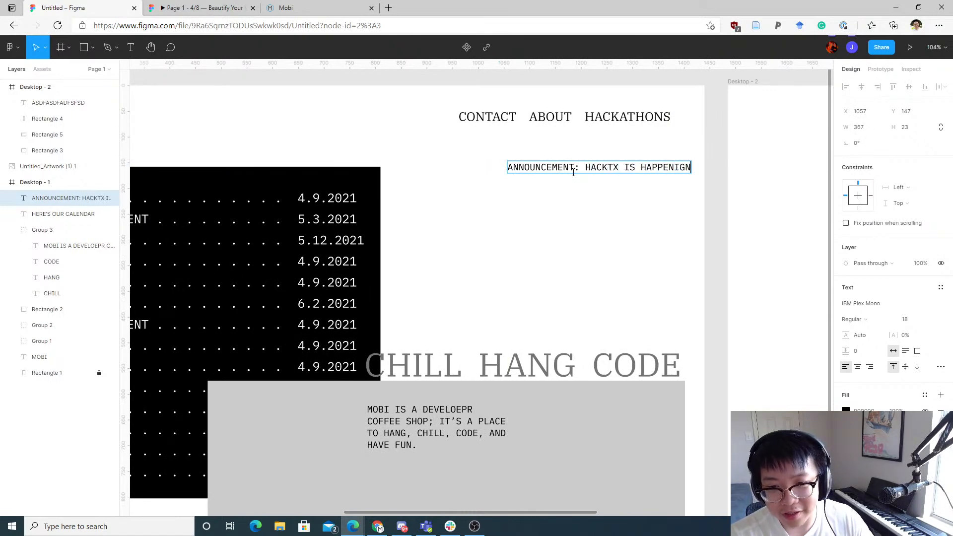
key(Escape)
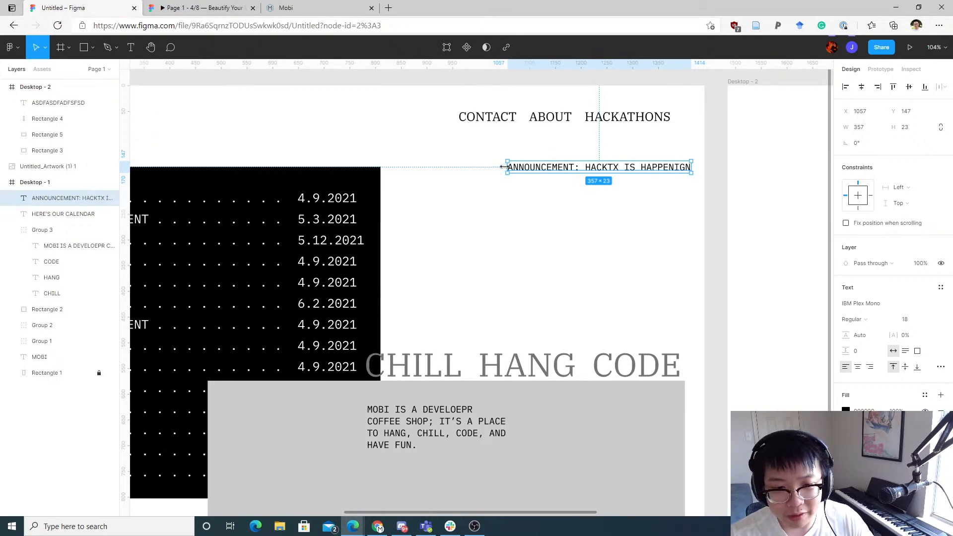
Step: Narrow the announcement text to two lines, right-align it, and move it slightly lower
drag(503, 167, 599, 180)
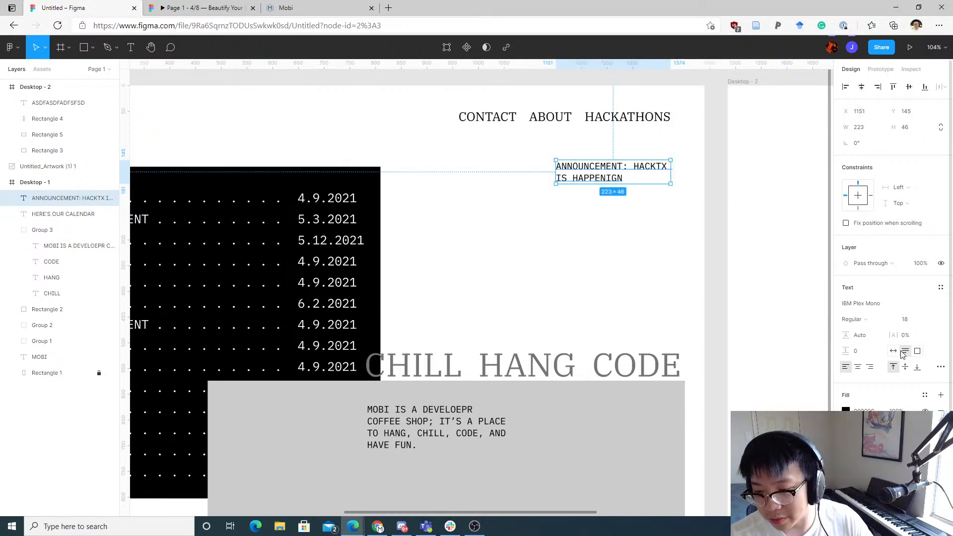
click(870, 367)
click(603, 245)
drag(643, 174, 654, 206)
click(672, 172)
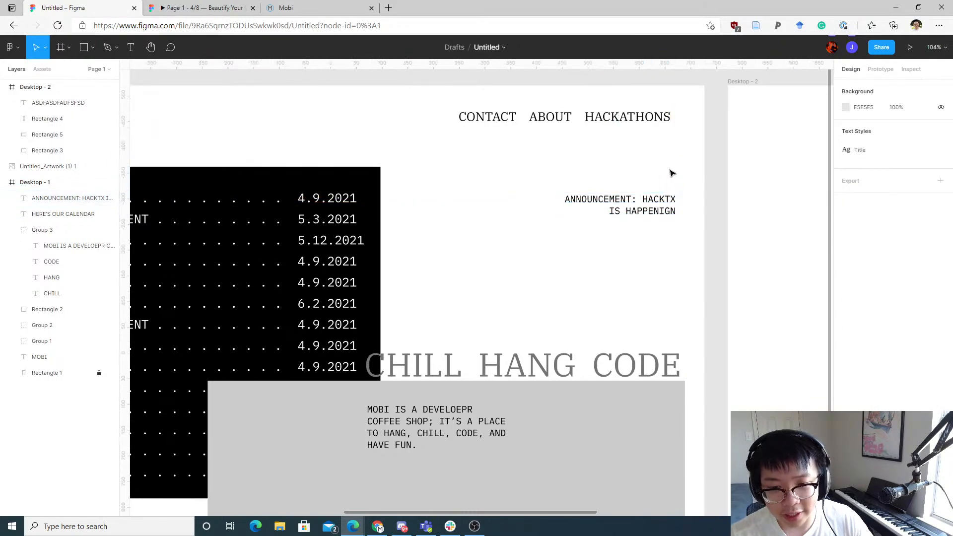
Step: Review the live Mobi website and the research slides in the other browser tabs for reference
scroll(662, 205, left, 1)
scroll(680, 220, down, 4)
scroll(680, 226, up, 3)
scroll(645, 213, up, 1)
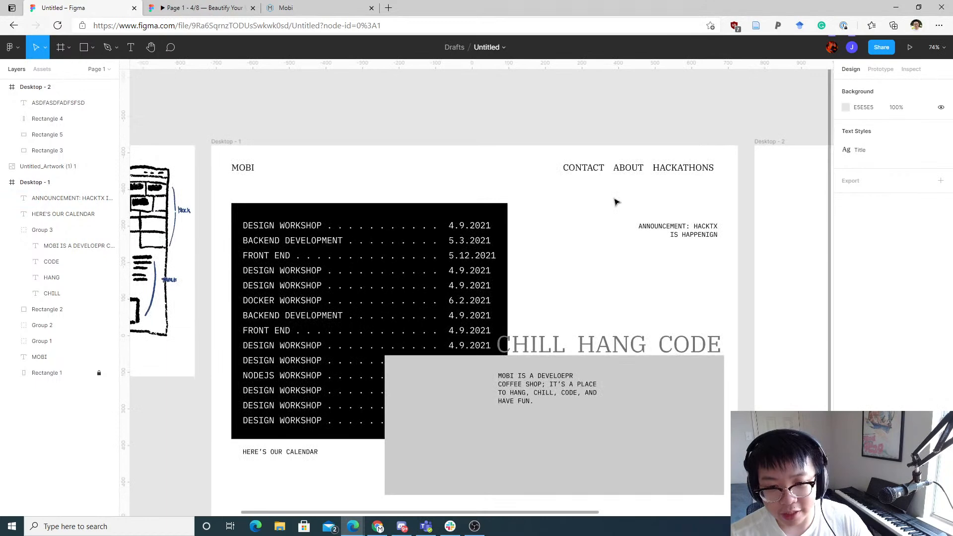
scroll(651, 213, up, 5)
key(r)
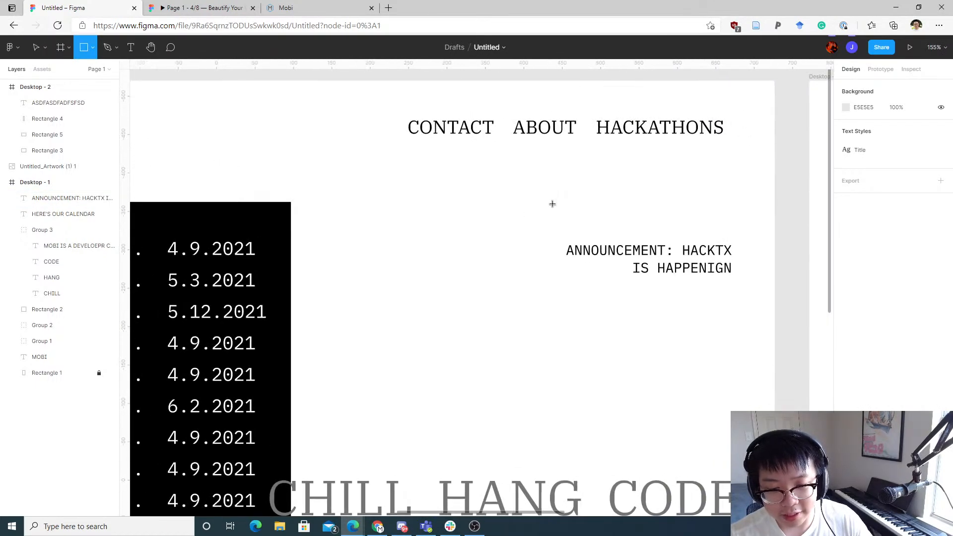
click(171, 6)
click(308, 7)
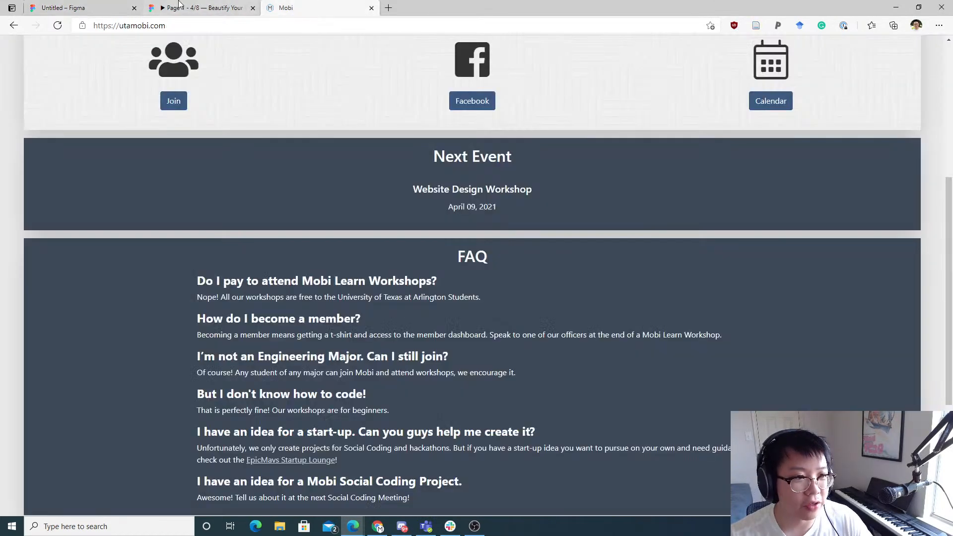
click(105, 6)
click(214, 7)
key(Left)
key(Left)
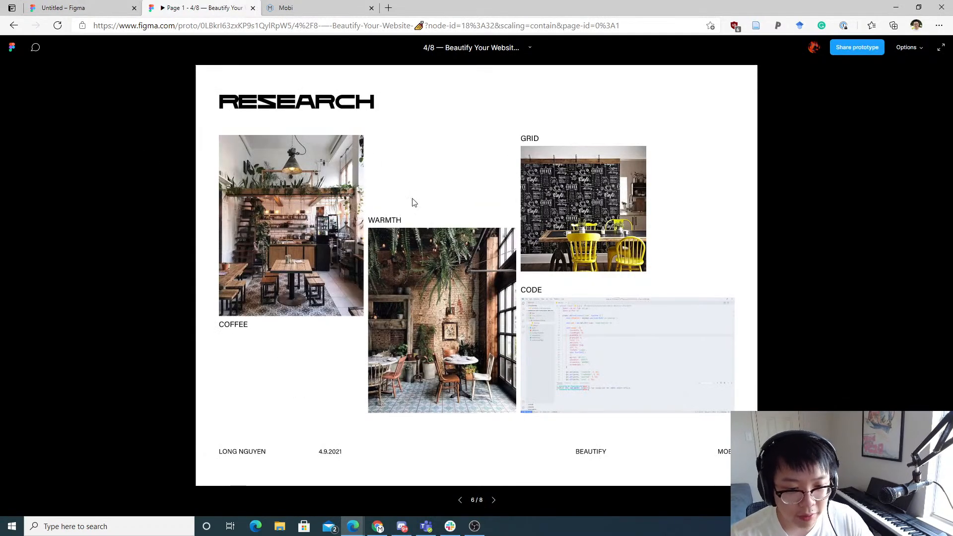
click(89, 6)
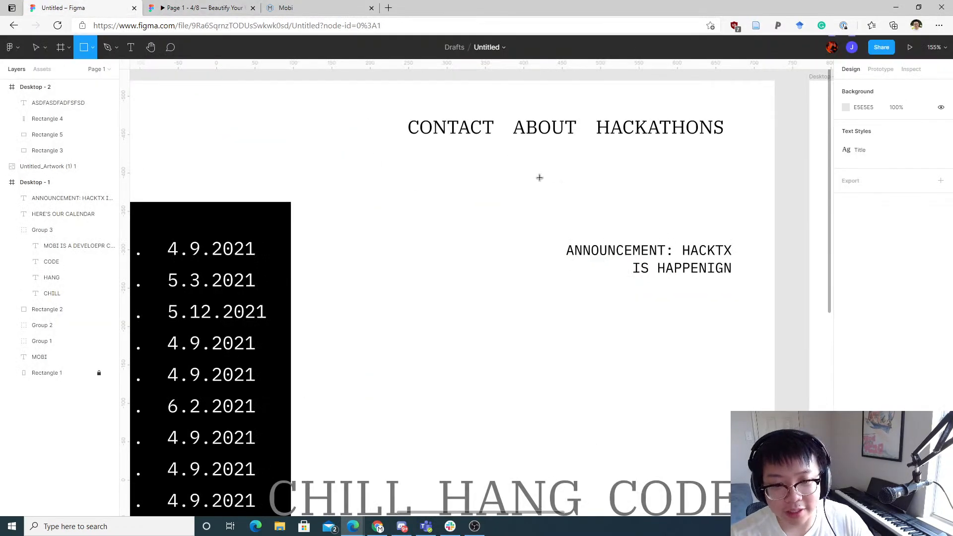
Step: Draw a grey rectangle about 261 × 118 near the top right and duplicate it to the left
drag(540, 177, 743, 279)
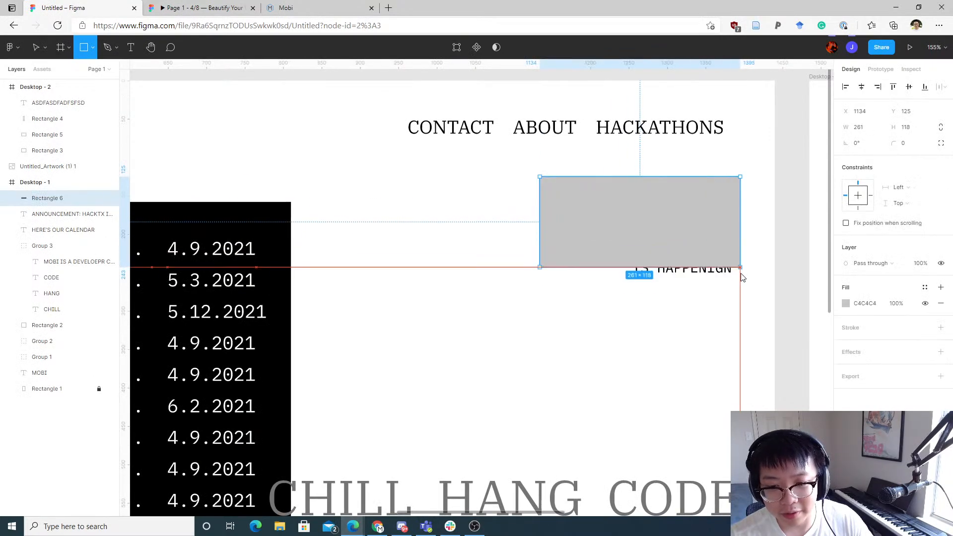
alt+drag(612, 228, 390, 226)
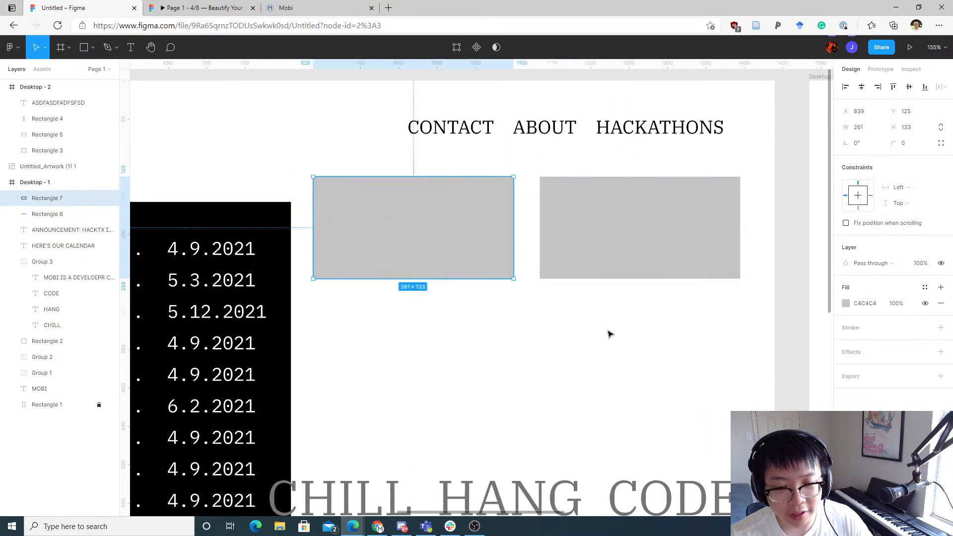
click(610, 334)
Step: Send the right grey rectangle behind the announcement text
click(632, 252)
key([)
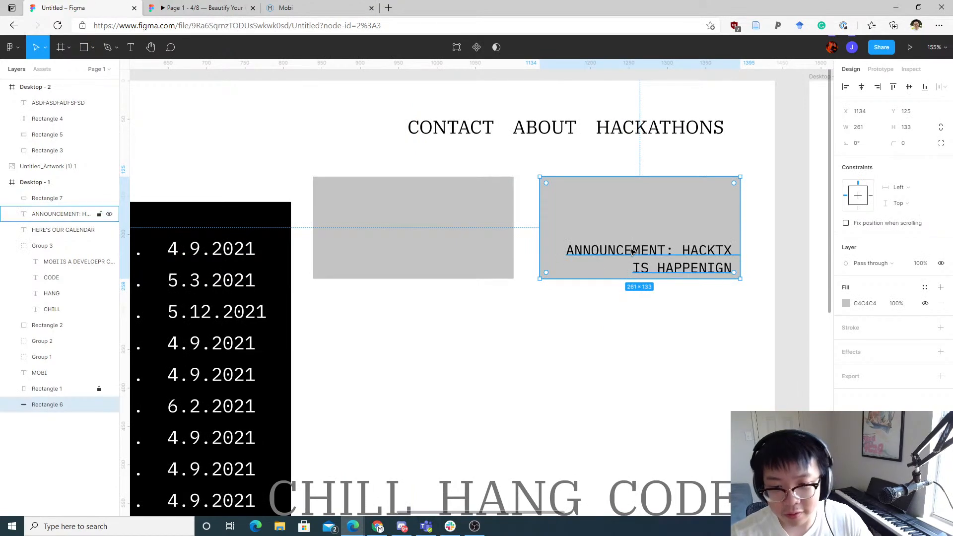
drag(632, 252, 659, 215)
click(628, 330)
Step: Delete the duplicated grey rectangle beside the announcement
scroll(631, 343, down, 5)
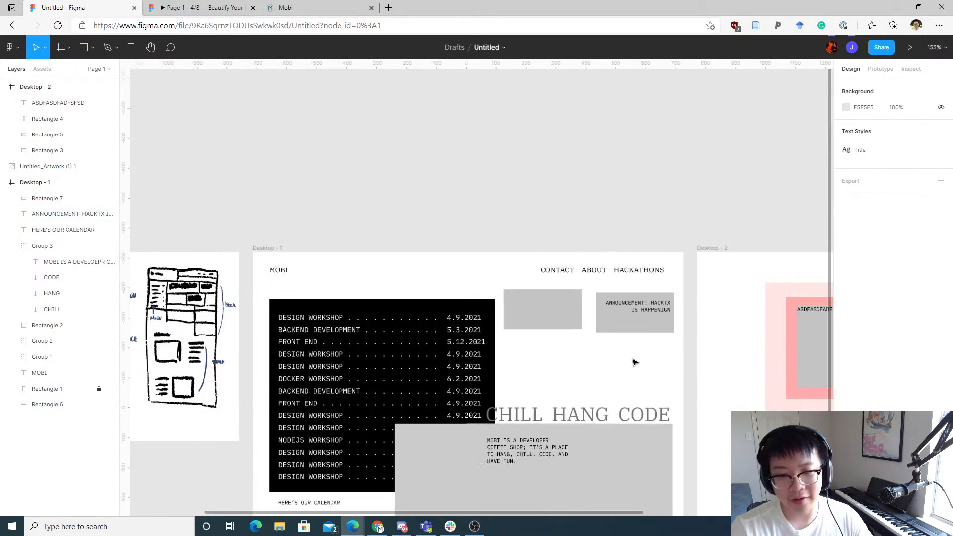
scroll(633, 362, down, 5)
scroll(611, 361, up, 6)
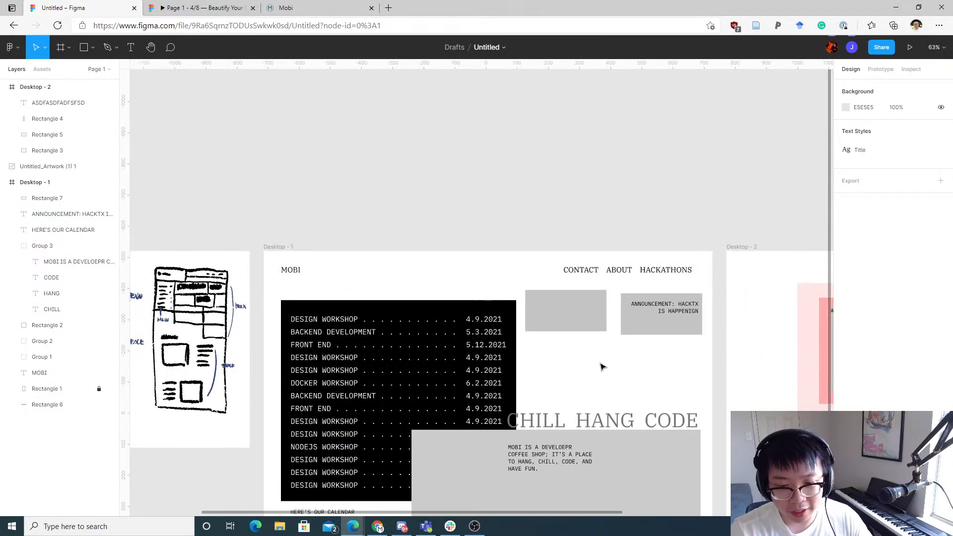
scroll(602, 365, up, 5)
click(575, 313)
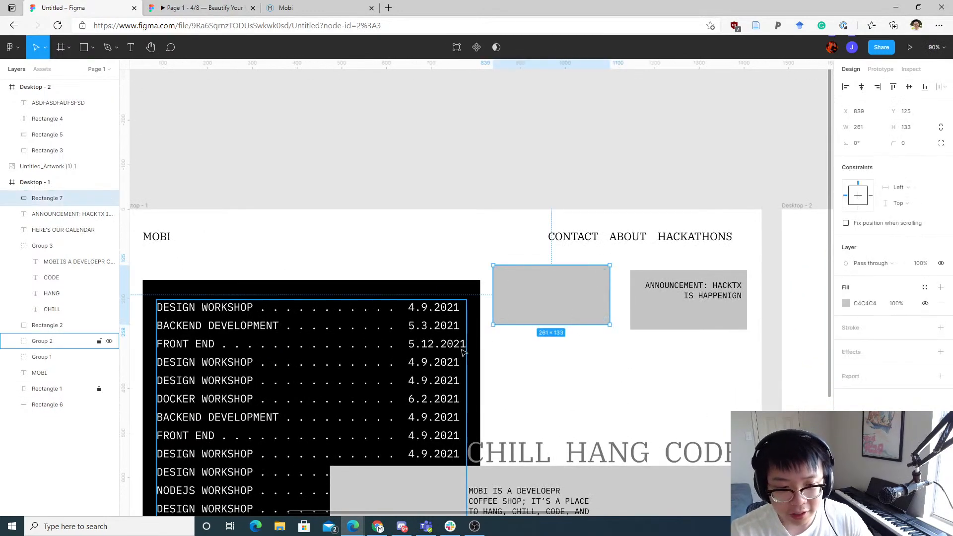
drag(462, 352, 593, 213)
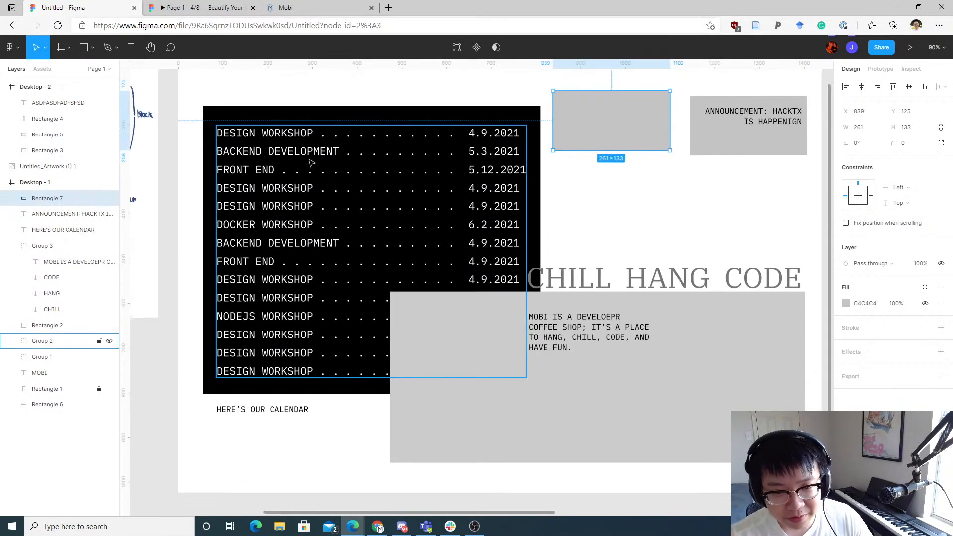
drag(336, 110, 424, 237)
drag(545, 226, 369, 145)
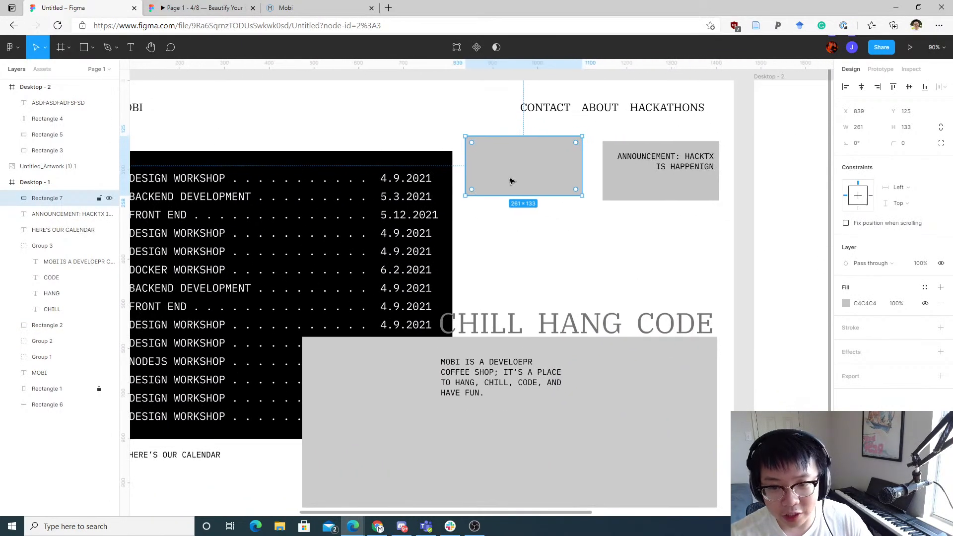
key(Delete)
Step: Move the MOBI logo so it sits 32 px below the top of Desktop - 1
scroll(466, 179, down, 3)
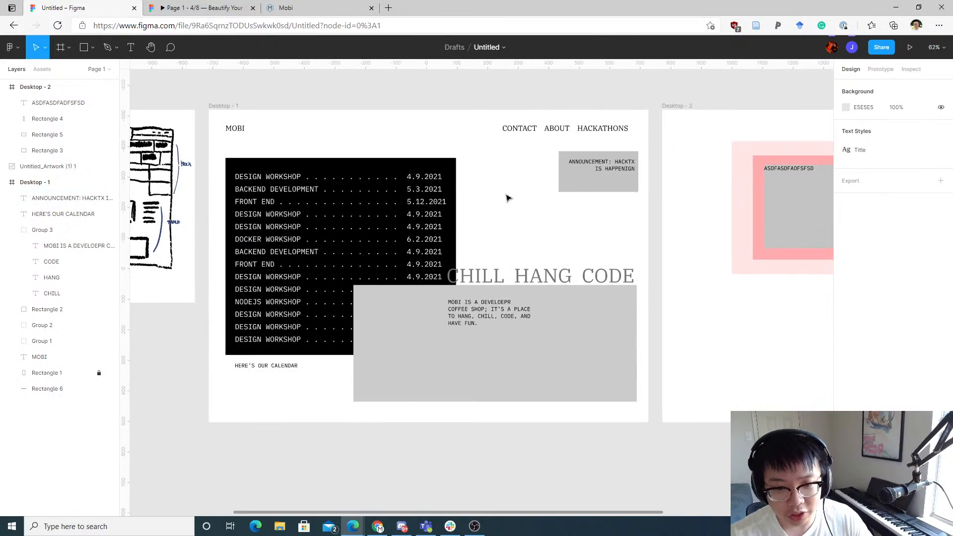
drag(506, 195, 590, 203)
drag(583, 220, 650, 261)
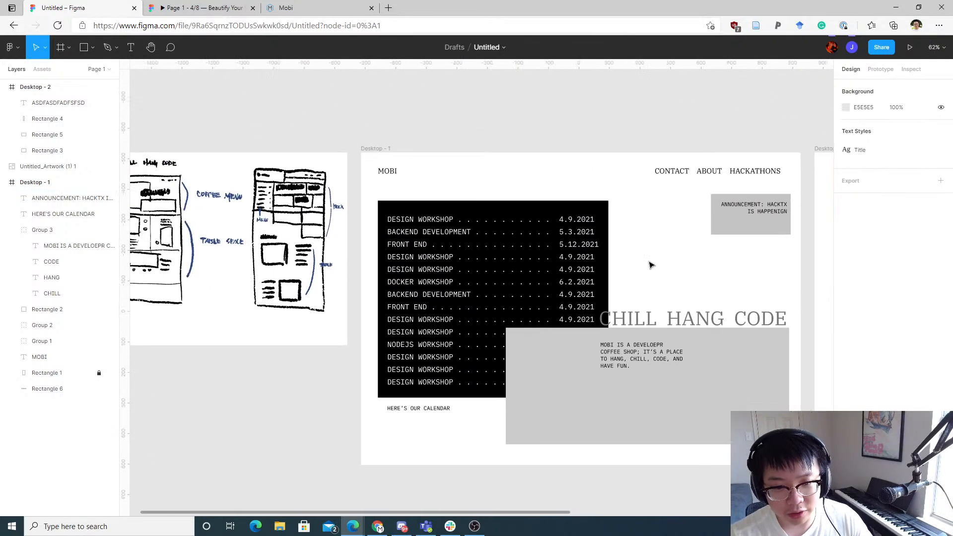
drag(403, 165, 415, 200)
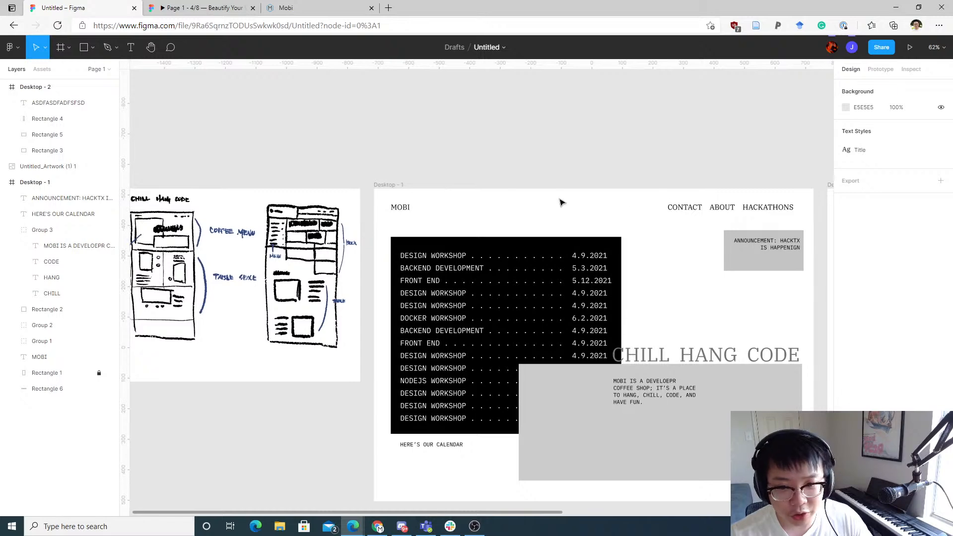
click(401, 207)
key(alt)
scroll(397, 198, up, 5)
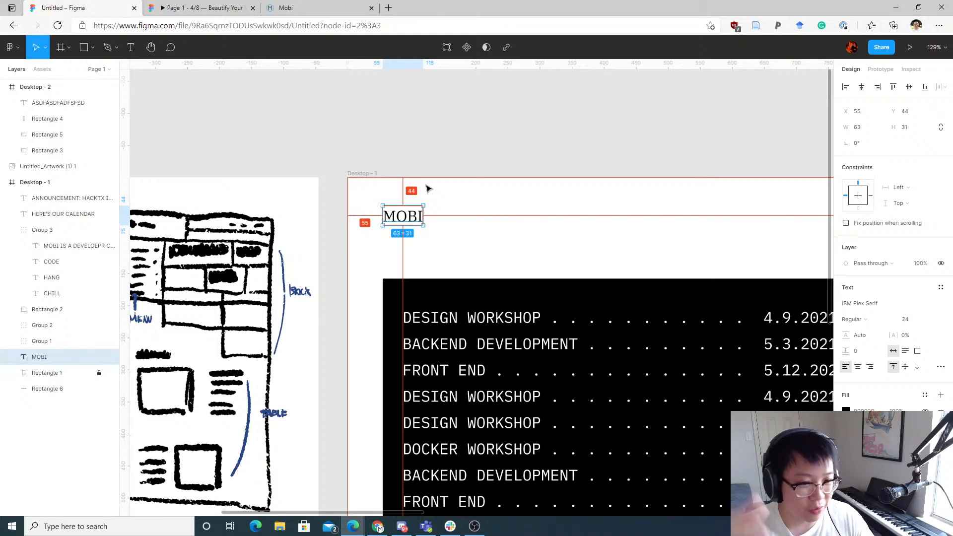
key(shift+Up)
key(shift+Up)
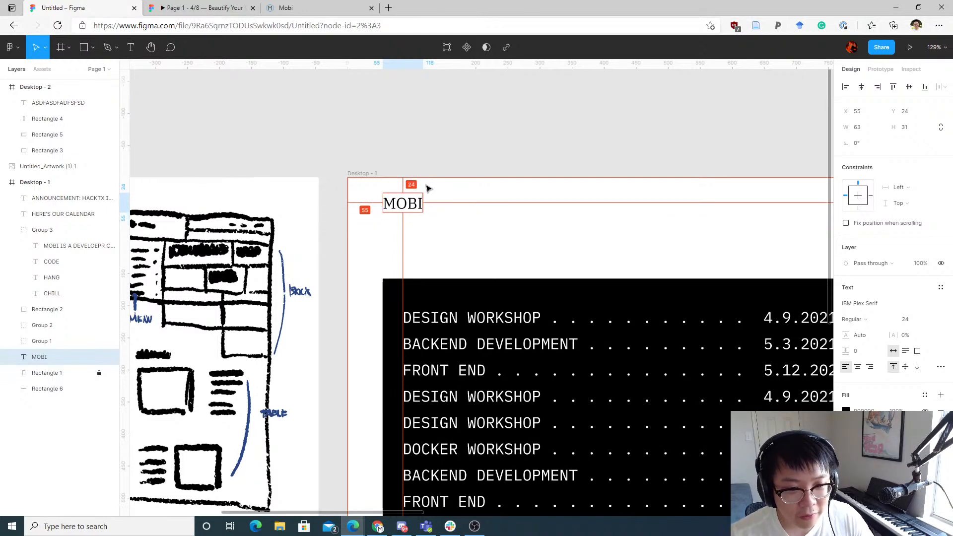
key(shift+Down)
key(Up)
key(Up)
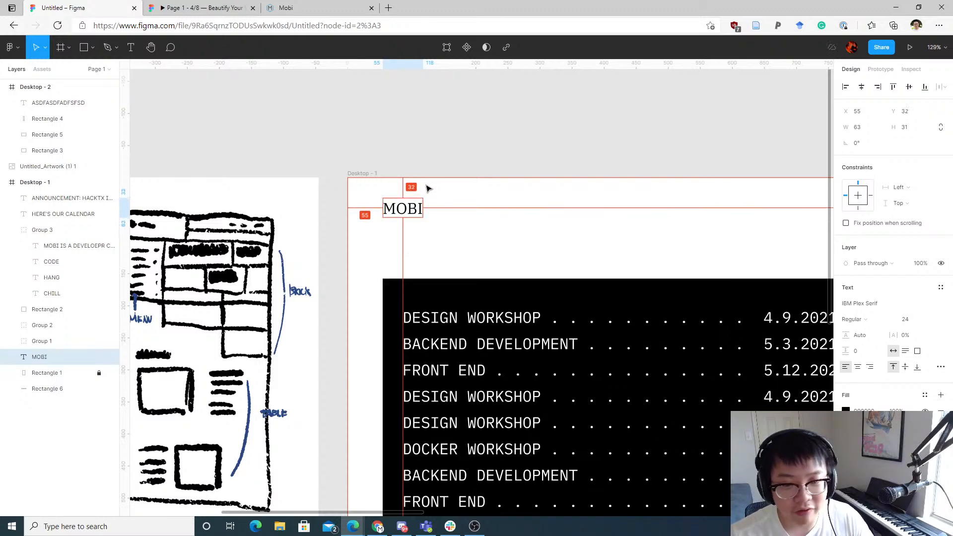
Step: Move the MOBI logo to 32 px from the left edge of Desktop - 1
scroll(432, 186, up, 3)
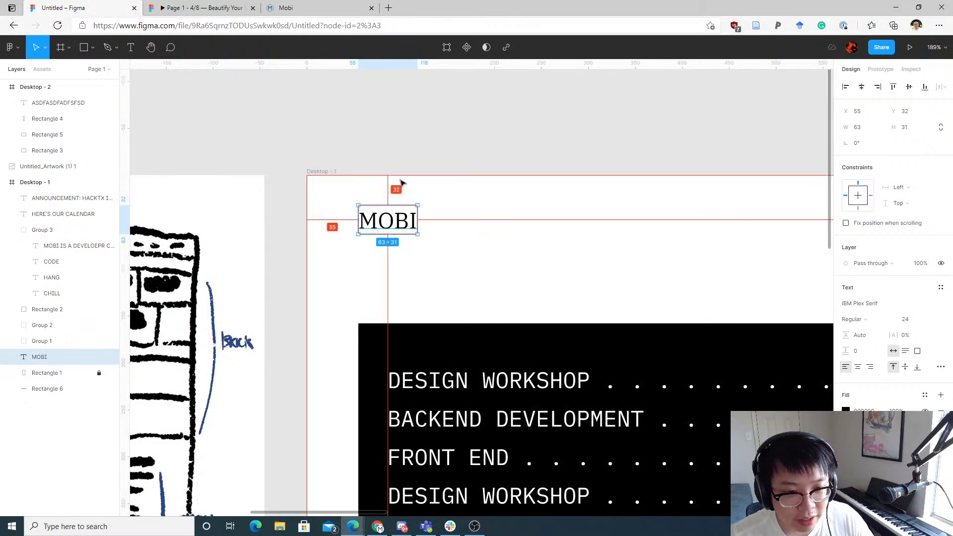
key(alt)
key(shift+Left)
key(shift+Left)
key(Left)
key(Left)
key(Left)
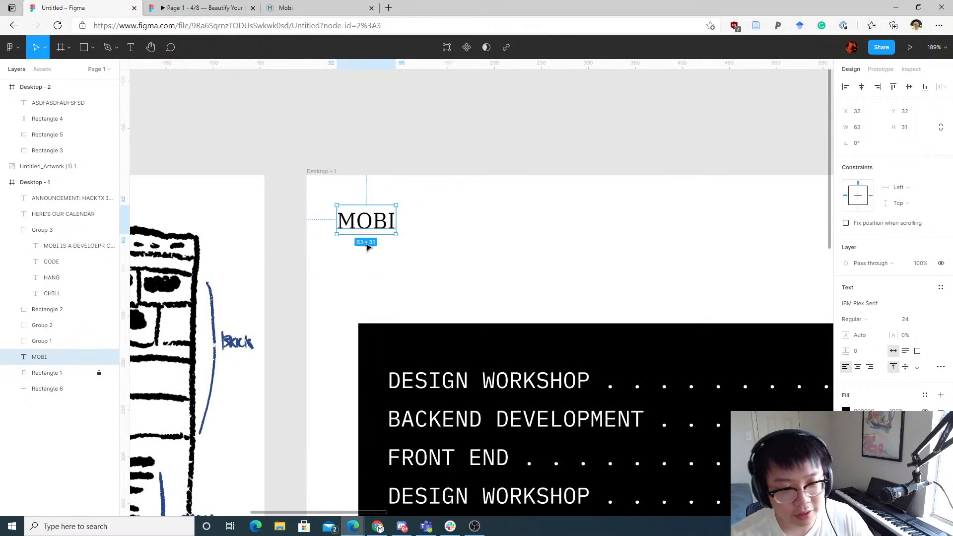
scroll(374, 243, down, 5)
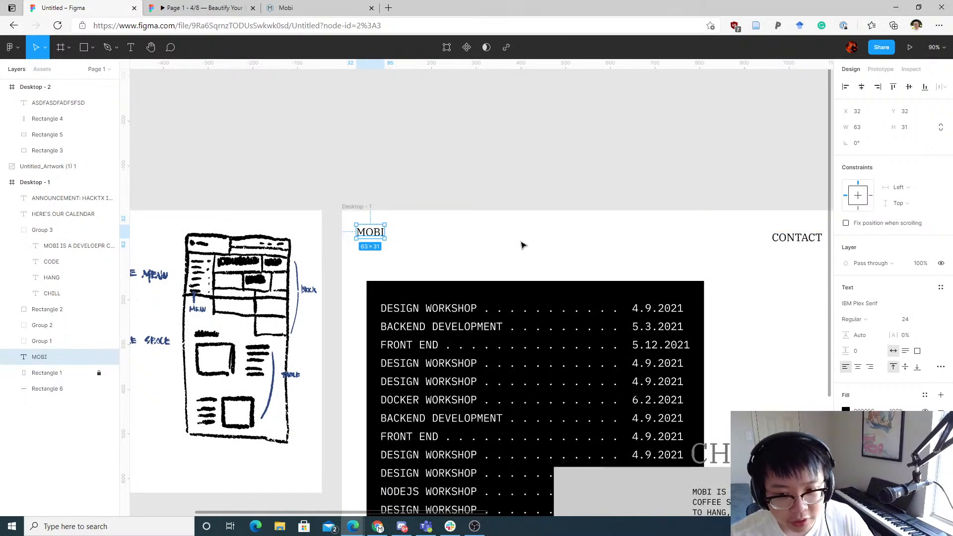
Step: Examine the overall Desktop - 1 layout alongside the wireframe sketch and the Desktop - 2 frame
drag(529, 241, 536, 218)
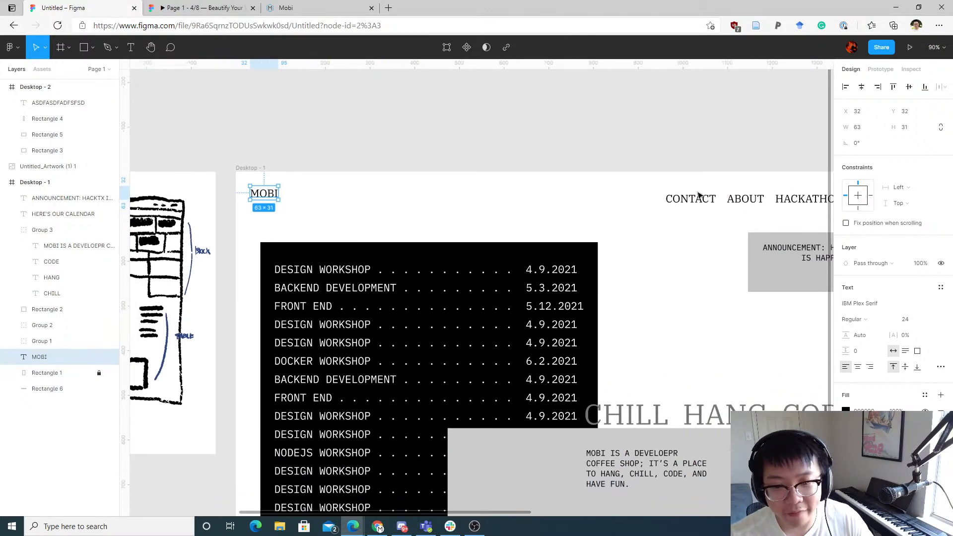
drag(696, 249, 508, 222)
drag(636, 338, 713, 204)
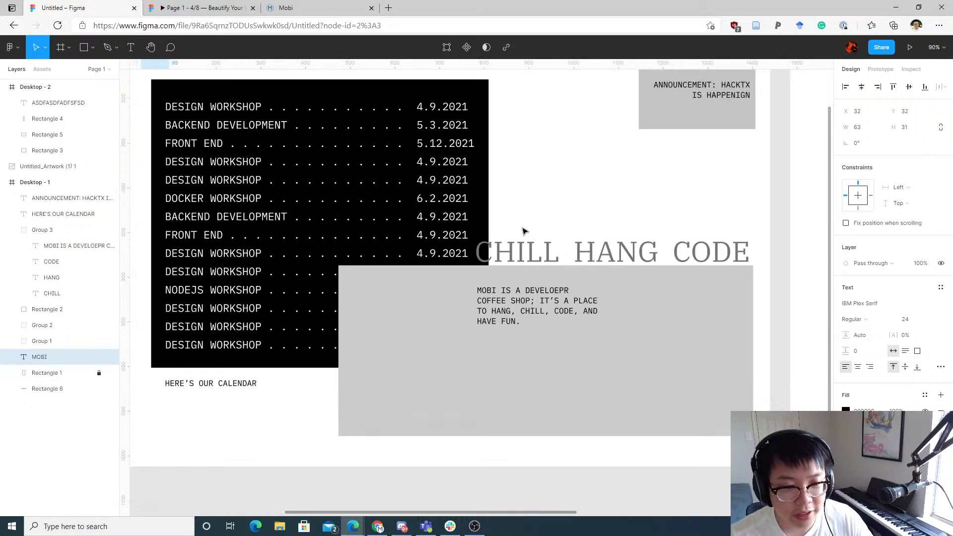
scroll(524, 230, down, 3)
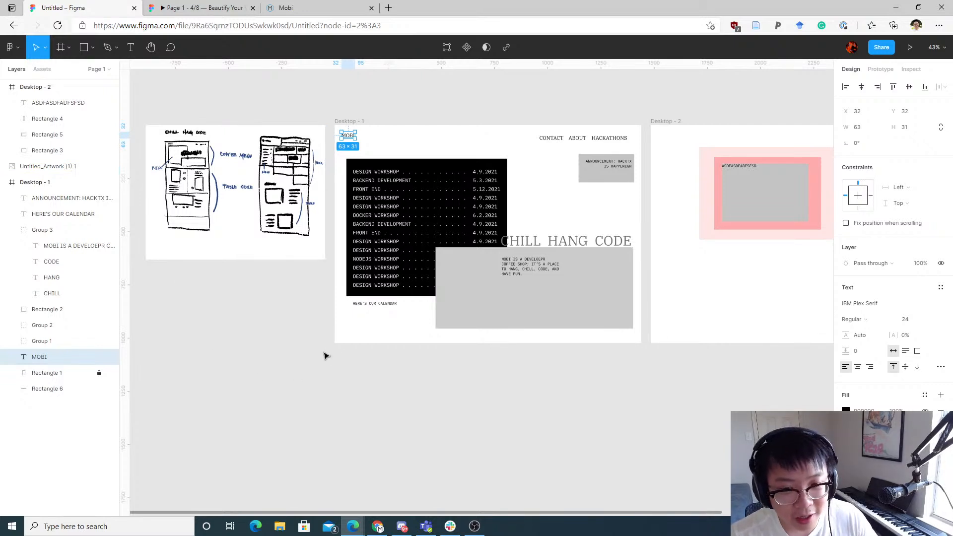
scroll(327, 360, up, 4)
scroll(328, 360, right, 5)
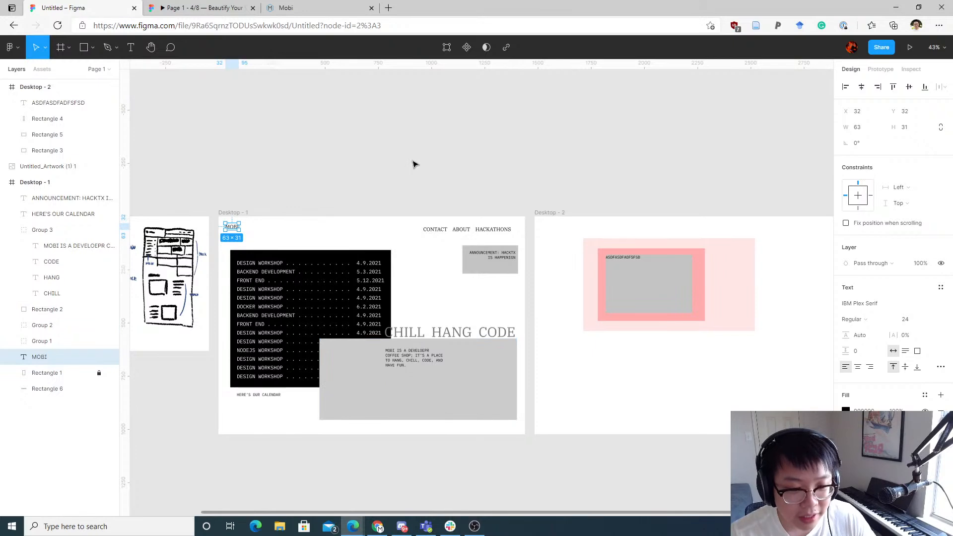
scroll(447, 158, left, 3)
scroll(447, 158, down, 1)
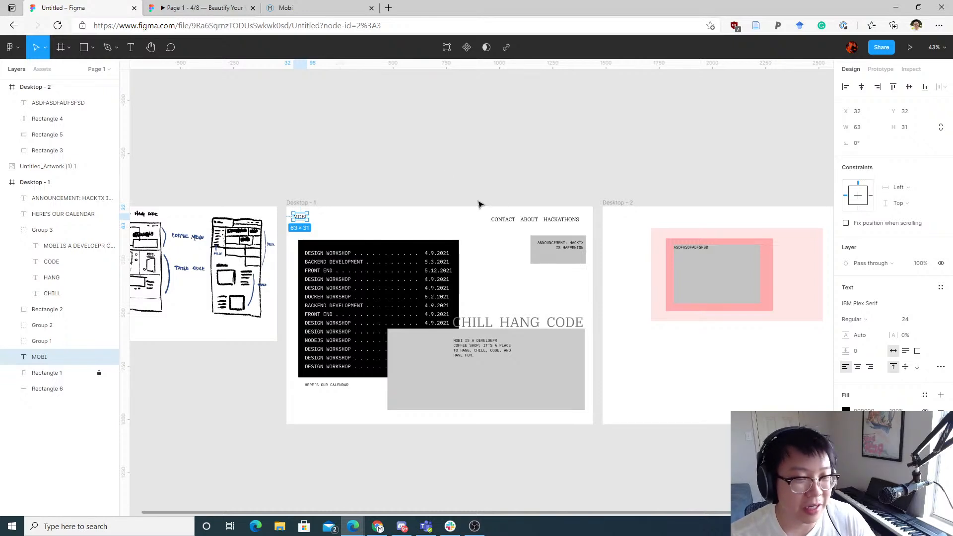
Step: Inspect the position of the CONTACT, ABOUT, HACKATHONS navigation group relative to the MOBI logo
drag(491, 193, 576, 226)
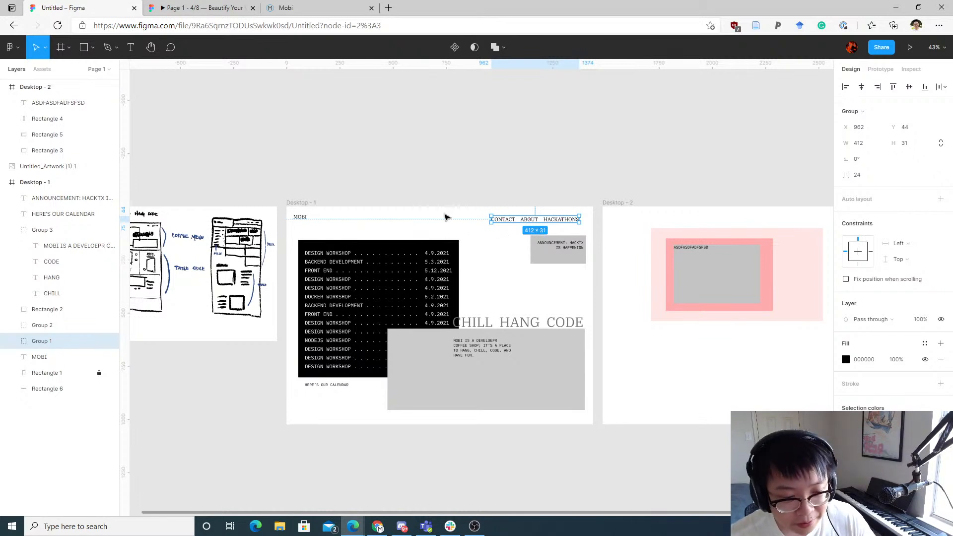
click(428, 199)
drag(419, 186, 435, 178)
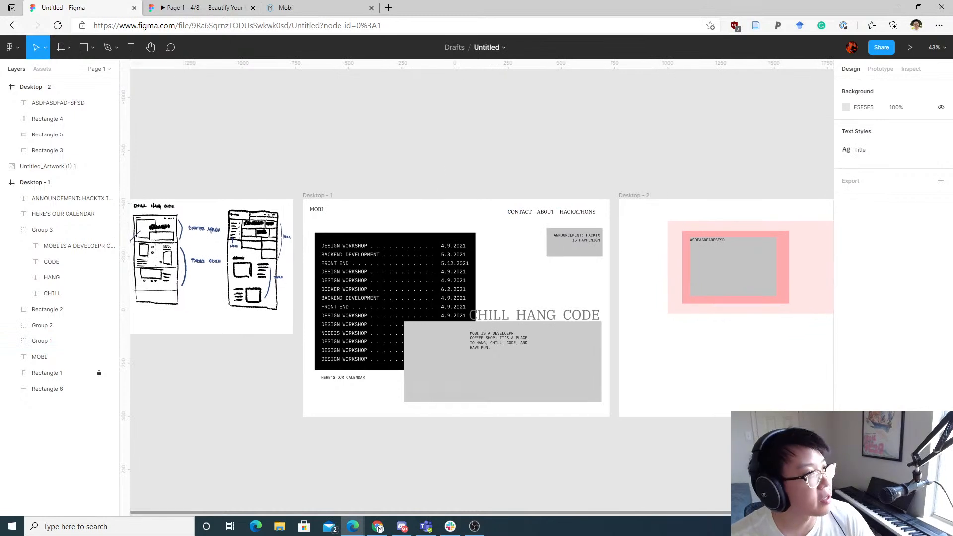
key(alt+Tab)
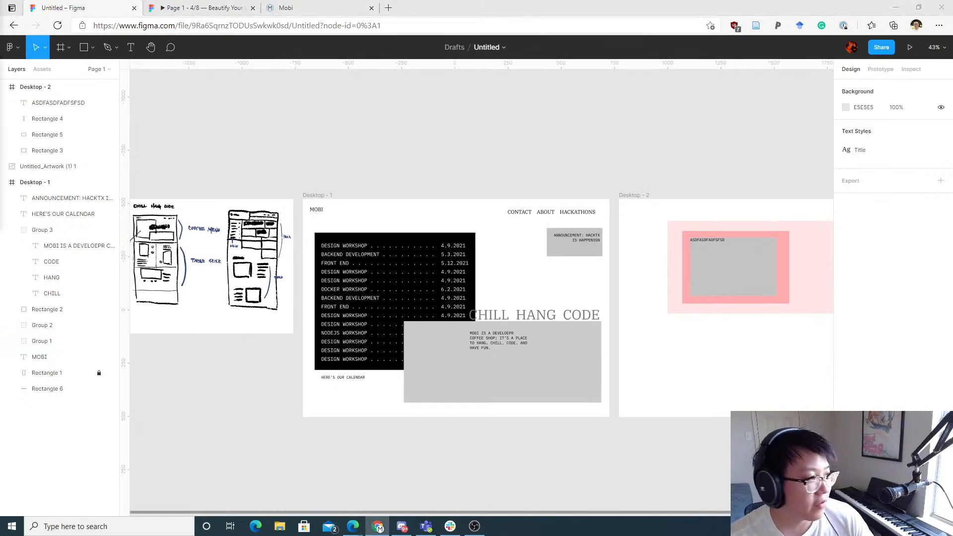